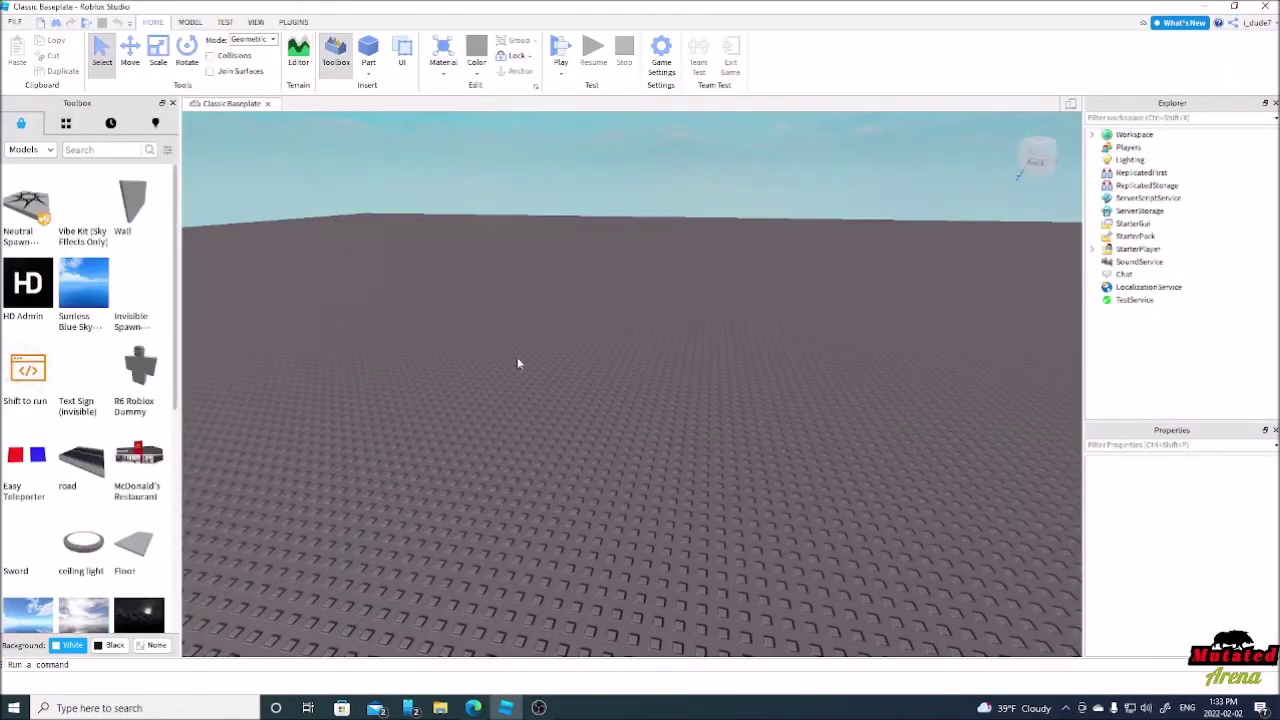
right_drag(518, 360, 623, 325)
key(w)
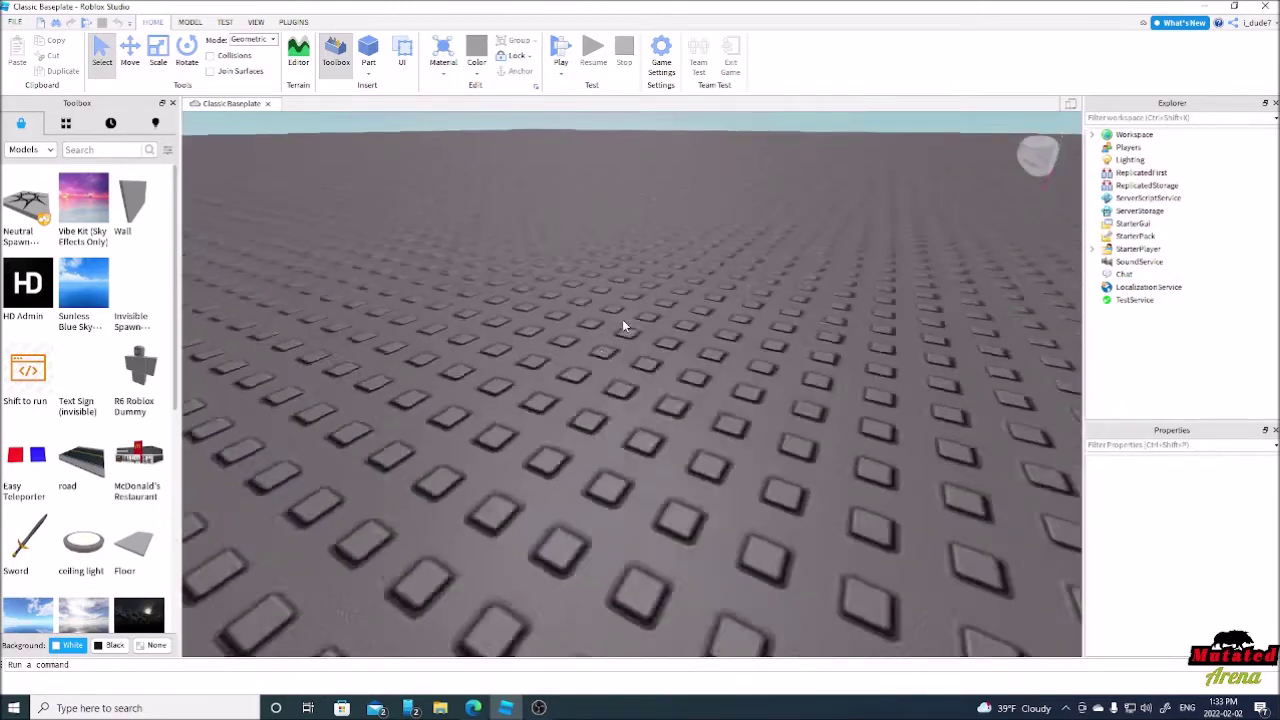
scroll(709, 345, down, 10)
right_drag(709, 345, 723, 359)
right_drag(651, 236, 660, 240)
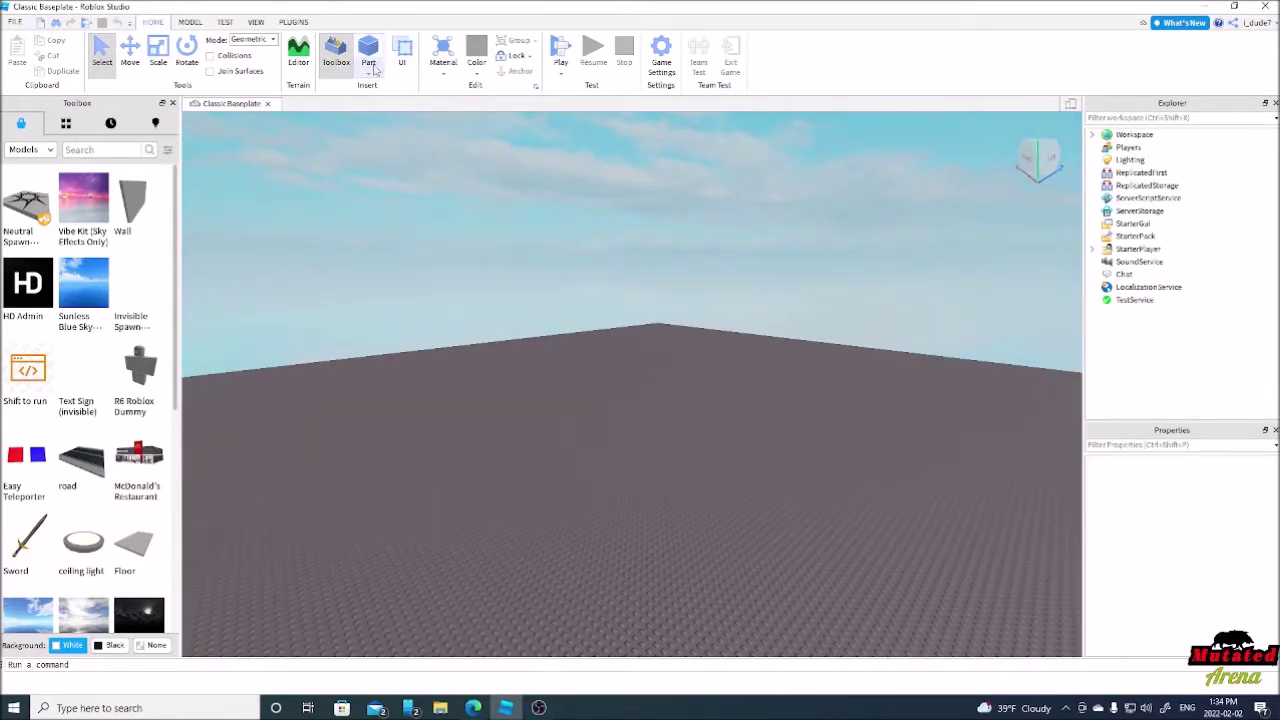
Insert a block part on the baseplate and rotate it a quarter turn about its vertical axis.
right_drag(621, 306, 618, 306)
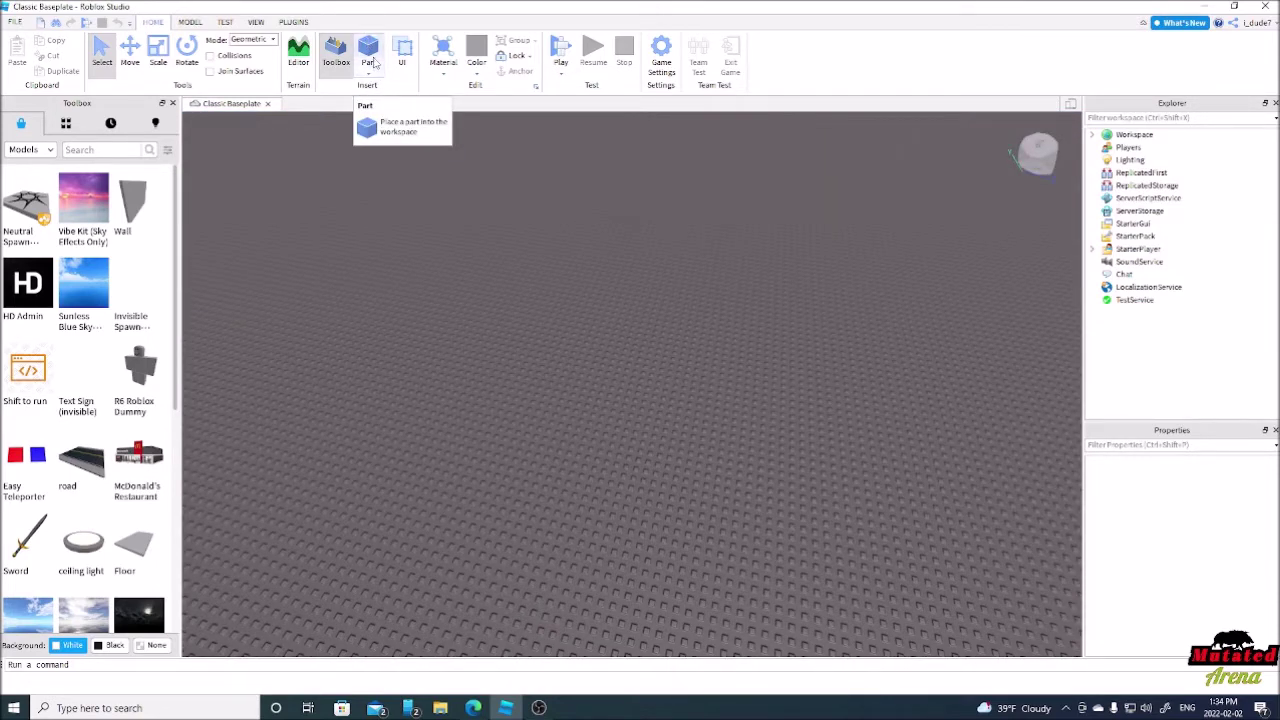
click(371, 47)
click(371, 47)
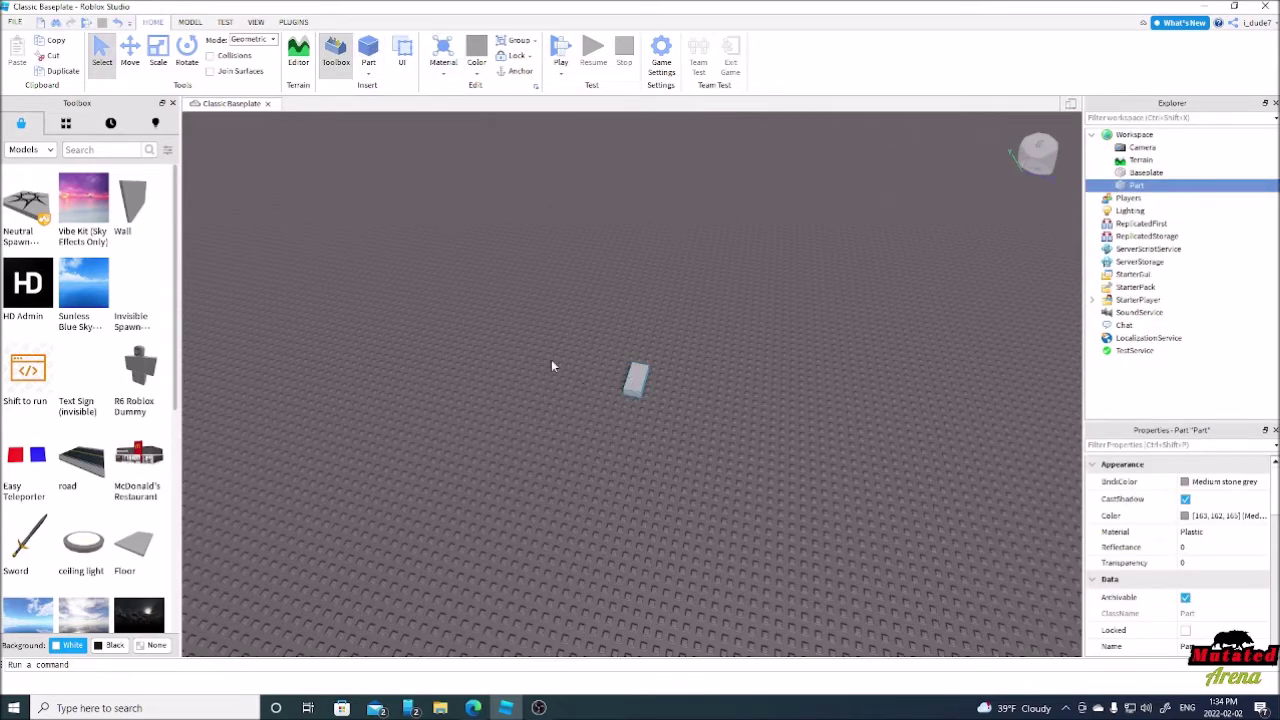
click(187, 50)
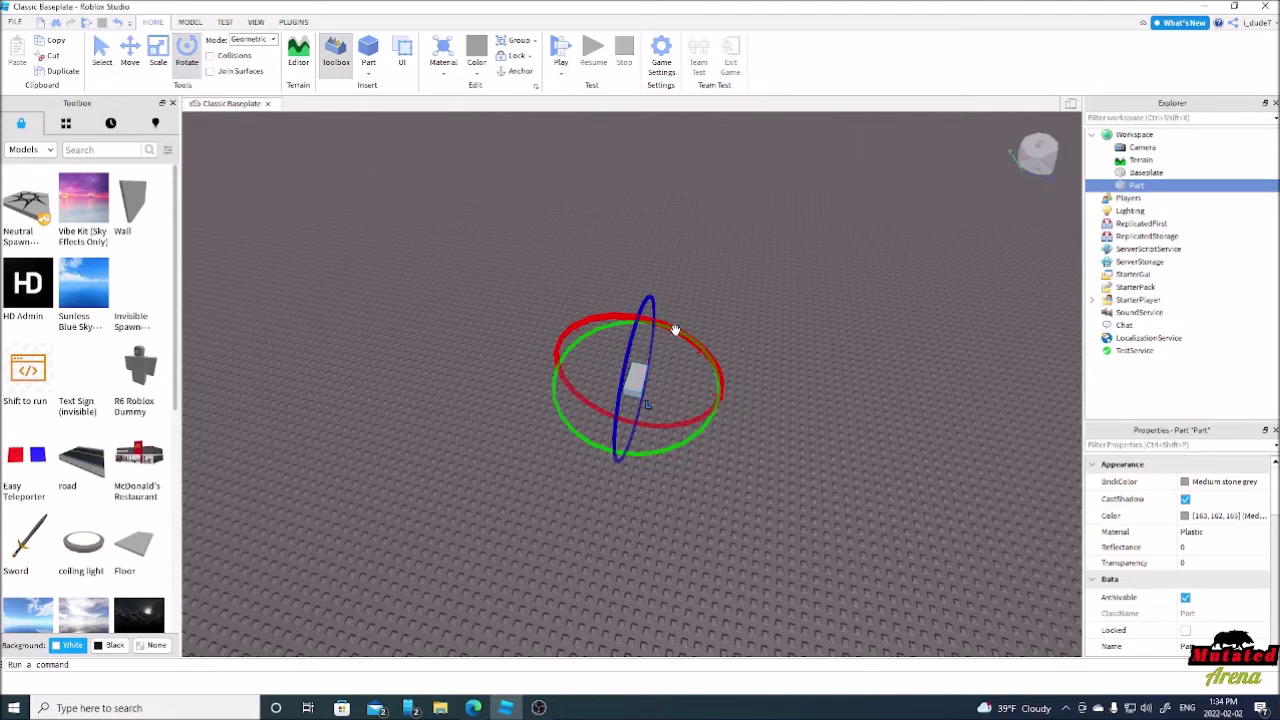
drag(584, 335, 735, 358)
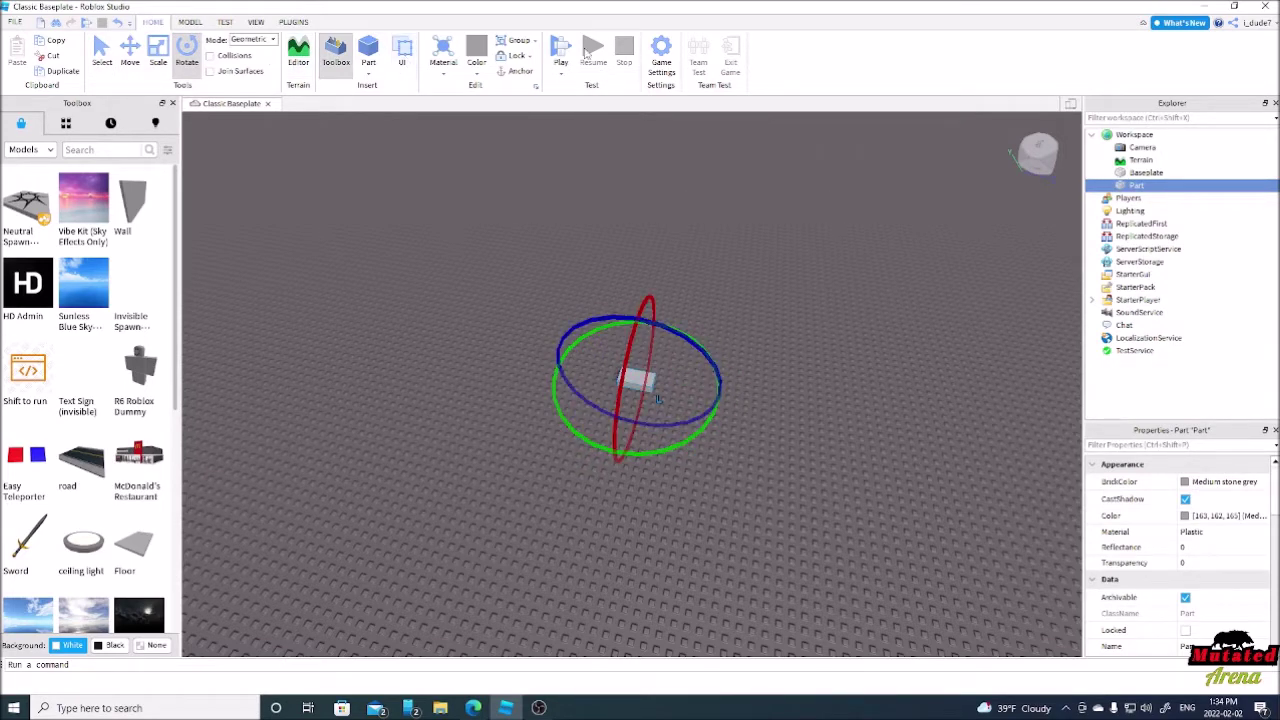
Scale the block into a wide, flat rectangular deck slab and shift it sideways along its long axis.
click(155, 60)
drag(681, 387, 954, 443)
drag(757, 431, 752, 568)
drag(773, 443, 776, 432)
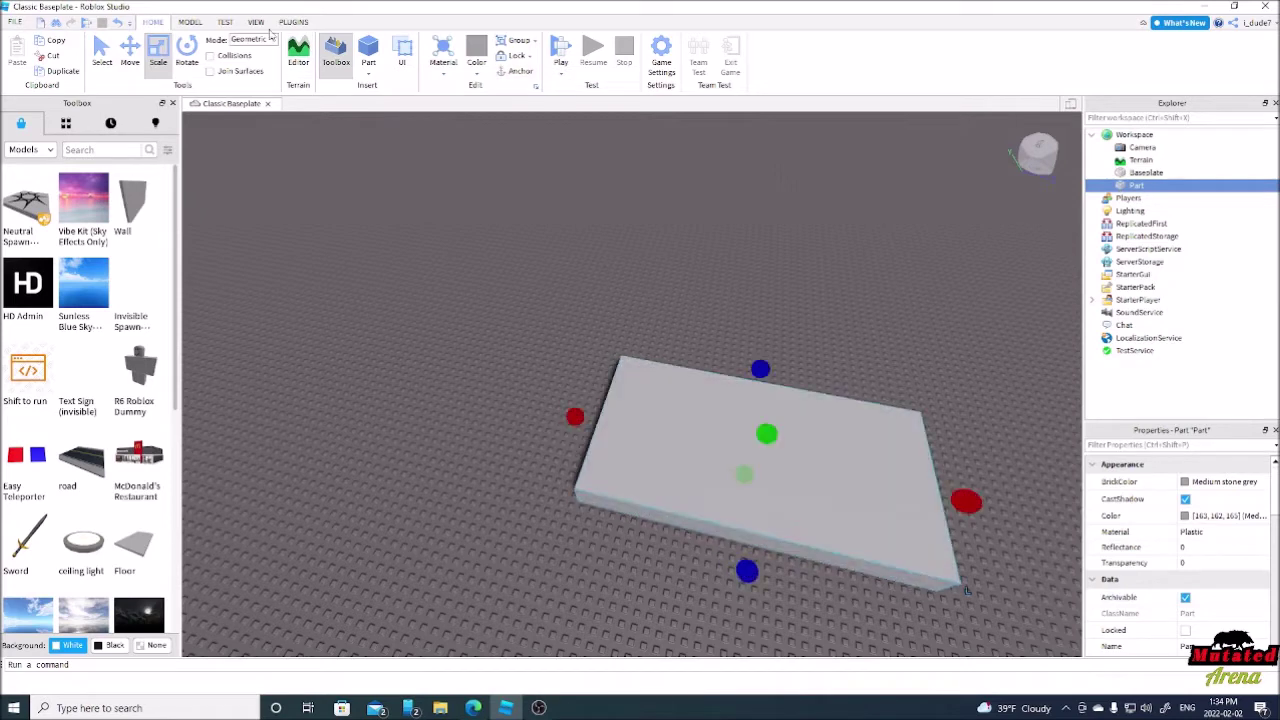
click(134, 57)
drag(991, 508, 746, 484)
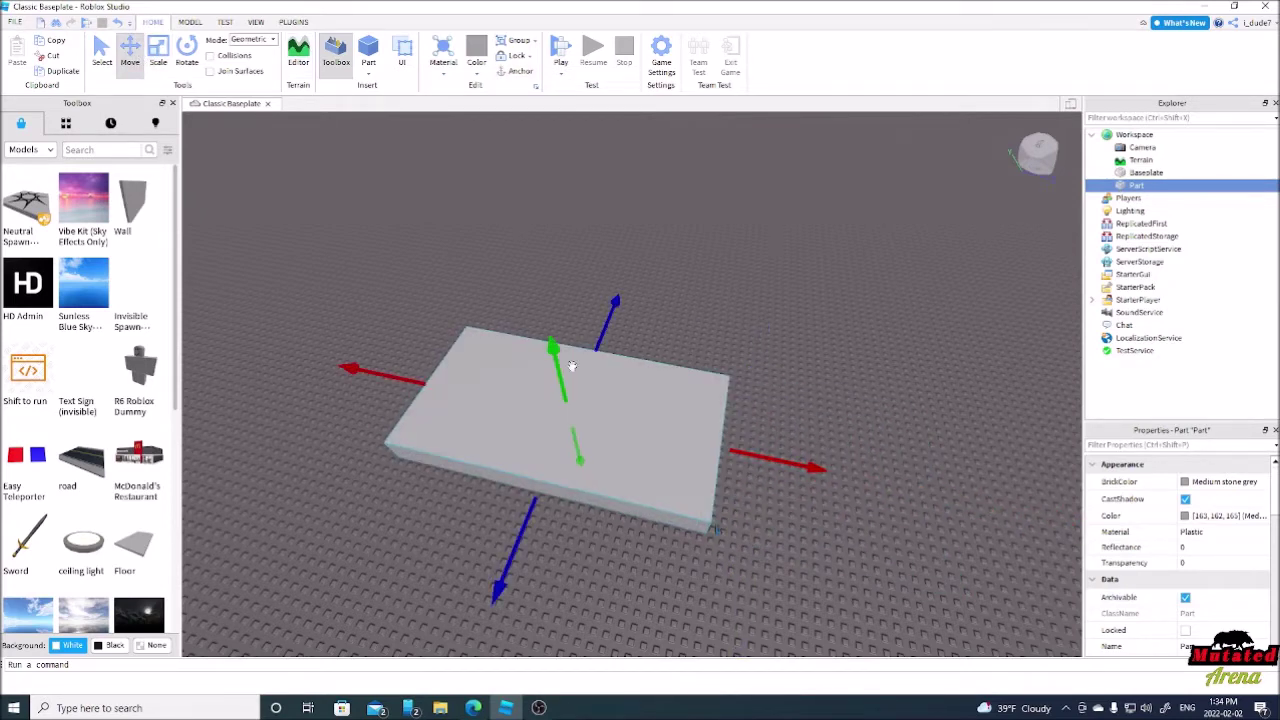
Duplicate the deck slab and rotate the copy upright about its long axis.
scroll(551, 357, up, 5)
right_click(620, 368)
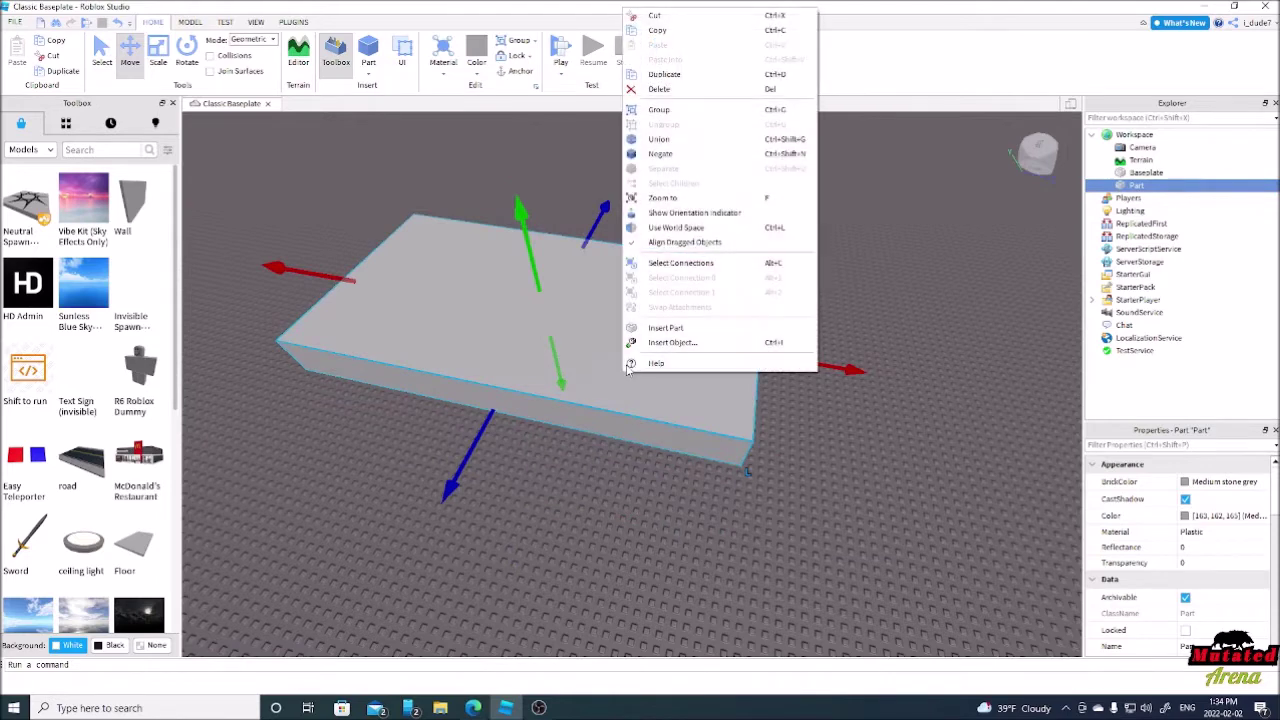
click(663, 74)
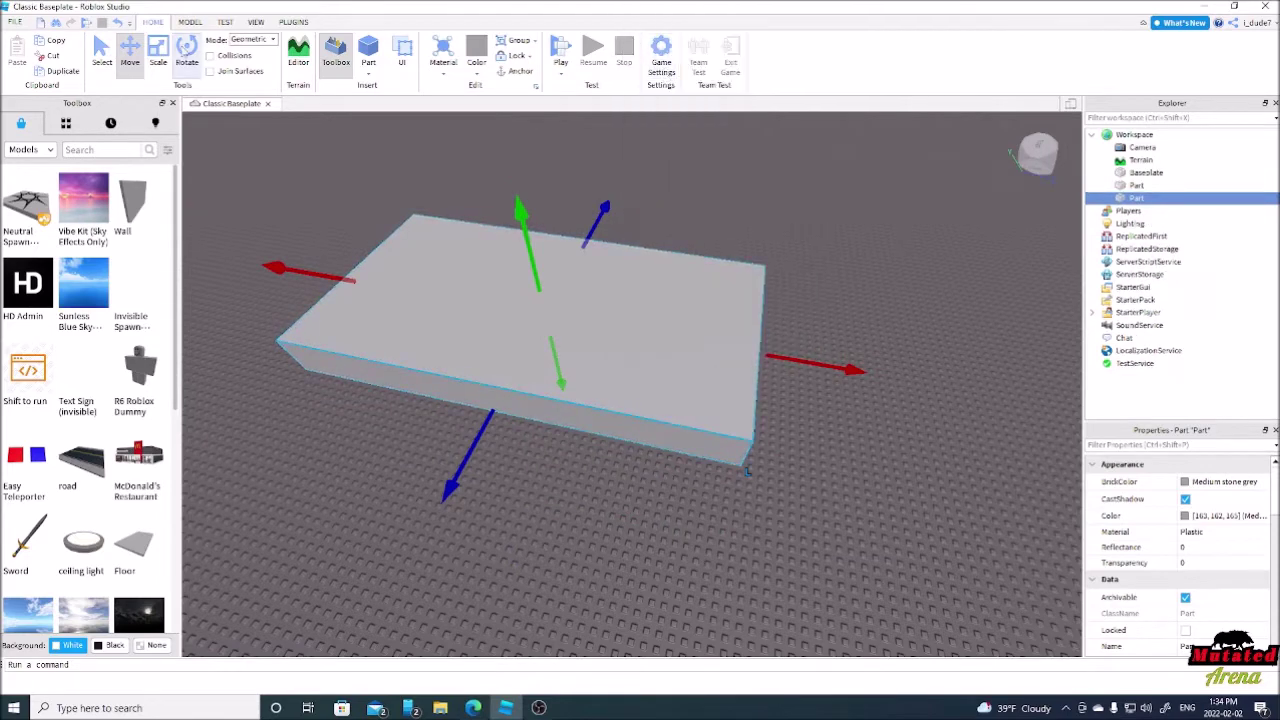
click(196, 52)
drag(545, 230, 614, 240)
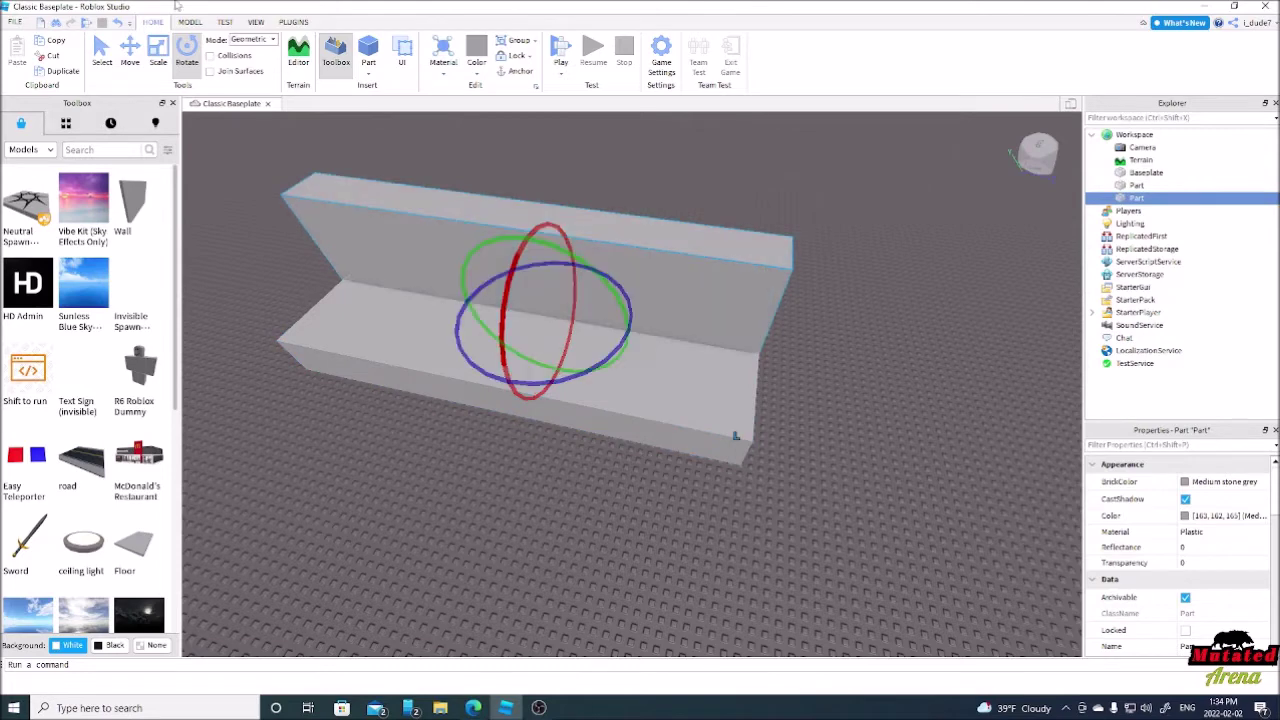
Scale the upright copy down to a low side rail and move it to one long edge of the deck.
click(158, 55)
drag(563, 401, 549, 341)
drag(514, 186, 531, 252)
click(130, 55)
drag(509, 346, 558, 284)
Duplicate the side rail and place the copy along the deck's opposite long edge.
right_drag(940, 316, 810, 335)
drag(696, 431, 540, 464)
right_click(641, 508)
click(694, 206)
Duplicate the deck slab and tilt the copy about its short axis into a steep ramp.
right_drag(540, 464, 646, 466)
right_click(505, 408)
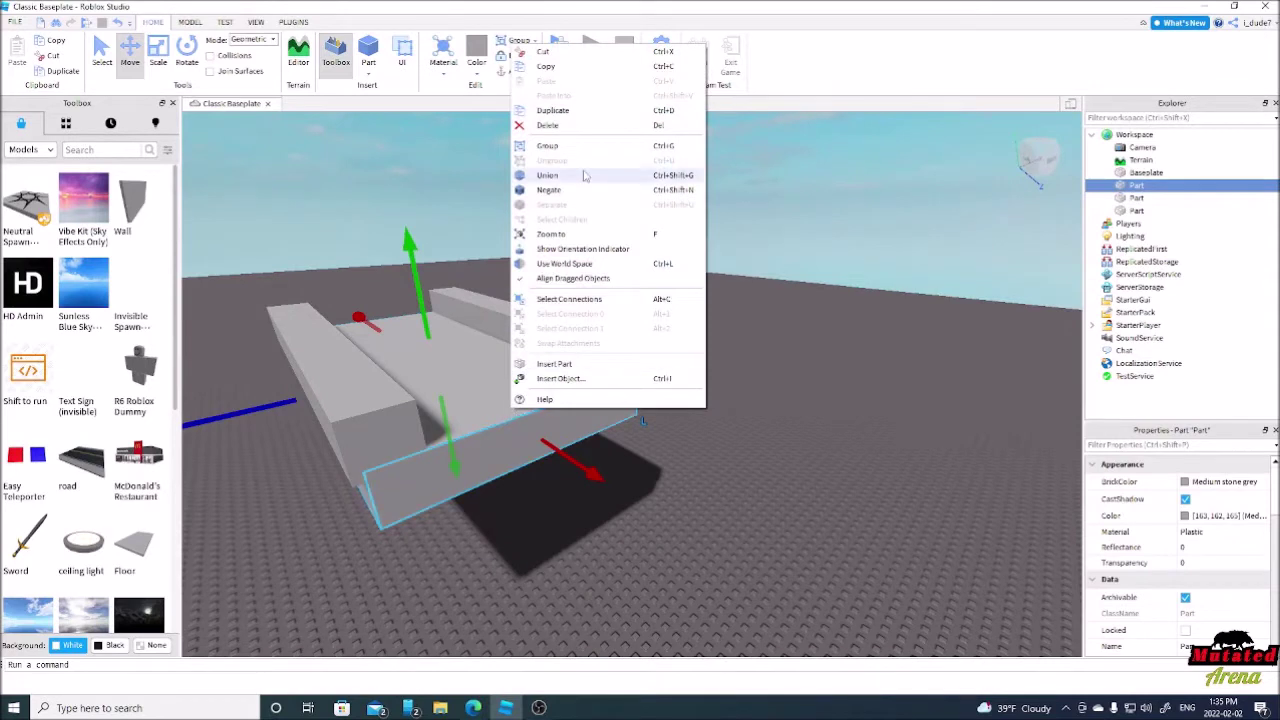
click(550, 111)
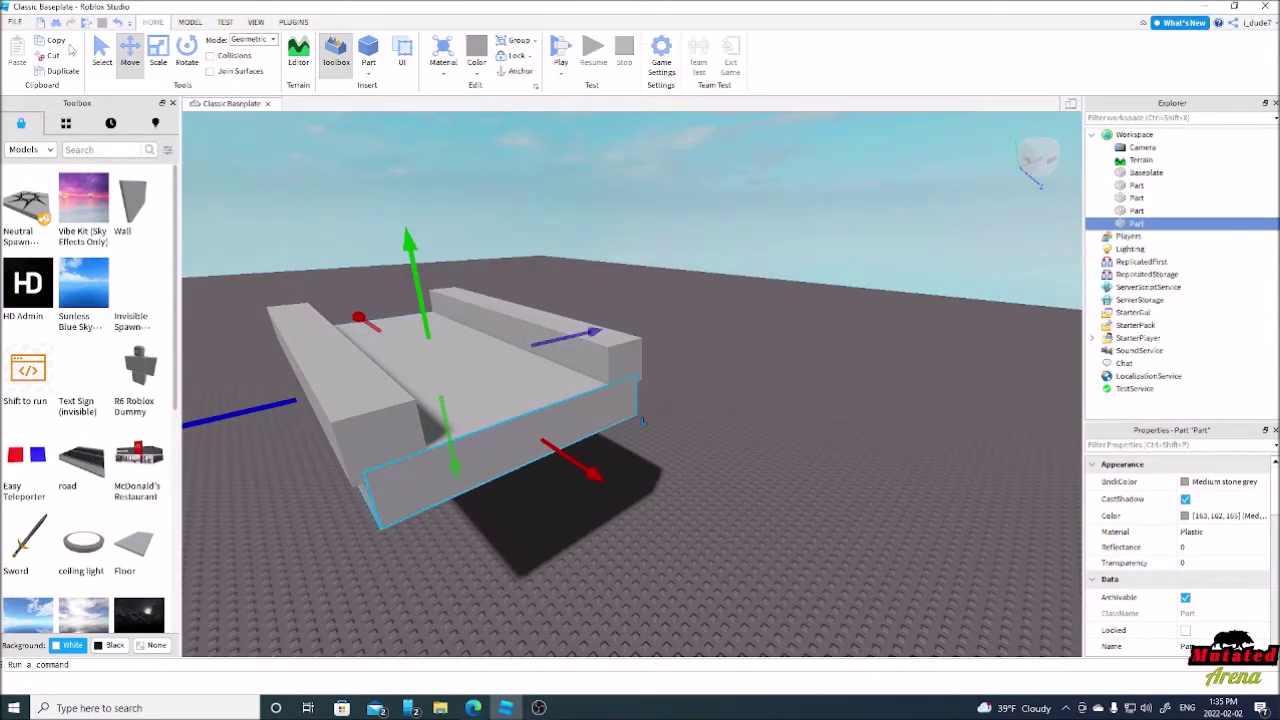
click(187, 50)
drag(437, 276, 460, 240)
click(131, 52)
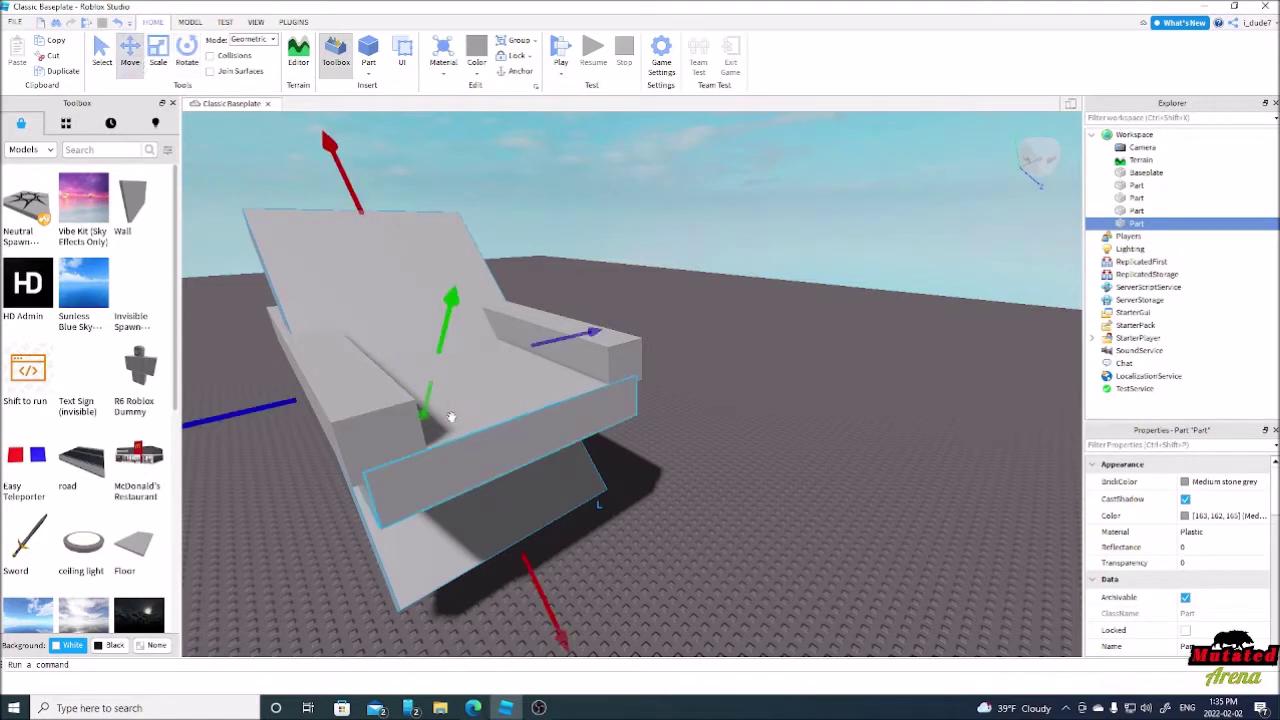
Move the tilted ramp outward and down so its upper edge meets one end of the deck.
drag(459, 348, 652, 355)
drag(588, 570, 630, 650)
mouse_move(504, 333)
mouse_down()
mouse_move(614, 323)
mouse_move(515, 312)
mouse_up()
right_drag(289, 274, 289, 274)
drag(222, 125, 483, 380)
drag(736, 421, 700, 440)
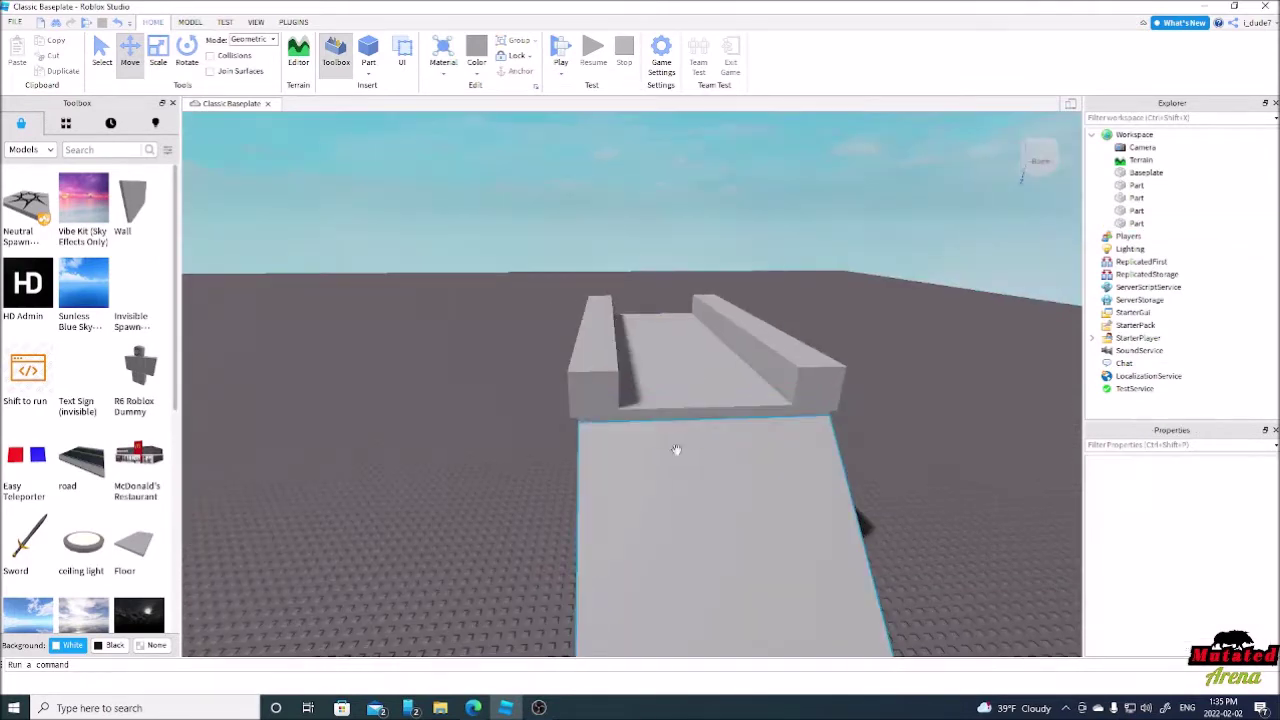
Duplicate the ramp and rotate the copy so that it slopes in the opposite direction.
click(692, 388)
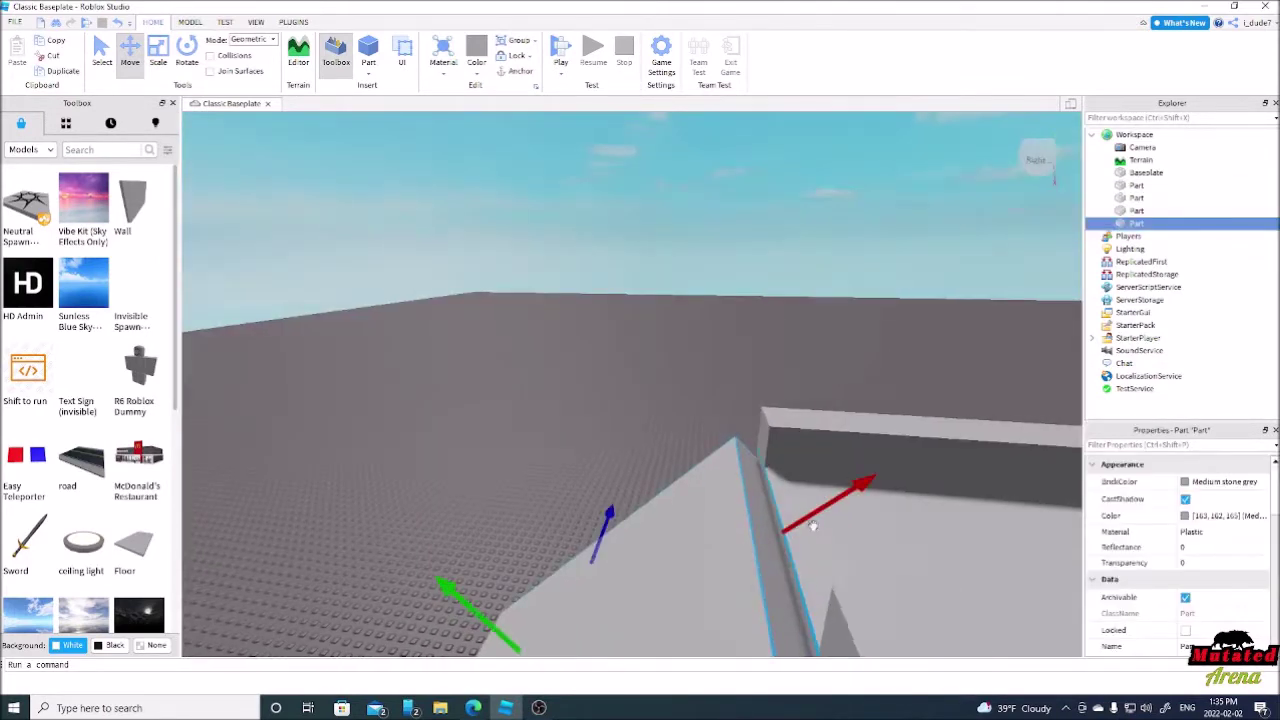
right_click(571, 535)
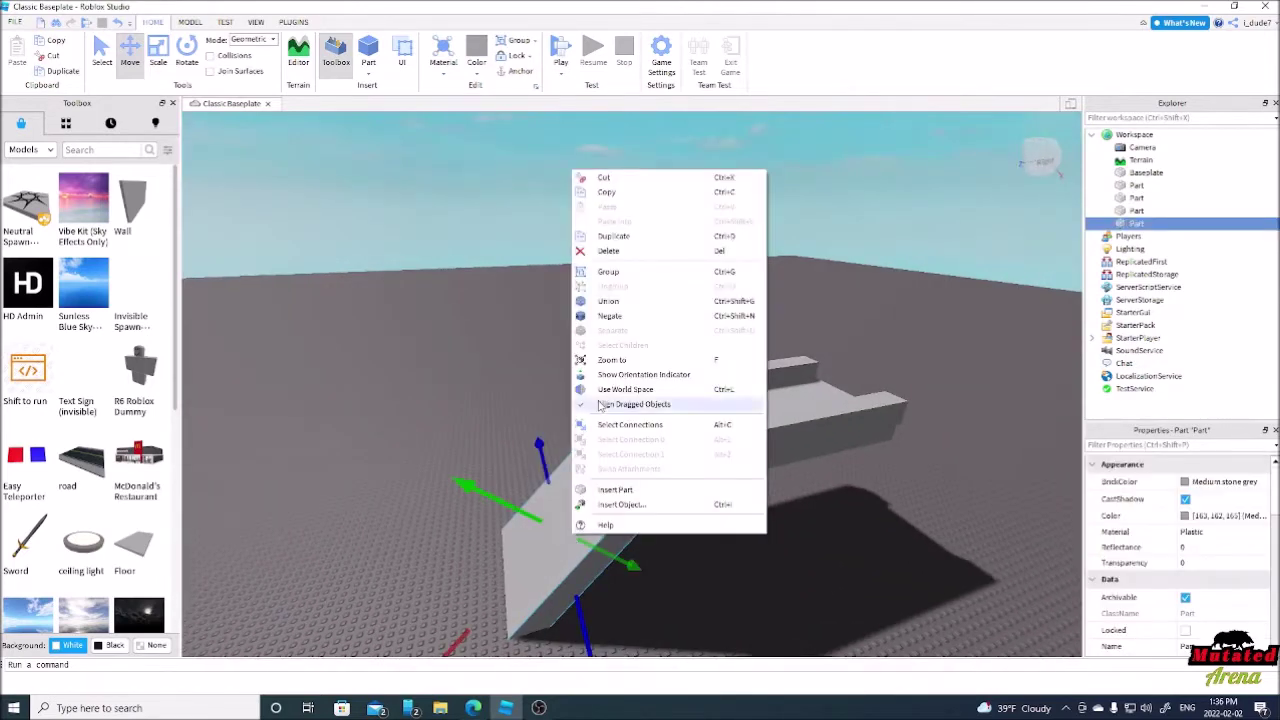
click(617, 235)
click(187, 52)
mouse_move(489, 529)
mouse_down()
mouse_move(652, 503)
mouse_move(487, 543)
mouse_move(508, 518)
mouse_up()
click(130, 52)
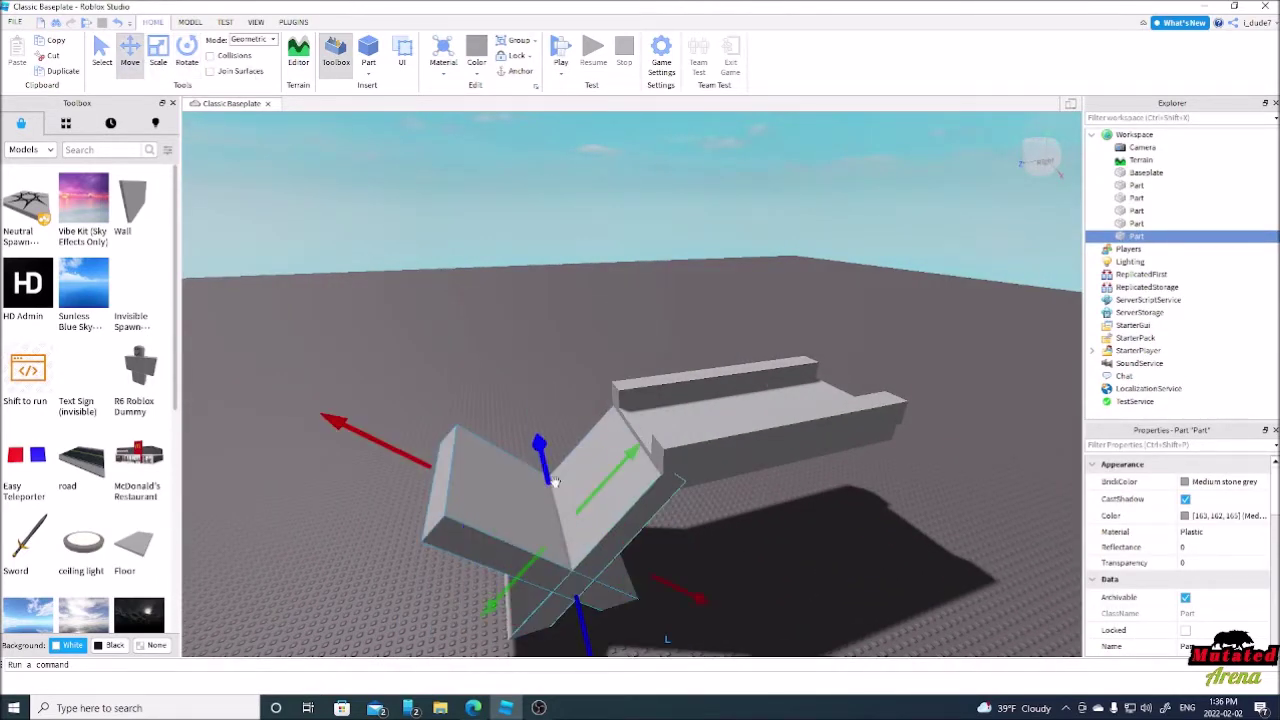
Move the second ramp to the opposite end of the deck and align its upper edge with the deck.
drag(601, 480, 749, 263)
right_drag(749, 263, 847, 321)
drag(660, 300, 716, 289)
drag(938, 405, 932, 353)
right_drag(932, 353, 933, 353)
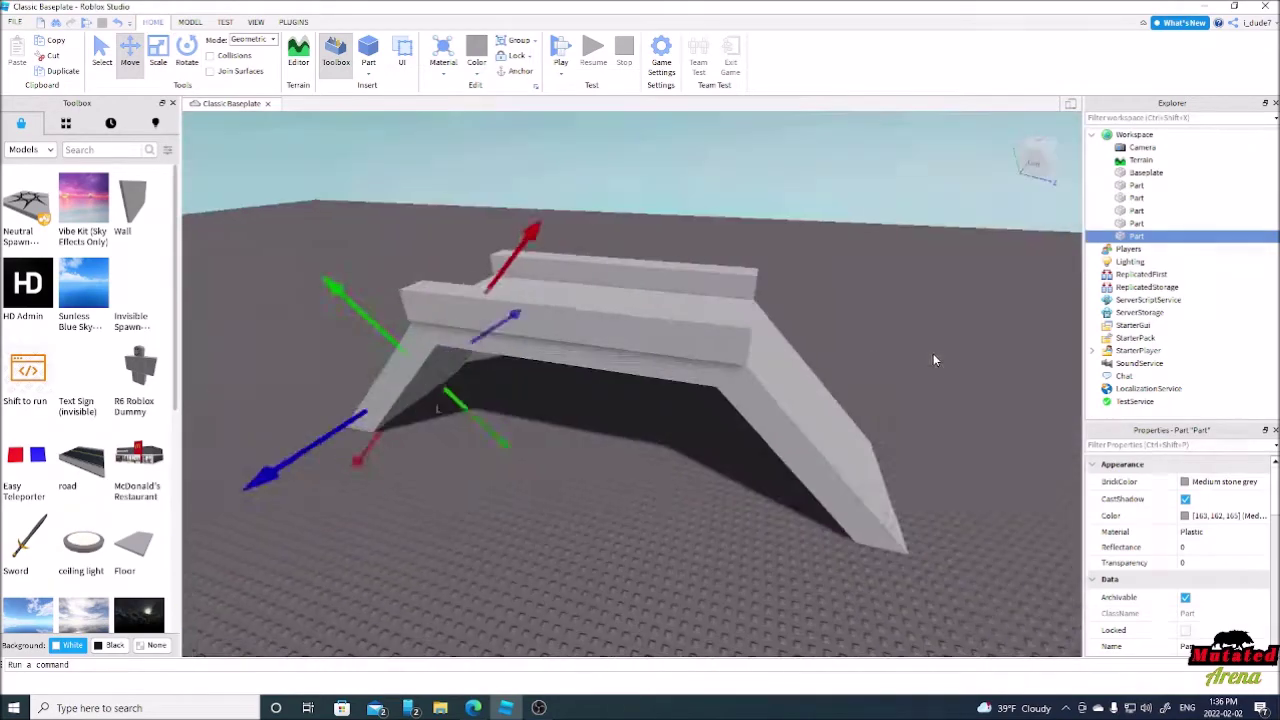
click(932, 353)
Apply the Diamond Plate material to both side rails of the bridge.
scroll(743, 351, down, 3)
scroll(743, 351, up, 3)
right_drag(714, 249, 749, 226)
scroll(714, 241, down, 2)
scroll(752, 230, up, 2)
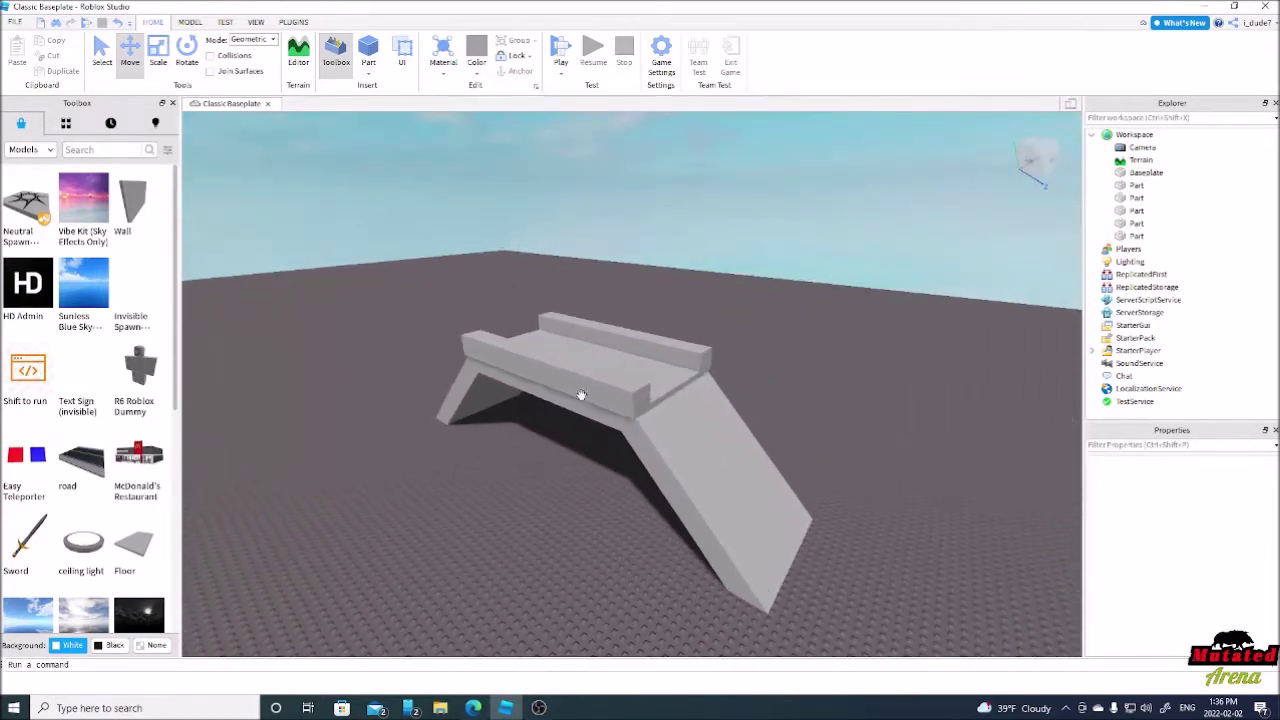
click(593, 387)
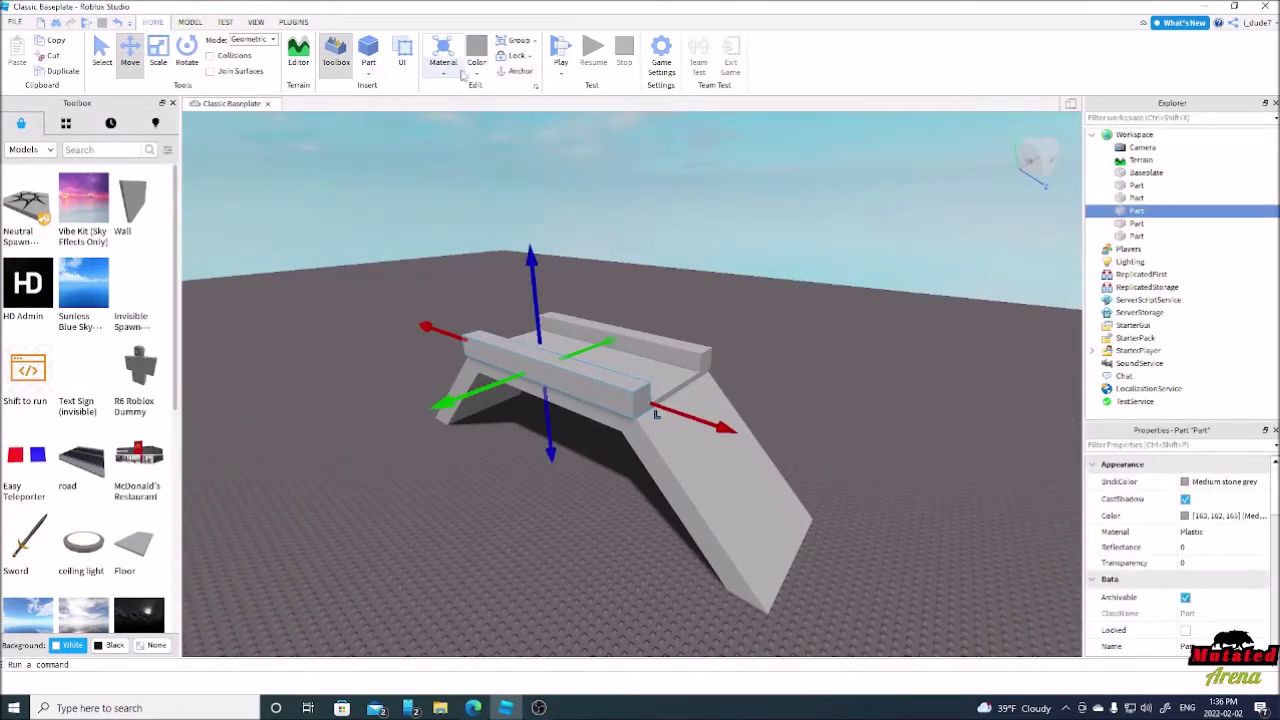
click(457, 76)
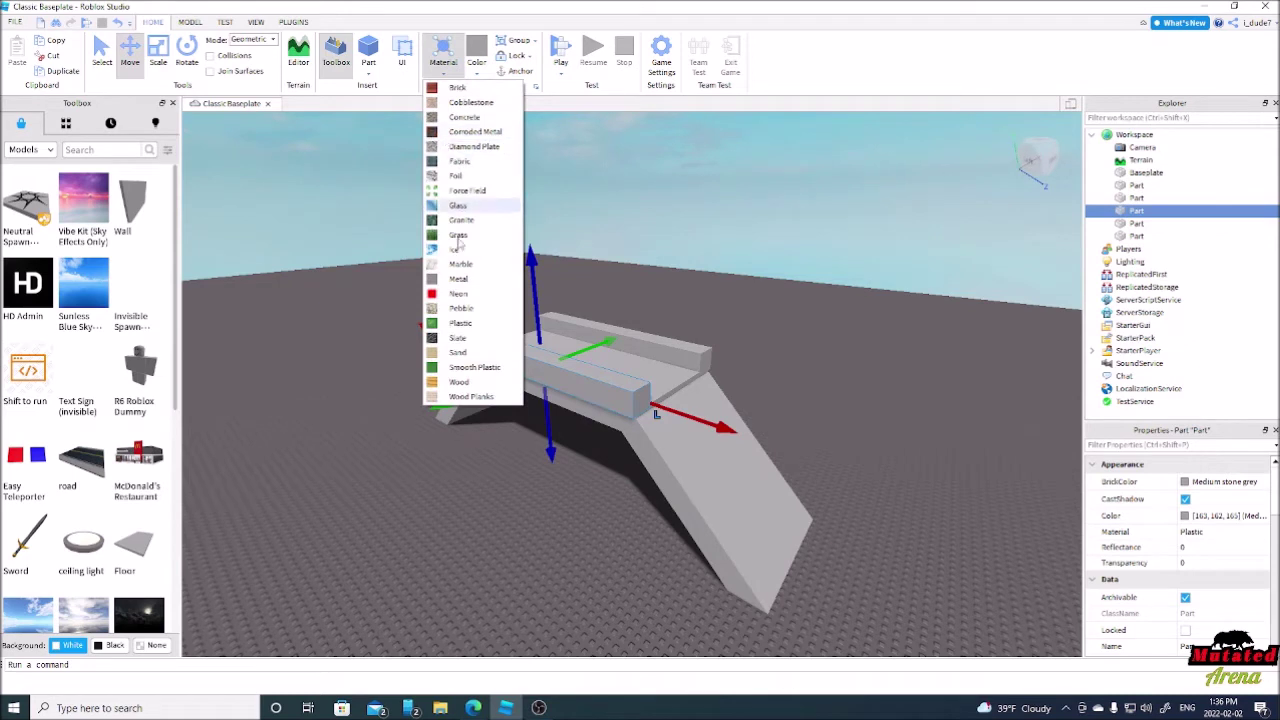
click(481, 147)
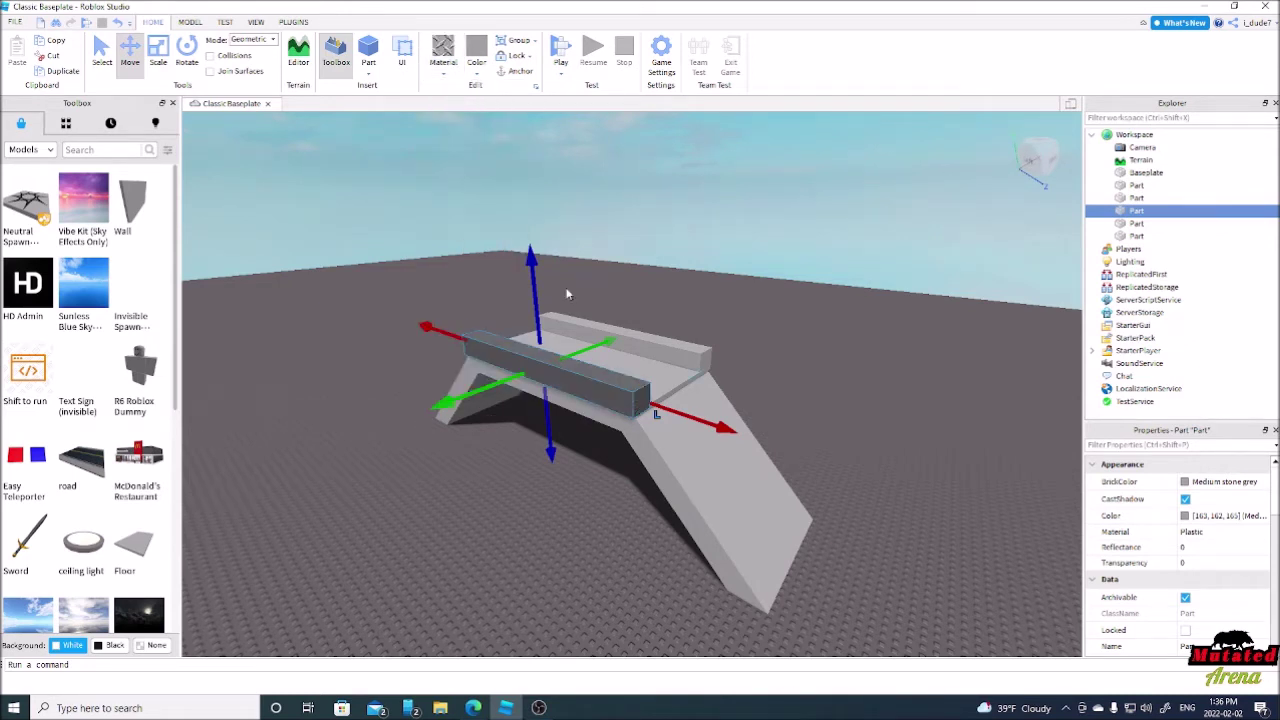
click(695, 357)
click(443, 55)
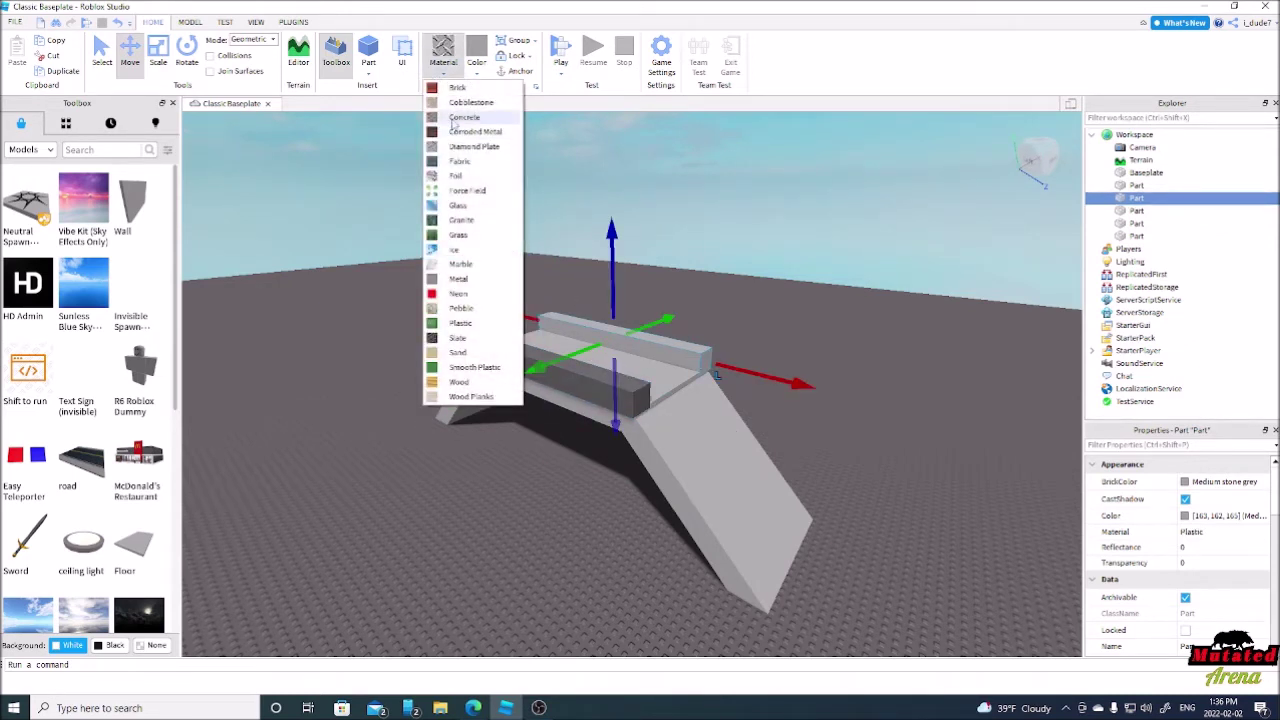
click(472, 147)
Color both side rails Mid gray.
click(477, 60)
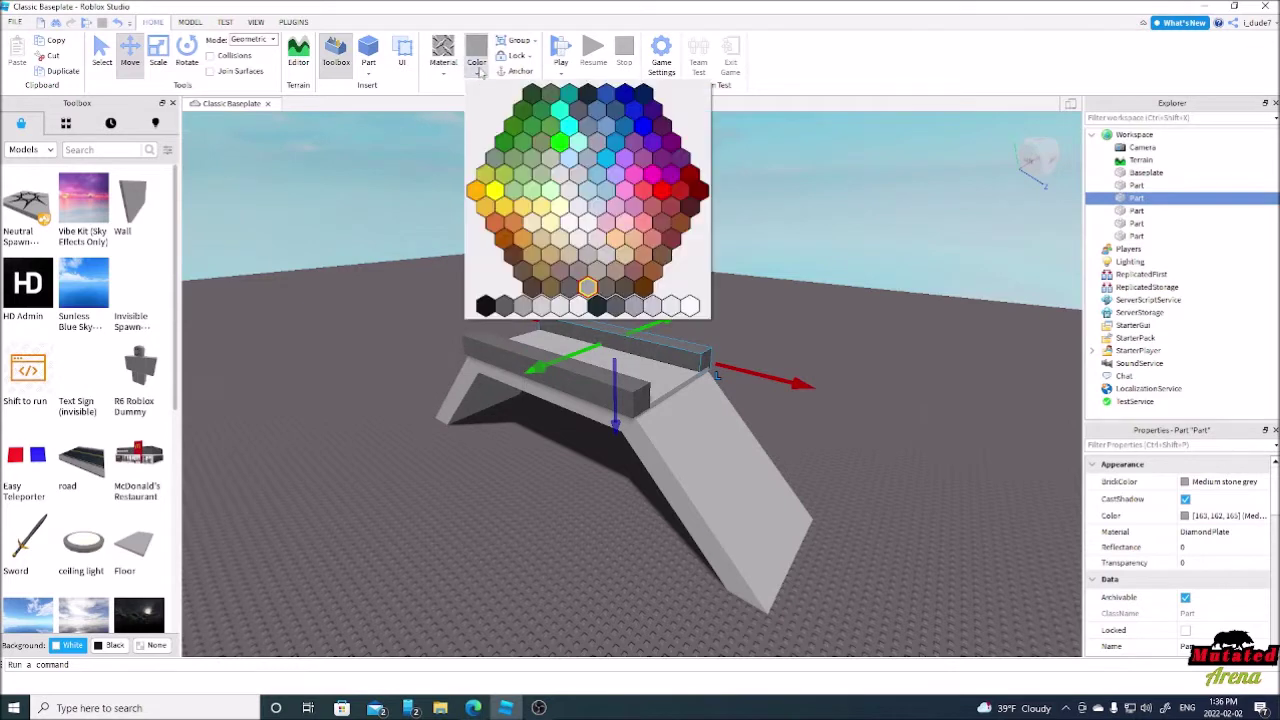
click(544, 306)
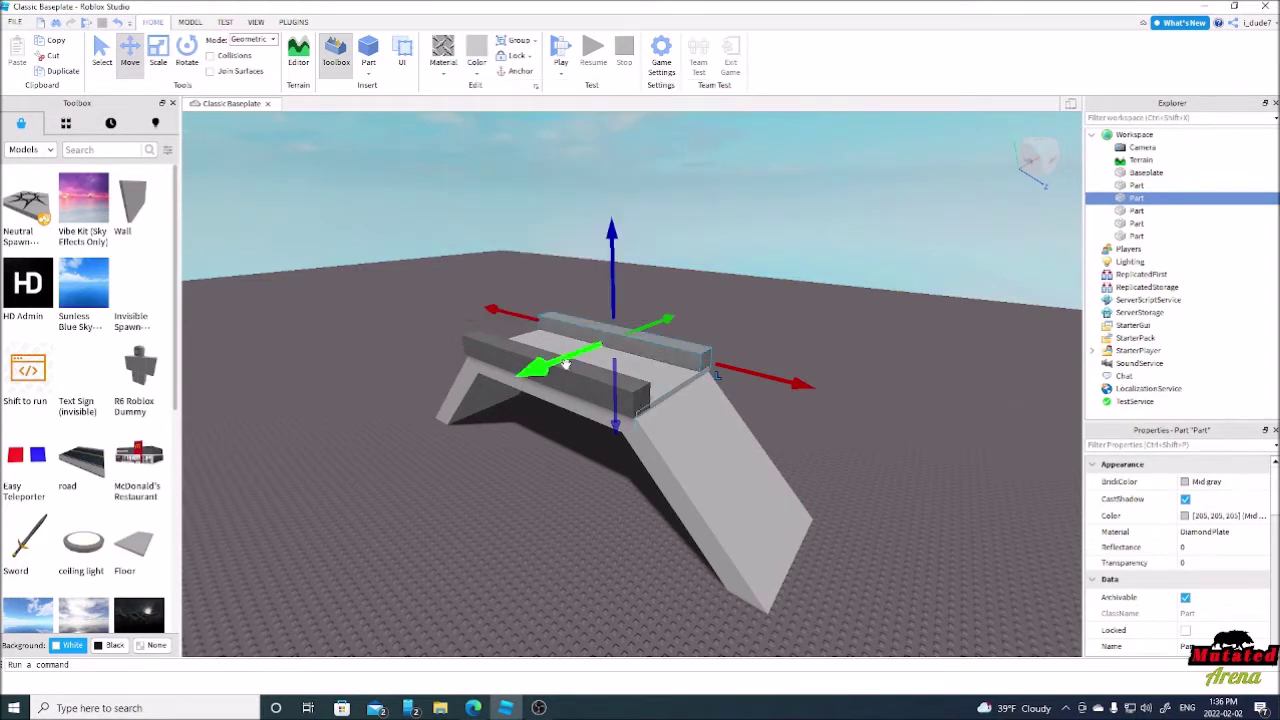
click(594, 390)
click(477, 60)
click(543, 306)
Give the first ramp the Concrete material and color it Dark stone grey.
click(690, 450)
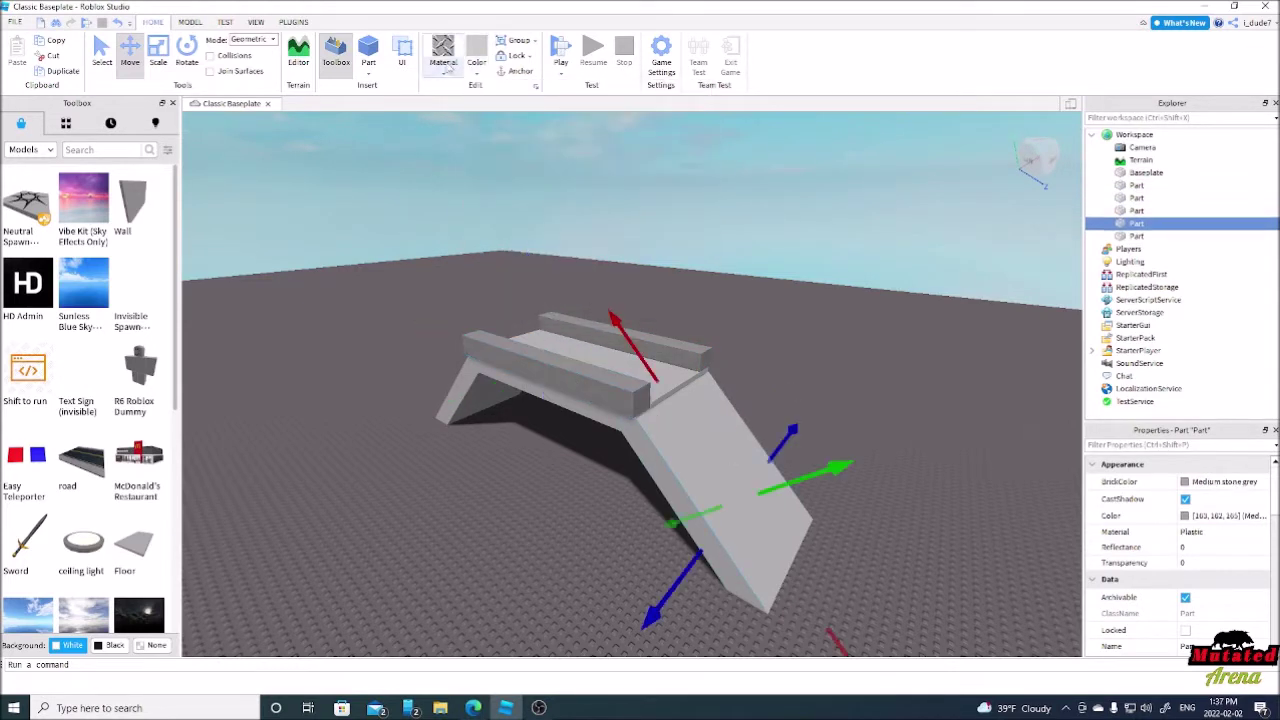
click(443, 62)
click(486, 118)
click(477, 62)
click(486, 306)
right_drag(560, 380, 614, 377)
click(477, 62)
click(505, 306)
Apply the Concrete material and Dark stone grey color to the deck and the other ramp.
click(614, 377)
click(443, 47)
click(477, 47)
click(516, 41)
click(770, 322)
click(443, 47)
click(477, 47)
click(909, 441)
Find the bridge ramp that is wrapped in its own model and ungroup it into a plain part.
right_drag(909, 441, 782, 314)
drag(346, 258, 483, 208)
click(629, 295)
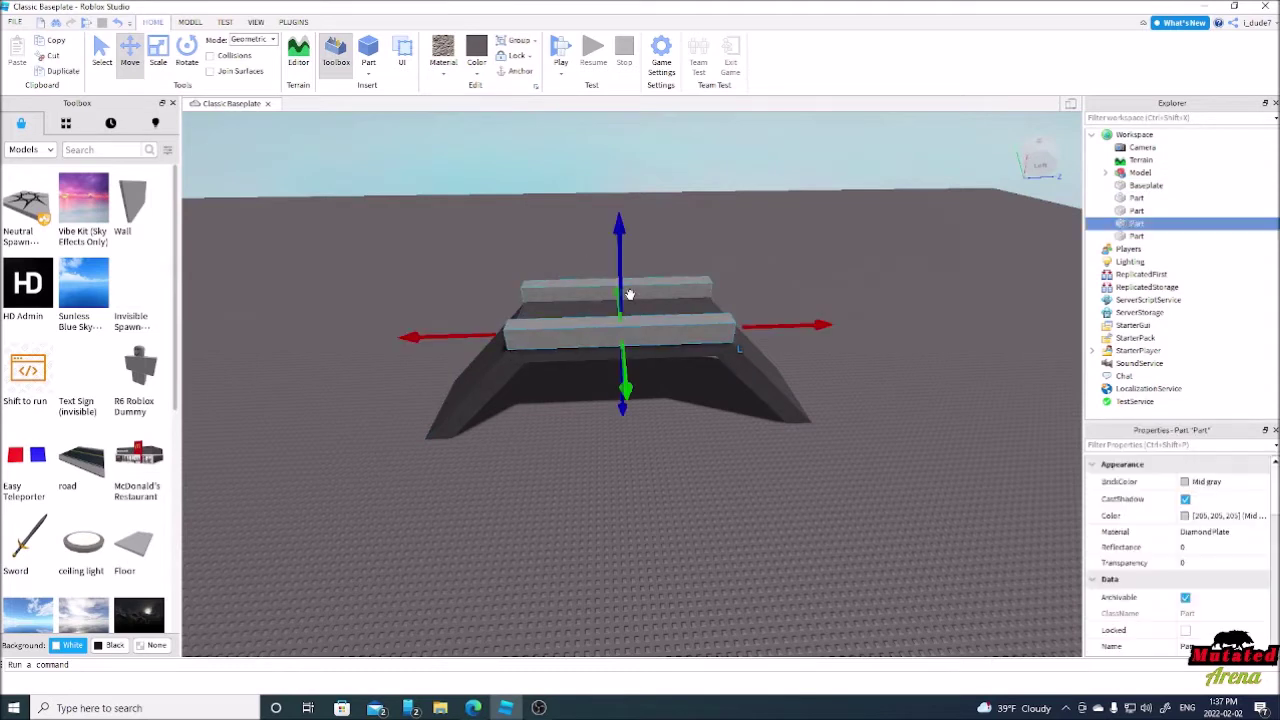
click(633, 289)
click(678, 318)
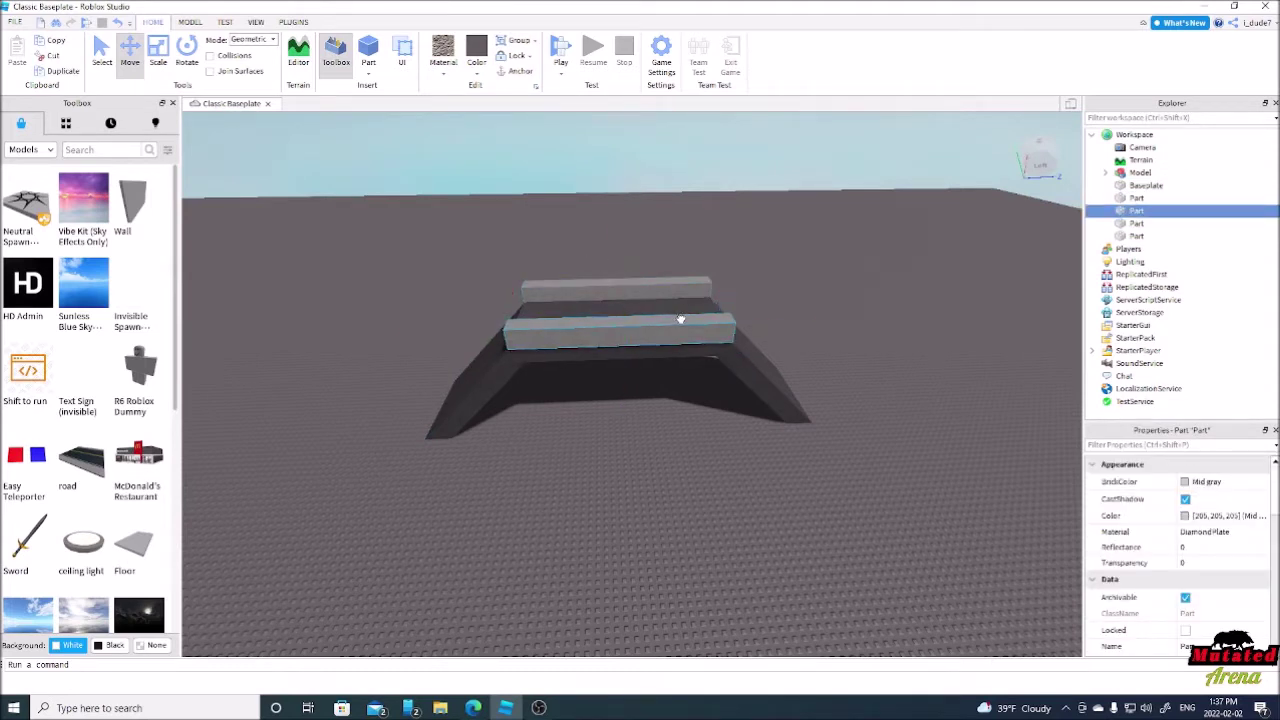
click(768, 373)
click(646, 357)
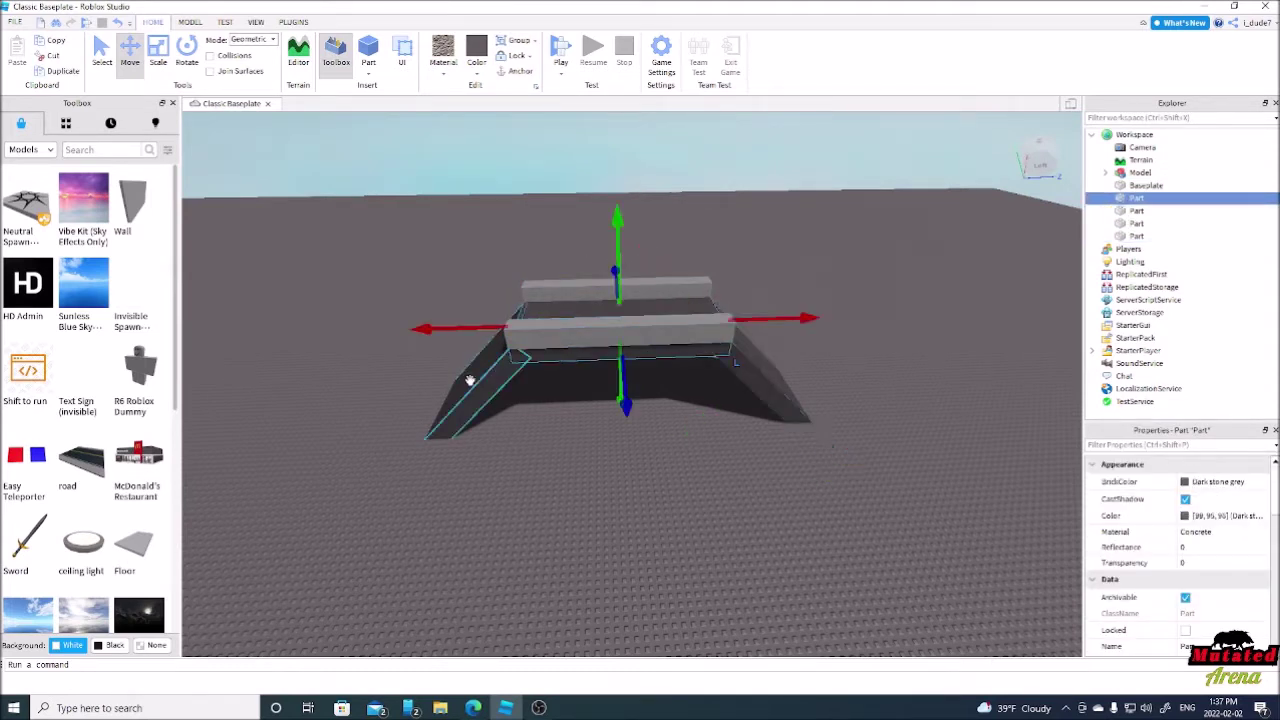
click(472, 381)
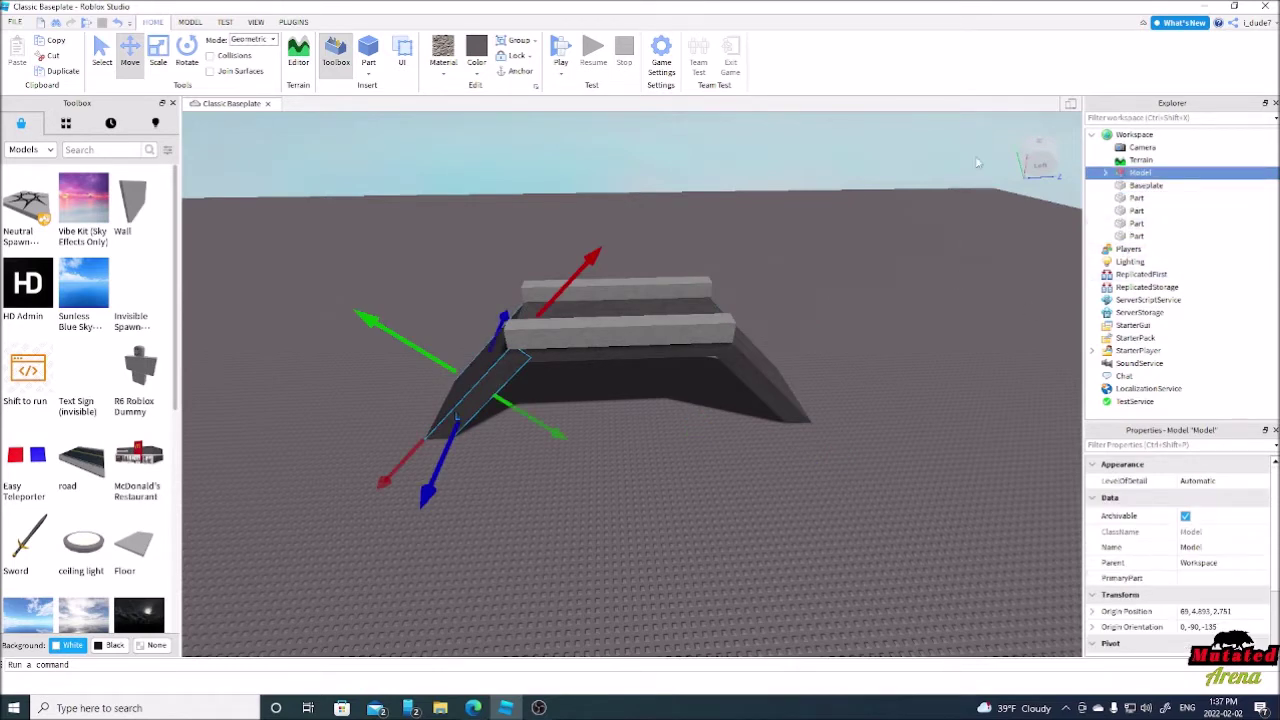
right_click(1128, 173)
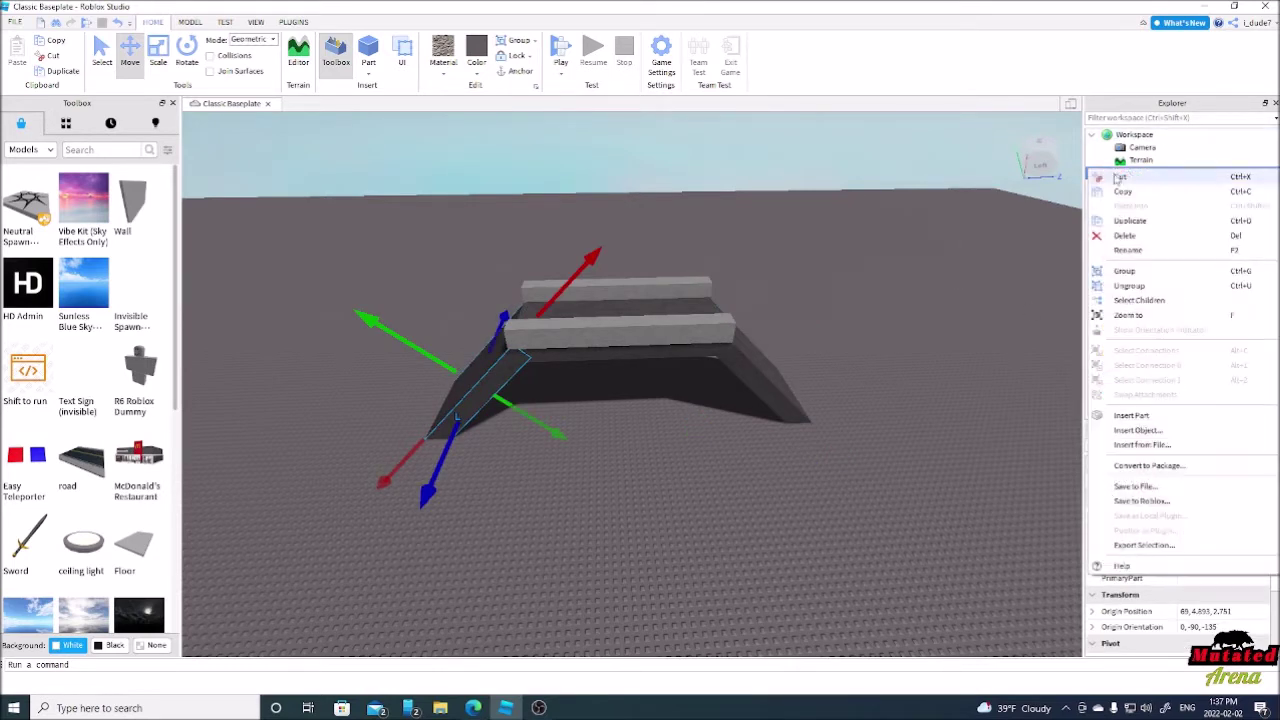
click(1133, 286)
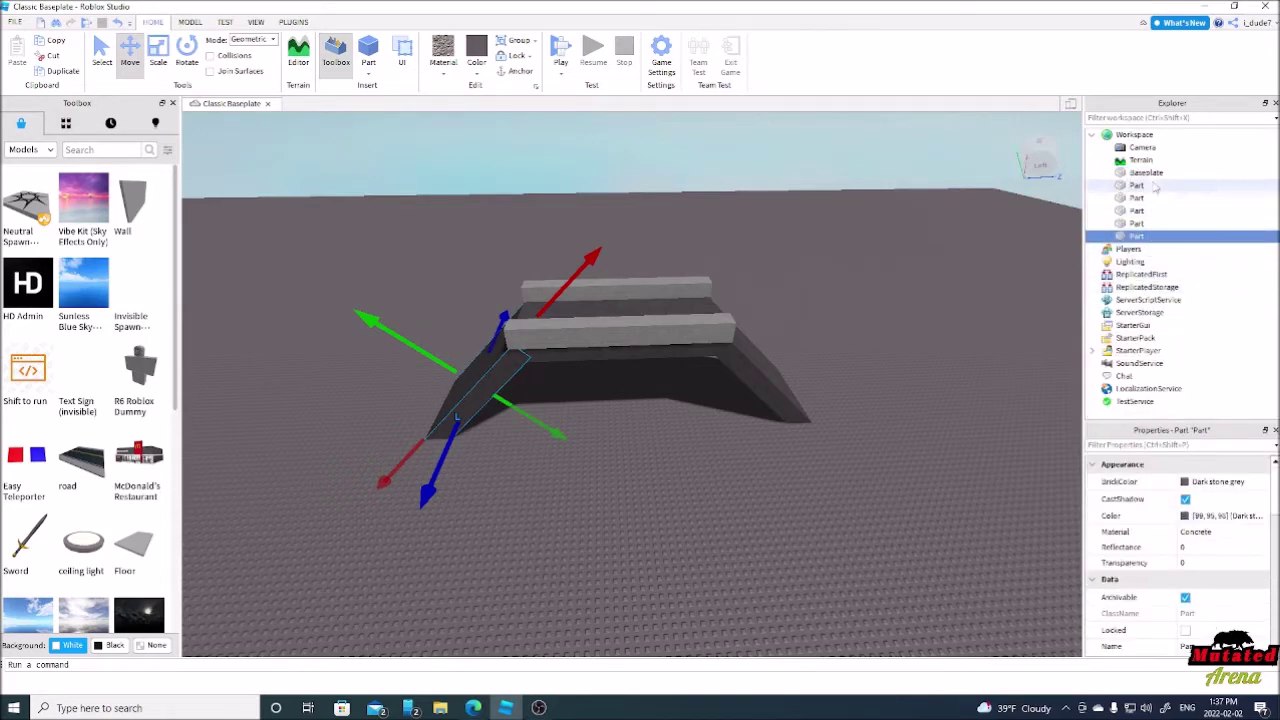
click(816, 421)
Select all five parts of the bridge together: the deck, both rails and both ramps.
key(w)
right_drag(818, 424, 705, 430)
scroll(837, 415, down, 5)
right_drag(706, 424, 706, 424)
scroll(705, 430, down, 3)
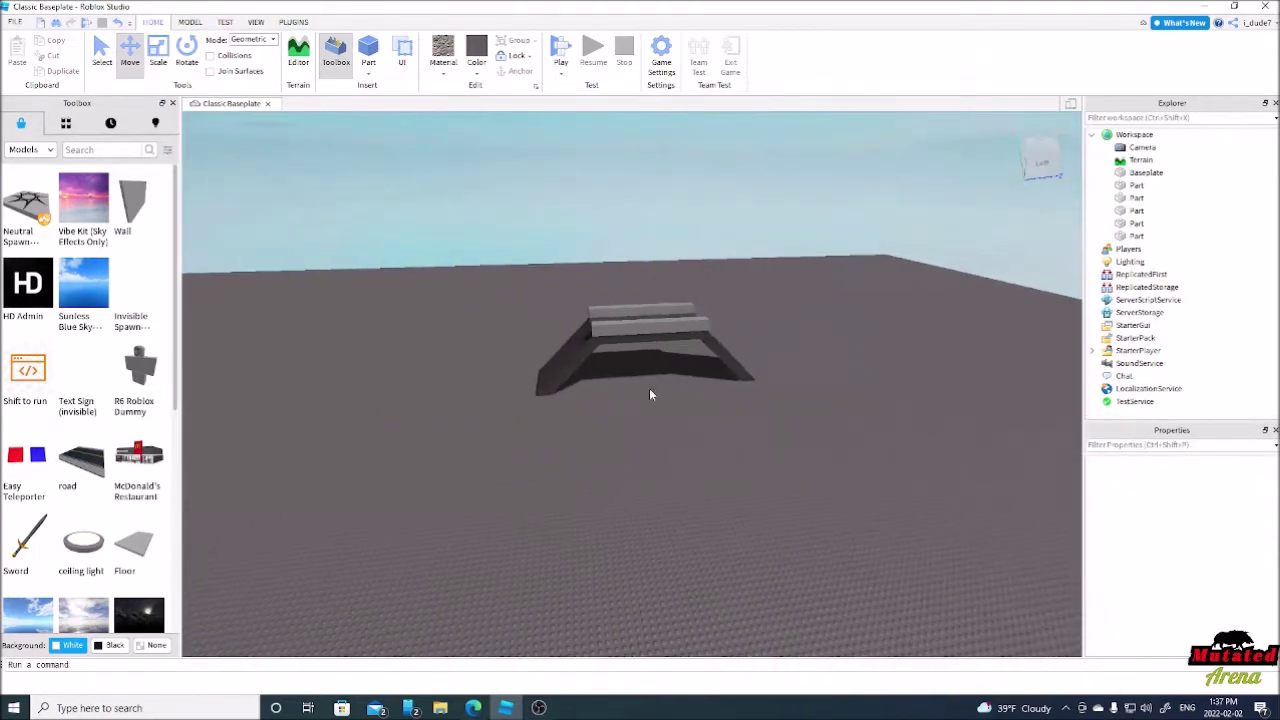
drag(491, 303, 882, 417)
right_drag(882, 417, 882, 420)
key(w)
key(d)
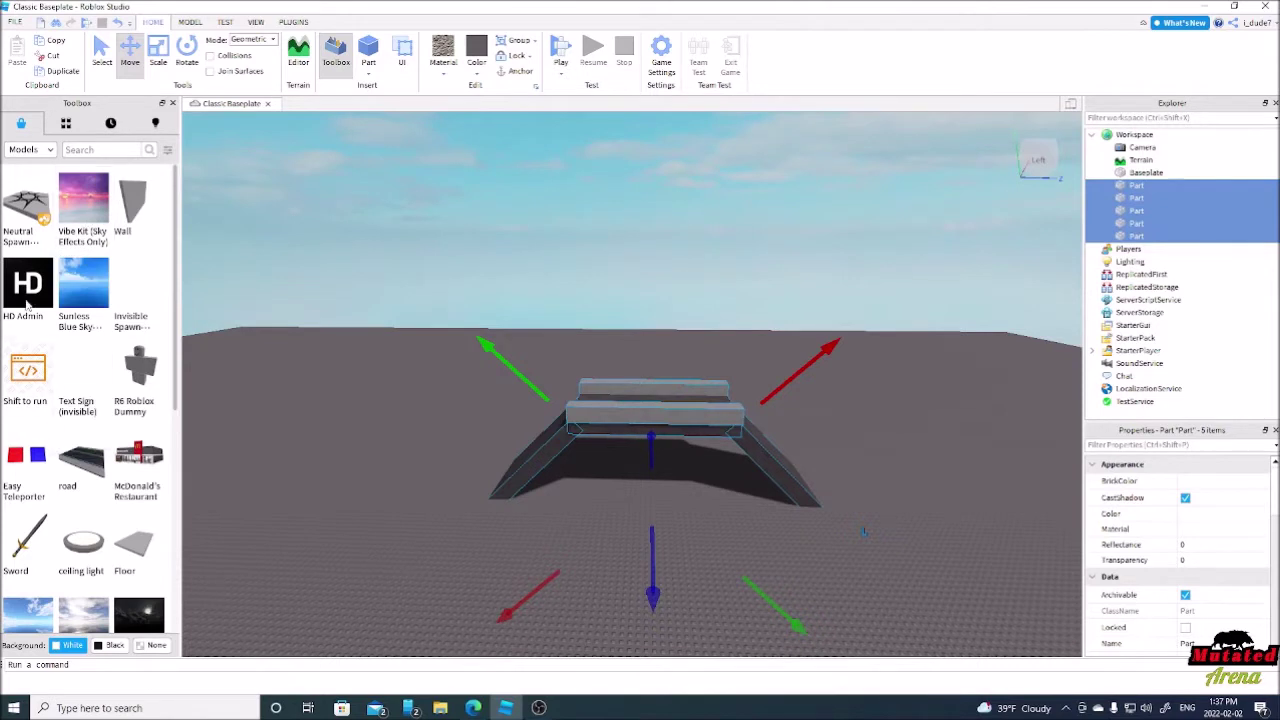
Group the five selected bridge parts into one model and name it Bridge.
right_click(1150, 210)
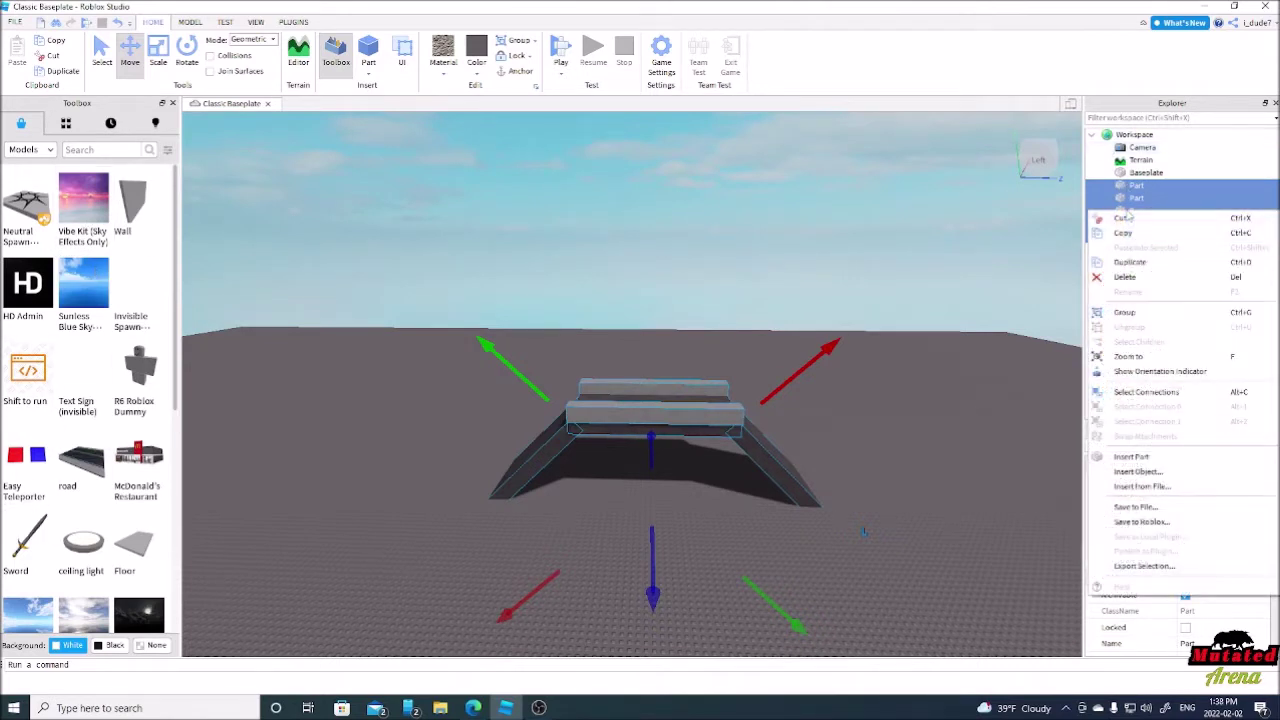
click(1120, 313)
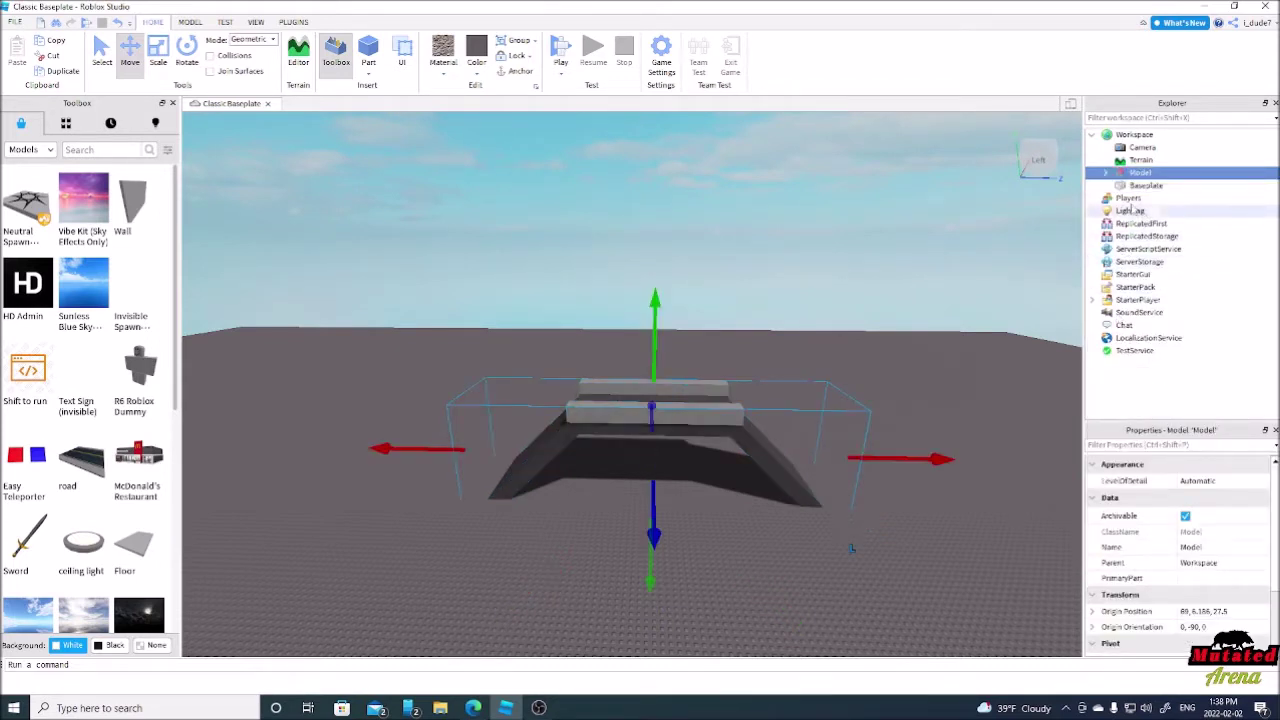
right_click(1140, 173)
click(1128, 252)
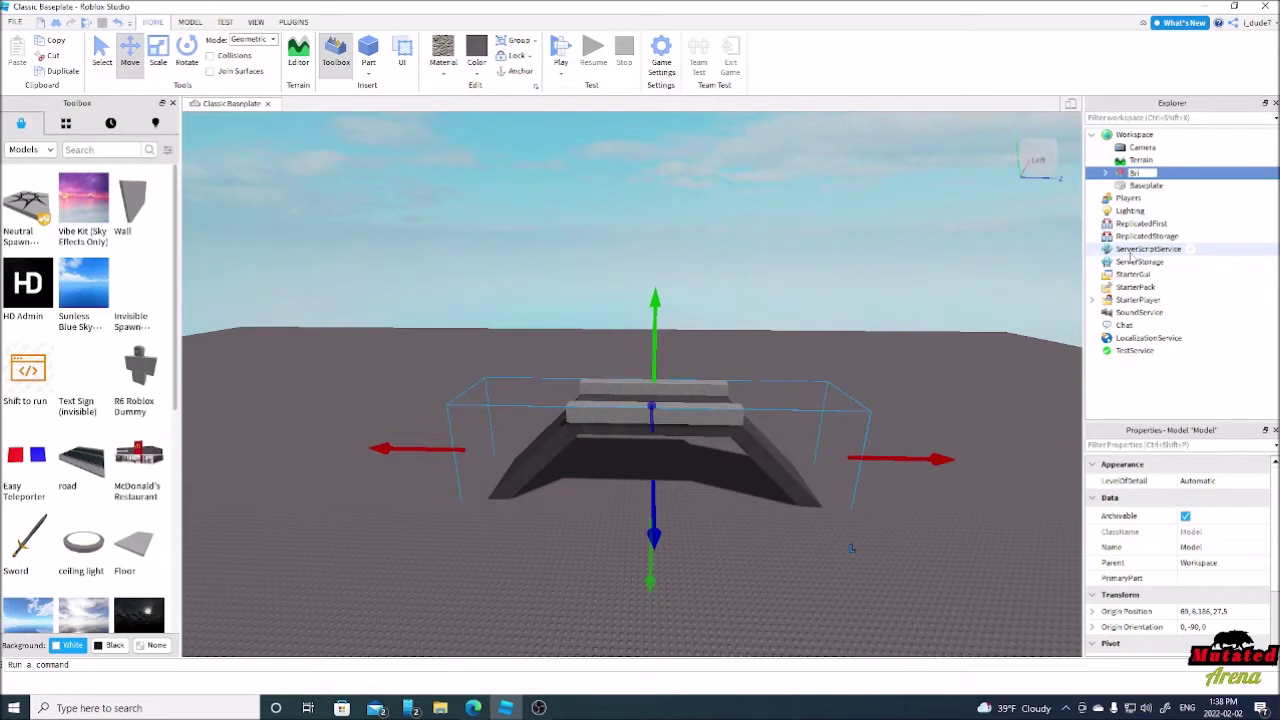
click(792, 321)
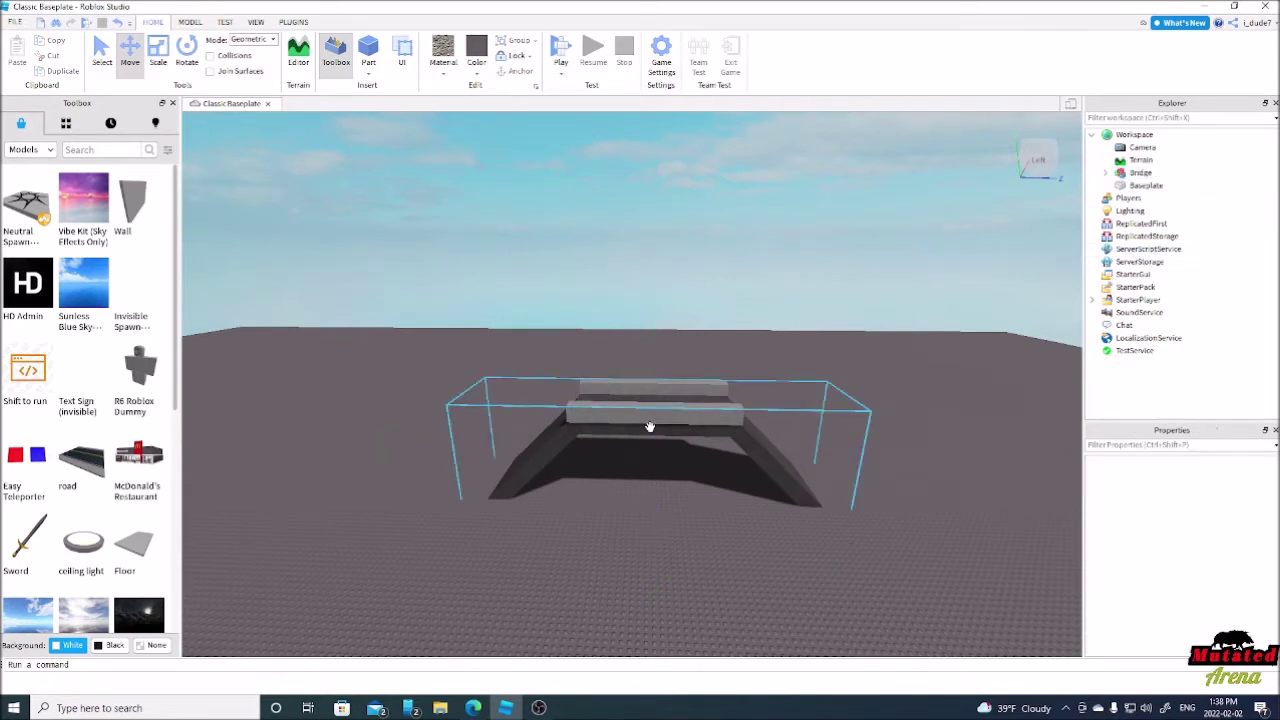
Start saving the Bridge model to Roblox with the description "A simple bridge" and The Play Play Gang as creator.
click(648, 424)
right_click(1140, 173)
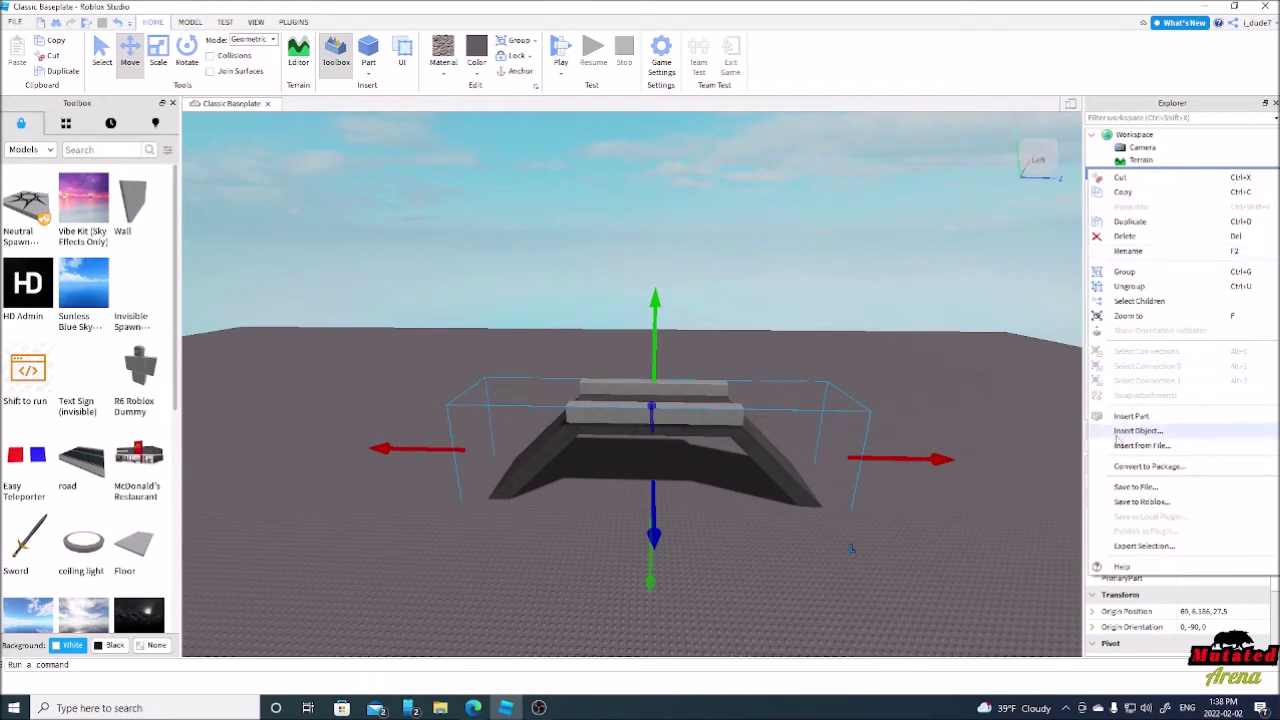
click(1140, 502)
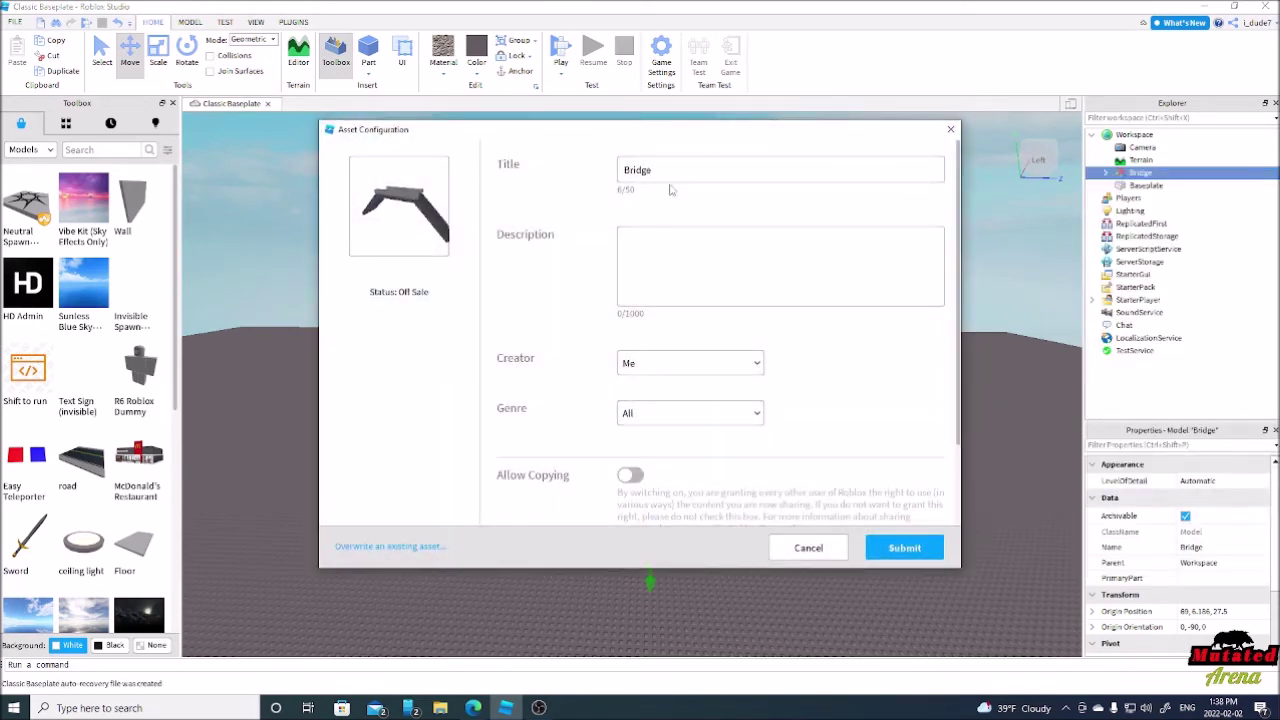
click(700, 363)
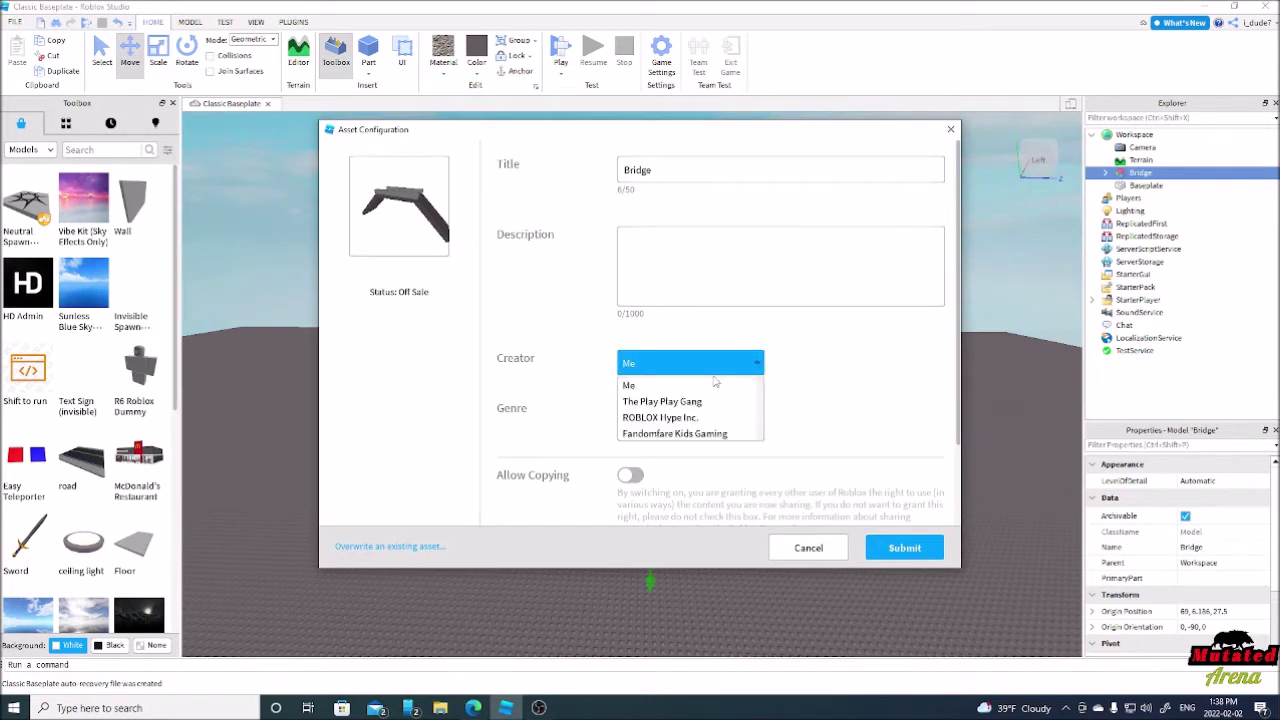
click(680, 381)
click(692, 269)
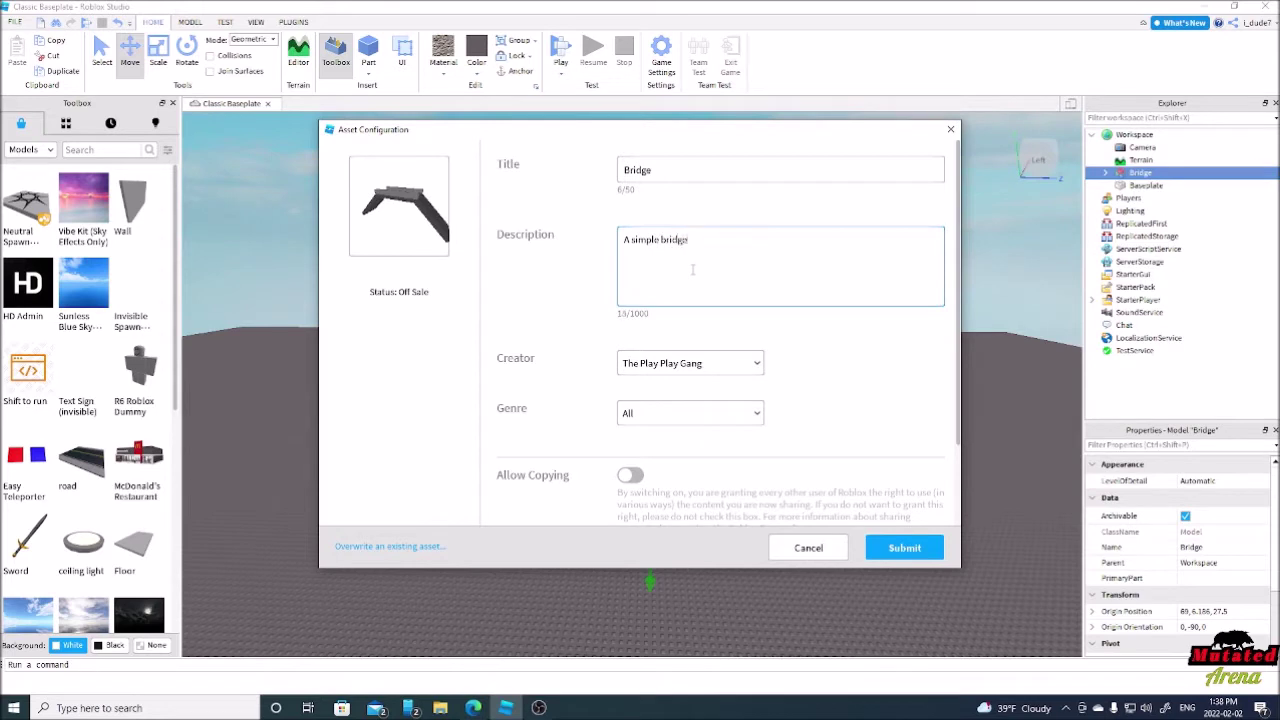
click(835, 381)
click(752, 364)
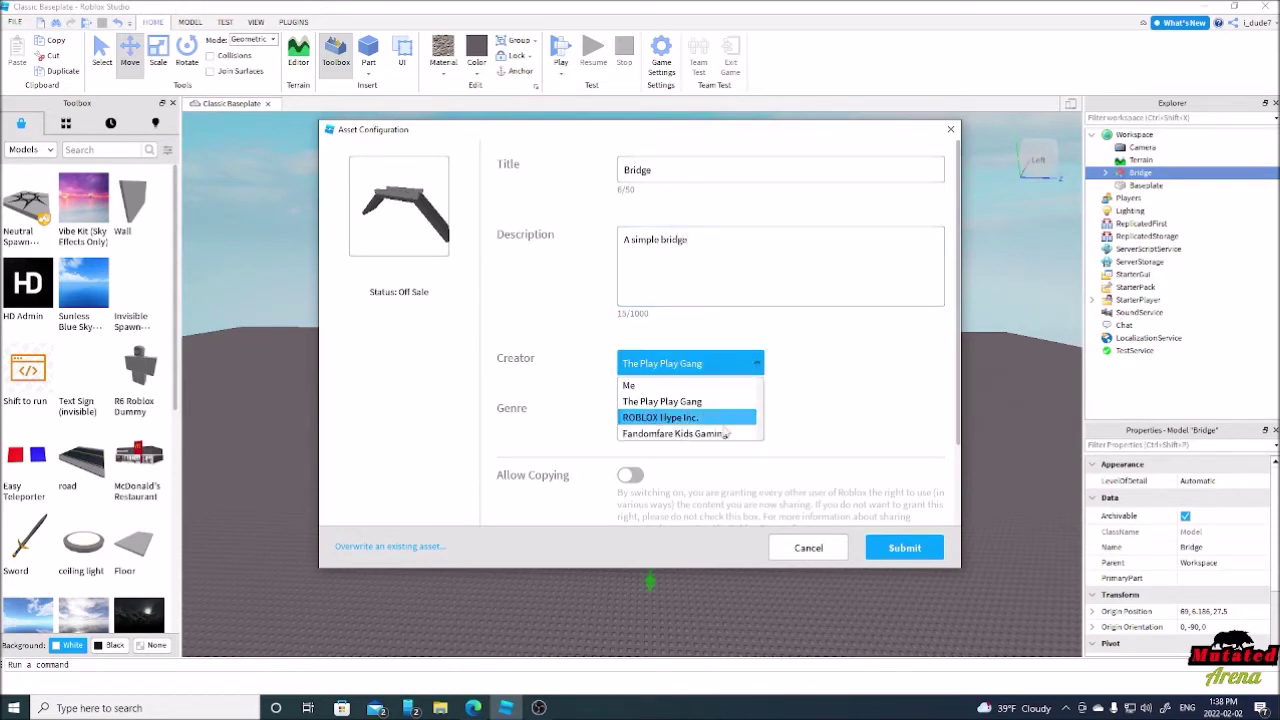
click(688, 386)
click(714, 366)
click(700, 403)
Set the bridge asset's genre to TownAndCity.
scroll(829, 403, down, 2)
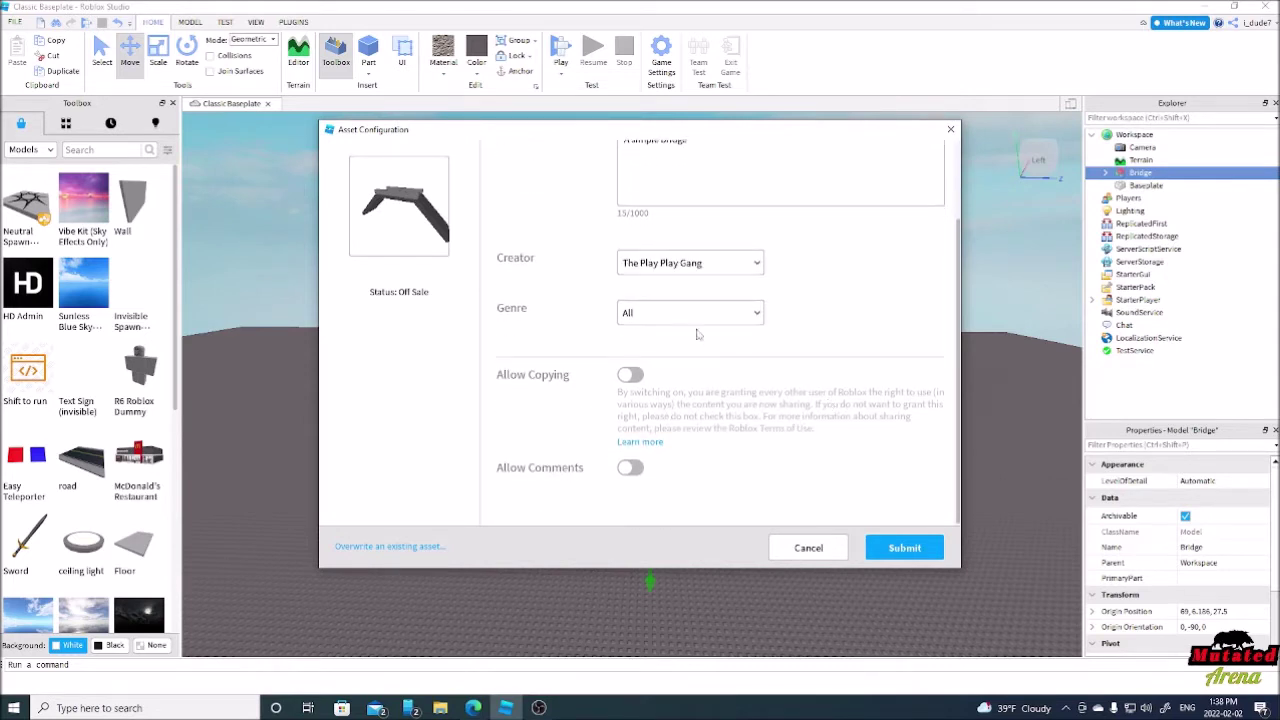
click(665, 312)
scroll(676, 340, down, 3)
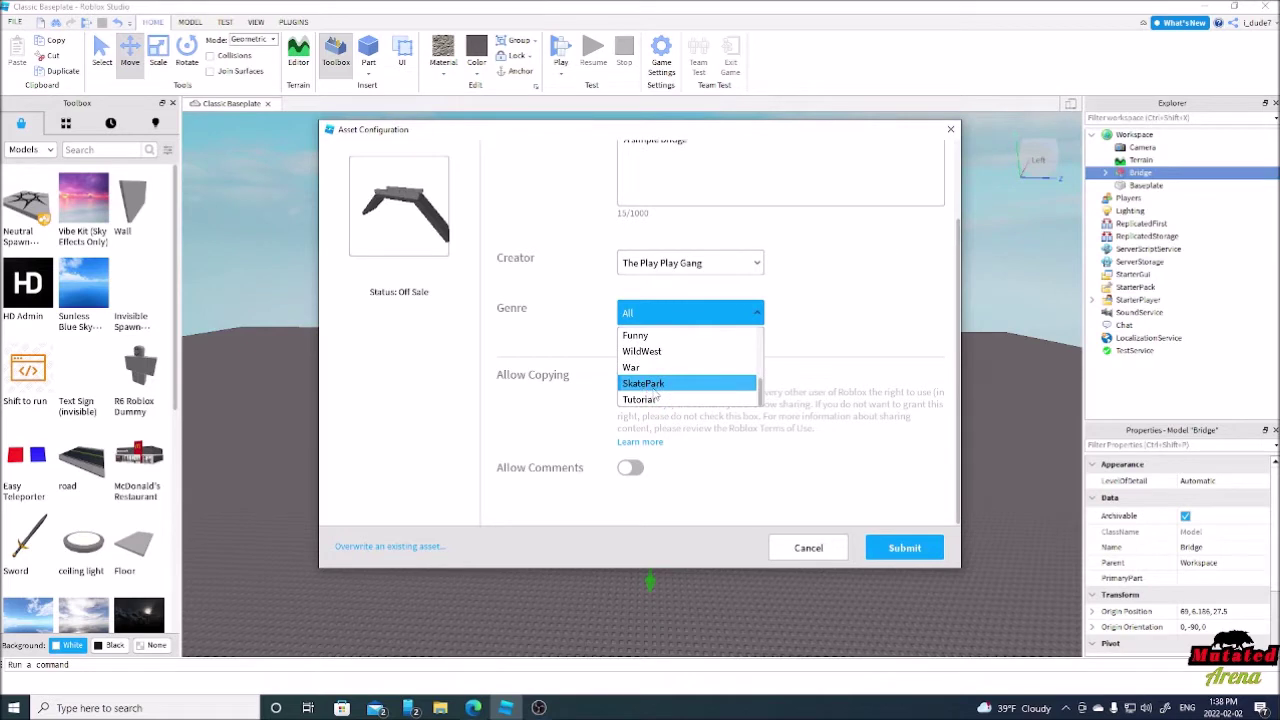
scroll(657, 358, up, 2)
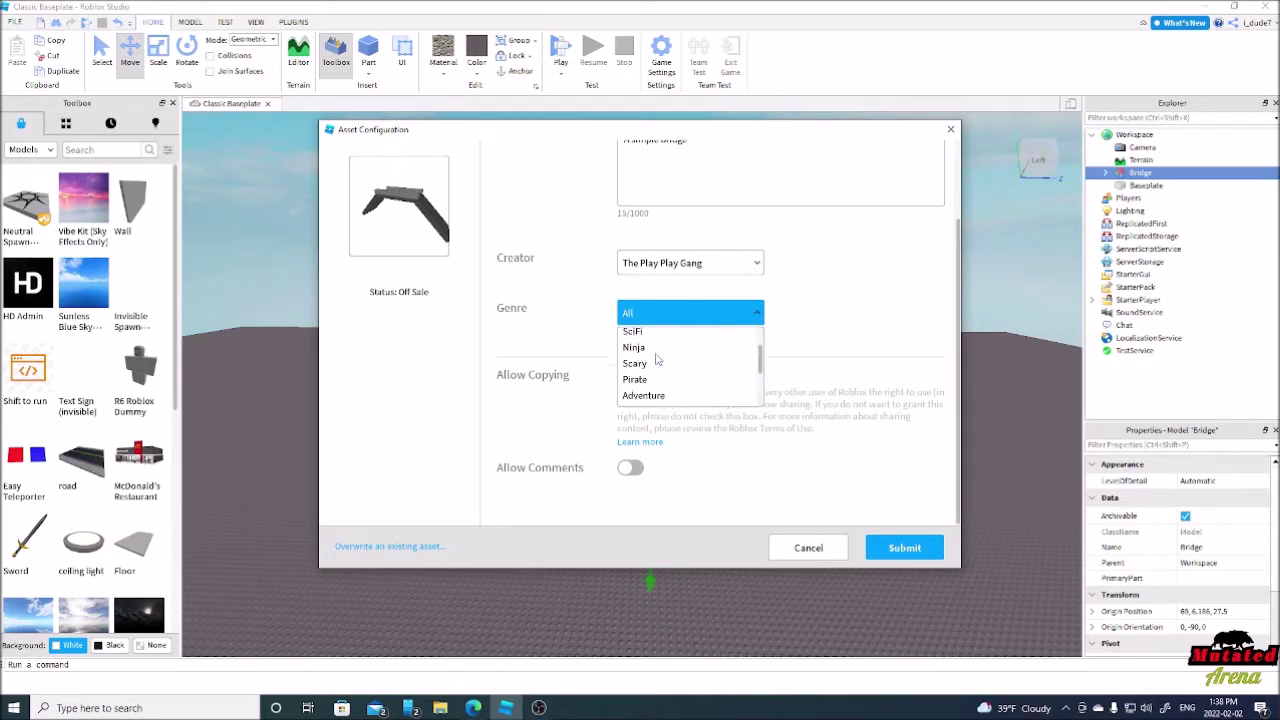
scroll(665, 370, up, 2)
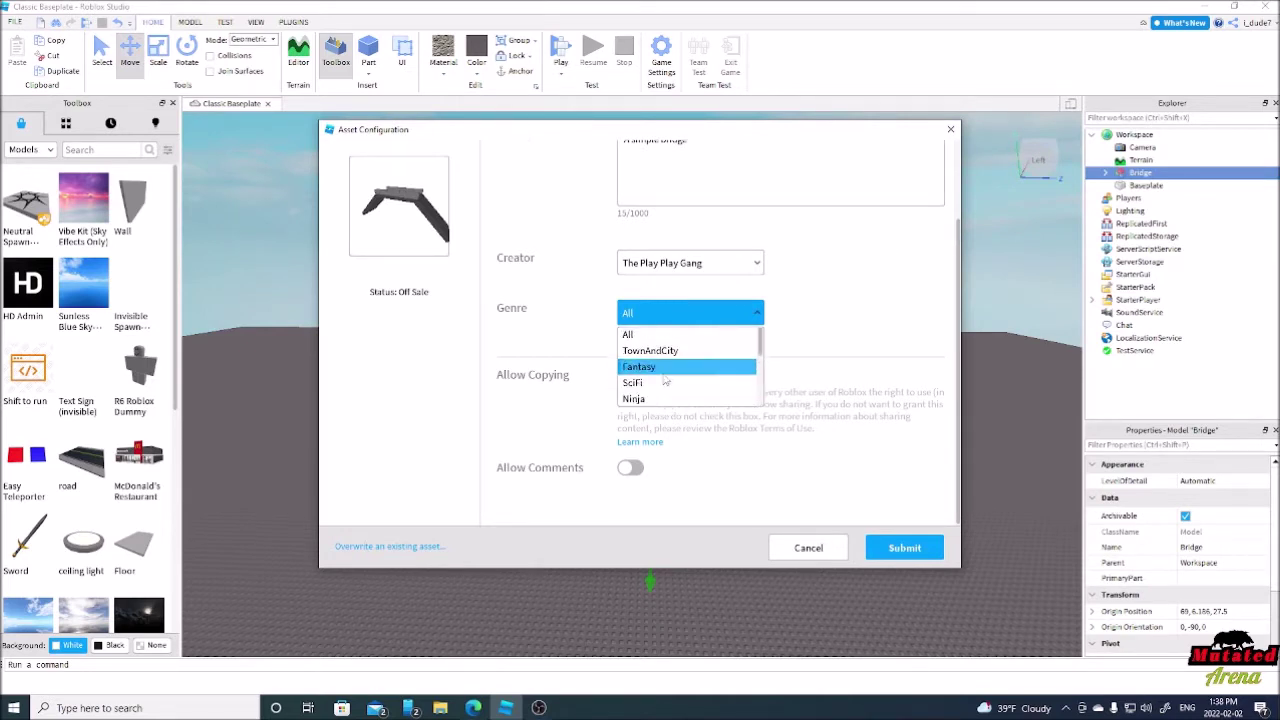
click(664, 351)
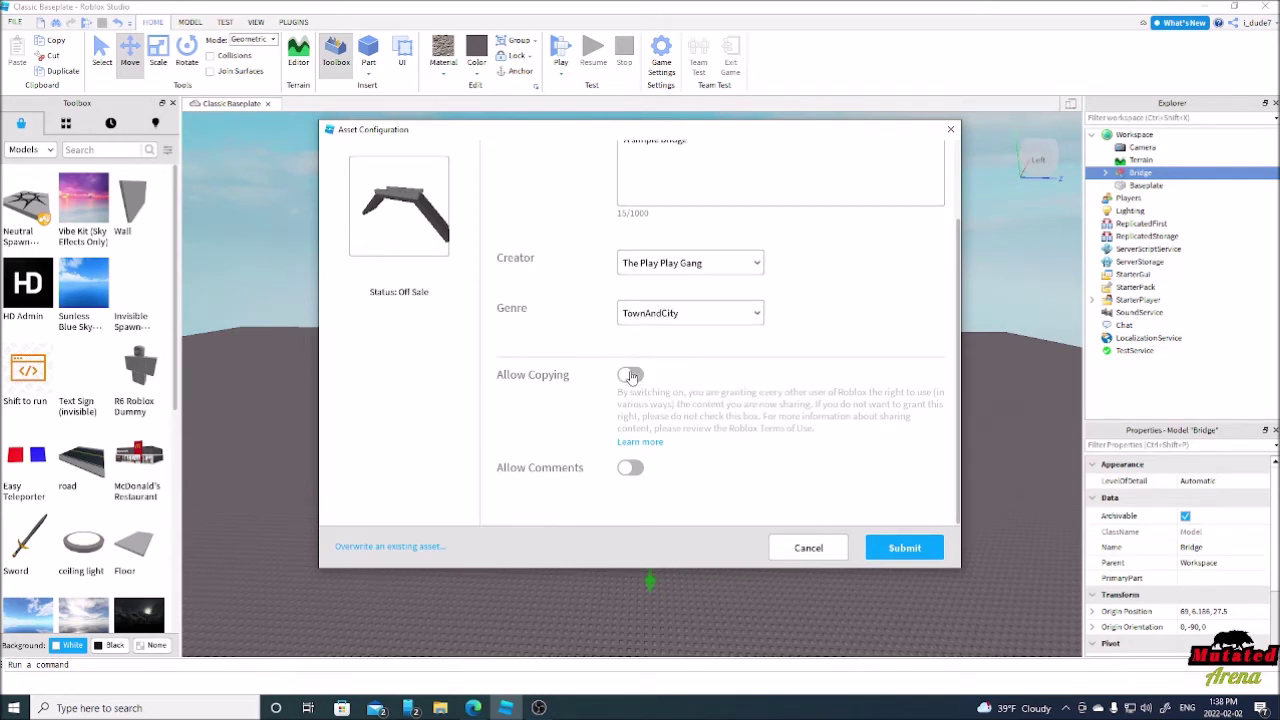
Allow copying and comments for the bridge asset, then submit it and close the upload dialog.
click(631, 377)
click(635, 472)
click(934, 547)
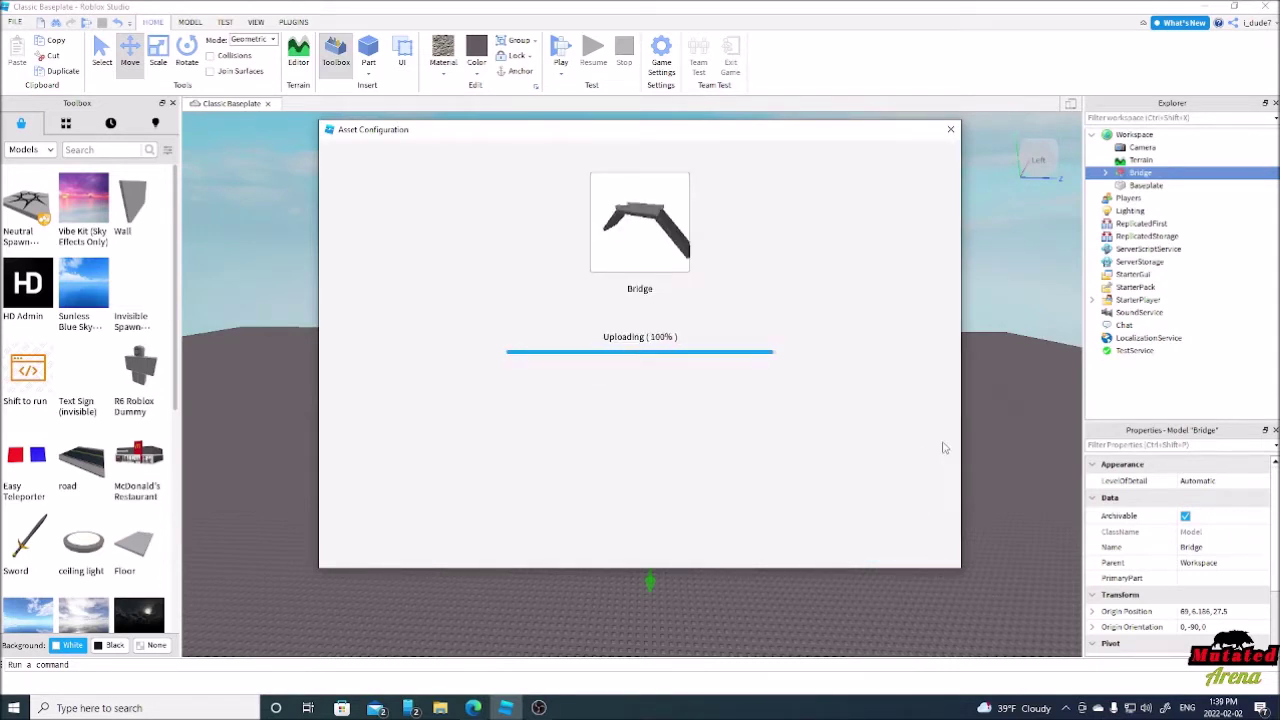
click(645, 519)
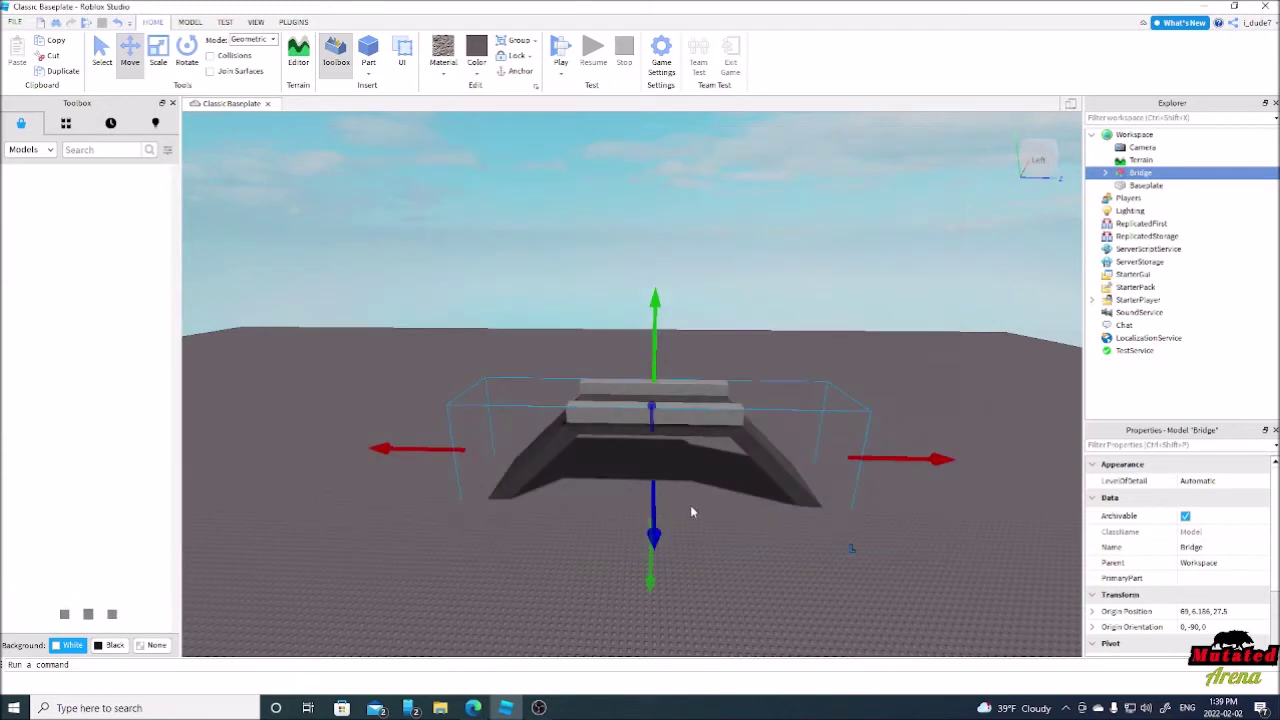
click(757, 359)
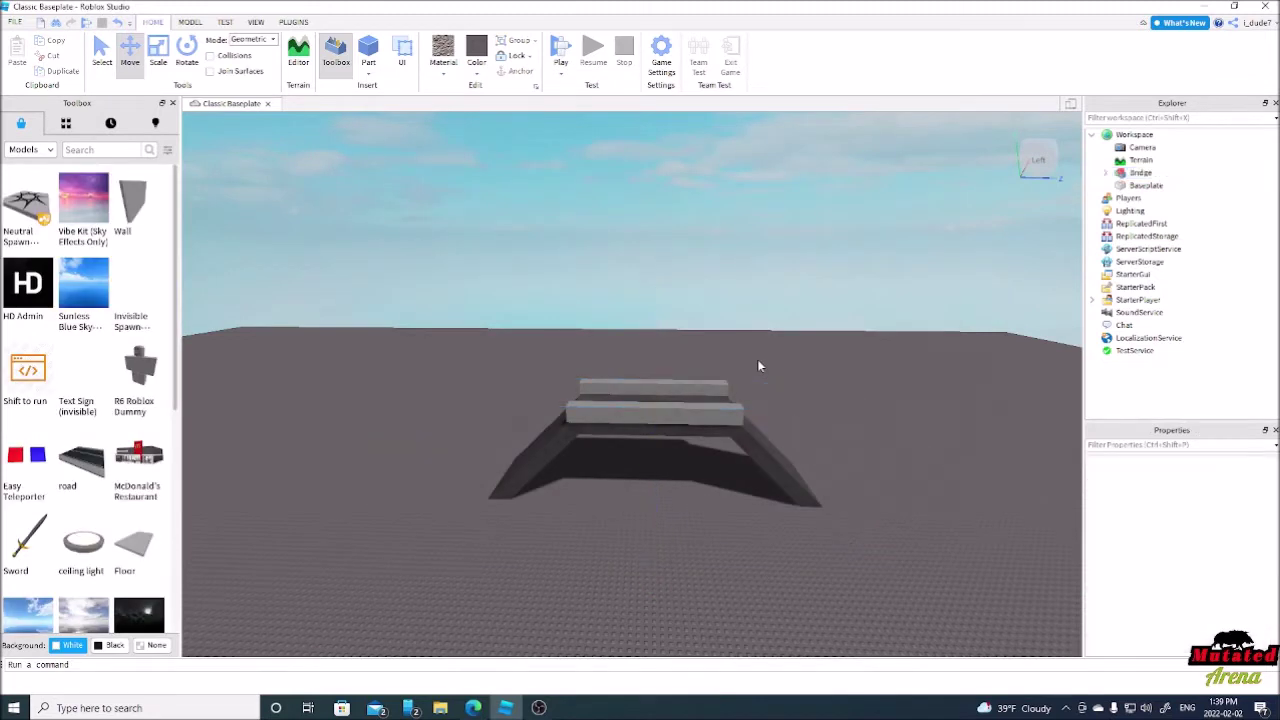
Browse the ready-made models in the Toolbox library for objects to add to the scene.
right_click(757, 361)
click(708, 356)
click(335, 55)
click(335, 55)
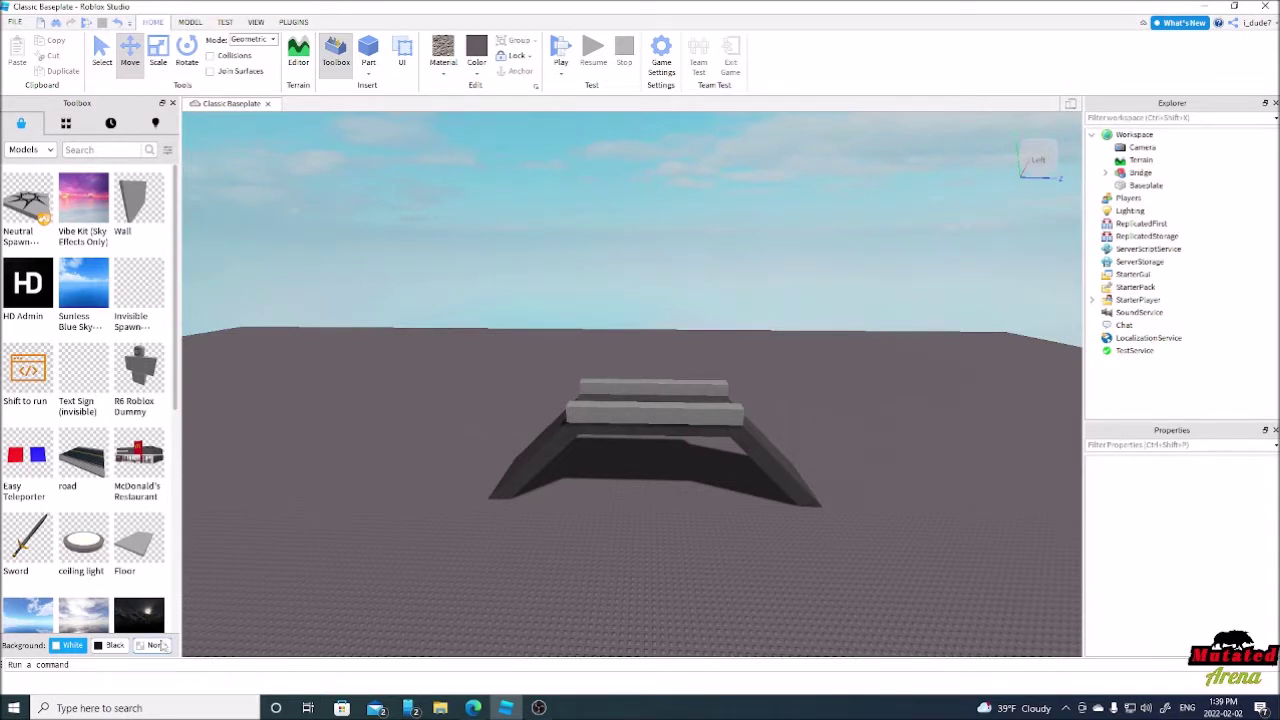
scroll(140, 285, down, 1)
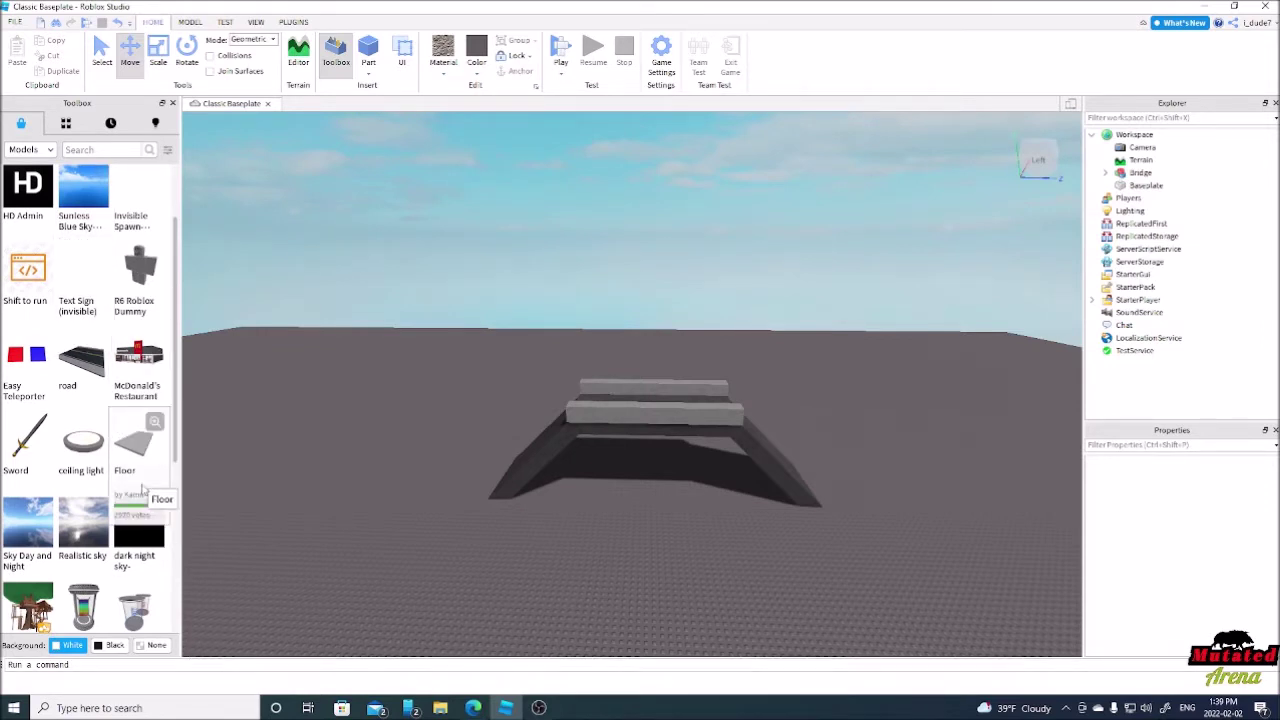
scroll(143, 490, up, 1)
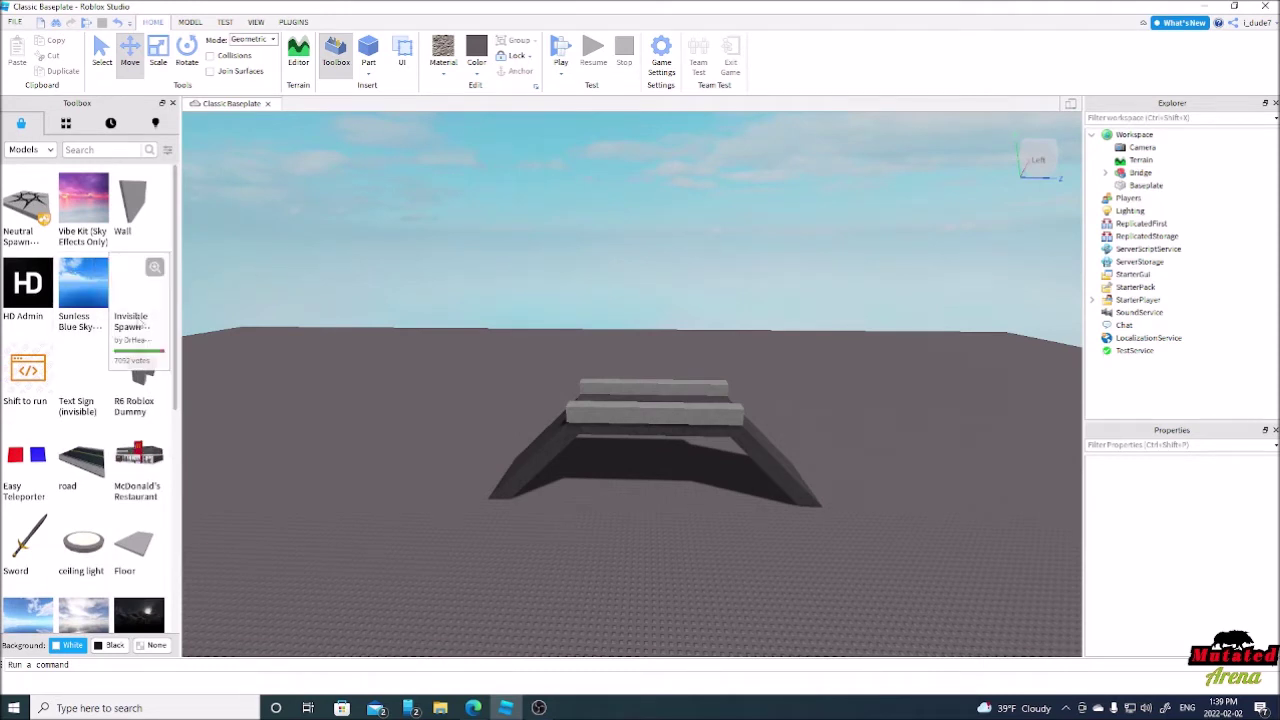
scroll(133, 330, down, 2)
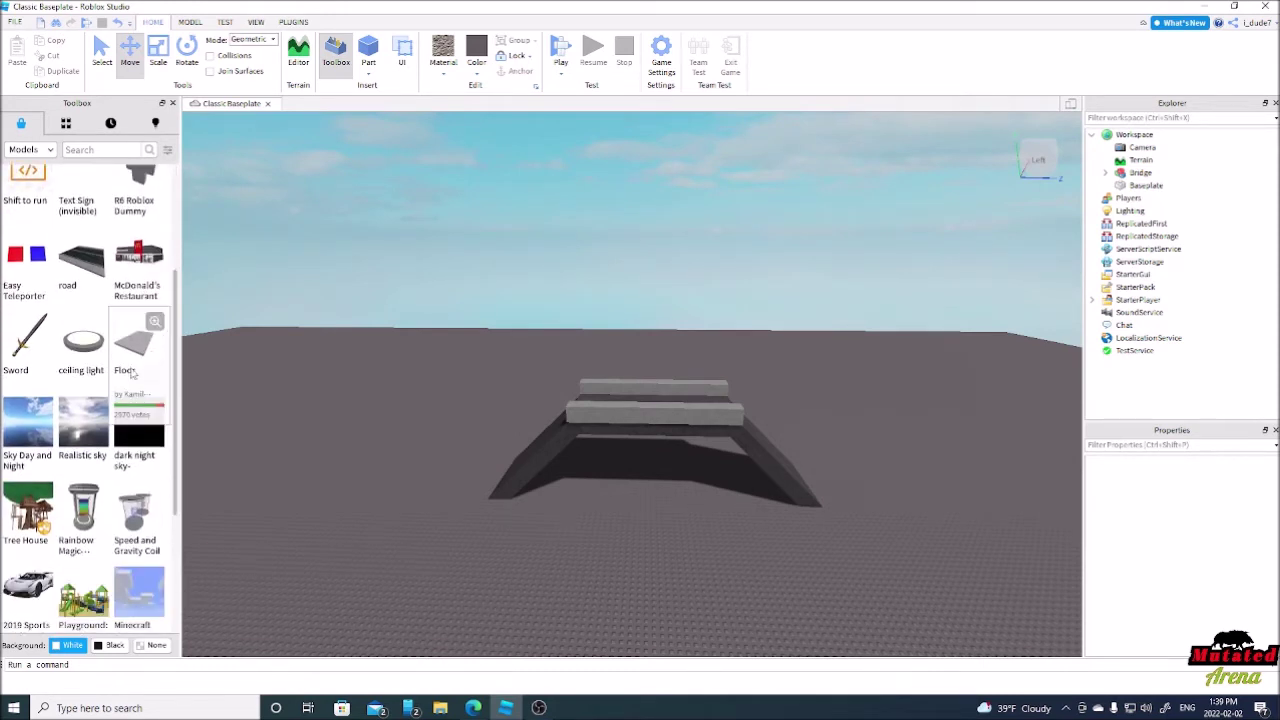
right_drag(523, 526, 574, 529)
scroll(70, 362, down, 2)
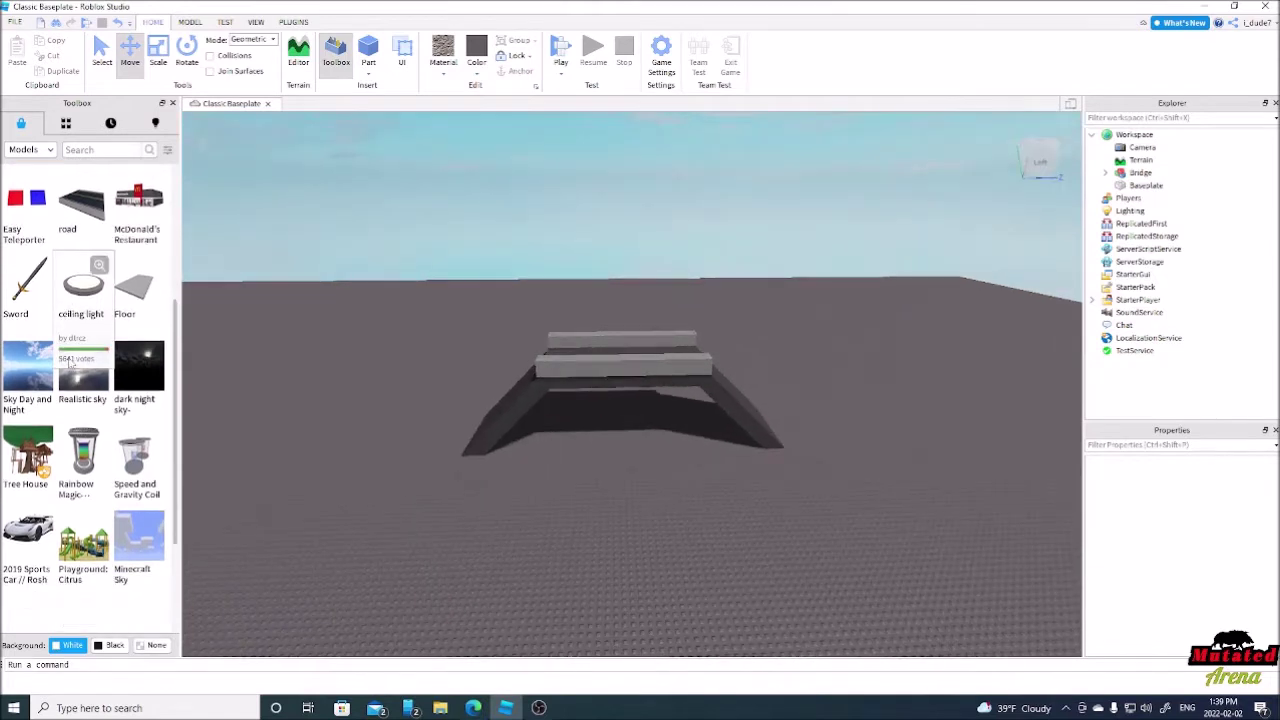
scroll(70, 362, down, 1)
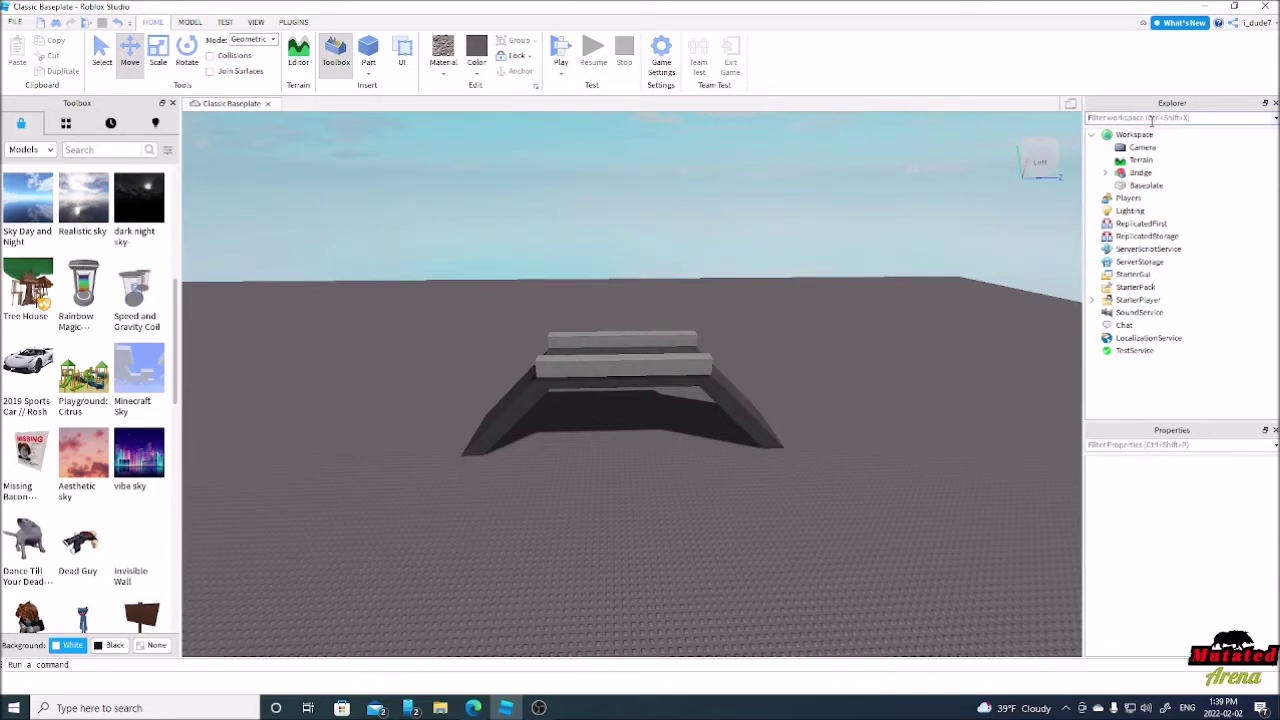
Filter the workspace objects by "script" and insert the ready-made Tree House model into the scene.
click(1152, 119)
text(script)
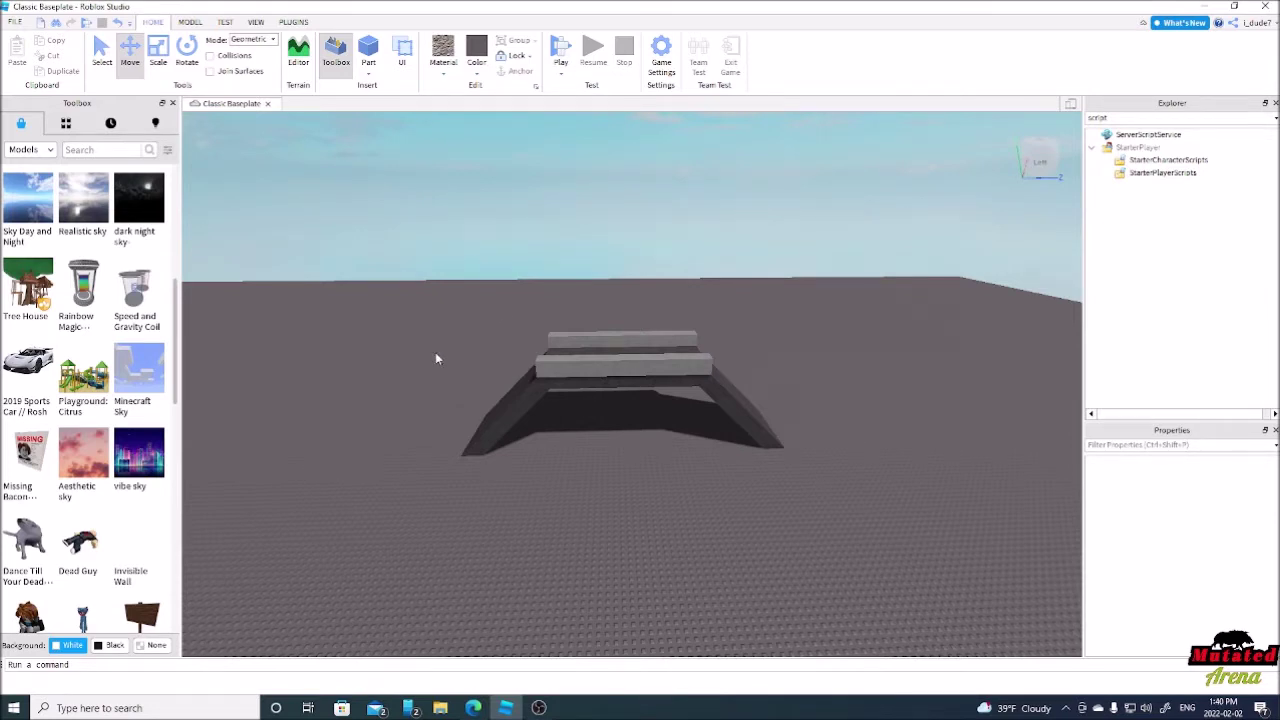
mouse_move(117, 400)
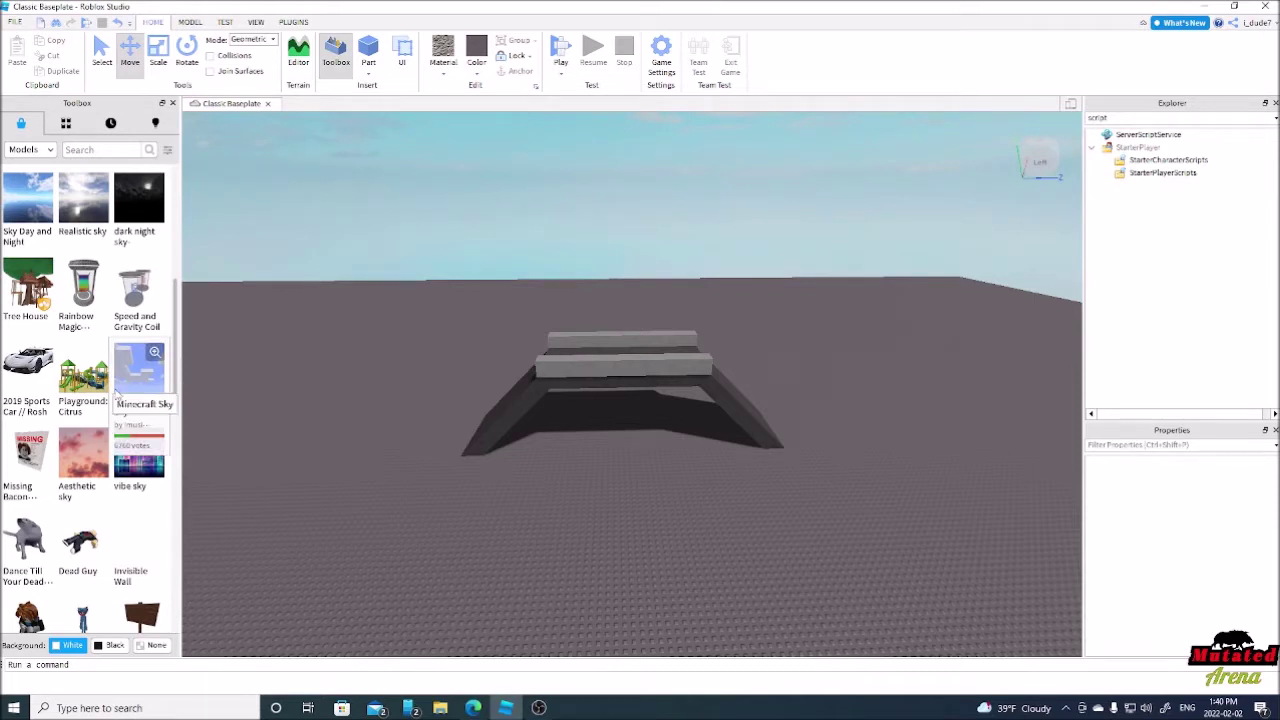
mouse_move(44, 268)
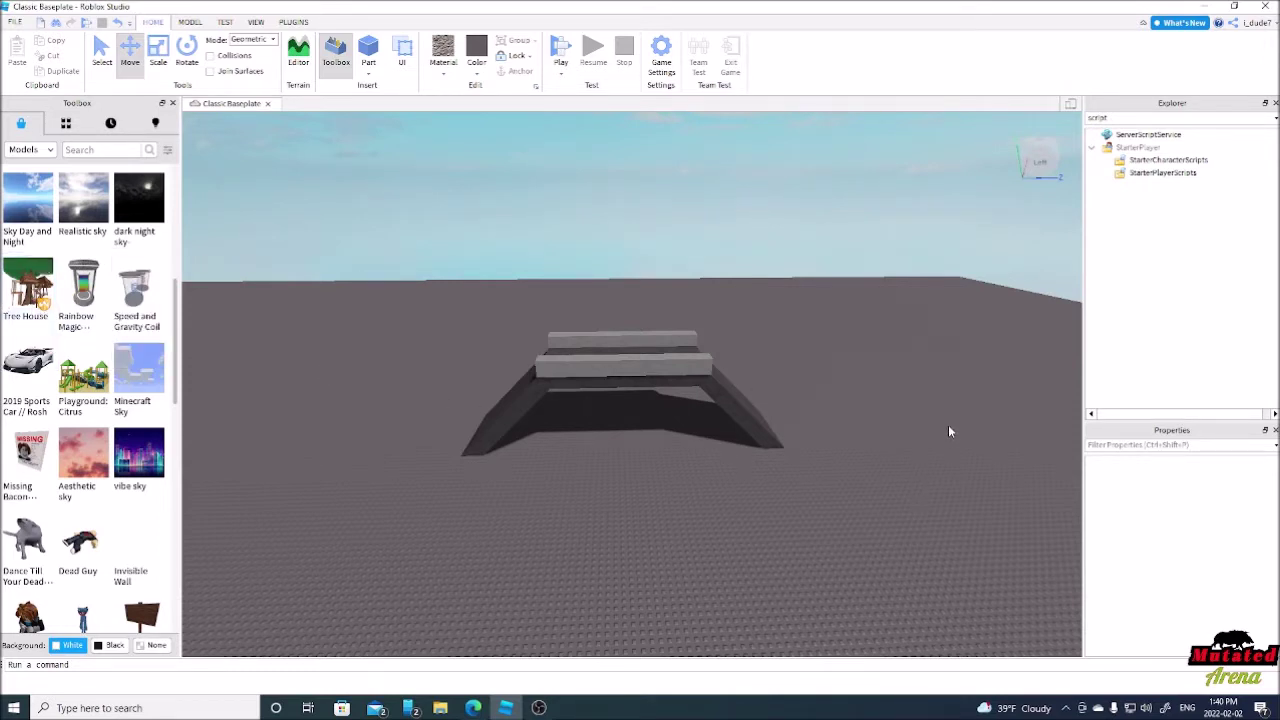
click(27, 290)
drag(947, 355, 332, 350)
right_drag(719, 319, 714, 222)
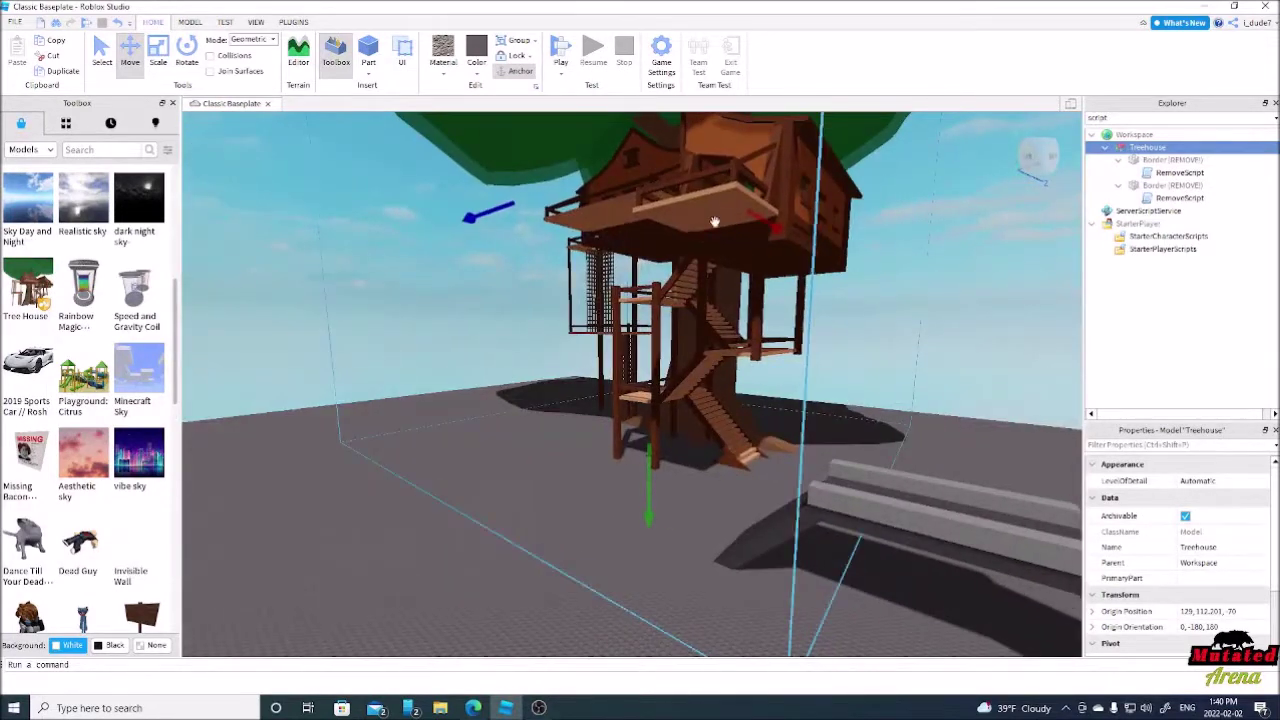
Shift the tree house away from the bridge and delete its two Border (REMOVE!) parts with their scripts.
drag(498, 208, 459, 207)
right_click(1175, 173)
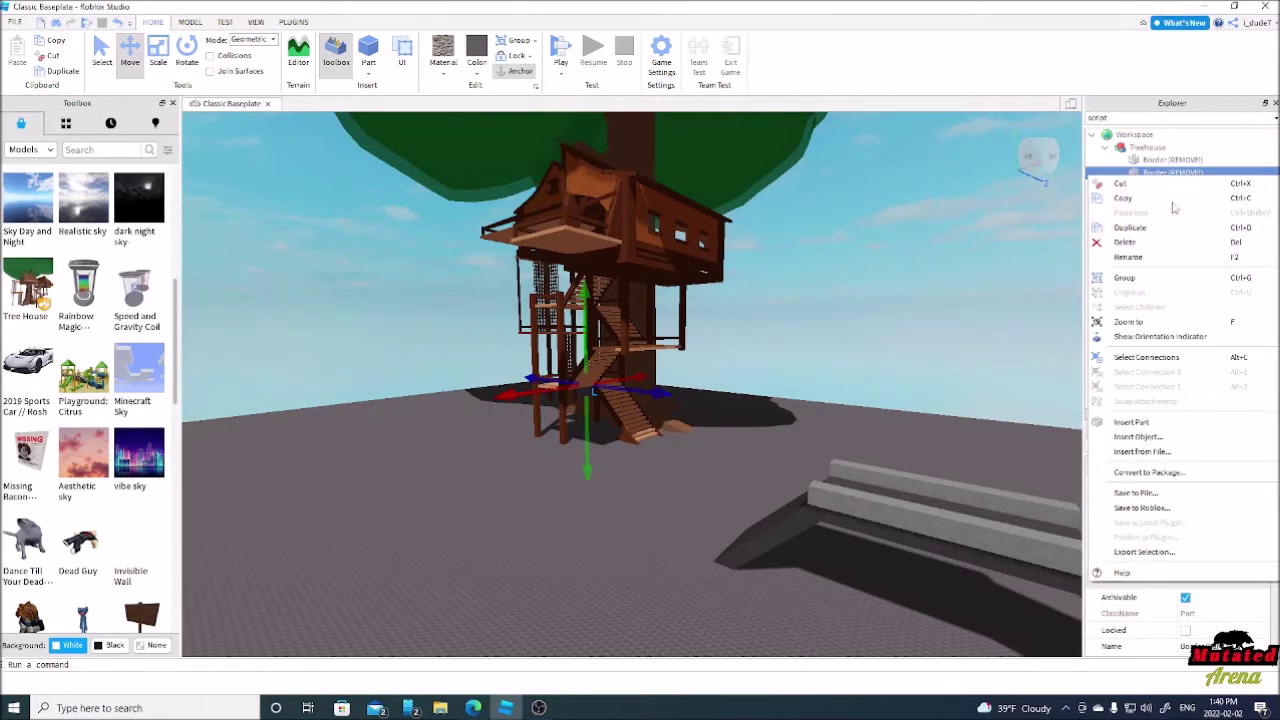
click(1127, 243)
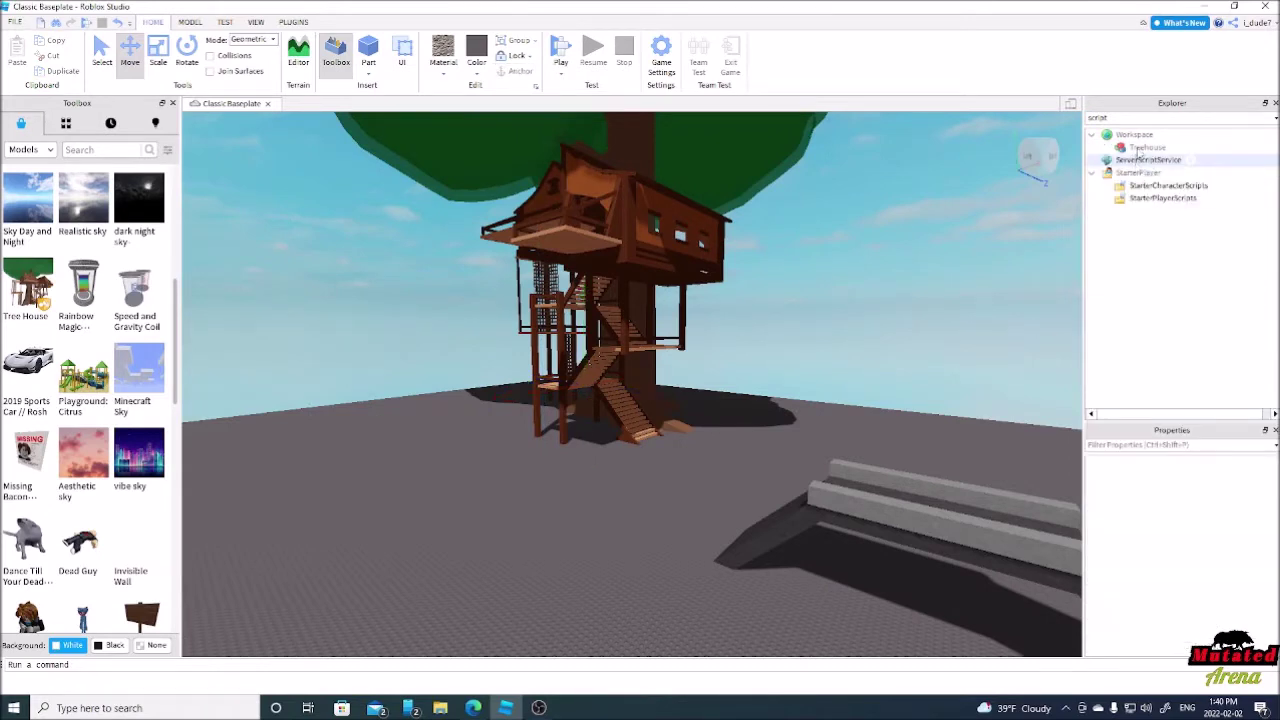
Select the whole Treehouse model and move it still farther along the baseplate from the bridge.
click(1147, 147)
right_drag(819, 314, 819, 313)
click(819, 313)
click(549, 253)
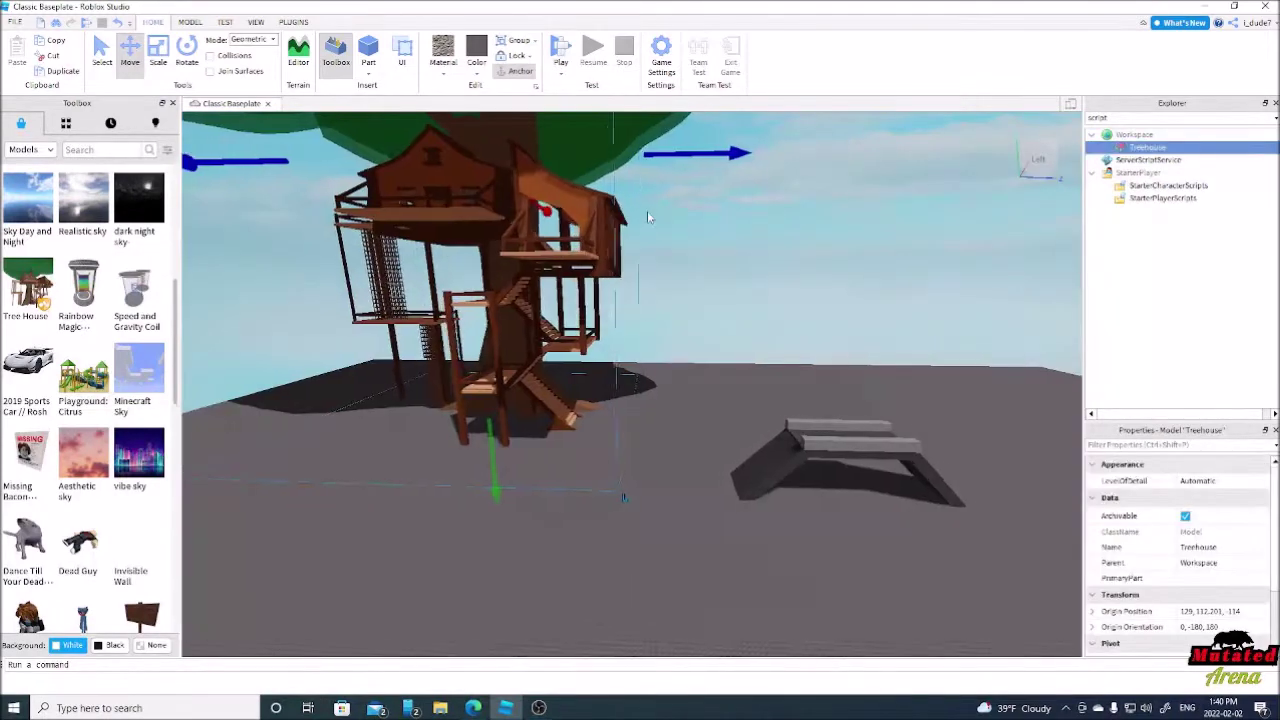
drag(691, 190, 616, 190)
click(741, 295)
Search the ready-made model library for "poppy playtime".
right_drag(721, 315, 721, 318)
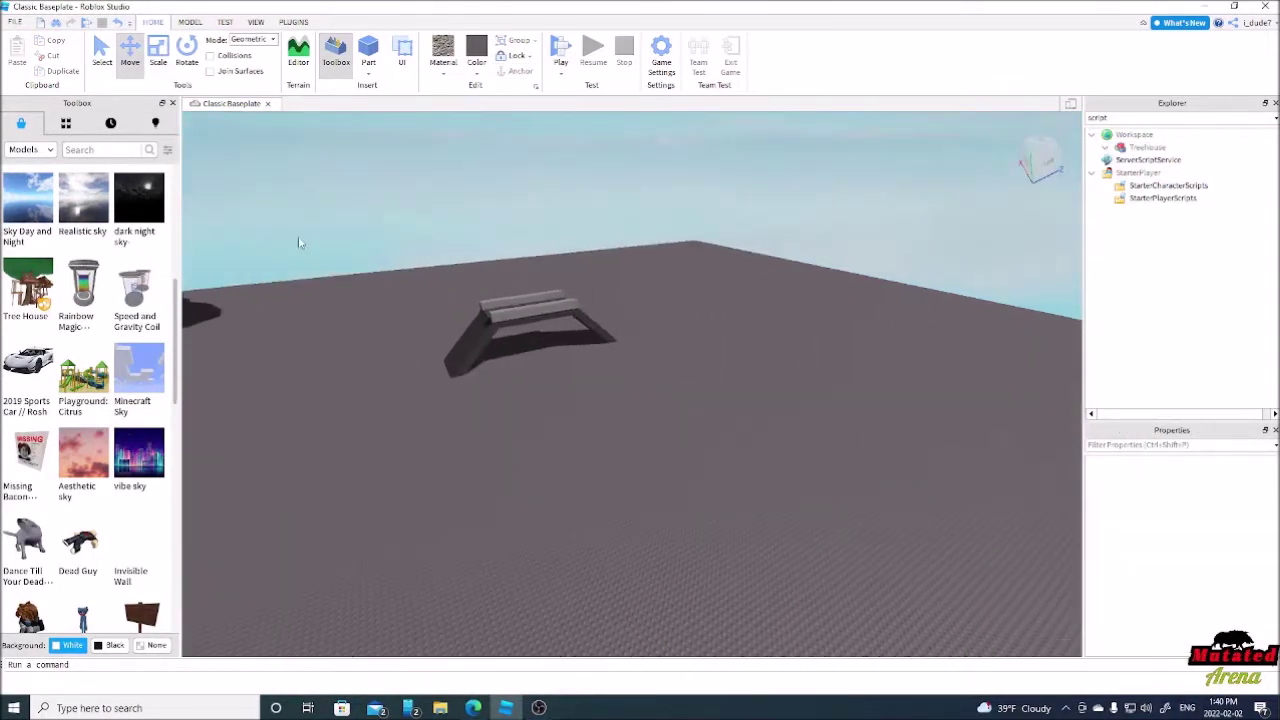
click(126, 155)
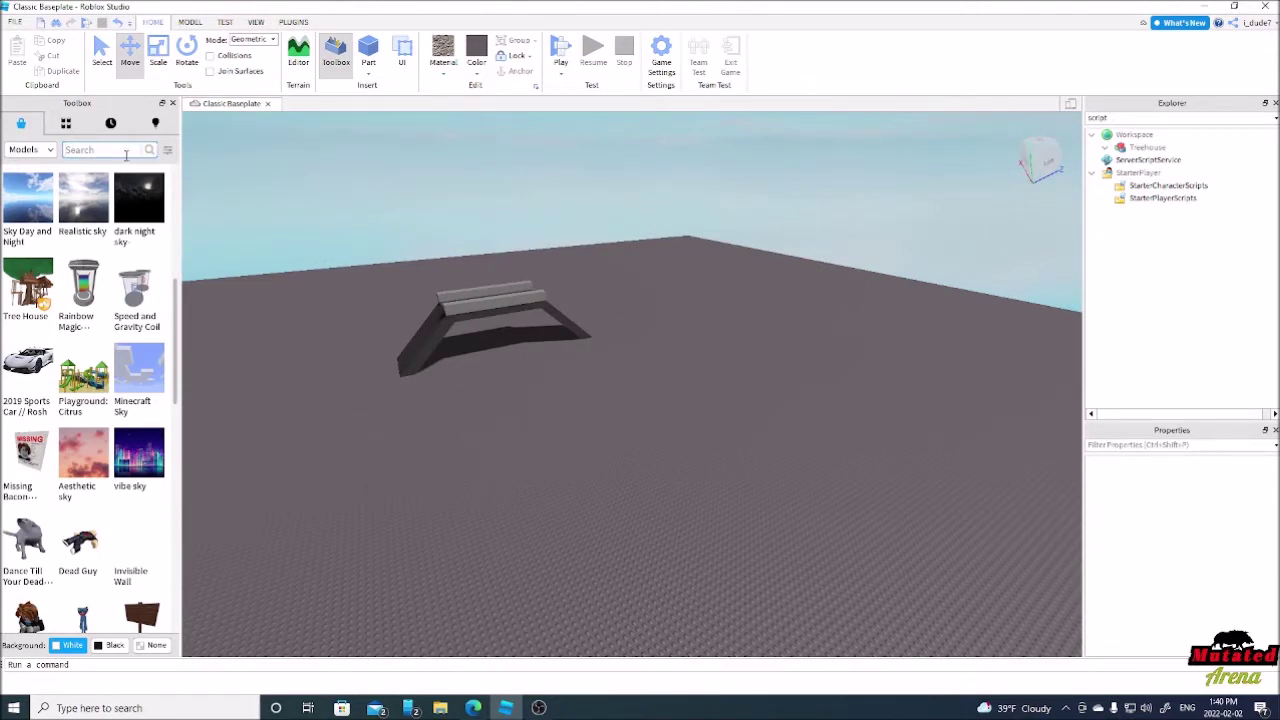
text(poop)
key(BackSpace)
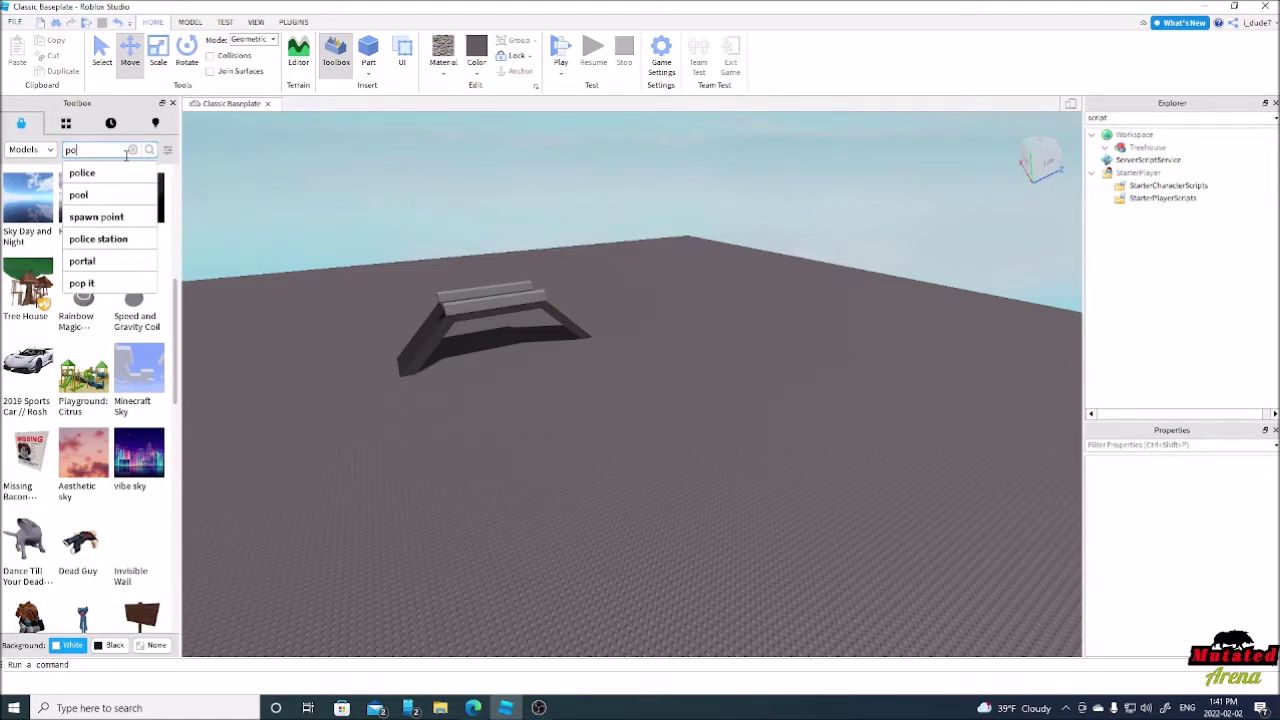
text(ppy)
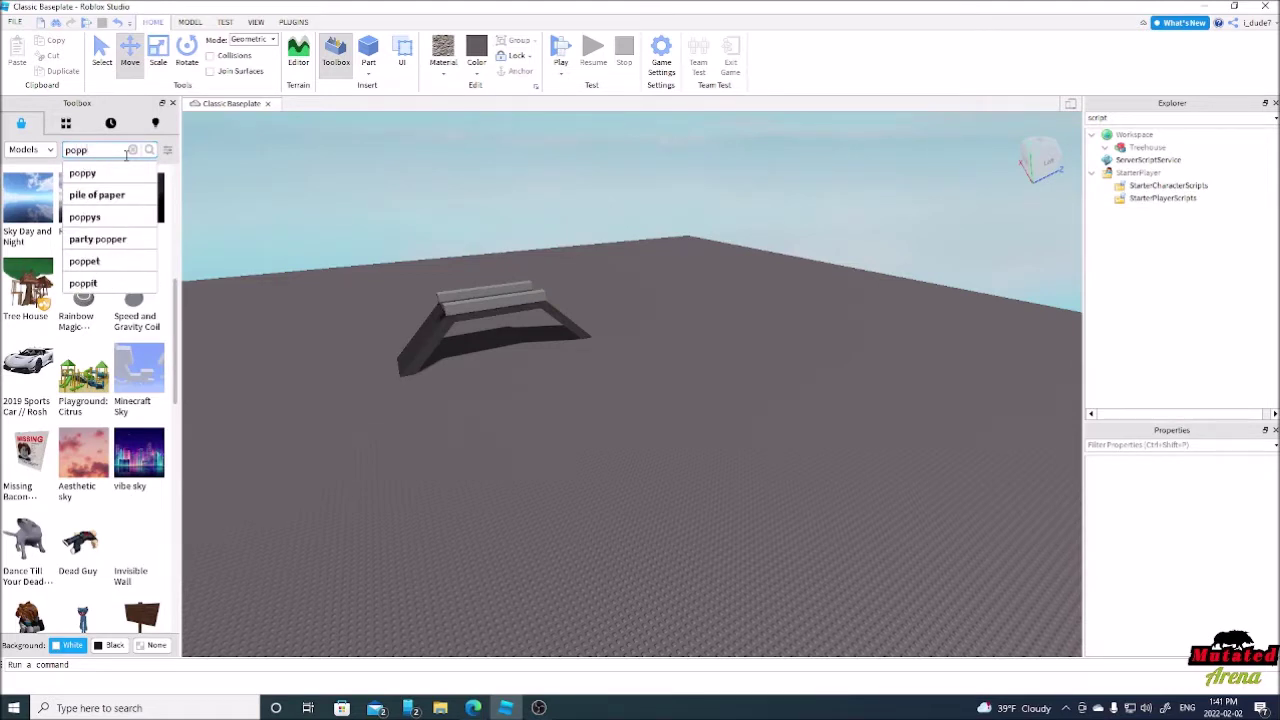
text( playtime)
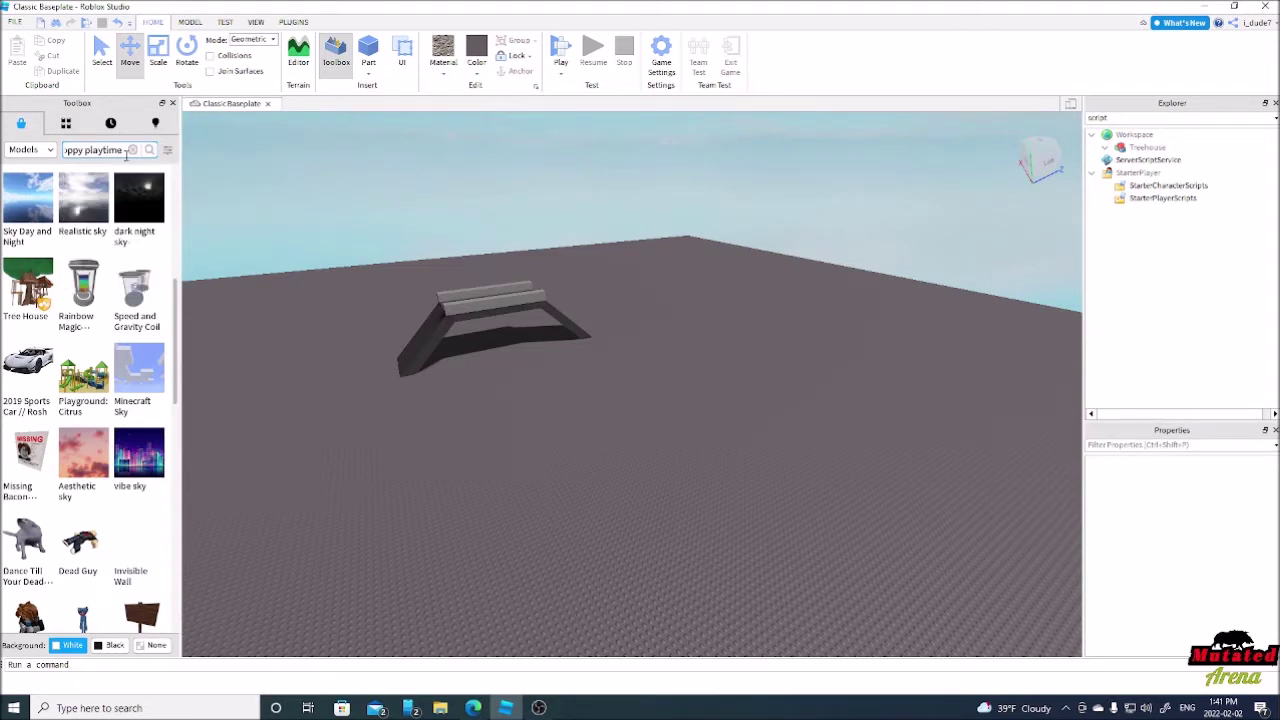
key(Return)
Insert the Huggy Wuggy model from the search results onto the baseplate beside the bridge and focus on it.
right_drag(457, 255, 458, 261)
scroll(88, 410, down, 3)
scroll(88, 410, down, 3)
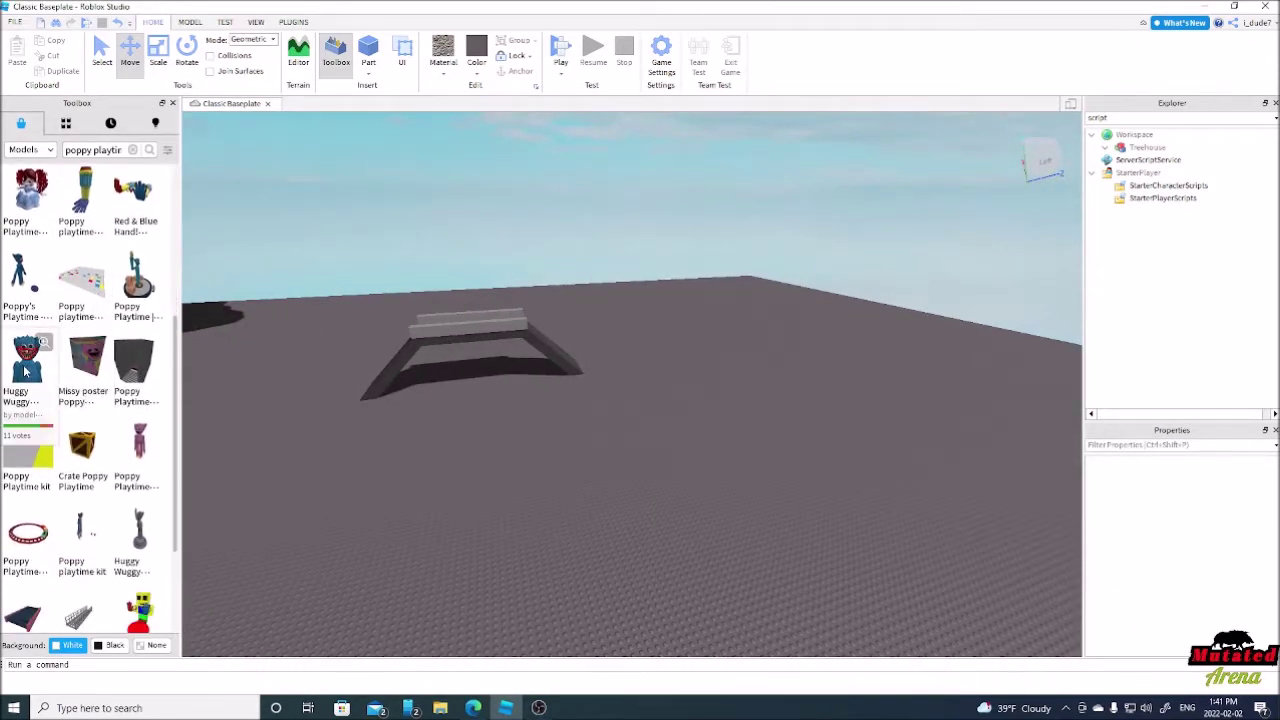
scroll(60, 360, up, 1)
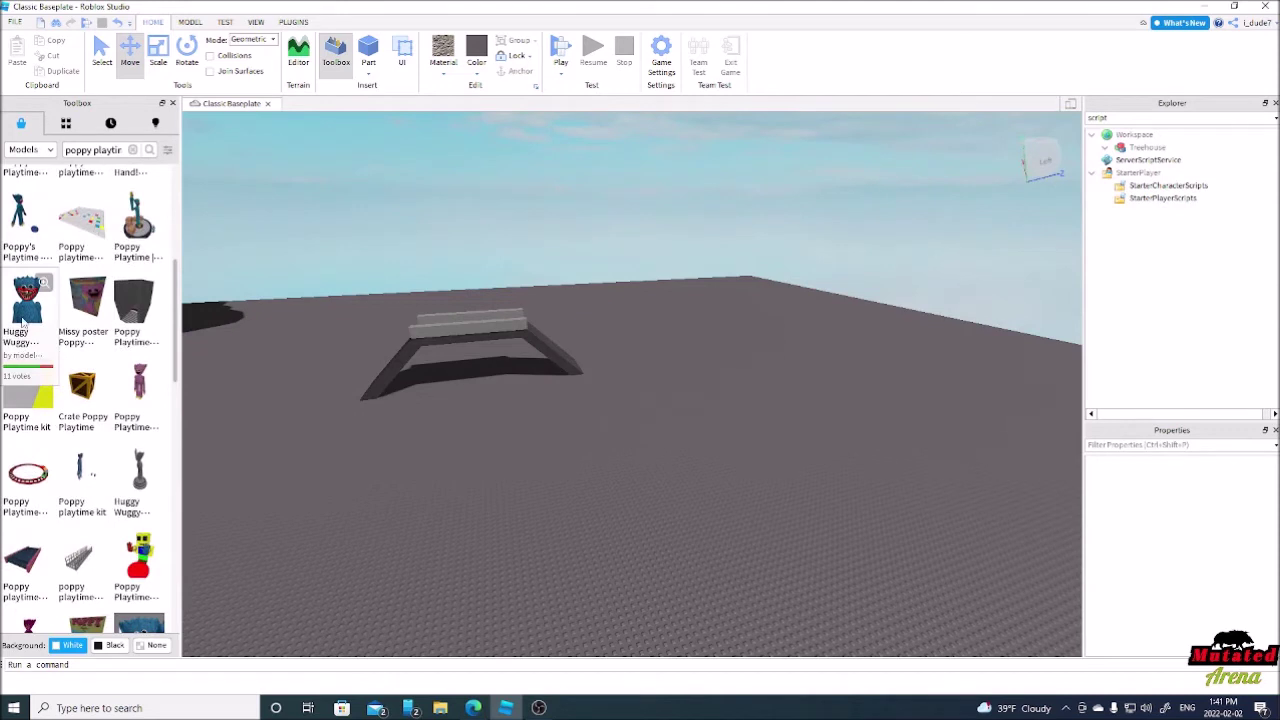
drag(28, 300, 737, 463)
key(f)
Examine the scripts contained in the huggy wuggy model, including those inside its head, limbs and torso.
scroll(1172, 343, down, 3)
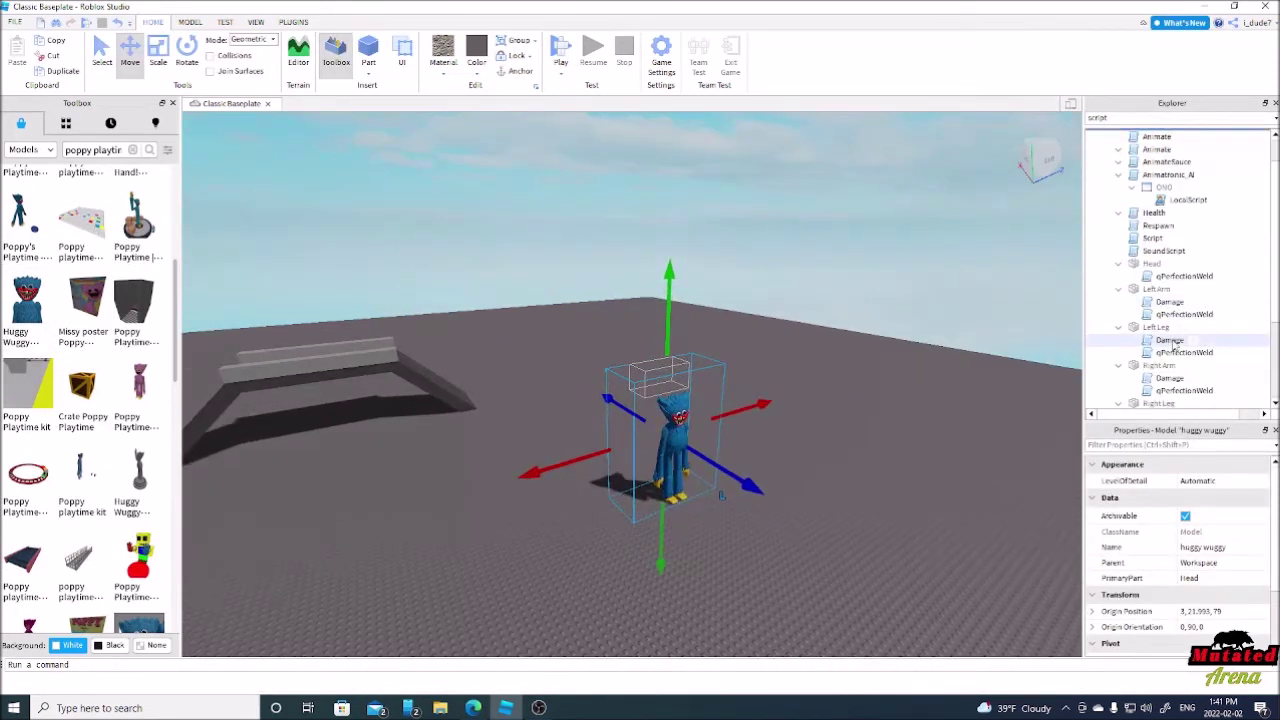
scroll(1174, 343, down, 2)
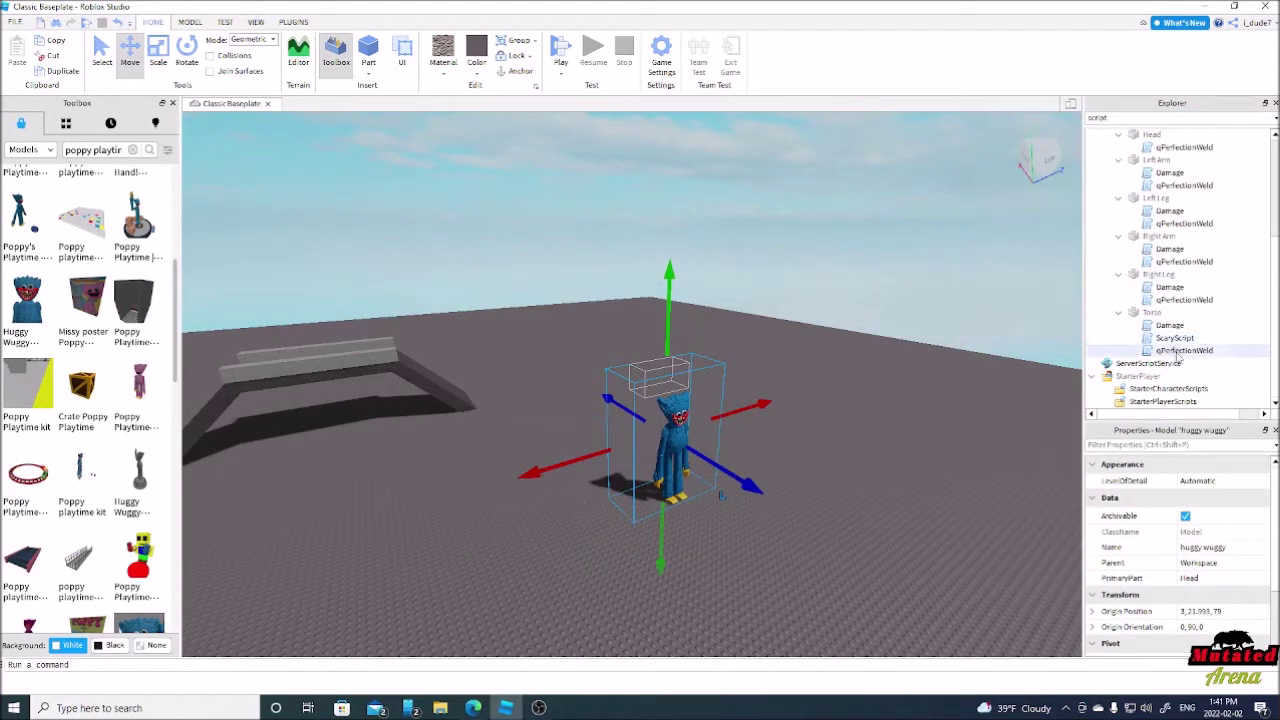
scroll(1170, 320, up, 5)
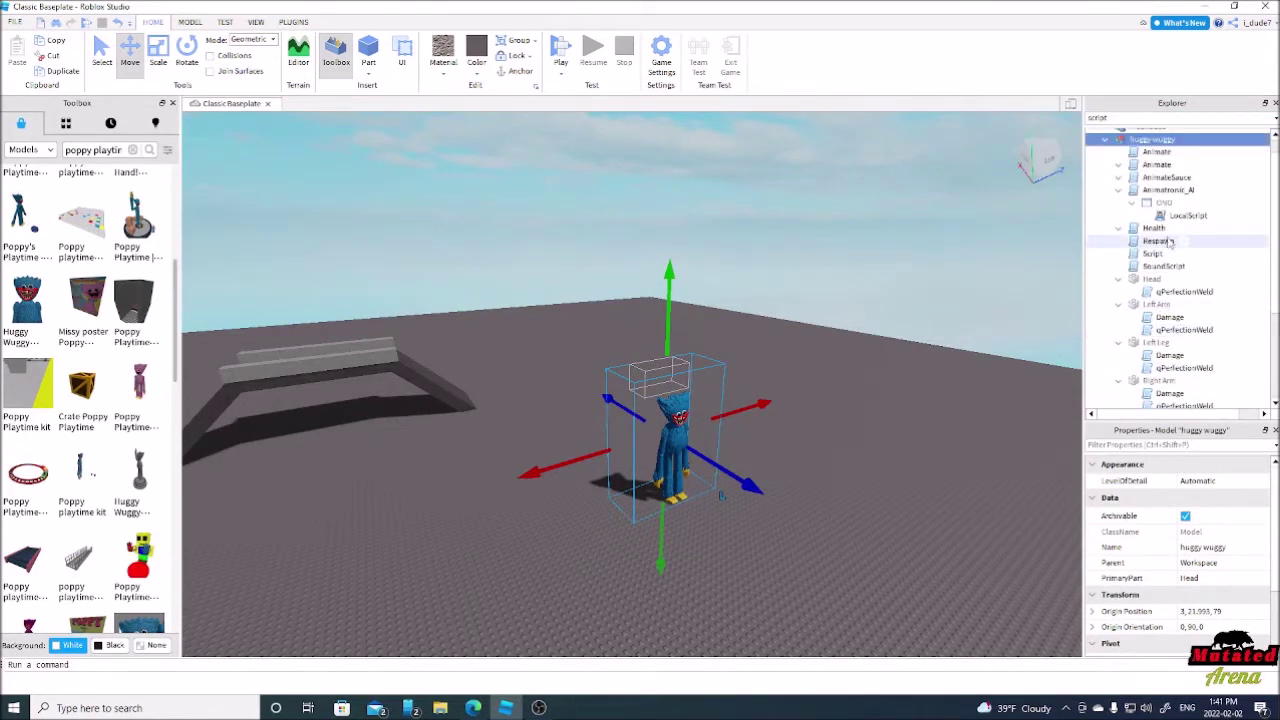
scroll(1172, 246, up, 1)
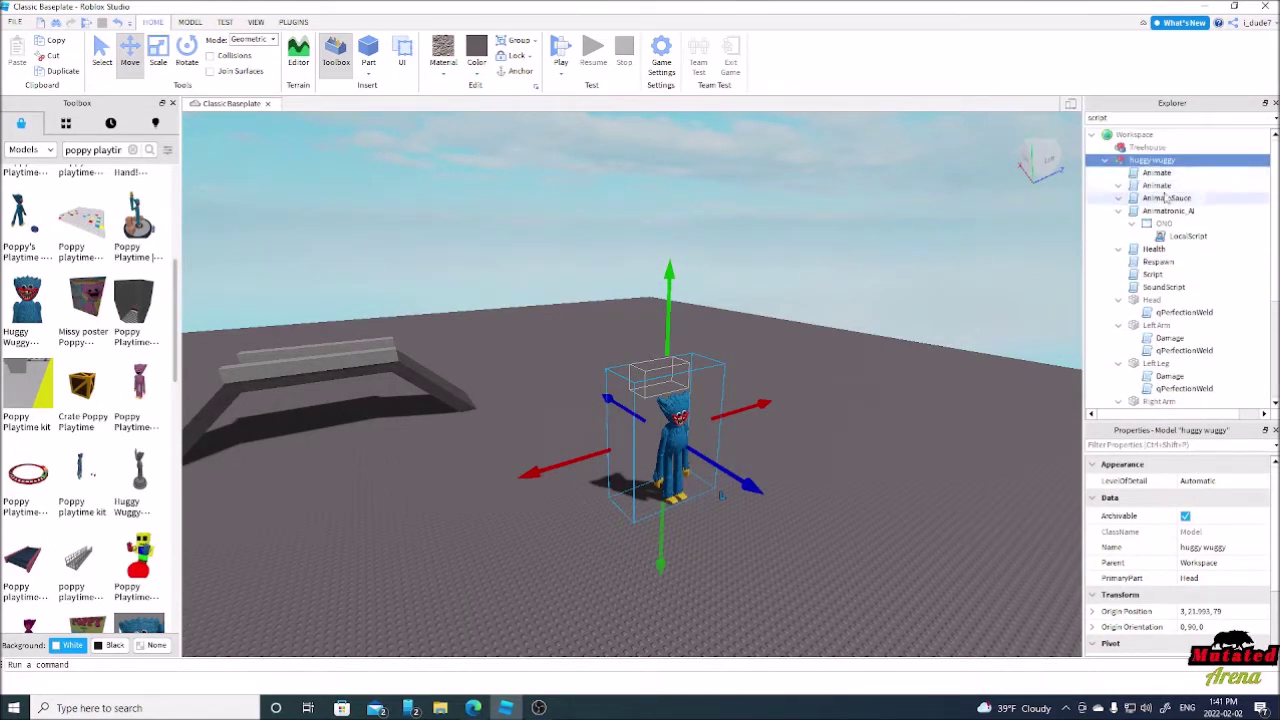
scroll(1155, 205, down, 2)
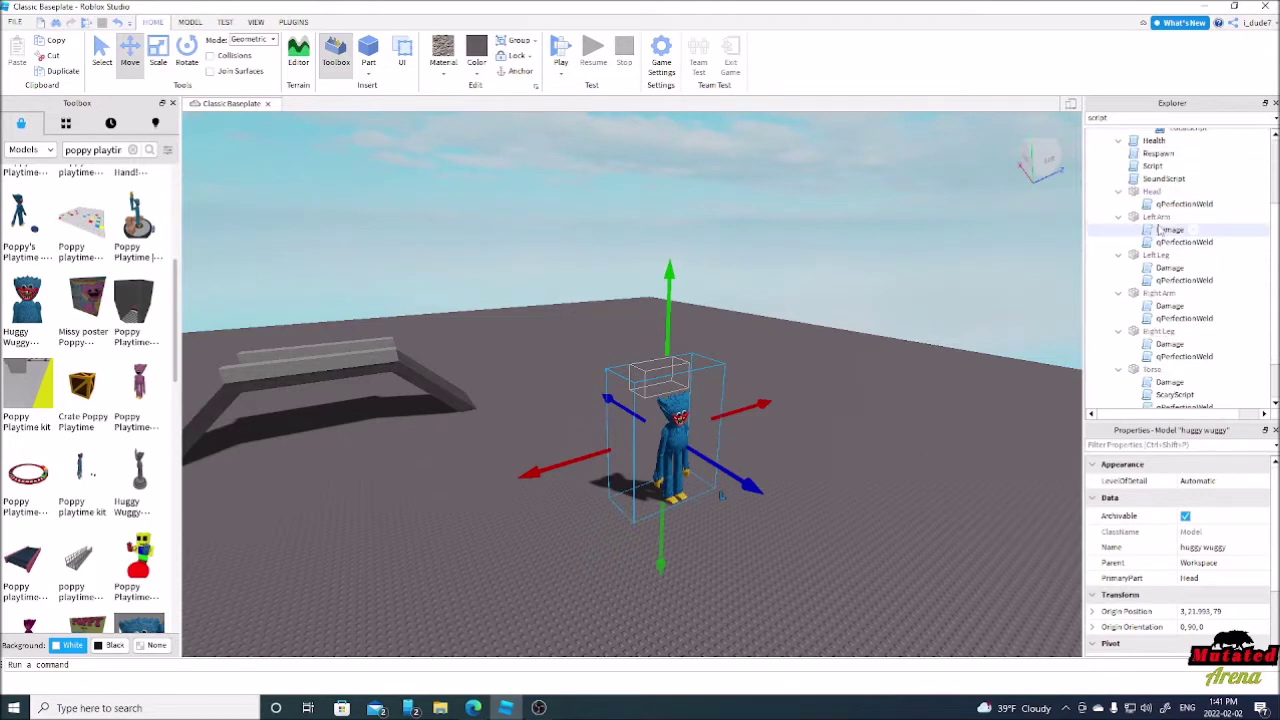
scroll(1165, 235, down, 5)
scroll(1187, 356, up, 5)
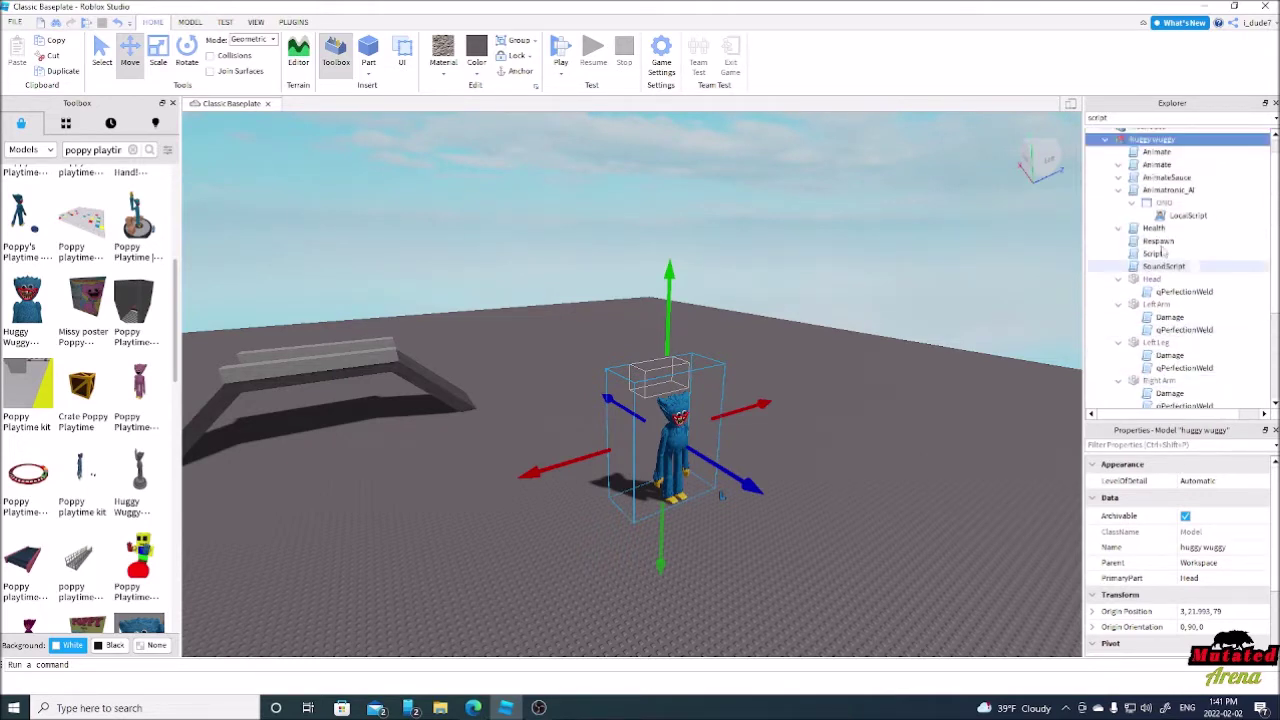
Delete the huggy wuggy model together with all its scripts from the scene.
right_click(694, 420)
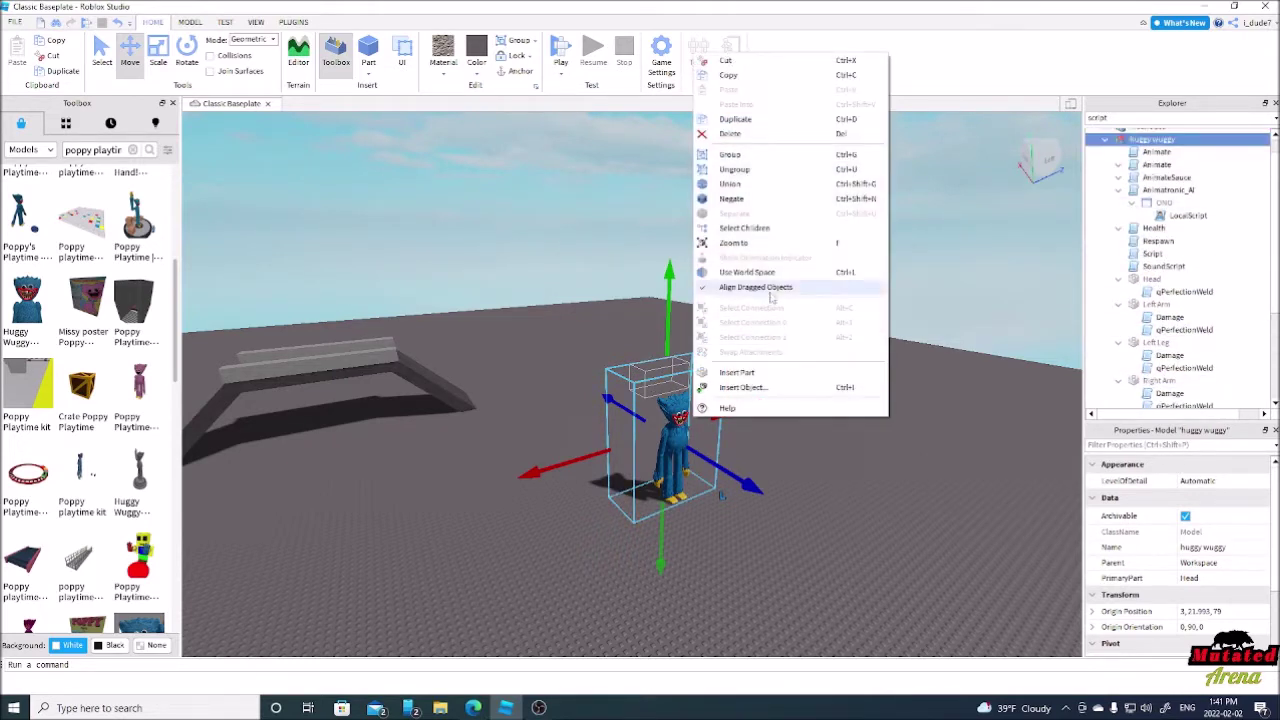
click(746, 134)
right_drag(436, 337, 436, 338)
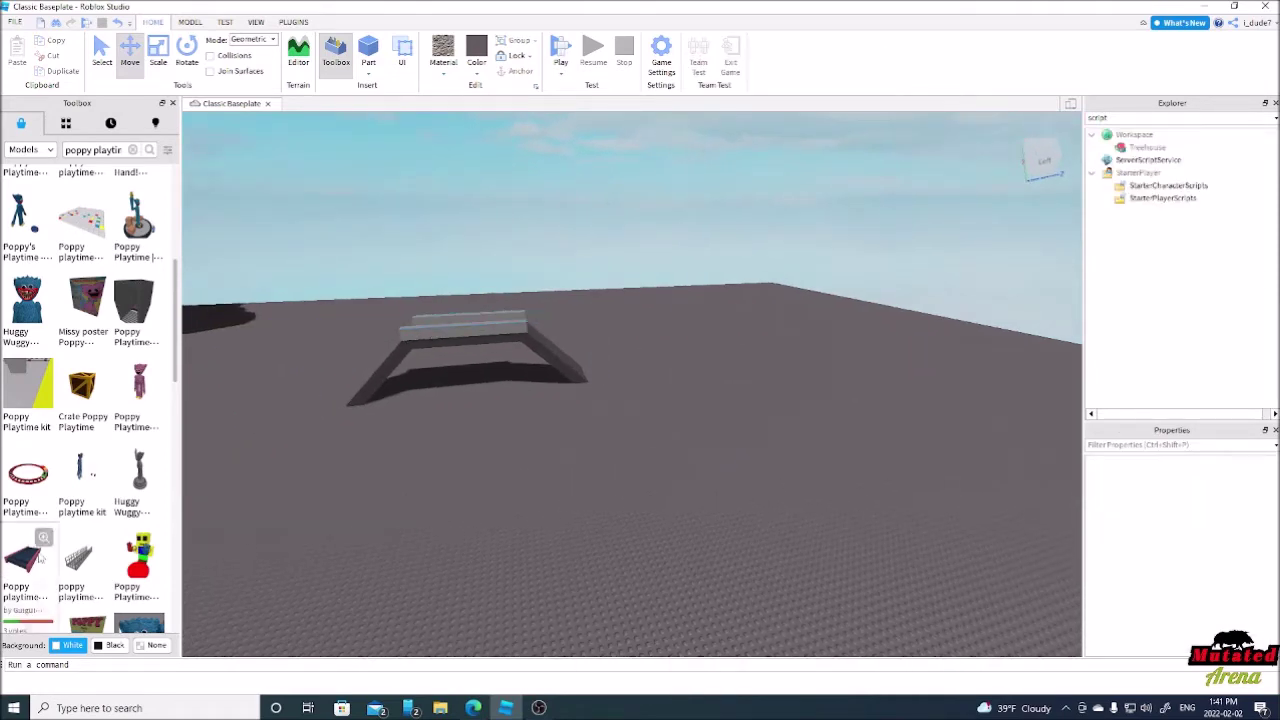
Insert the first-listed Huggy Wuggy Killer (Poppy Playtime) model to check its scripts, and delete it again.
scroll(40, 560, up, 15)
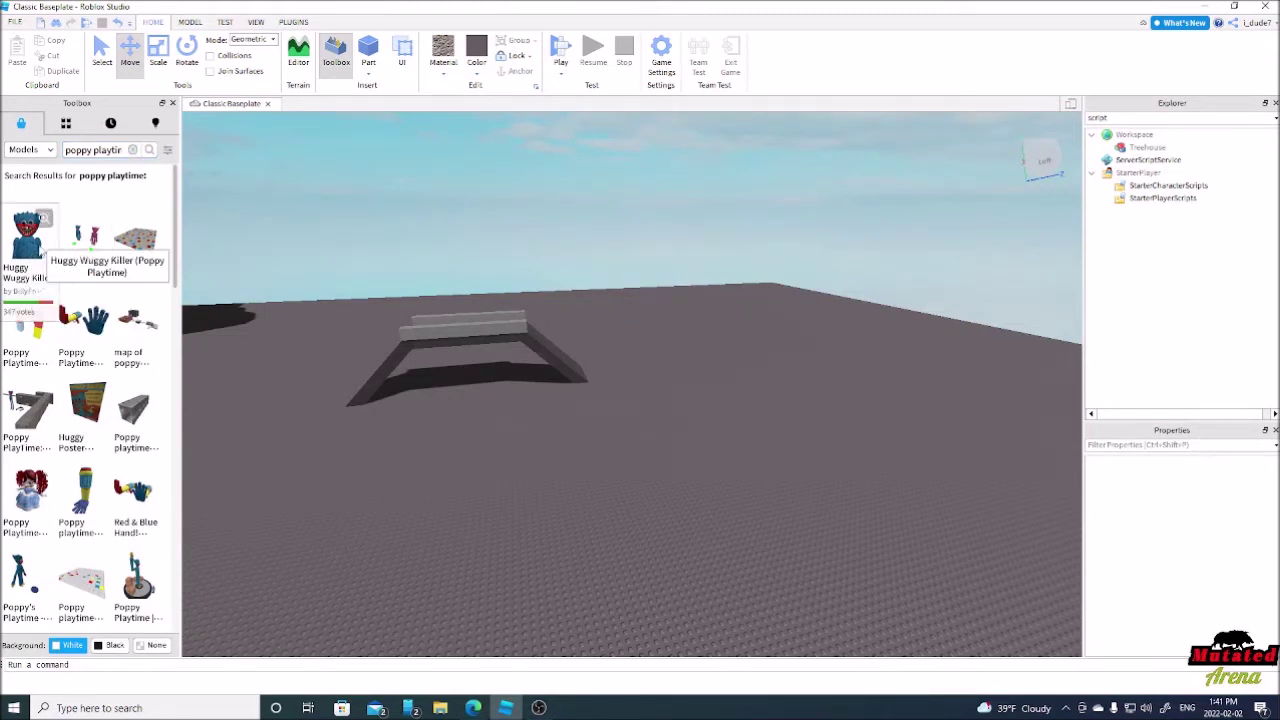
drag(815, 489, 820, 484)
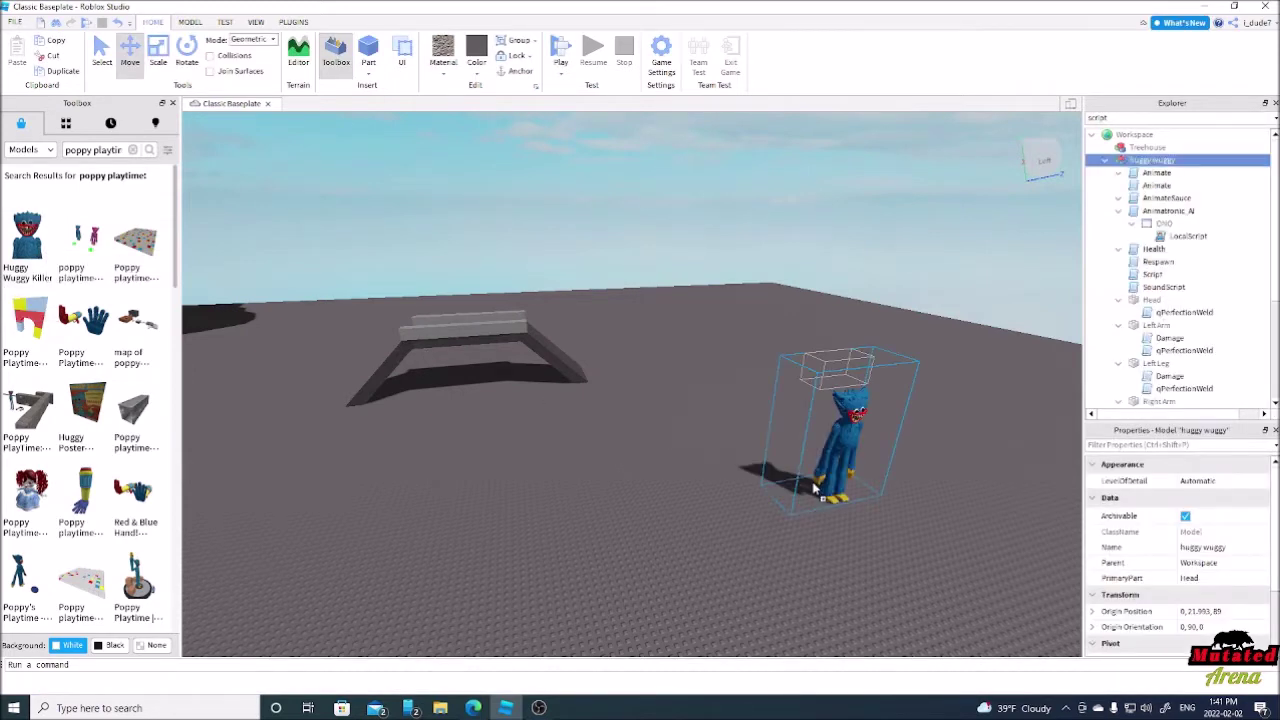
scroll(1120, 361, down, 4)
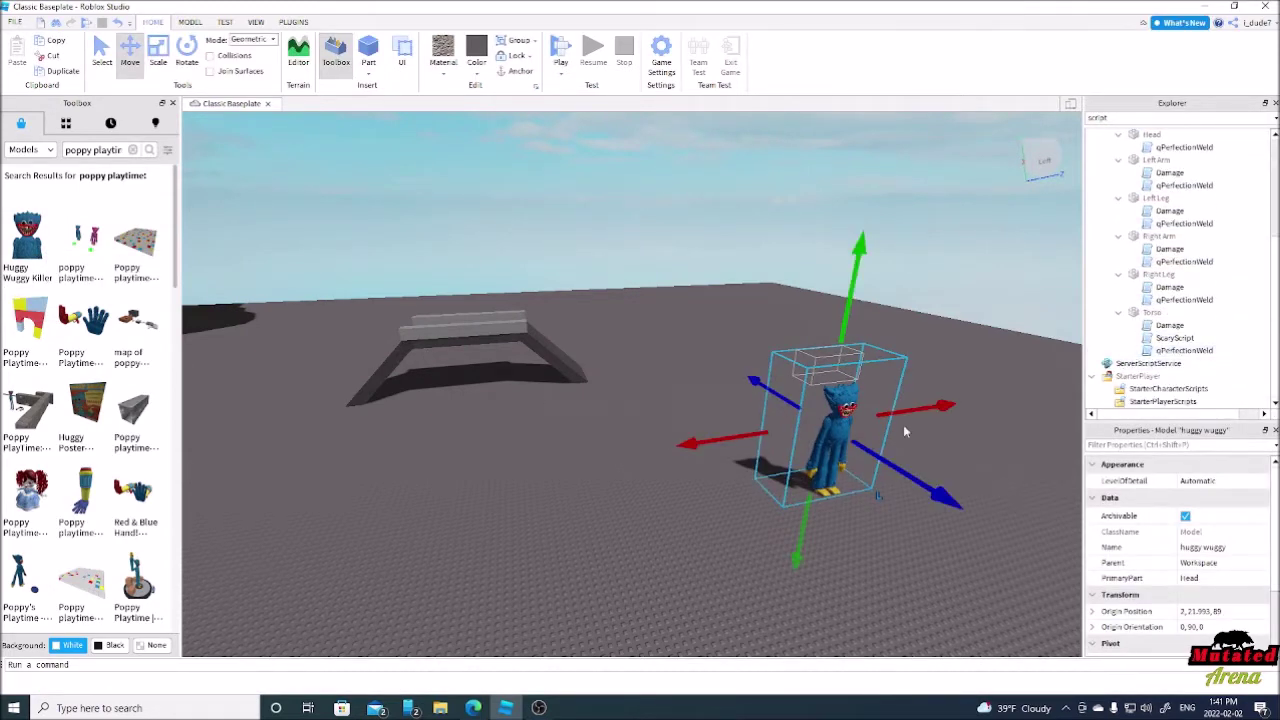
right_click(843, 410)
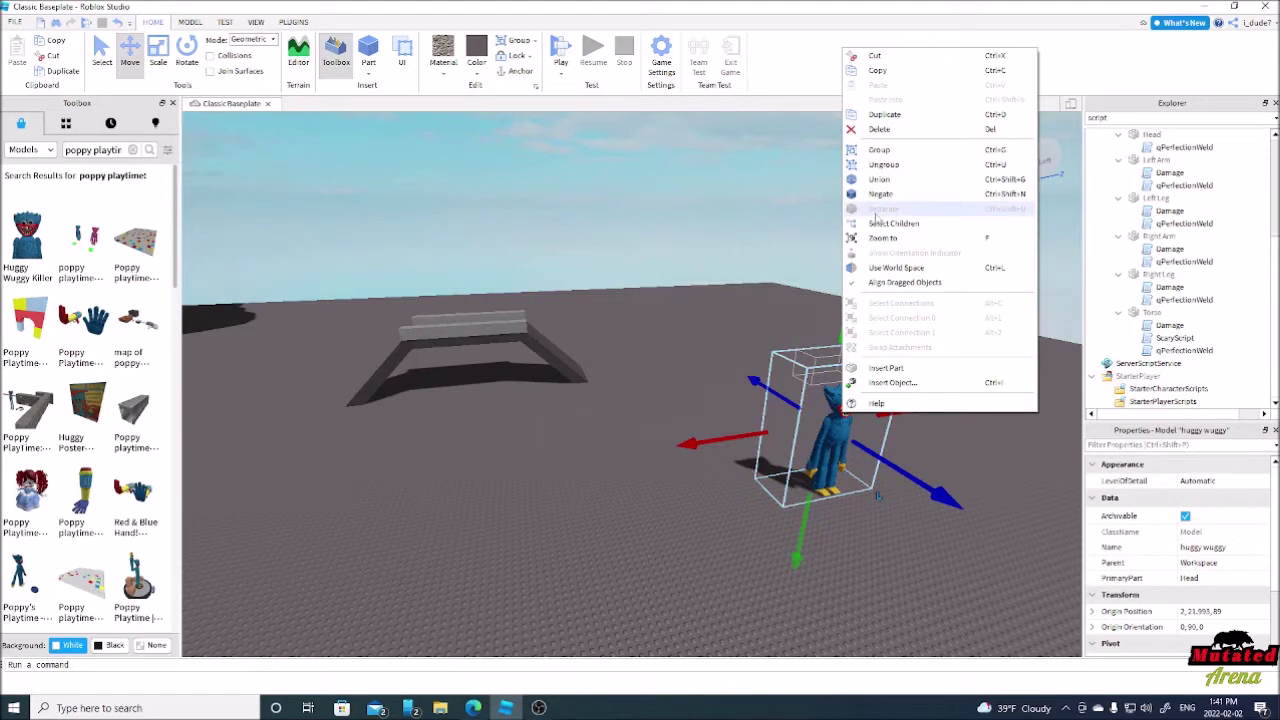
click(880, 129)
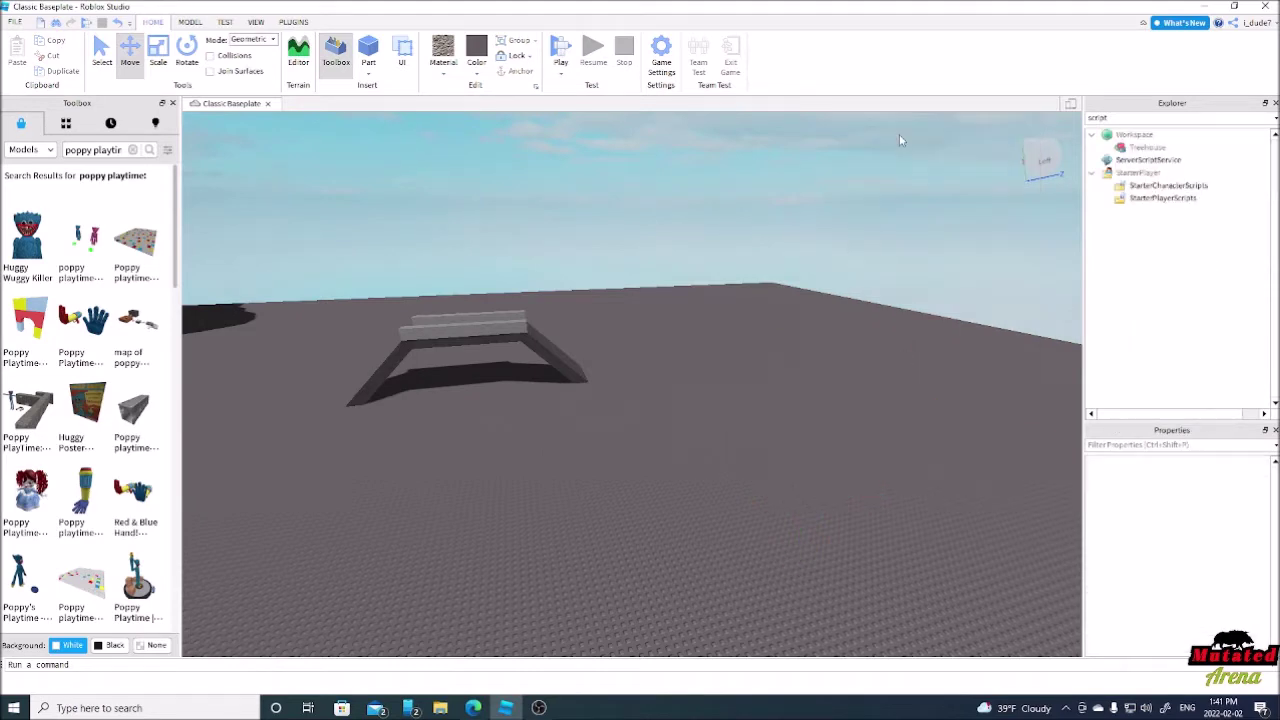
Insert the Huggy Wuggy Killer! (Poppy Playtime) model from farther down the results to check its scripts, and remove it.
scroll(148, 466, down, 10)
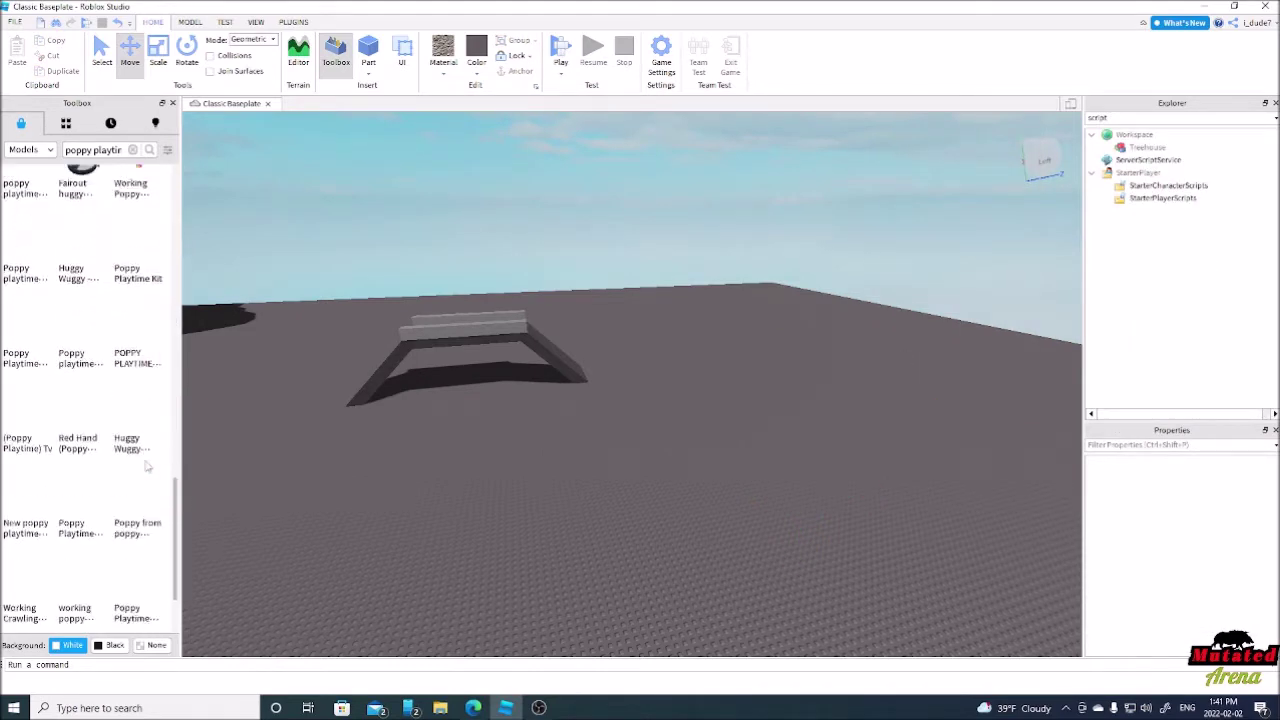
scroll(148, 466, down, 10)
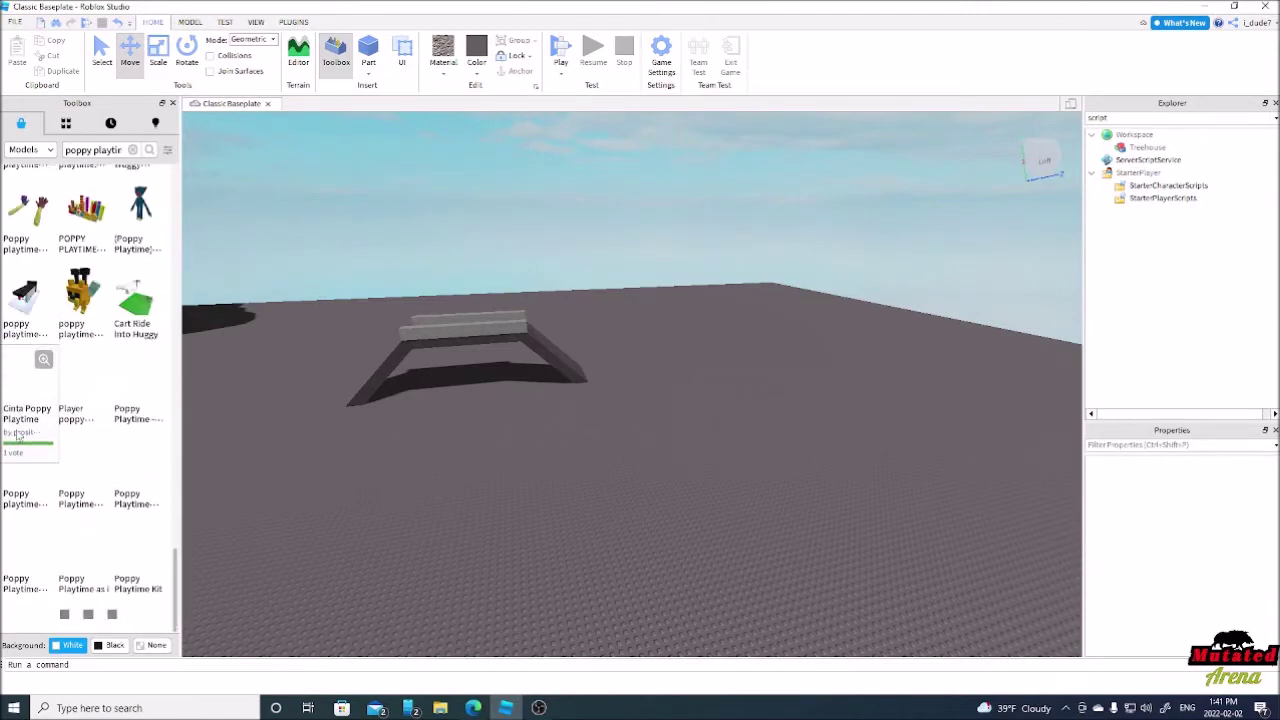
scroll(115, 478, down, 10)
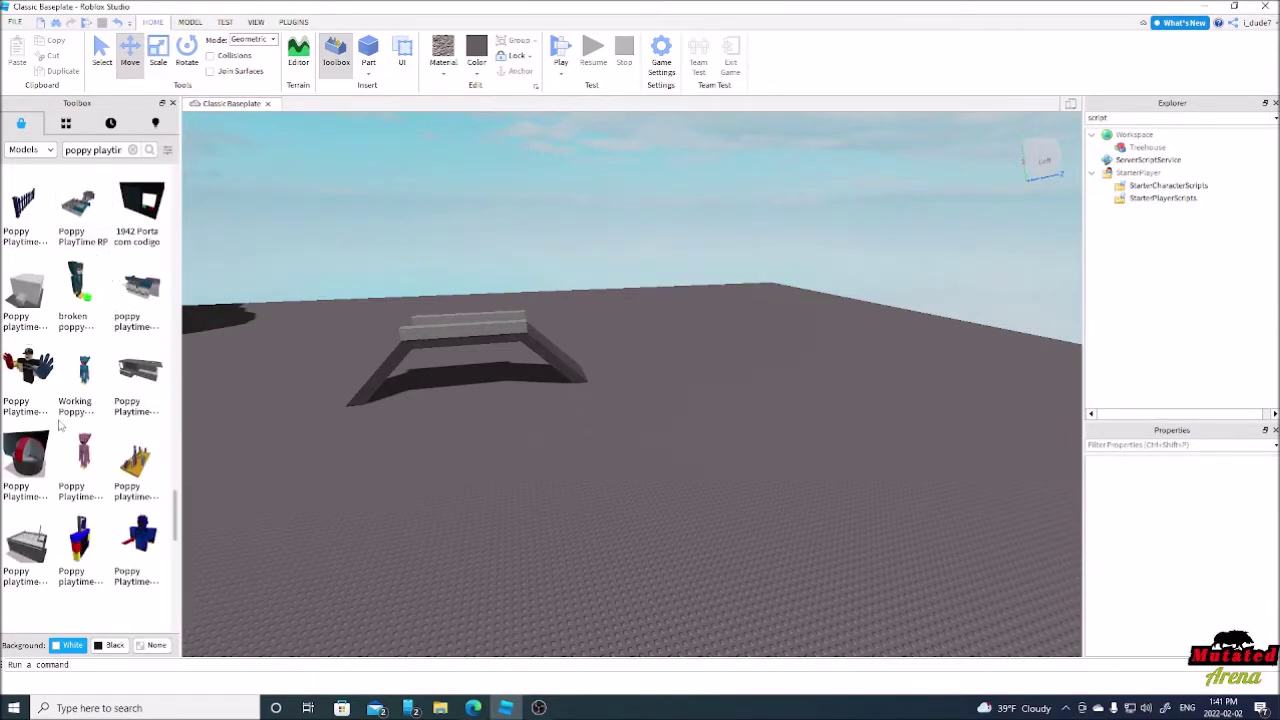
scroll(92, 468, down, 5)
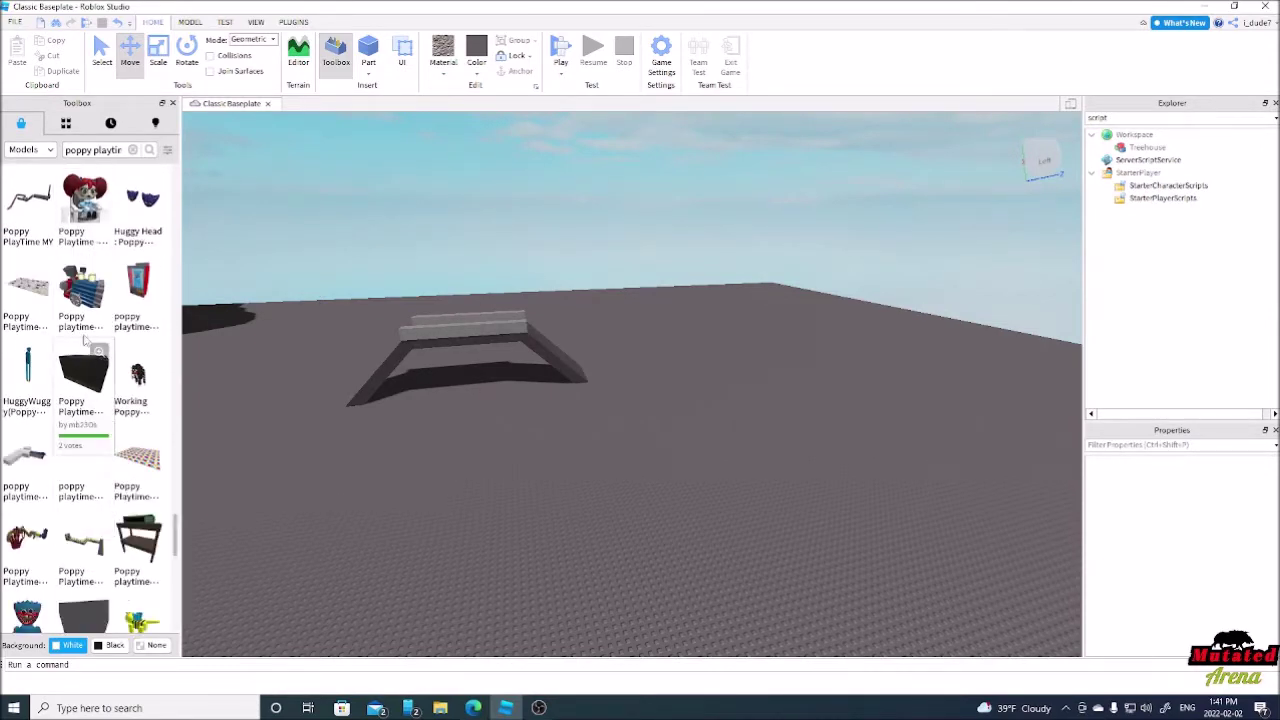
scroll(80, 458, down, 2)
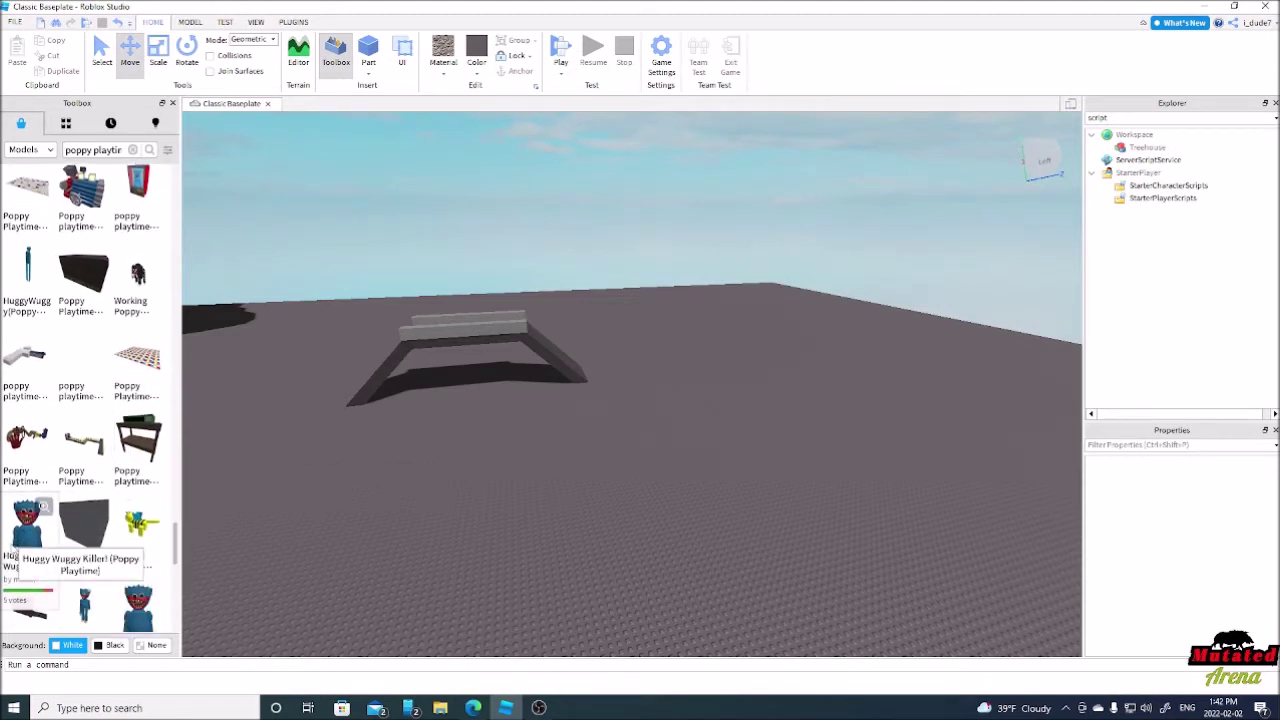
drag(30, 525, 620, 518)
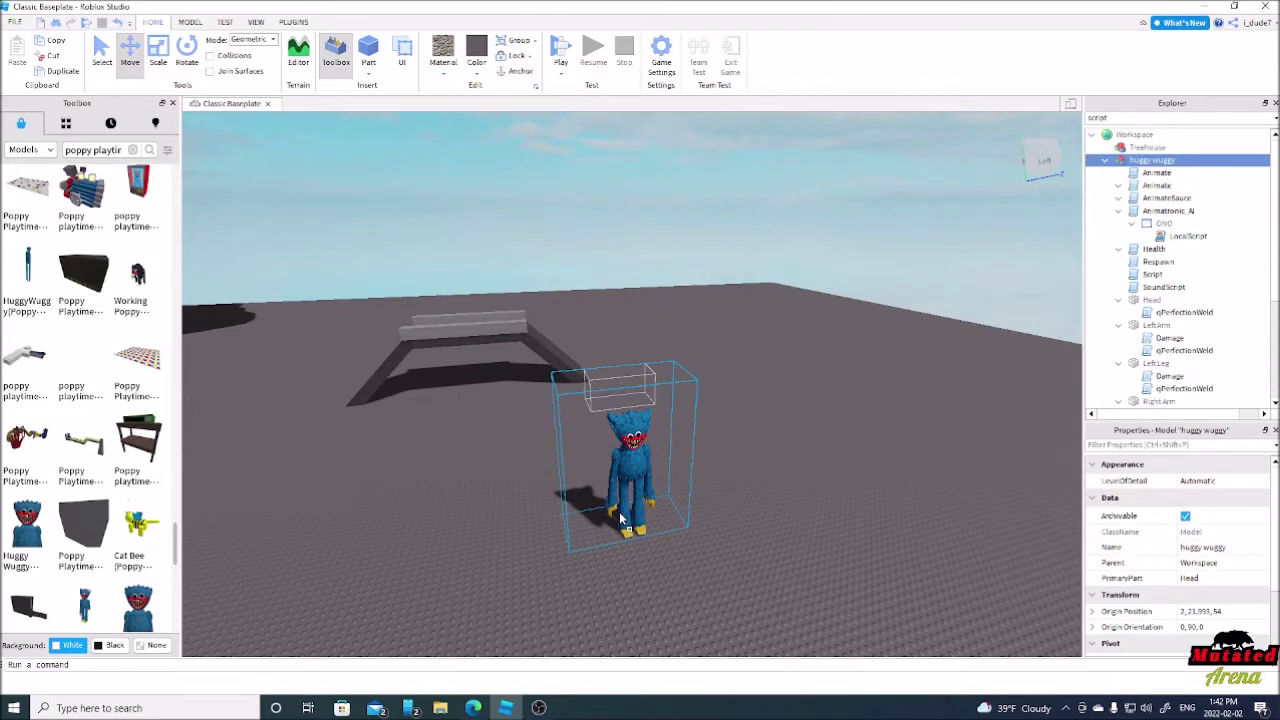
right_click(625, 478)
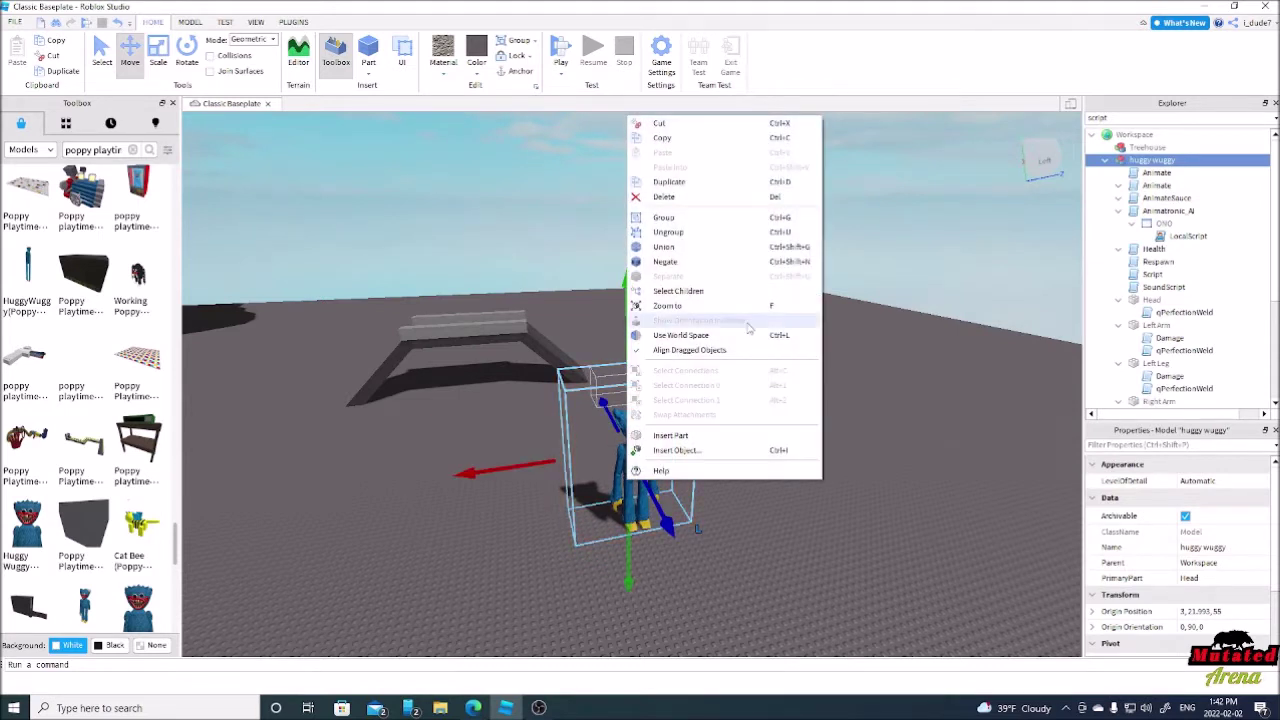
click(672, 199)
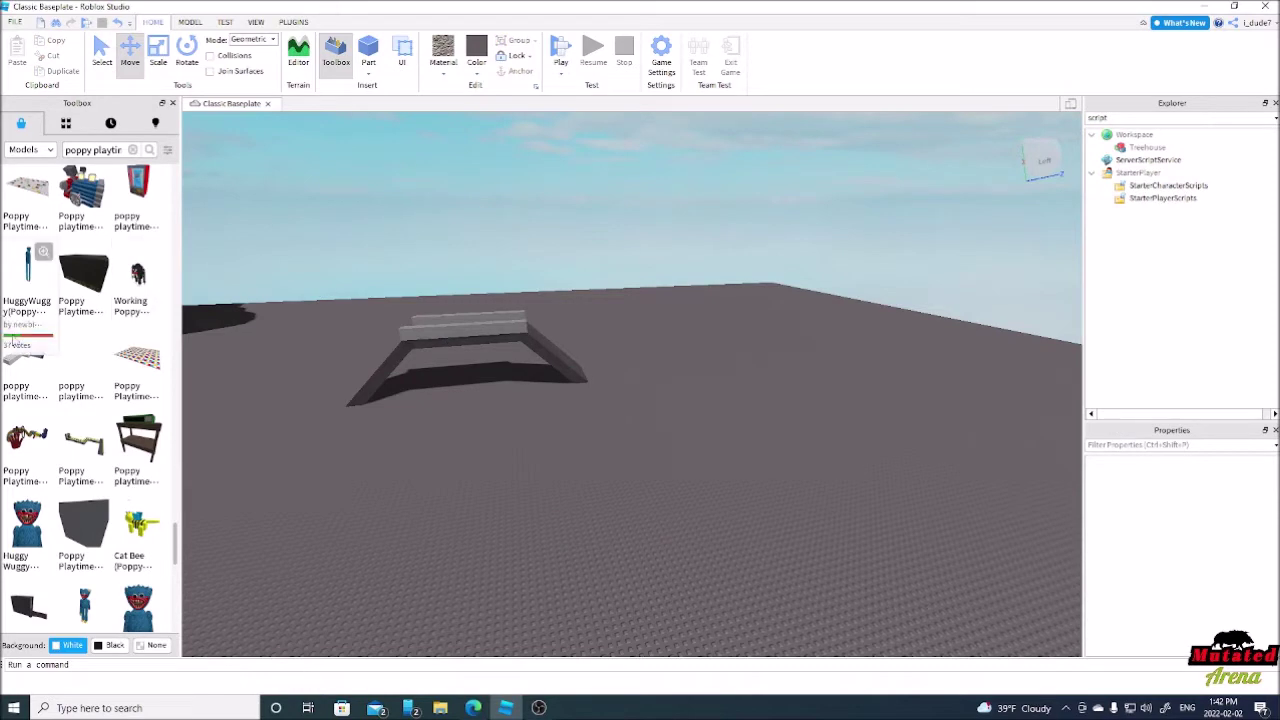
Clear the "poppy playtime" search to return to the general list of ready-made models.
scroll(5, 325, up, 2)
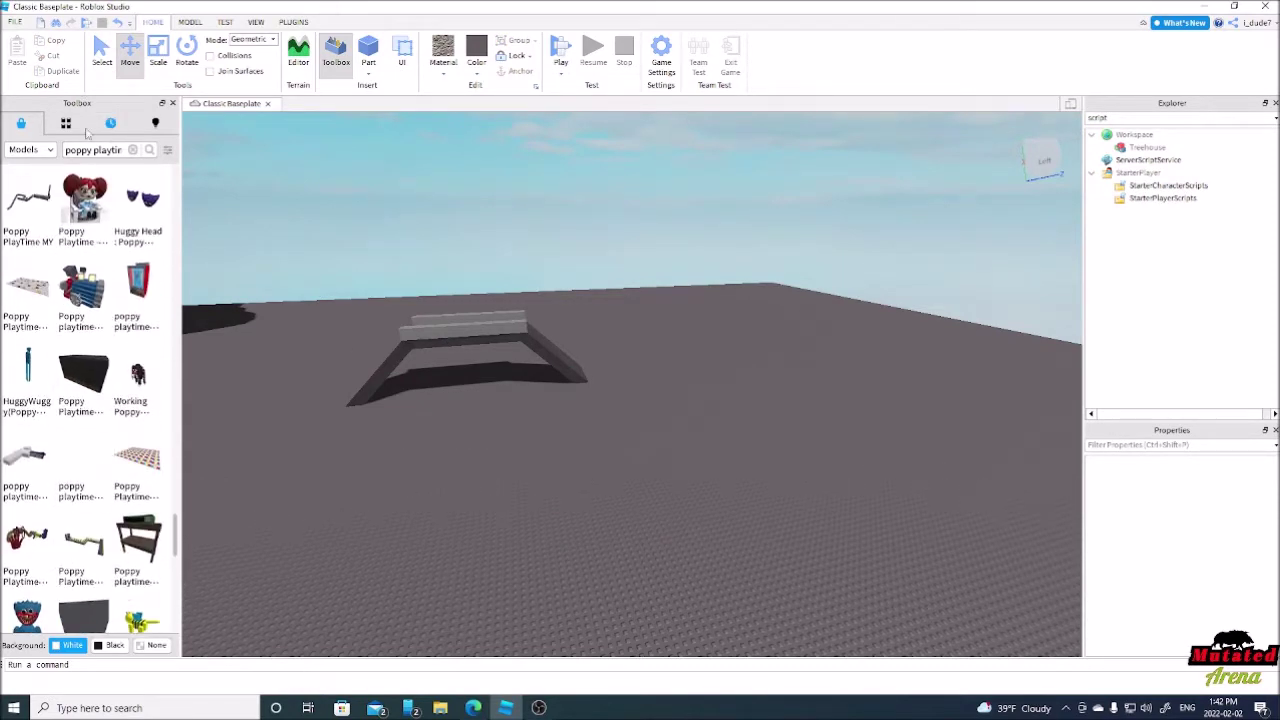
click(133, 149)
right_drag(511, 229, 659, 236)
right_drag(843, 328, 800, 397)
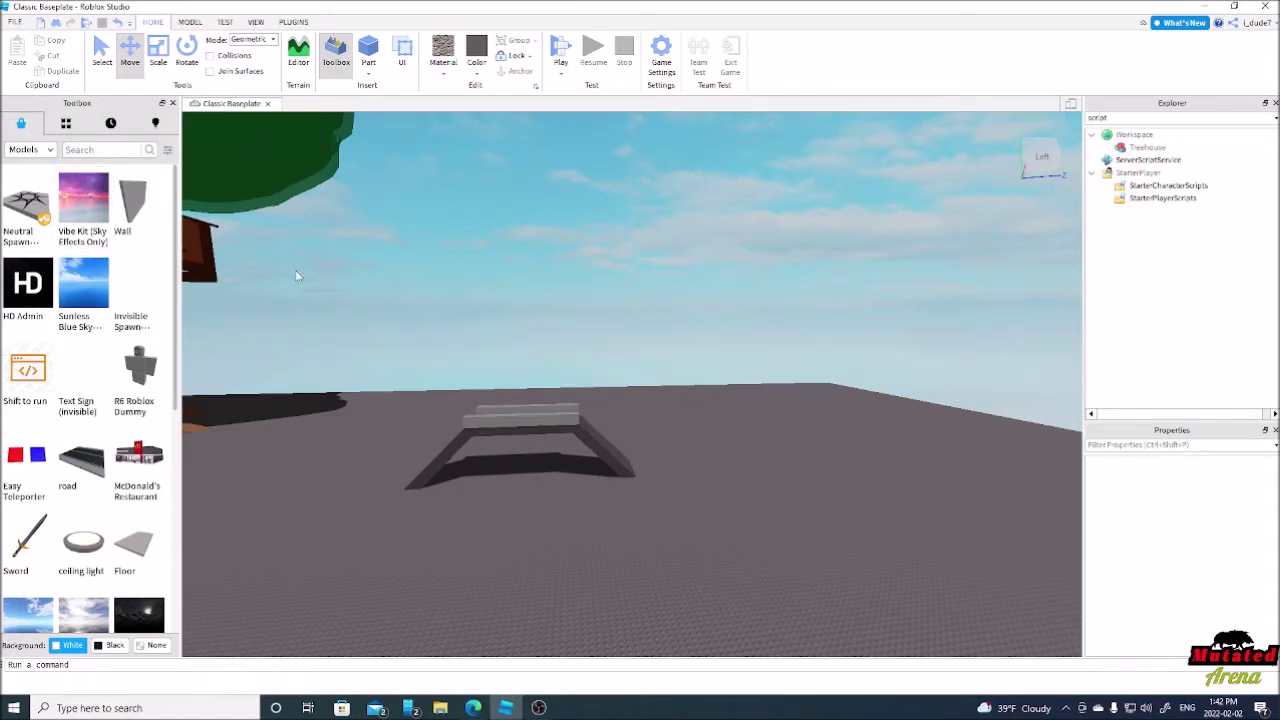
right_drag(431, 278, 418, 310)
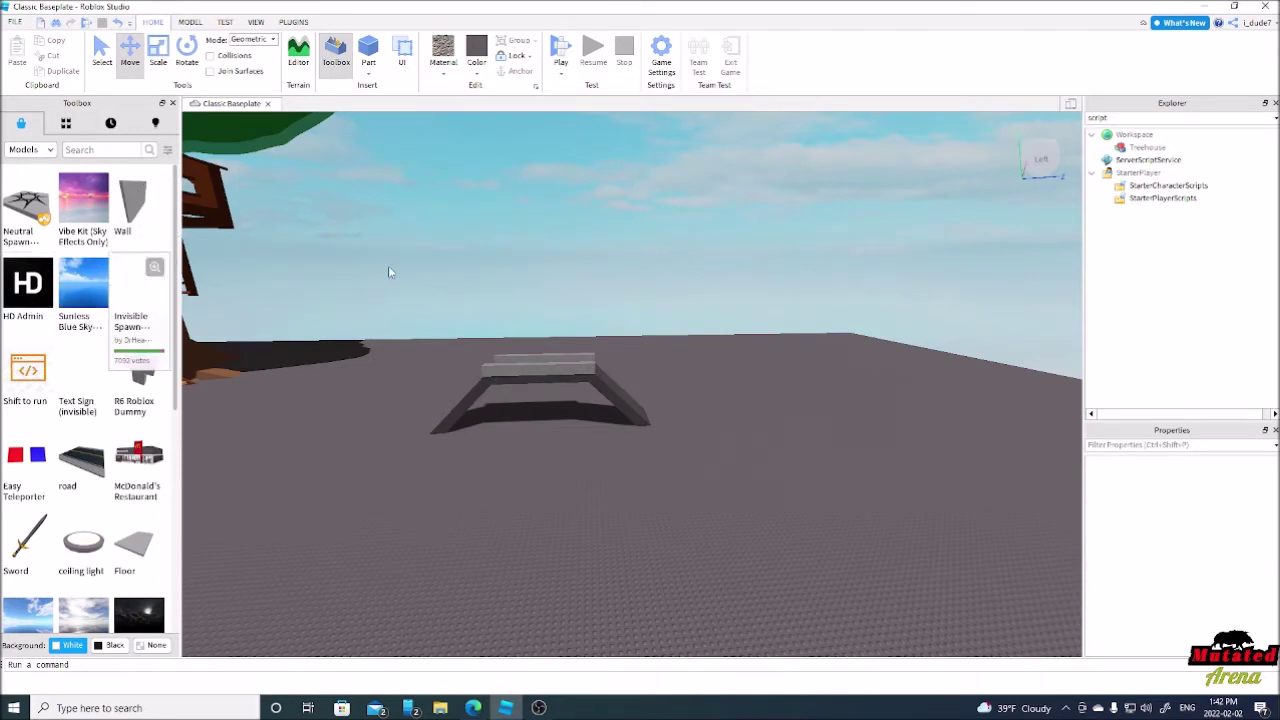
right_drag(313, 497, 313, 496)
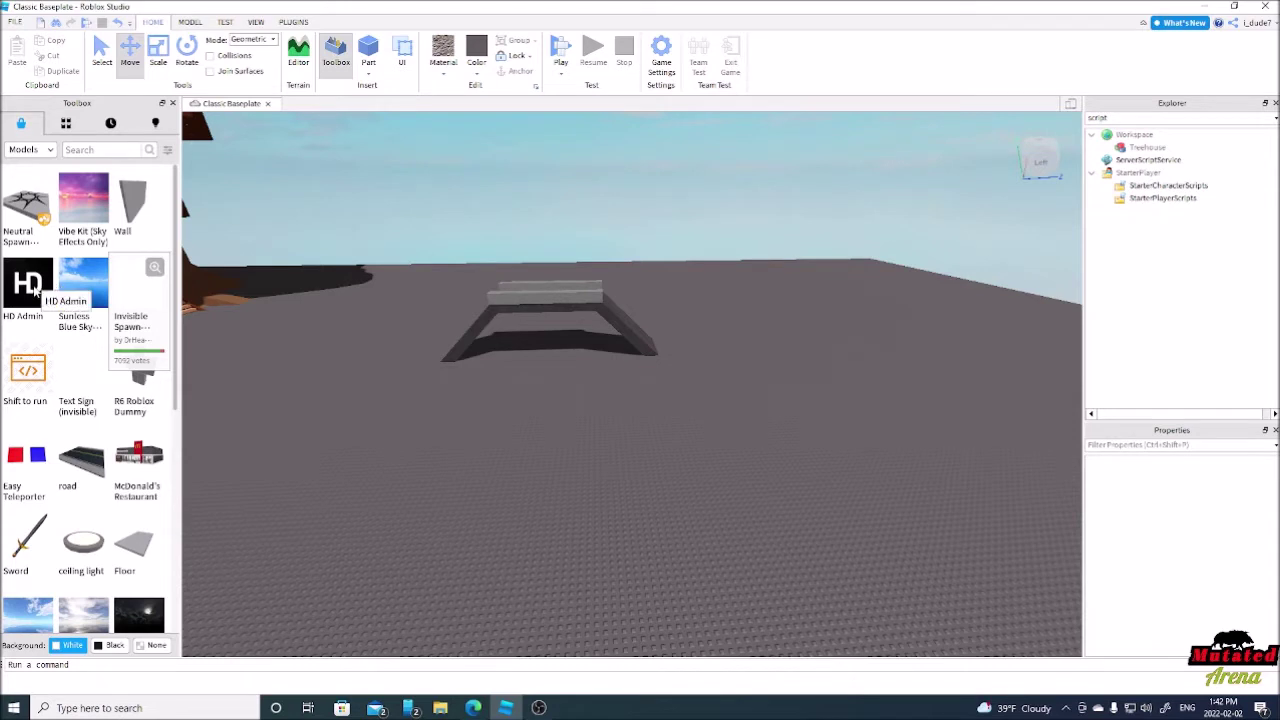
Insert the ready-made HD Admin model into the scene and acknowledge the notice about its included scripts.
click(34, 289)
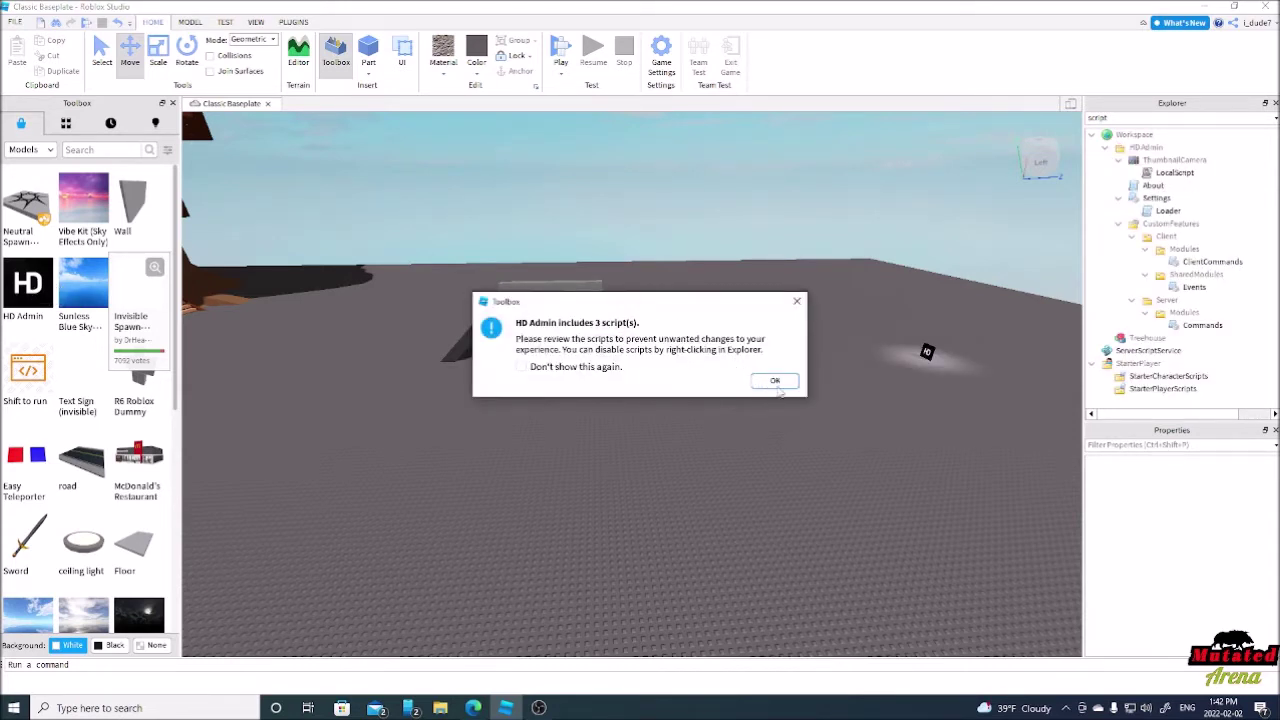
click(777, 387)
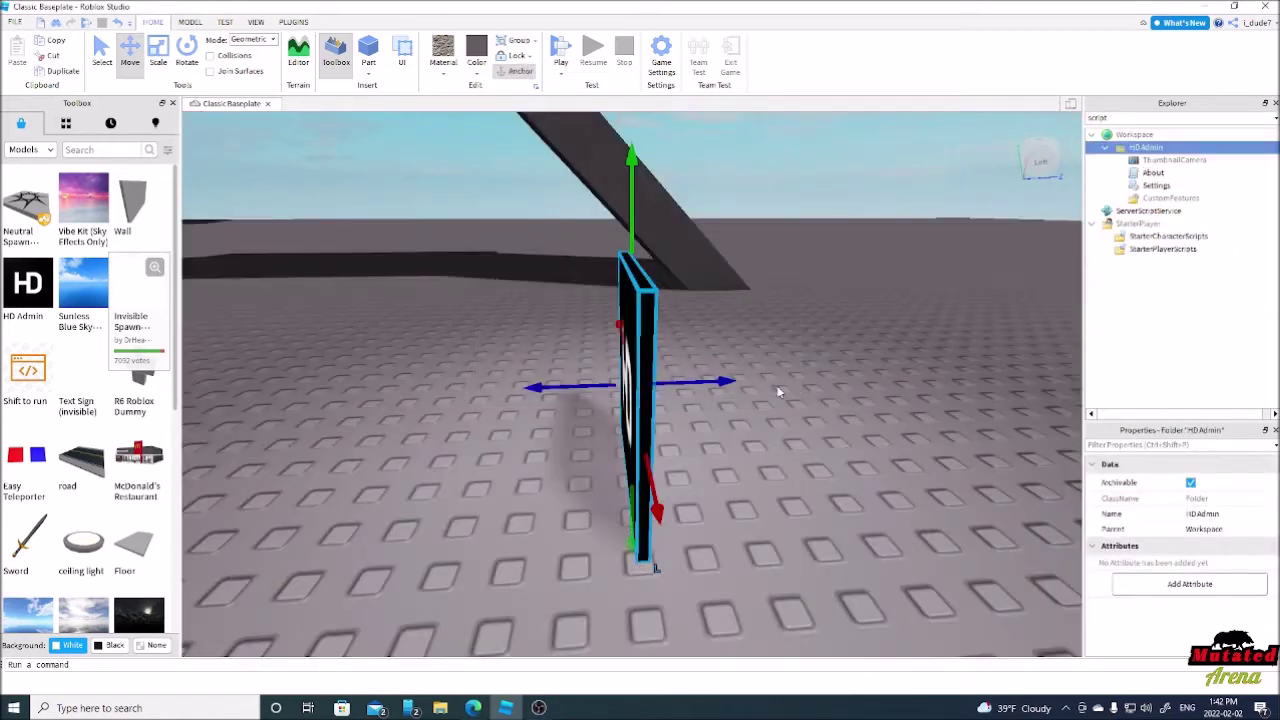
mouse_move(36, 312)
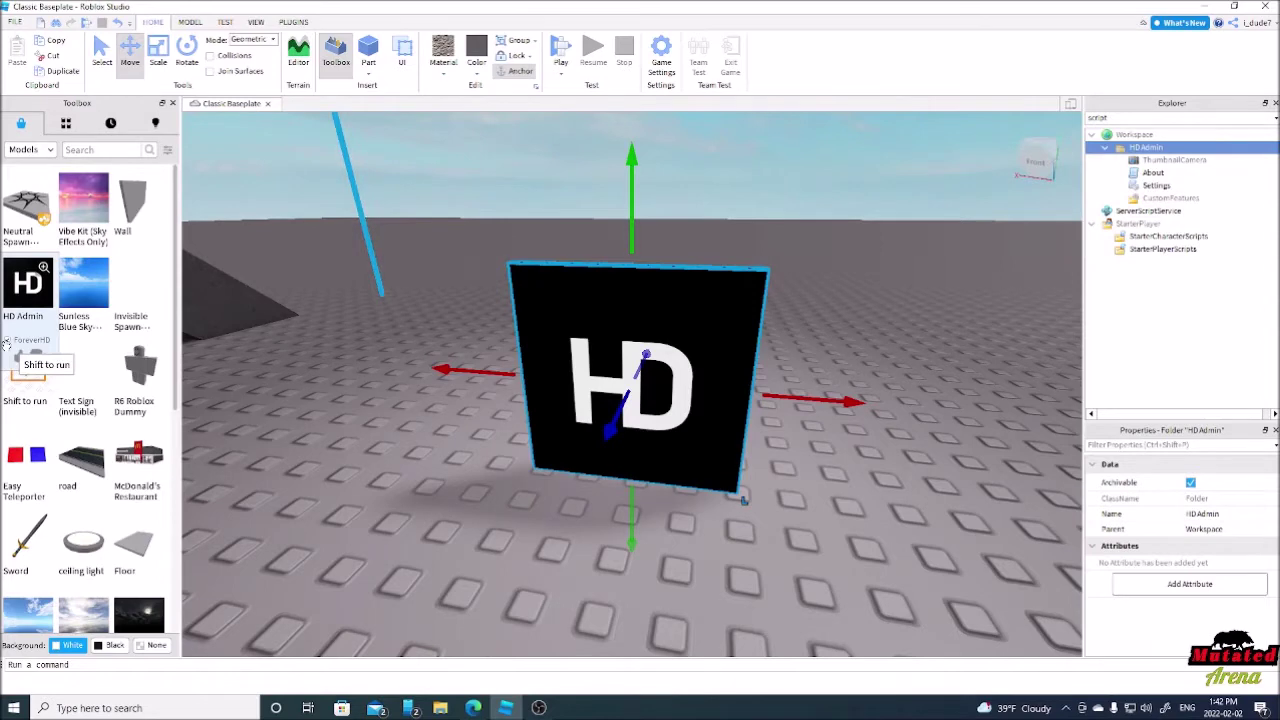
Delete the ThumbnailCamera from the HD Admin folder.
scroll(688, 266, down, 5)
right_drag(687, 262, 731, 306)
scroll(701, 261, down, 3)
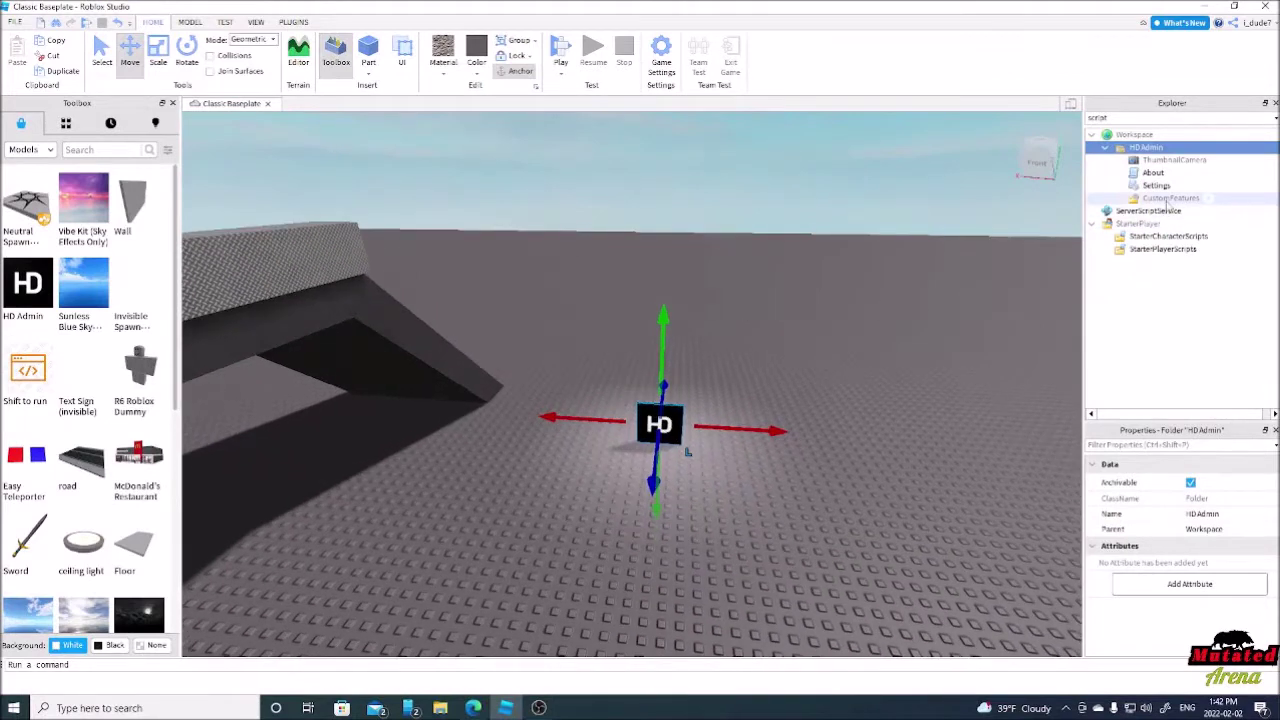
click(1172, 160)
right_click(1172, 160)
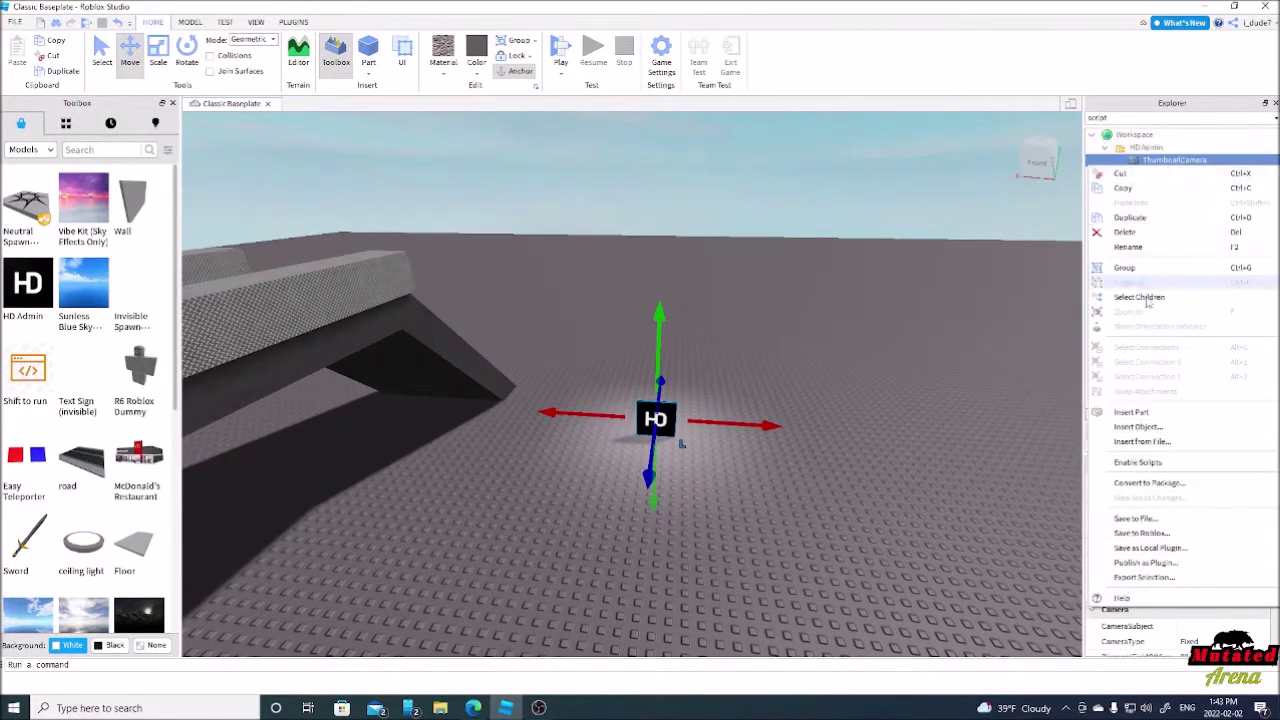
click(1128, 232)
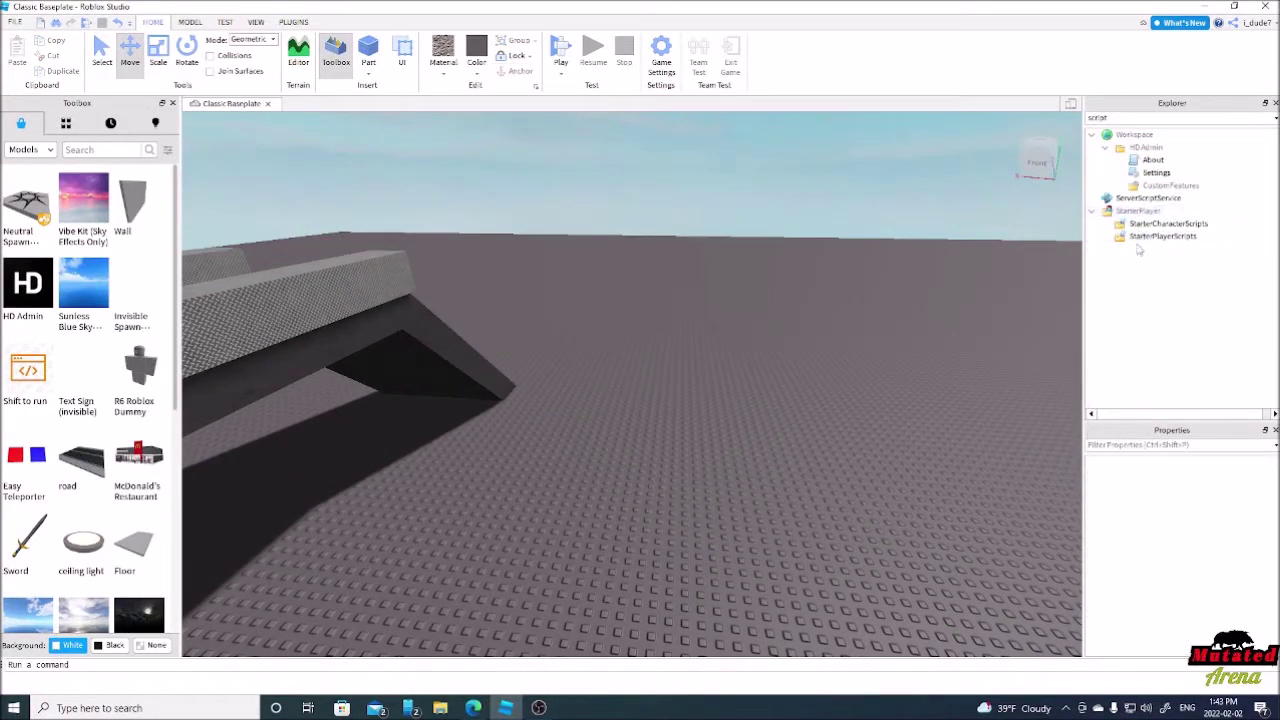
Check the HD Admin folder and its About, Settings and CustomFeatures items, and look over the scene around the bridge.
click(1118, 148)
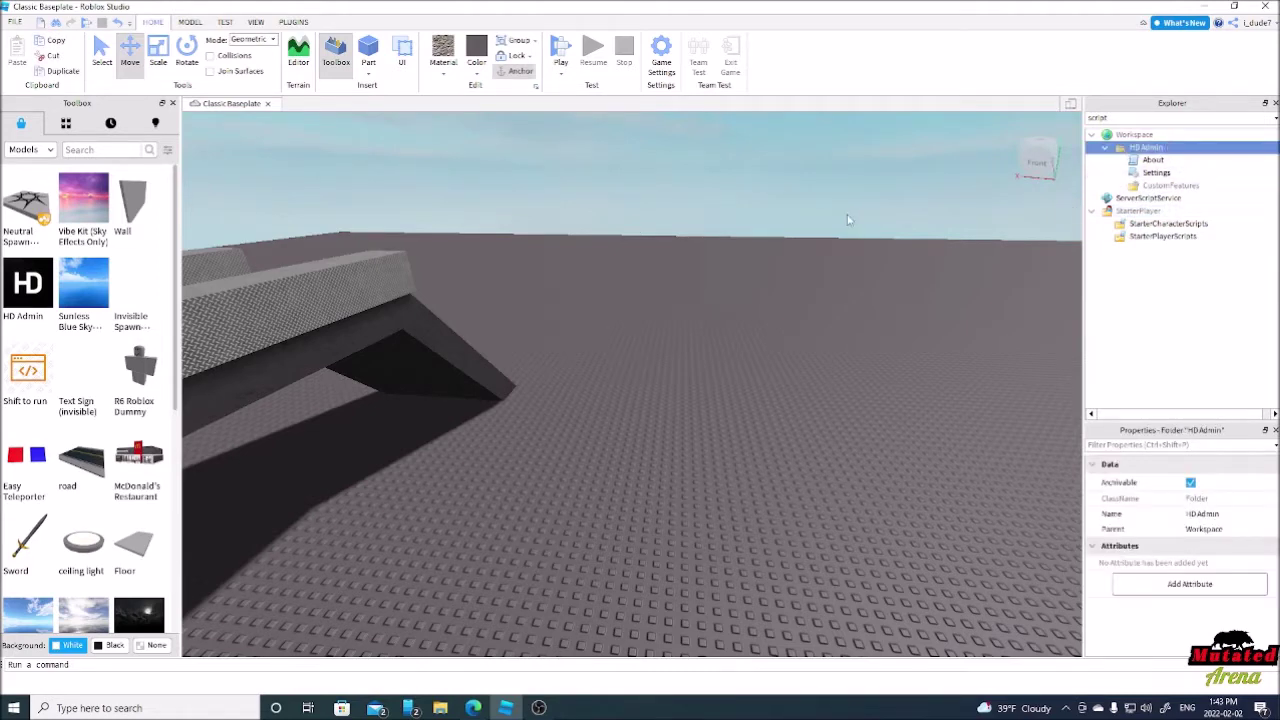
click(727, 312)
right_drag(720, 332, 719, 328)
scroll(555, 324, down, 3)
right_drag(556, 329, 554, 326)
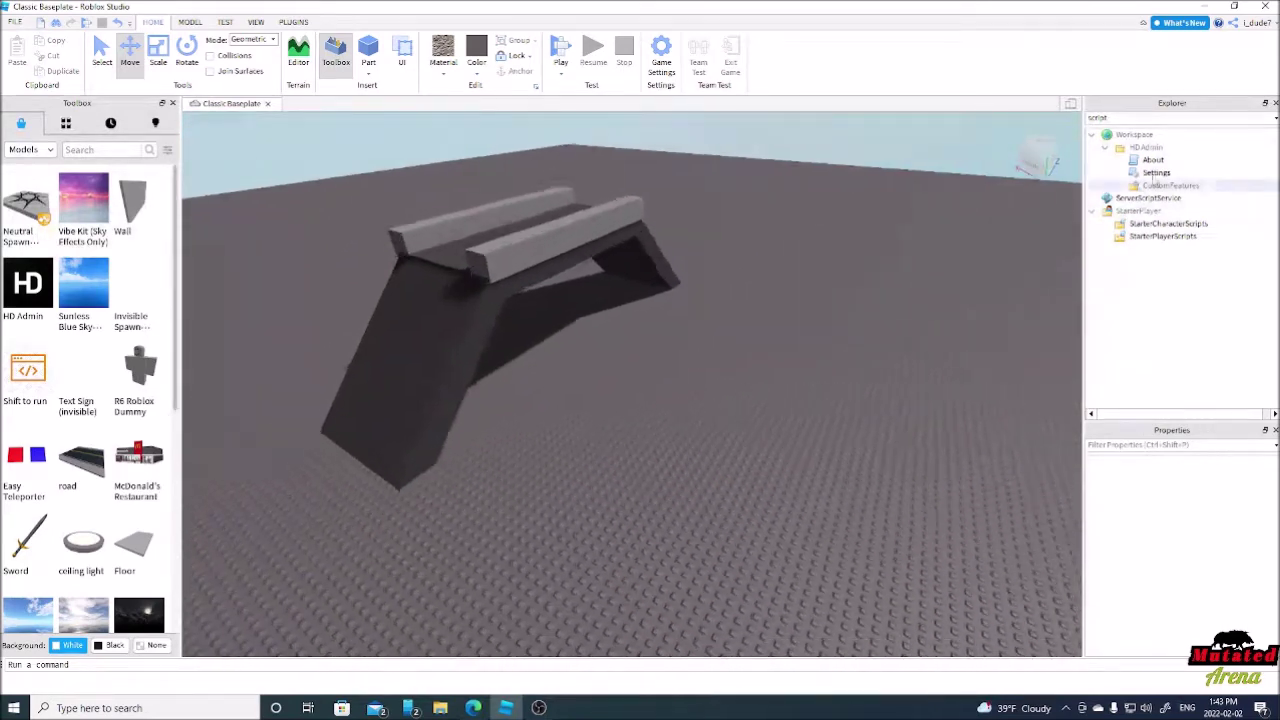
click(1150, 148)
click(1152, 173)
click(1151, 161)
click(1149, 187)
click(920, 243)
right_drag(722, 268, 722, 268)
key(d)
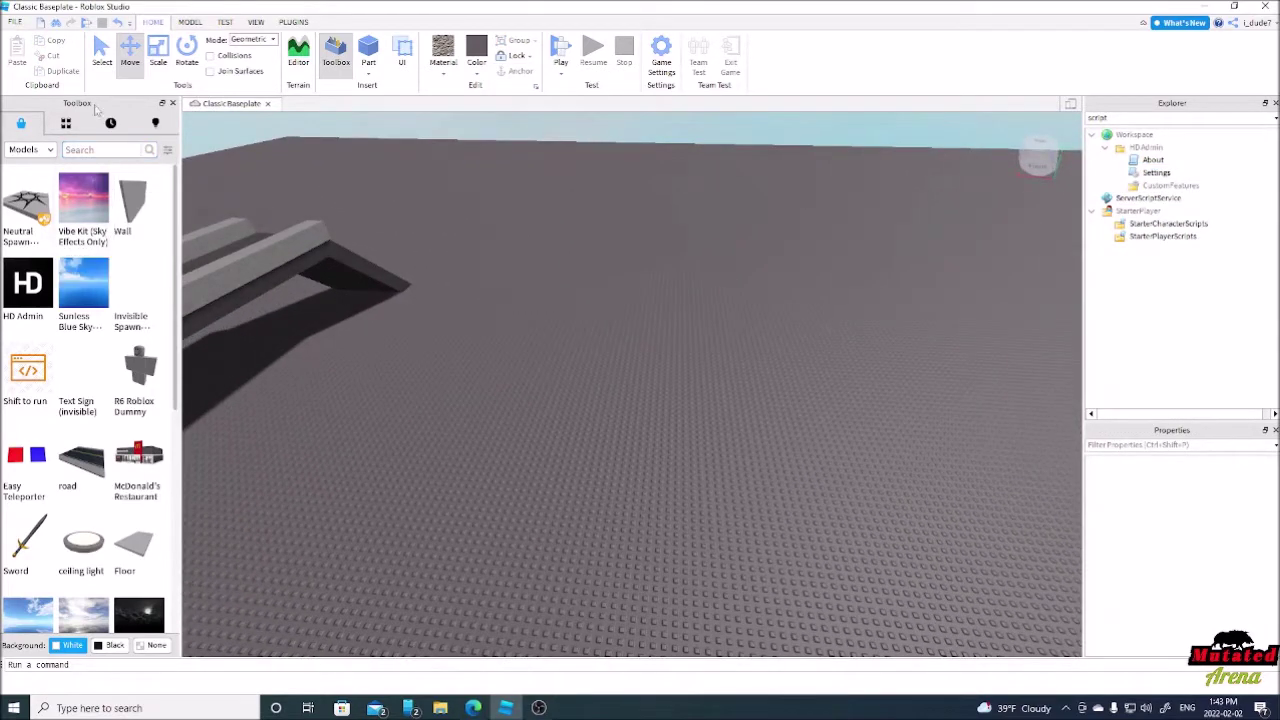
Search the ready-made models for "kohls admin infinite" and insert the first-listed Kohl's Admin Infinite model on open ground near the bridge.
click(95, 150)
text(kohls)
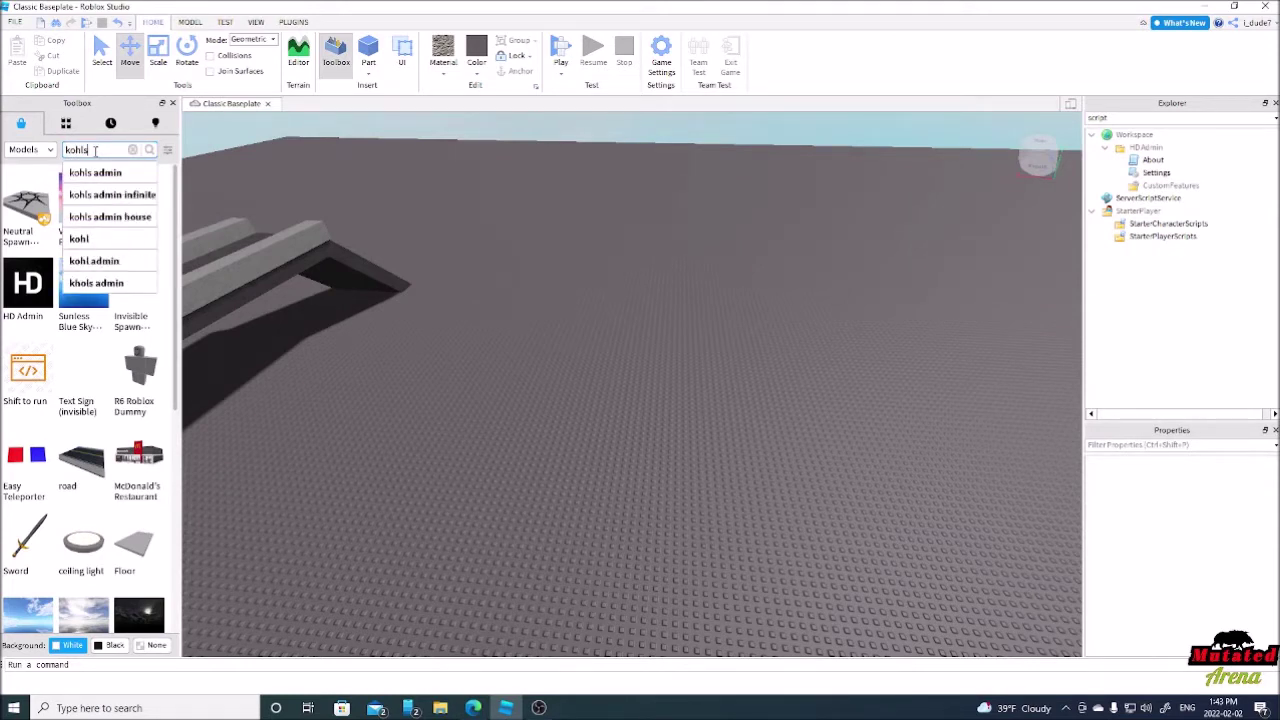
click(86, 194)
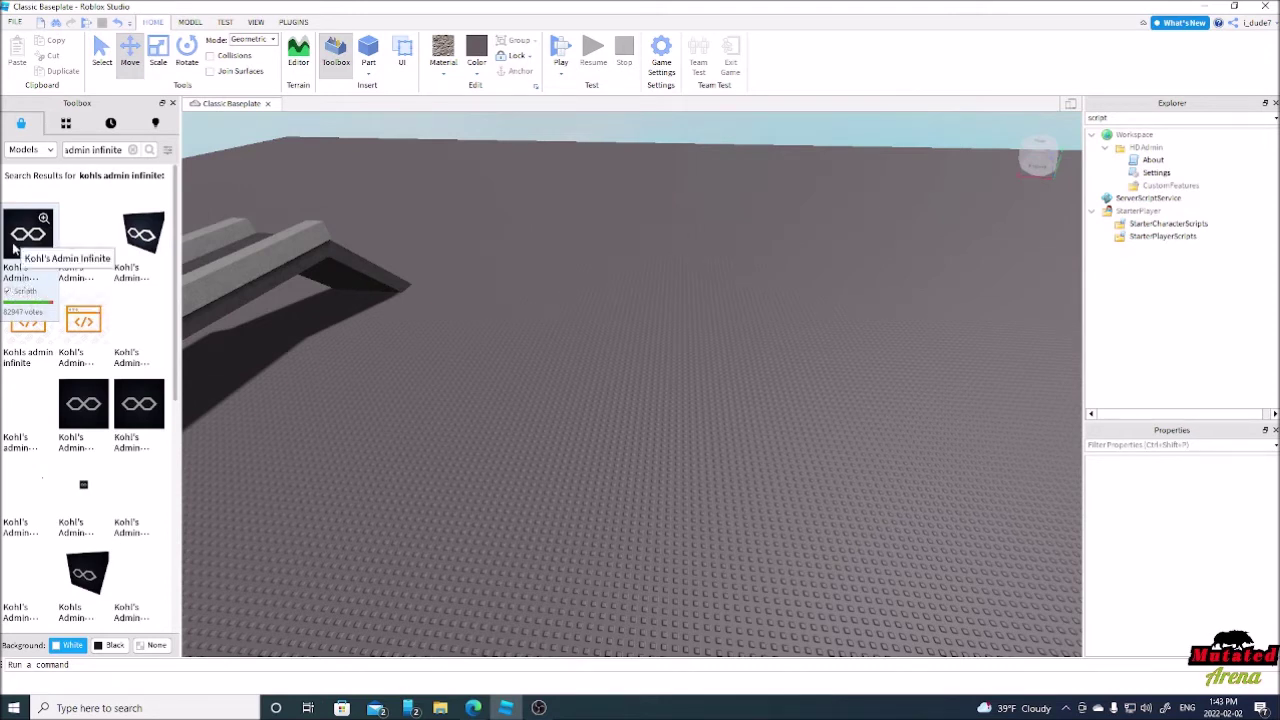
drag(14, 249, 590, 341)
scroll(655, 341, up, 5)
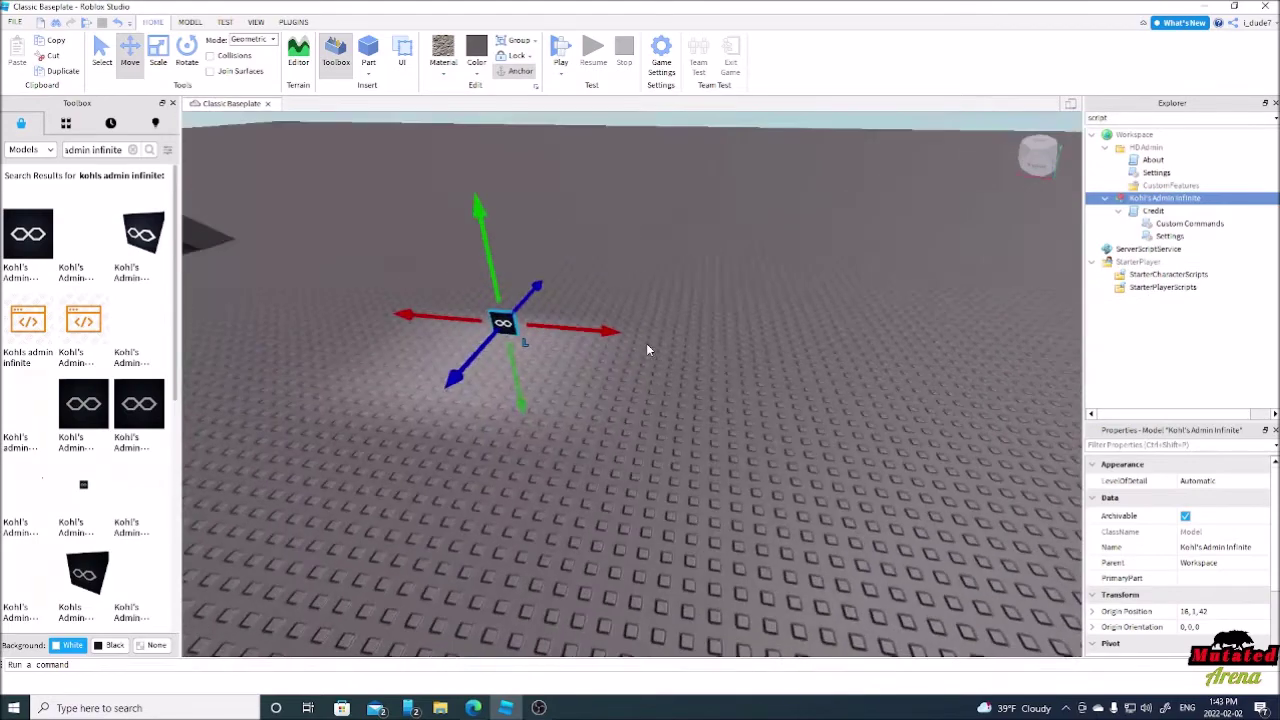
right_drag(646, 344, 646, 336)
scroll(646, 344, up, 4)
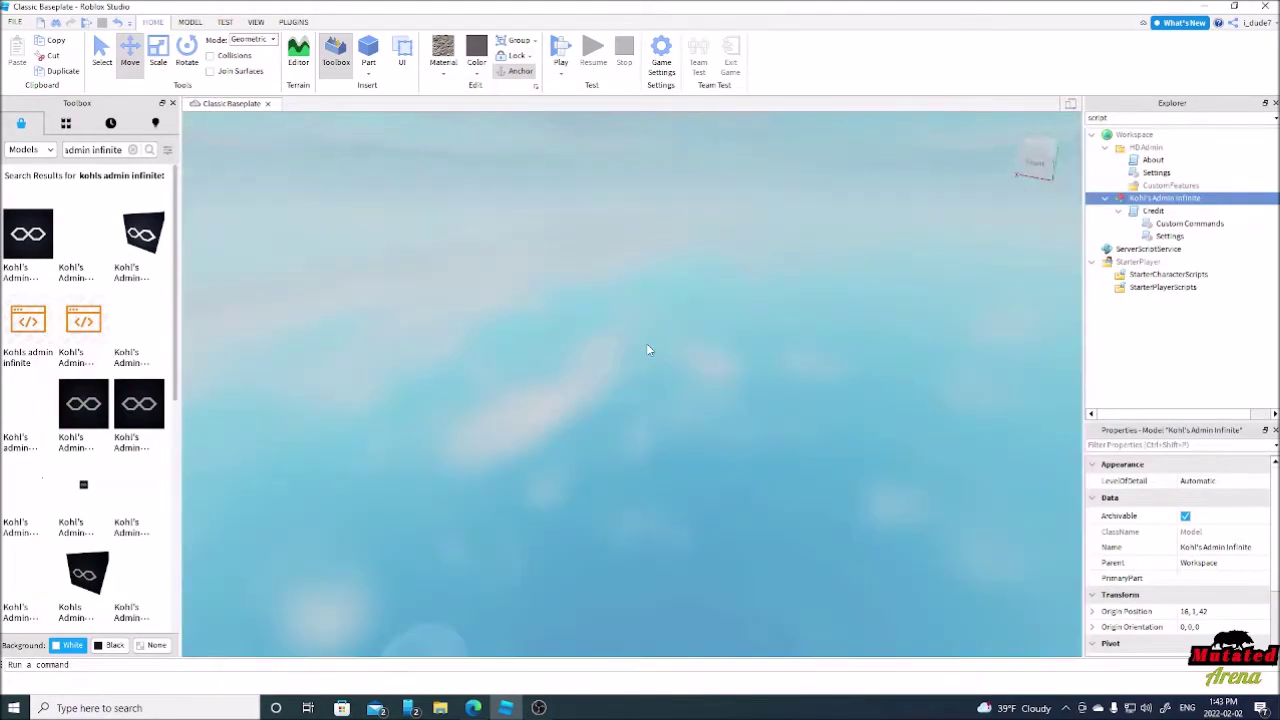
scroll(647, 350, down, 4)
right_drag(774, 363, 796, 364)
key(f)
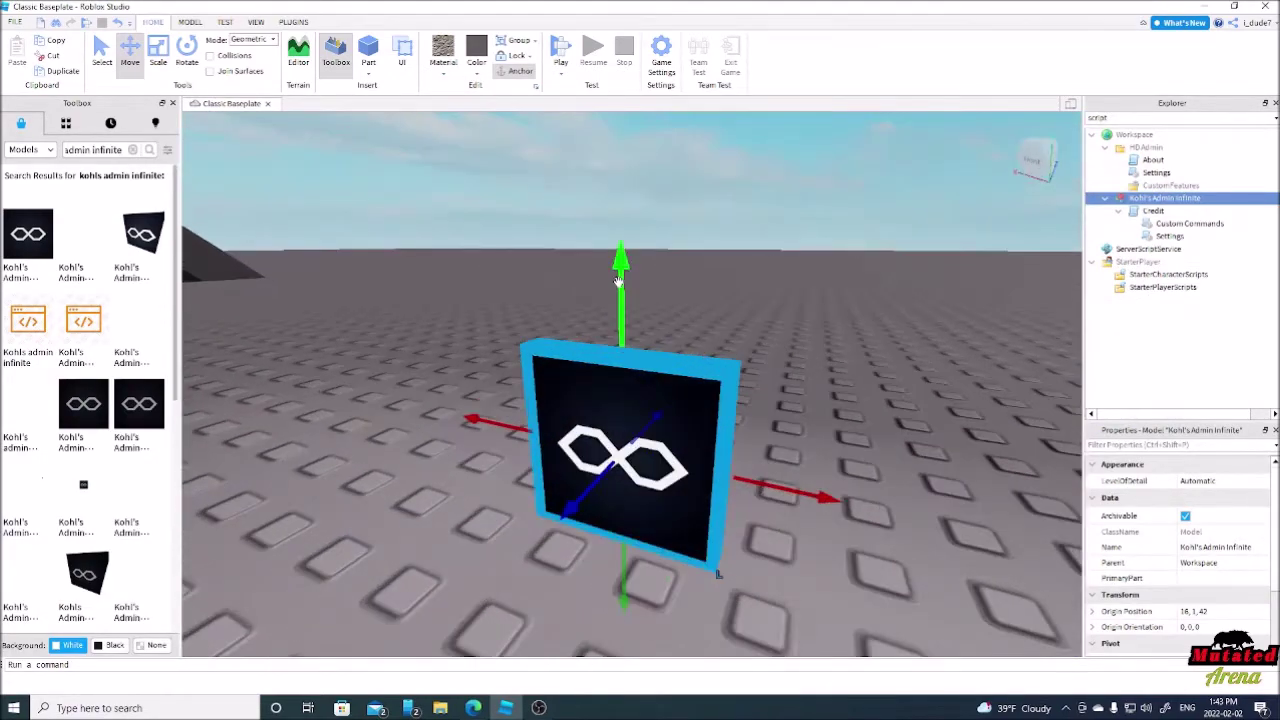
Lower the Kohl's Admin Infinite model below the baseplate surface, deselect it, and look over the other Kohl's Admin results.
drag(620, 268, 635, 440)
scroll(636, 440, down, 6)
click(724, 259)
right_drag(656, 408, 656, 400)
scroll(75, 455, down, 5)
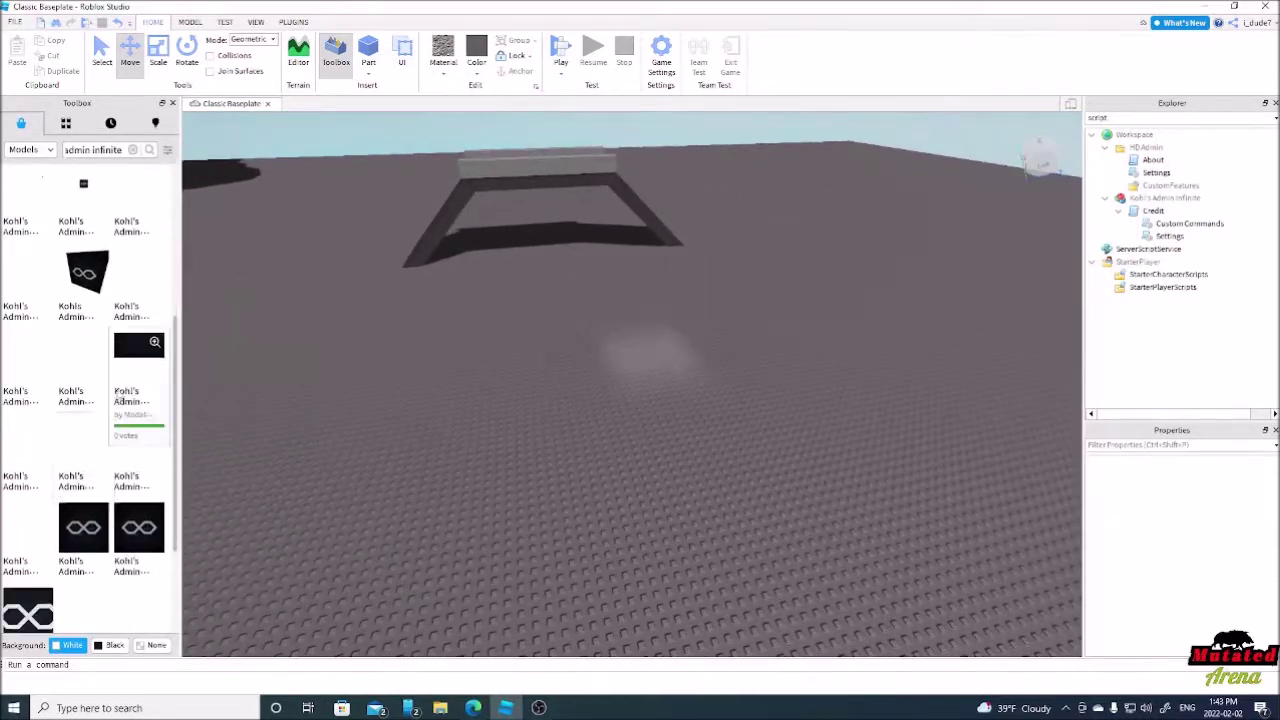
scroll(114, 380, up, 5)
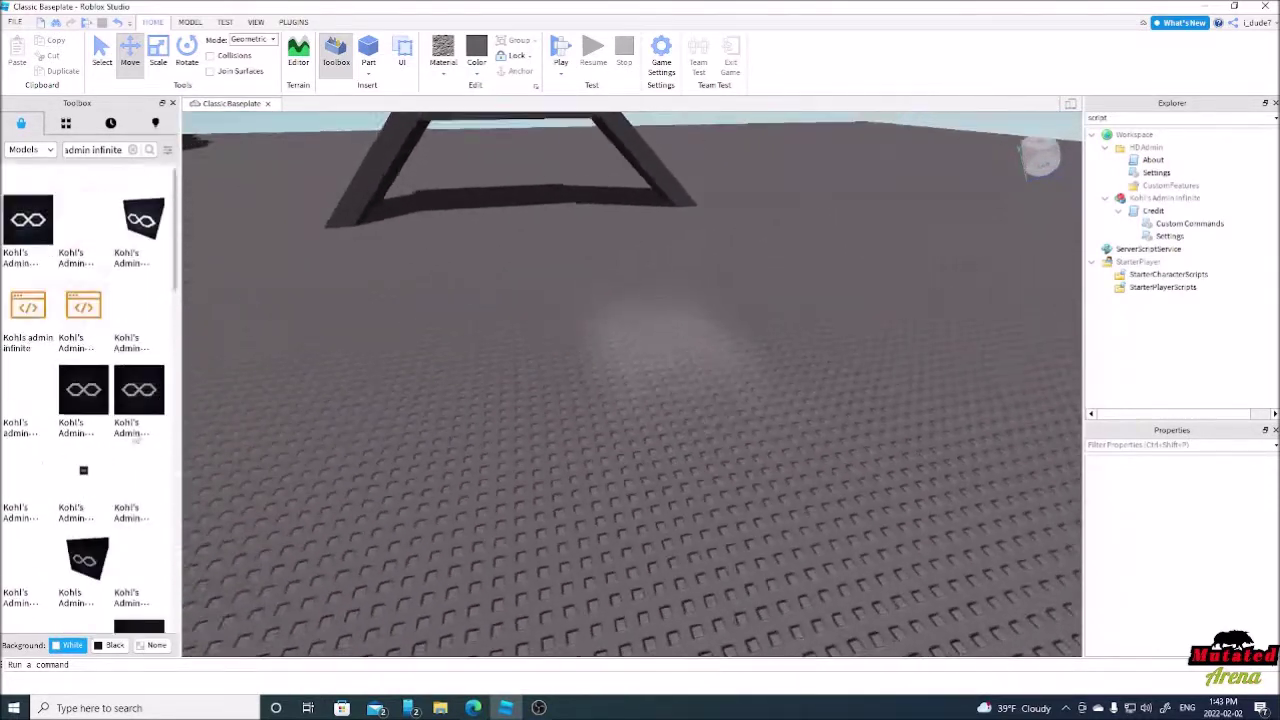
Replace the "kohls admin infinite" search with one for "admin".
click(133, 149)
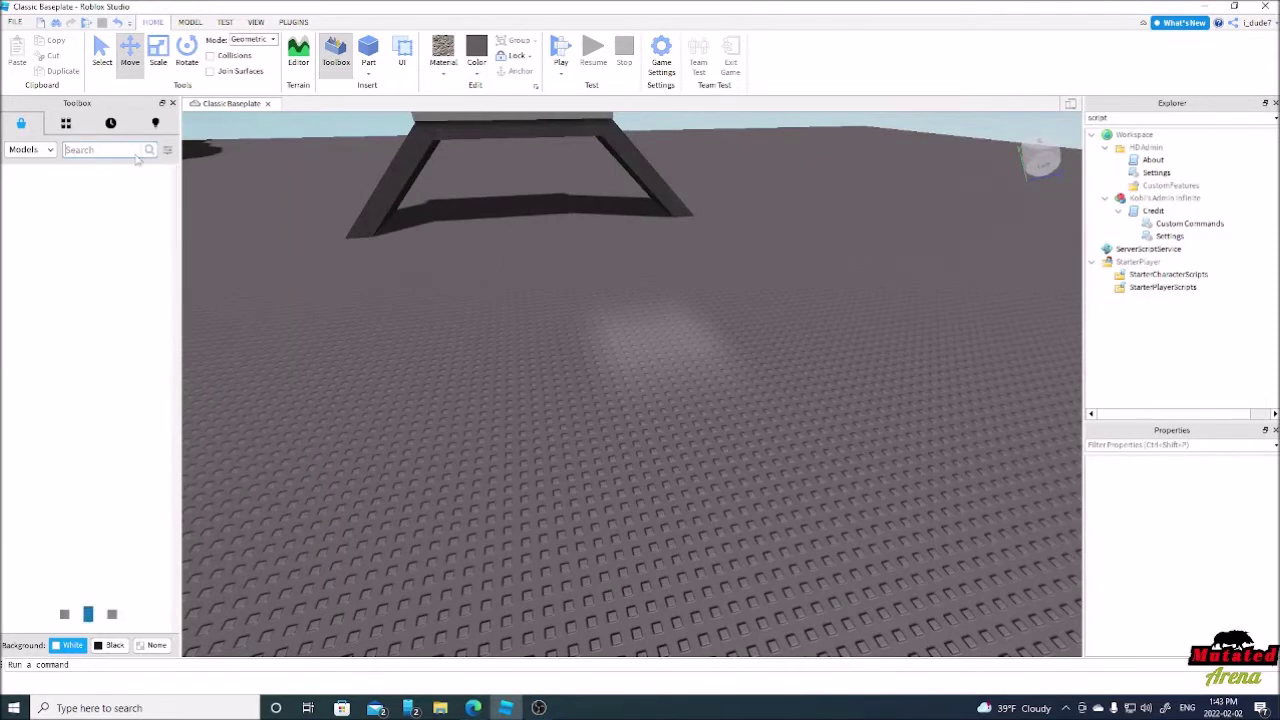
text(adm)
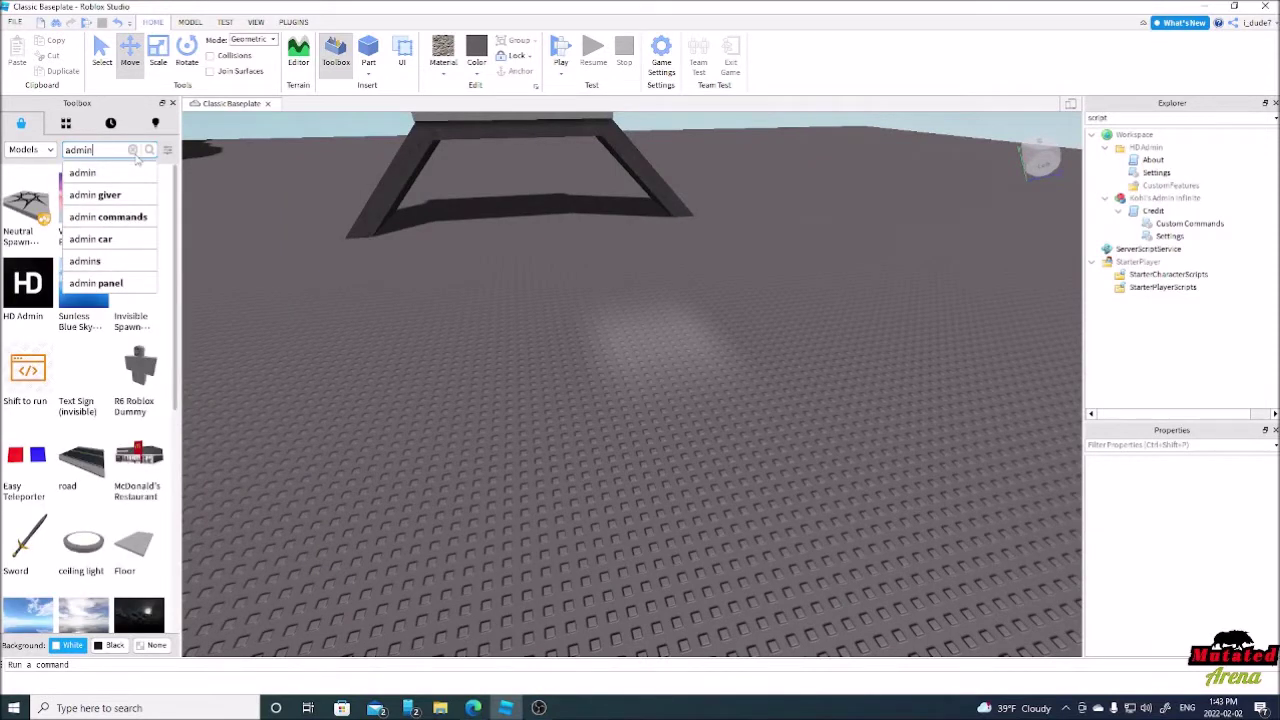
text(in)
key(Return)
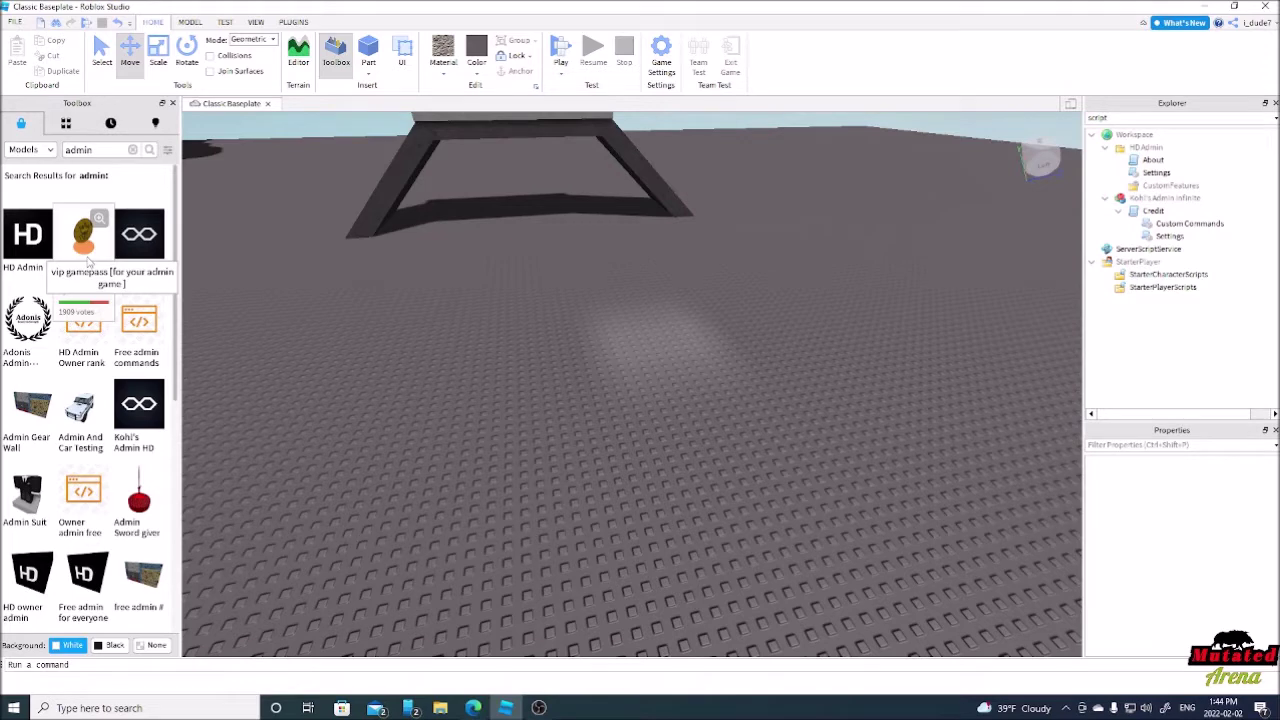
Look through the ready-made models found for "admin", and clear the search.
scroll(131, 292, down, 5)
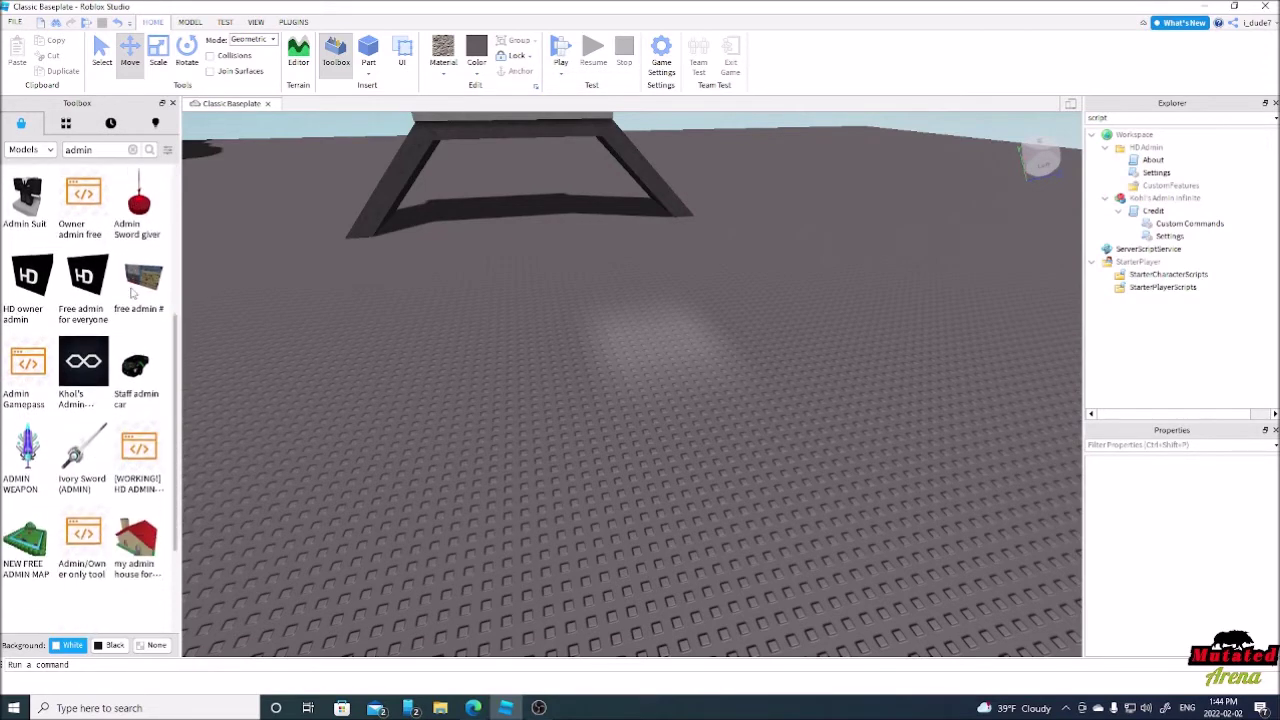
scroll(131, 292, down, 3)
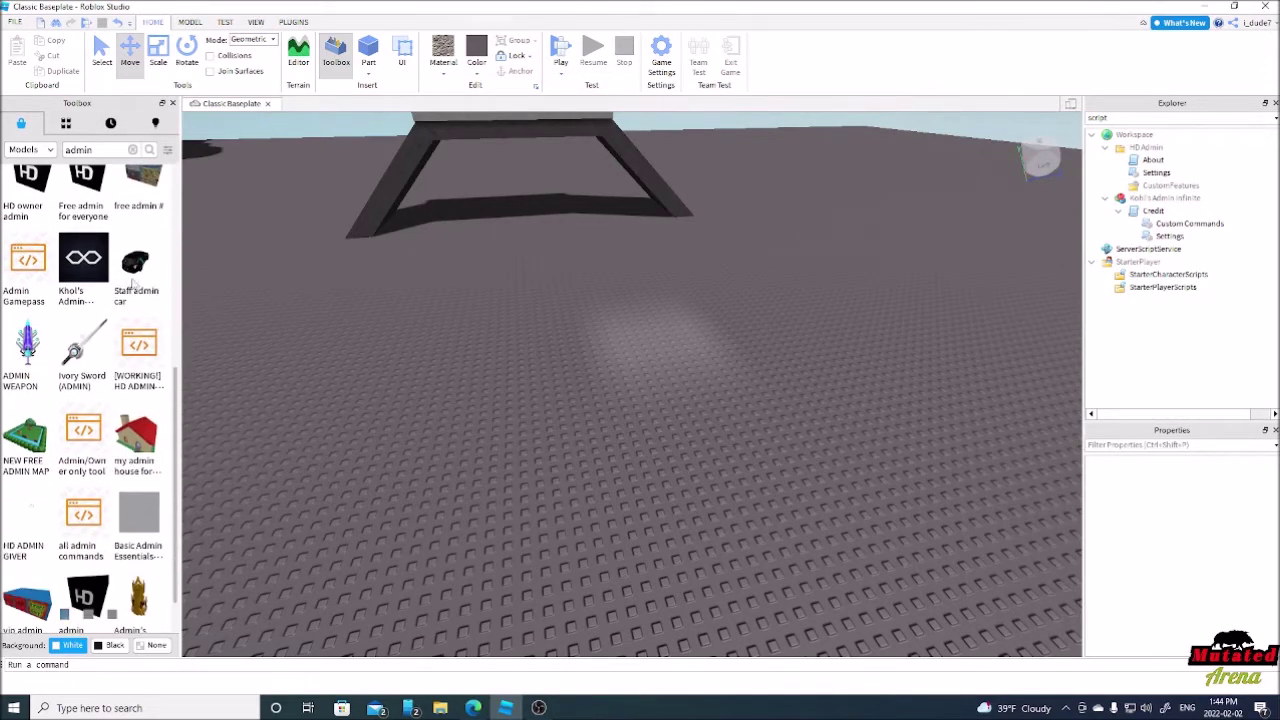
scroll(122, 318, down, 2)
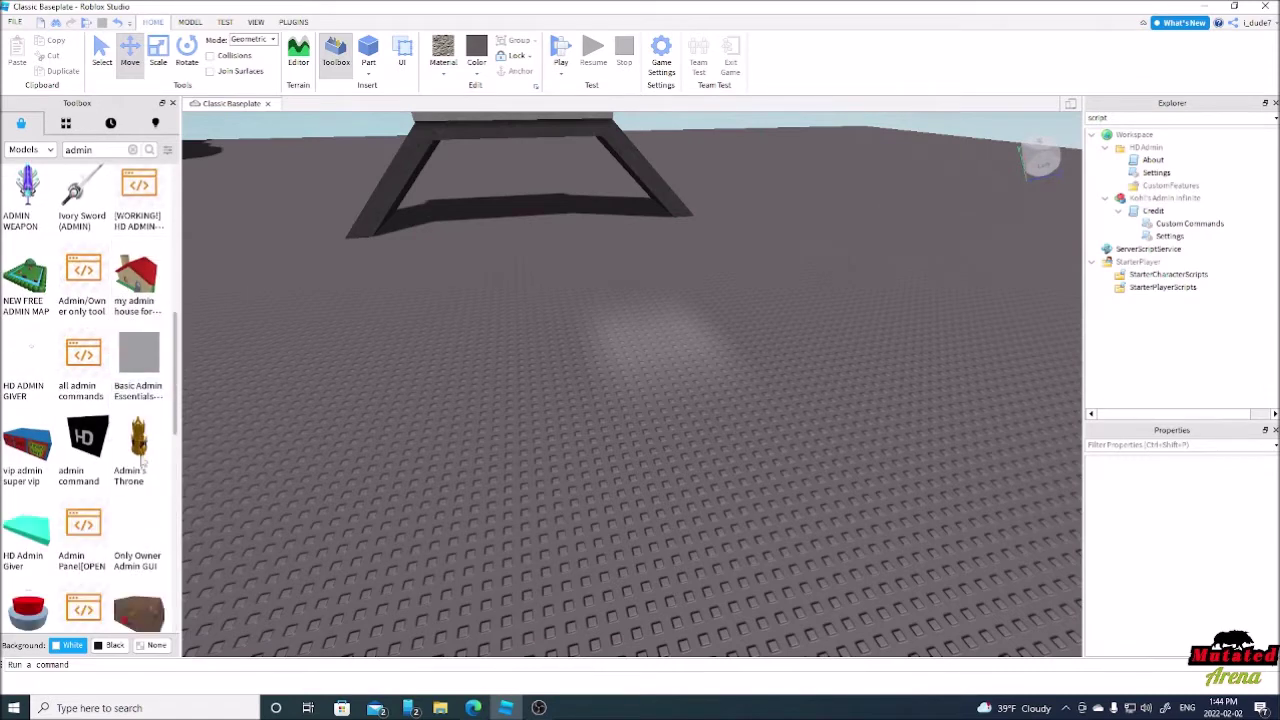
scroll(117, 455, down, 5)
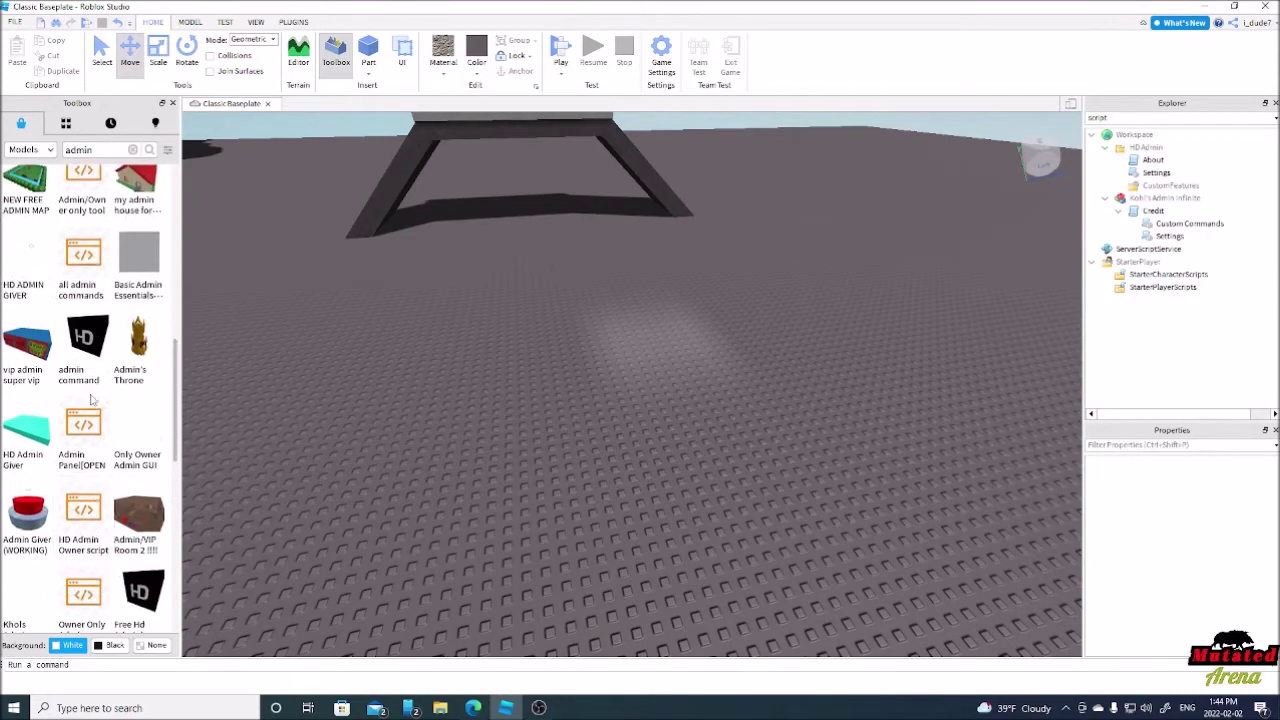
scroll(87, 363, down, 7)
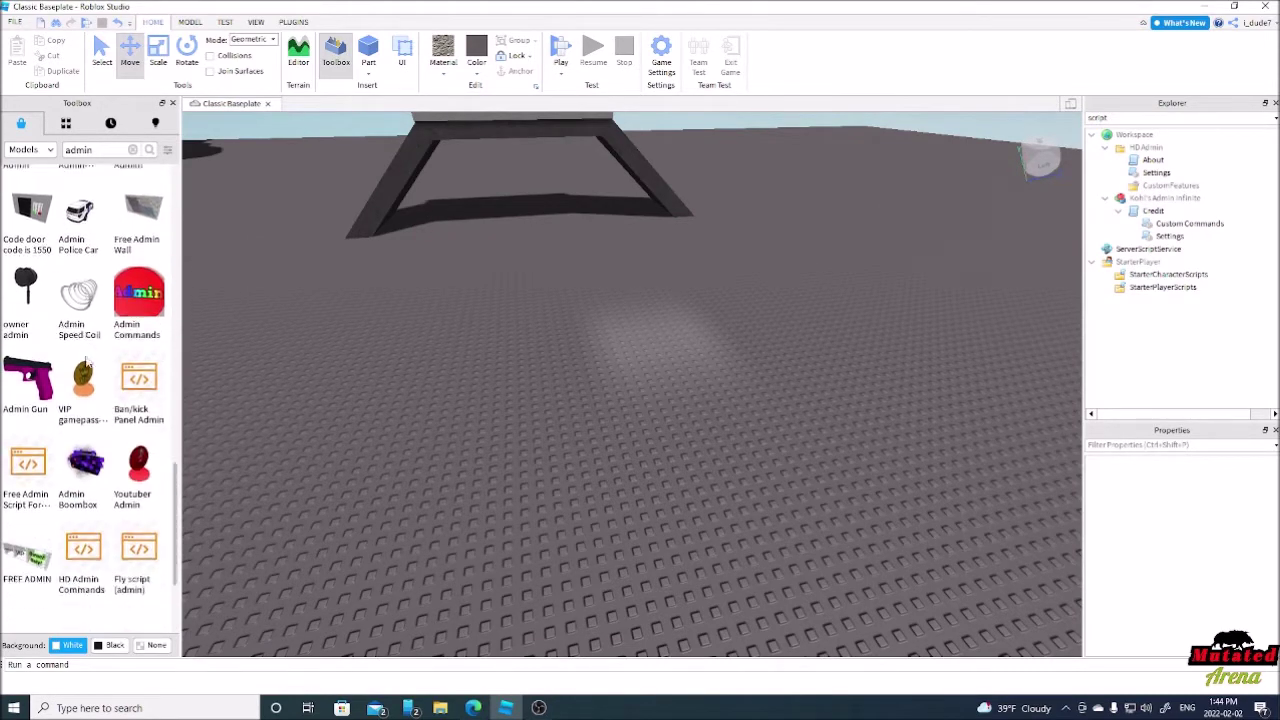
scroll(90, 373, down, 1)
scroll(90, 373, down, 7)
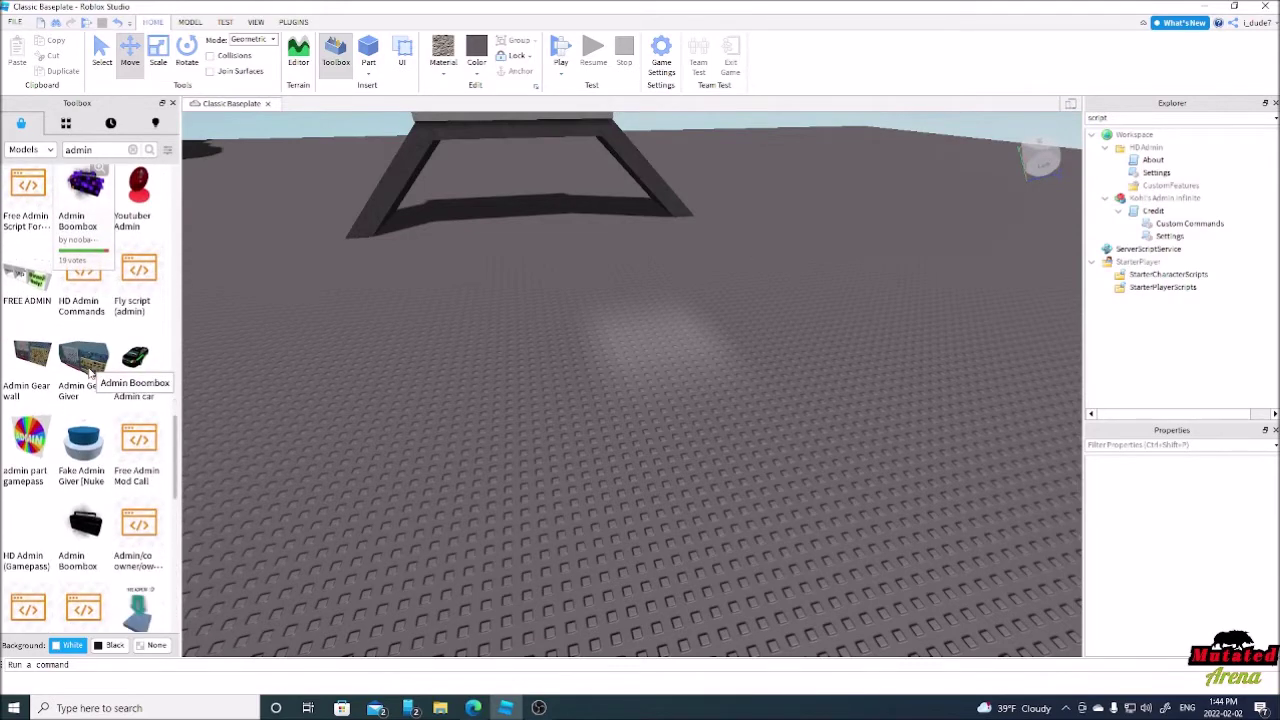
scroll(90, 373, up, 15)
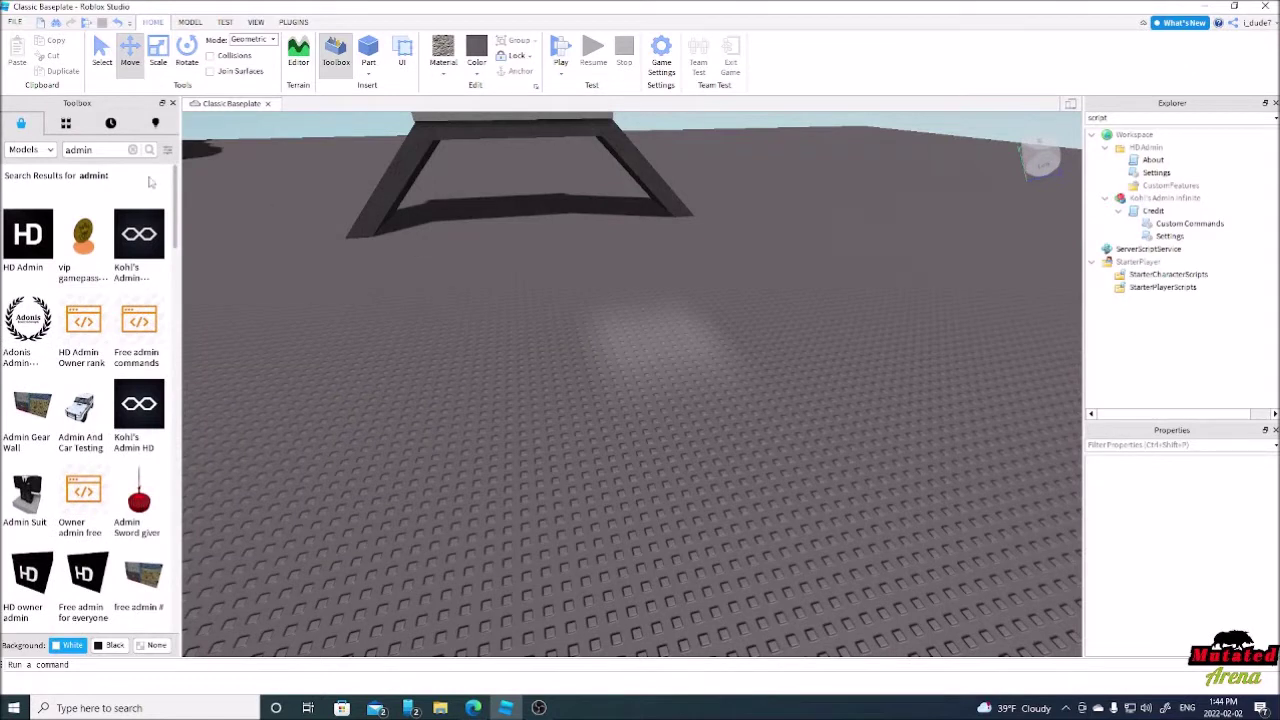
click(133, 149)
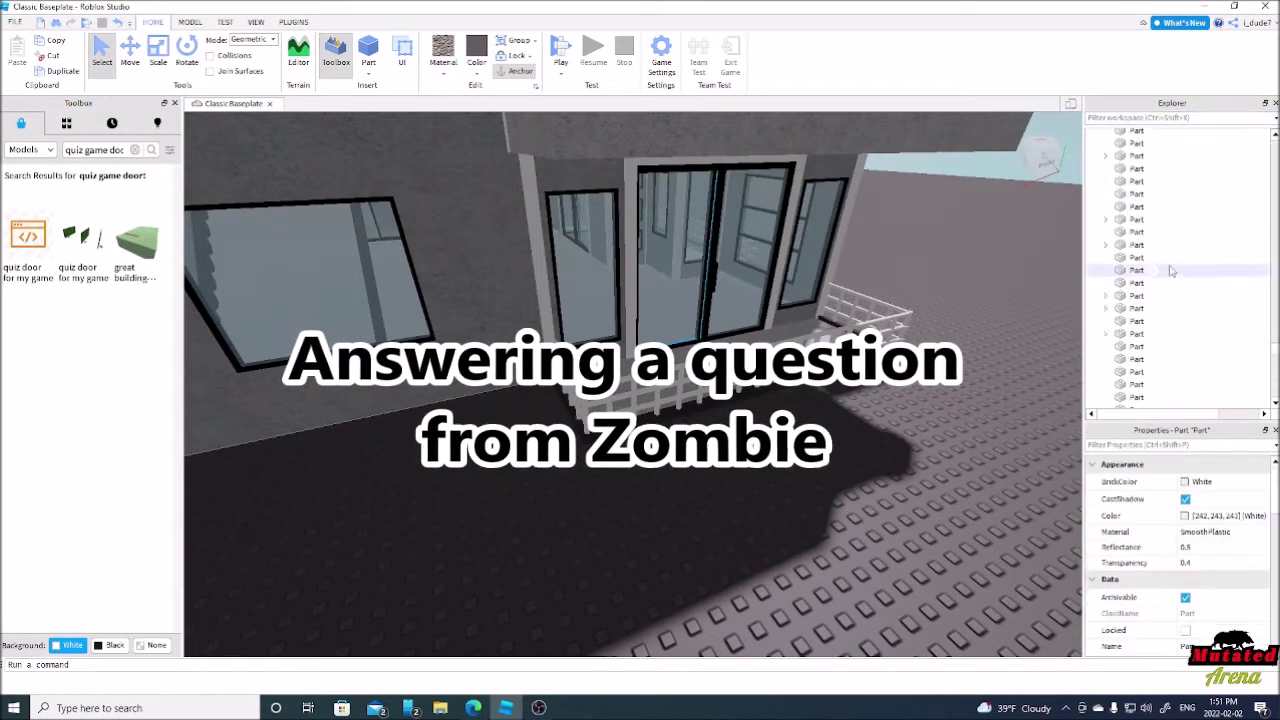
Look through the long list of individual parts belonging to the building with the glass doors.
scroll(1172, 271, up, 20)
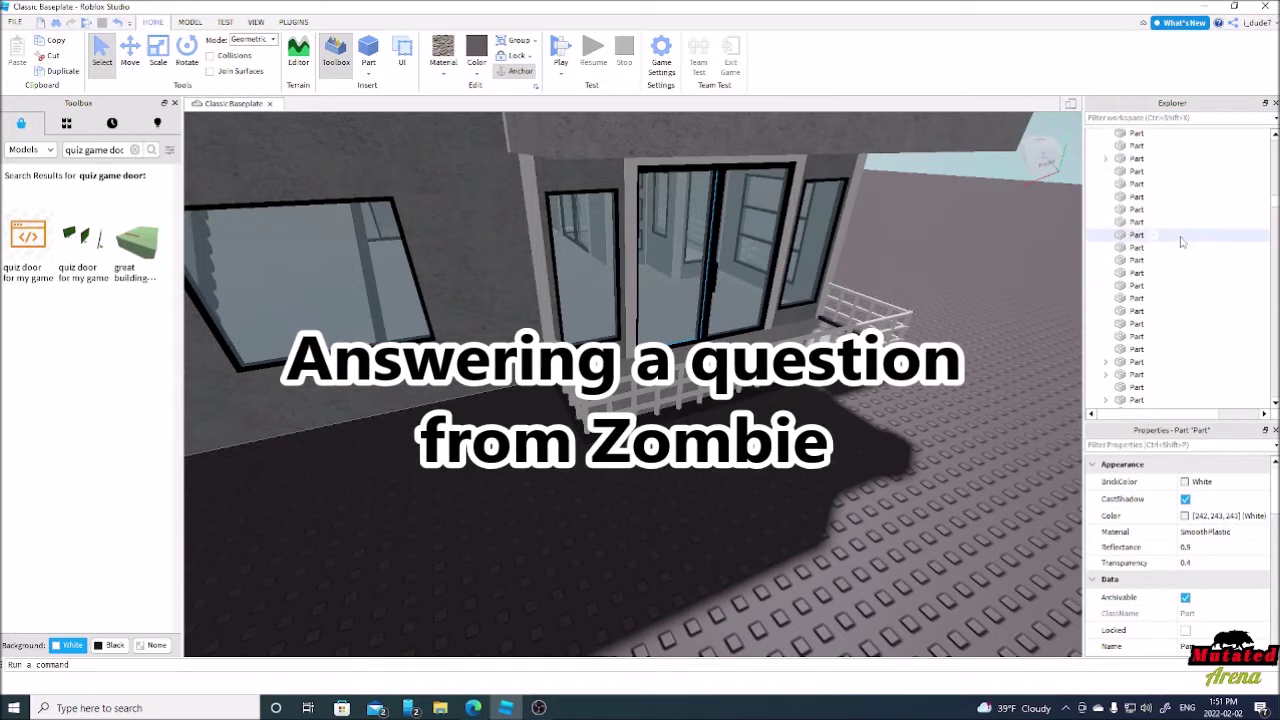
scroll(1180, 230, up, 3)
click(1155, 150)
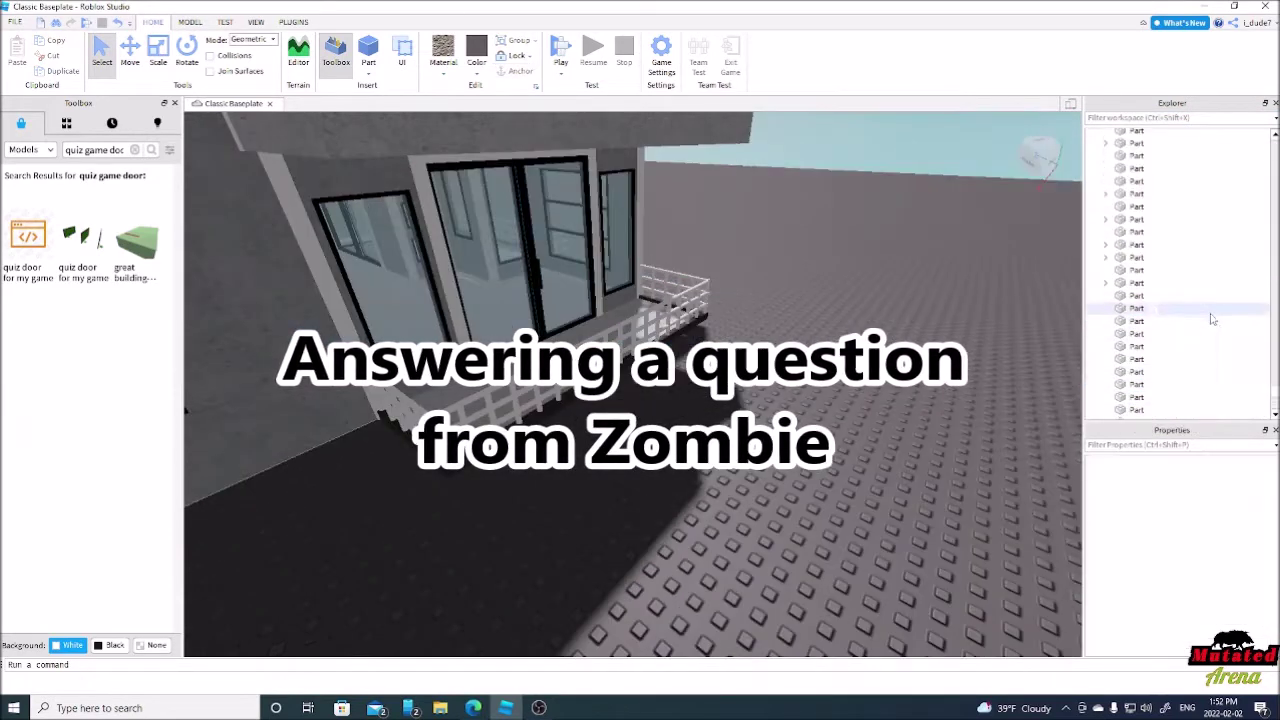
drag(1150, 165, 1139, 290)
scroll(1150, 320, down, 15)
double_click(1143, 295)
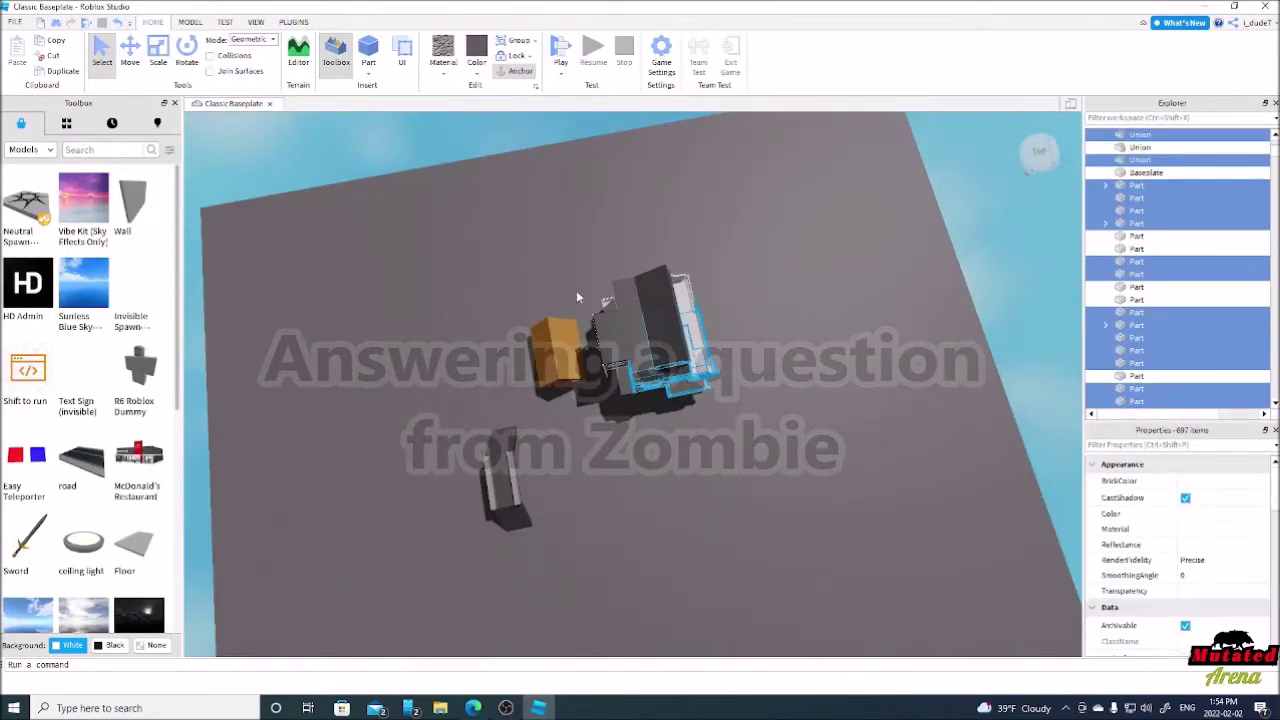
Delete the selected loose parts and unions that make up the large building.
key(Delete)
scroll(693, 342, up, 3)
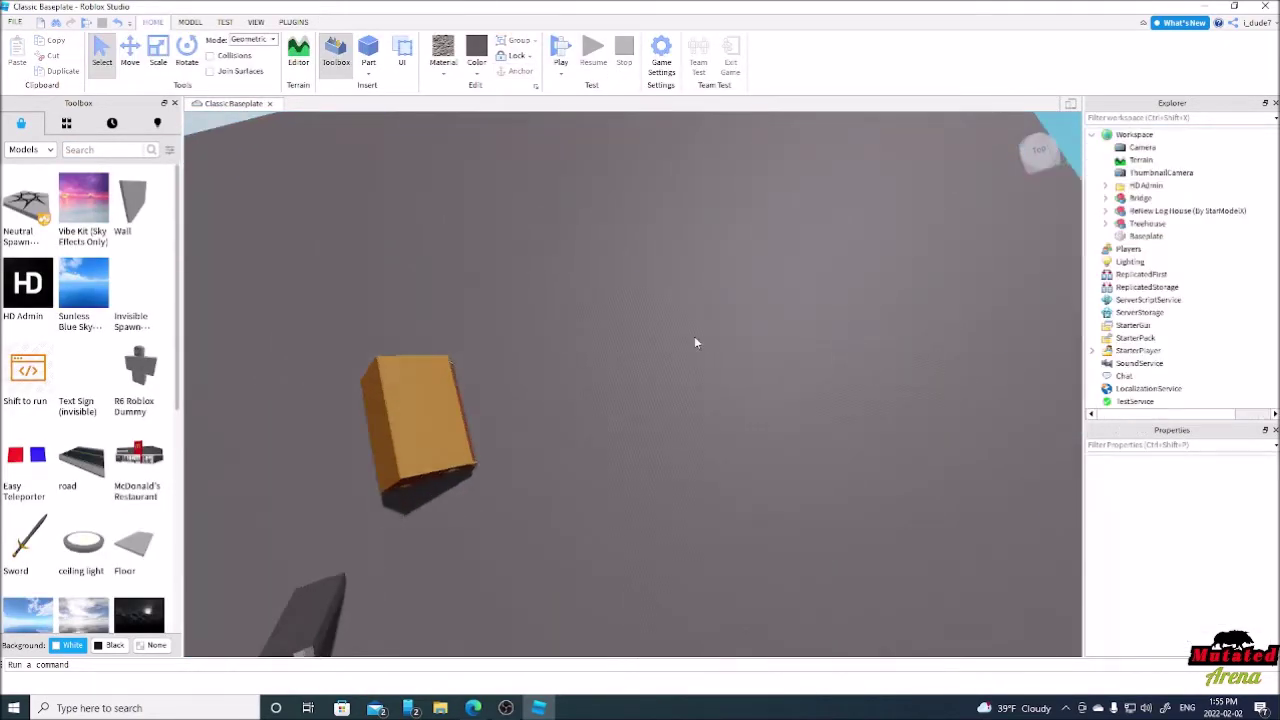
right_drag(694, 337, 695, 337)
scroll(706, 336, up, 5)
scroll(734, 377, up, 3)
Examine the bridge, log house and treehouse in the scene from several angles.
right_drag(771, 384, 952, 370)
key(a)
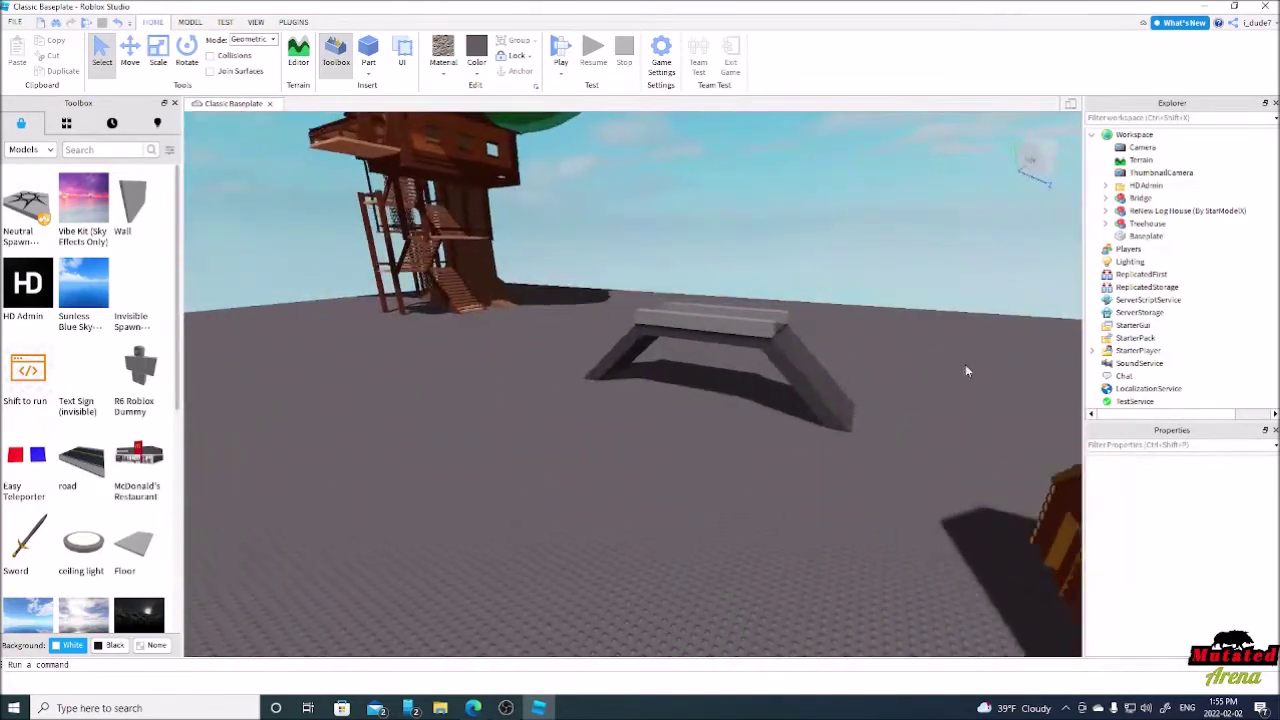
right_drag(914, 331, 881, 317)
key(w)
key(a)
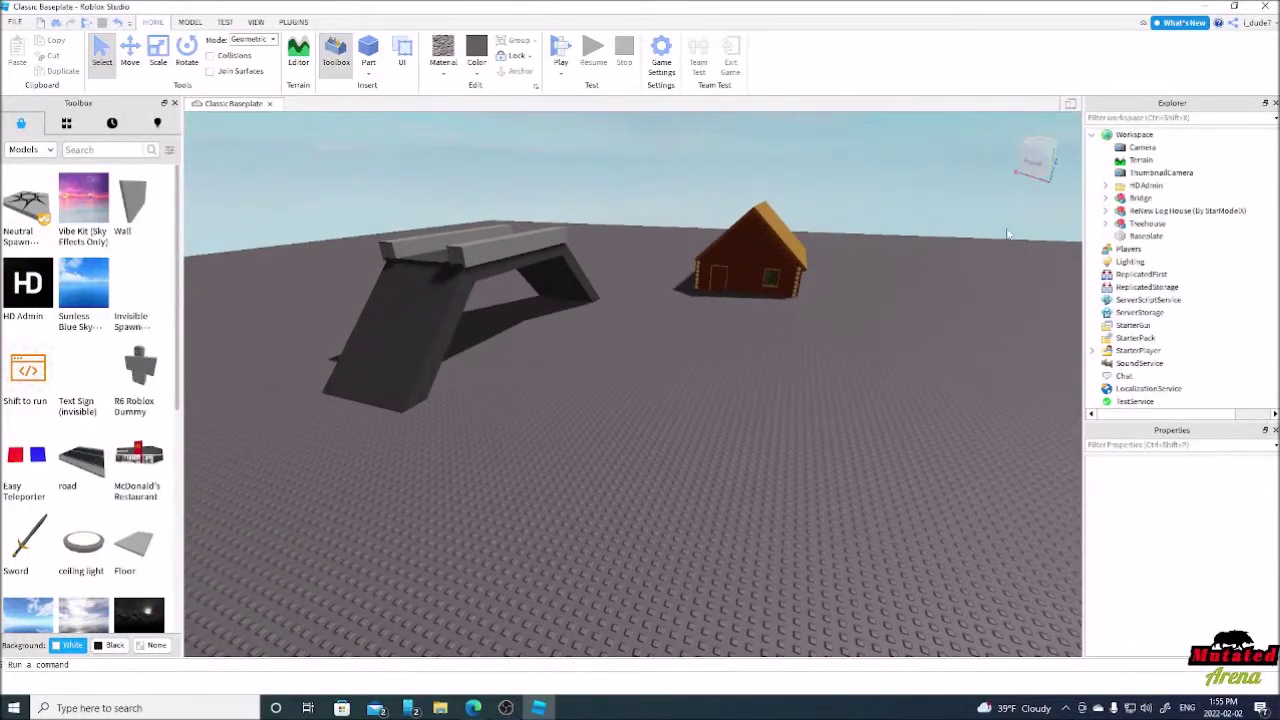
right_drag(798, 229, 980, 206)
key(w)
key(a)
key(w)
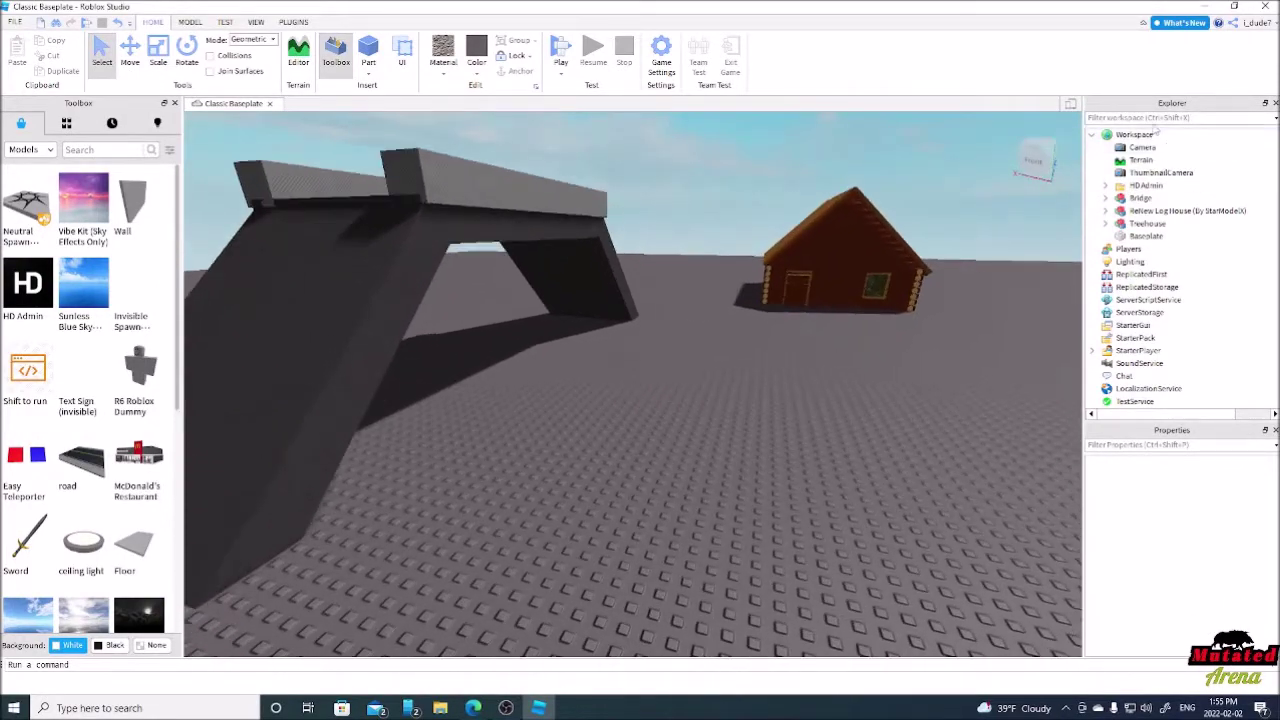
right_drag(847, 328, 811, 334)
key(s)
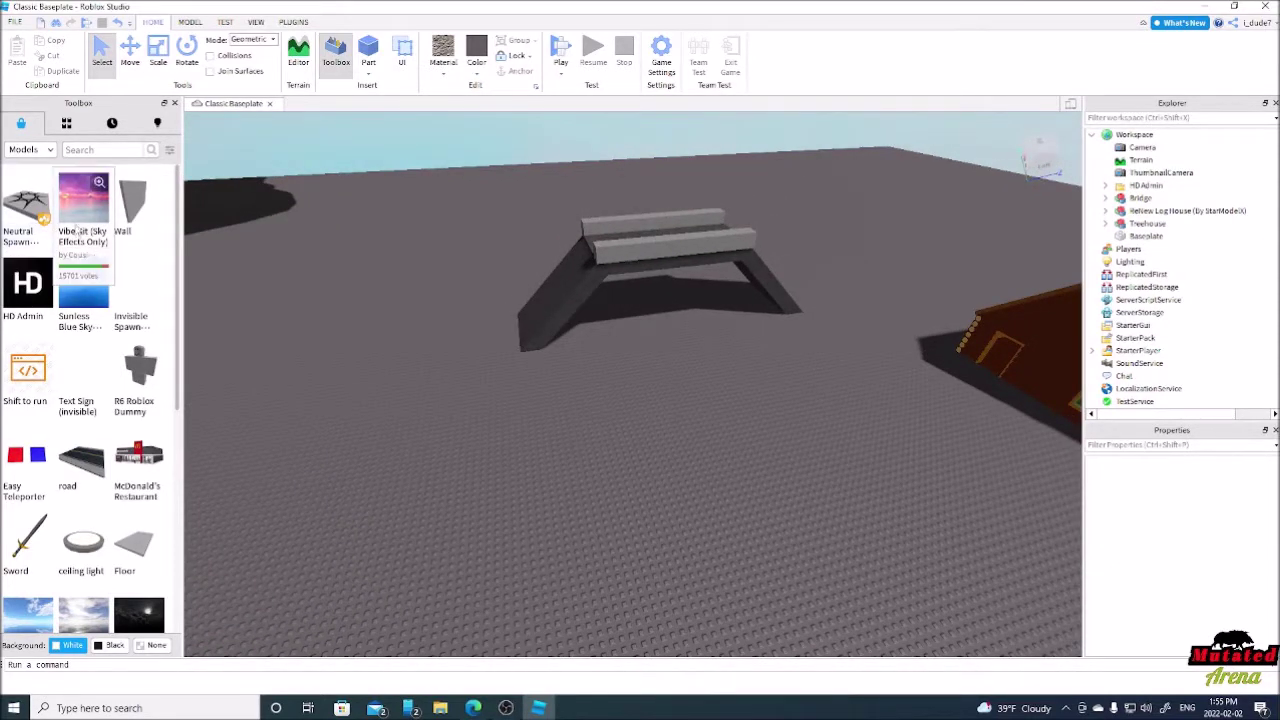
key(w)
right_drag(256, 274, 318, 262)
key(s)
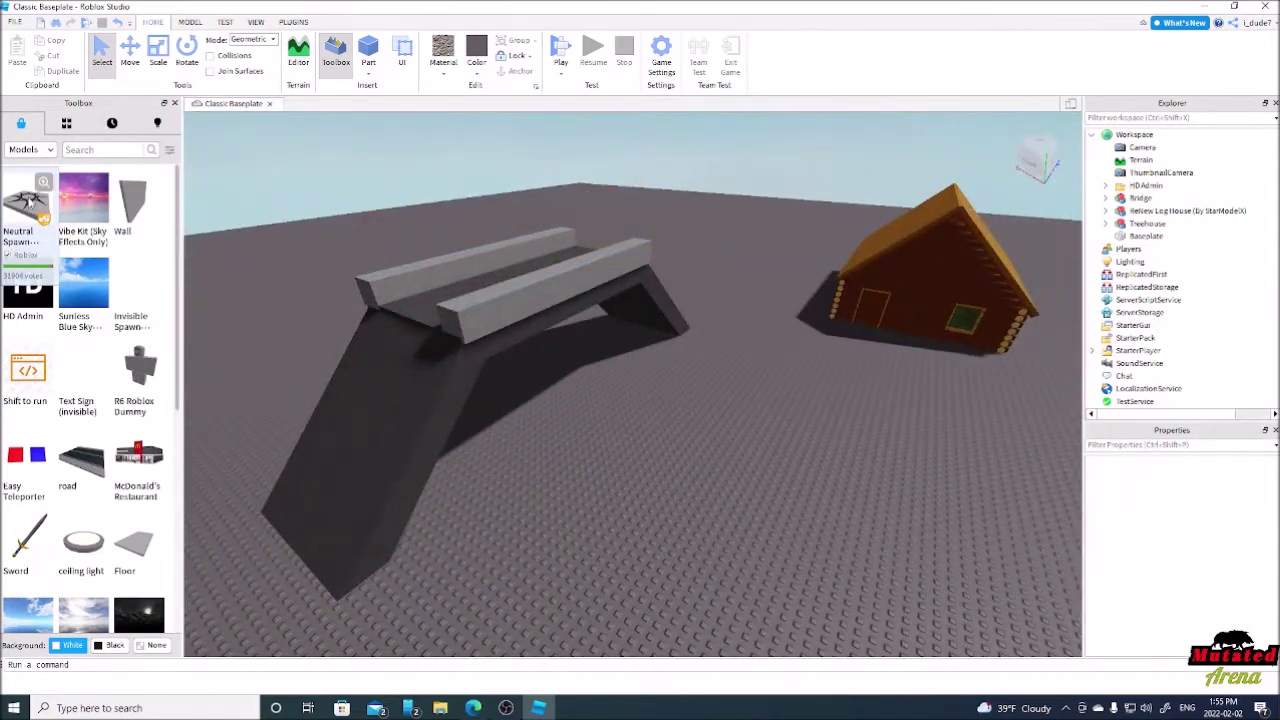
Insert a SpawnLocation into the Workspace, on the open ground in front of the log house.
key(d)
right_drag(520, 366, 519, 367)
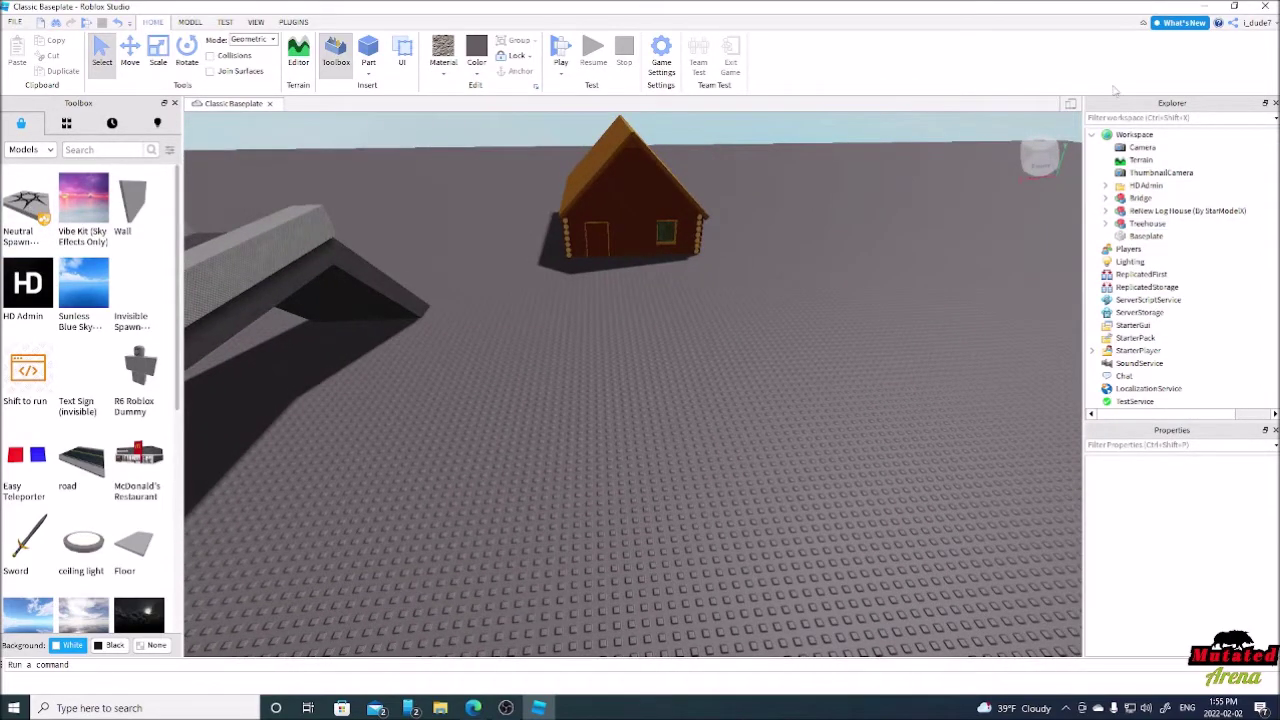
click(1162, 135)
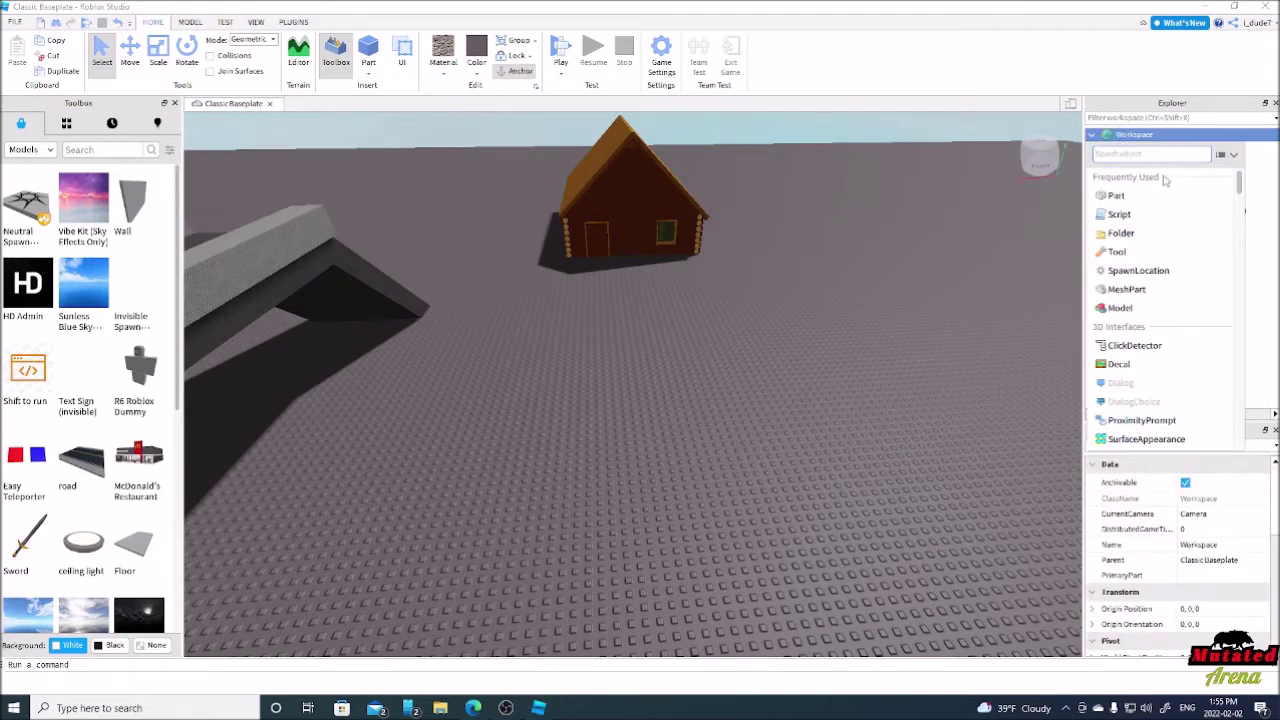
click(1183, 272)
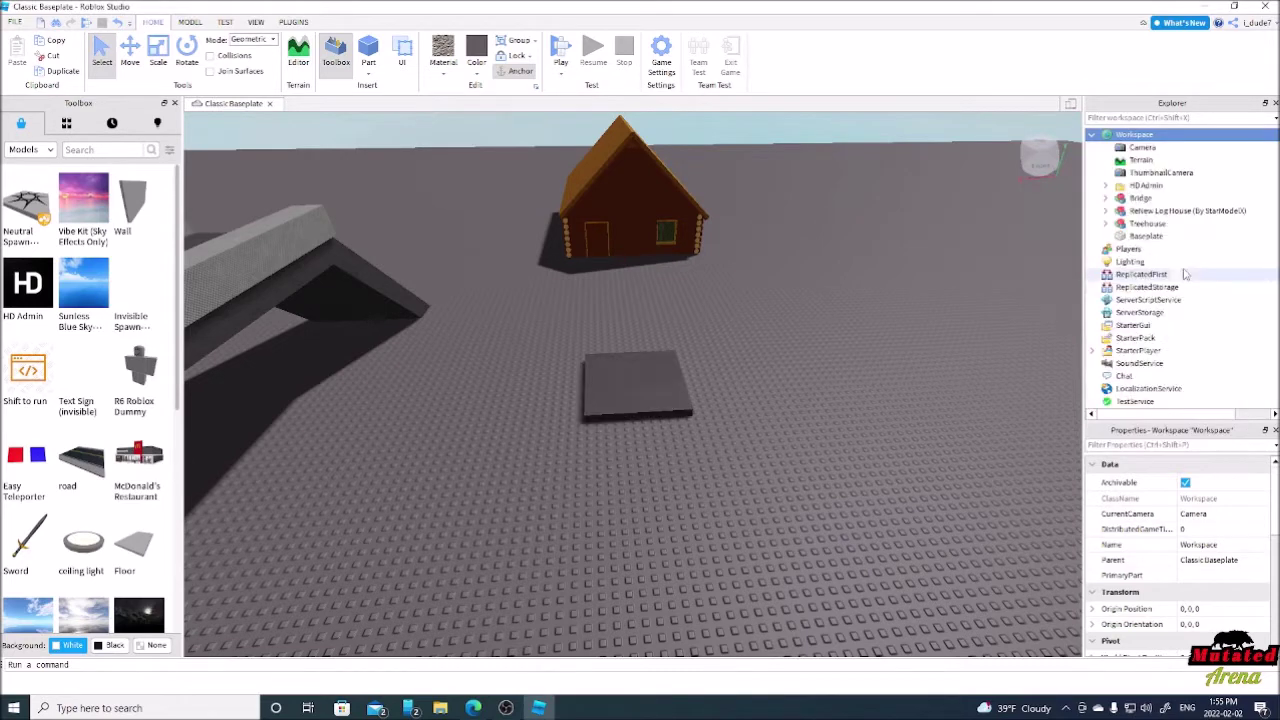
Give the spawn plate the Neon material and colour it Really red.
click(652, 397)
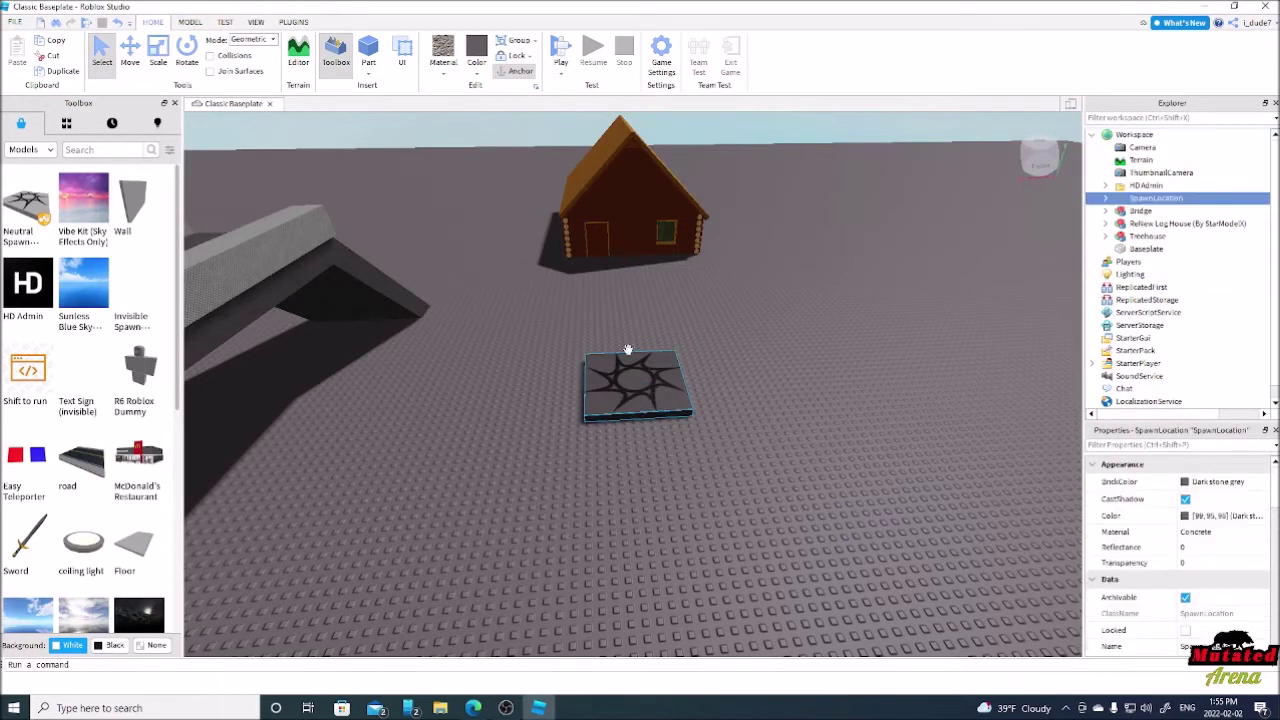
click(453, 70)
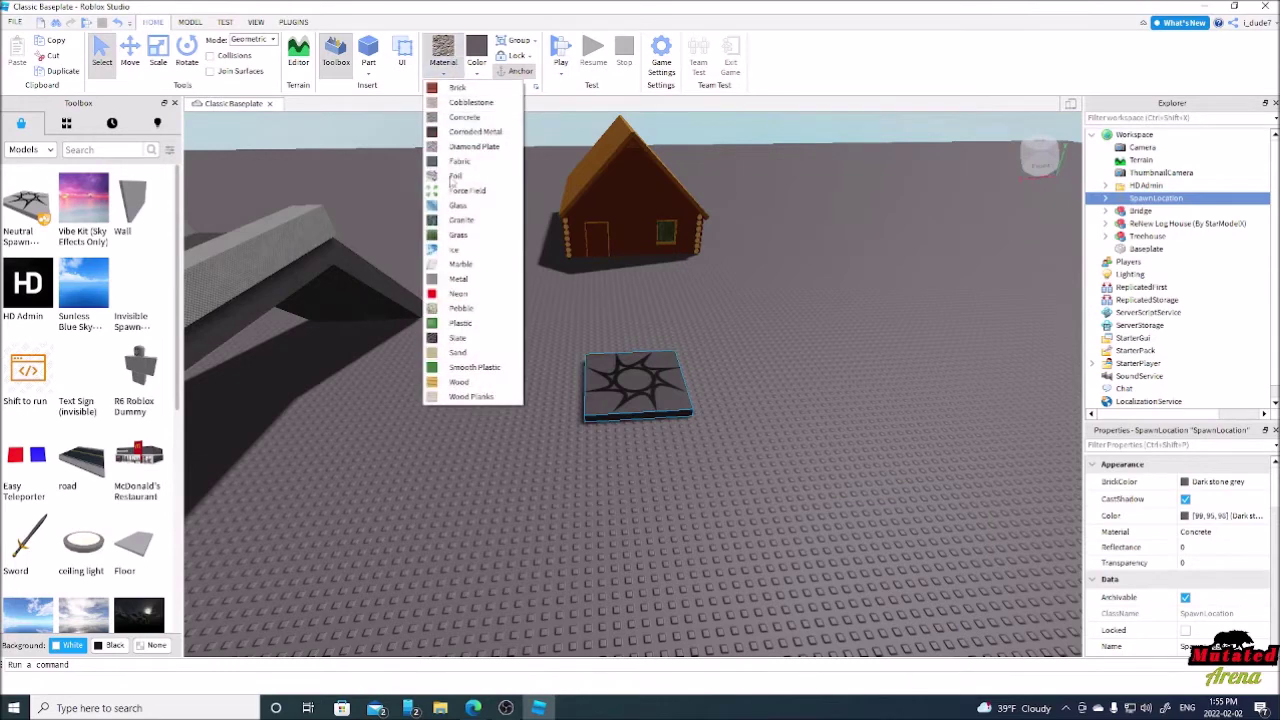
click(476, 368)
click(463, 72)
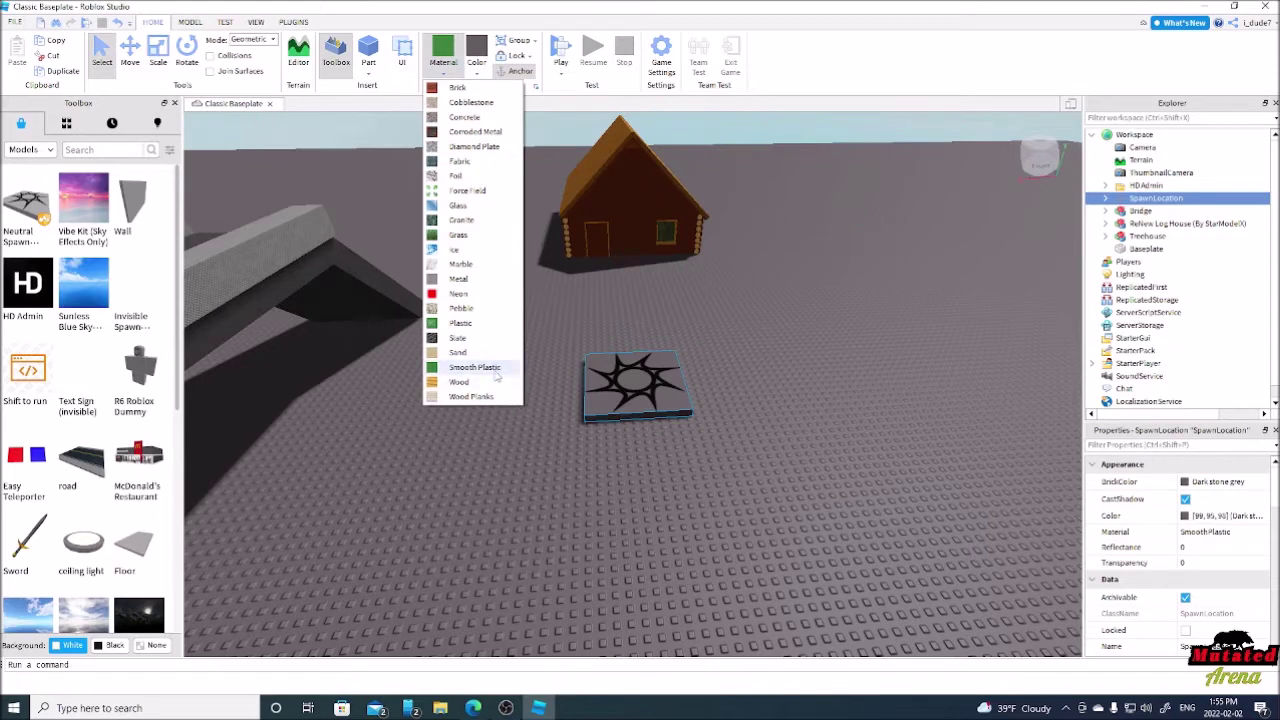
click(455, 293)
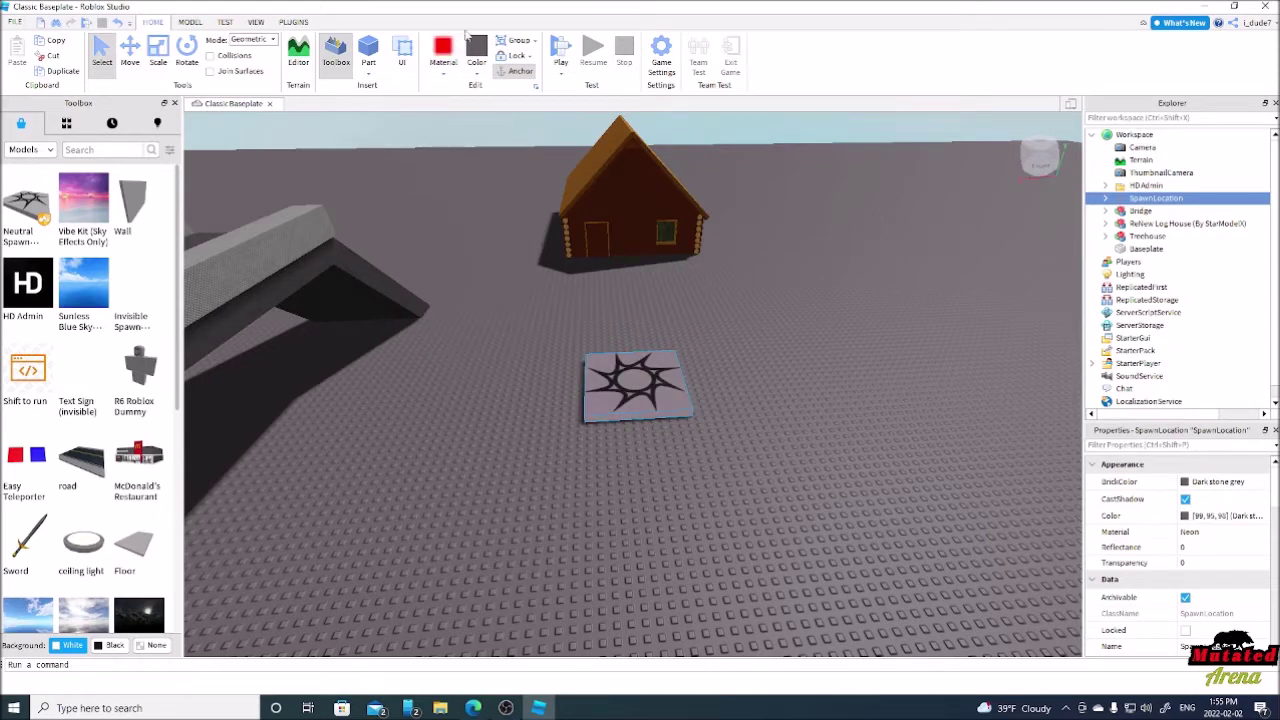
click(475, 72)
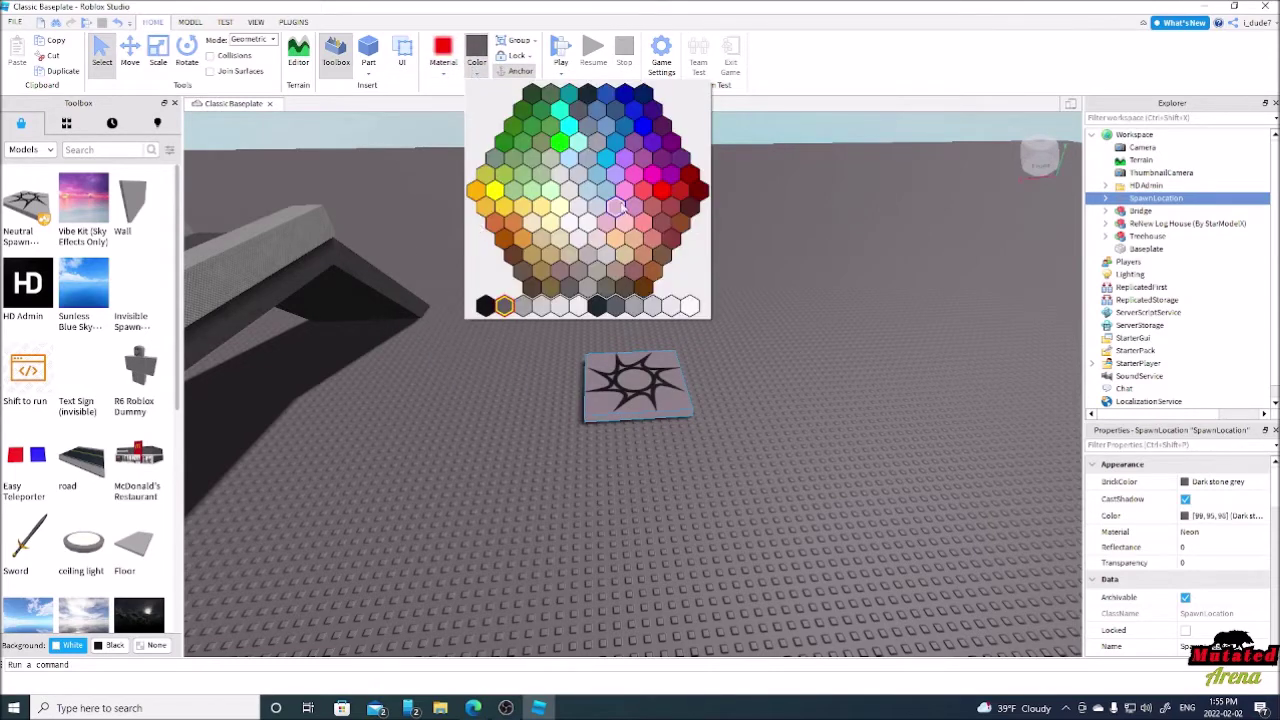
click(662, 191)
Move the red spawn plate sideways along the ground so it sits closer to the bridge.
click(667, 396)
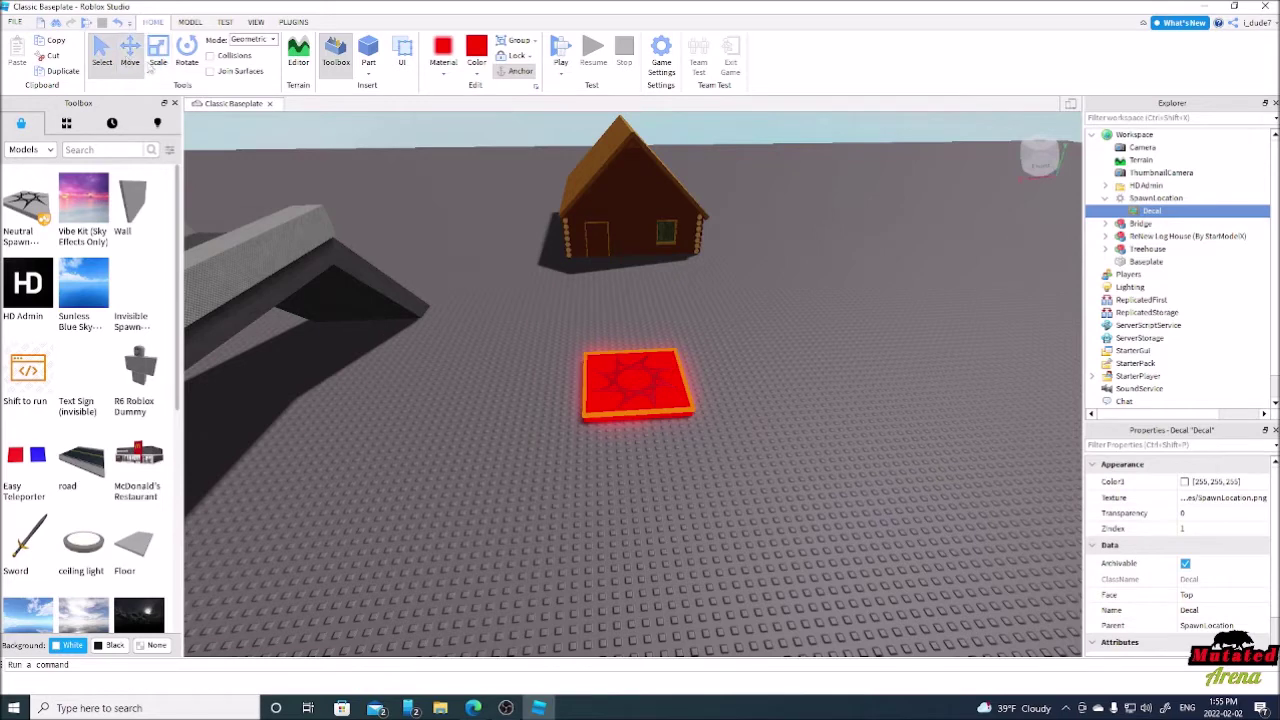
click(705, 391)
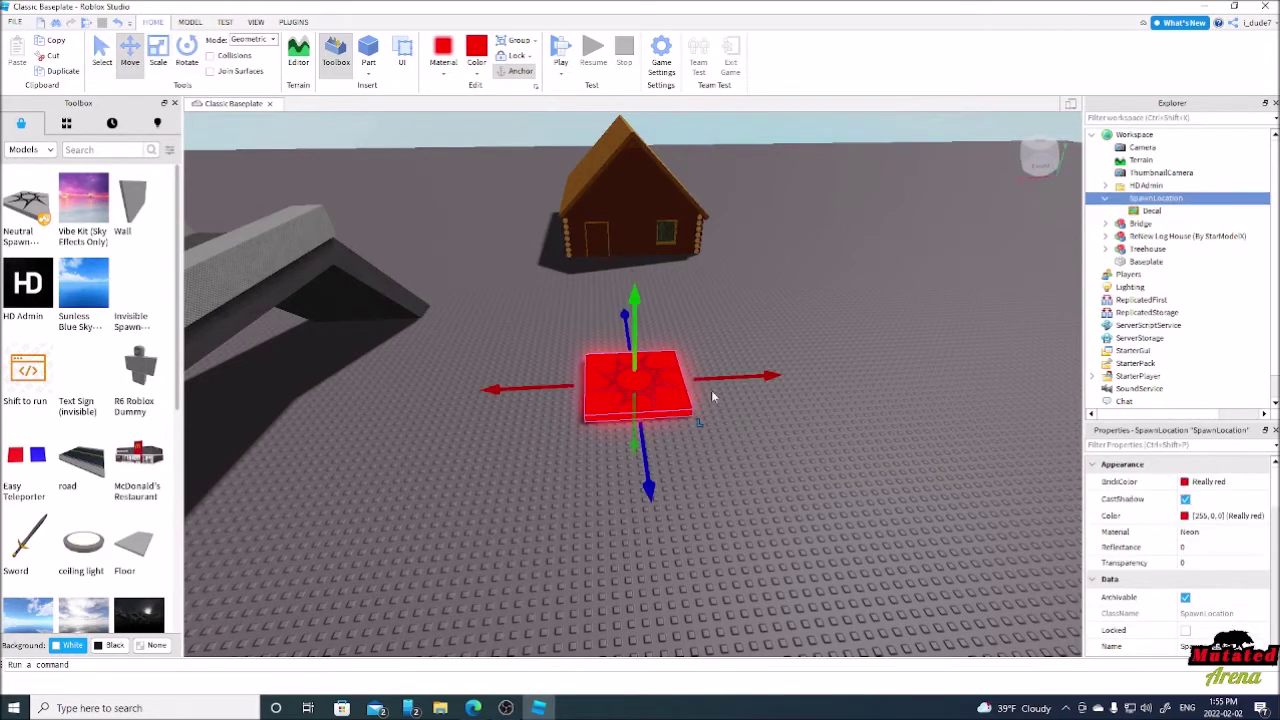
drag(774, 373, 544, 359)
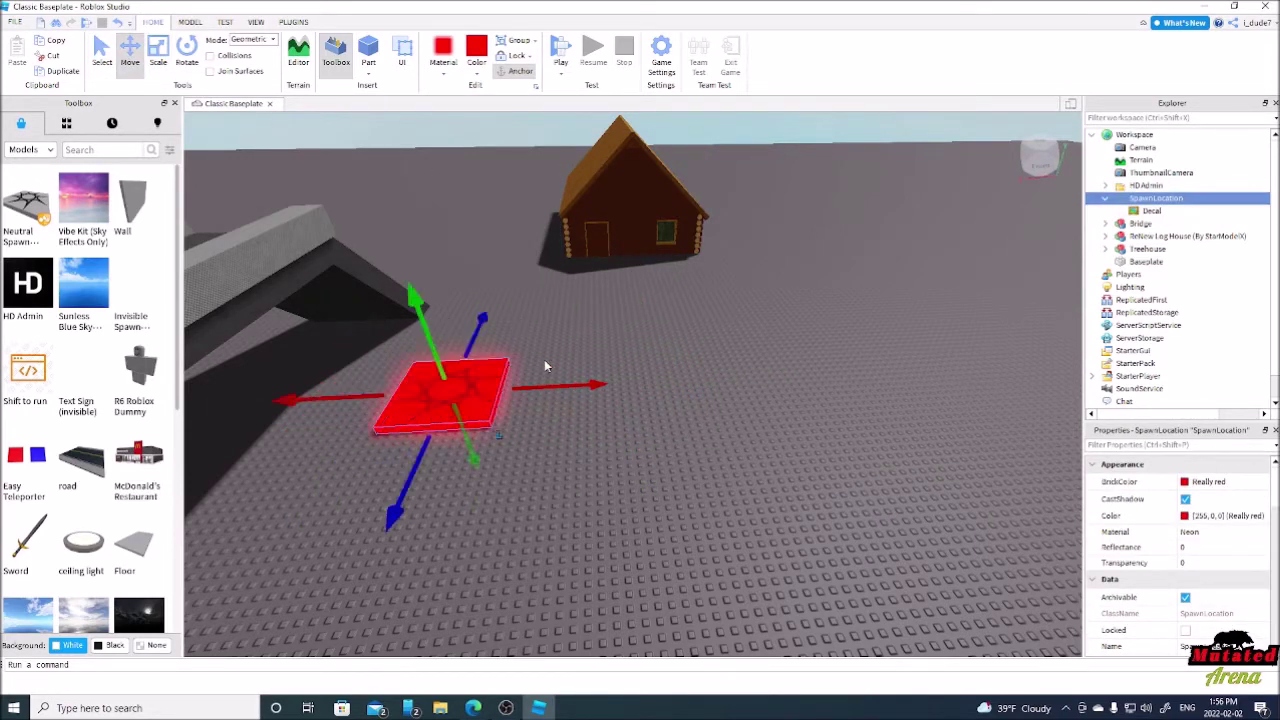
Duplicate the red spawn plate twice and place the copies in a row beside the first, heading away from the bridge.
right_click(483, 375)
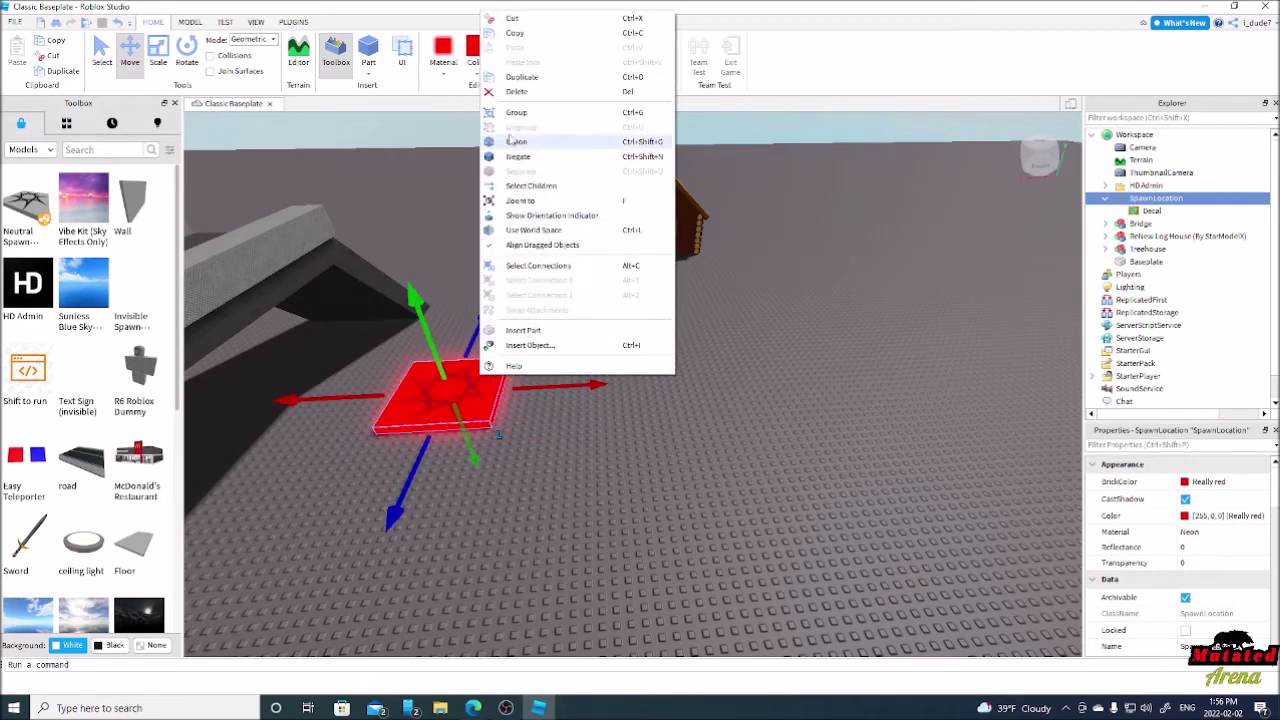
click(521, 81)
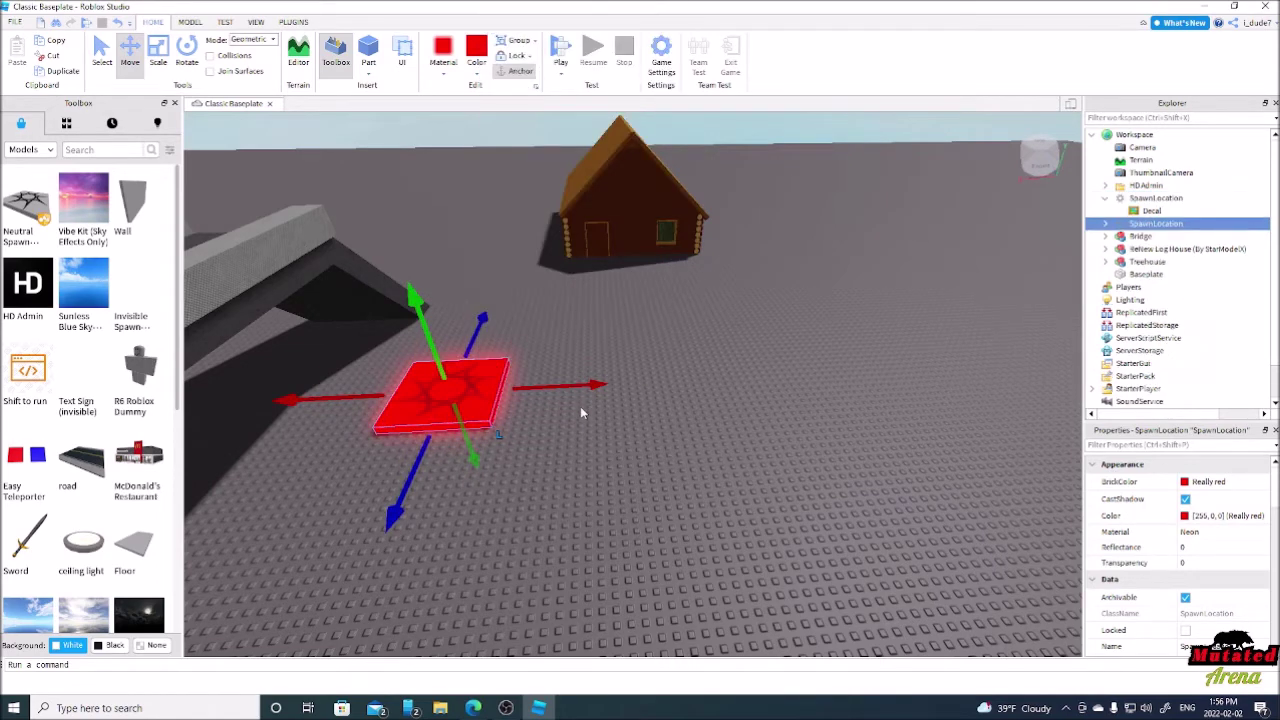
drag(580, 389, 692, 383)
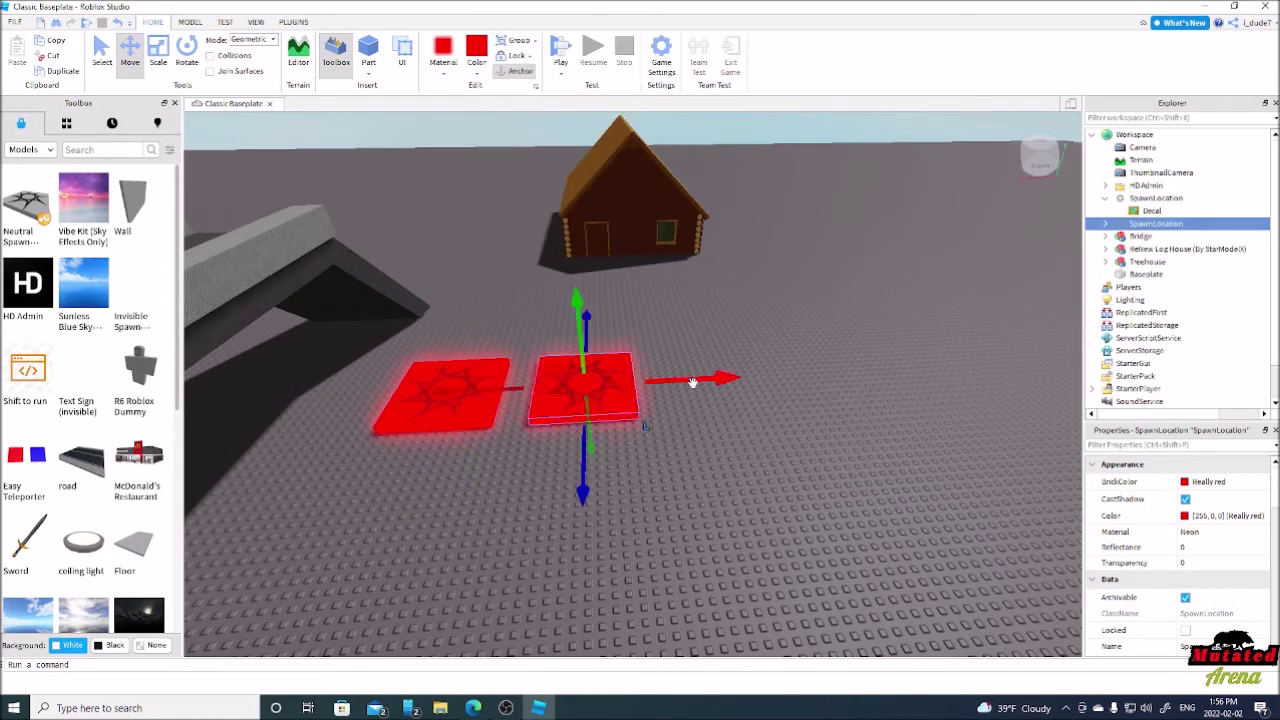
right_click(596, 400)
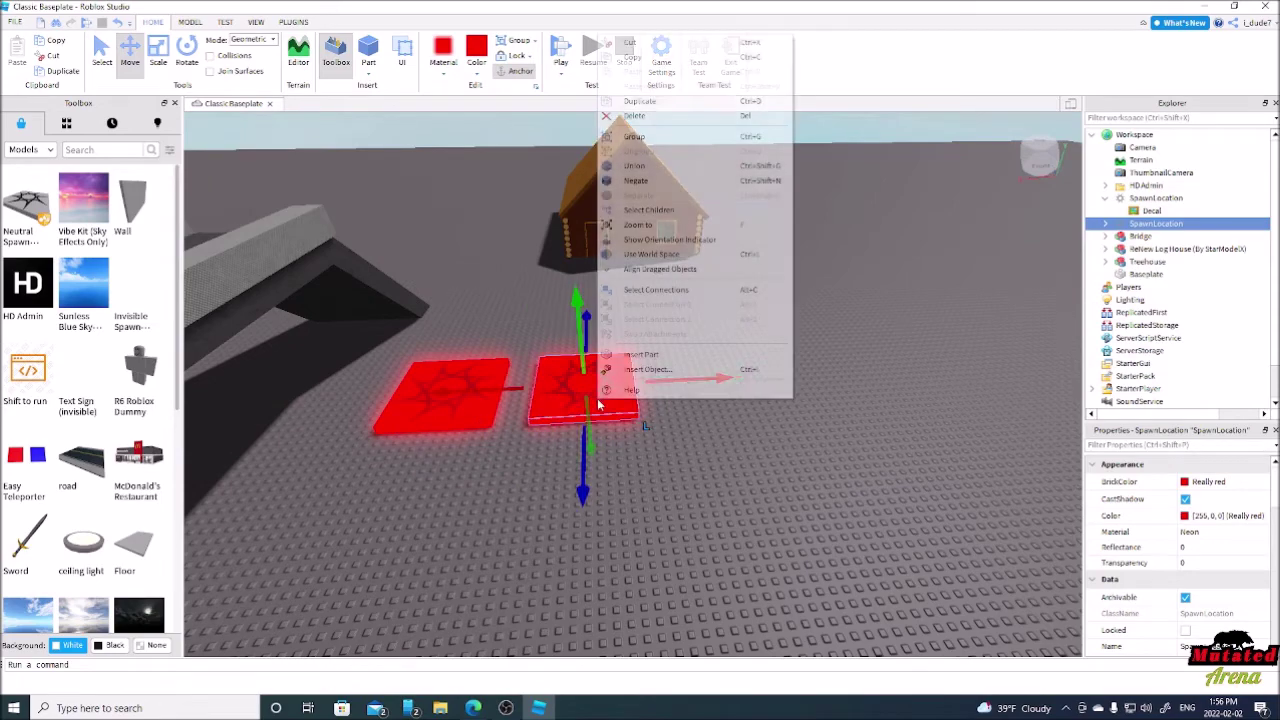
click(671, 106)
drag(671, 375, 822, 372)
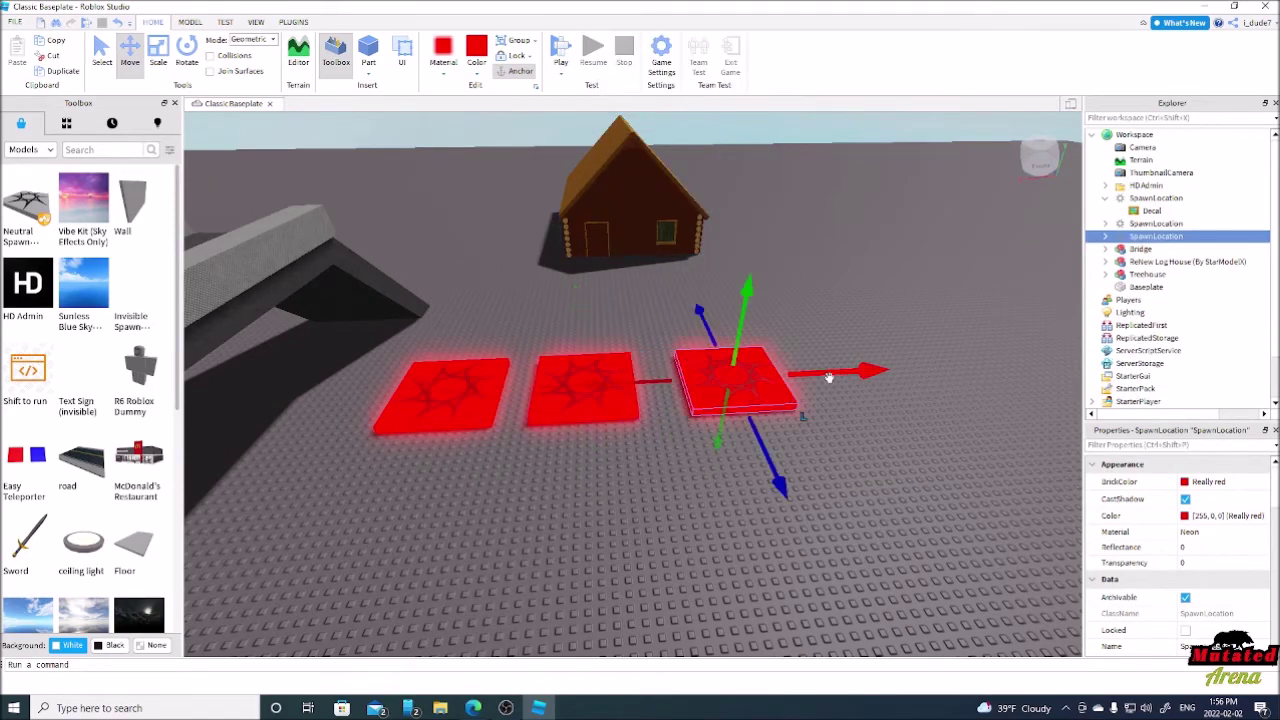
click(881, 473)
Examine the row of red spawn plates together with the bridge and log house from close up and farther away.
right_drag(881, 473, 864, 450)
key(w)
key(w)
key(a)
right_drag(608, 473, 675, 528)
key(w)
key(w)
key(s)
key(w)
key(s)
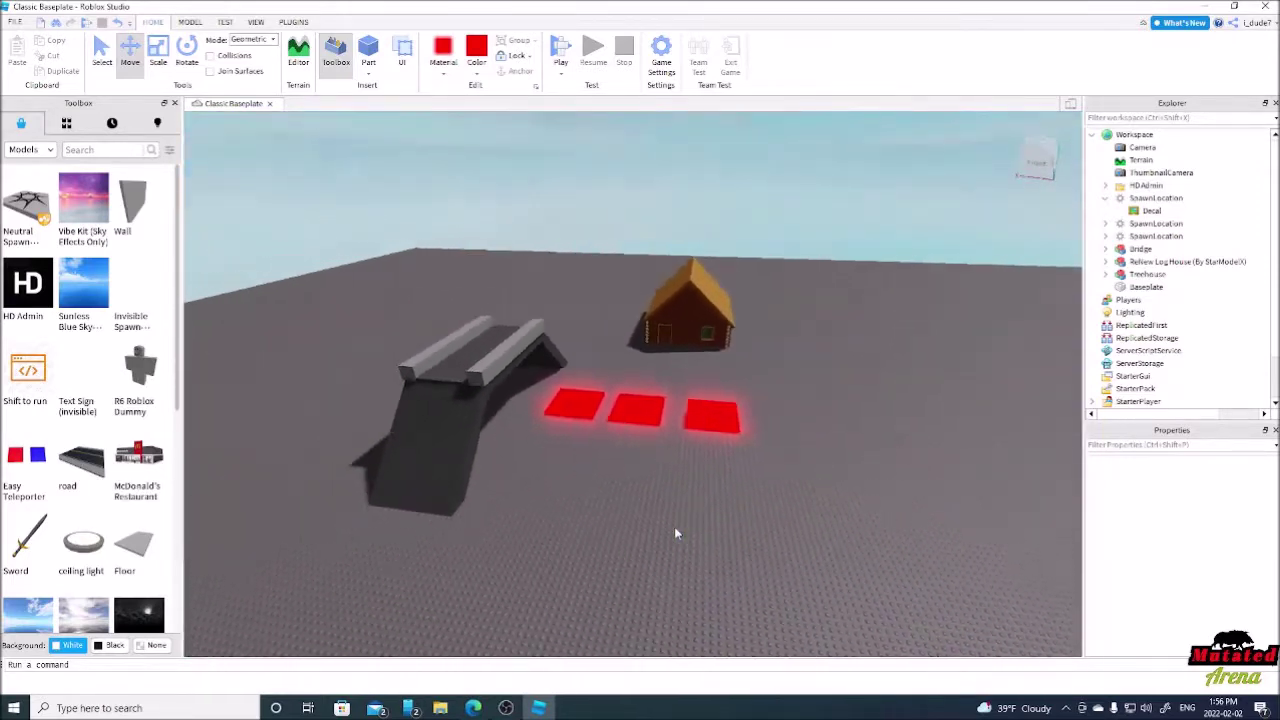
Add a ready-made cloudy blue sky from the model library and look at it from several angles.
scroll(117, 497, down, 4)
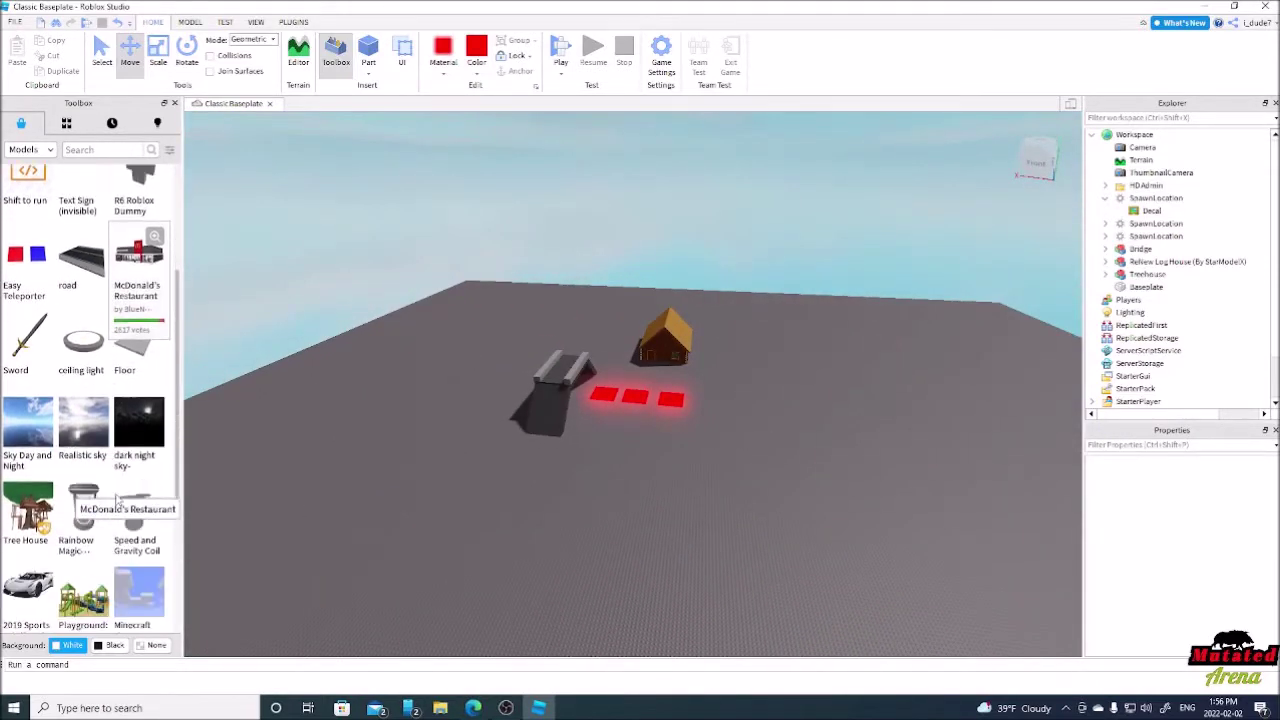
scroll(117, 497, down, 15)
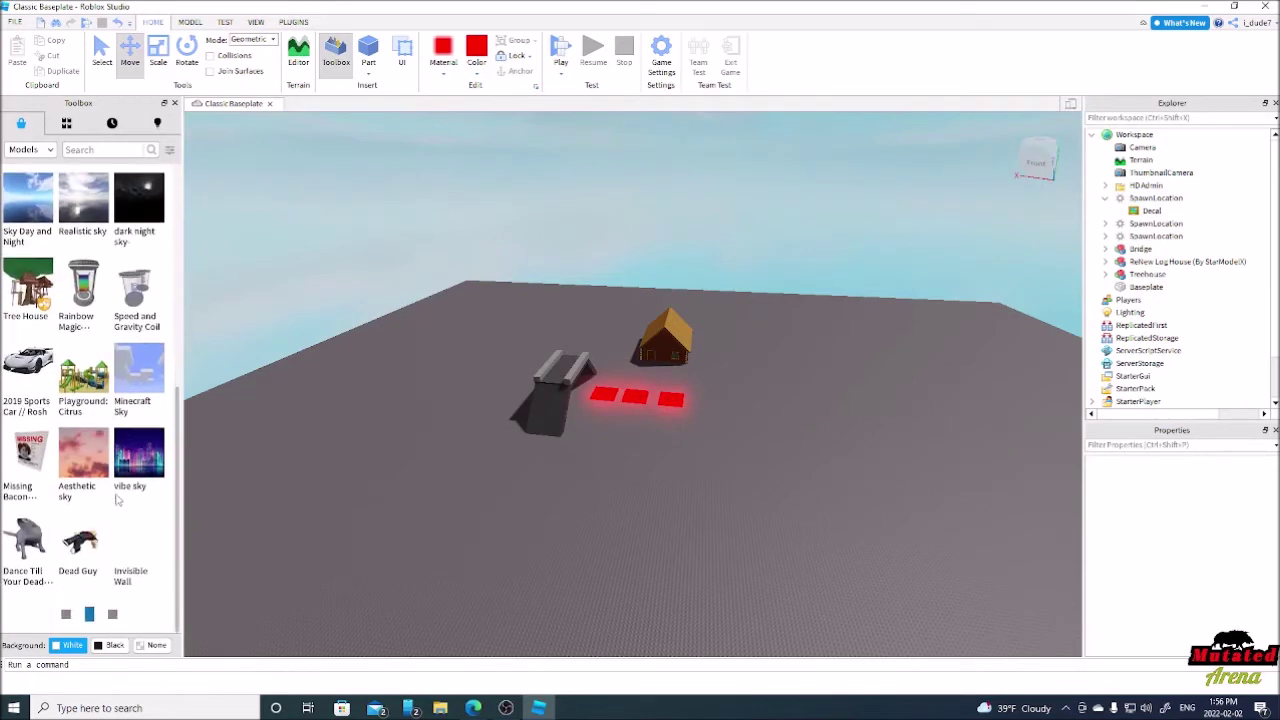
scroll(117, 497, down, 2)
right_drag(444, 489, 460, 547)
scroll(460, 547, down, 3)
scroll(22, 416, up, 12)
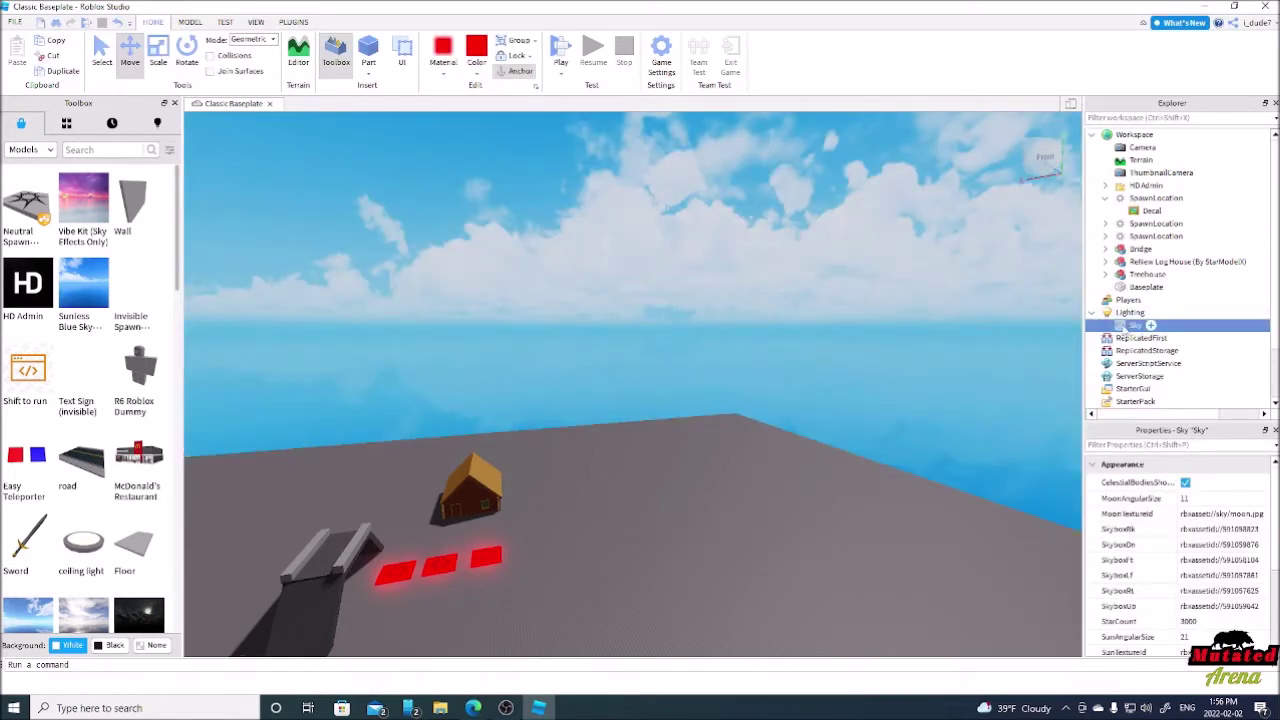
scroll(1150, 545, down, 3)
scroll(1150, 548, up, 3)
right_drag(851, 502, 851, 502)
right_drag(977, 373, 977, 373)
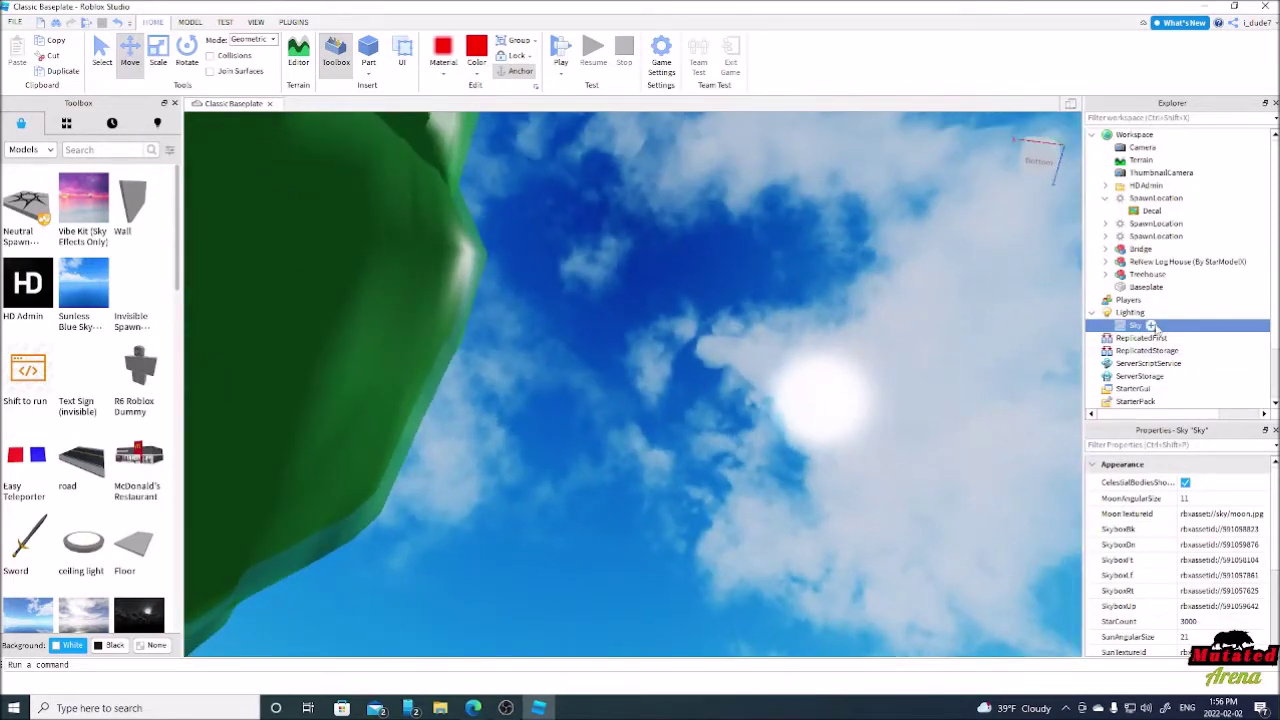
Delete the cloudy blue Sky object from Lighting.
right_click(1152, 326)
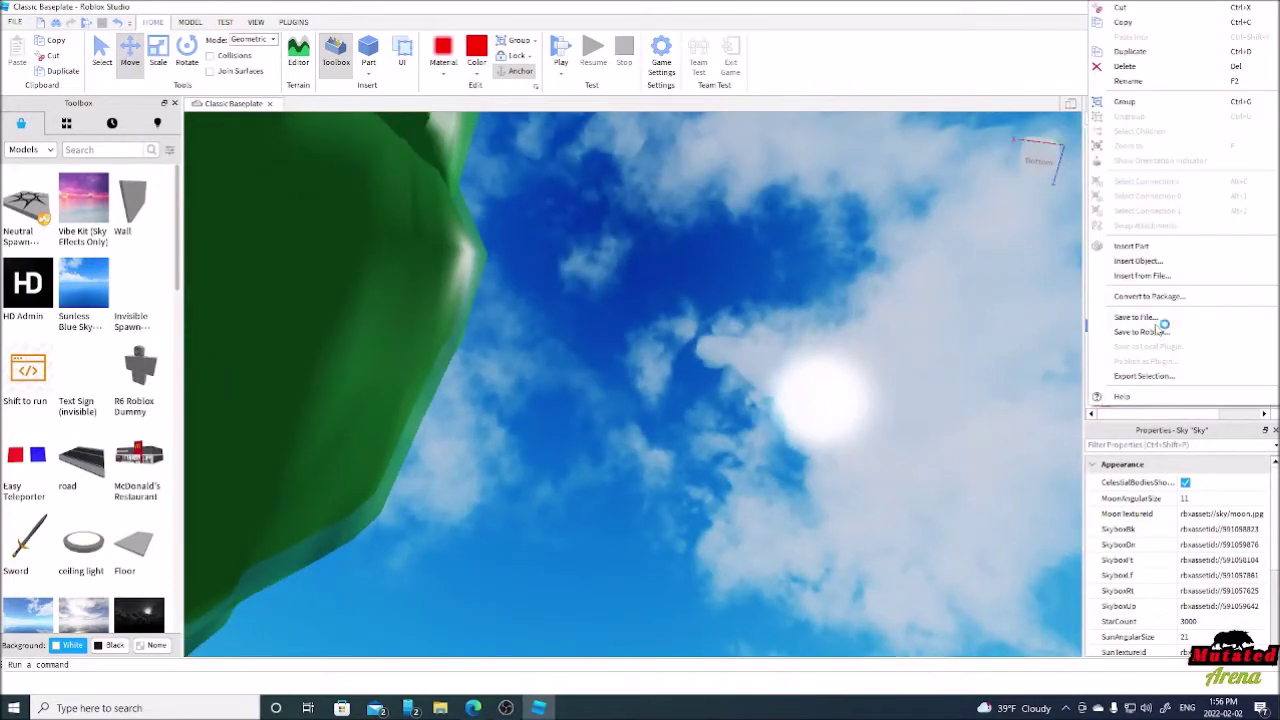
click(1125, 66)
right_drag(960, 368, 960, 368)
Add the ready-made "vibe sky" to the place and look around the scene with it.
scroll(147, 515, down, 10)
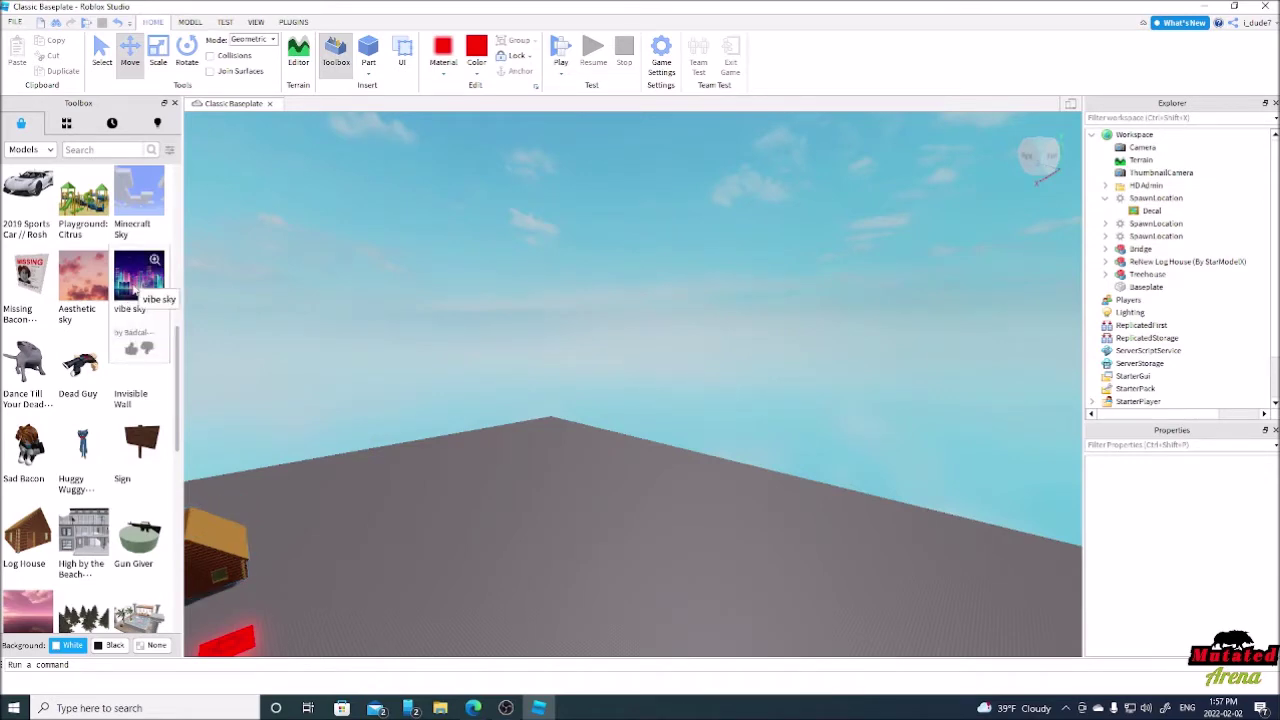
drag(578, 305, 576, 301)
right_drag(661, 375, 711, 322)
right_drag(716, 416, 719, 450)
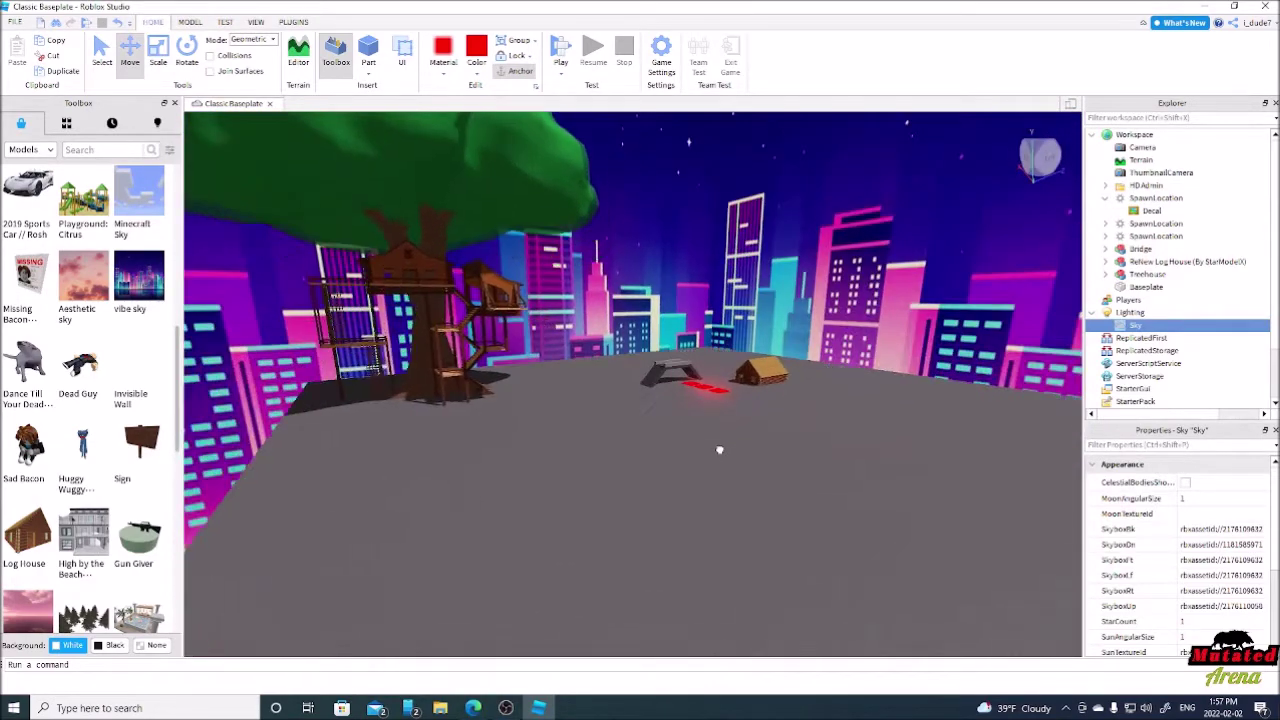
key(w)
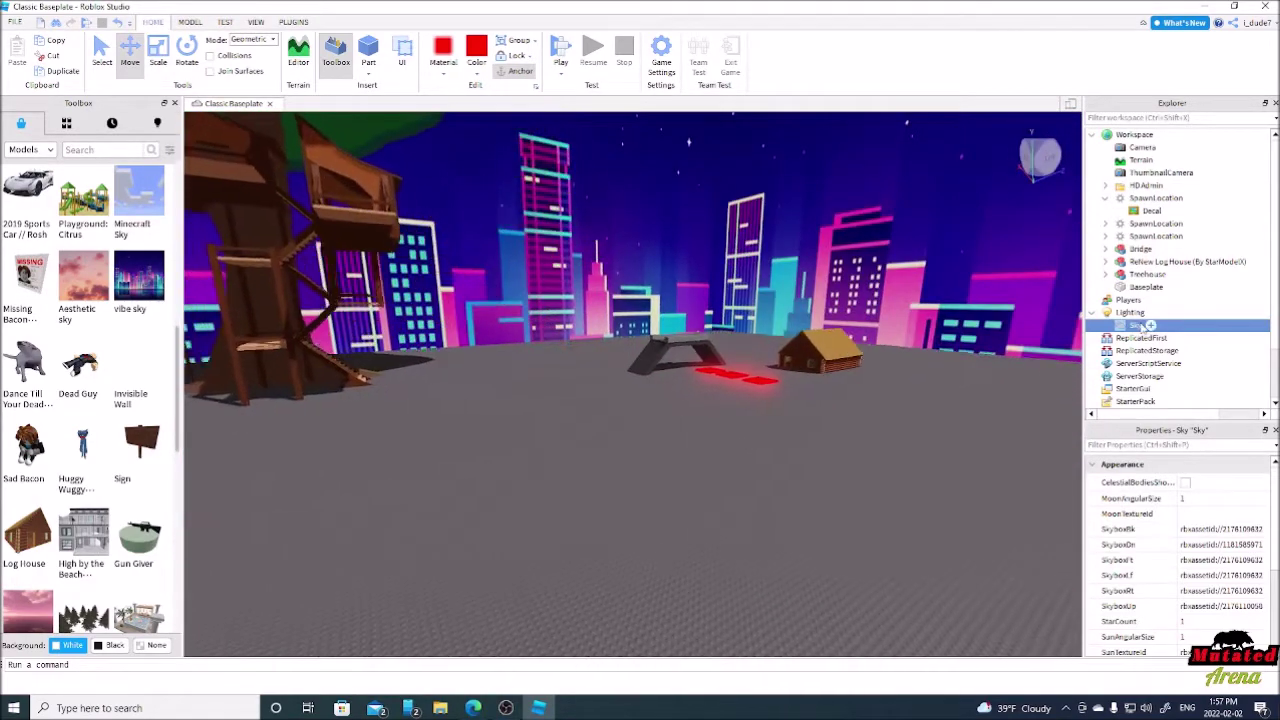
Set the ClockTime of Lighting to 17.4 and check the evening light on the bridge and log house.
click(1150, 313)
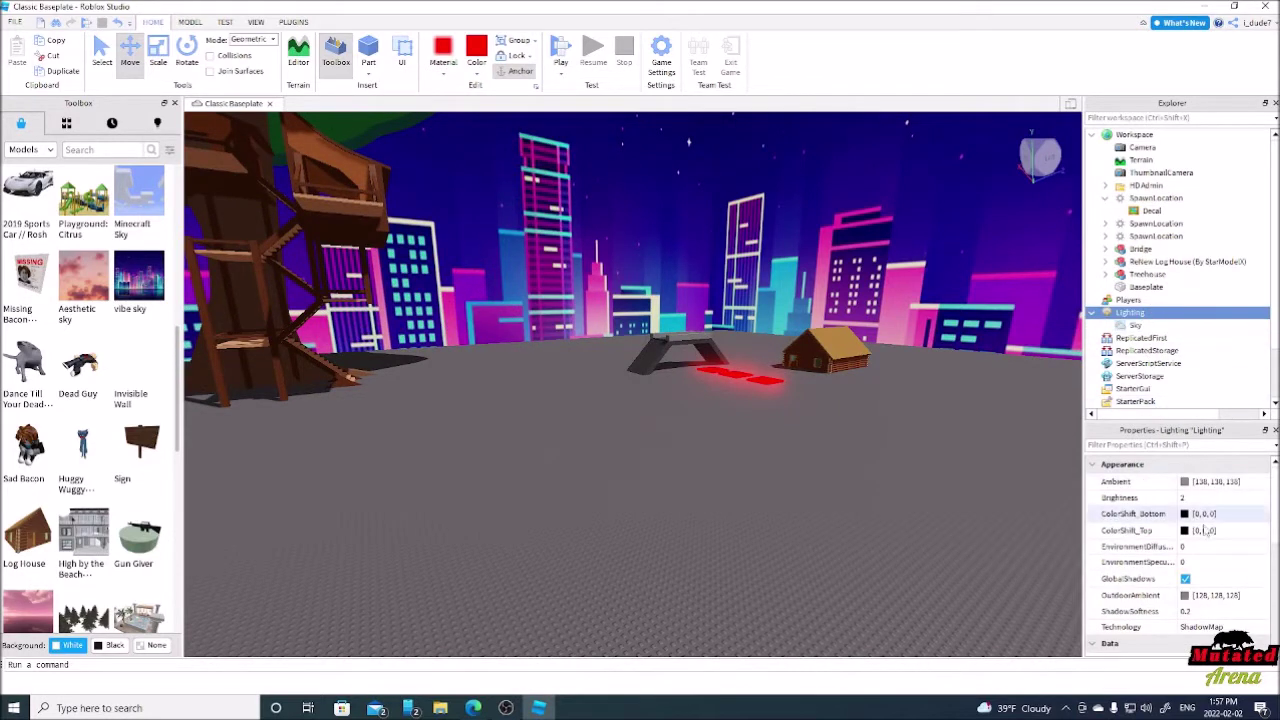
scroll(1211, 563, down, 3)
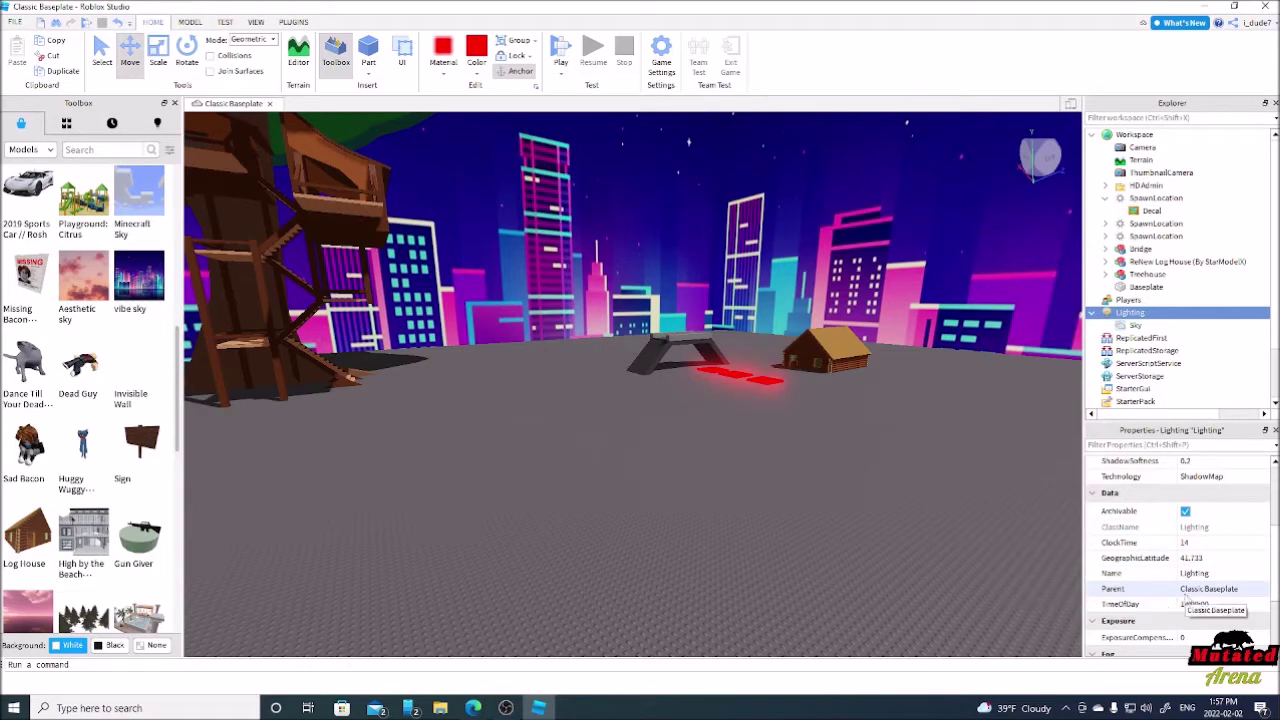
click(1212, 543)
mouse_move(1250, 548)
mouse_down()
mouse_move(1272, 545)
mouse_move(1257, 553)
mouse_up()
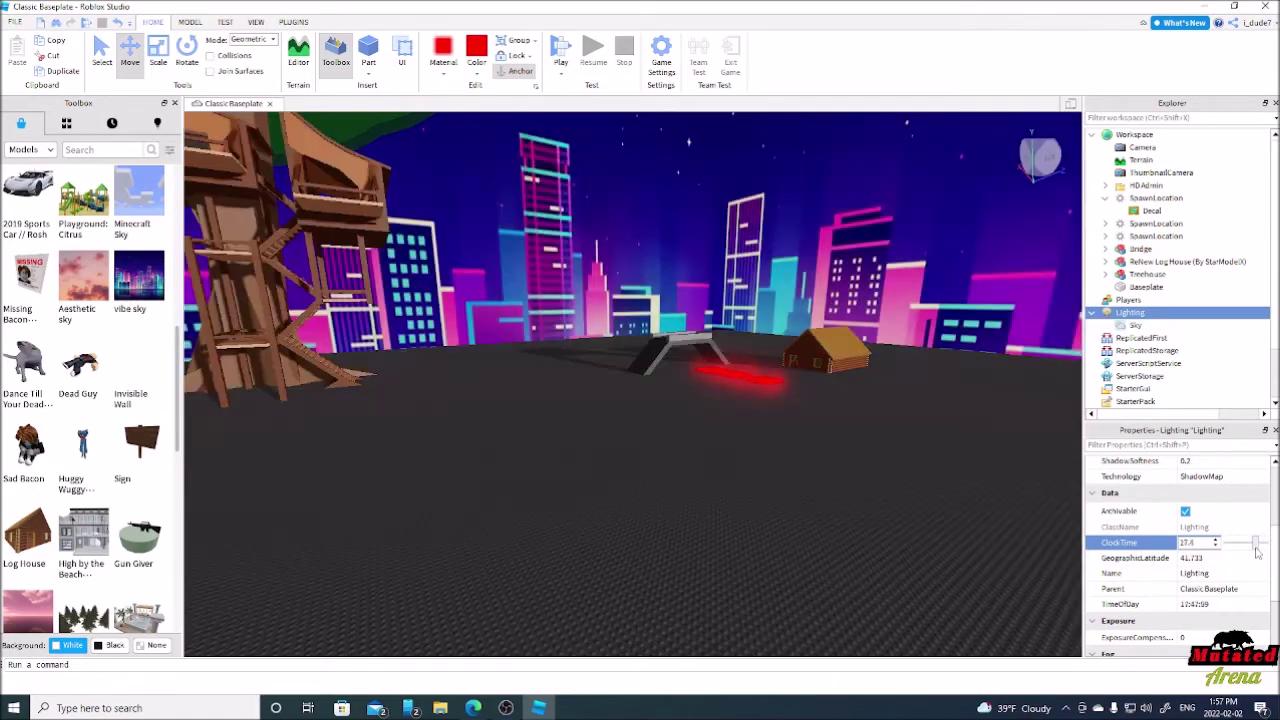
right_drag(718, 453, 725, 467)
scroll(726, 466, up, 4)
right_drag(818, 496, 894, 499)
key(a)
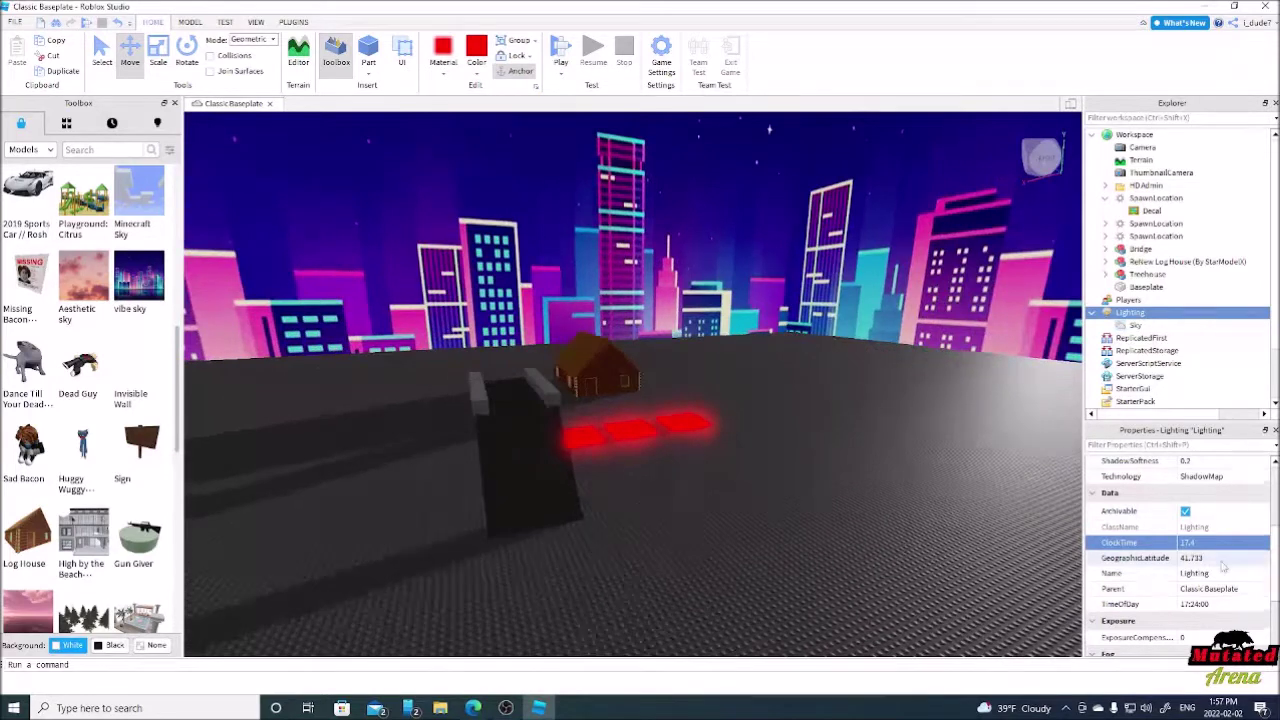
Look through the Exposure and Fog properties of Lighting and those of SoundService, and turn on BubbleChatEnabled for Chat.
scroll(1222, 560, down, 2)
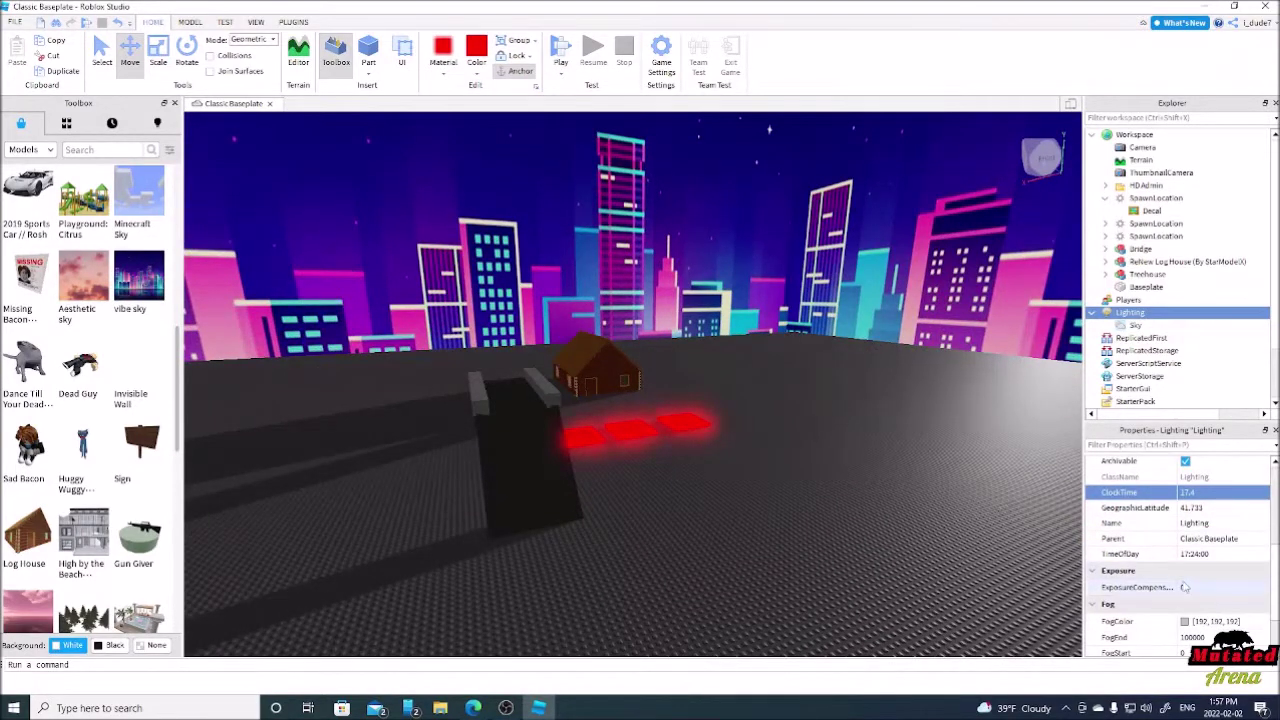
scroll(1185, 587, down, 2)
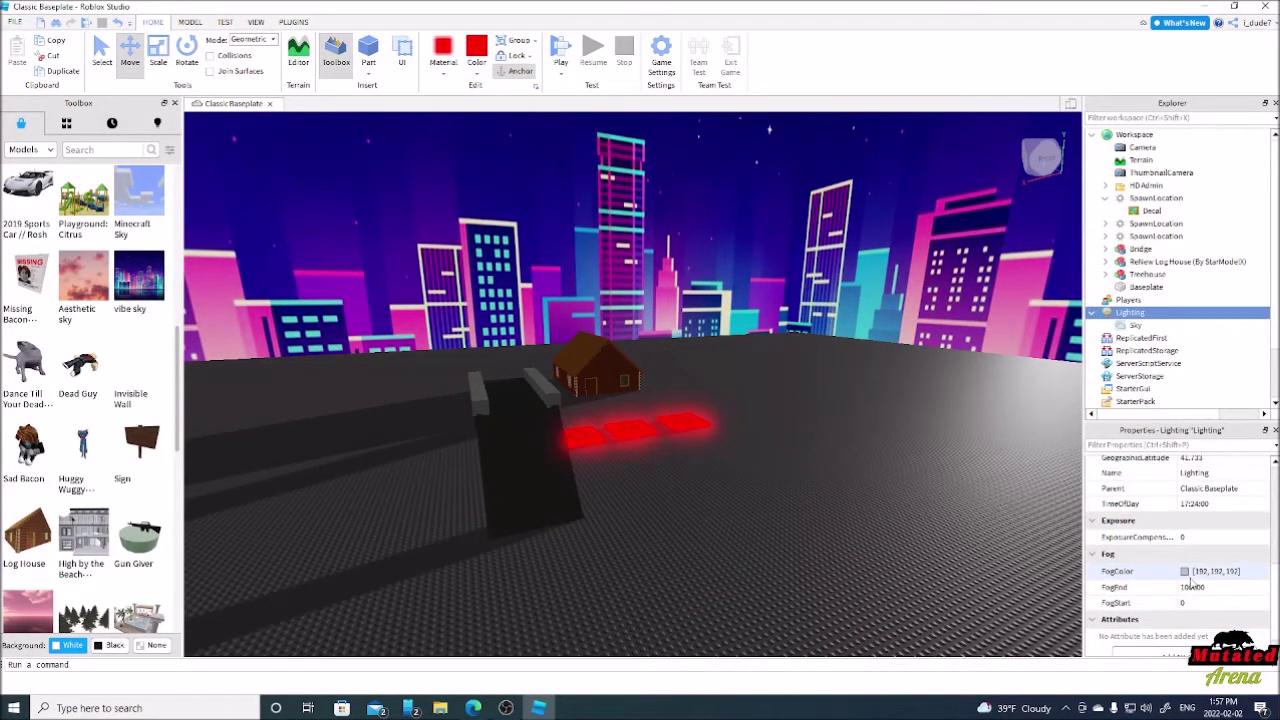
scroll(1150, 358, down, 2)
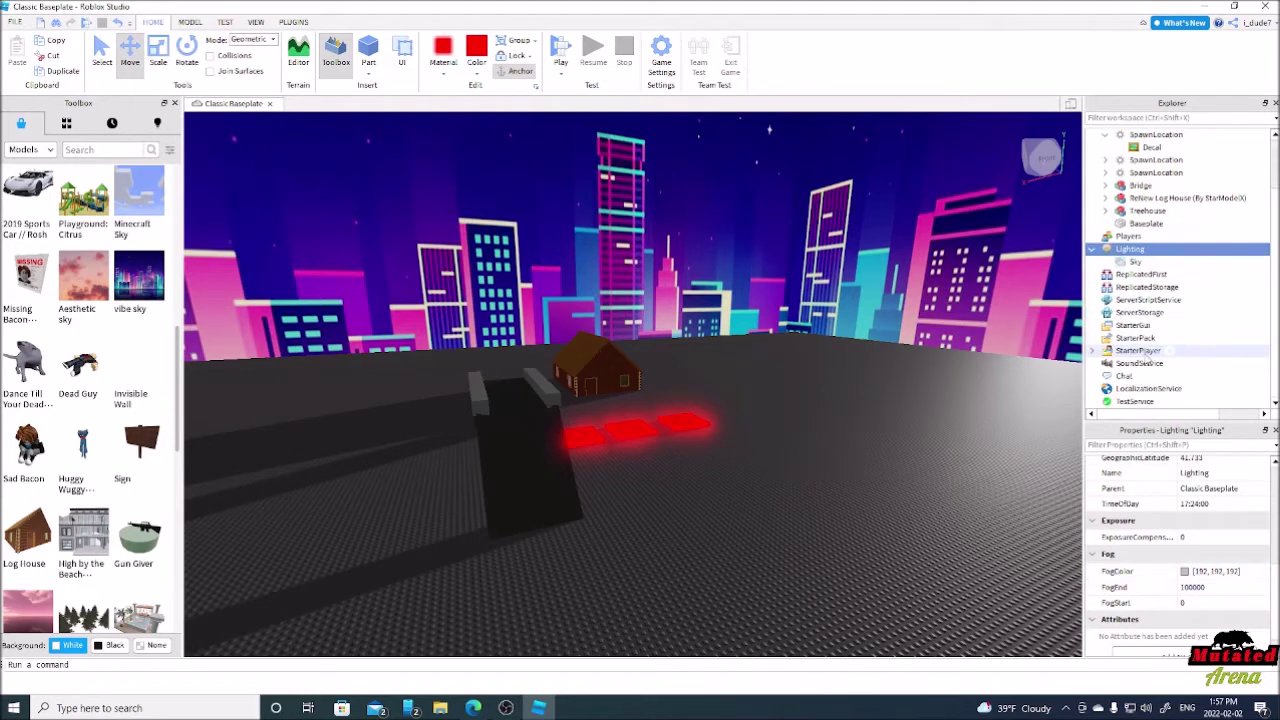
click(1146, 364)
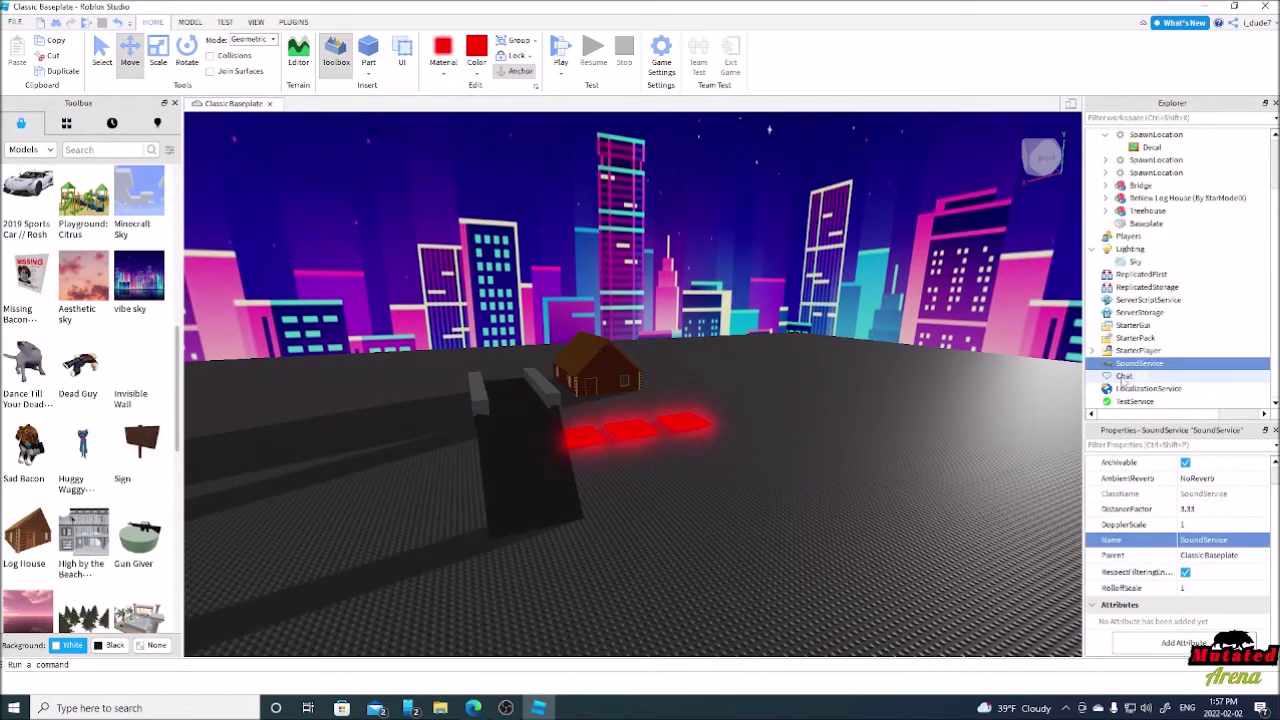
click(1124, 377)
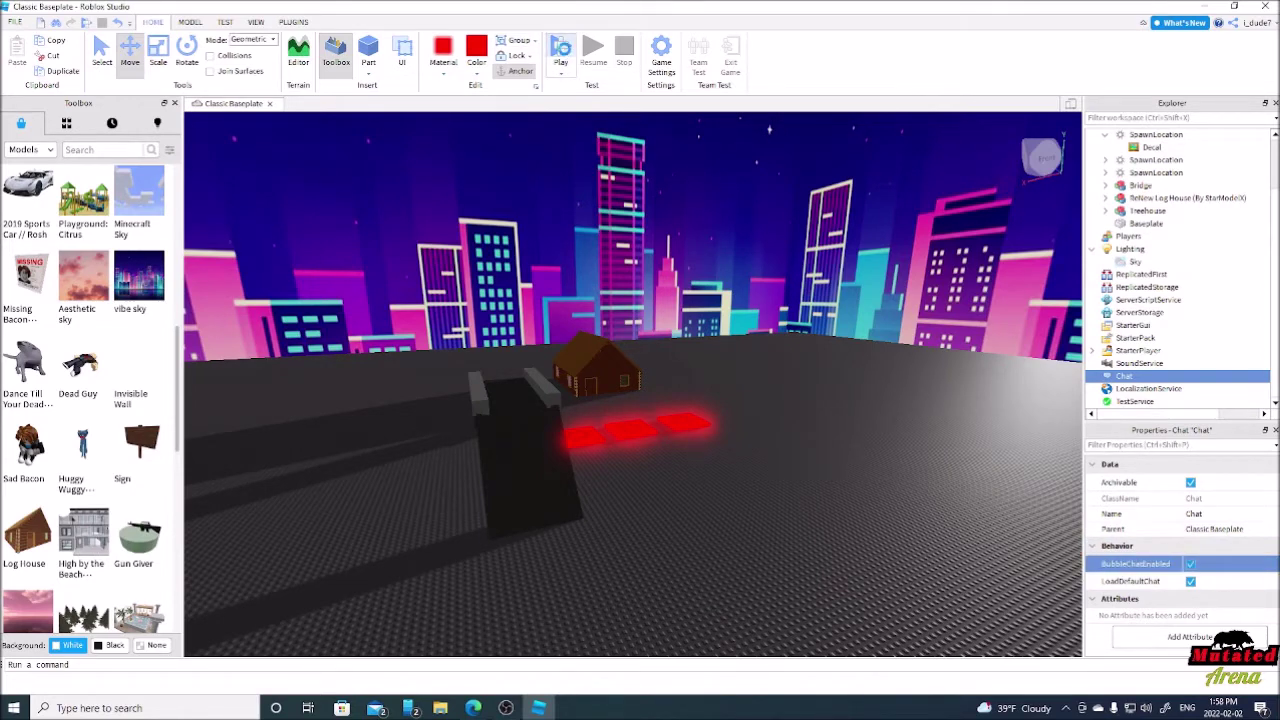
Start a play test of the place.
click(561, 52)
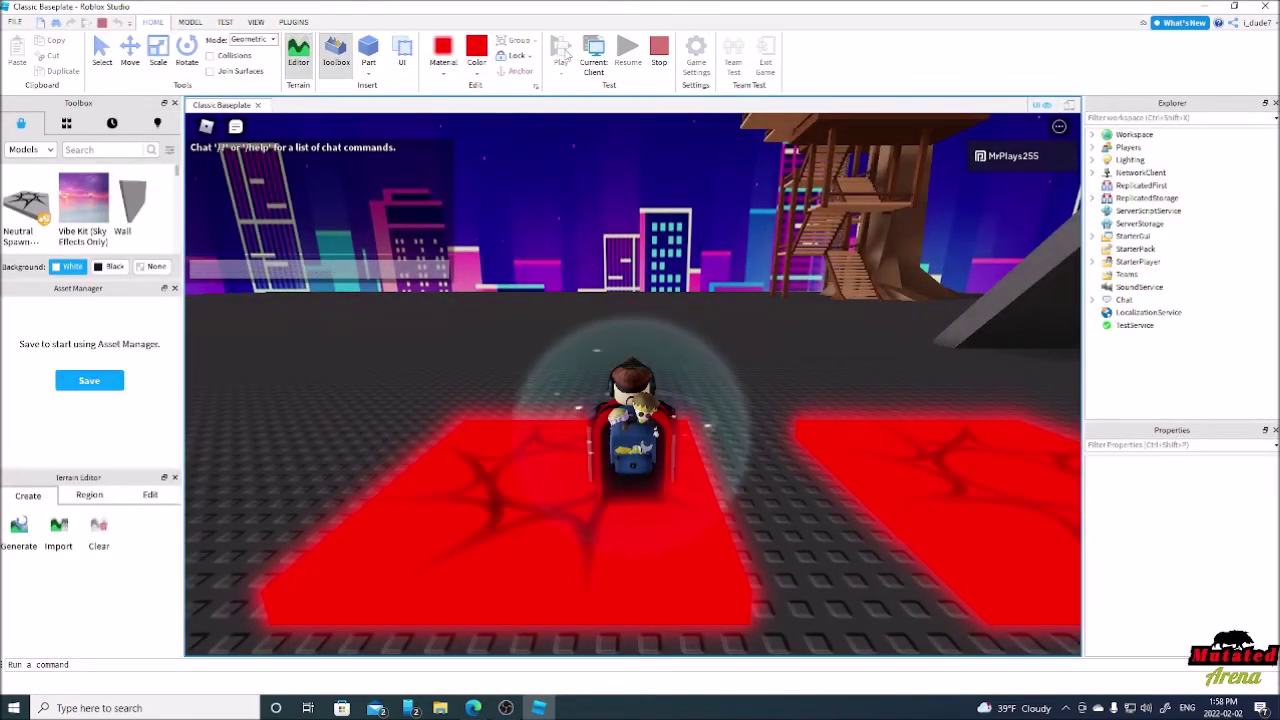
Send short chat messages such as "fg" and "gdf/g" in the play test to try out the bubble chat.
text(N)
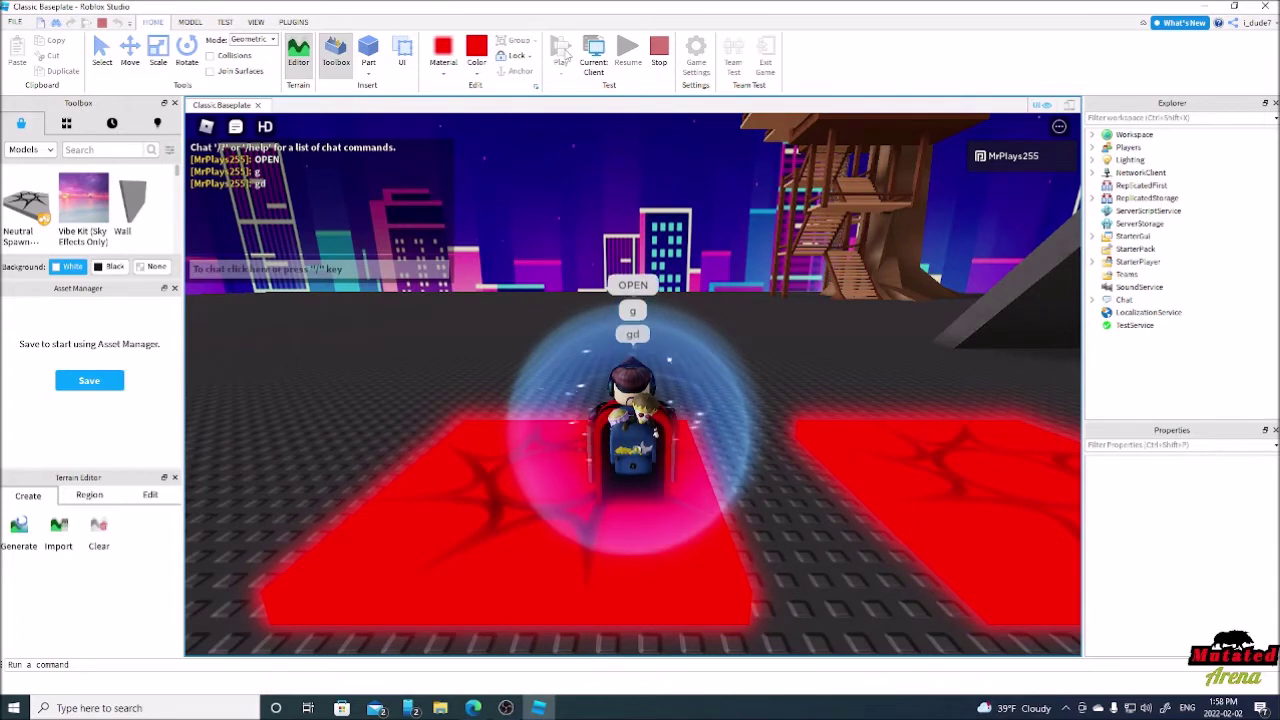
key(d)
key(slash)
text(fg)
key(Return)
key(slash)
text(gdf/g)
key(Return)
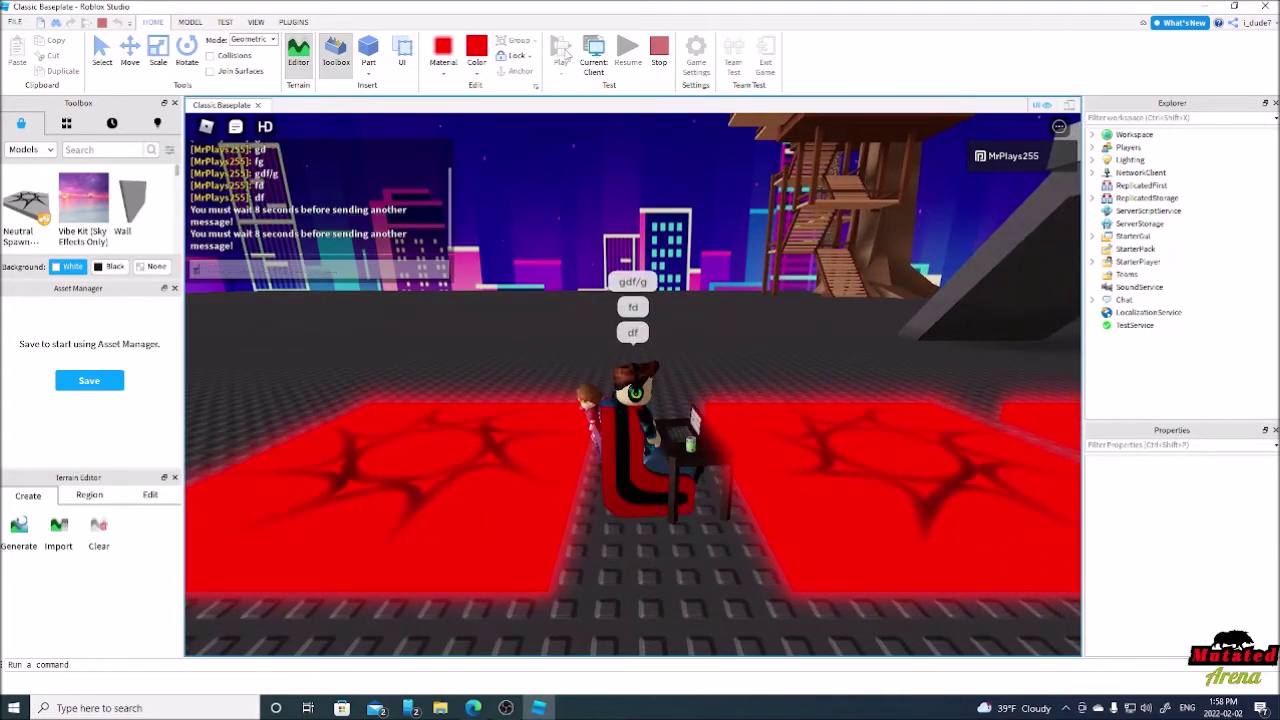
Send more short messages such as "fd" and "df" in quick succession while turning the avatar, and end the play test.
key(Return)
key(slash)
text(d)
key(Return)
key(slash)
text(d)
key(Return)
key(Return)
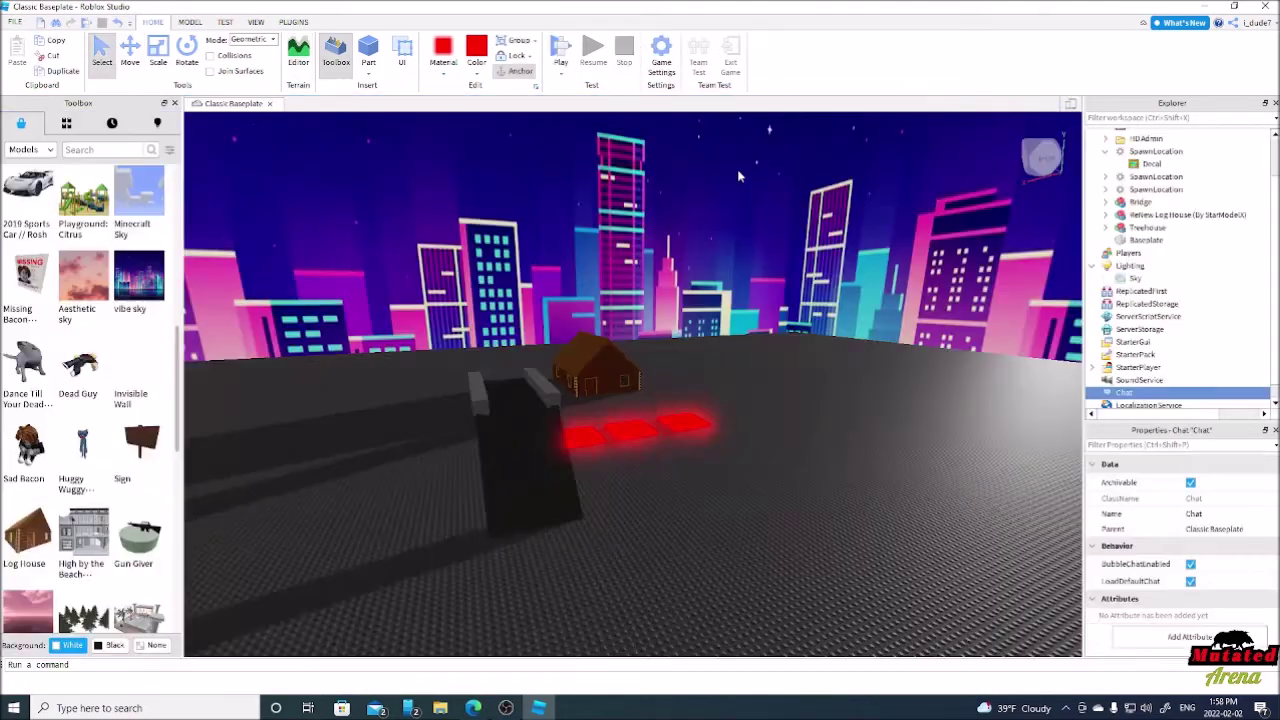
Add the ready-made Rock model from the library to the place.
right_drag(797, 428, 795, 429)
scroll(1185, 407, down, 1)
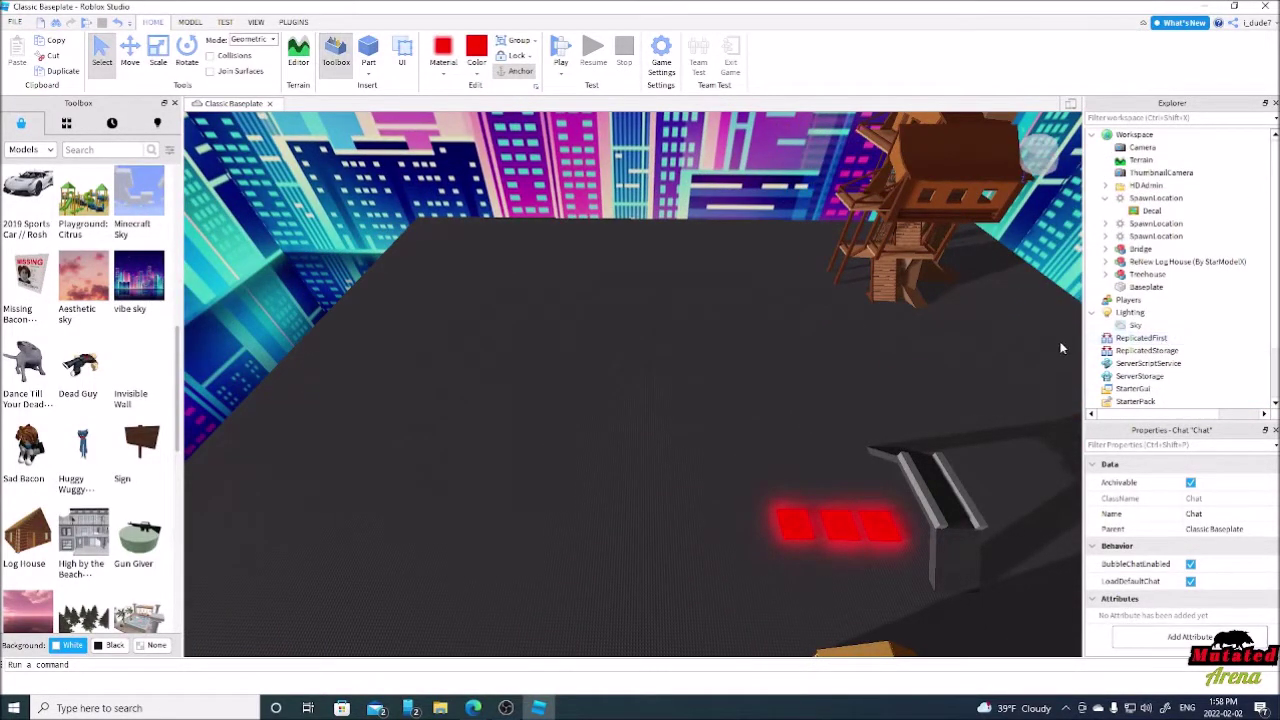
scroll(155, 420, down, 20)
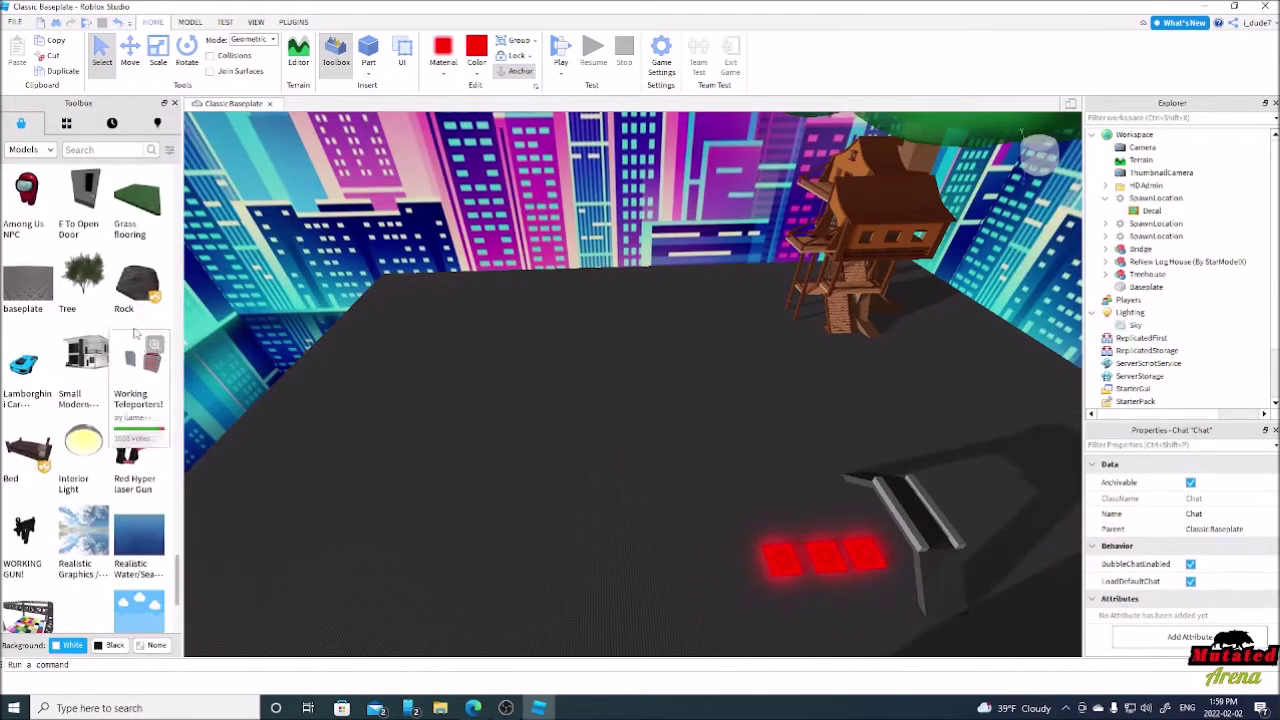
click(139, 283)
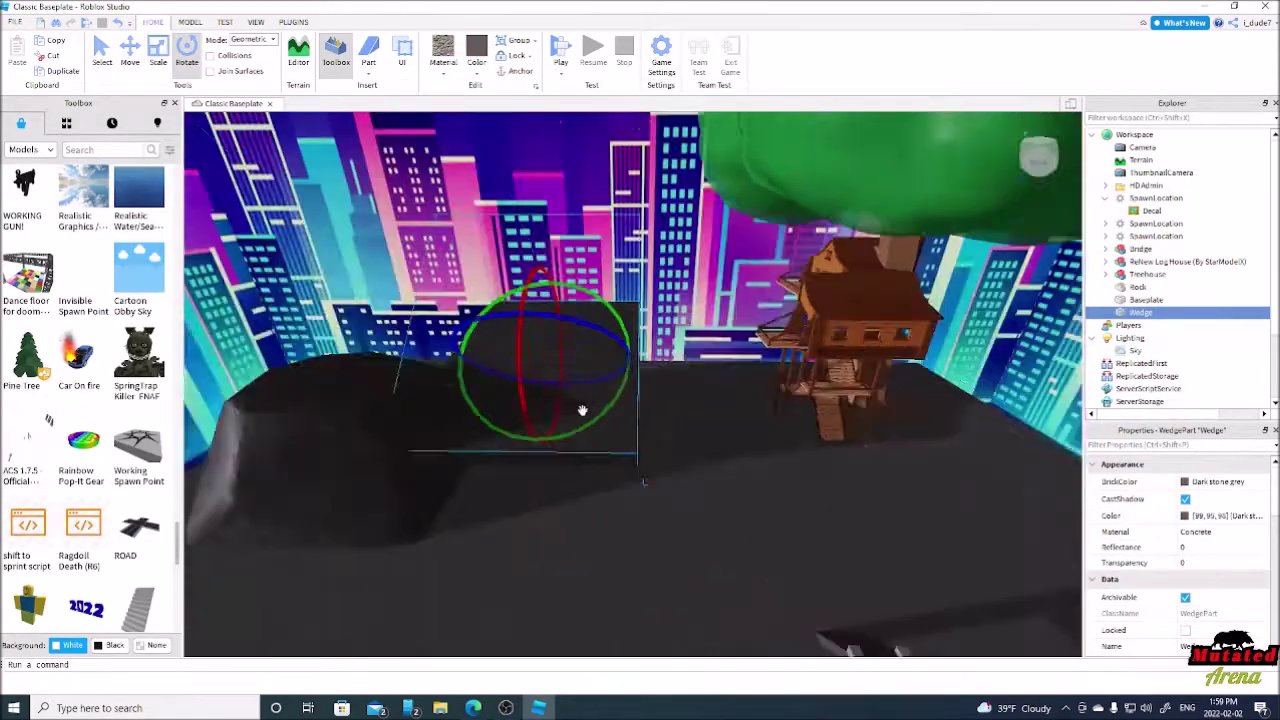
Resize the dark stone grey concrete wedge beside the rock and move it into position.
right_drag(582, 410, 582, 410)
click(158, 52)
right_drag(689, 463, 689, 463)
click(130, 52)
drag(650, 528, 472, 503)
click(158, 52)
right_drag(557, 400, 557, 400)
drag(557, 400, 557, 360)
right_drag(716, 486, 716, 486)
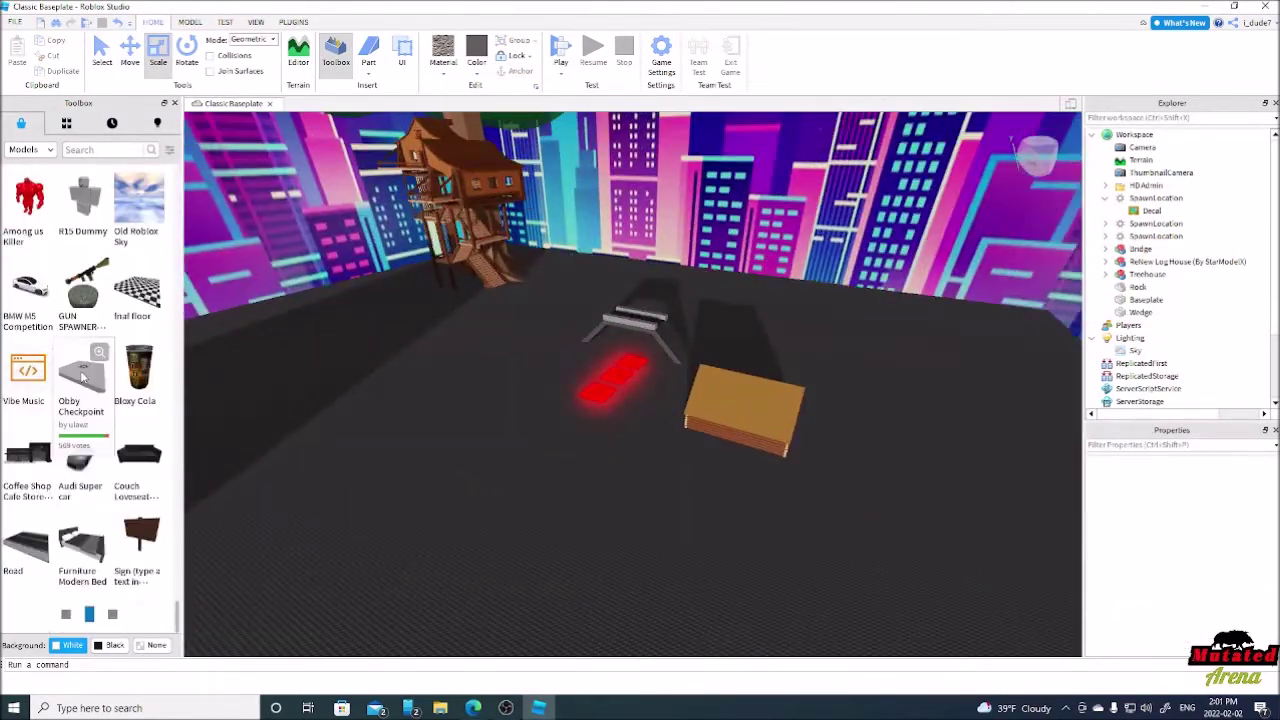
Add a Tool to the Workspace and insert a part named Handle into it.
click(1134, 134)
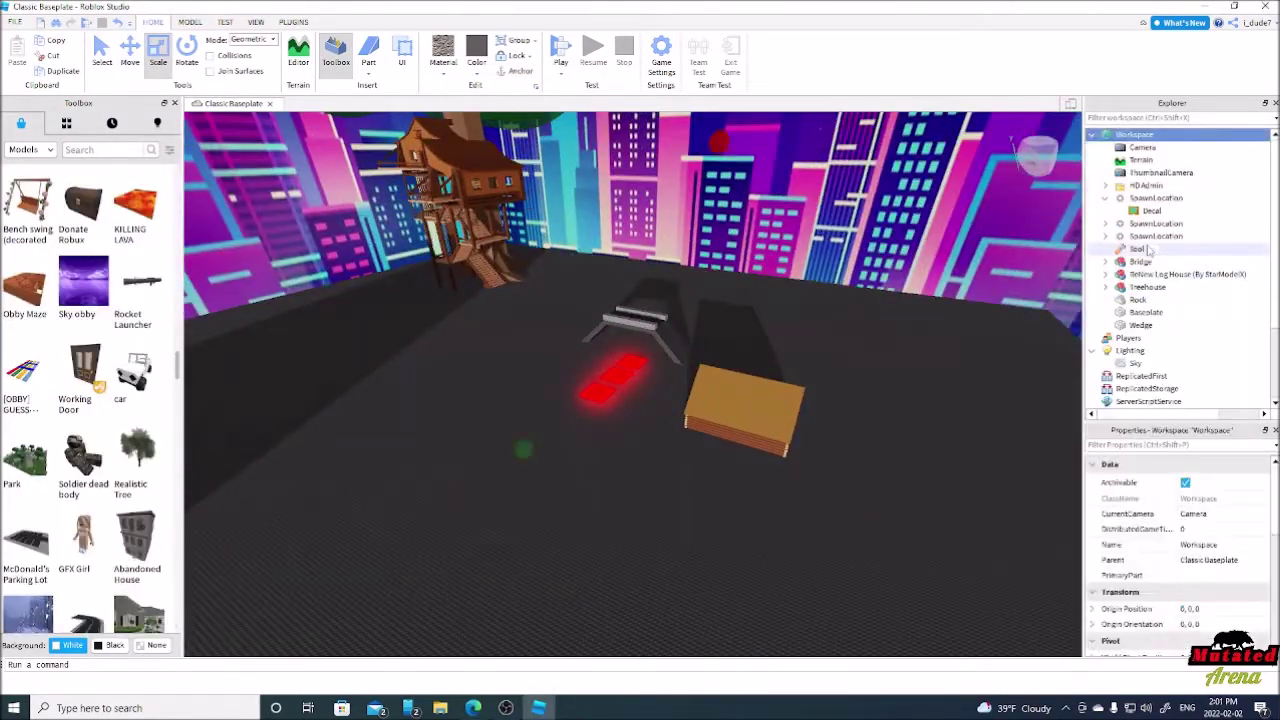
click(1152, 249)
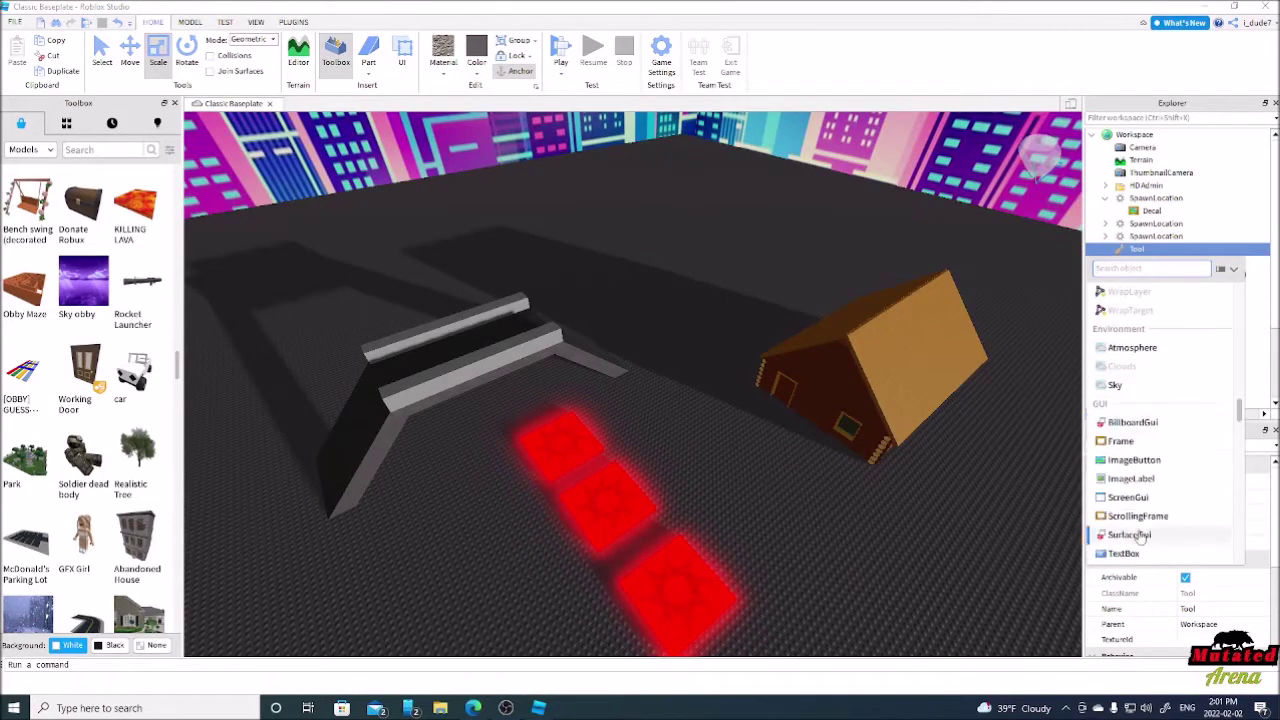
right_click(1150, 262)
click(1143, 337)
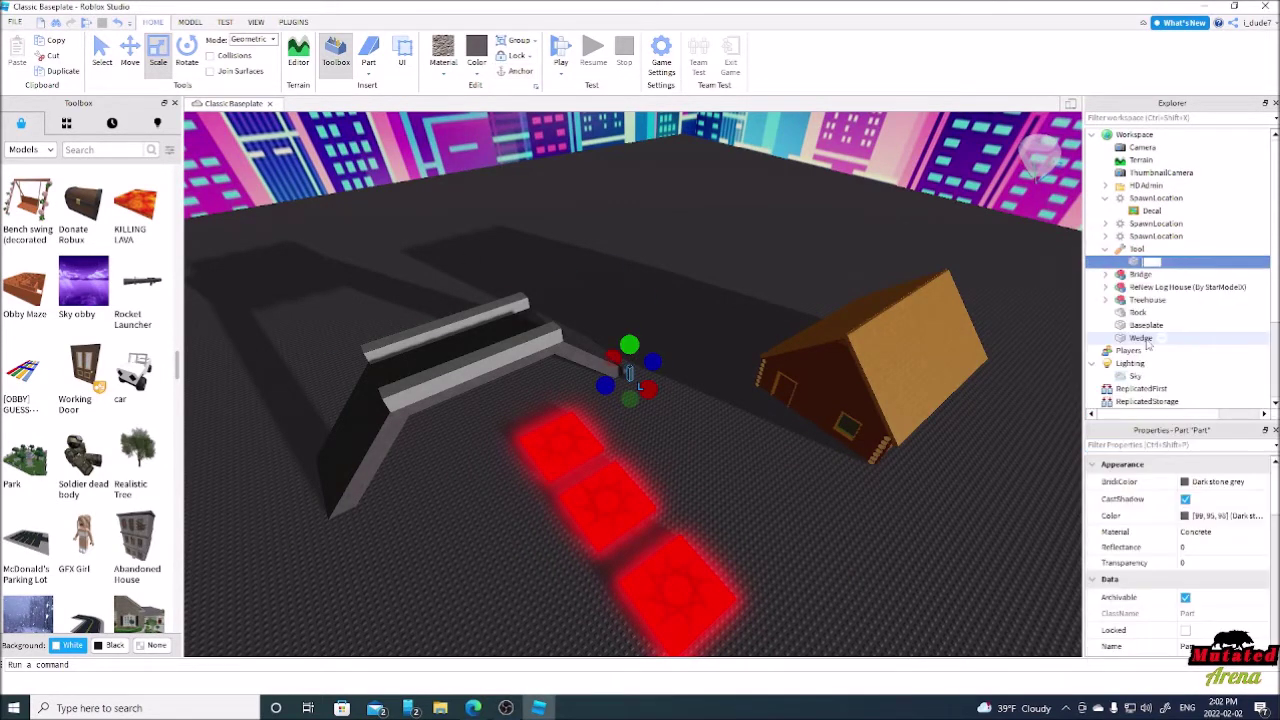
text(Handle)
Put a wedge named Blade into the Tool next to the handle.
click(1137, 249)
scroll(672, 391, up, 5)
drag(672, 391, 760, 455)
drag(1141, 350, 1137, 254)
click(1137, 249)
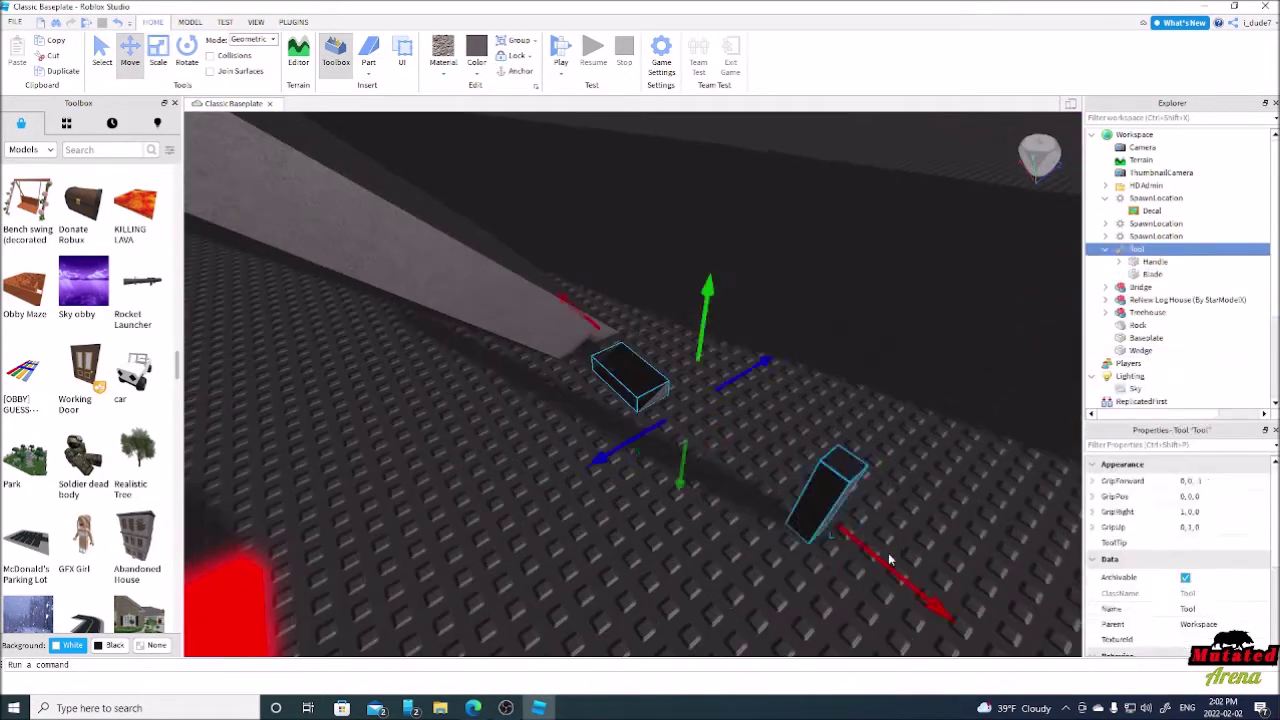
Move the Blade wedge onto the end of the handle and adjust its size to form a sword.
click(1152, 274)
drag(765, 510, 880, 602)
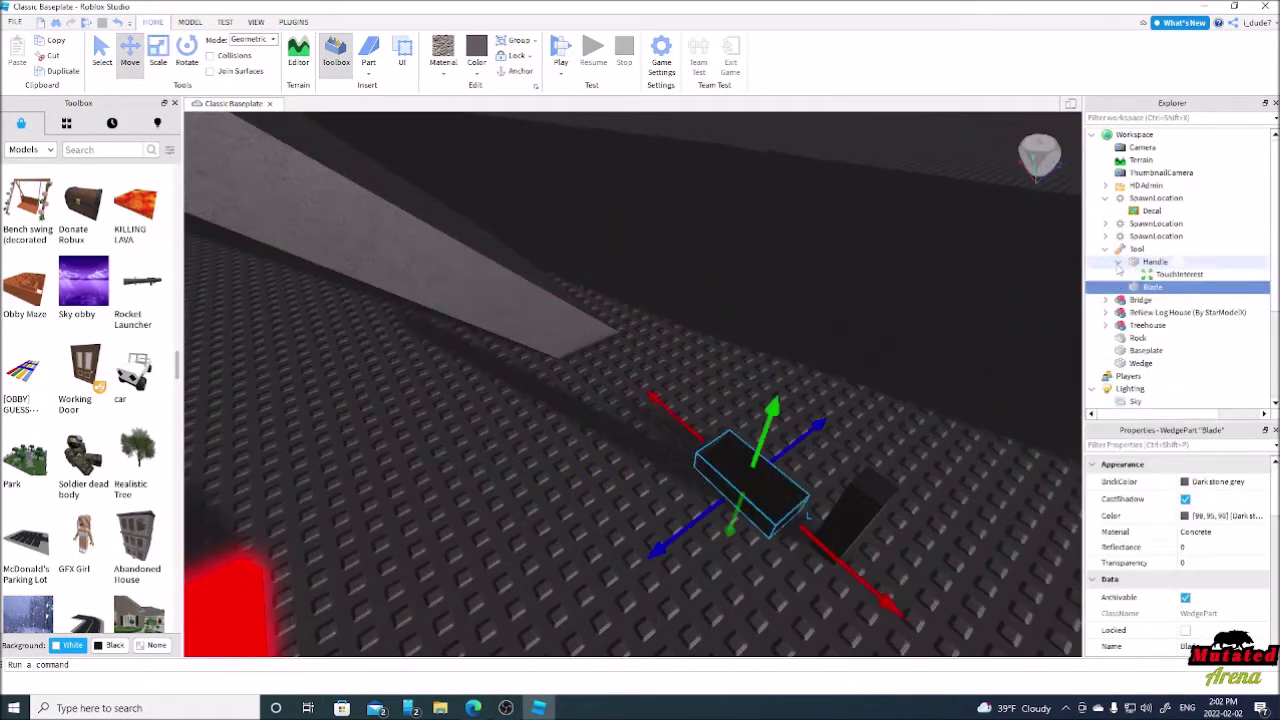
click(1137, 249)
right_drag(700, 400, 840, 330)
click(1152, 274)
drag(606, 262, 603, 135)
click(158, 52)
right_drag(700, 390, 804, 377)
Colour the sword's handle black and change the blade's material.
click(1155, 262)
click(477, 73)
click(1152, 274)
click(443, 73)
click(470, 278)
right_drag(700, 400, 840, 330)
Search the model library for "sword script", add the Sword Slash Animation script and check its code.
click(140, 152)
text(sword script)
key(Return)
right_drag(700, 400, 800, 350)
drag(28, 236, 745, 484)
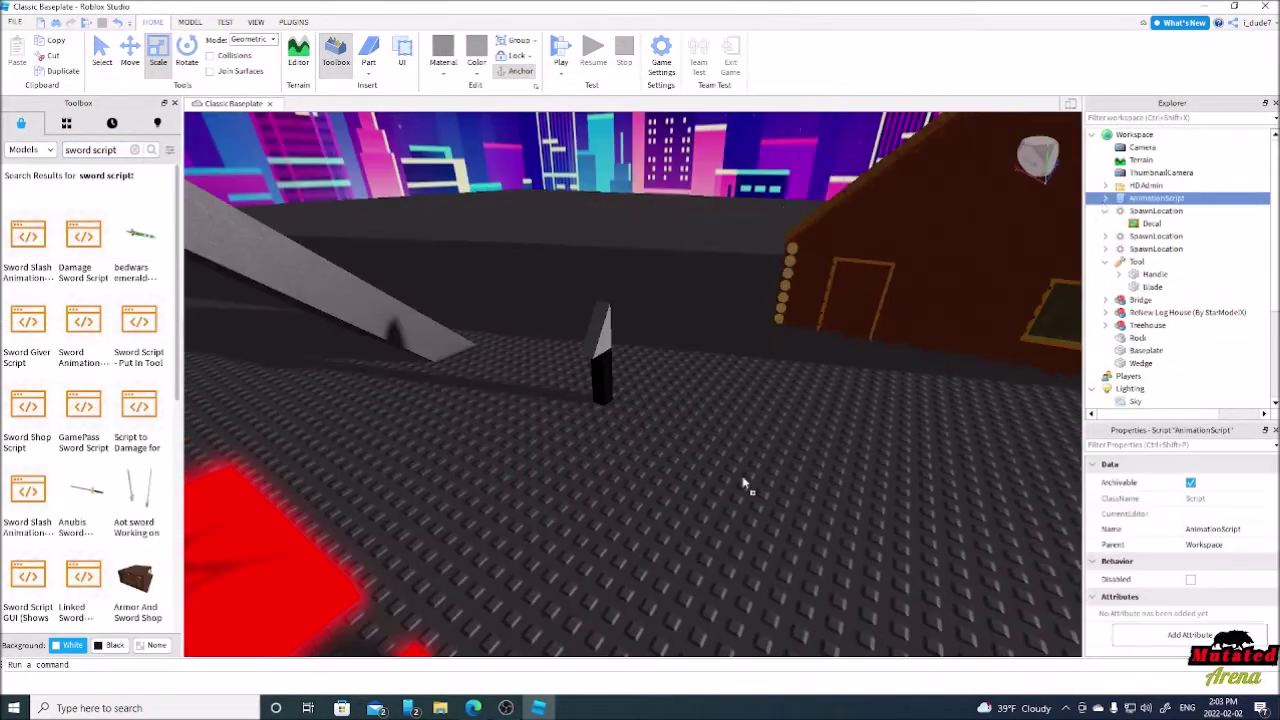
double_click(1168, 263)
click(365, 104)
Add another sword script from the search results, move it into the Tool and check its code.
scroll(43, 300, up, 1)
click(28, 320)
drag(1150, 249, 1137, 262)
double_click(1163, 274)
click(354, 104)
Run a short play test with the scripted sword, walking the avatar forward, and stop it.
click(560, 48)
key(w)
right_drag(762, 520, 740, 318)
click(659, 52)
Group the scripts, handle and blade inside the Tool into one model and start a play test.
click(1142, 300)
ctrl+click(1142, 287)
ctrl+click(1142, 274)
ctrl+click(1142, 262)
key(ctrl+g)
right_click(1142, 262)
click(1134, 346)
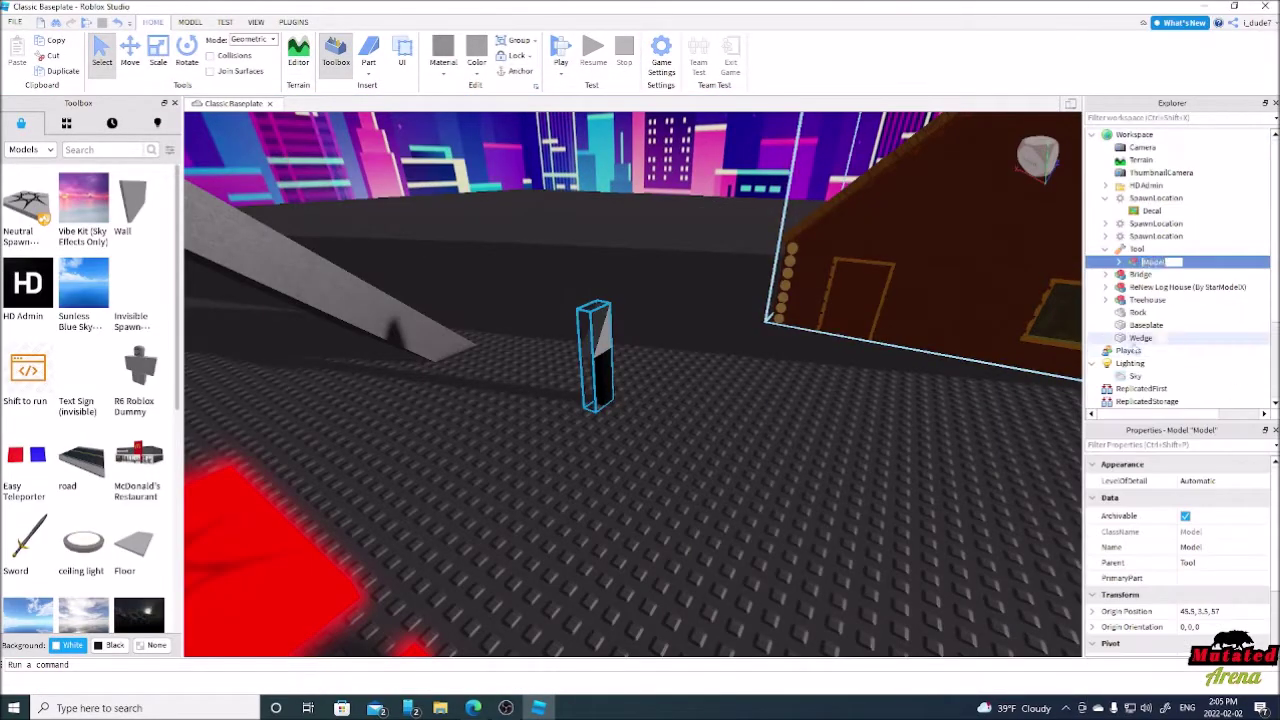
click(560, 48)
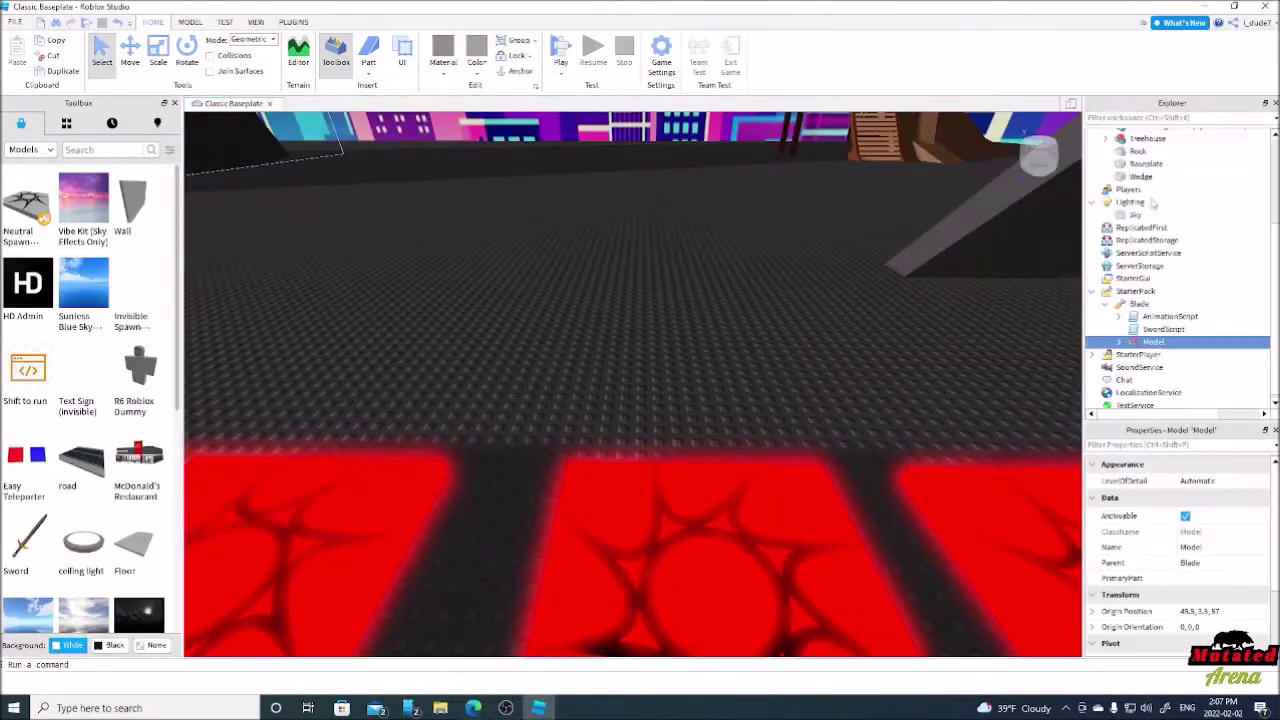
Open the name of the model inside StarterPack's Blade tool for editing.
right_click(1150, 342)
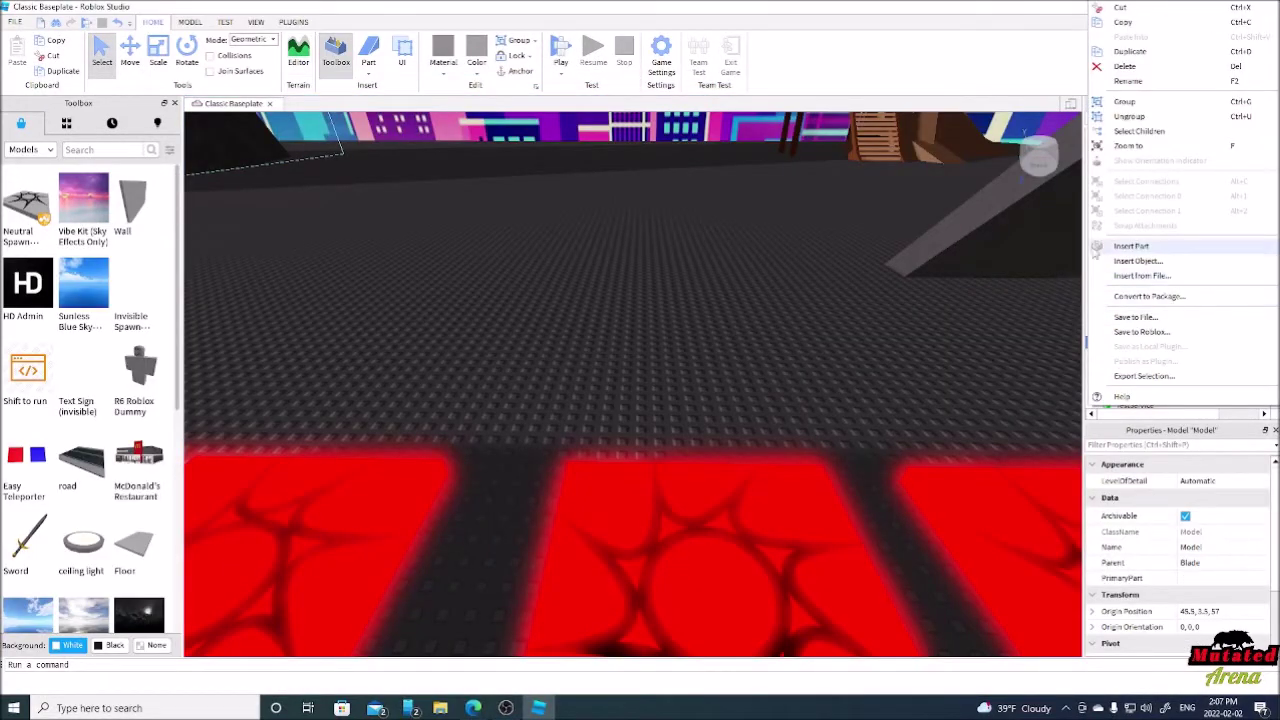
click(1150, 90)
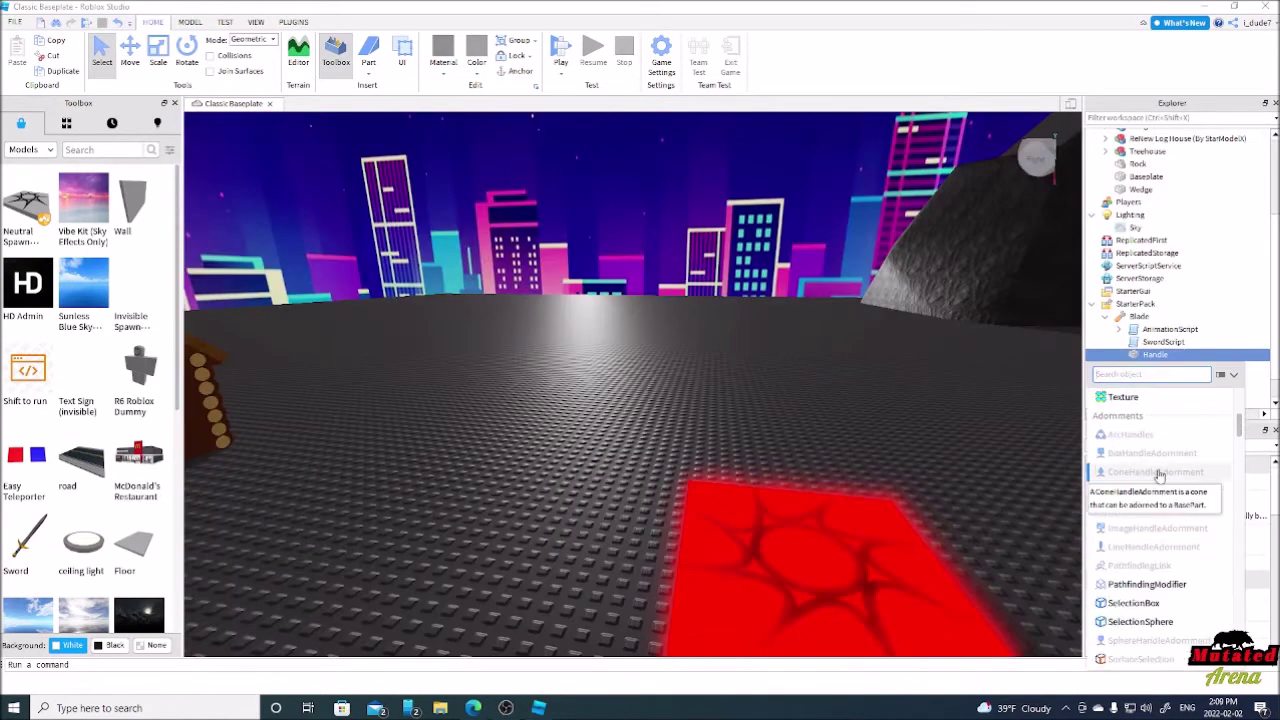
Look through the objects that can be inserted into the Handle and browse further library models.
scroll(1160, 480, down, 5)
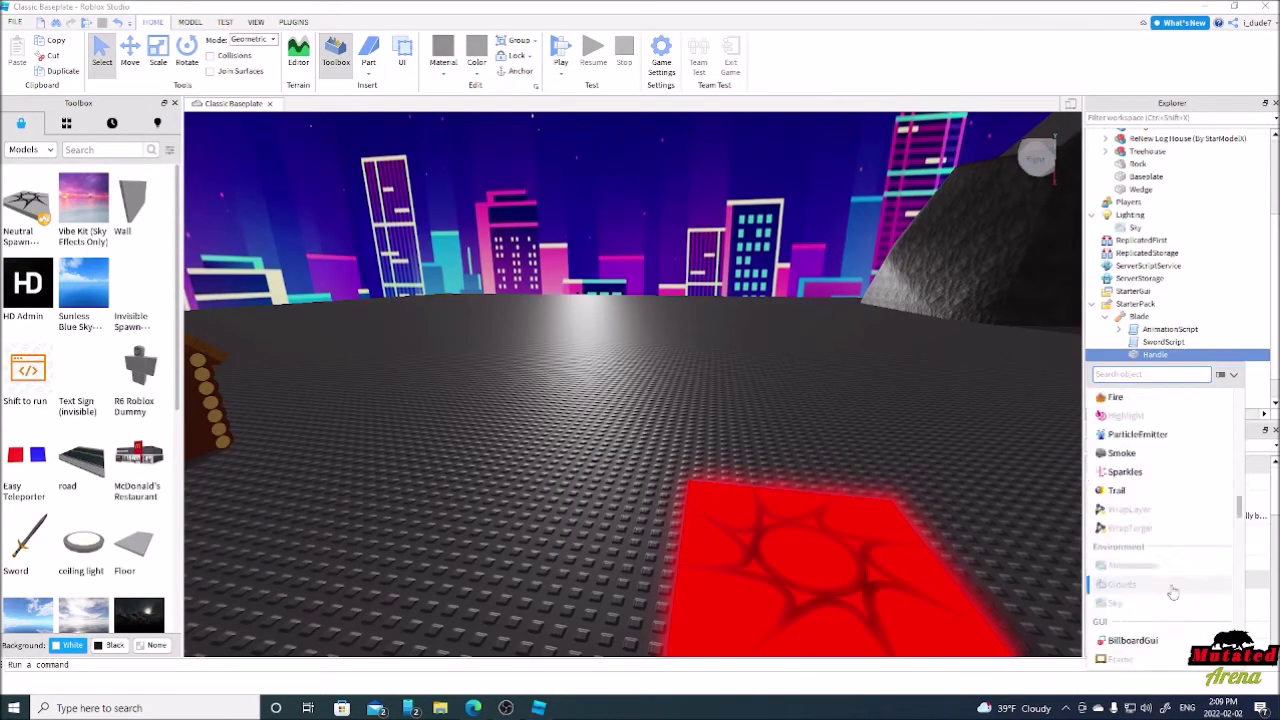
scroll(1172, 570, down, 5)
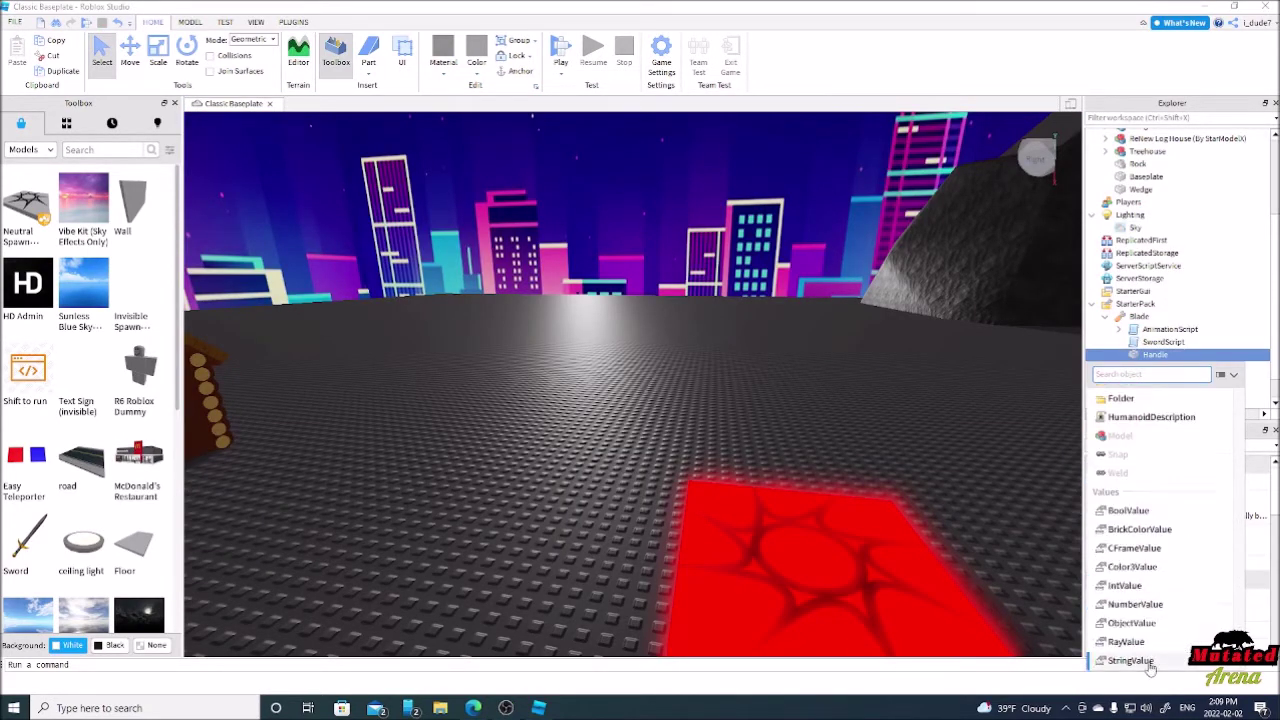
scroll(1189, 477, down, 5)
scroll(1176, 566, up, 2)
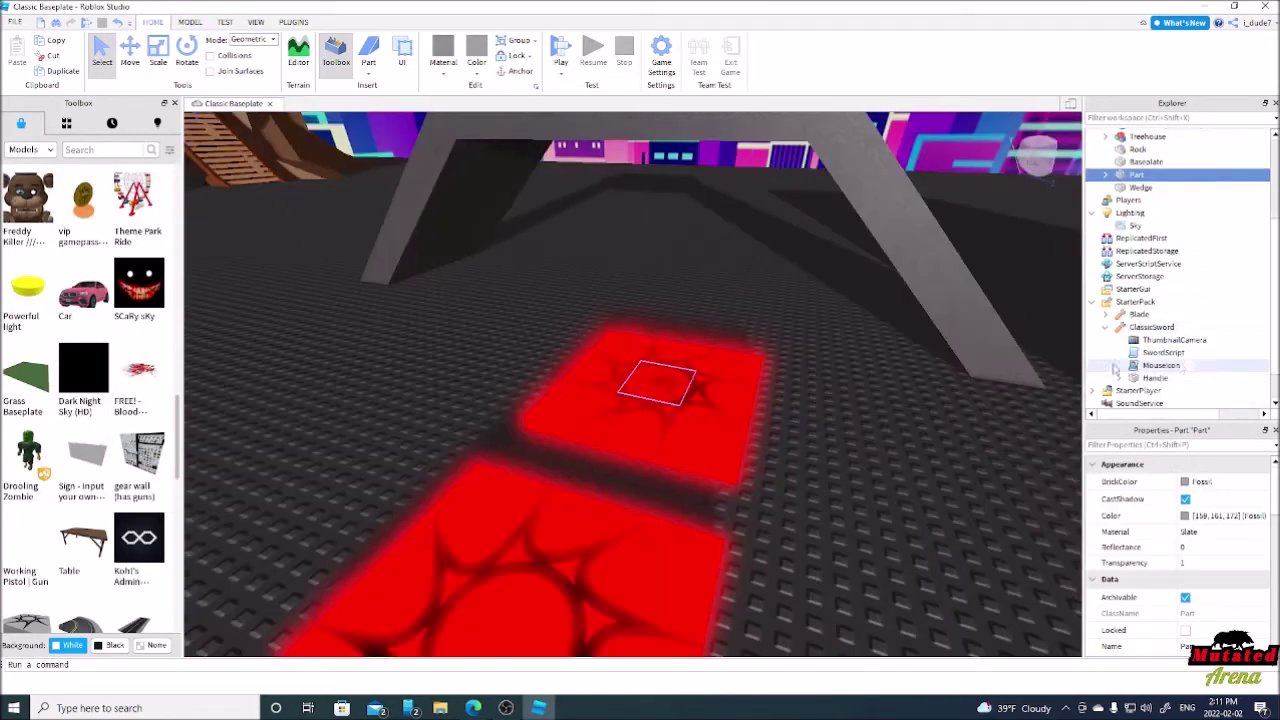
scroll(1160, 330, down, 2)
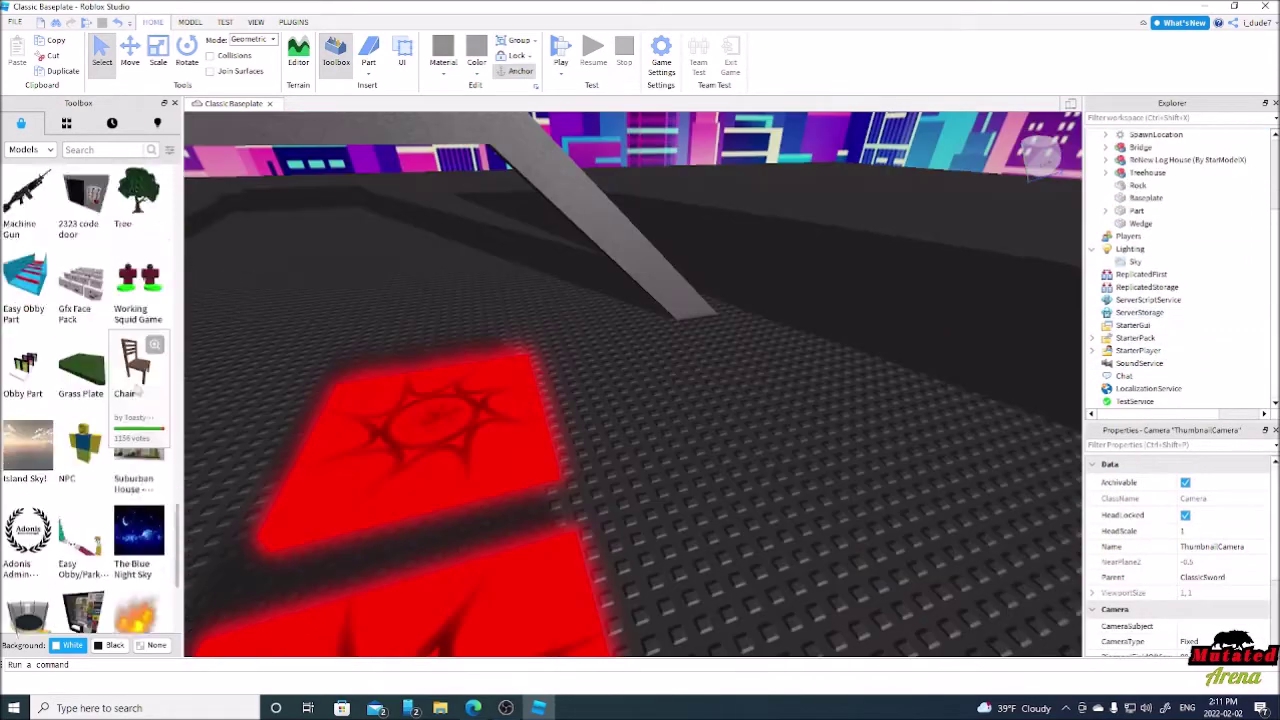
scroll(110, 400, down, 10)
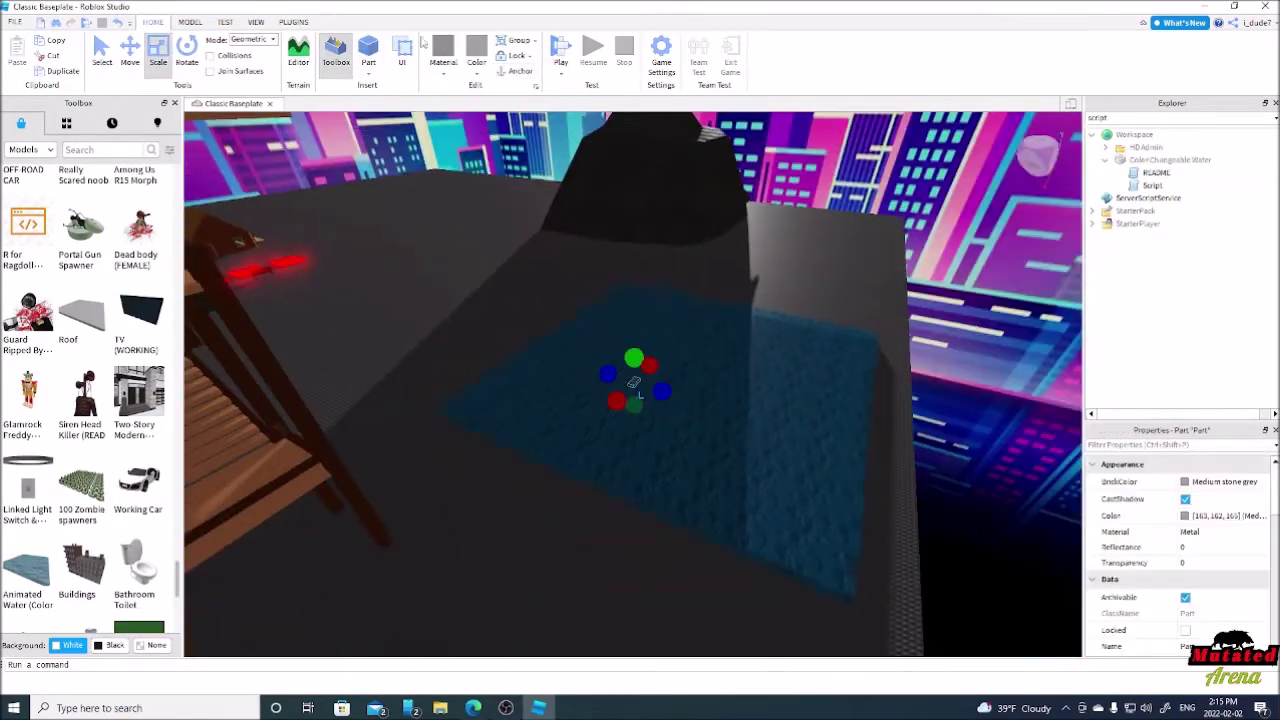
Build raised Institutional white marble walls around the animated water by scaling and moving parts to form a pool.
click(476, 62)
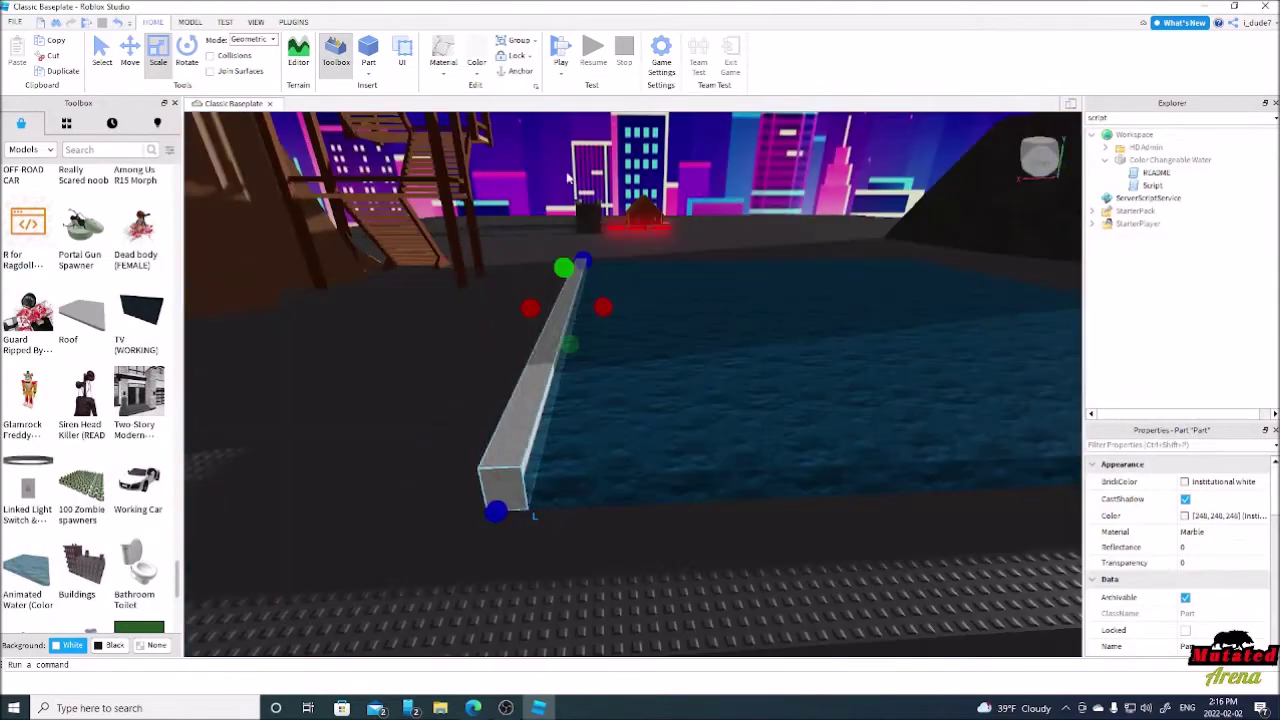
key(ctrl+2)
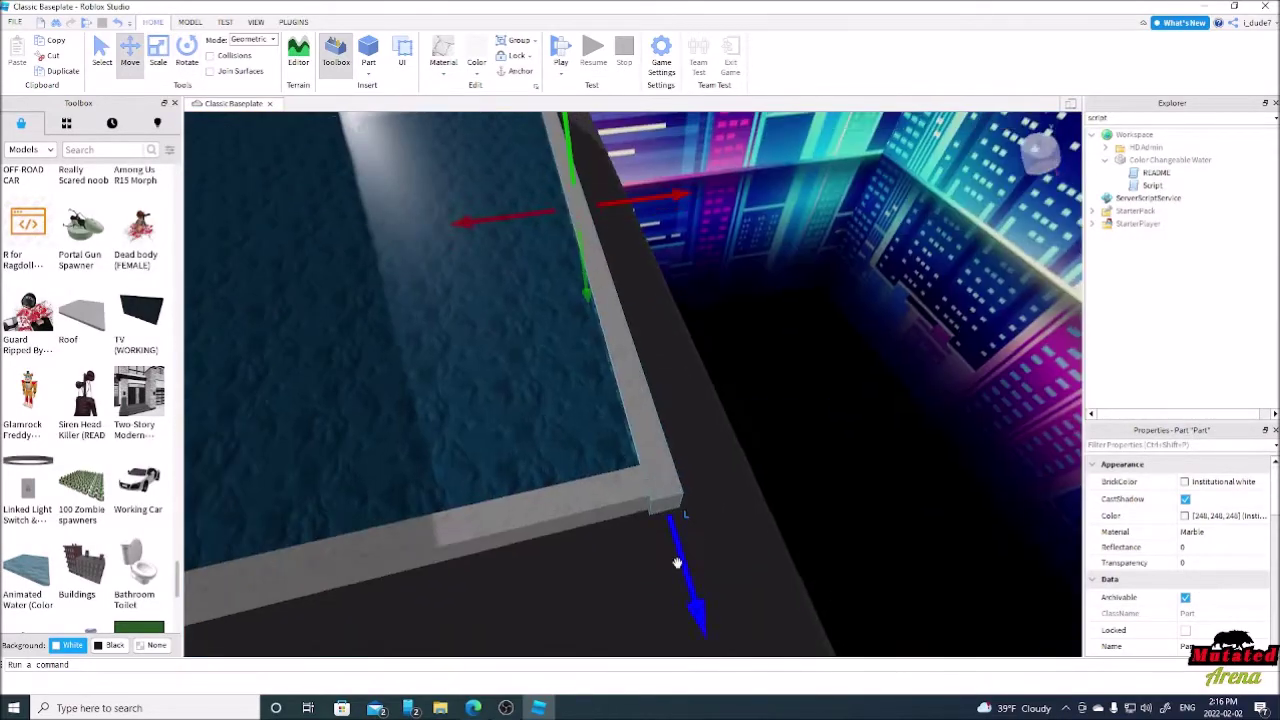
key(ctrl+3)
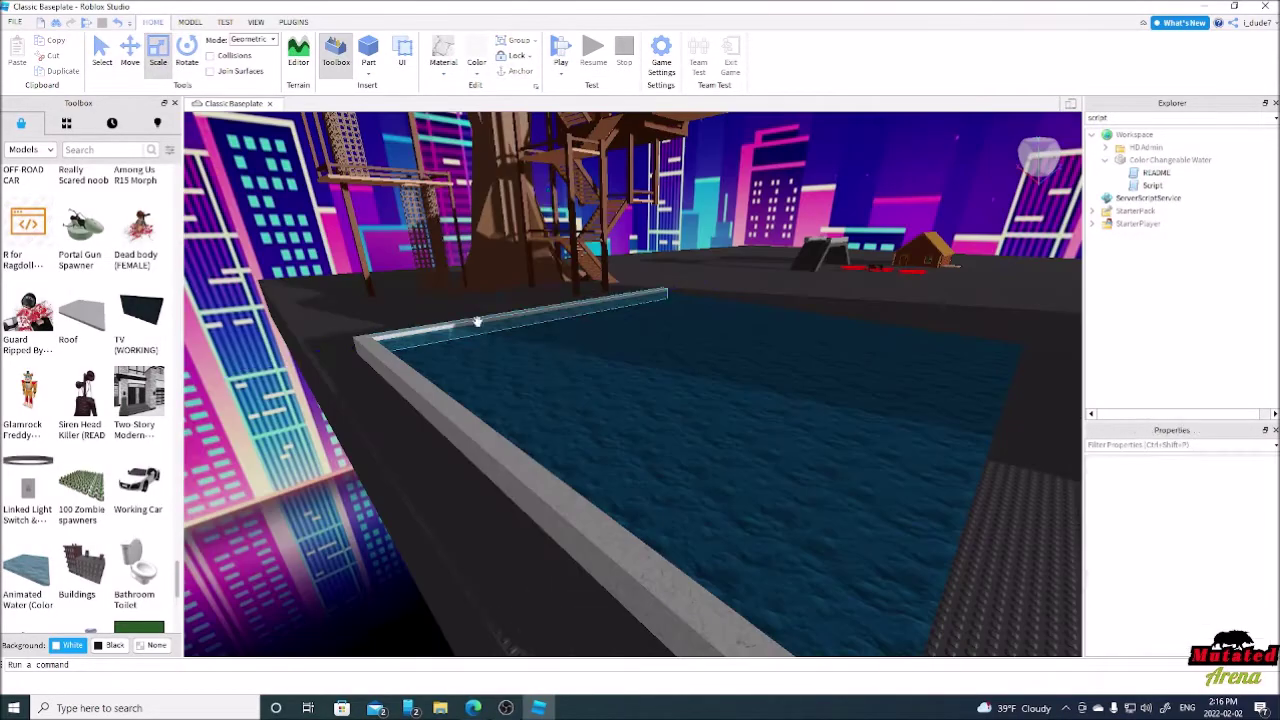
key(ctrl+2)
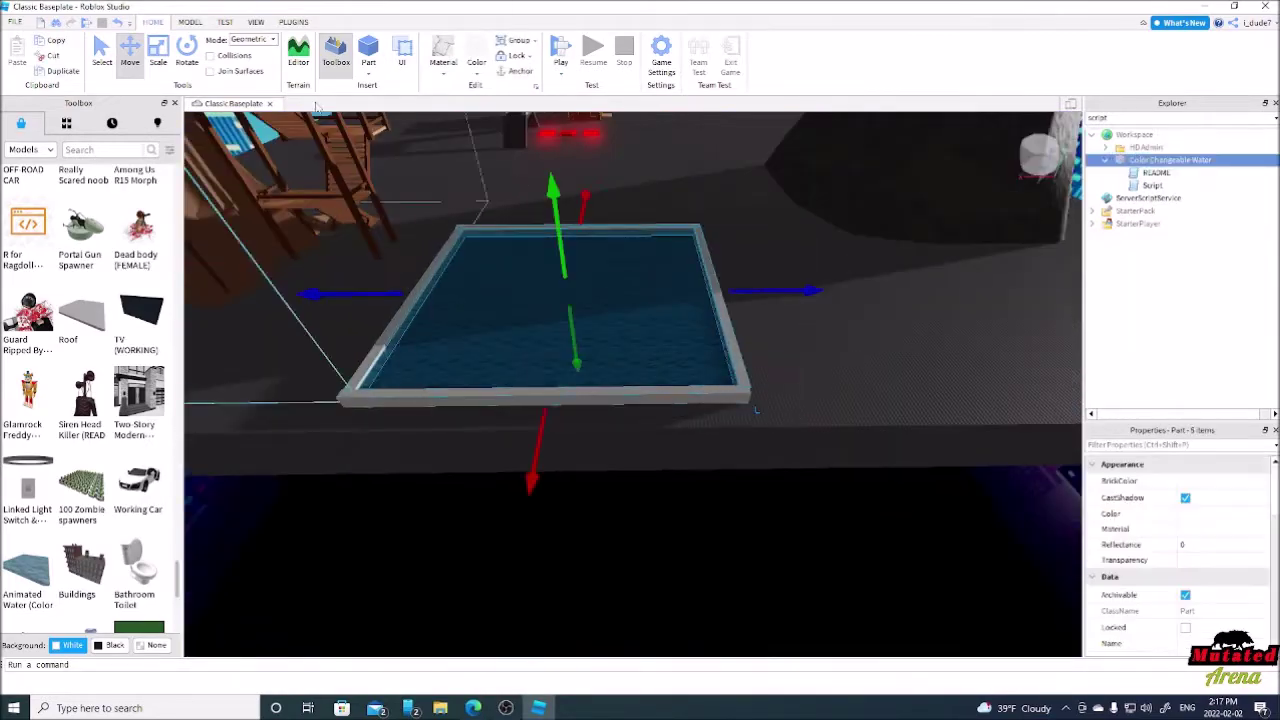
key(ctrl+3)
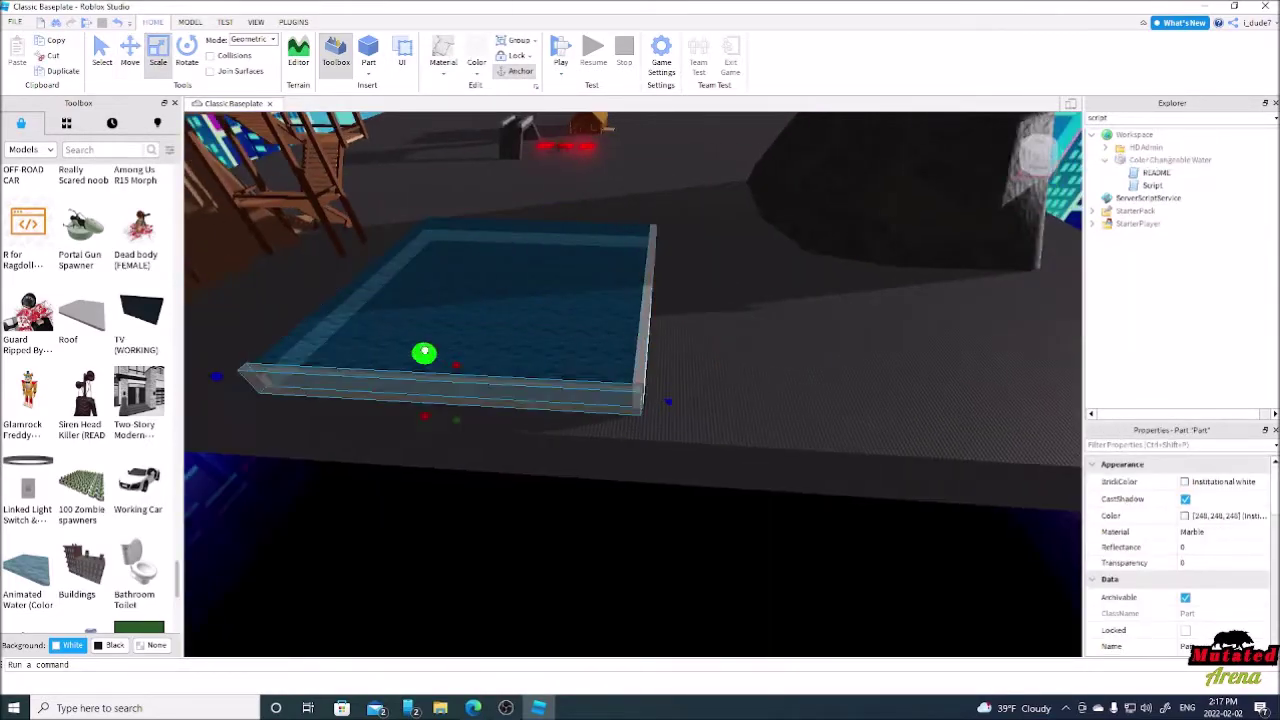
Colour the truss ladder on the pool wall black.
click(1162, 134)
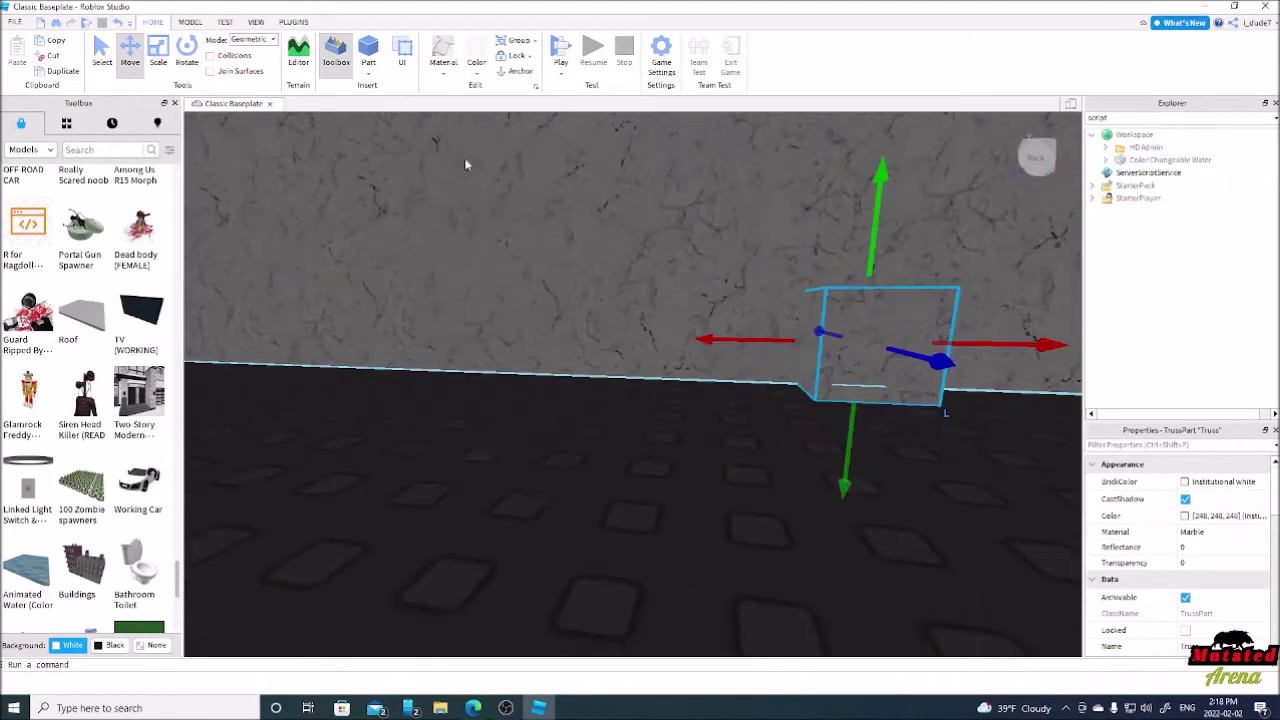
click(476, 70)
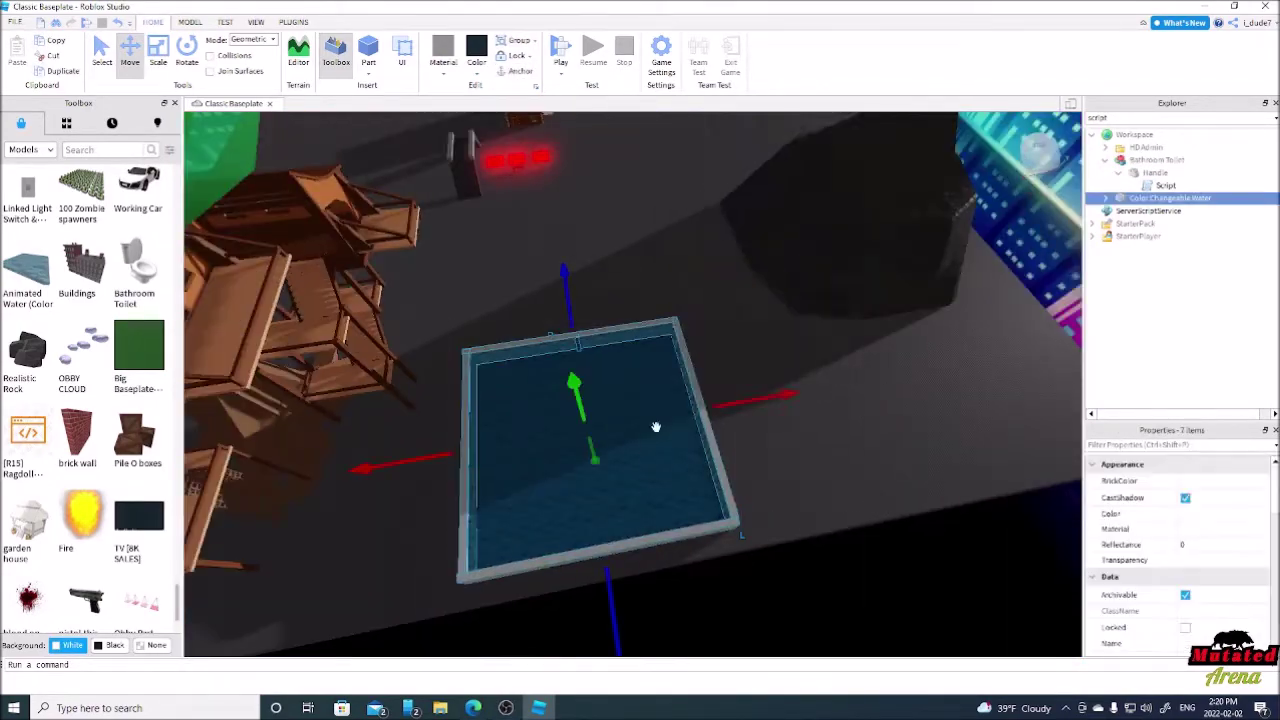
Group the pool walls, truss ladders and water into one model and name it Pool.
key(ctrl+g)
click(1105, 312)
double_click(1166, 338)
right_click(1140, 172)
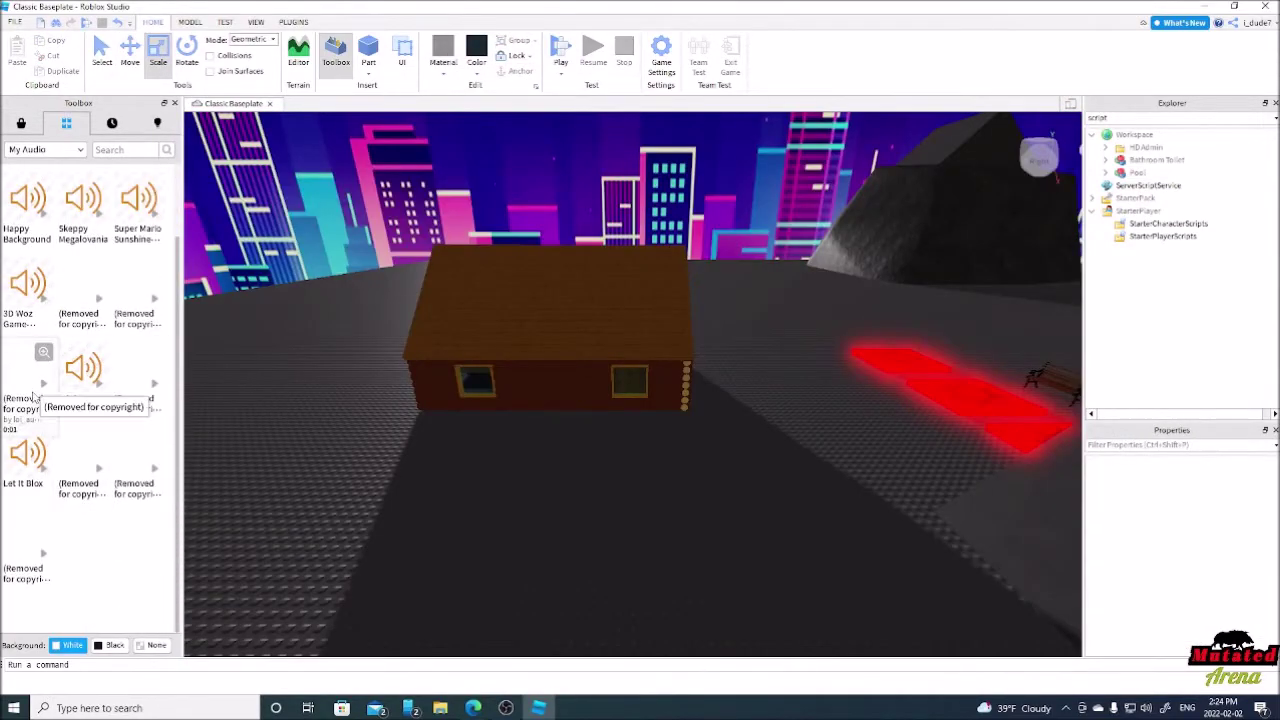
Browse the saved audio and play-test the place with the Happy background sound.
scroll(67, 270, up, 2)
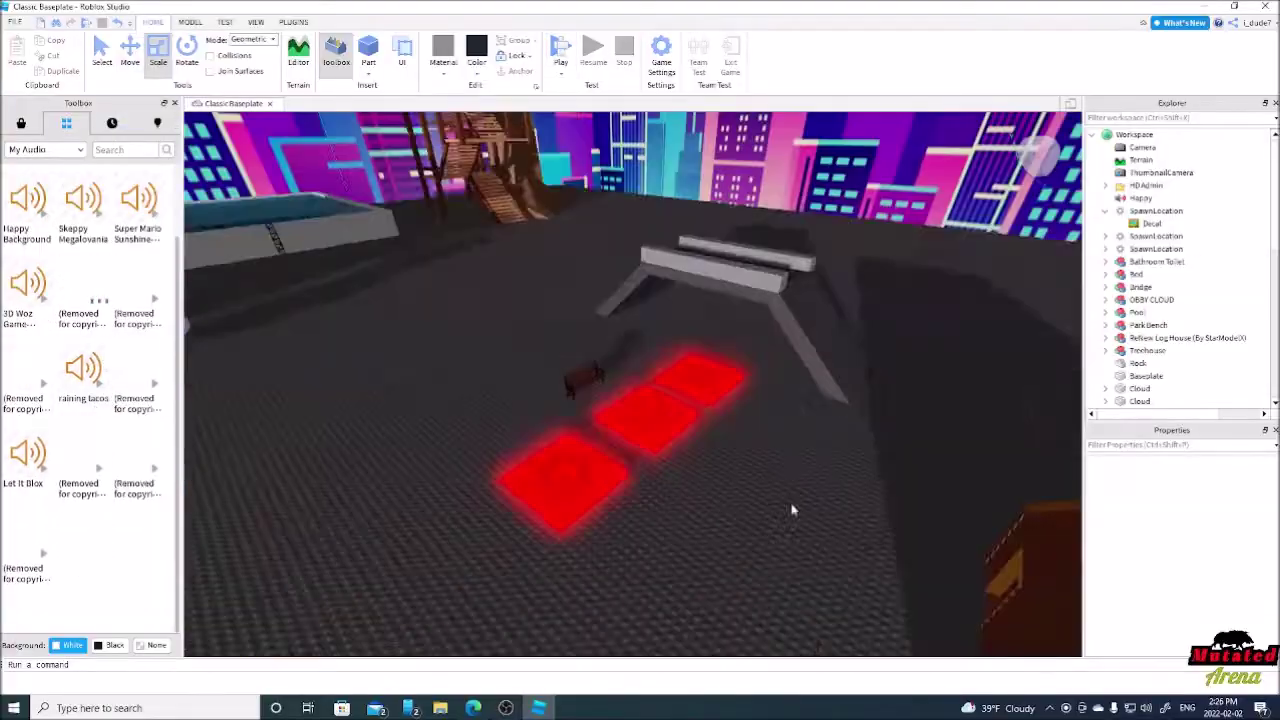
key(F5)
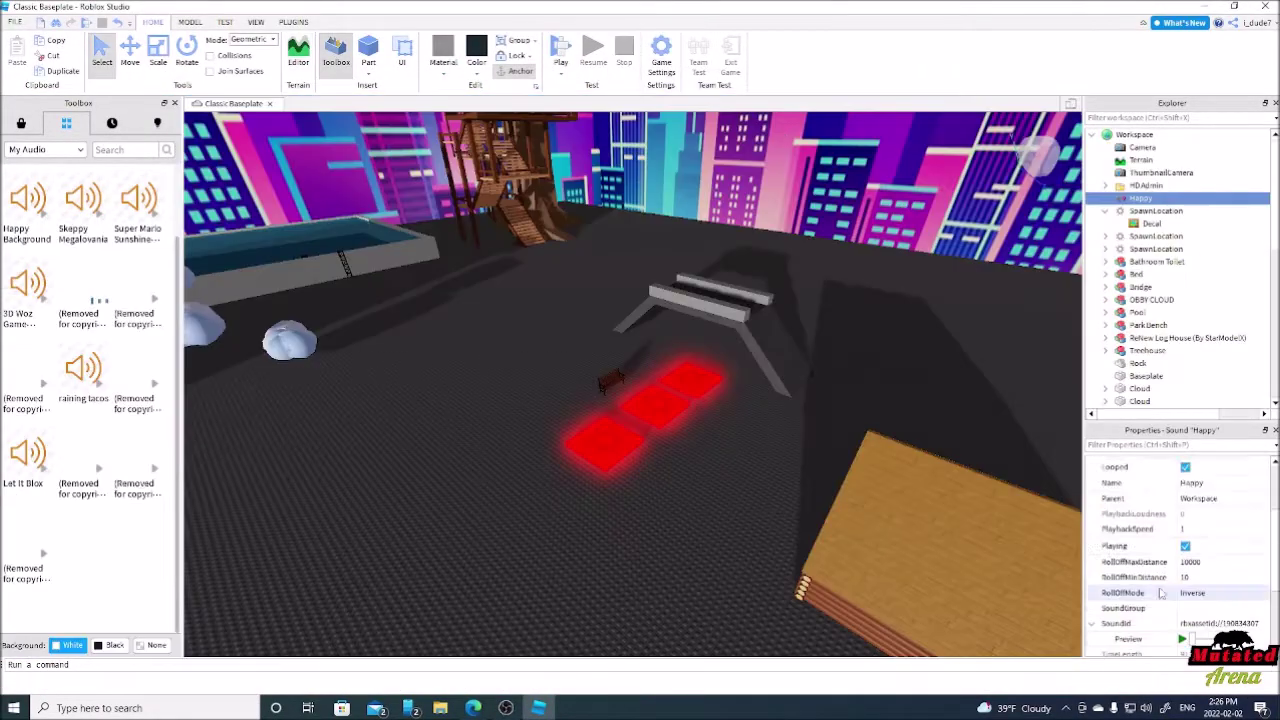
key(w)
right_drag(744, 506, 744, 506)
key(a)
key(s)
key(d)
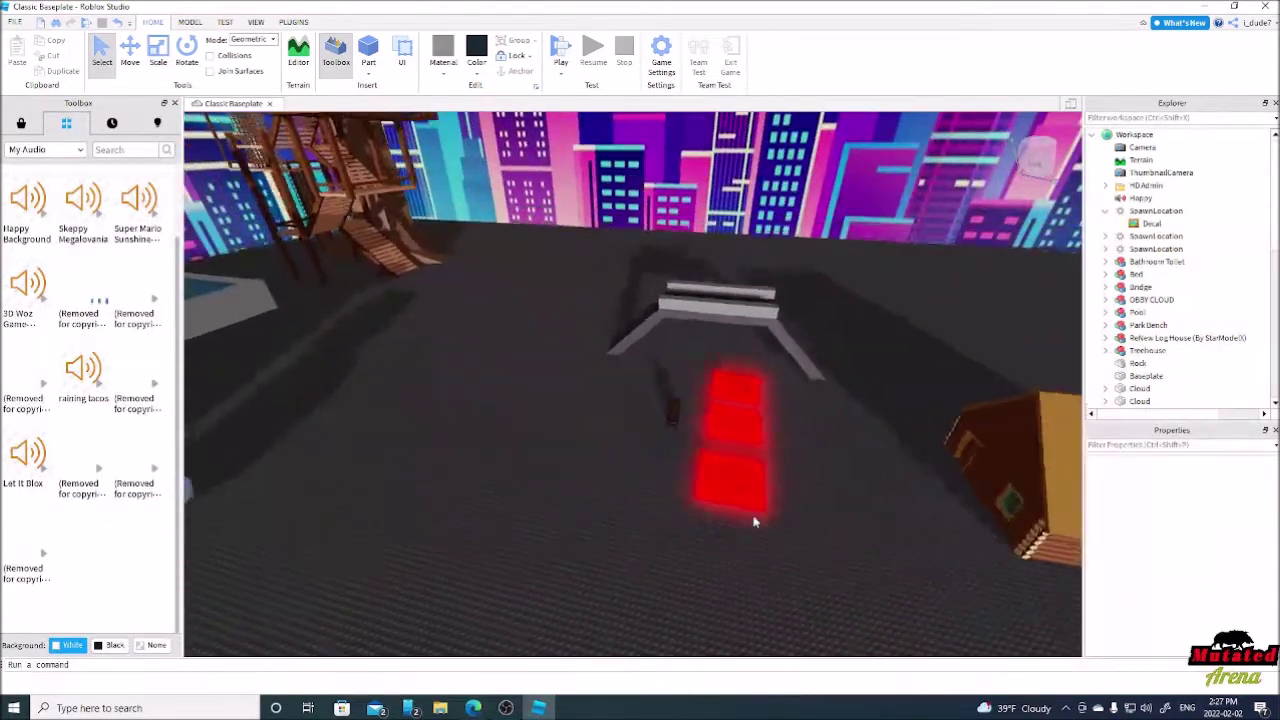
key(w)
key(d)
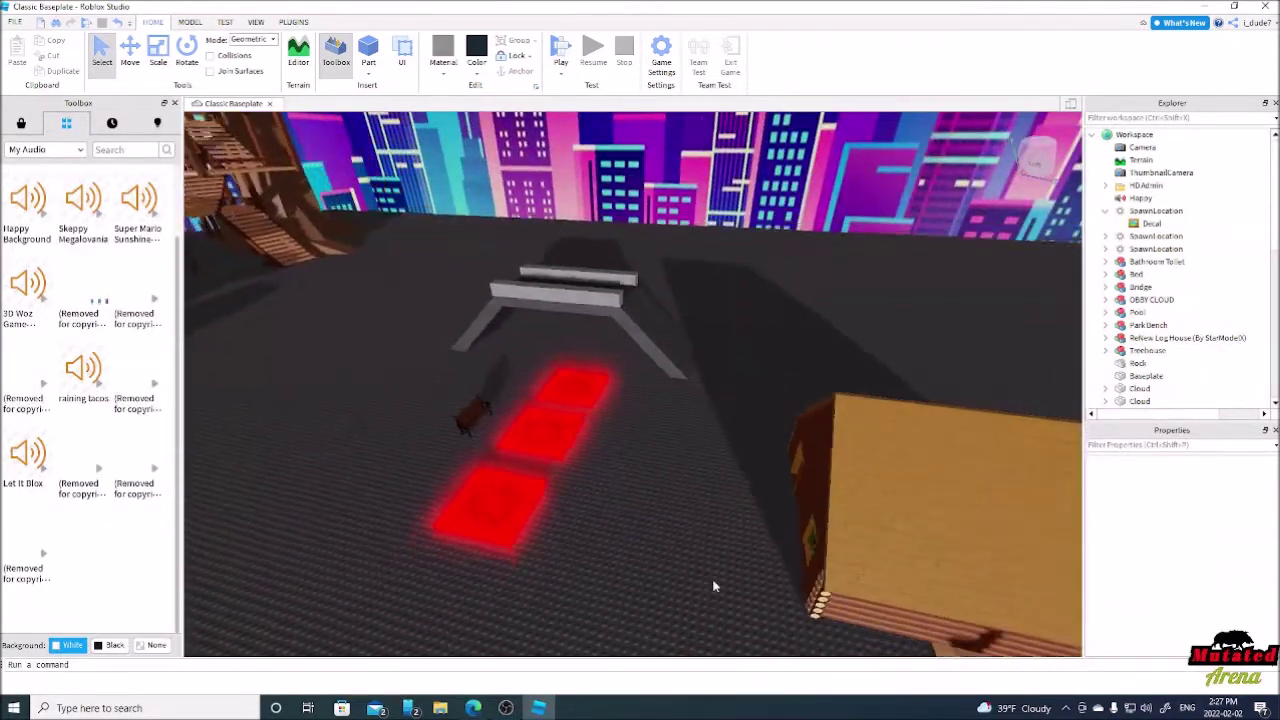
key(s)
key(a)
key(w)
key(d)
key(a)
key(s)
key(w)
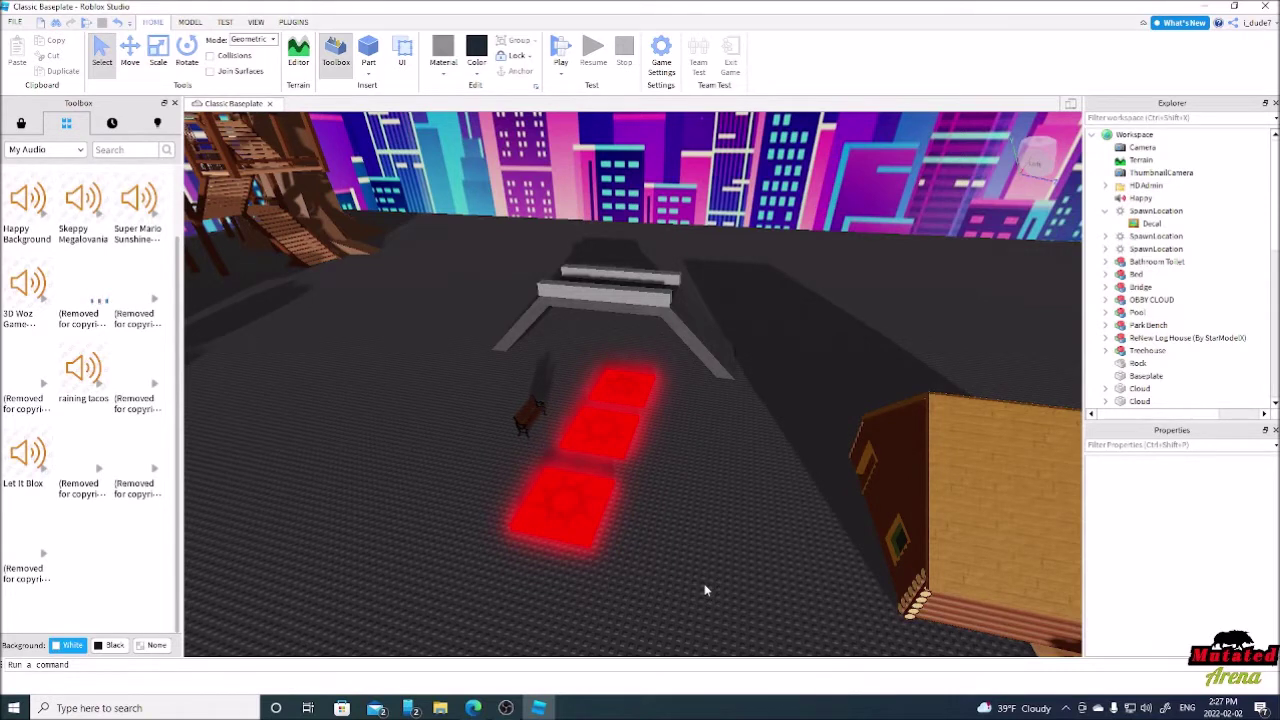
Start a play-test of the place and mute the in-game volume in the game's settings.
click(565, 52)
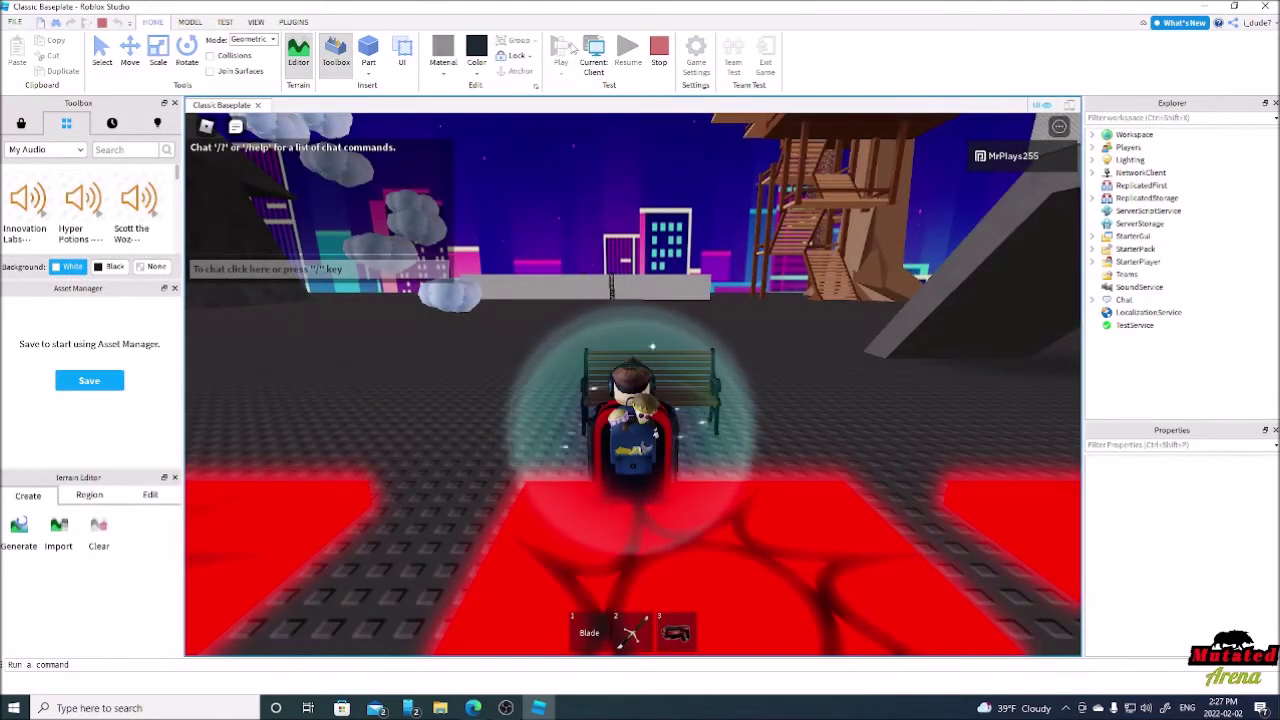
key(a)
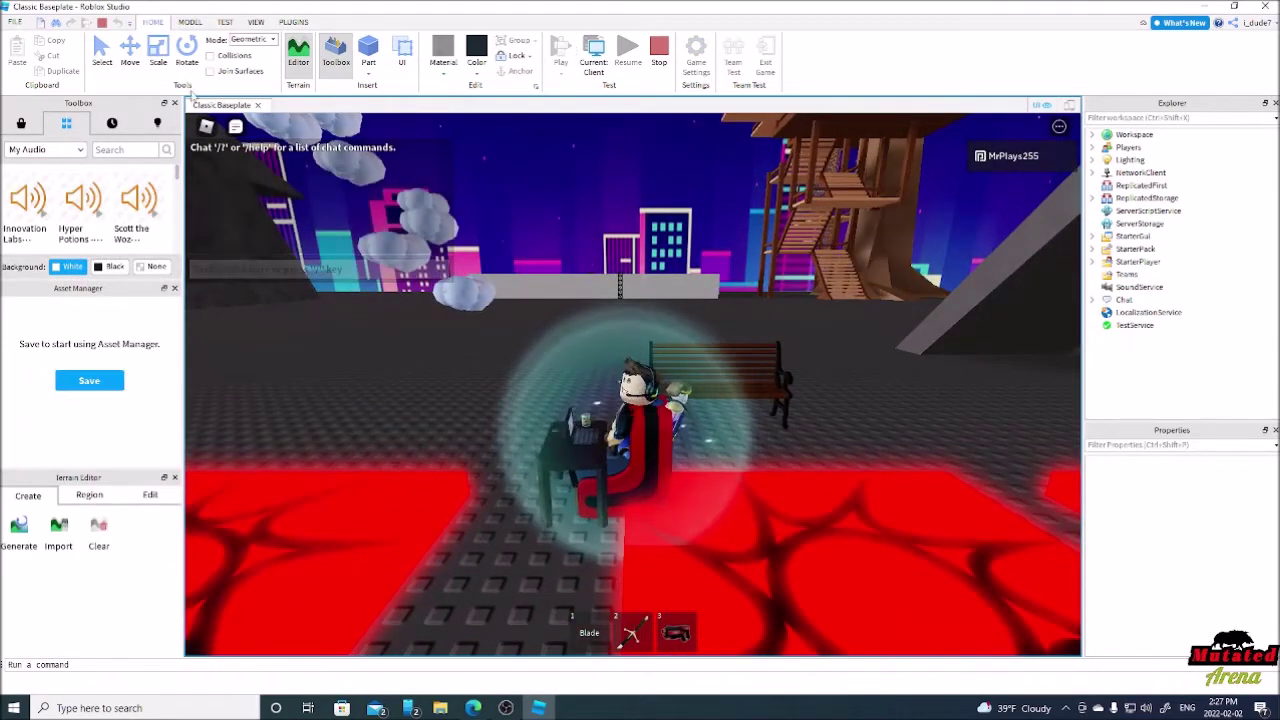
click(205, 128)
click(535, 184)
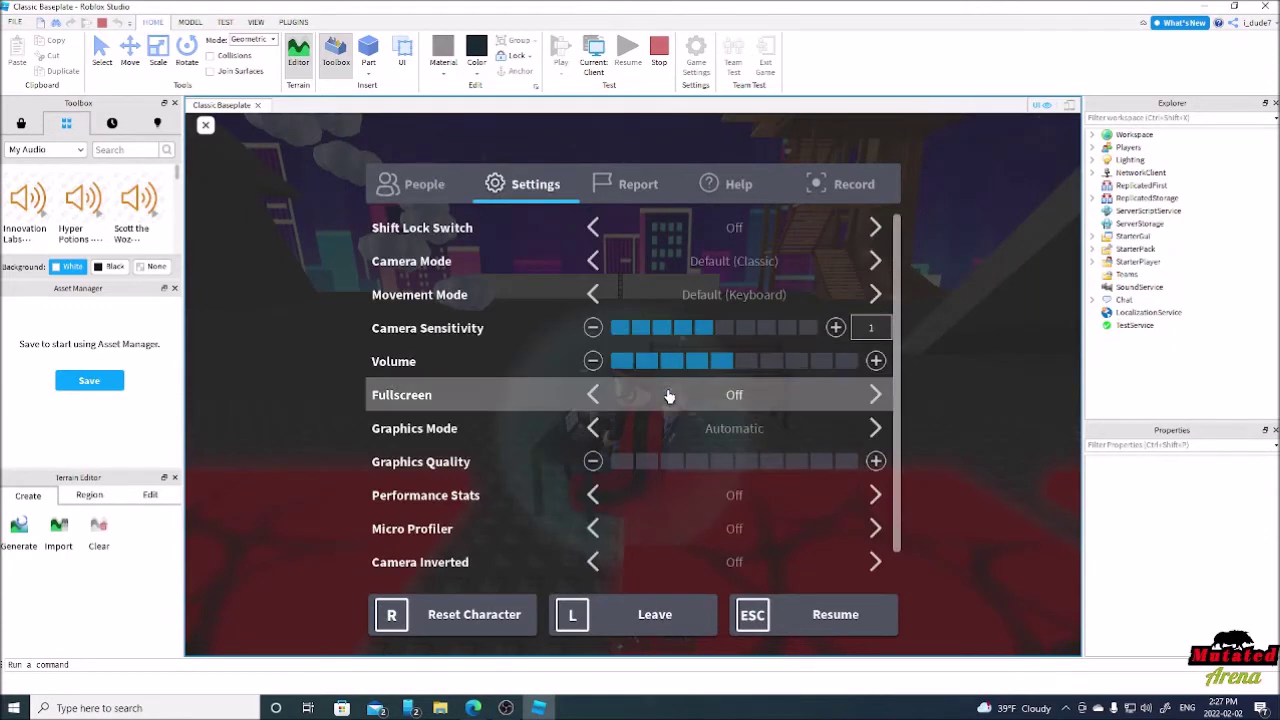
click(593, 361)
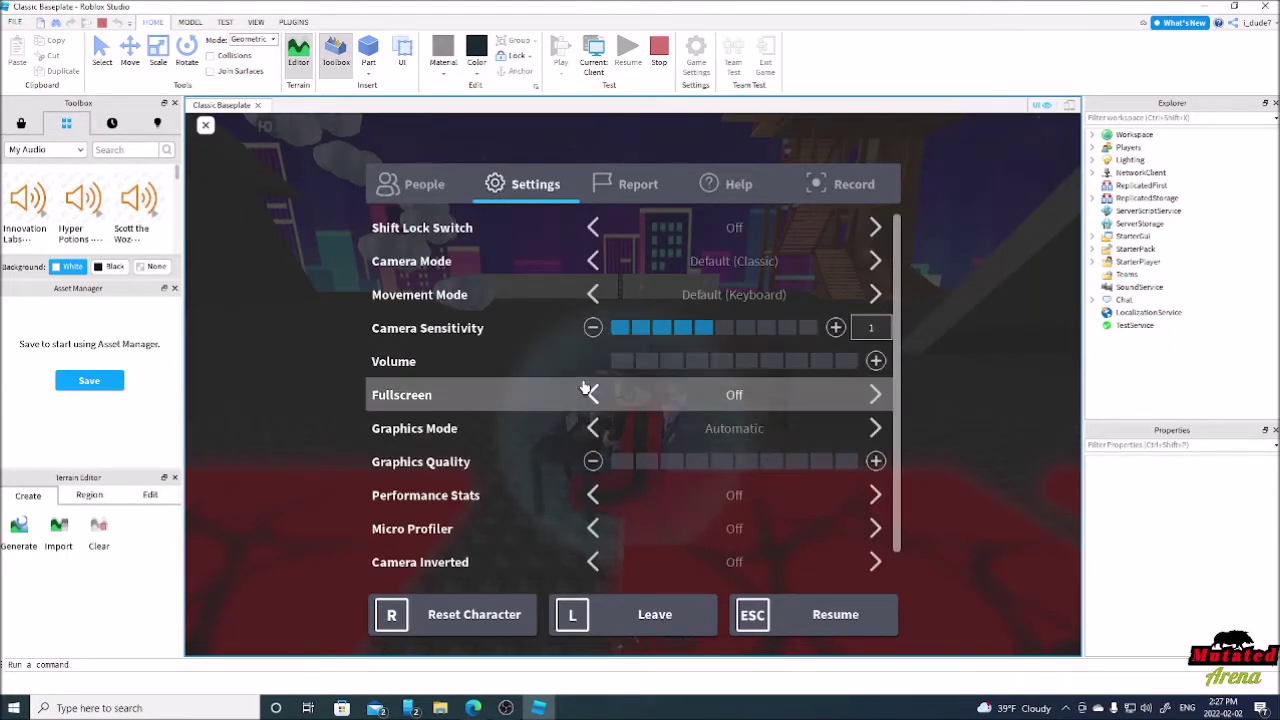
key(Escape)
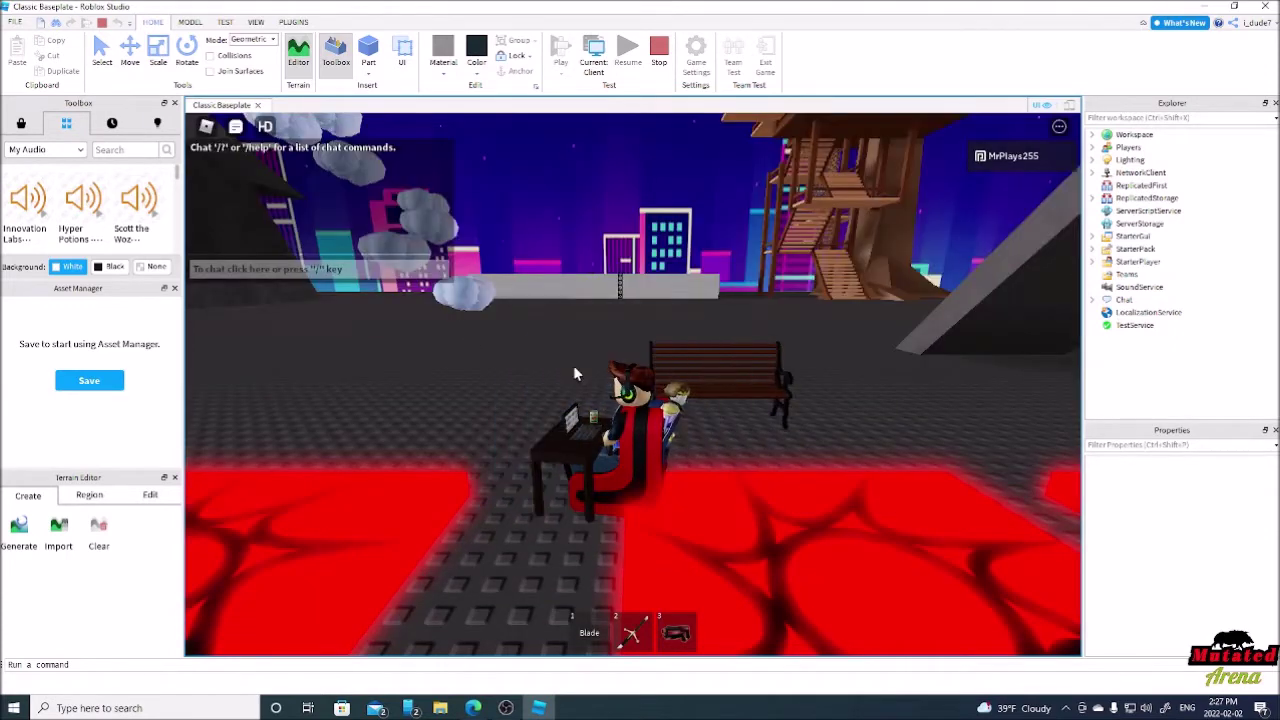
Walk and jump the character beside the red spawns and equip the sword in the second slot.
key(w)
right_drag(741, 366, 717, 408)
key(space)
key(2)
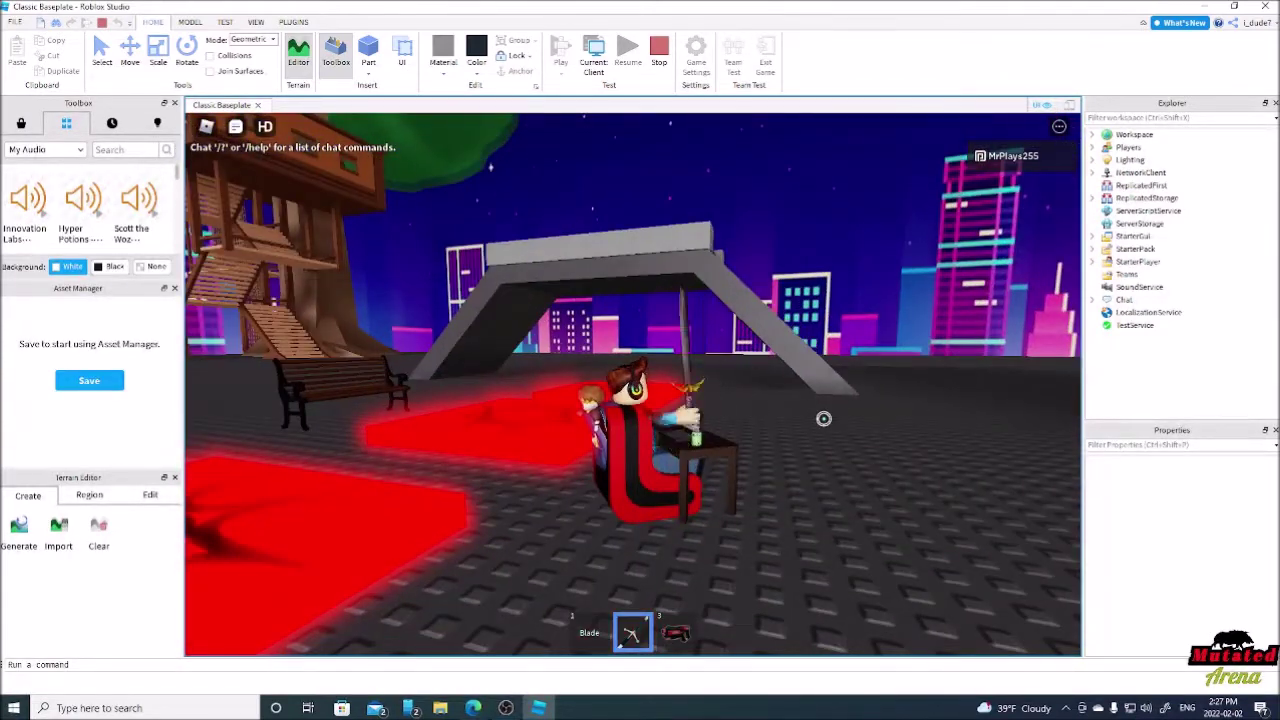
Turn off Playing for the Happy sound and set the in-game volume to five bars.
click(206, 128)
click(525, 188)
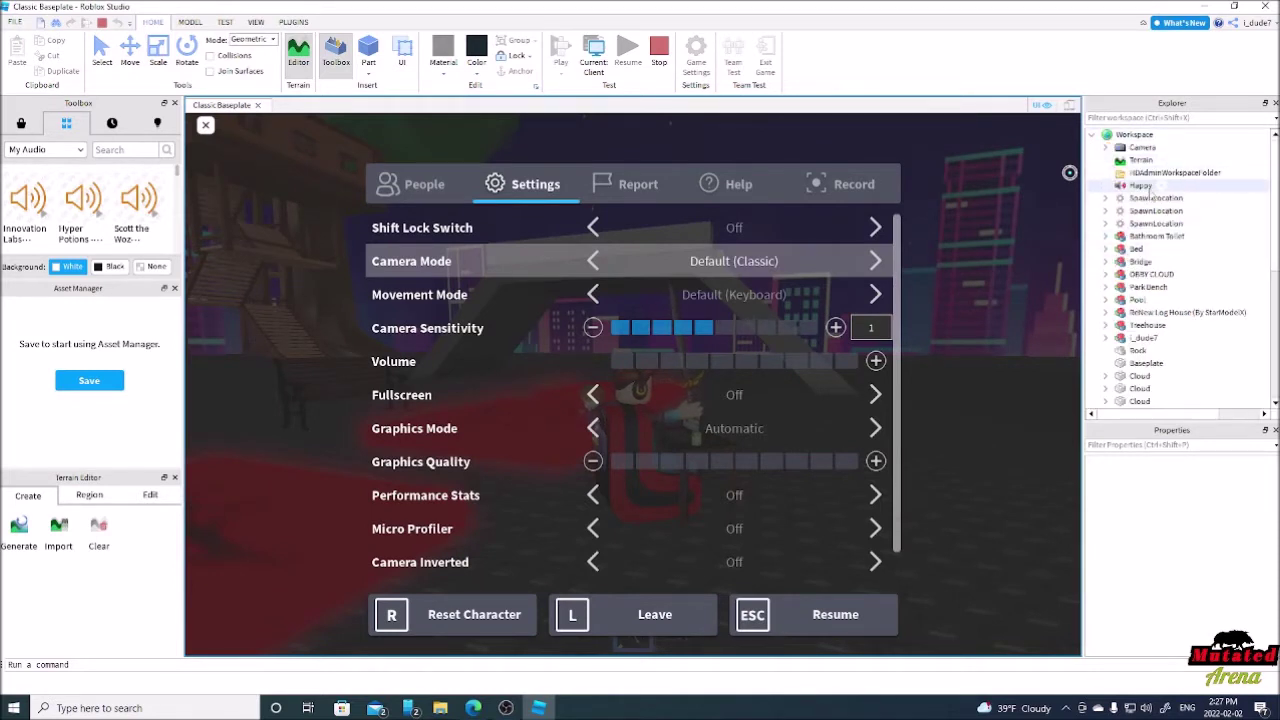
click(711, 362)
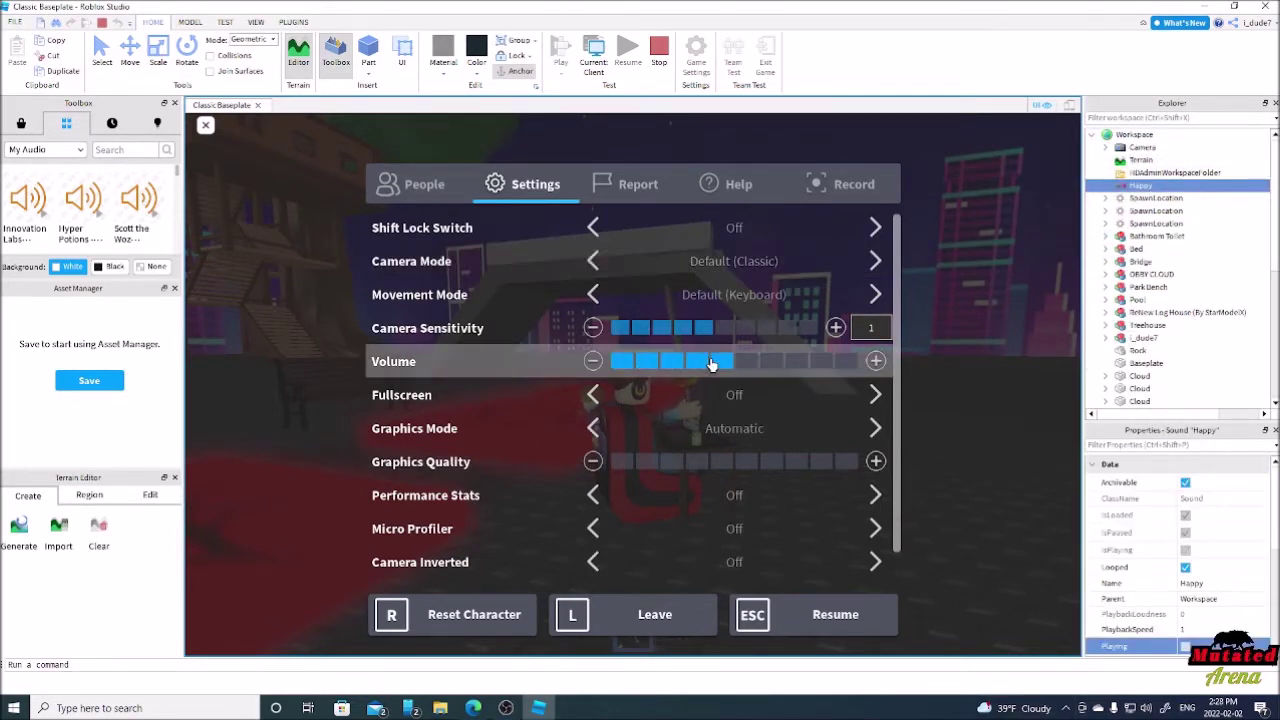
click(204, 126)
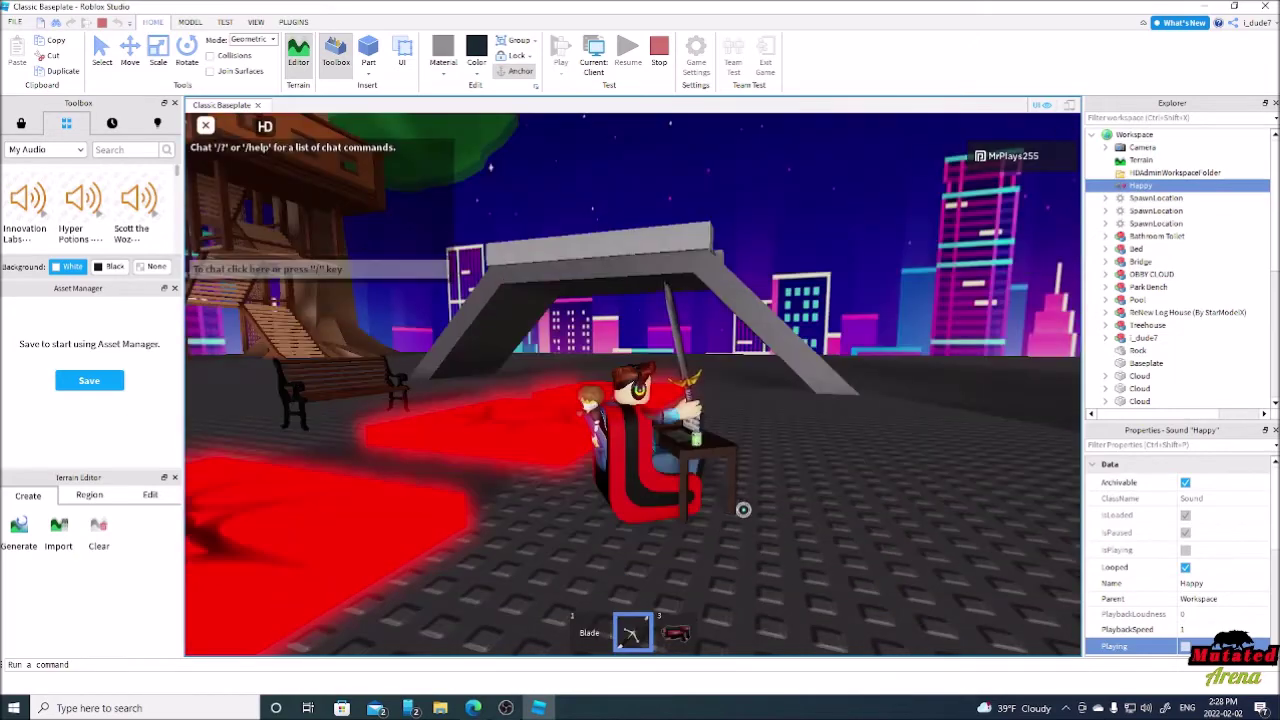
Walk the character around the spawns and equip the Blade, followed by the weapon in the third slot.
right_drag(780, 480, 812, 456)
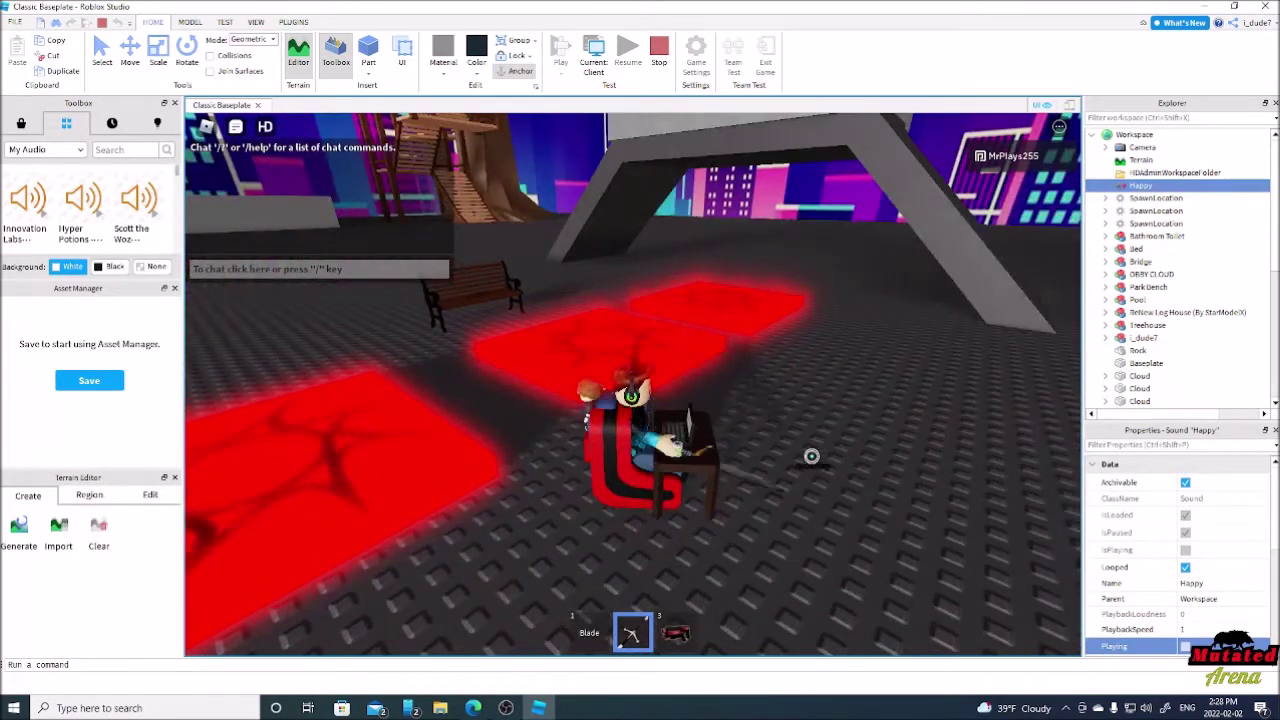
key(a)
key(1)
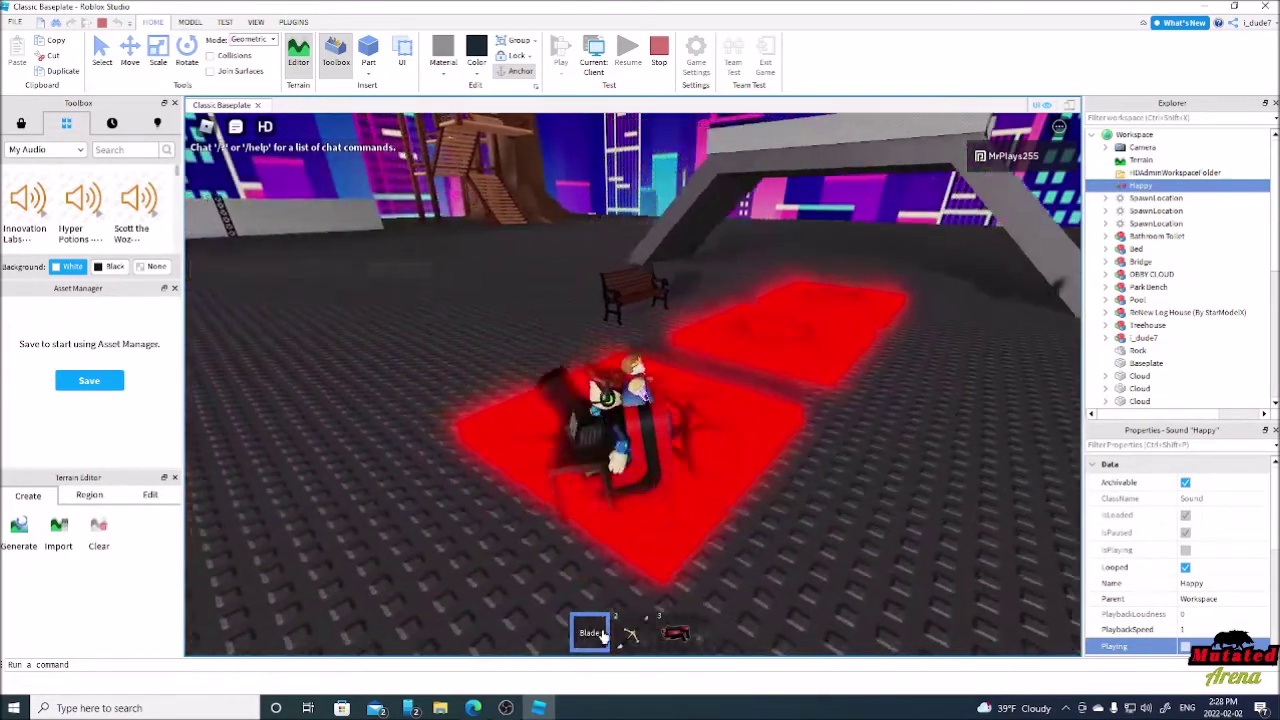
right_drag(606, 480, 606, 480)
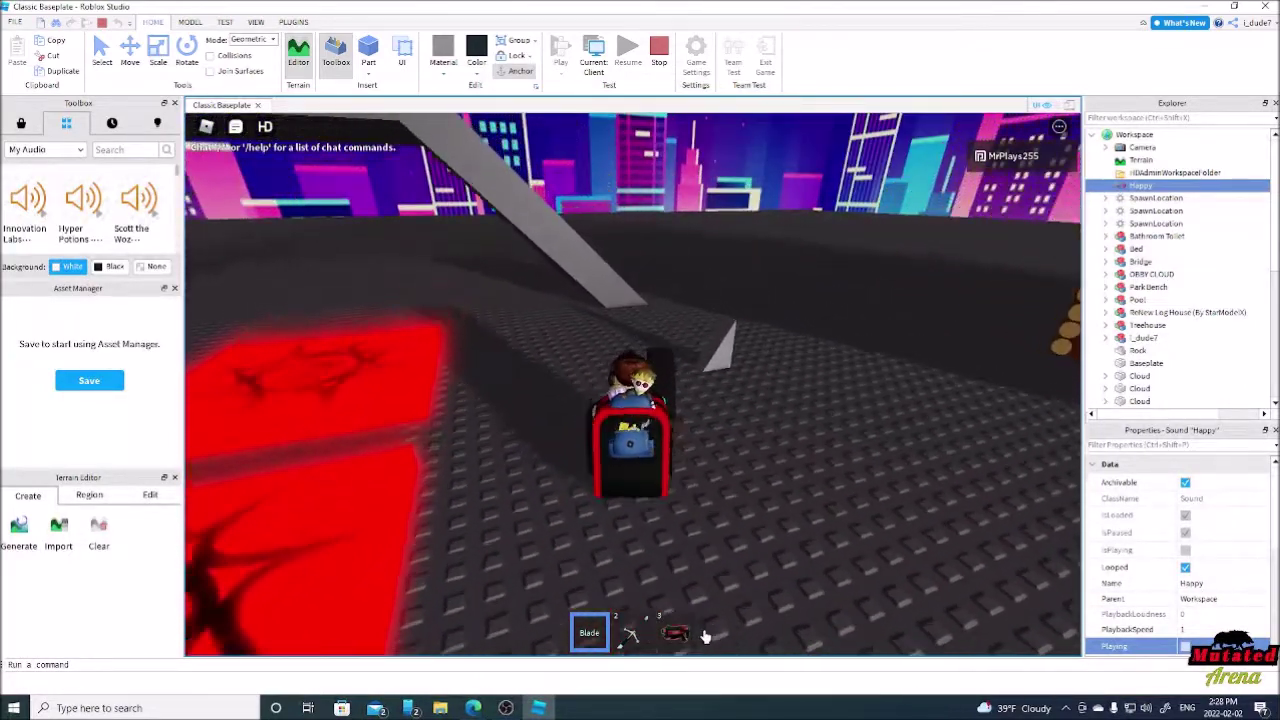
click(682, 630)
key(s)
right_drag(854, 477, 854, 477)
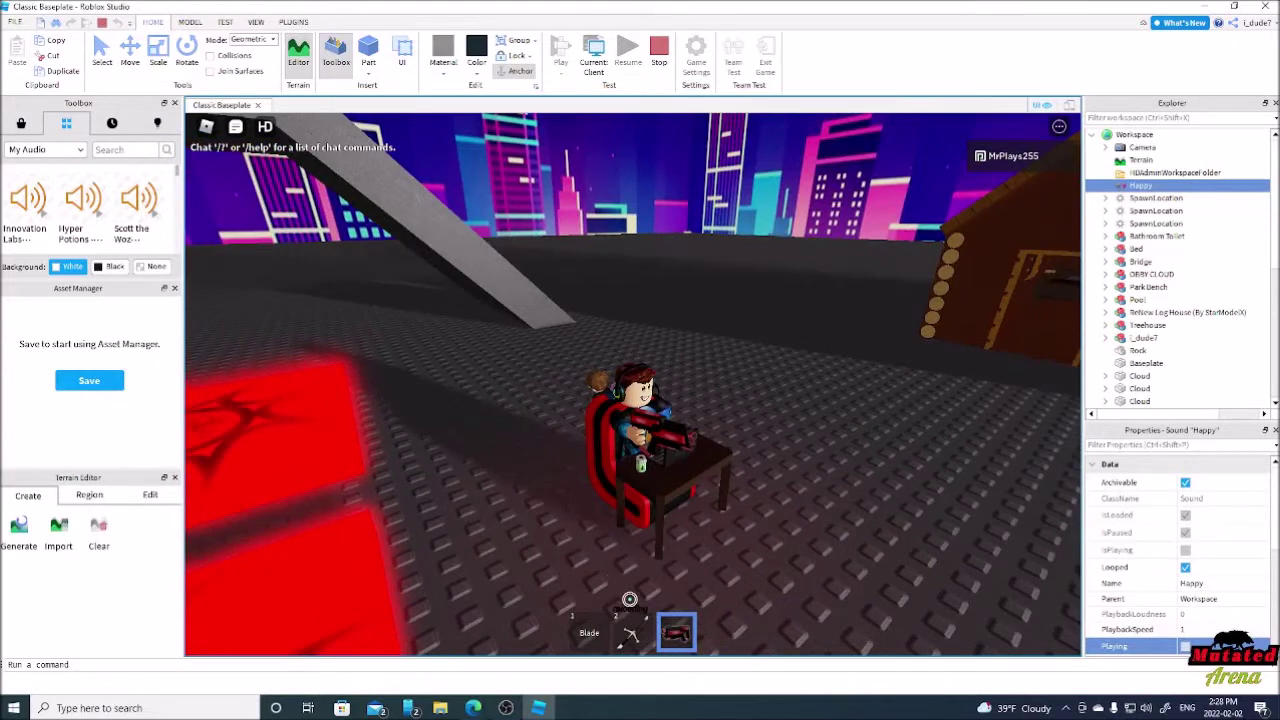
Walk the character between the bridge and the log house while testing equipping and unequipping the Blade.
key(w)
key(a)
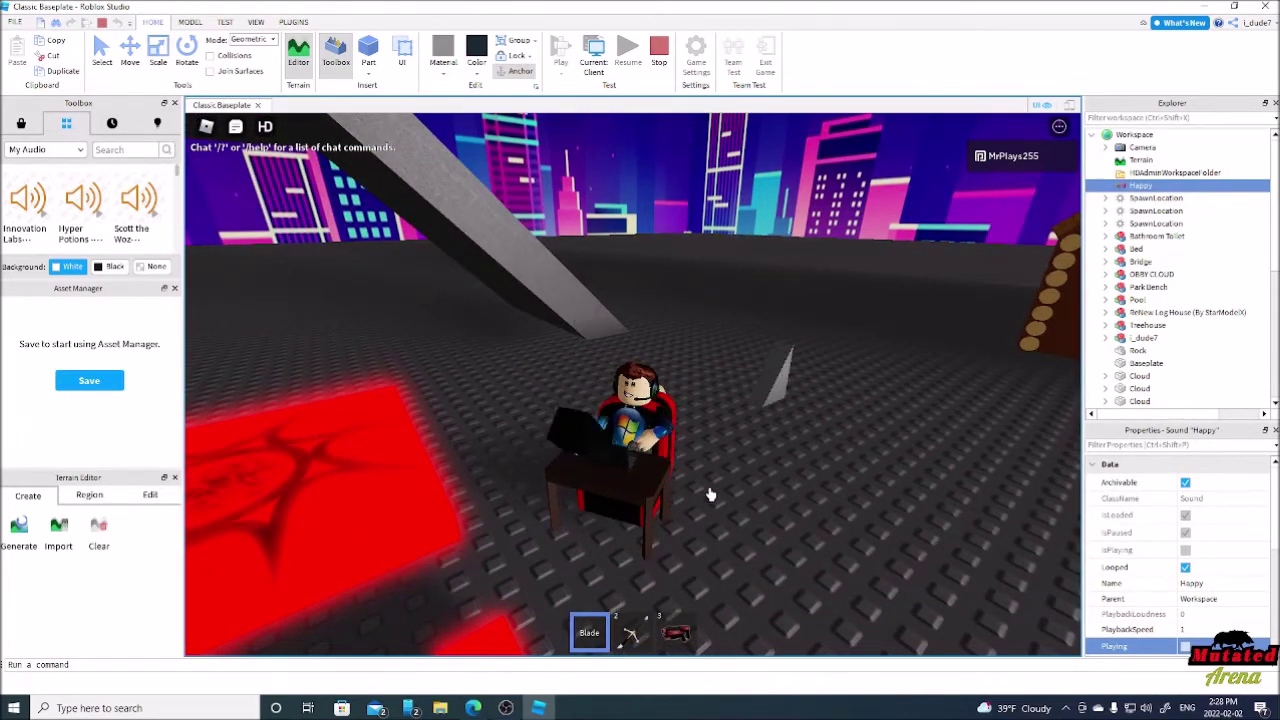
key(d)
key(w)
key(s)
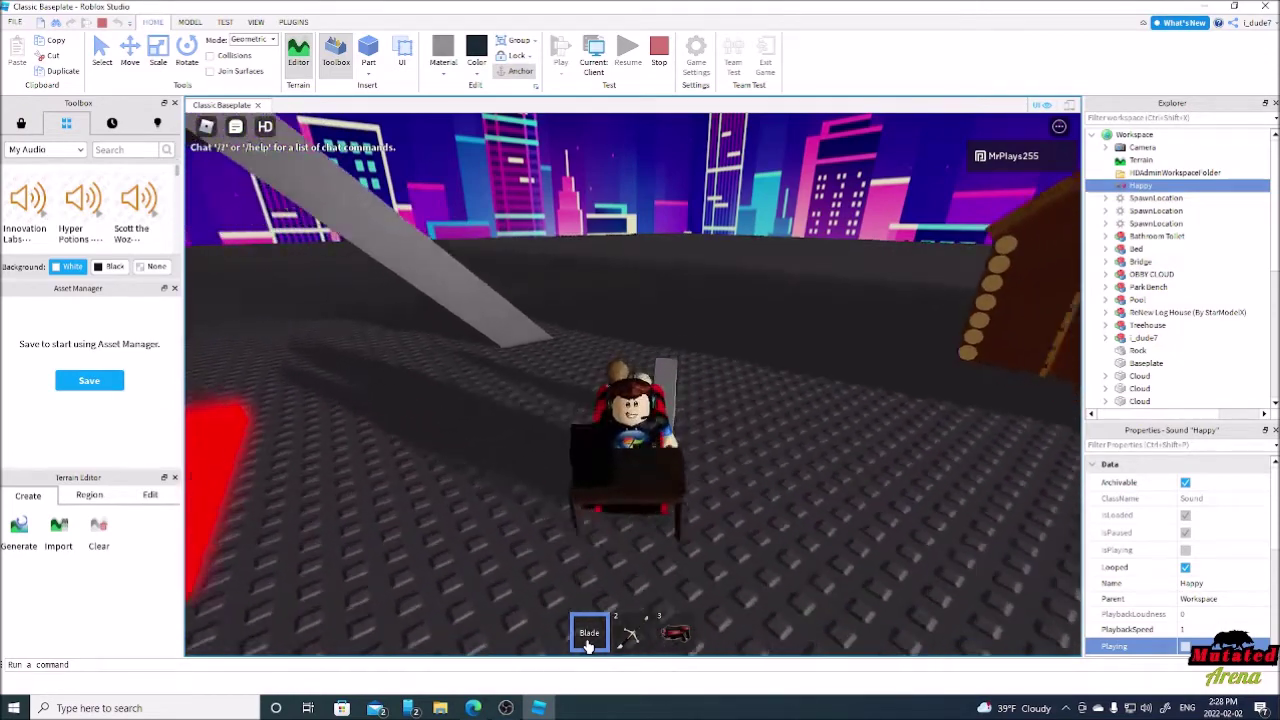
key(w)
click(587, 645)
click(587, 640)
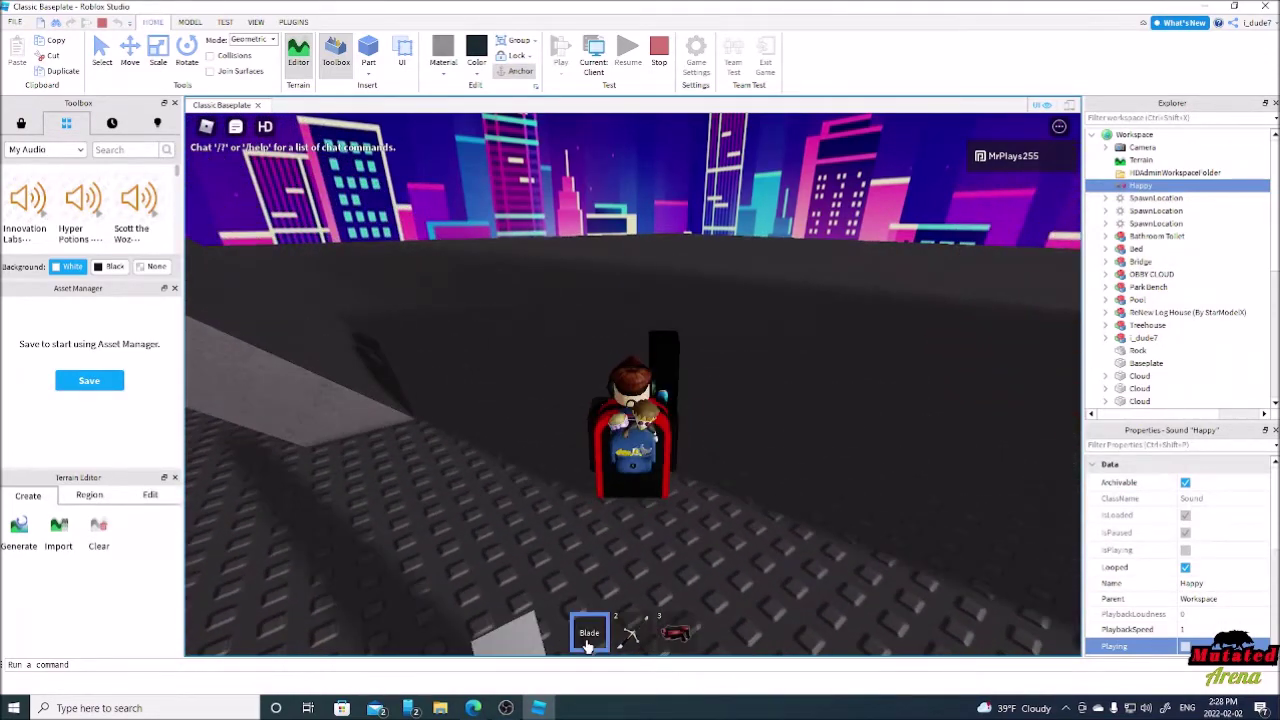
key(s)
click(588, 640)
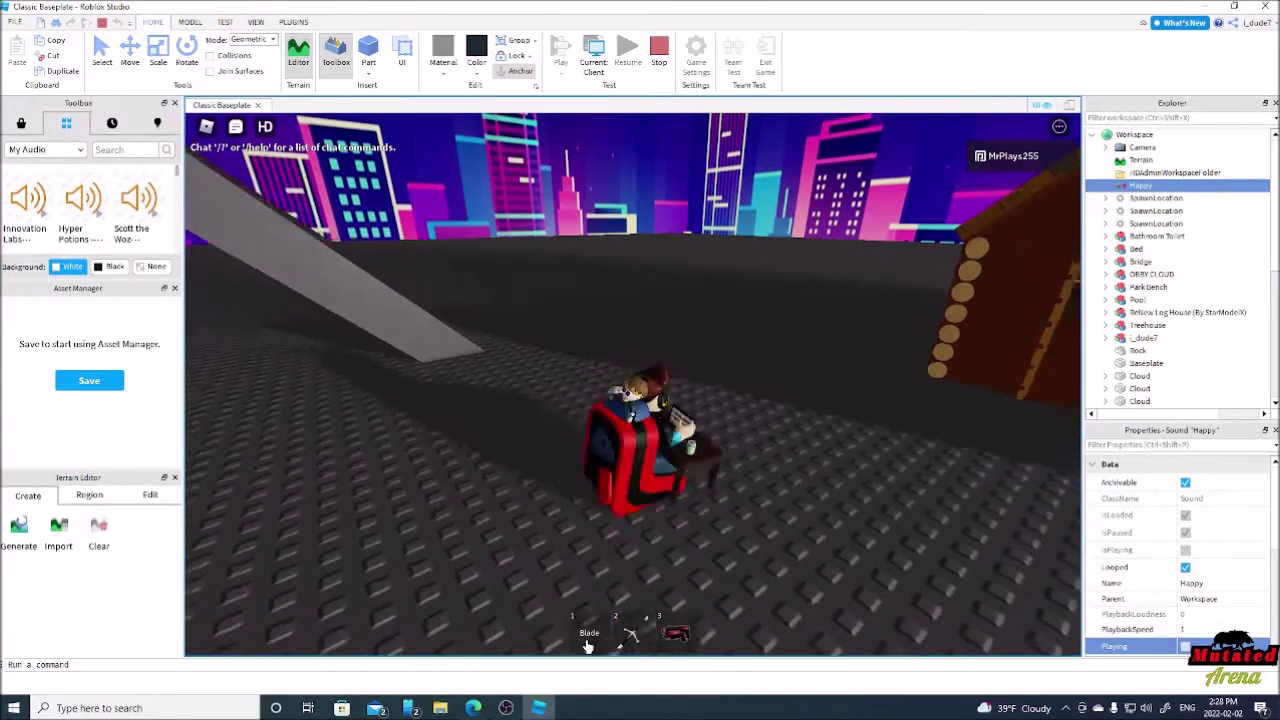
Test equipping and putting away the Blade while moving the character in the play test.
key(s)
click(587, 645)
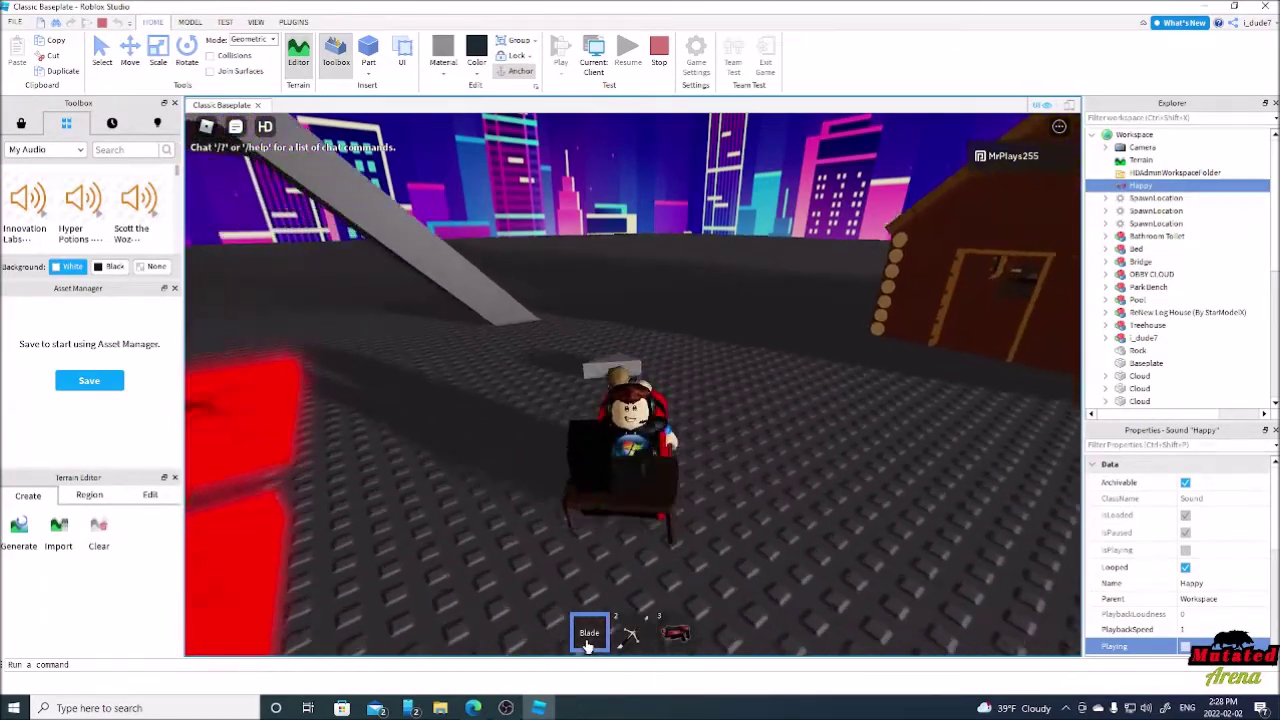
click(587, 645)
key(a)
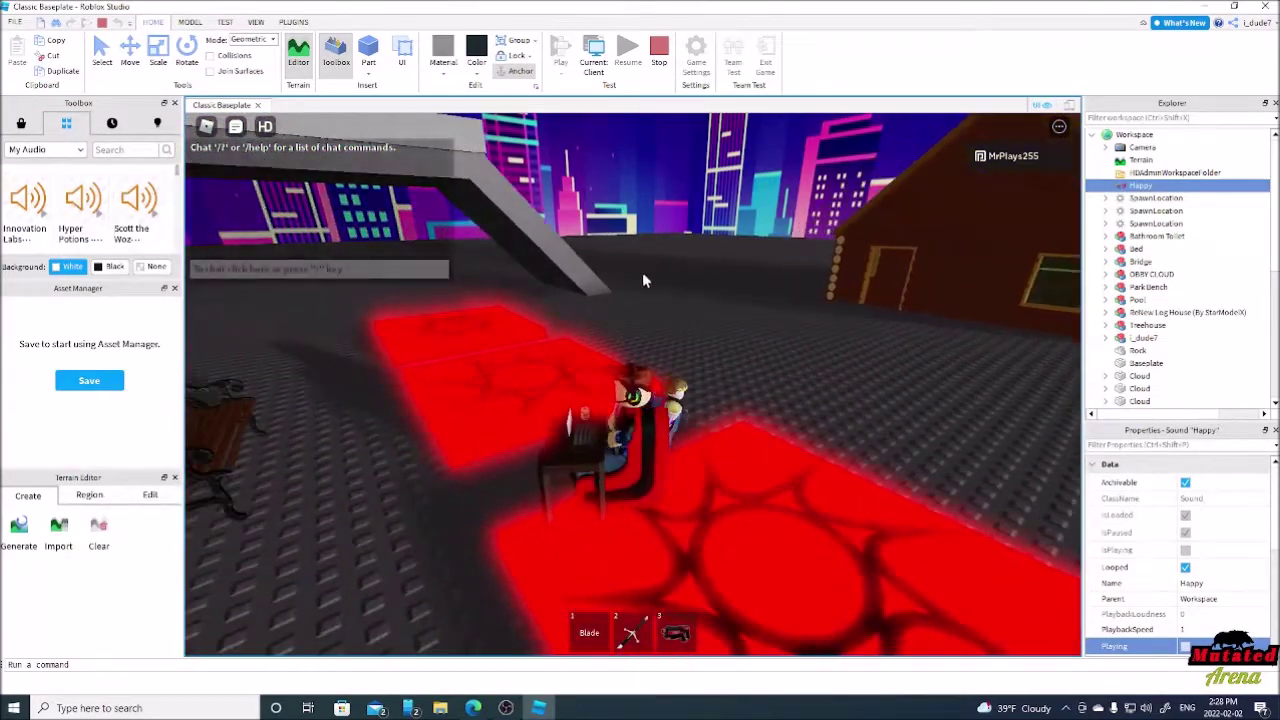
Walk the character around the red spawn pads to inspect the bridge, bench and treehouse.
right_drag(954, 291, 955, 293)
key(w)
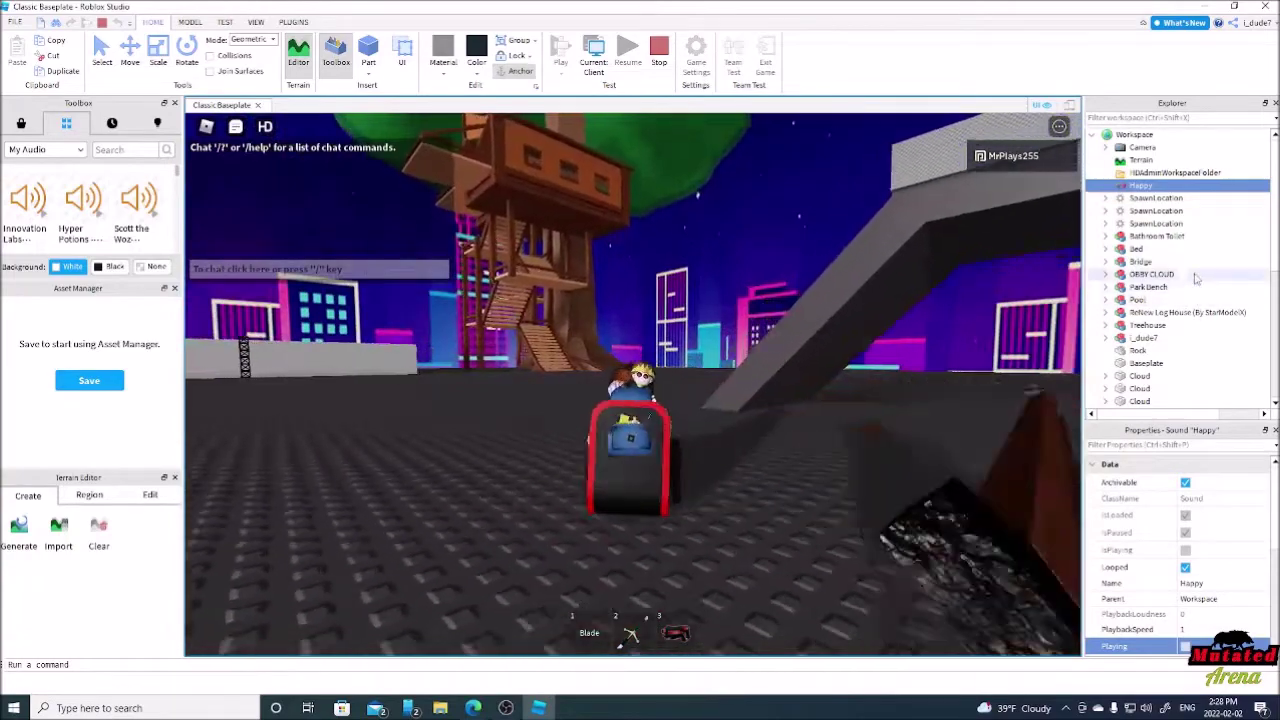
right_drag(757, 418, 757, 418)
key(a)
key(d)
key(w)
key(w)
right_drag(813, 350, 768, 334)
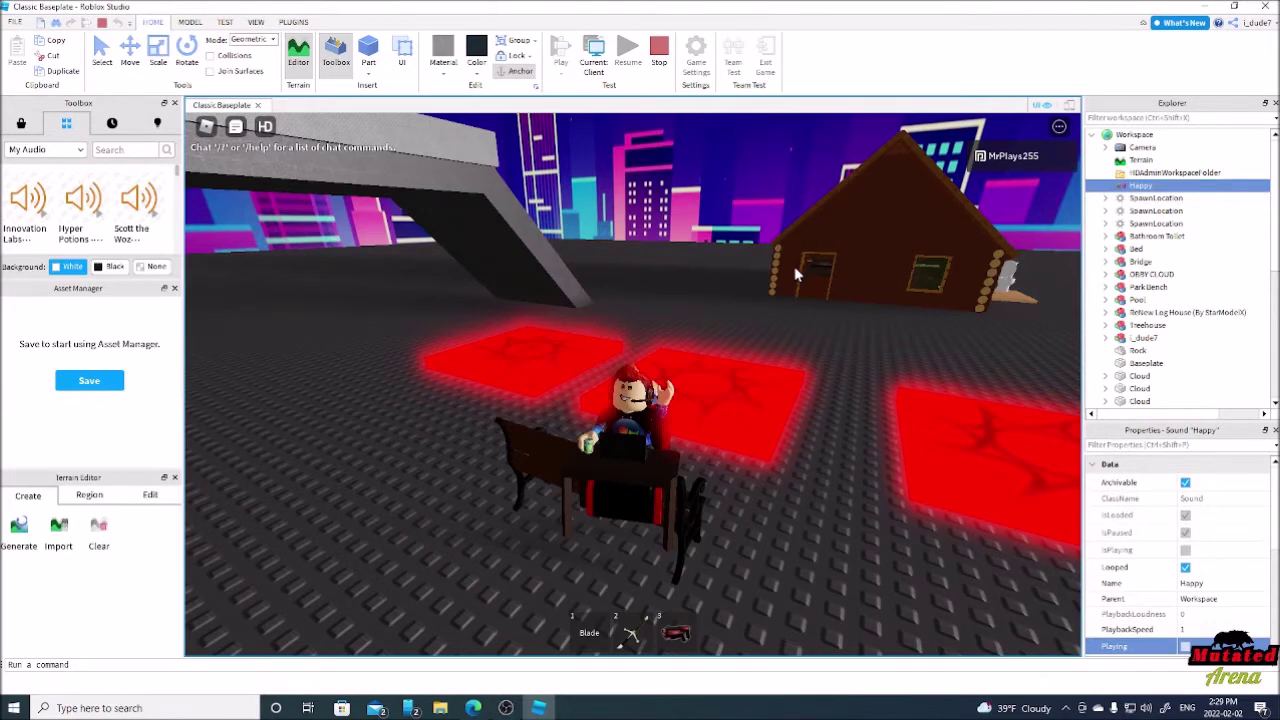
Walk the character from the red spawn pads to the front door of the log house.
right_drag(769, 290, 772, 297)
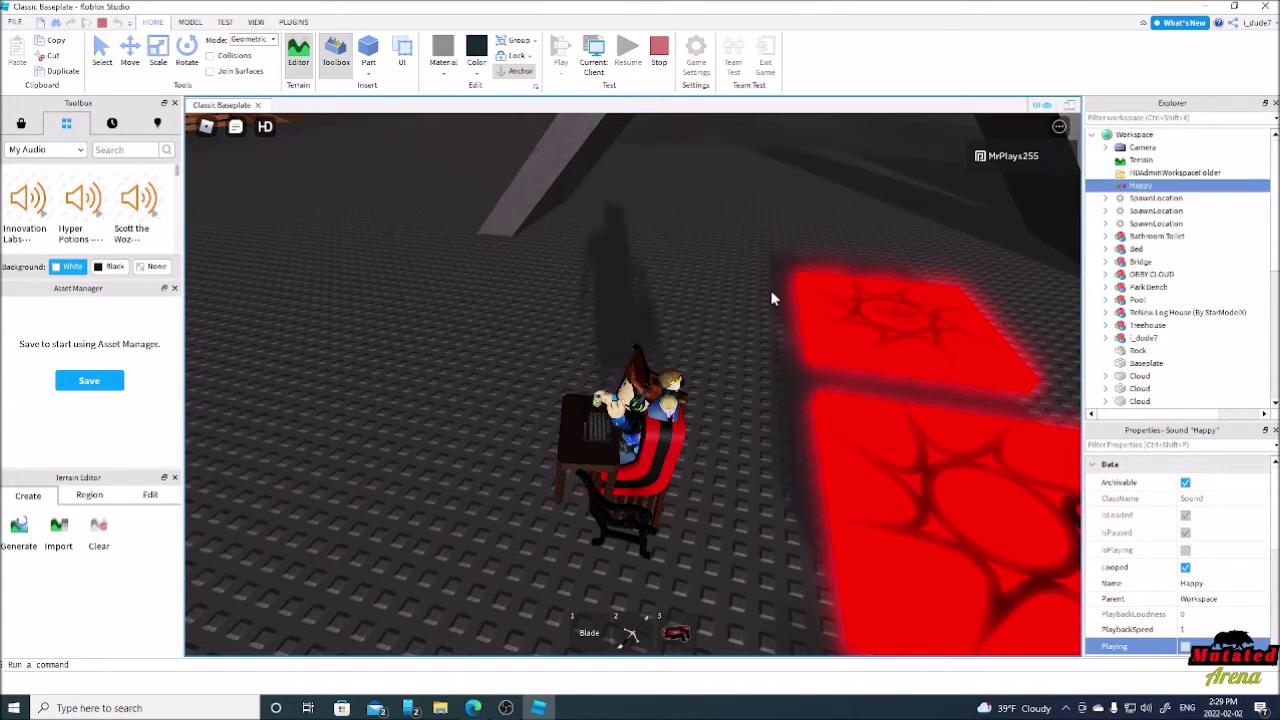
right_drag(740, 364, 739, 366)
key(w)
key(w)
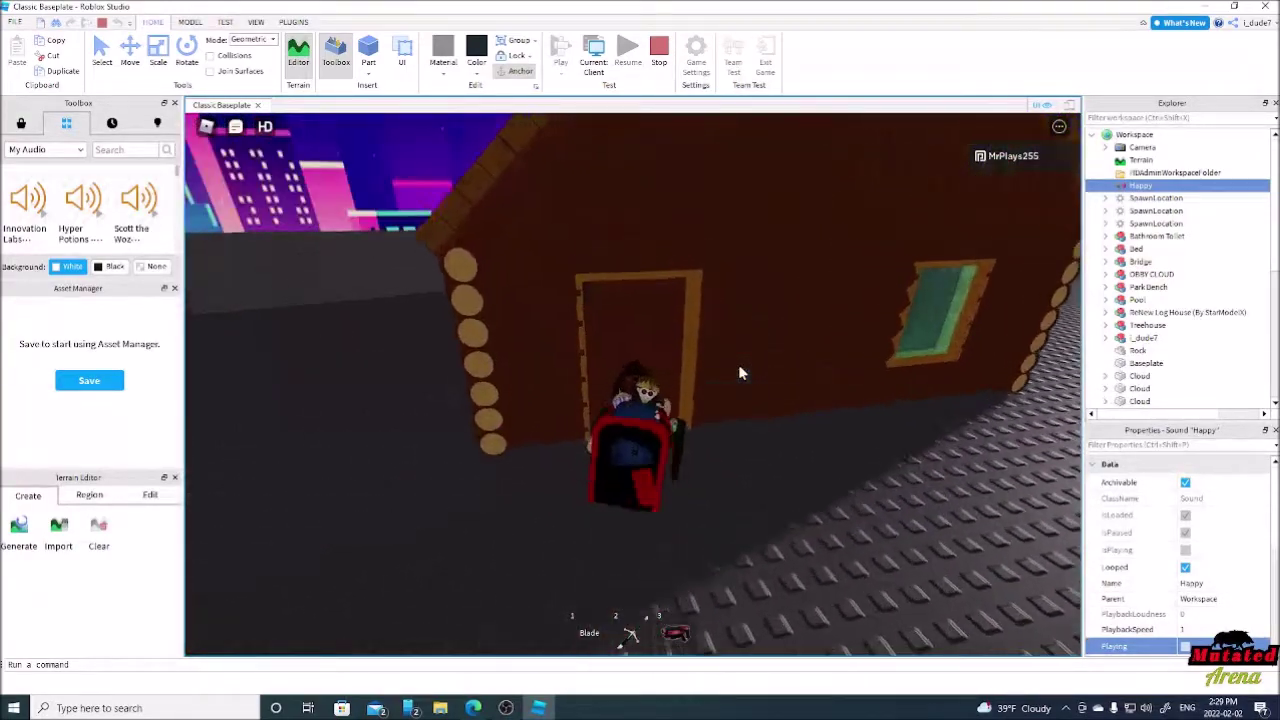
key(w)
Take the character from the log house door to the toilet platform beside the house.
right_drag(740, 373, 746, 373)
key(w)
key(w)
key(w)
key(s)
key(space)
key(w)
right_drag(953, 527, 953, 527)
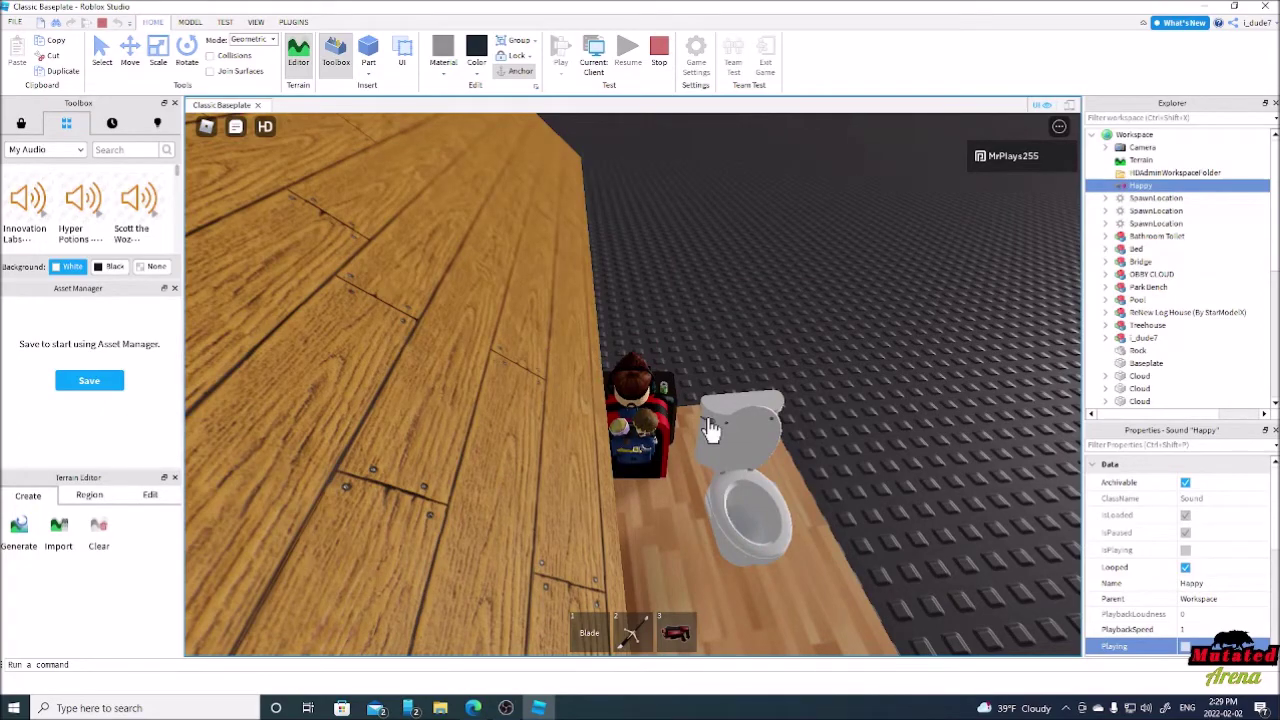
Jump the character from the toilet platform over the log house and return to the red spawn pads.
right_drag(866, 401, 866, 401)
key(d)
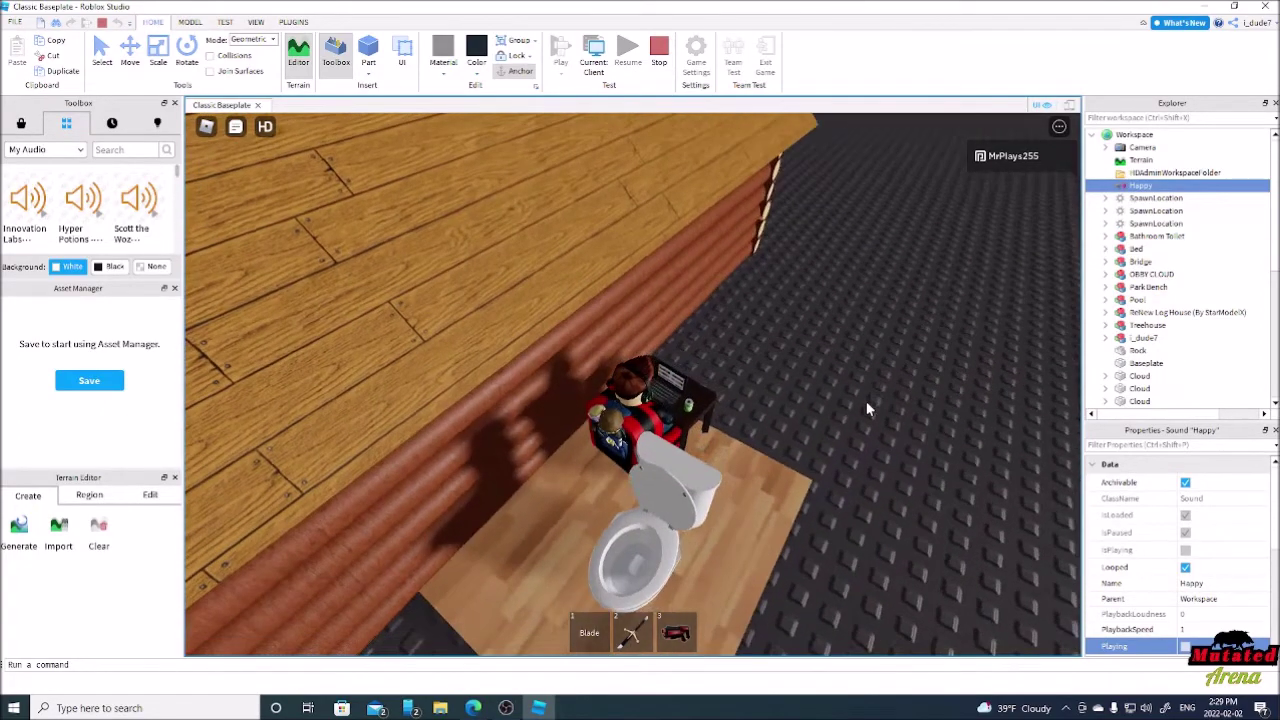
key(space)
key(space)
key(w)
right_drag(866, 401, 866, 401)
key(w)
key(space)
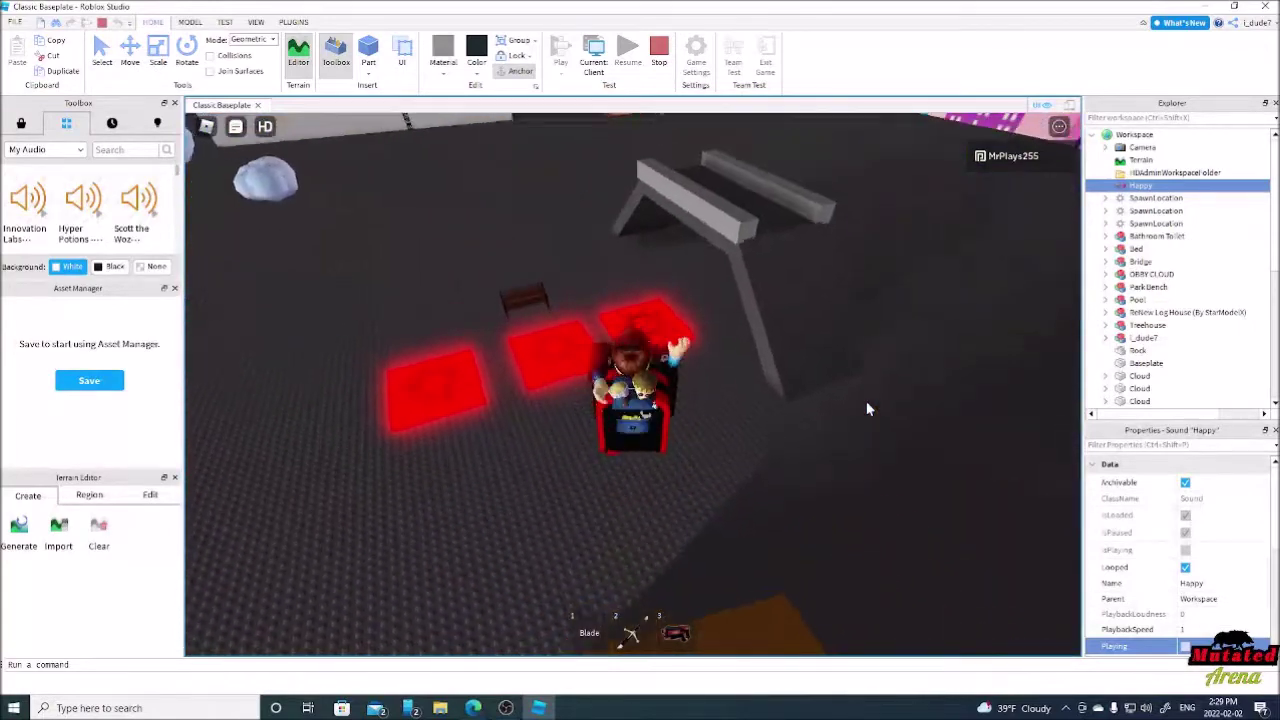
key(w)
key(a)
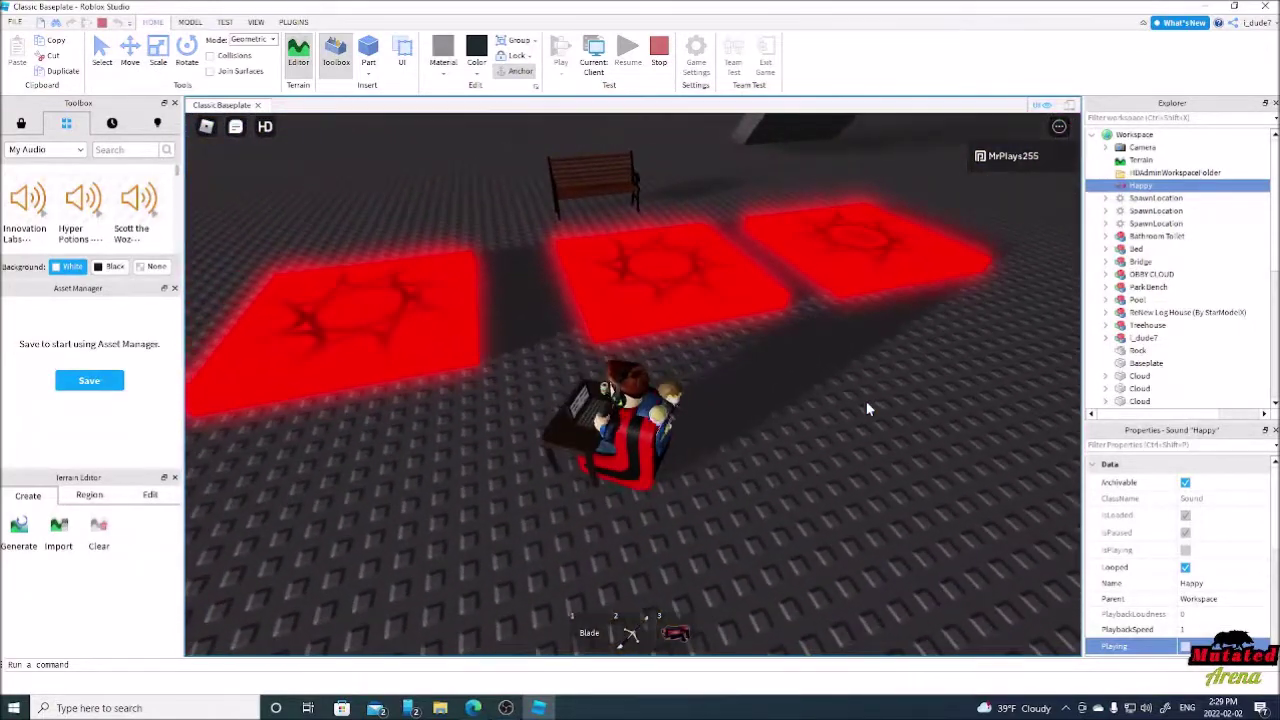
Open the HD Admin command list with the chat command ;cmds, and also try :cmds.
key(slash)
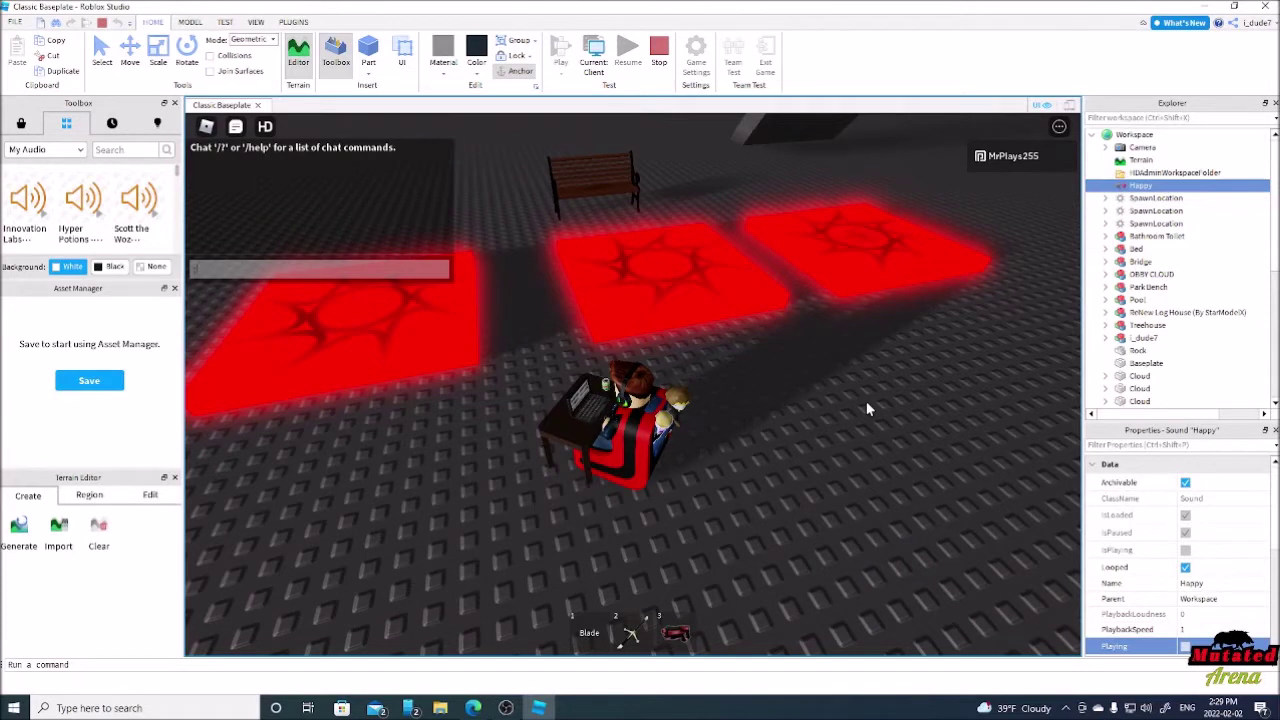
text(;cmds)
key(Return)
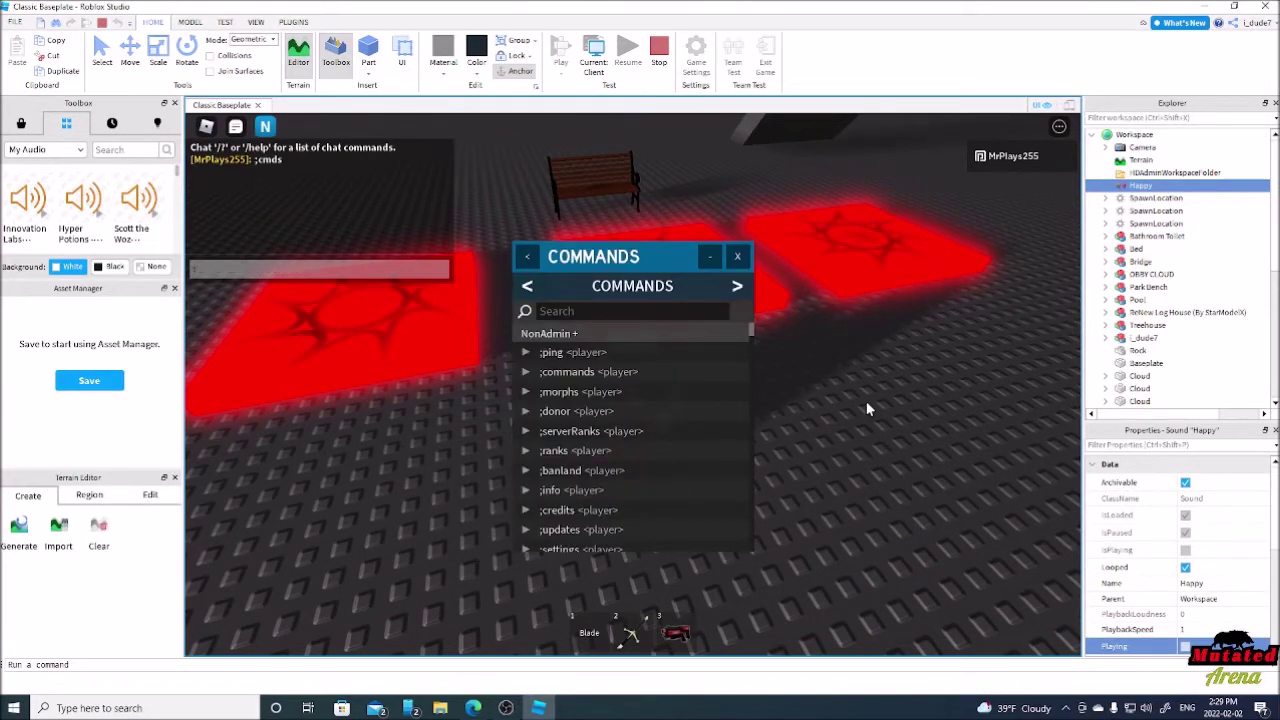
key(Return)
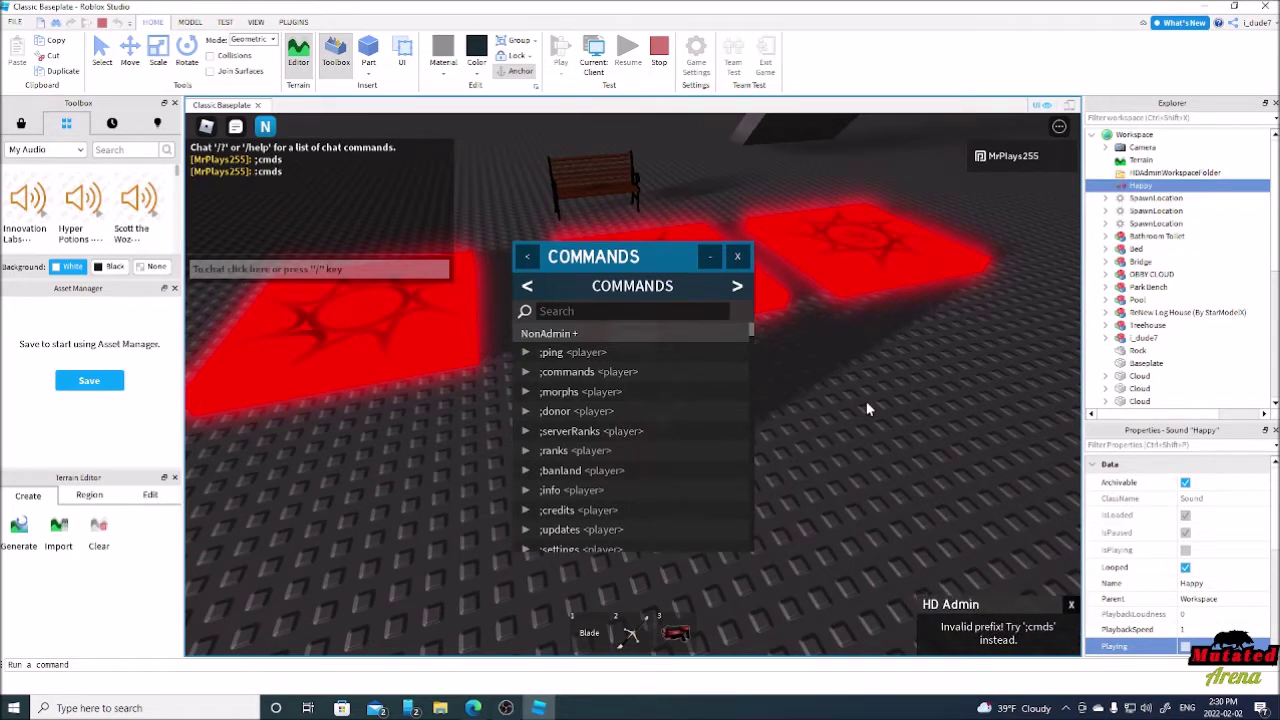
Add Kohl's Admin Infinite from My Models to the running game.
scroll(1210, 300, down, 8)
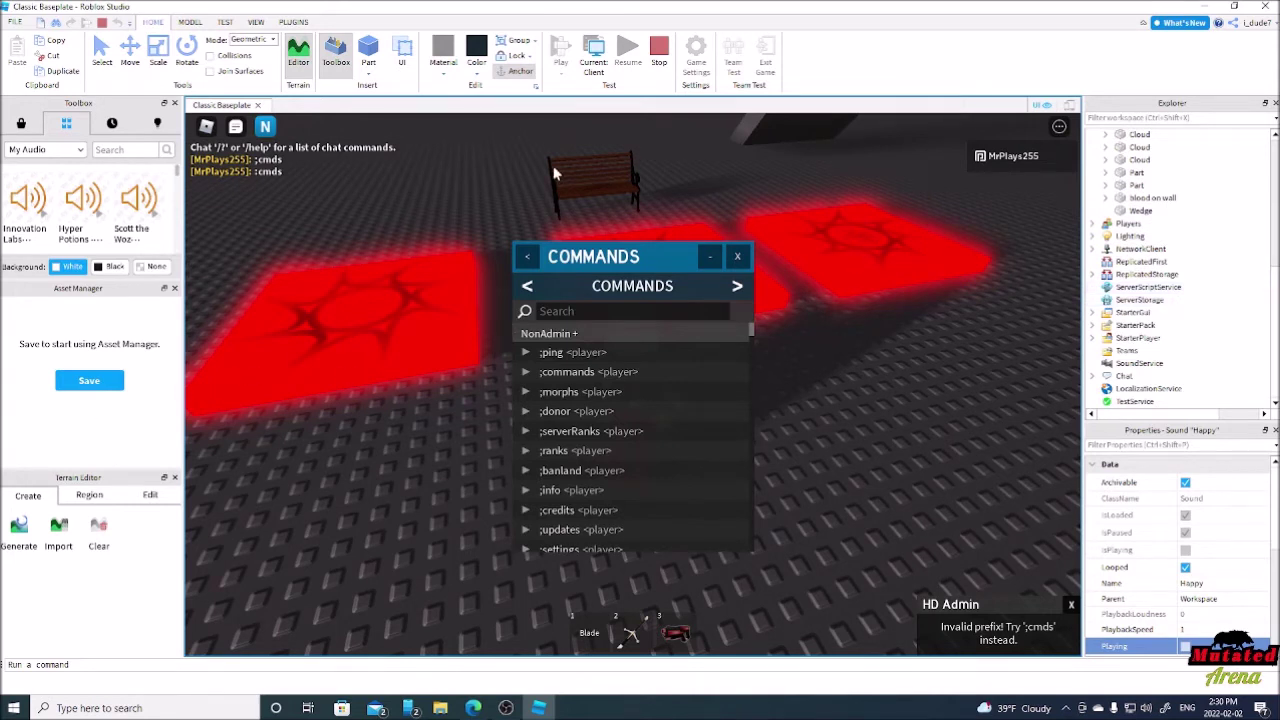
scroll(118, 230, down, 1)
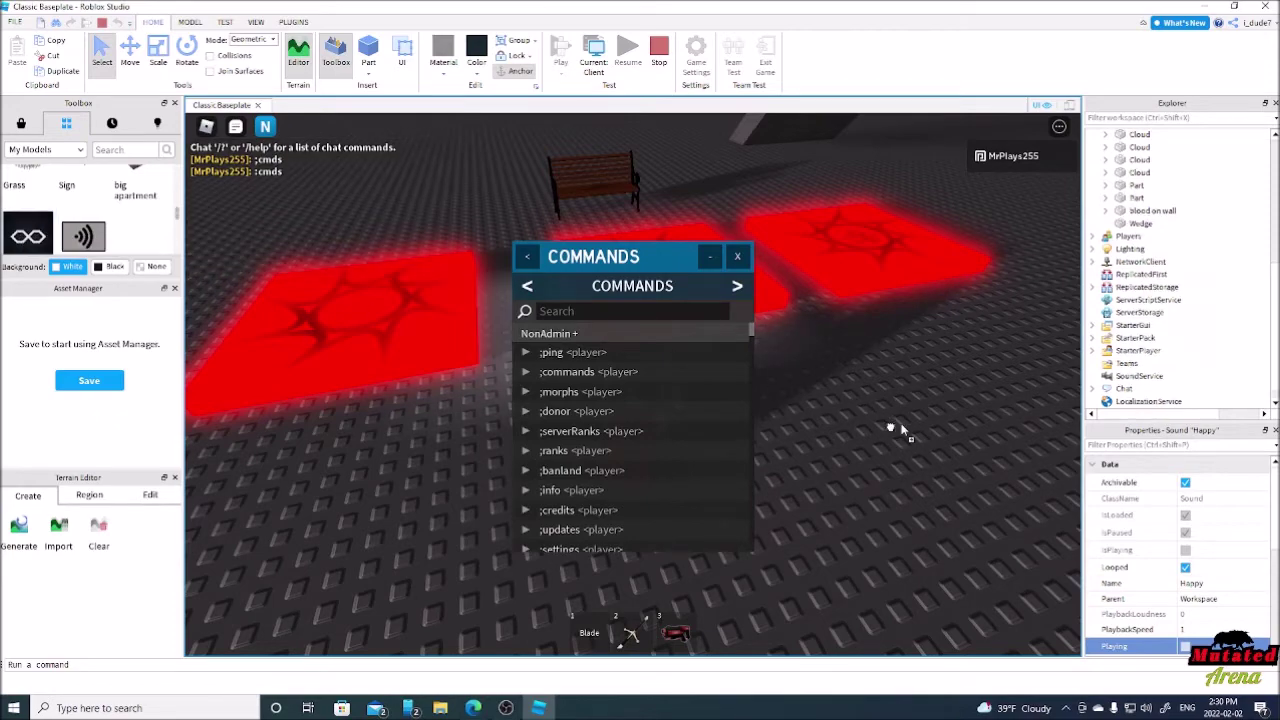
right_drag(942, 483, 942, 472)
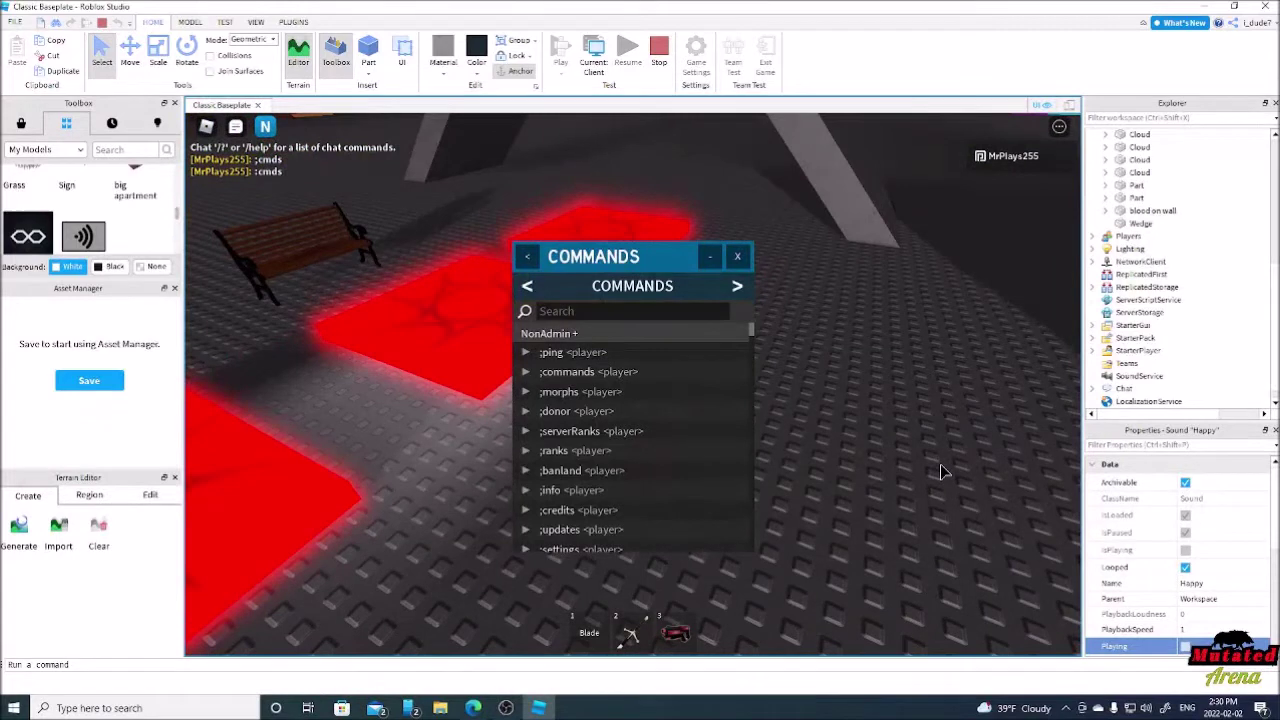
Try the chat command :cmds again and check the Workspace contents for Kohl's Admin Infinite.
key(slash)
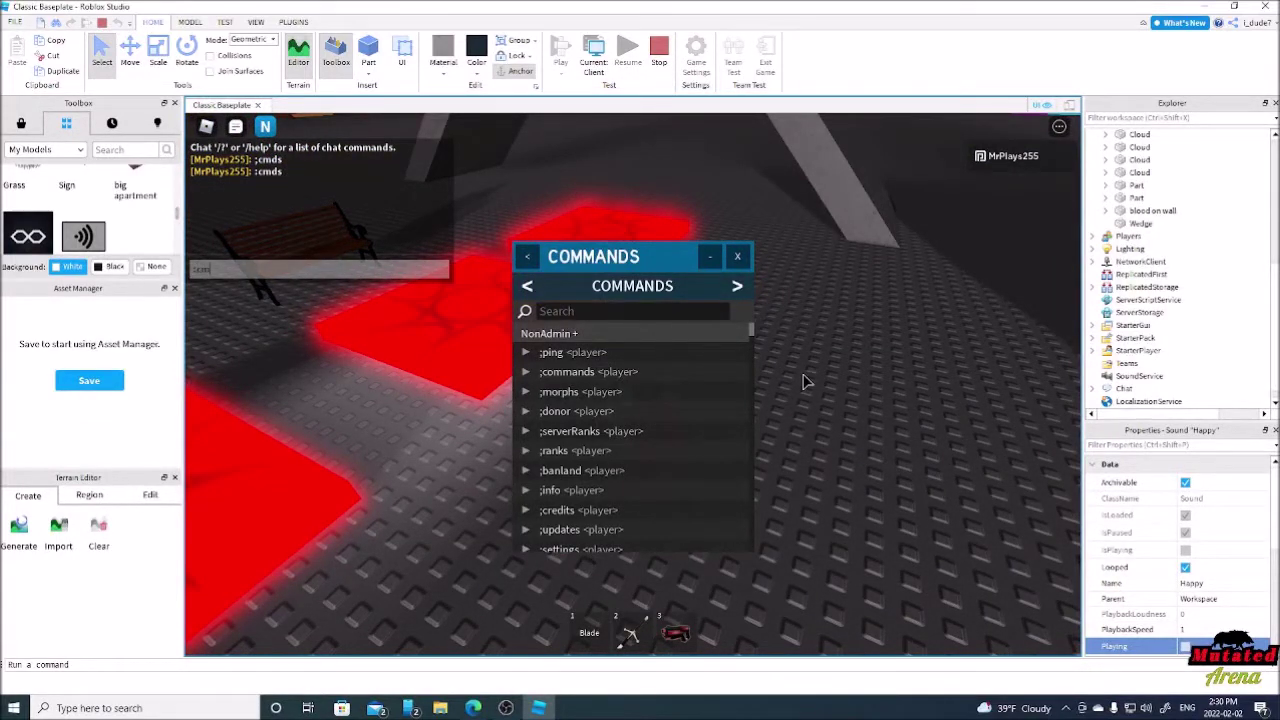
key(s)
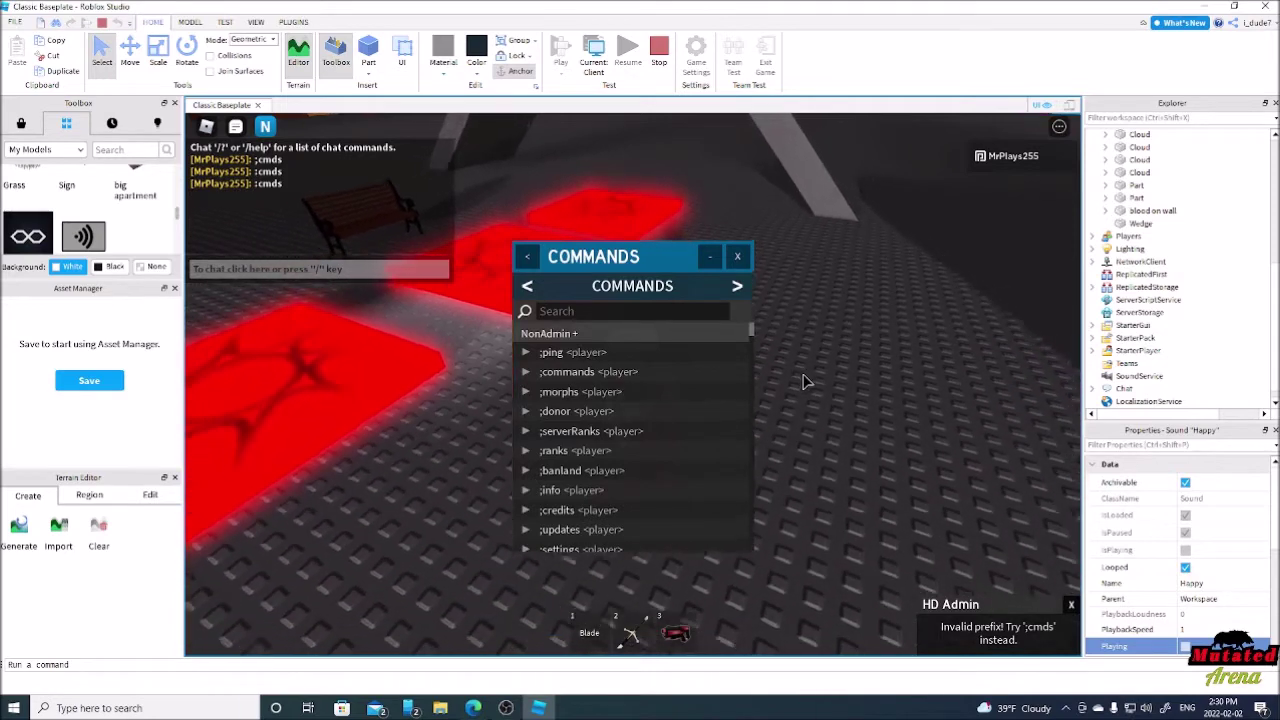
key(s)
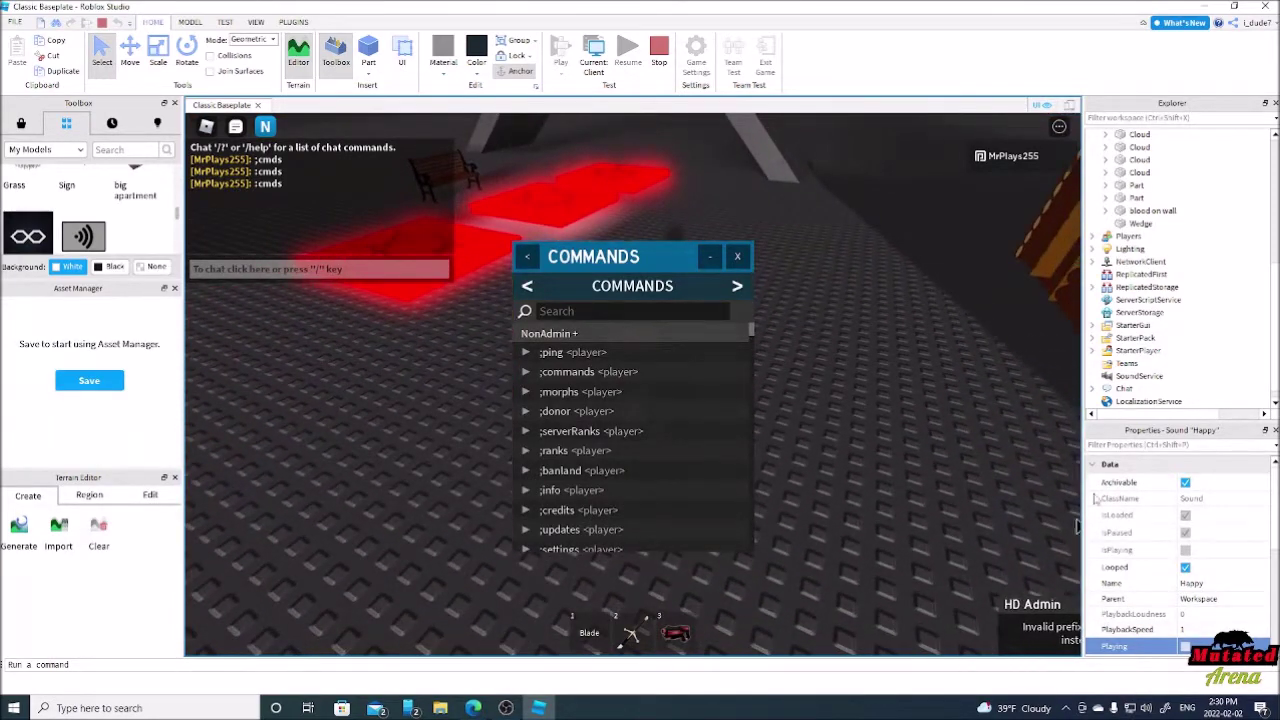
scroll(1160, 367, down, 1)
scroll(1160, 367, up, 8)
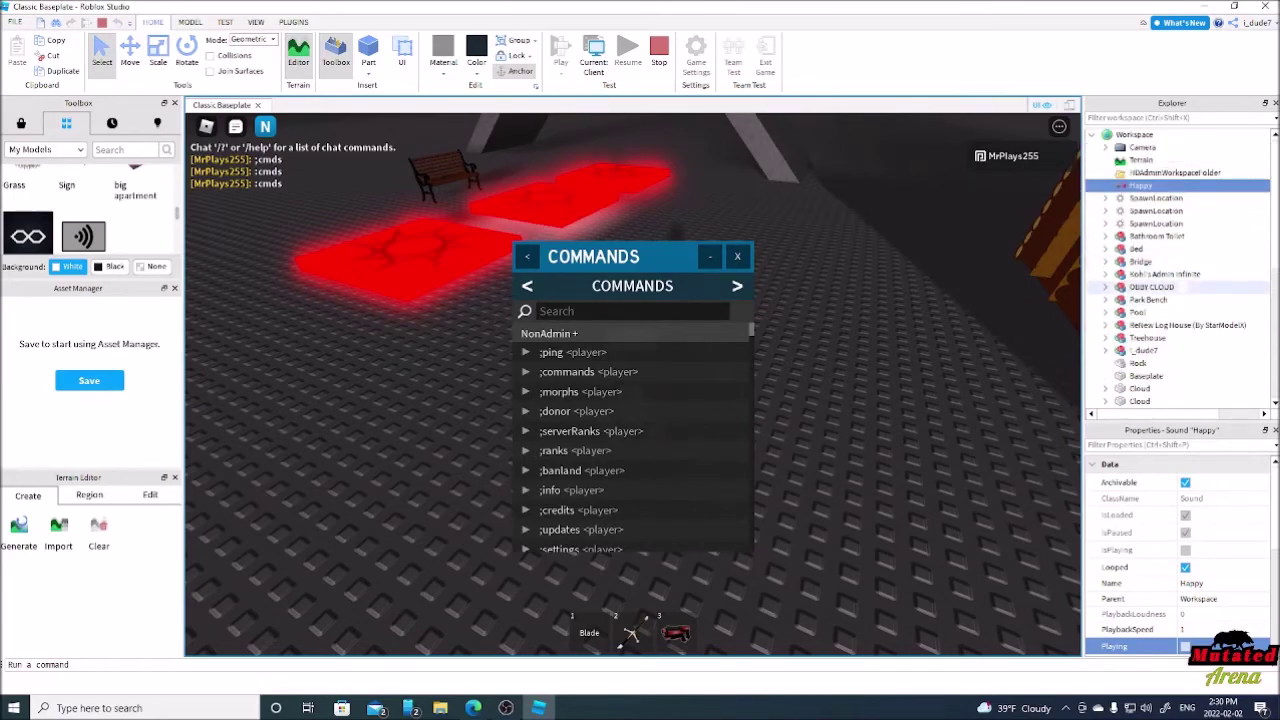
Deselect the Happy sound and move the Commands window away from the character.
click(849, 339)
right_drag(849, 339, 857, 332)
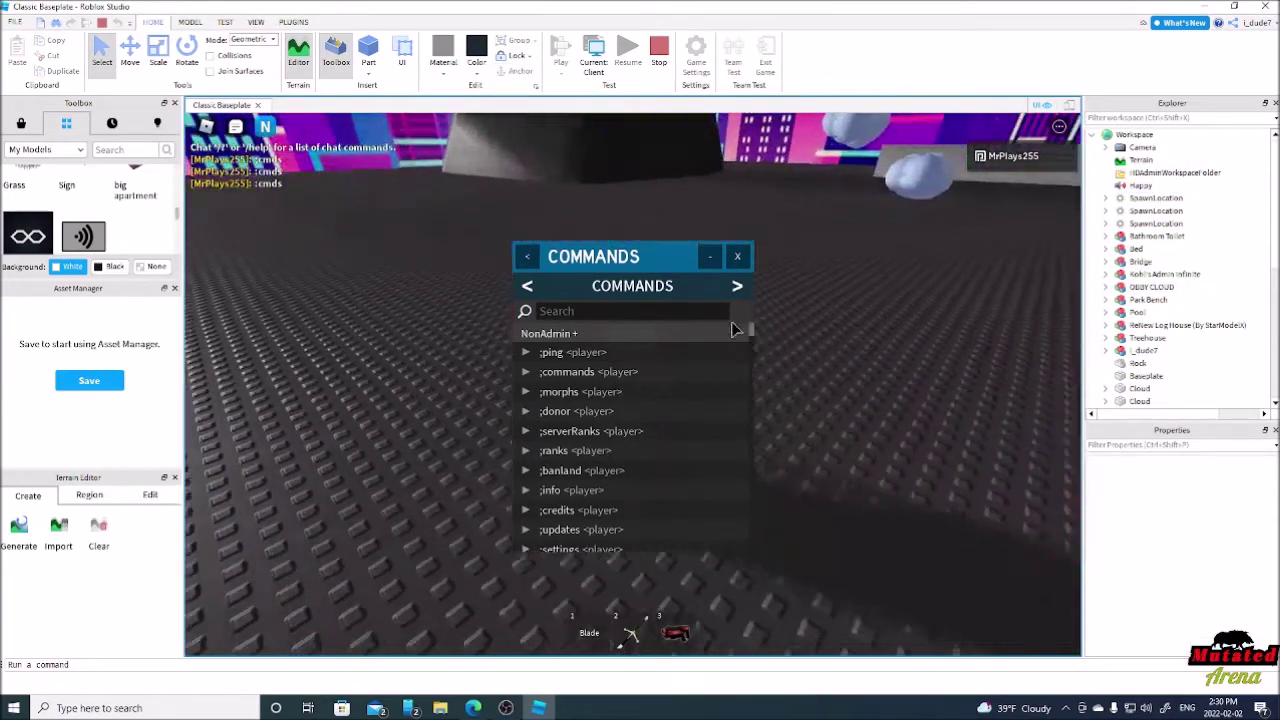
drag(646, 257, 853, 190)
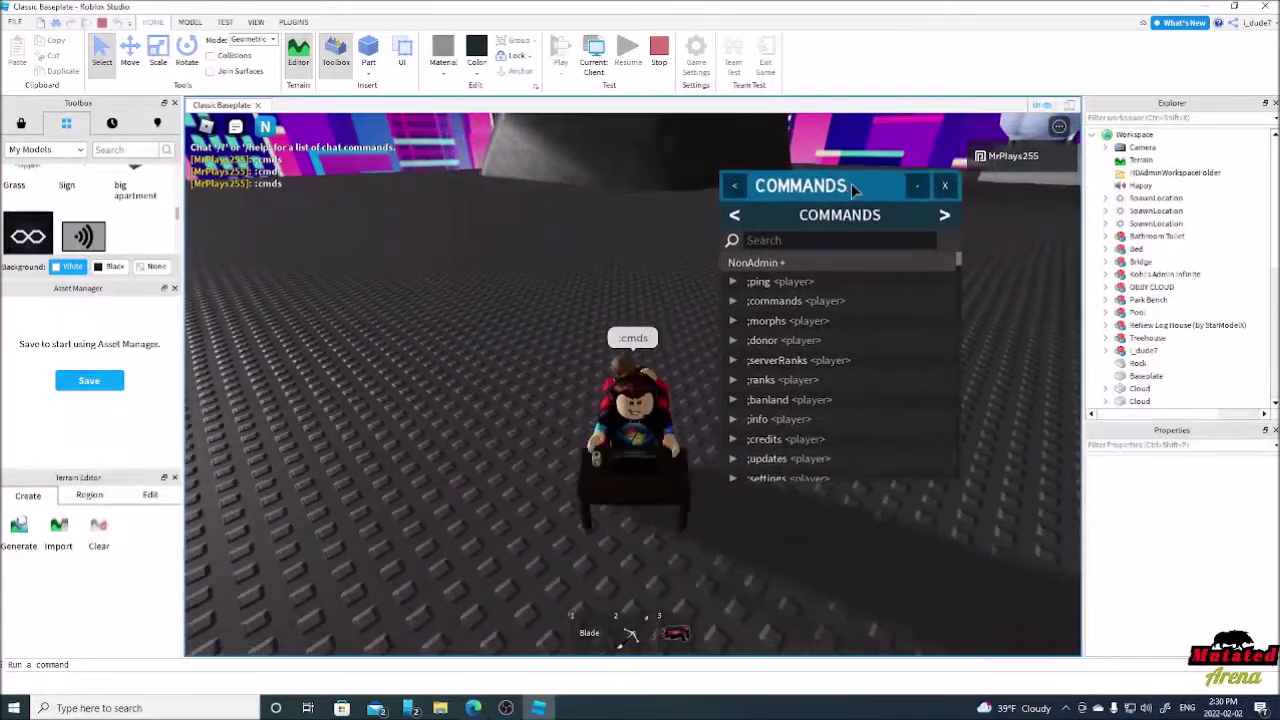
right_drag(649, 284, 637, 313)
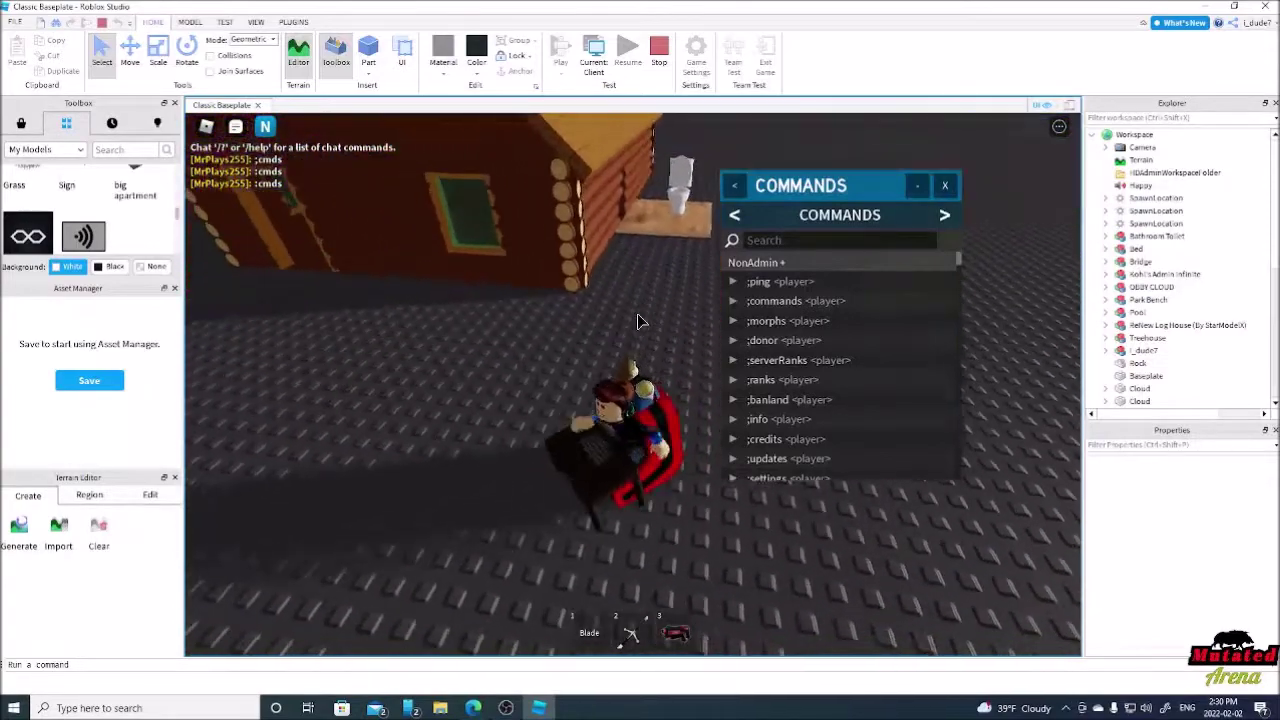
Walk the character away from the log house toward the treehouse and close the Commands window.
key(s)
right_drag(597, 291, 320, 185)
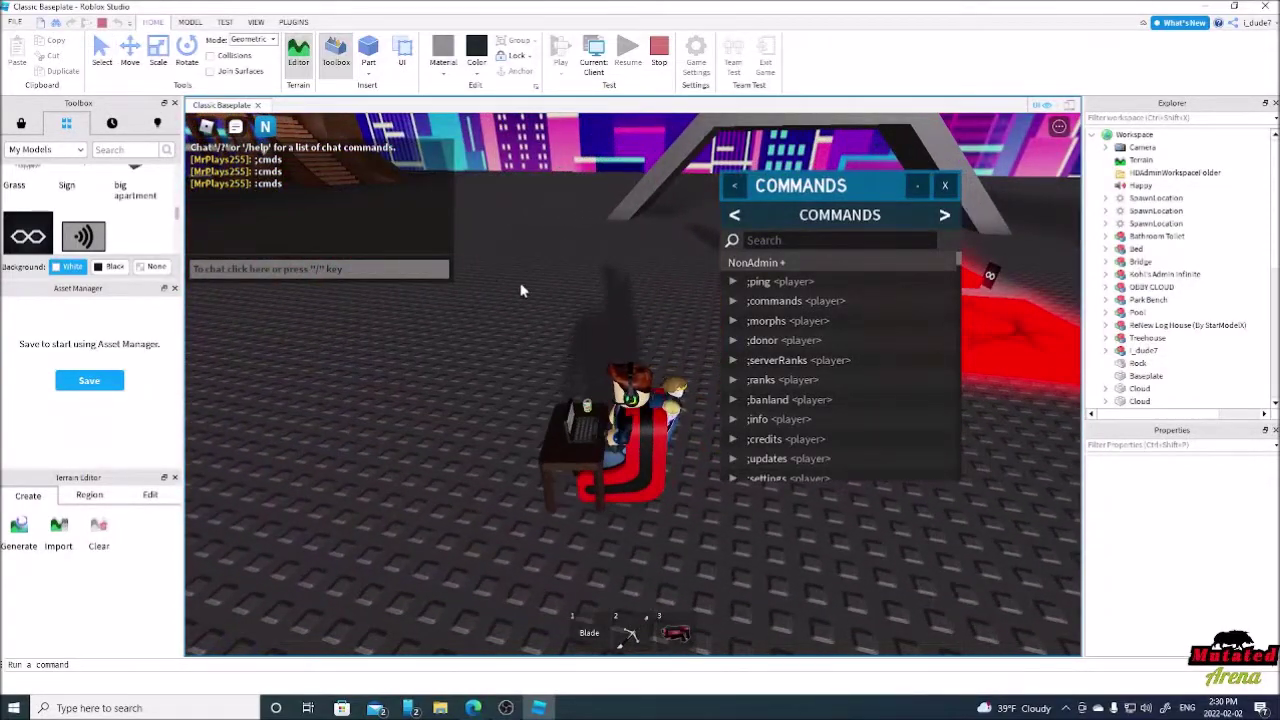
key(w)
right_drag(635, 303, 640, 302)
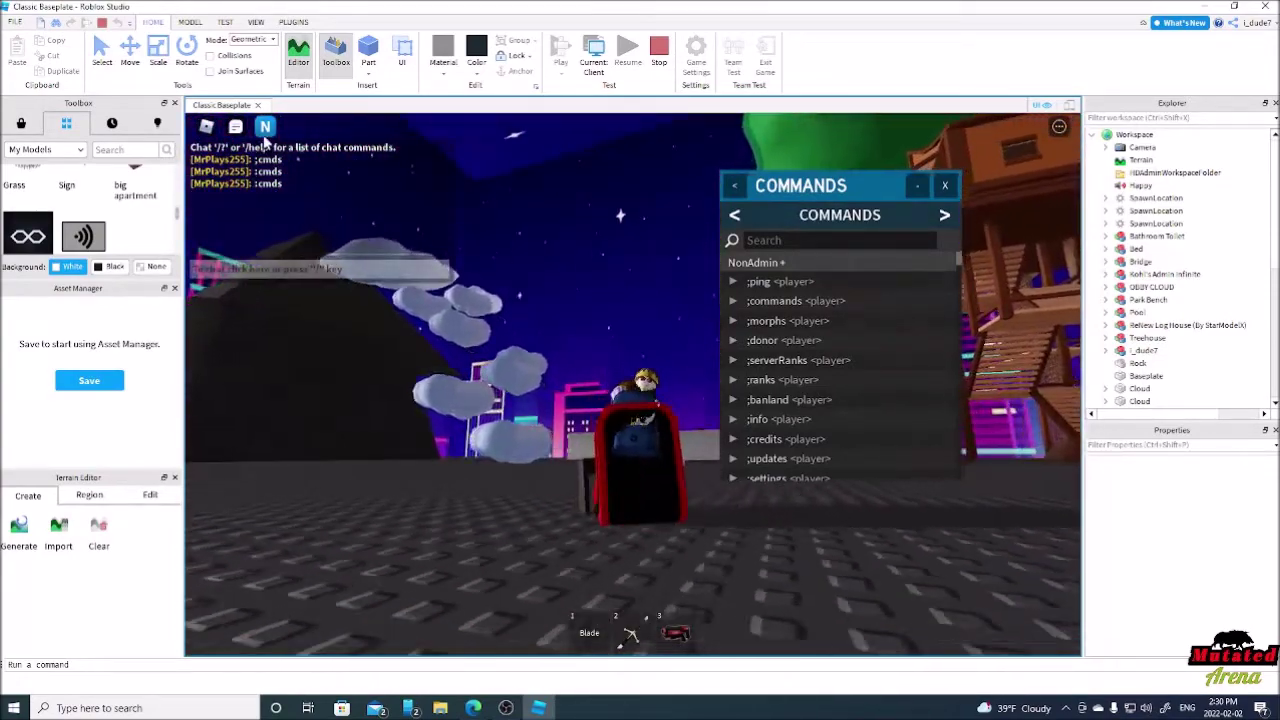
click(265, 135)
Walk and jump the character across the baseplate and up onto the edge of the pool.
right_drag(565, 233, 570, 237)
key(w)
right_drag(760, 374, 767, 363)
key(w)
key(space)
key(a)
key(w)
key(w)
key(space)
key(w)
key(d)
key(w)
key(w)
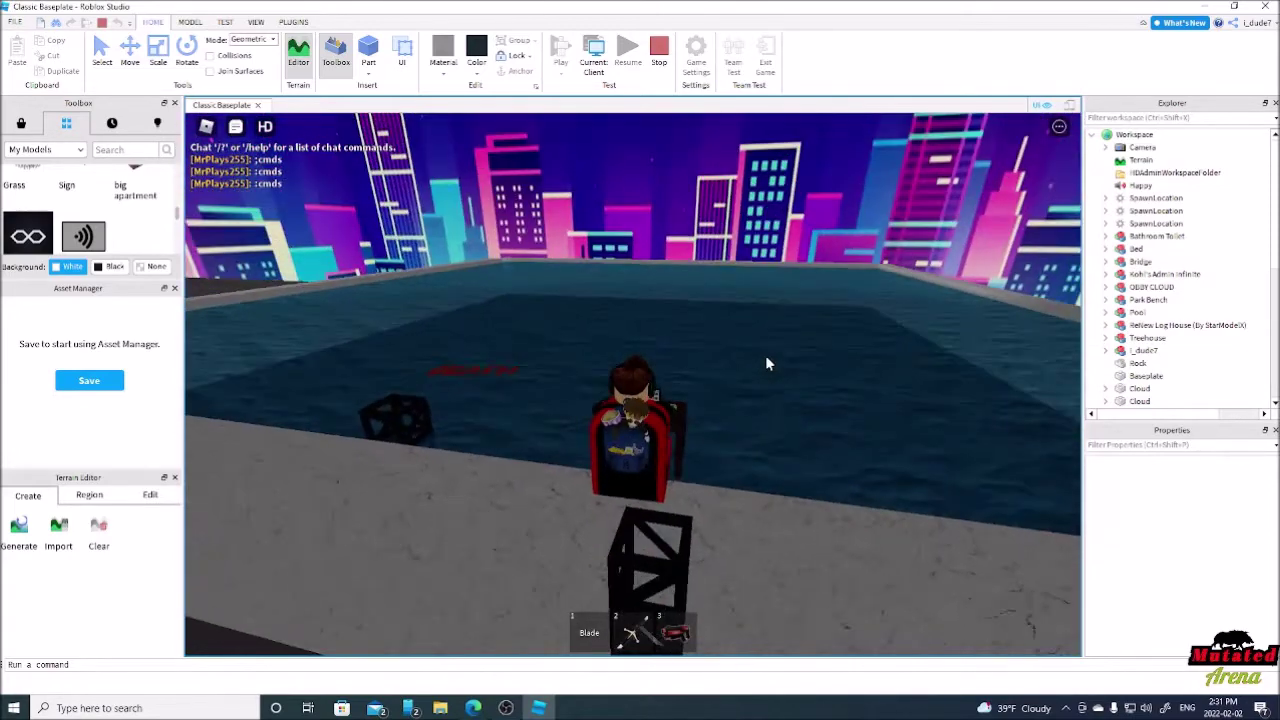
Swim the character through the pool to inspect the red blood lettering in the water.
key(w)
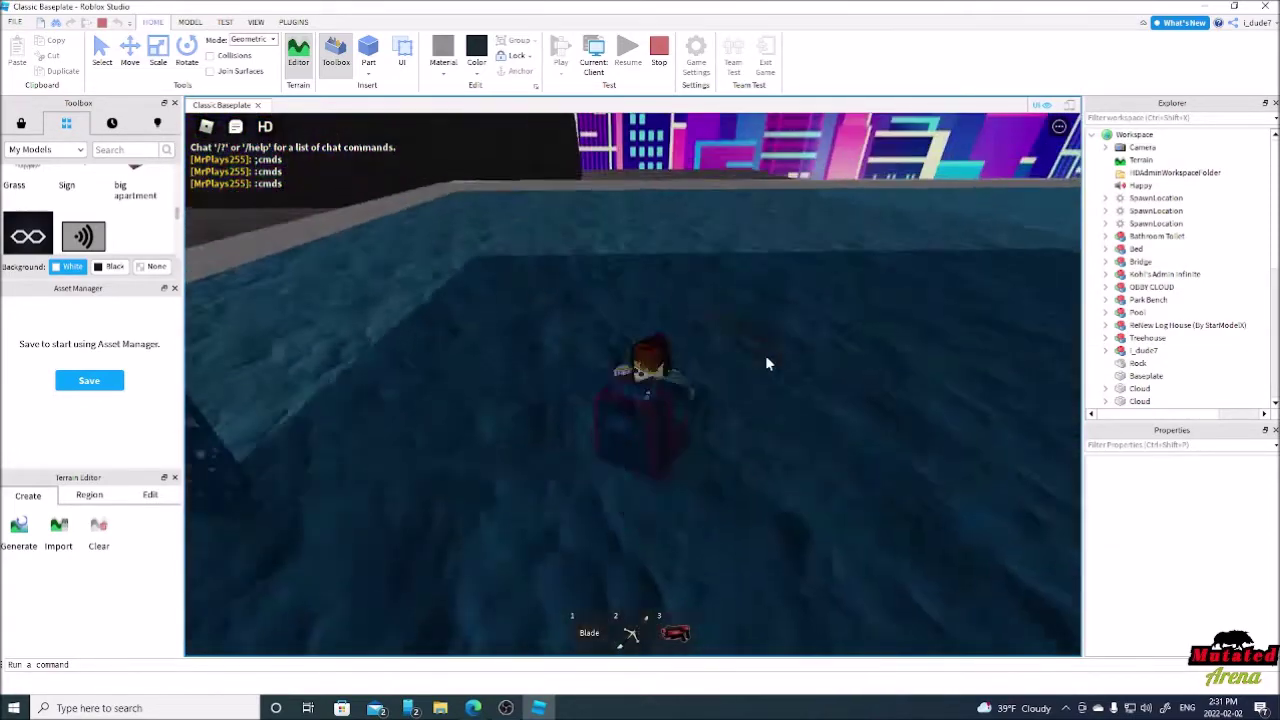
key(w)
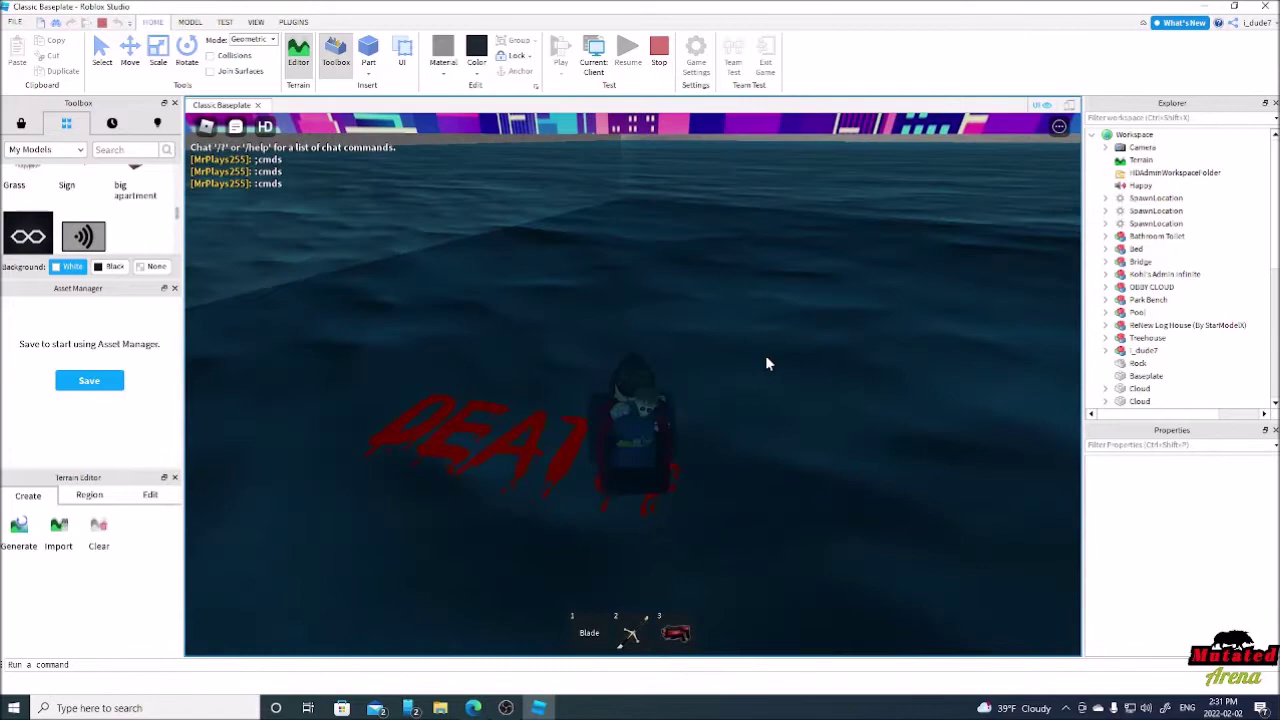
key(a)
key(s)
Take the character from the pool across the baseplate to the foot of the dark mountain.
right_drag(683, 340, 666, 328)
key(w)
key(w)
key(w)
key(w)
key(w)
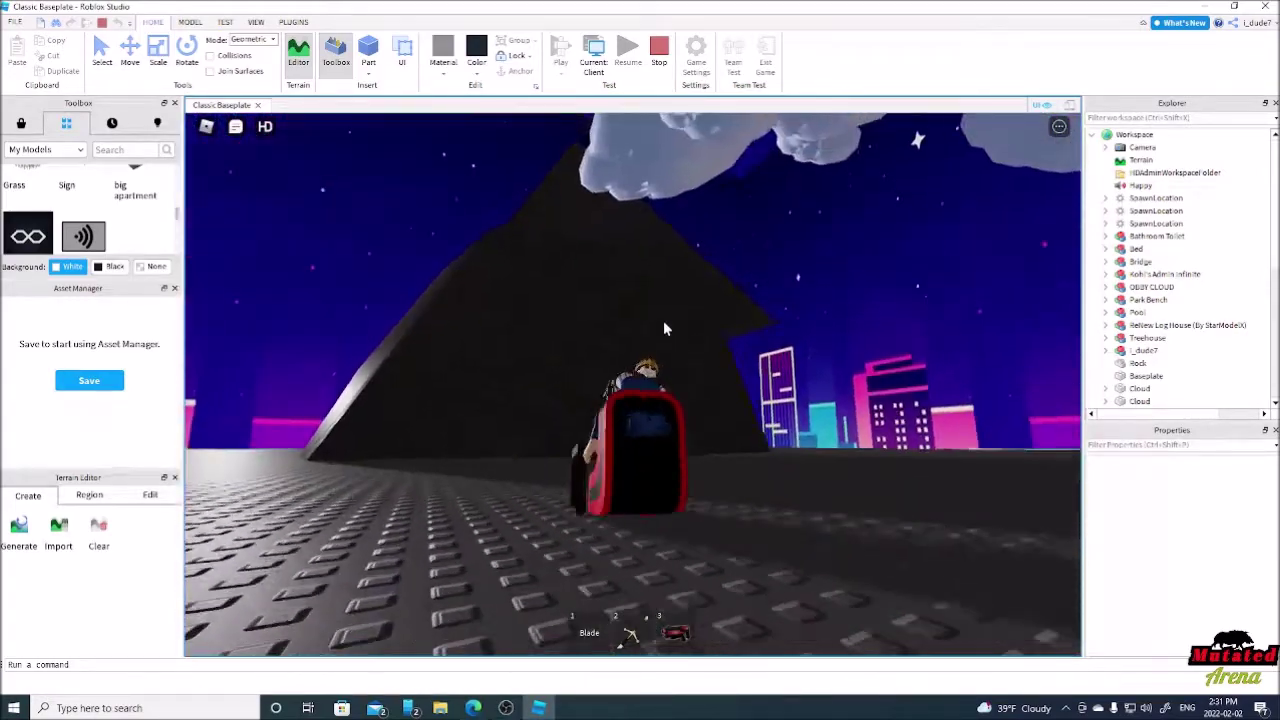
Walk the character up the slope of the dark mountain.
key(w)
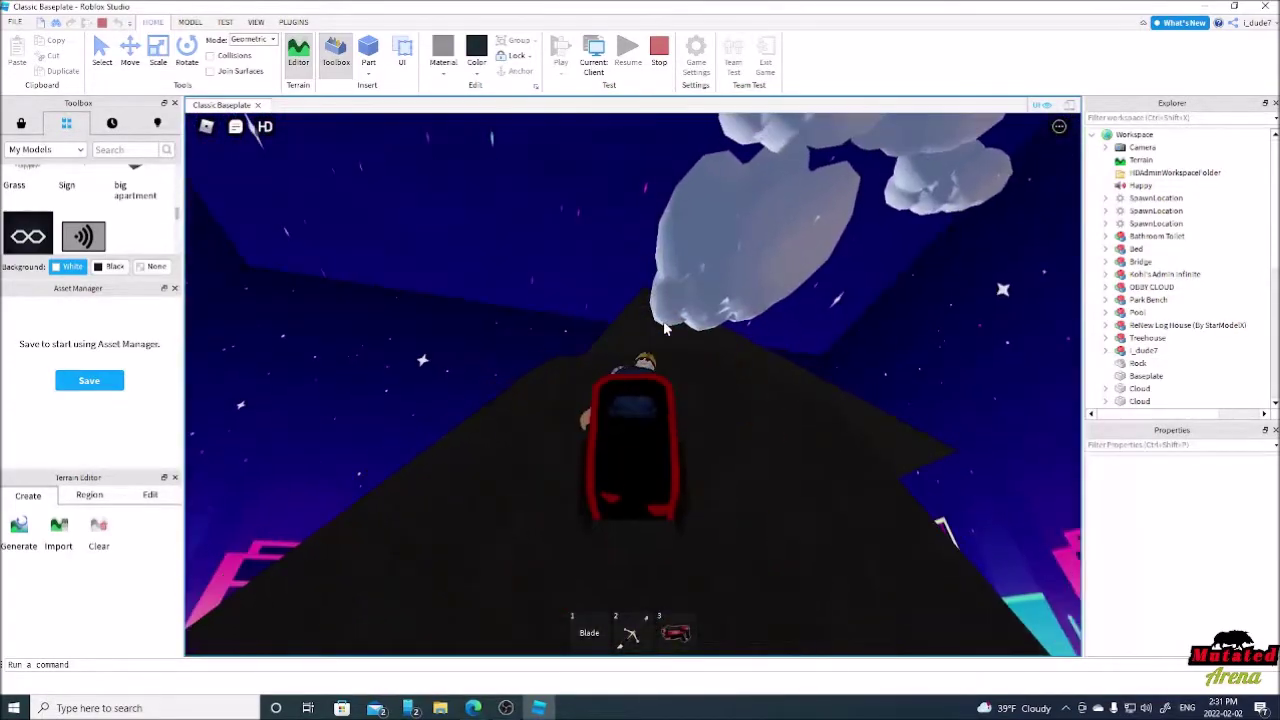
key(w)
key(w)
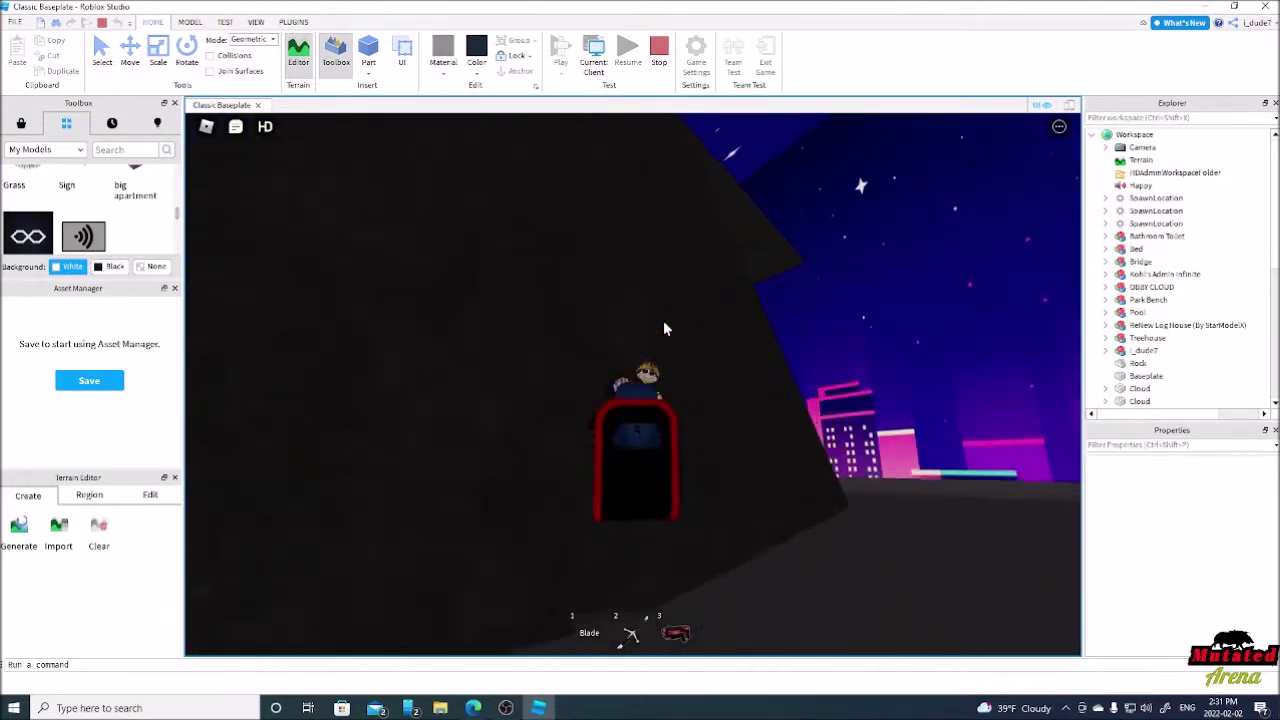
key(w)
key(w)
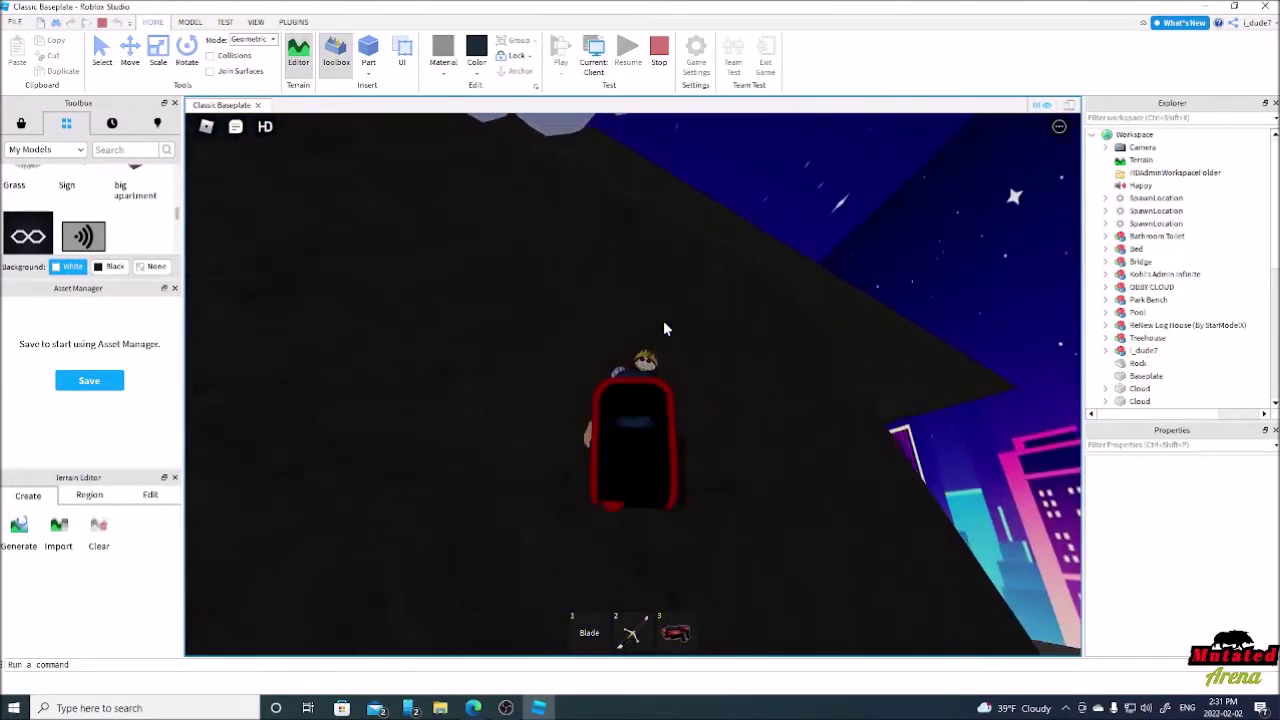
Jump and steer the character across the mountain's steep face to explore its other sides.
key(space)
key(w)
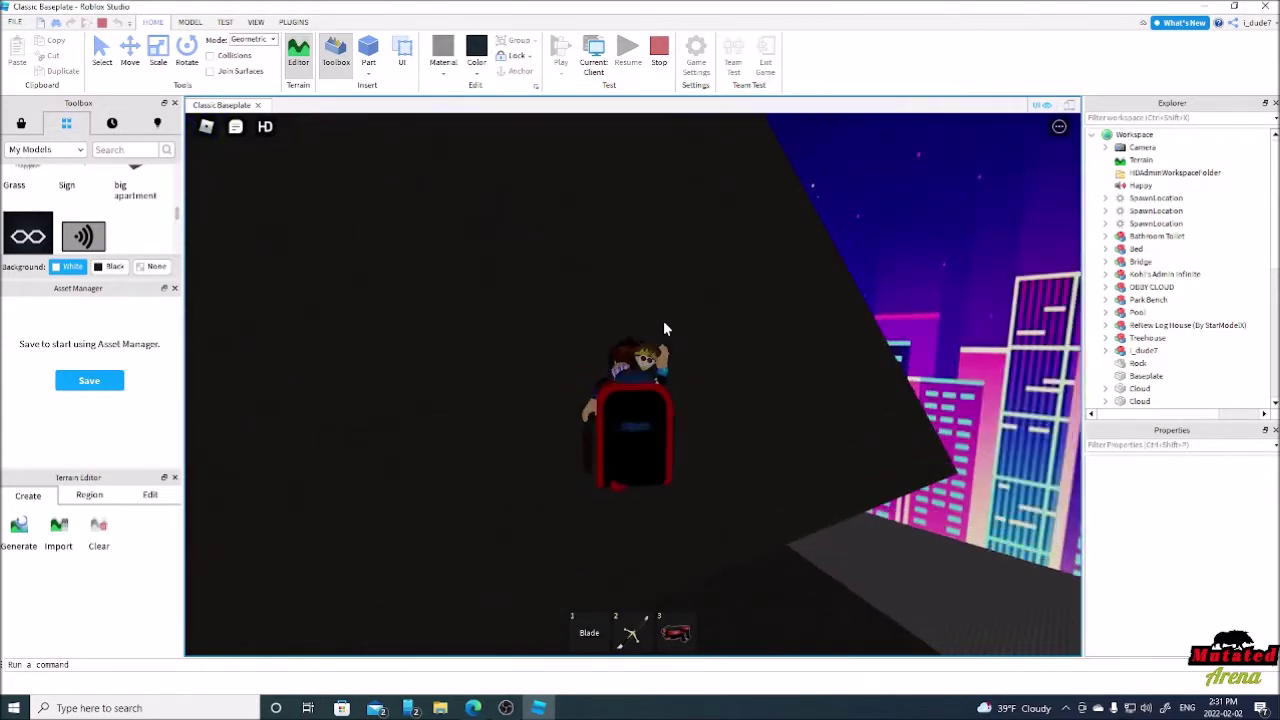
key(a)
key(a)
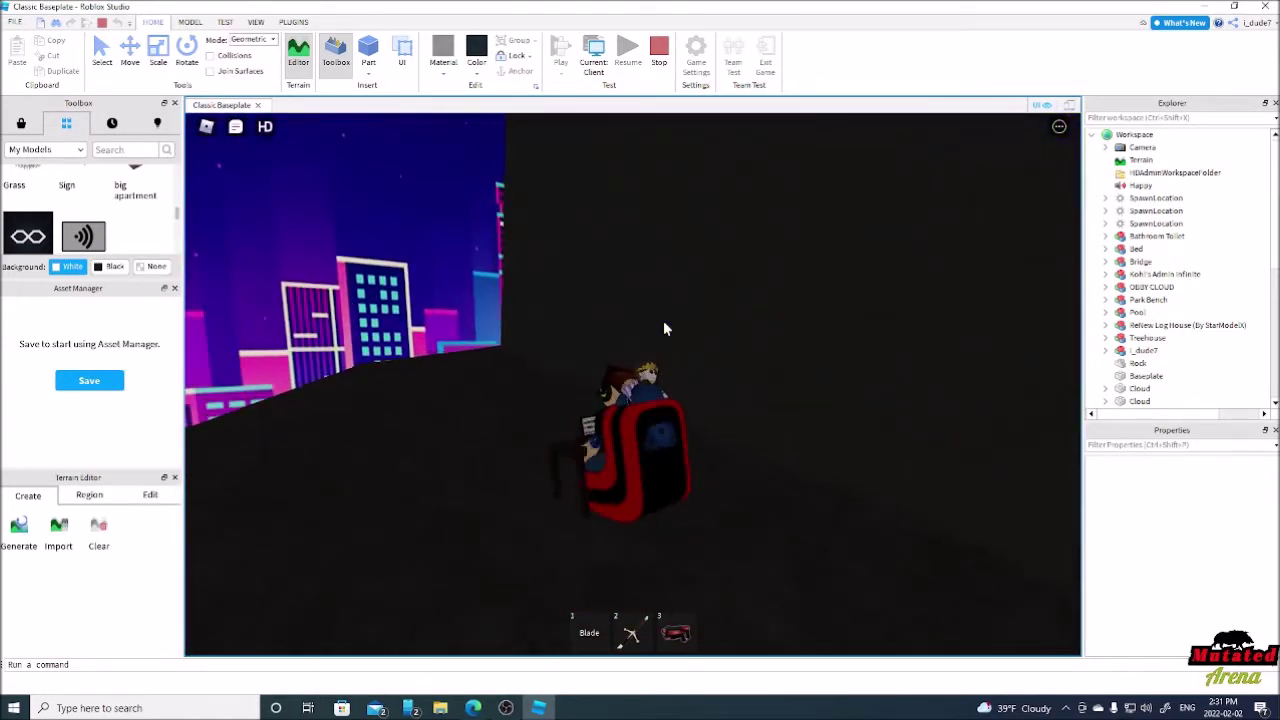
key(w)
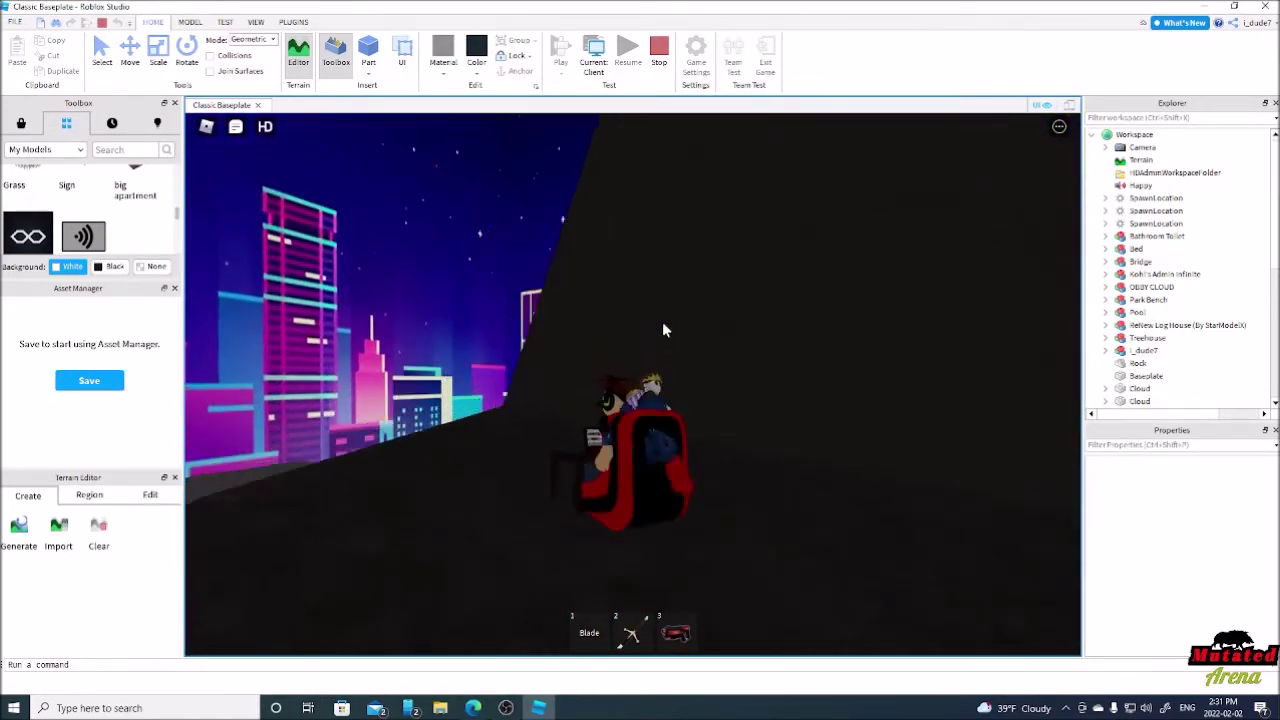
key(w)
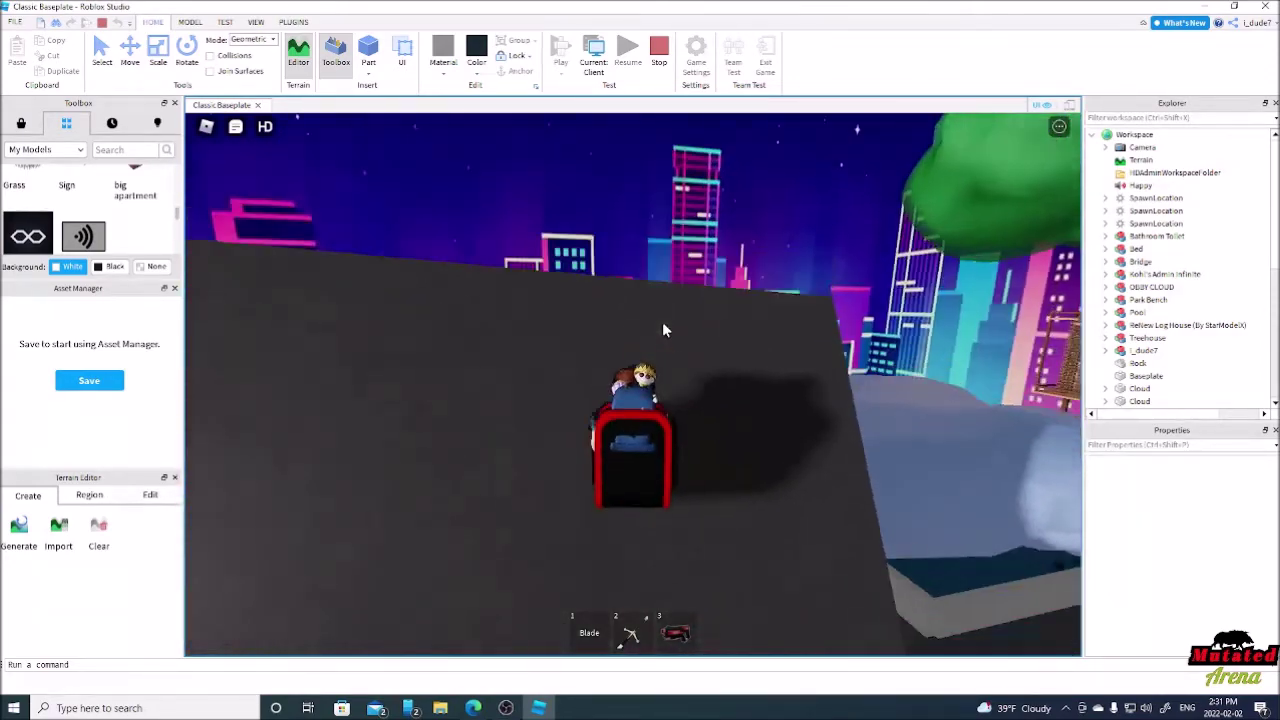
Bring the character from the mountain back onto the baseplate, and equip and put away the gun in slot 3.
key(w)
right_drag(662, 329, 662, 321)
key(w)
key(space)
key(w)
key(space)
key(space)
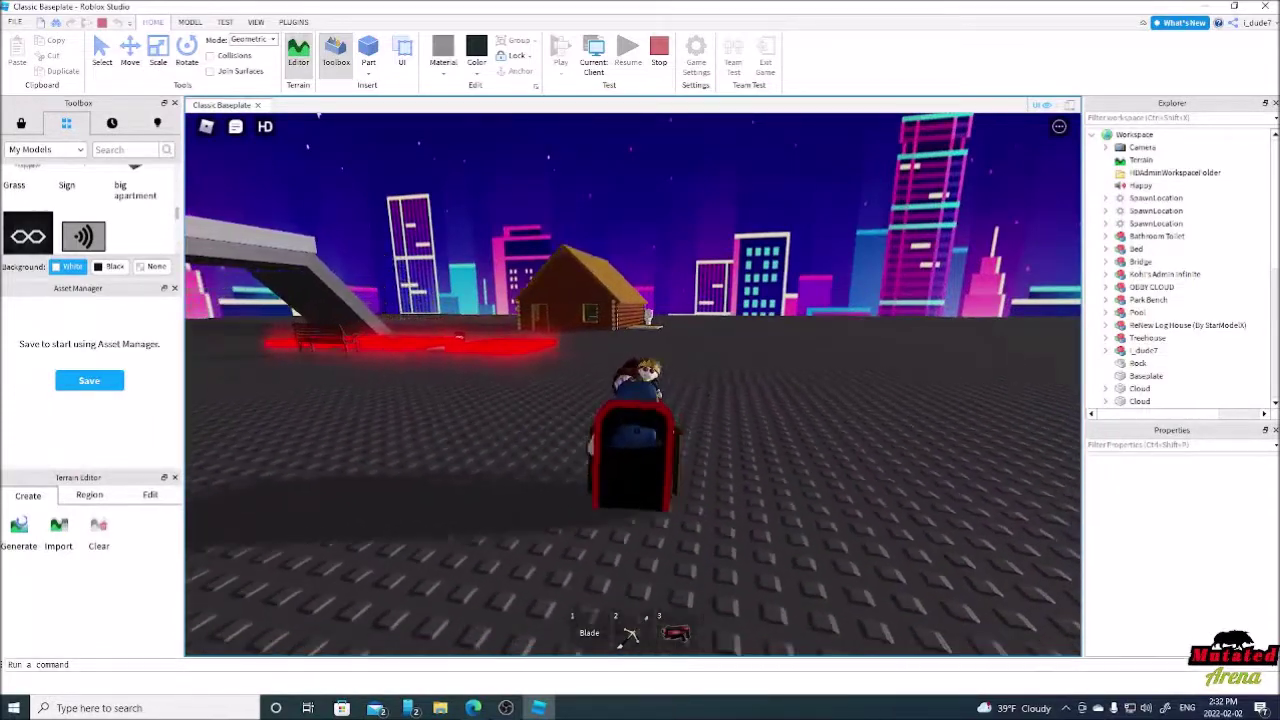
key(3)
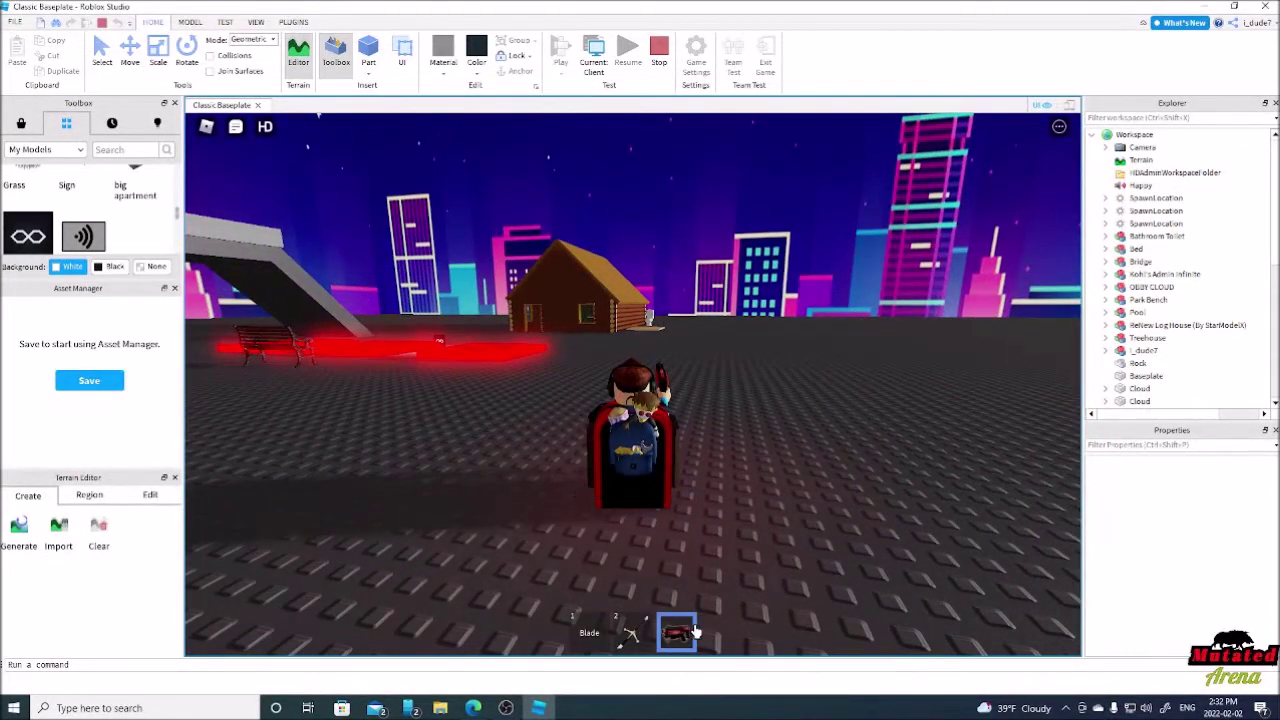
click(677, 632)
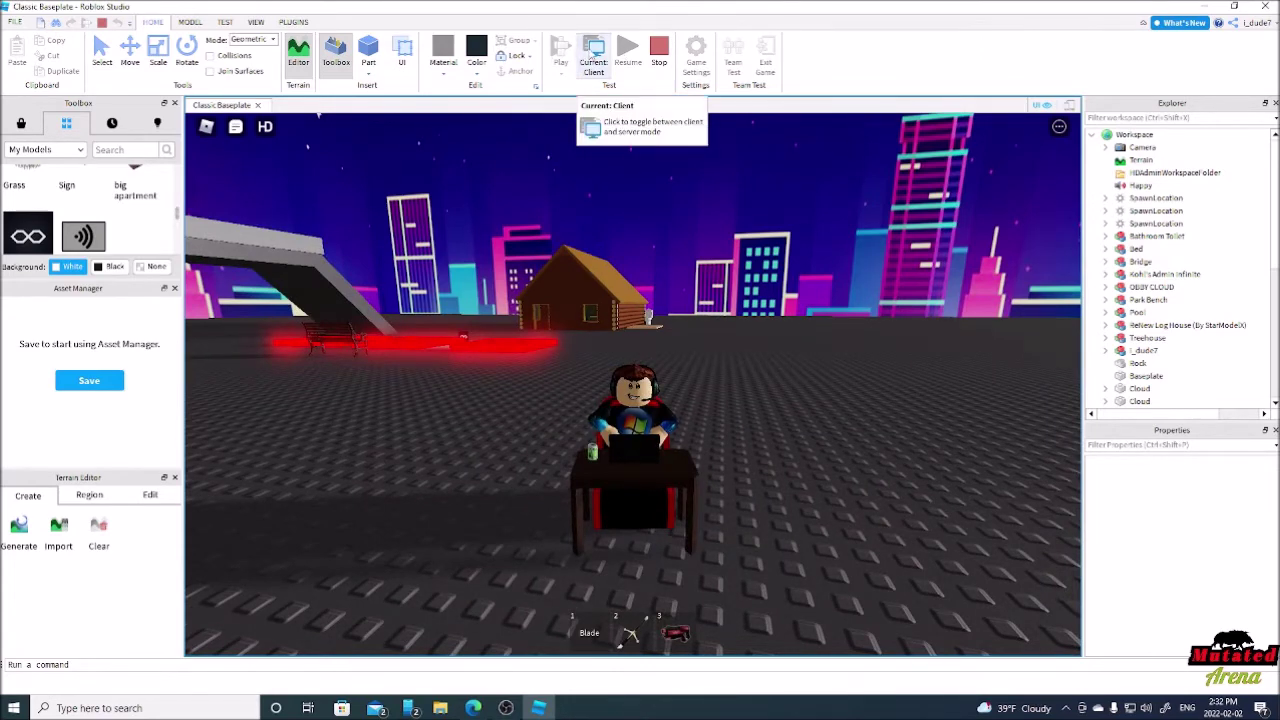
Switch the play test from client to server mode and select the player's character model on the baseplate.
click(594, 52)
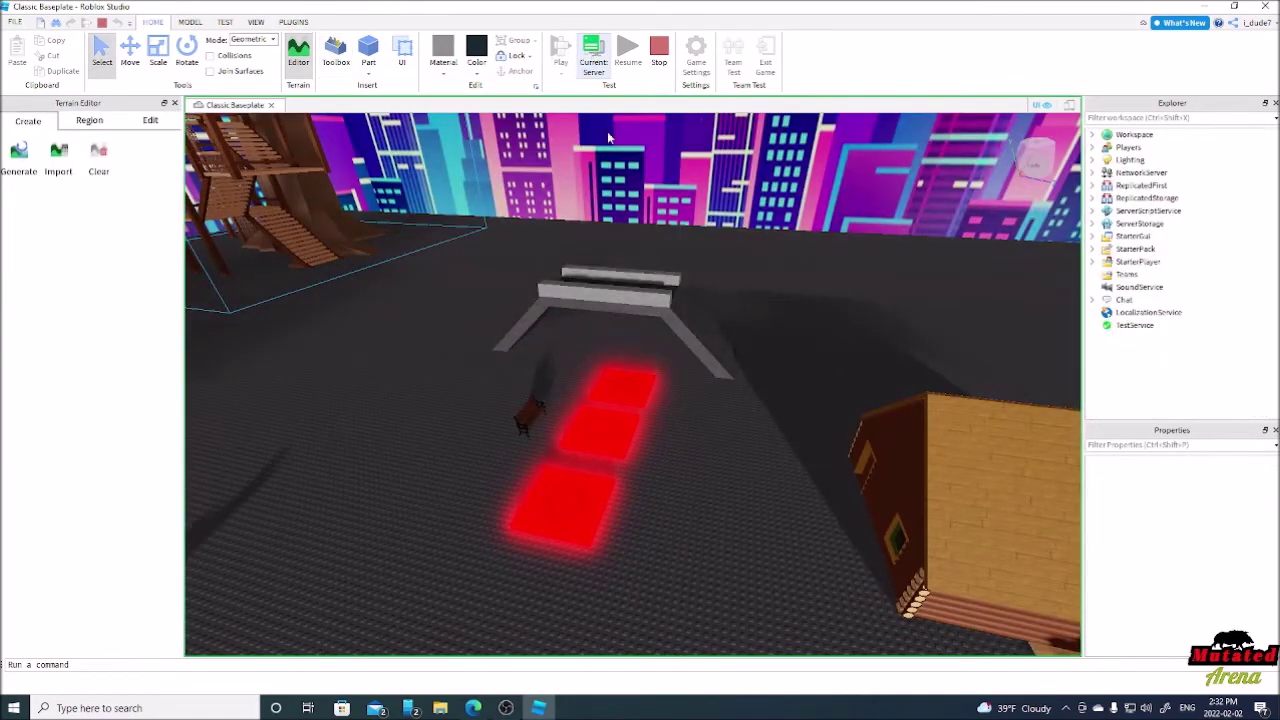
right_drag(713, 257, 705, 259)
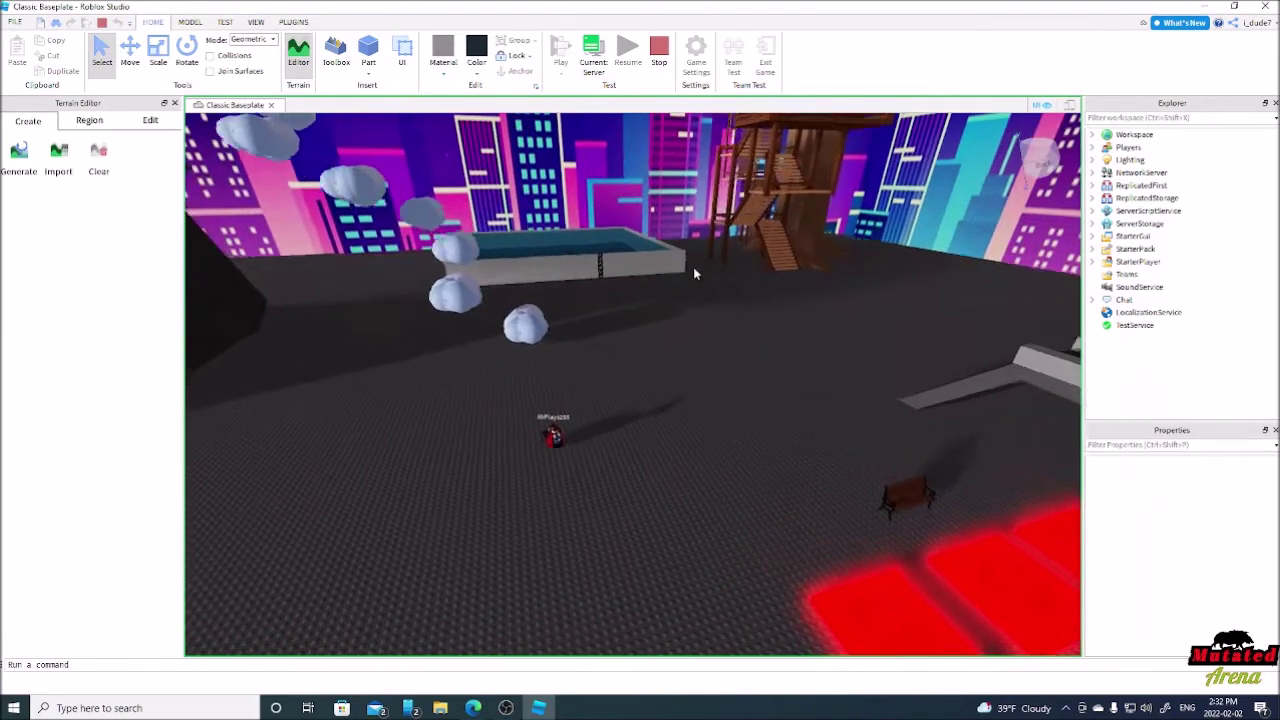
scroll(567, 465, up, 6)
right_drag(675, 478, 693, 434)
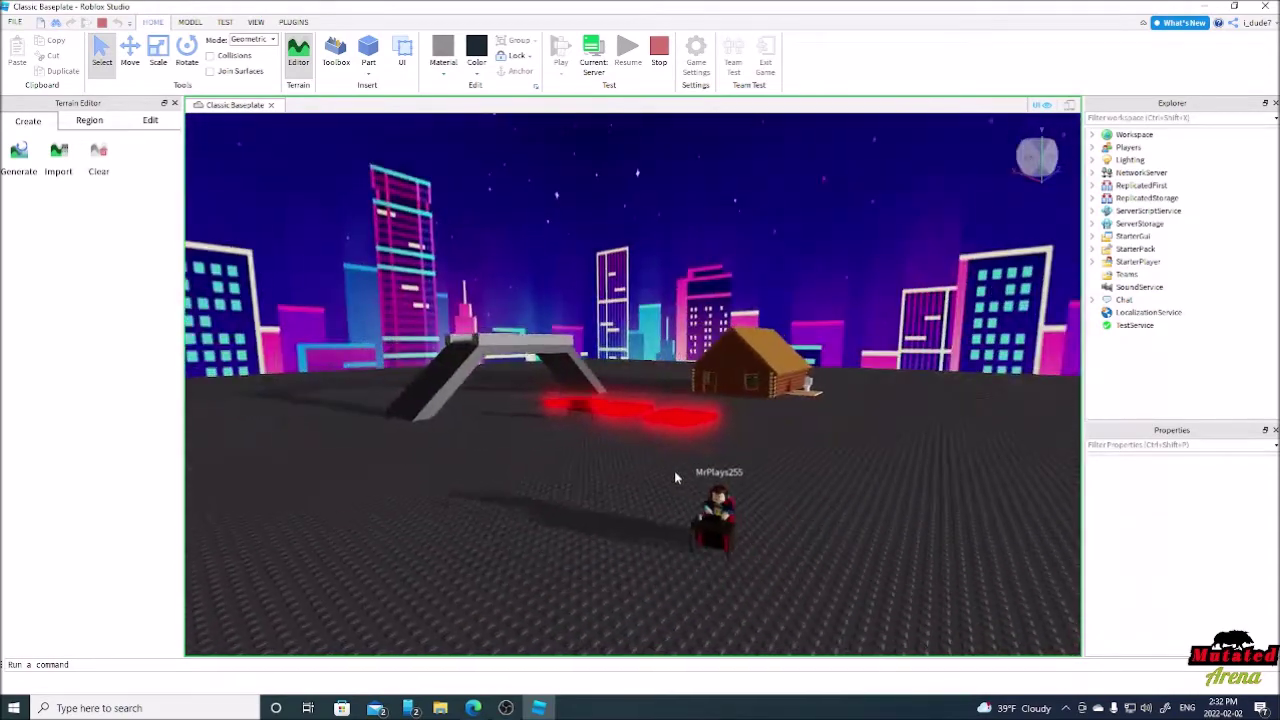
key(s)
key(d)
key(w)
key(s)
key(d)
drag(834, 403, 455, 375)
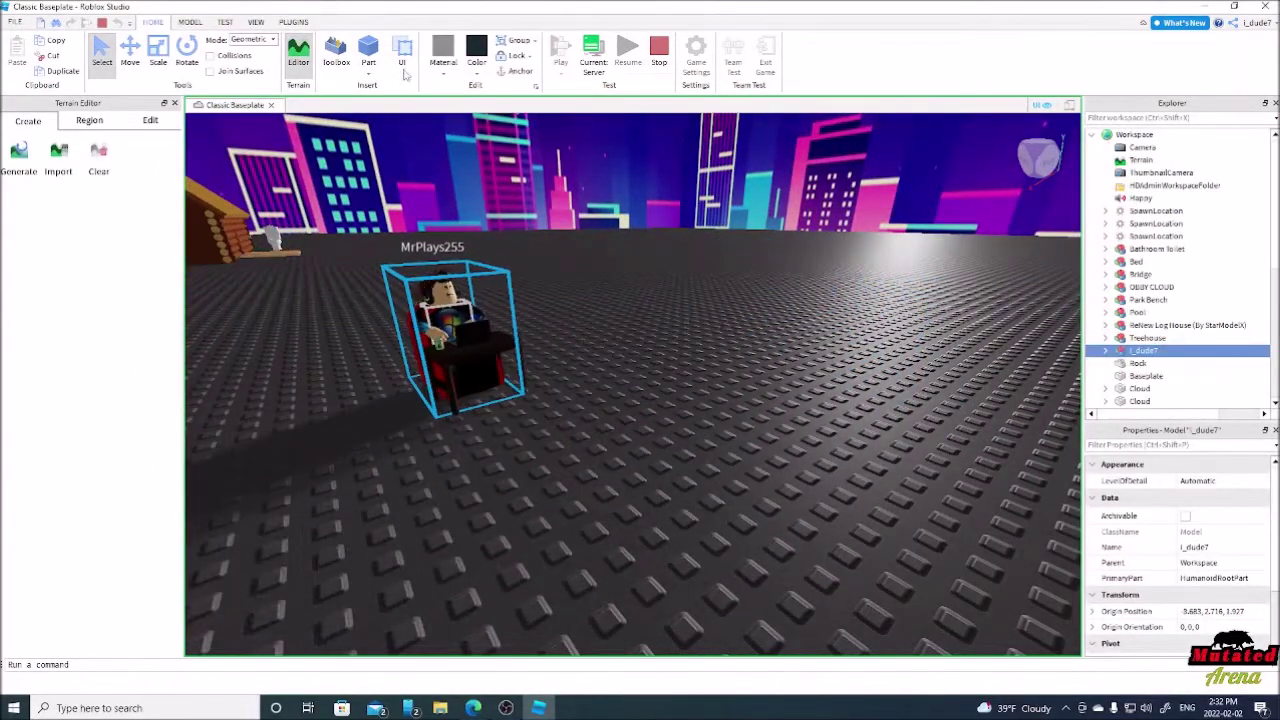
Stop the play test and return to editing the place.
click(657, 52)
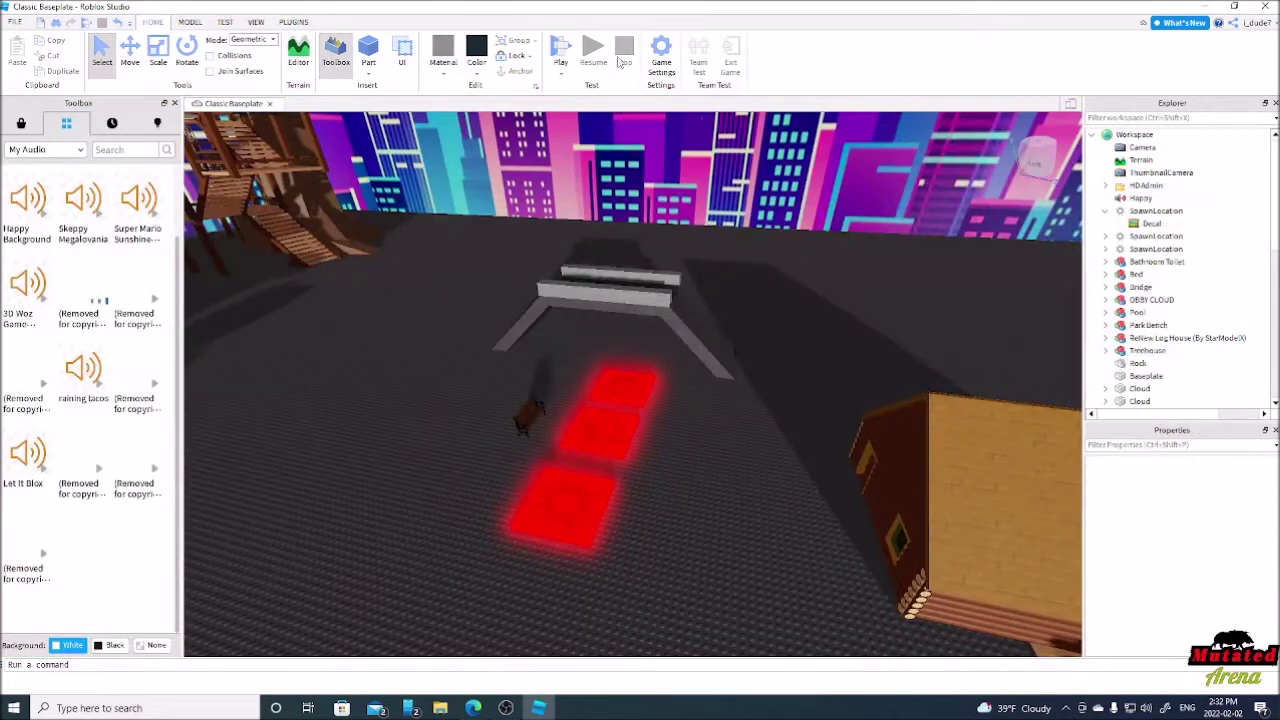
right_drag(772, 246, 773, 246)
key(a)
key(s)
key(w)
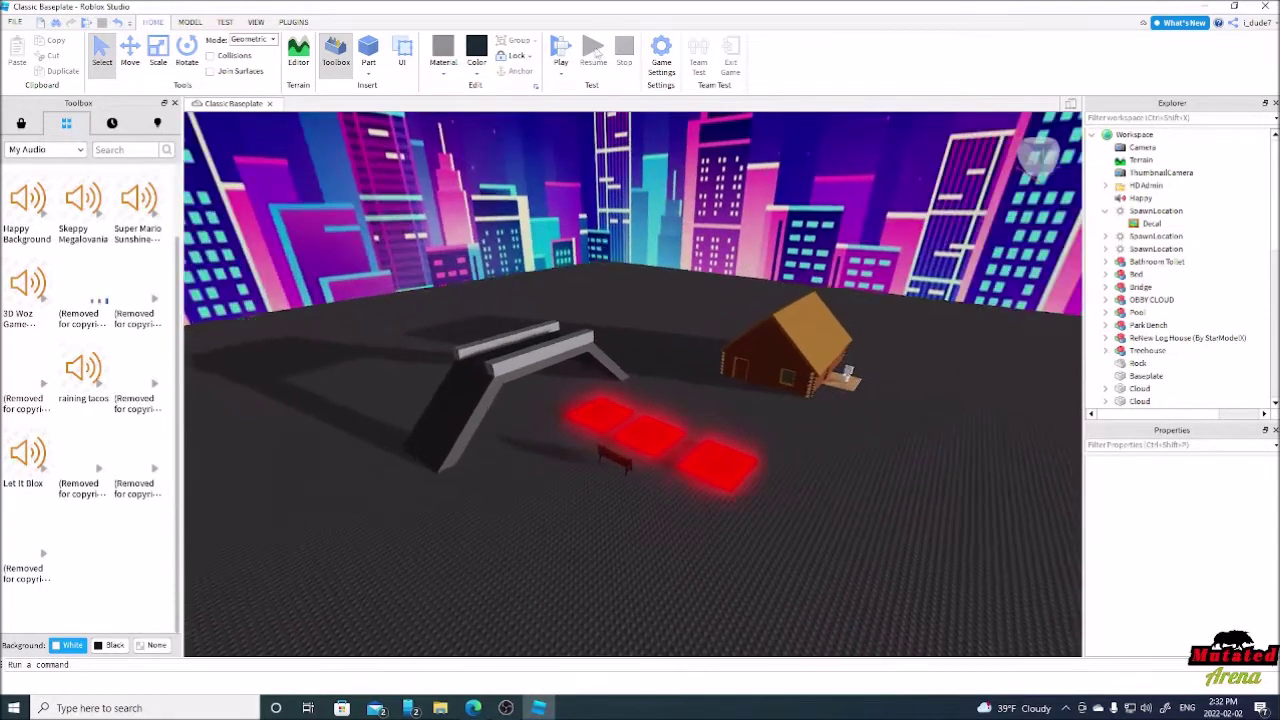
Open the Game Settings window and close it without saving, and check the play-test options.
click(658, 55)
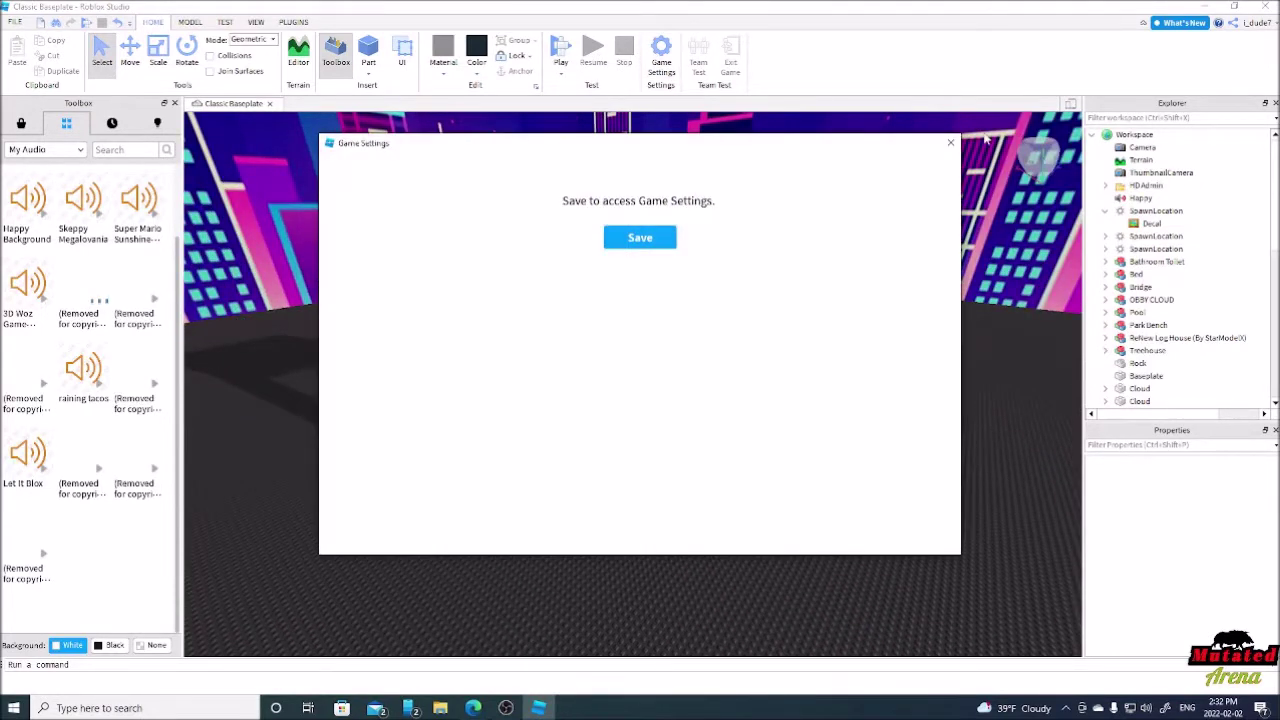
click(951, 143)
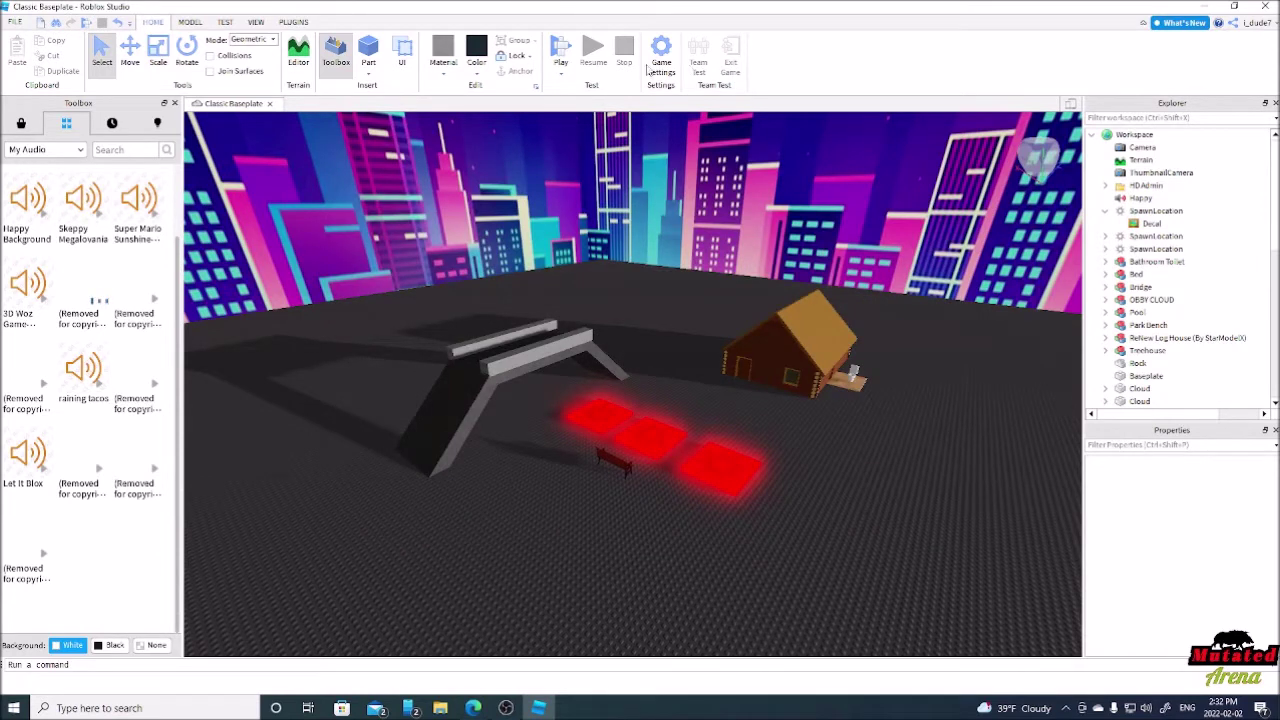
click(552, 74)
click(556, 76)
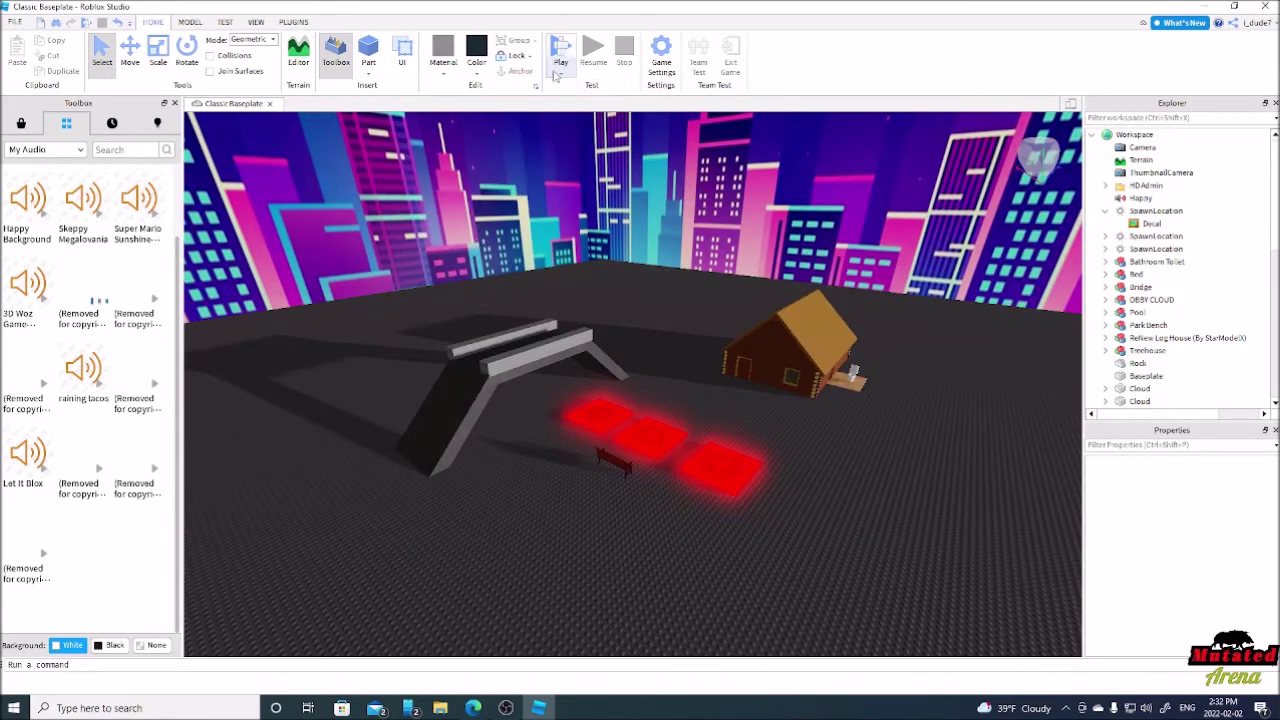
click(256, 22)
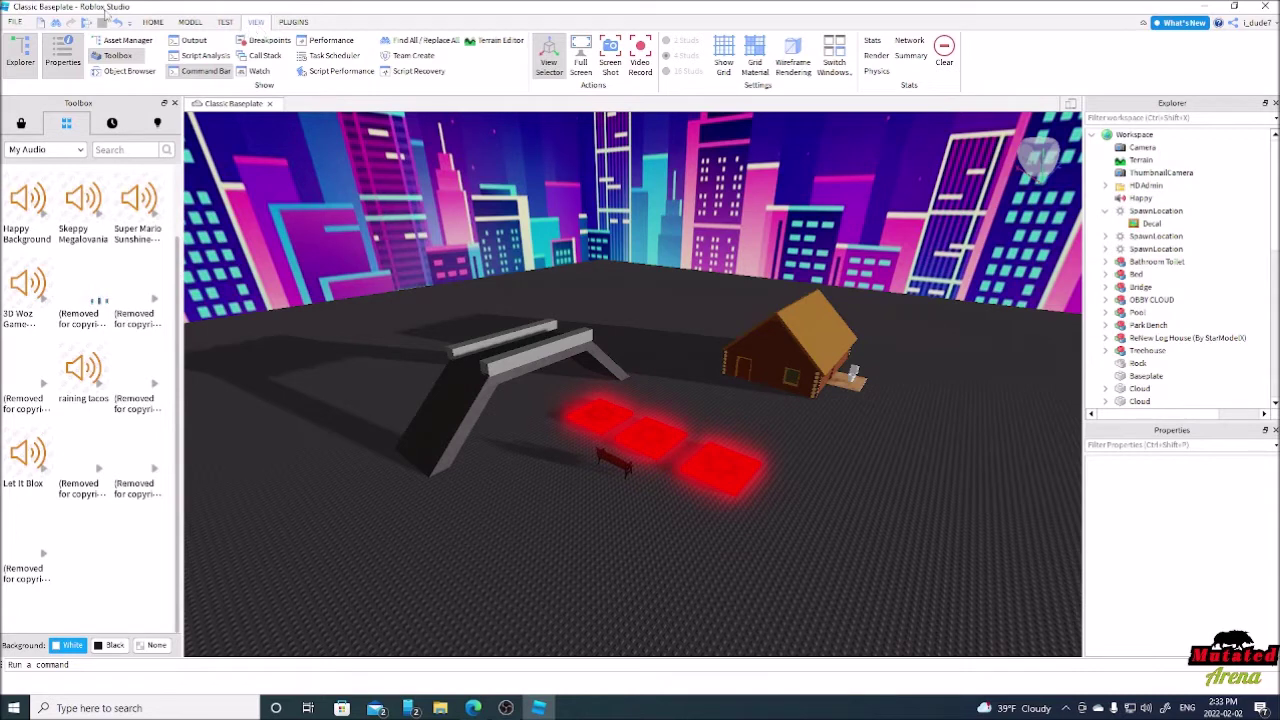
click(152, 22)
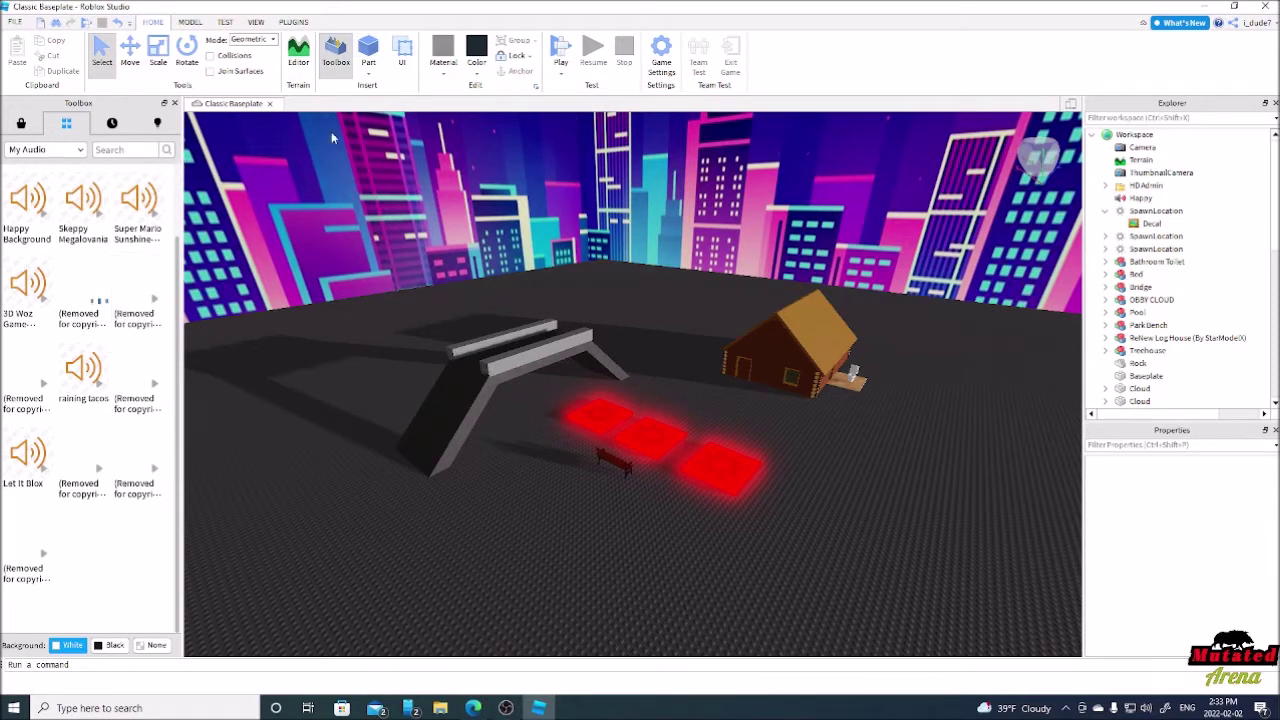
click(192, 22)
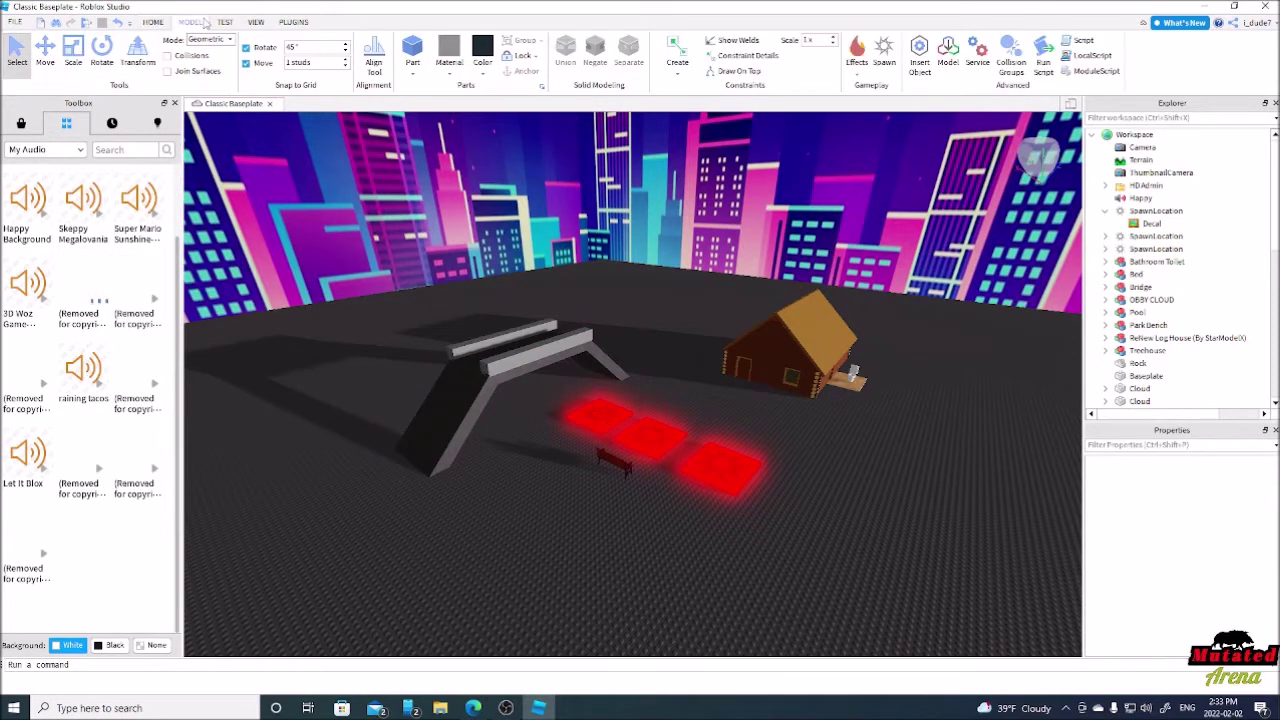
right_drag(825, 370, 826, 374)
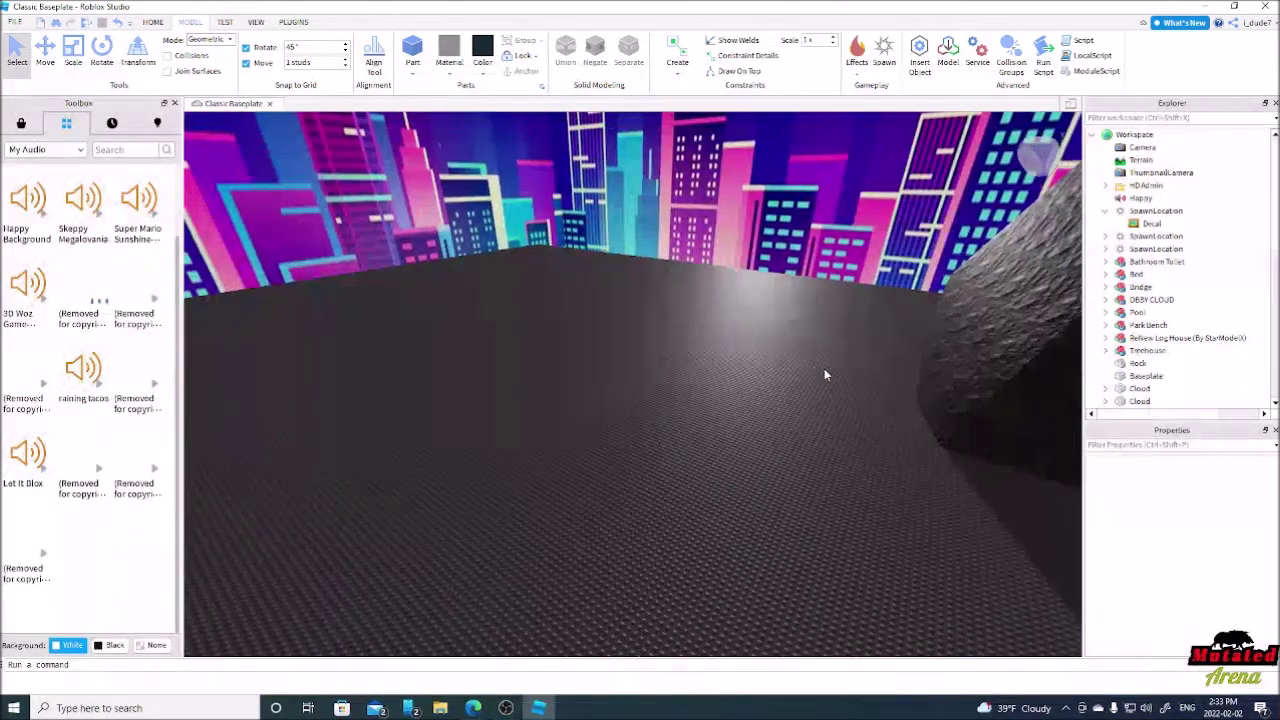
Set the local server test to 4 Players and start a regular play test.
click(226, 22)
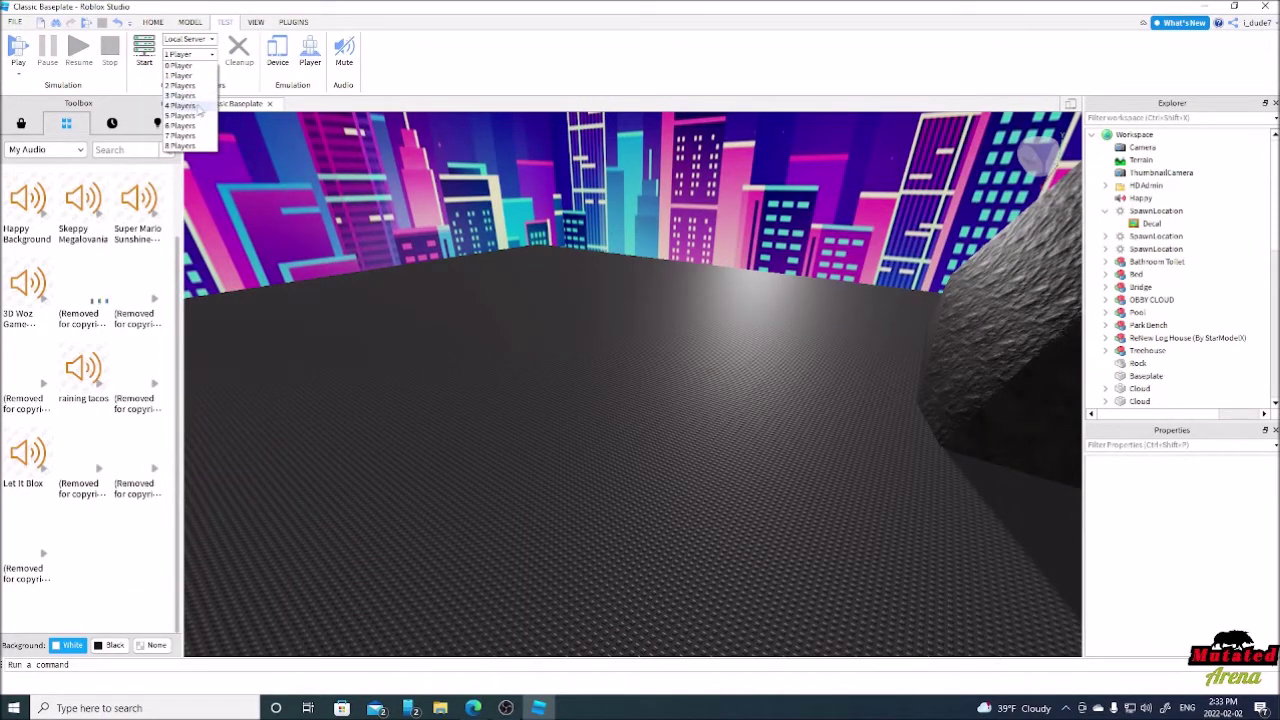
click(199, 107)
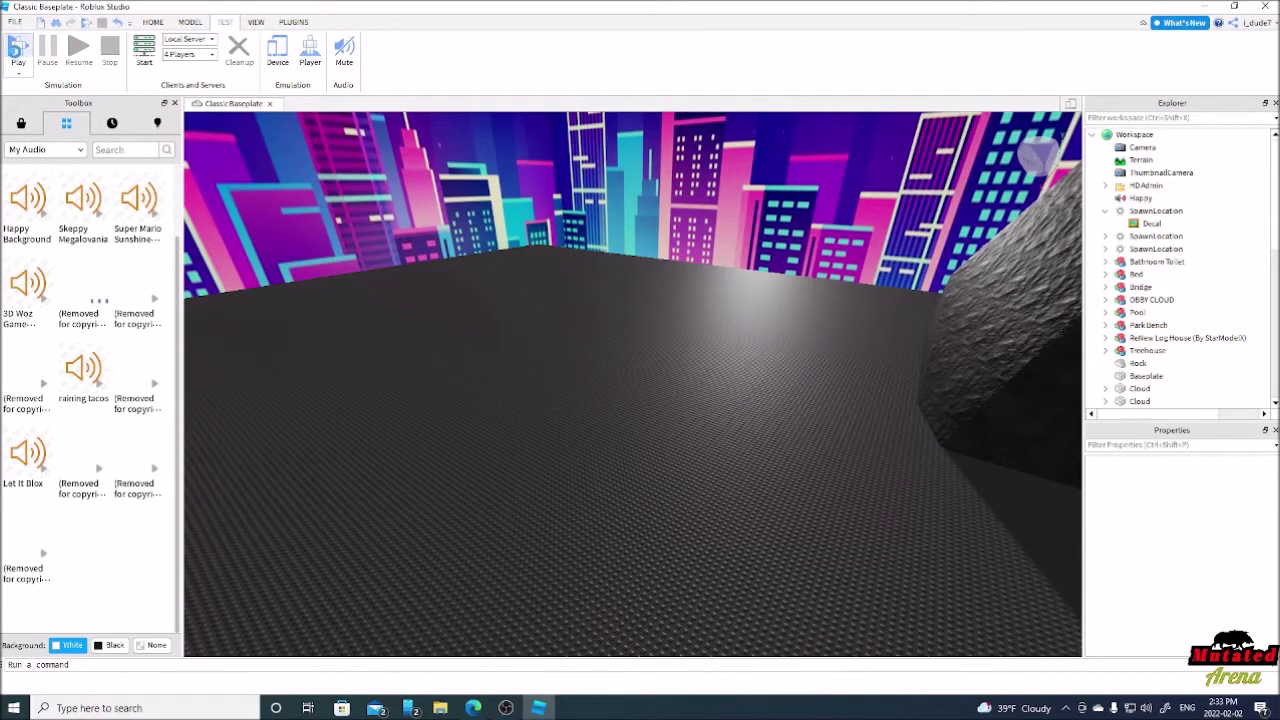
click(18, 50)
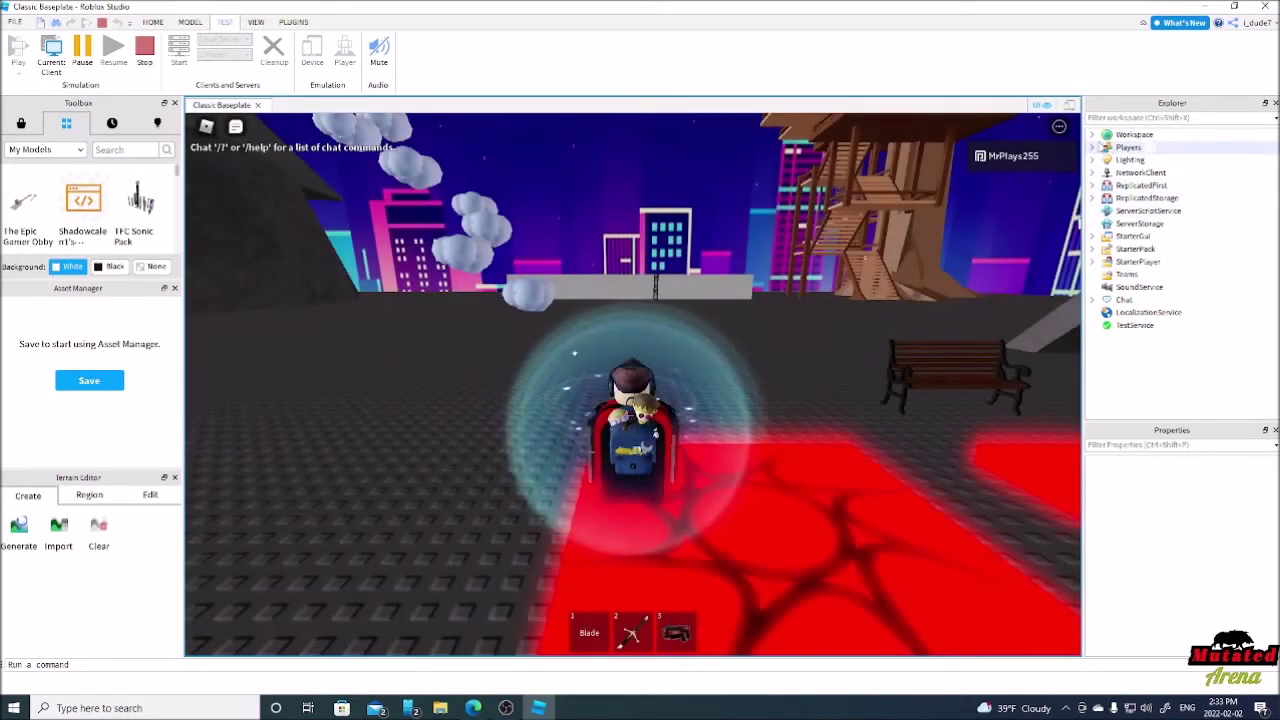
Select the Happy sound in the Workspace and turn off its Playing property.
click(1094, 135)
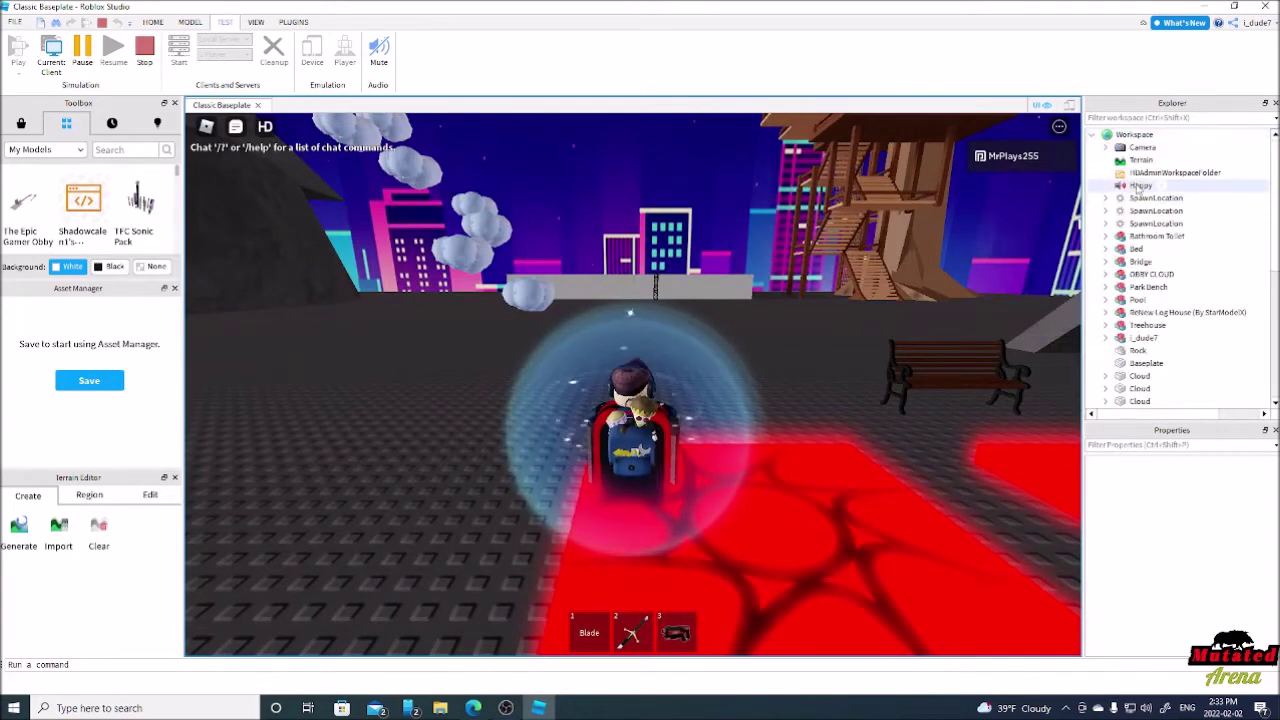
click(1140, 185)
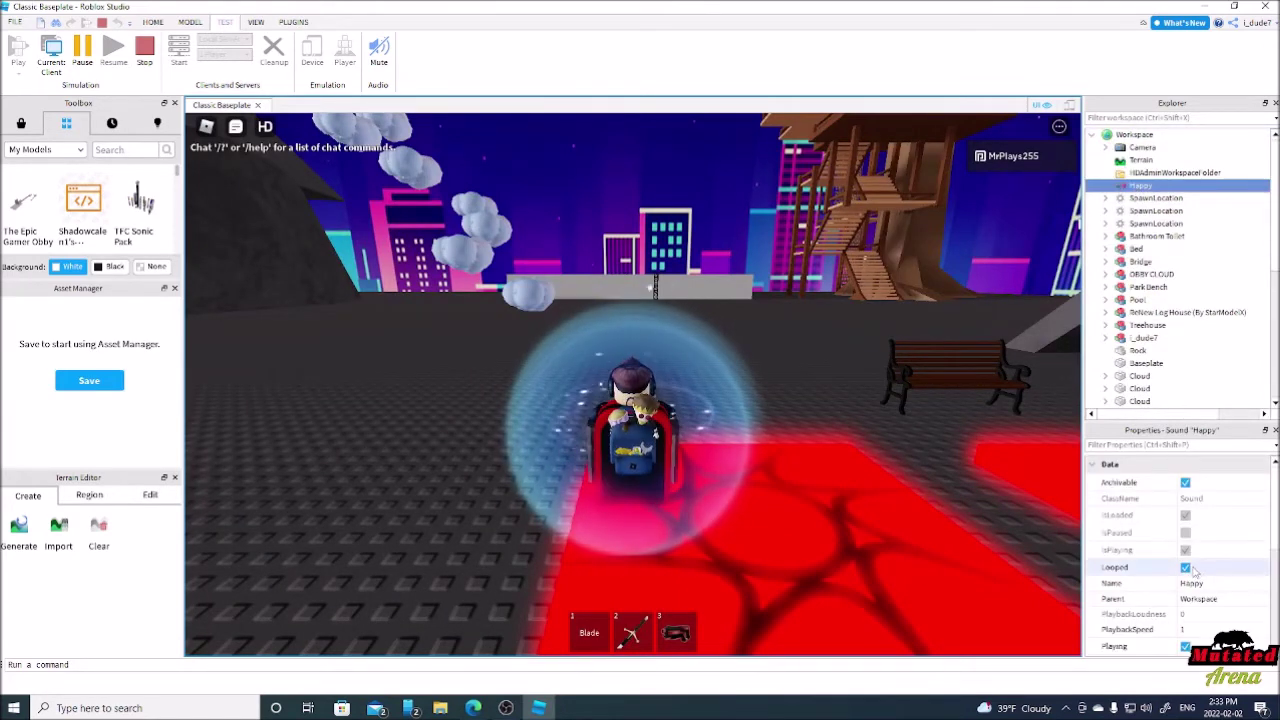
click(1186, 647)
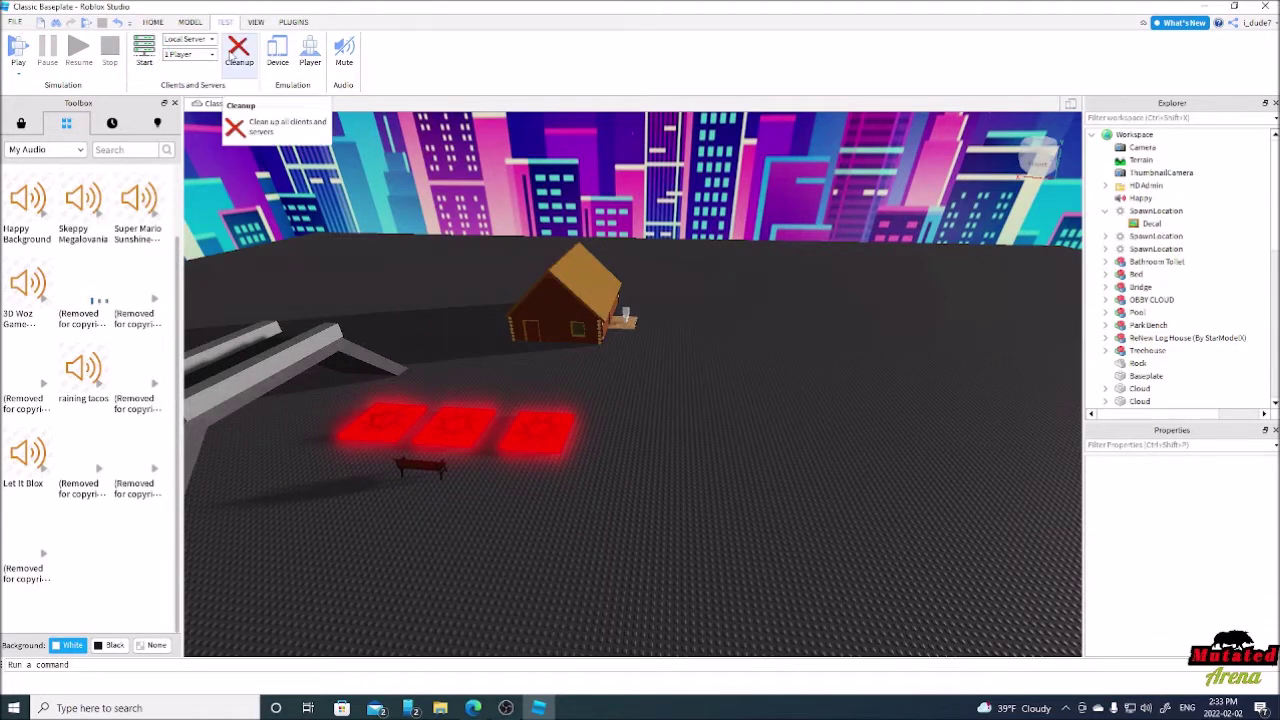
Clean up all test clients and servers, and set the local server test to 4 Players.
click(226, 62)
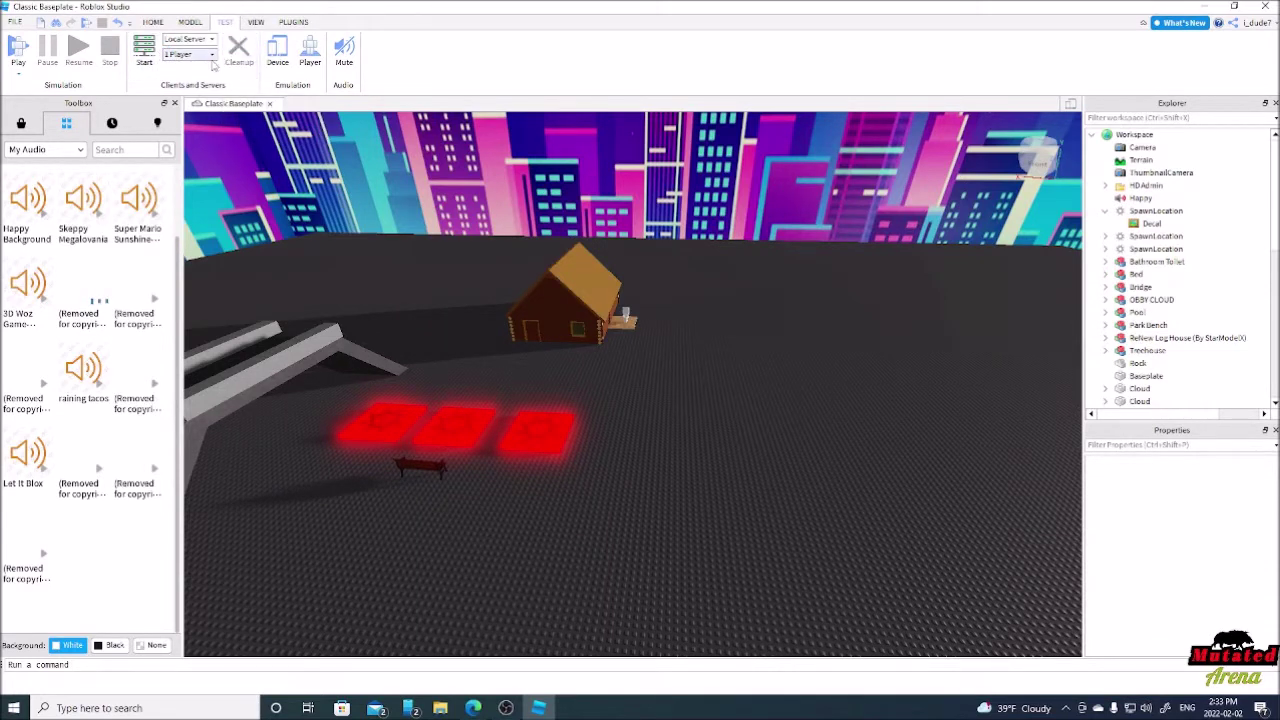
click(208, 55)
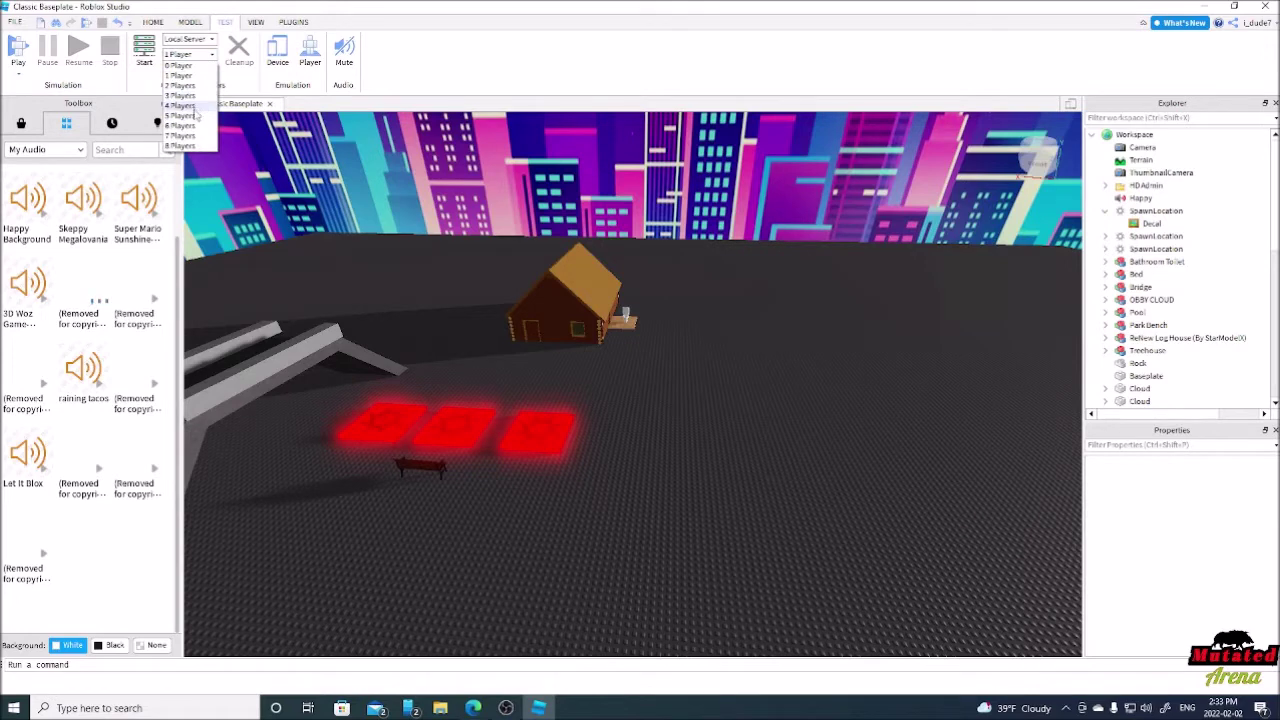
click(190, 106)
right_drag(646, 359, 644, 334)
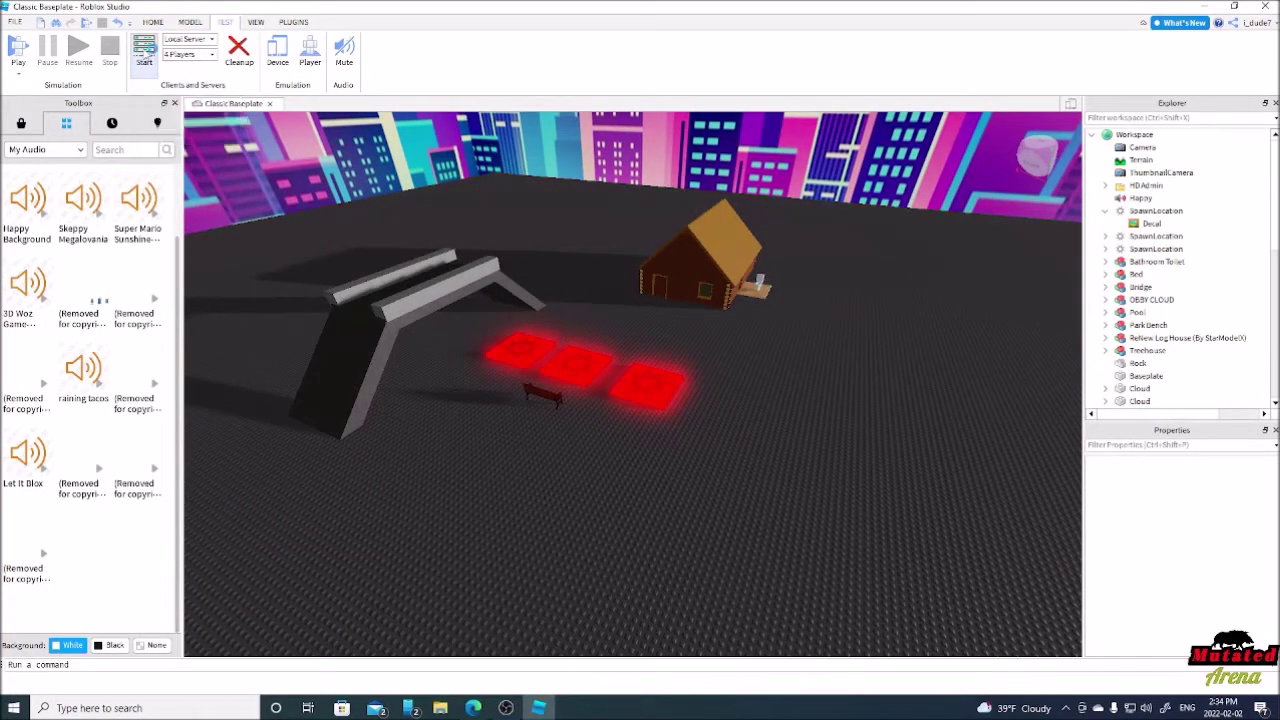
click(255, 70)
Open the Player Emulator to examine its test profile settings and close it again.
click(311, 58)
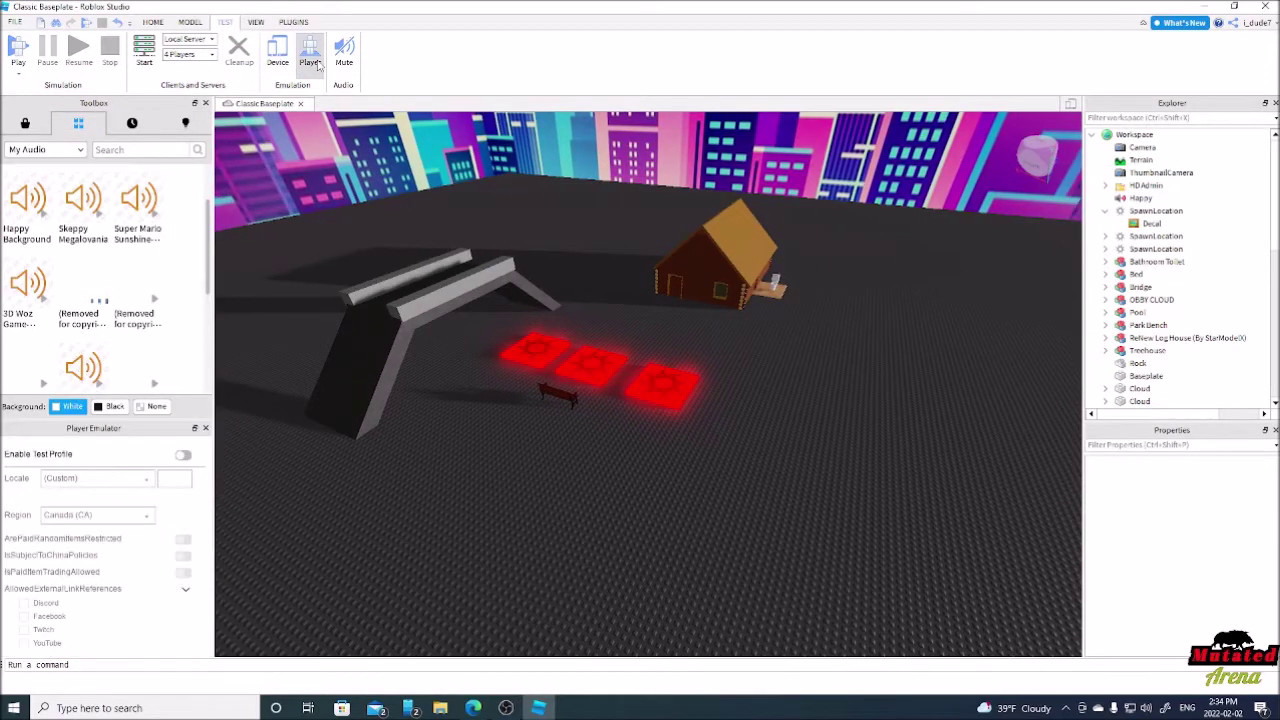
right_drag(561, 272, 538, 300)
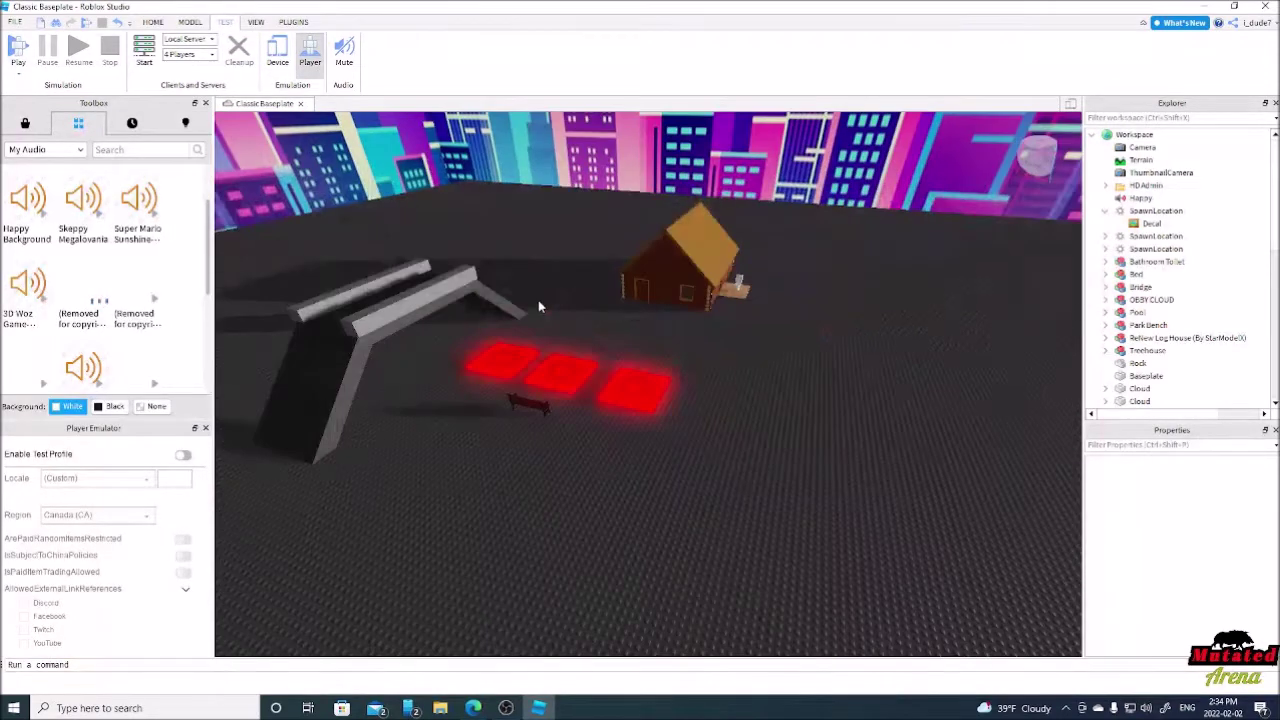
click(309, 56)
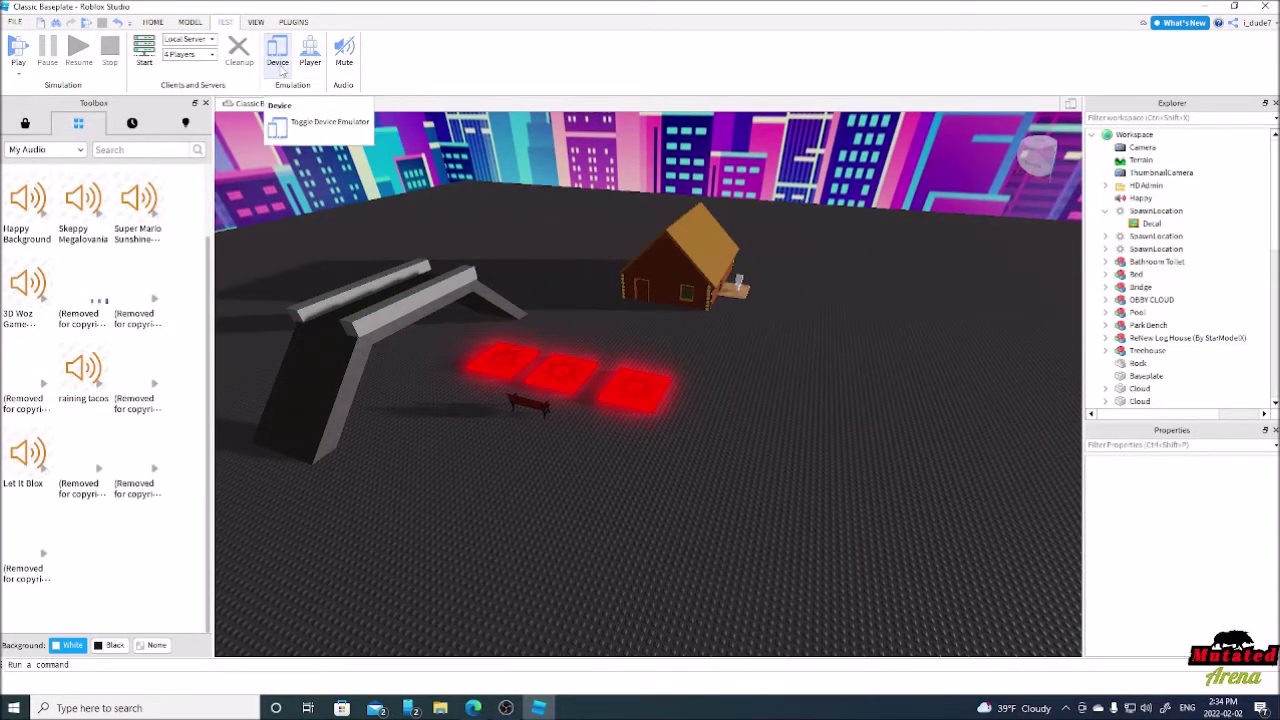
Preview the place on an iPhone 7 in the Device Emulator and return to the normal view.
click(280, 62)
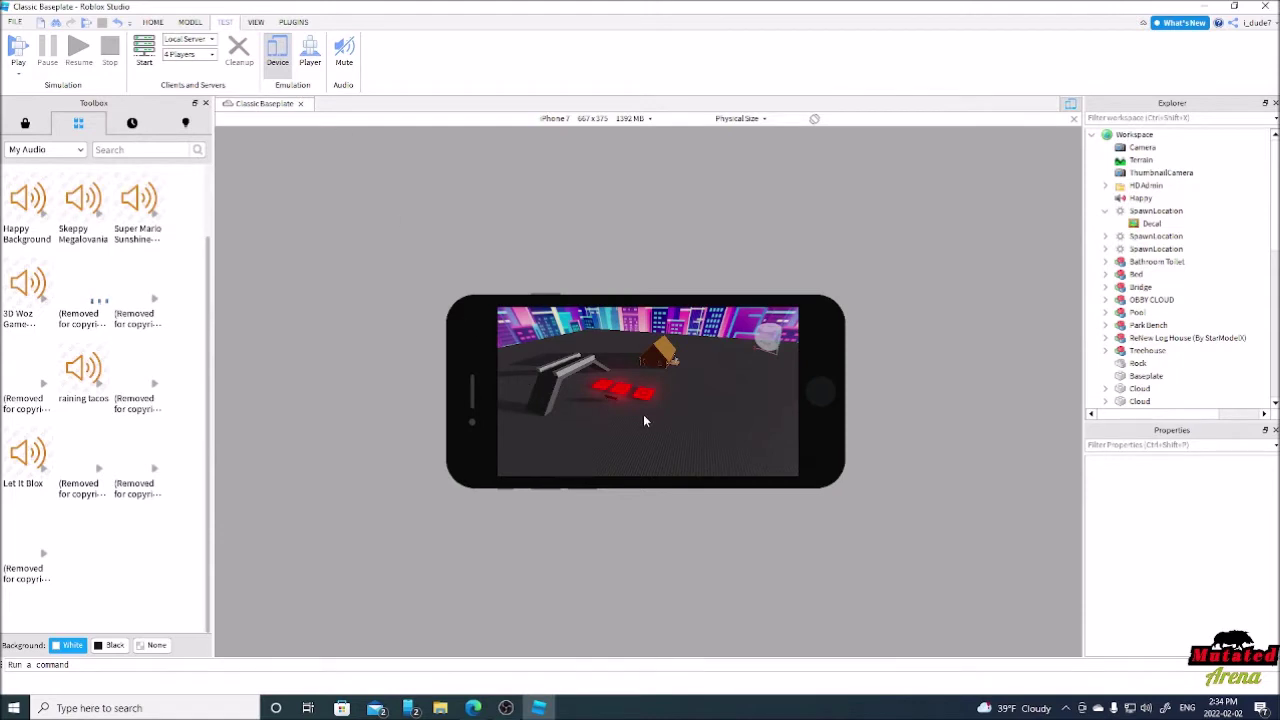
right_drag(643, 417, 643, 416)
click(277, 60)
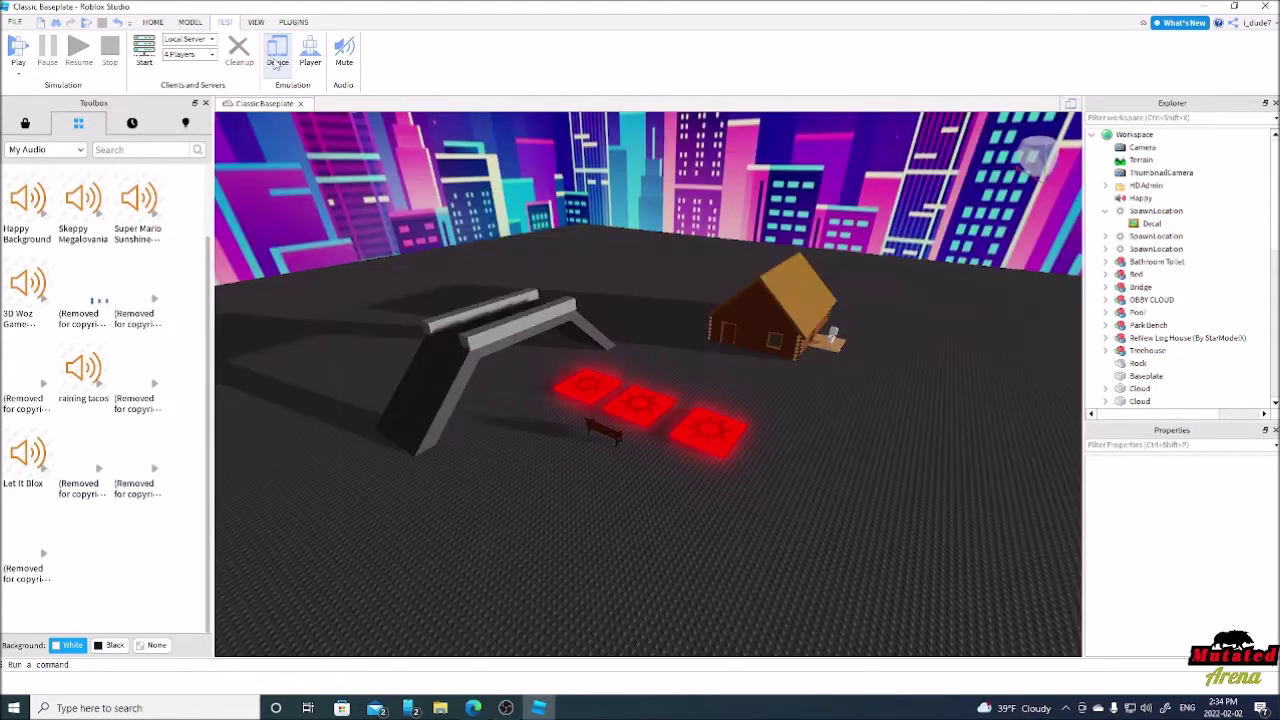
Emulate an Xbox One with the Device Emulator, look around the place, and turn the emulator off.
click(277, 61)
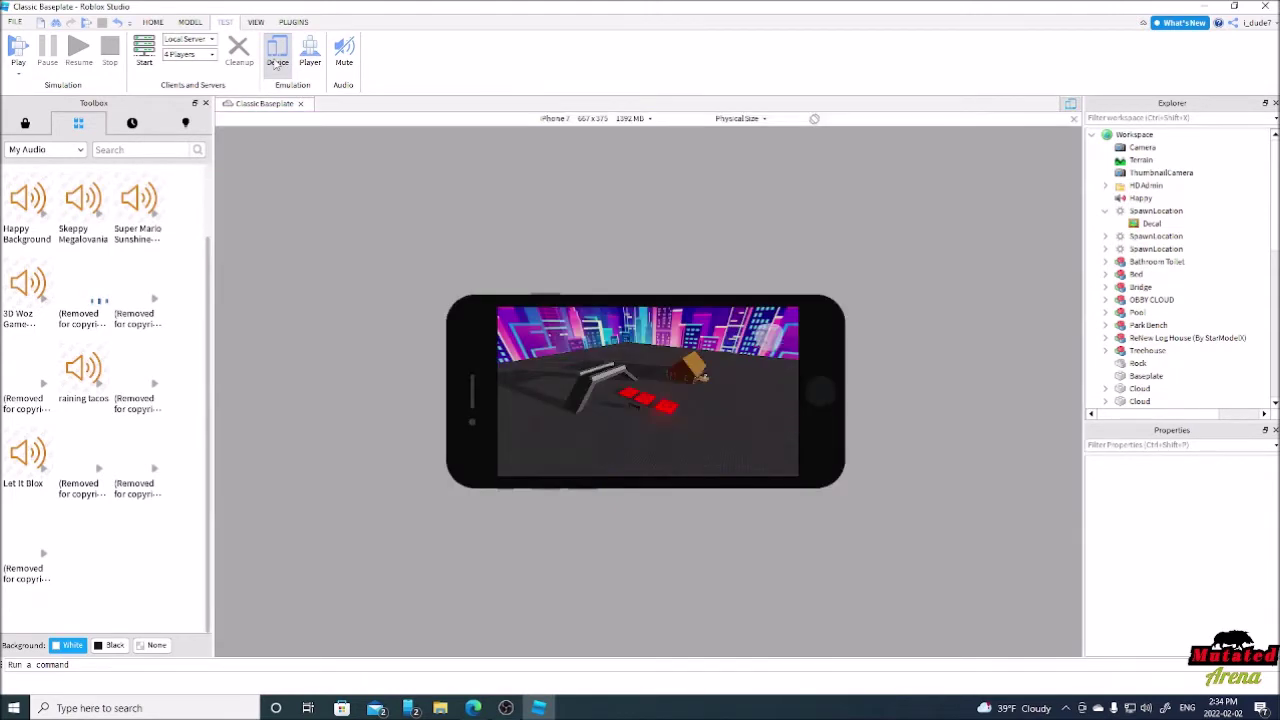
click(603, 118)
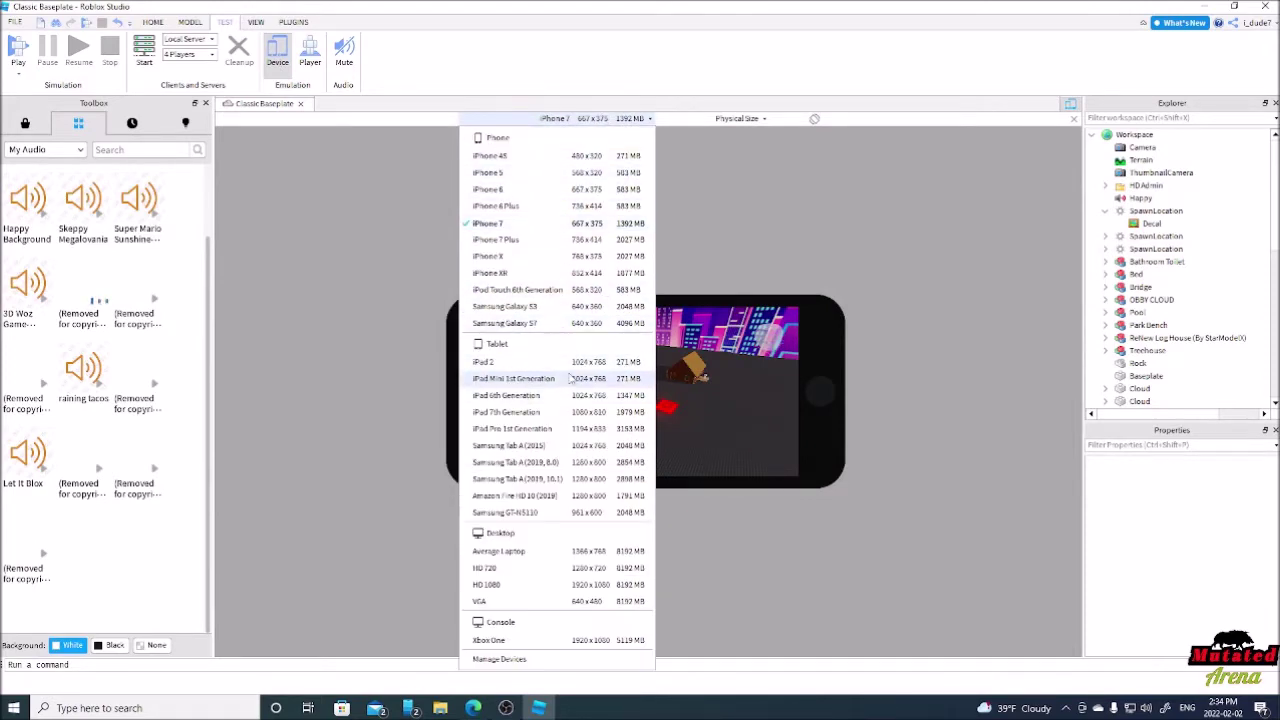
click(552, 641)
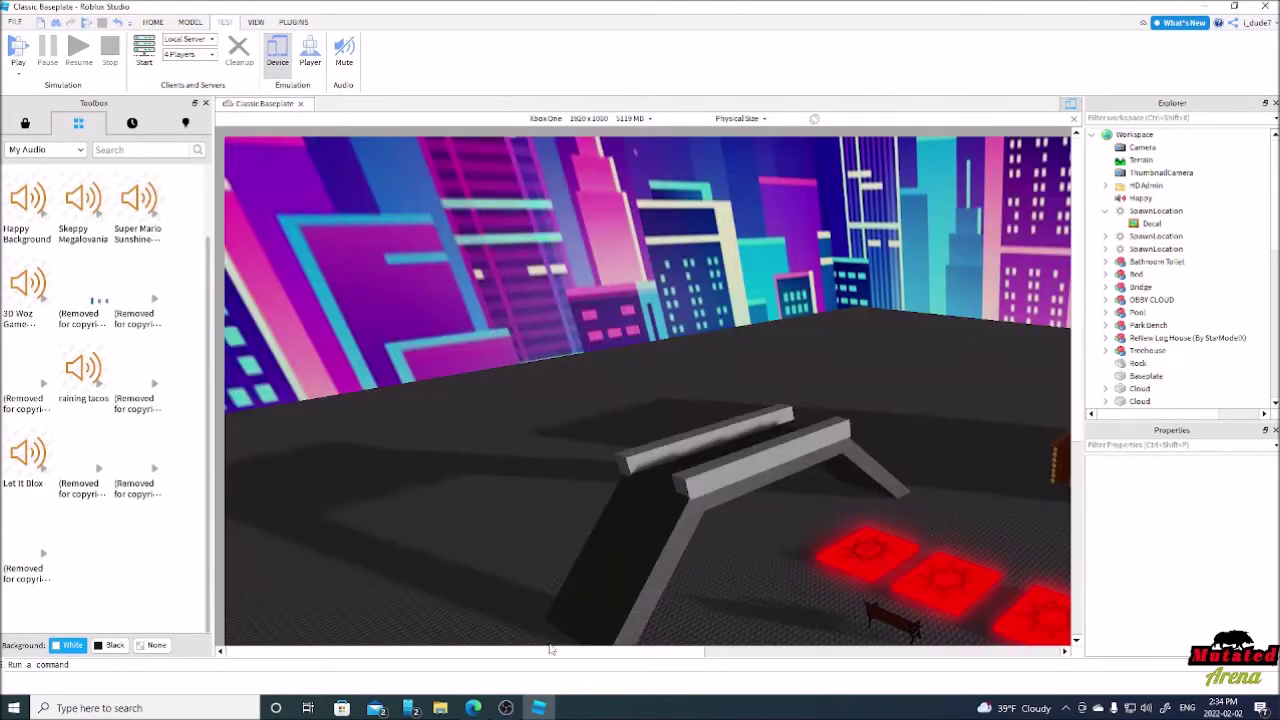
mouse_move(659, 565)
right_down()
mouse_move(640, 566)
mouse_move(660, 563)
right_up()
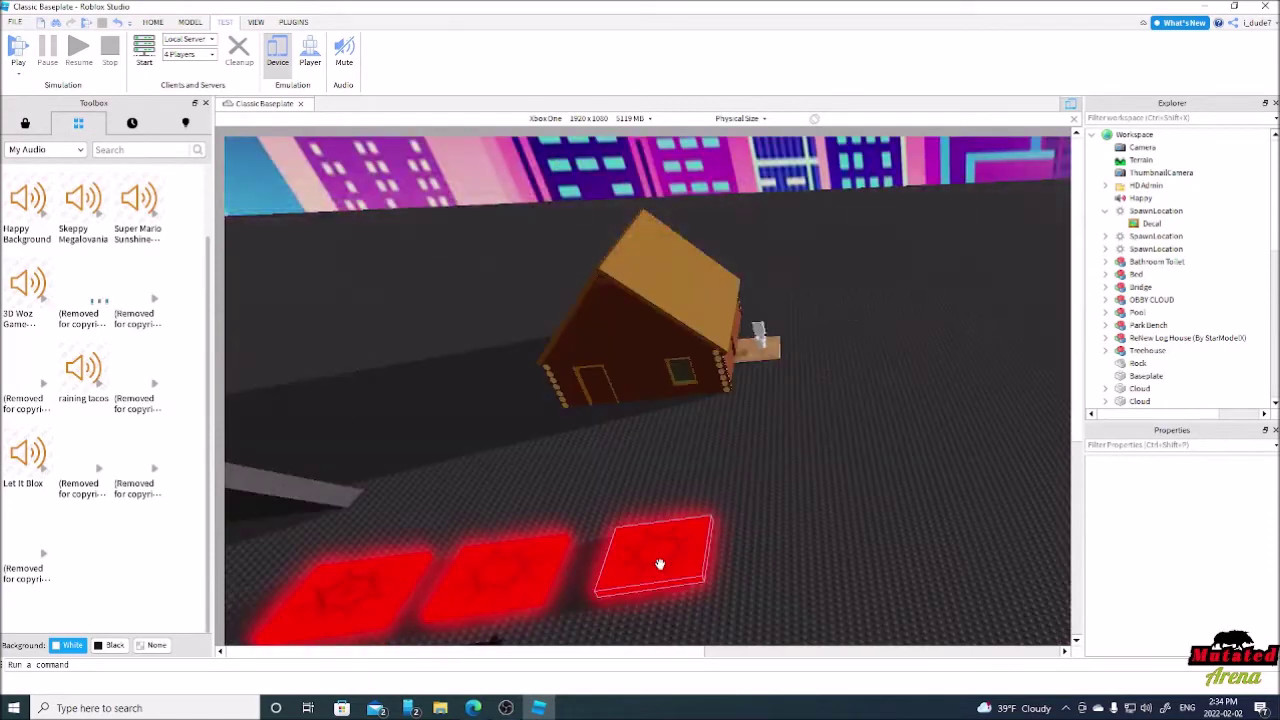
right_drag(762, 508, 762, 508)
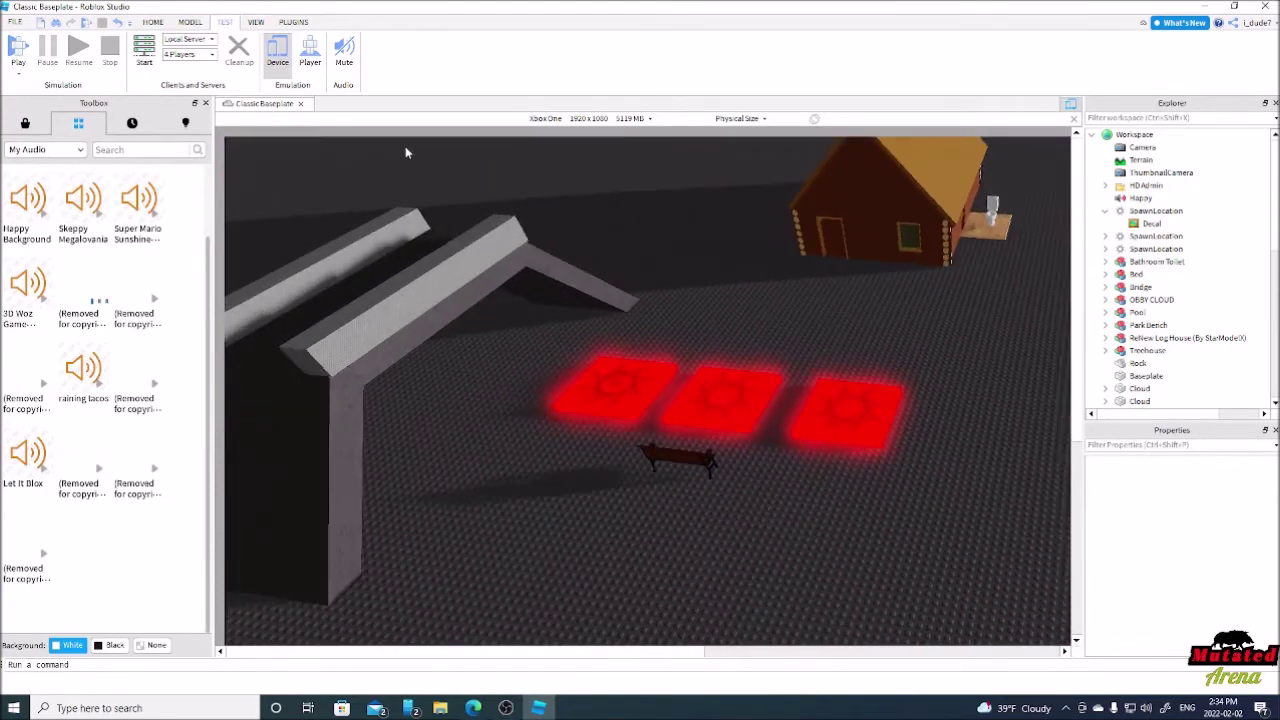
click(279, 55)
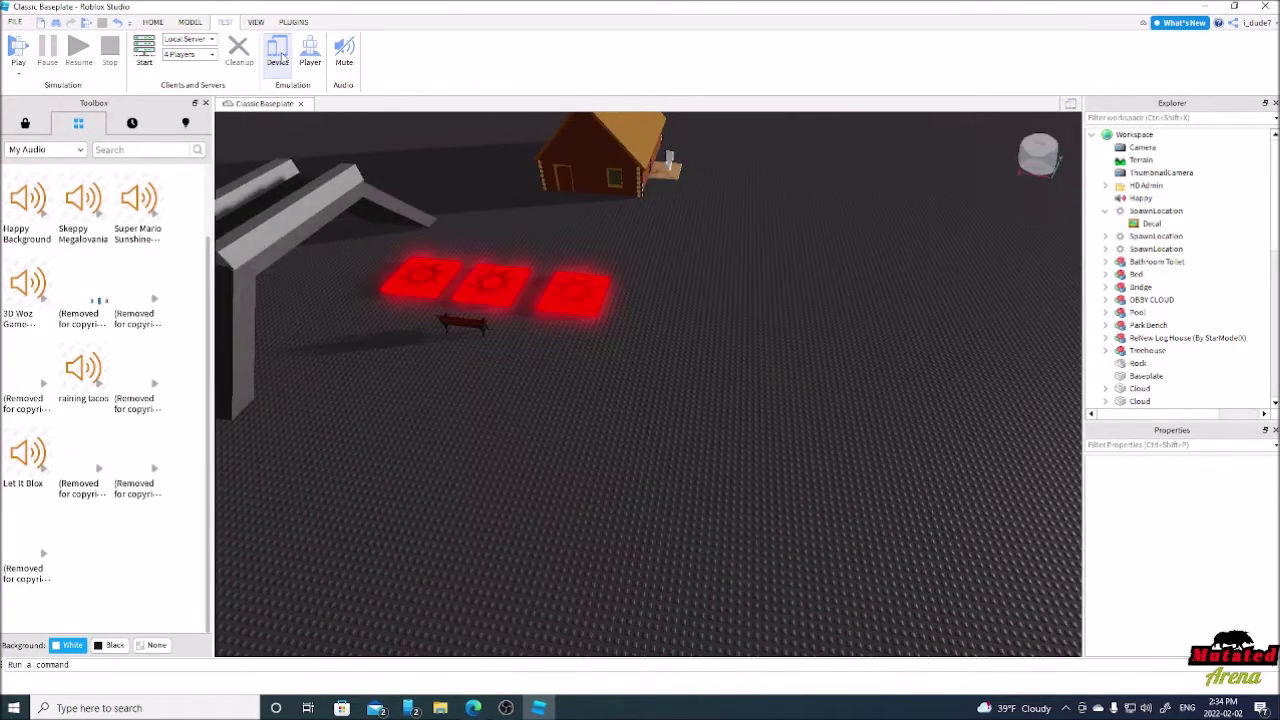
Start a play test and turn off the Playing property of the Happy sound in the Workspace.
right_drag(662, 263, 662, 263)
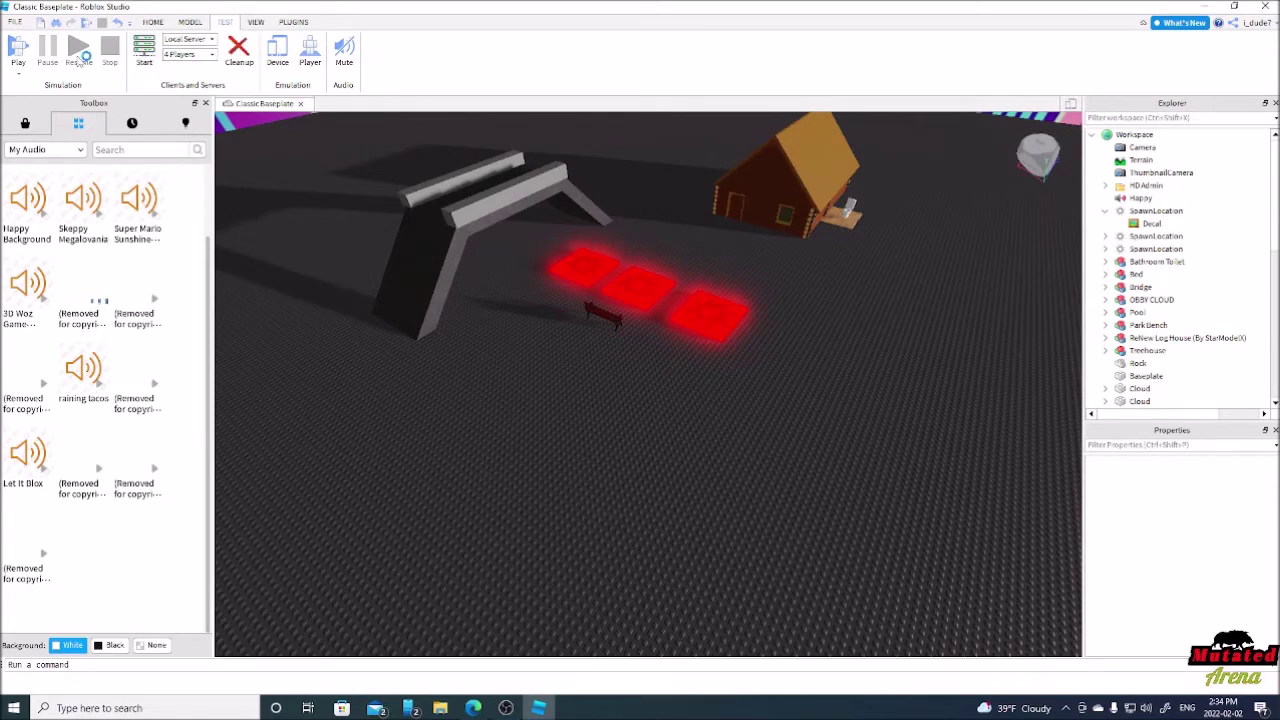
click(20, 48)
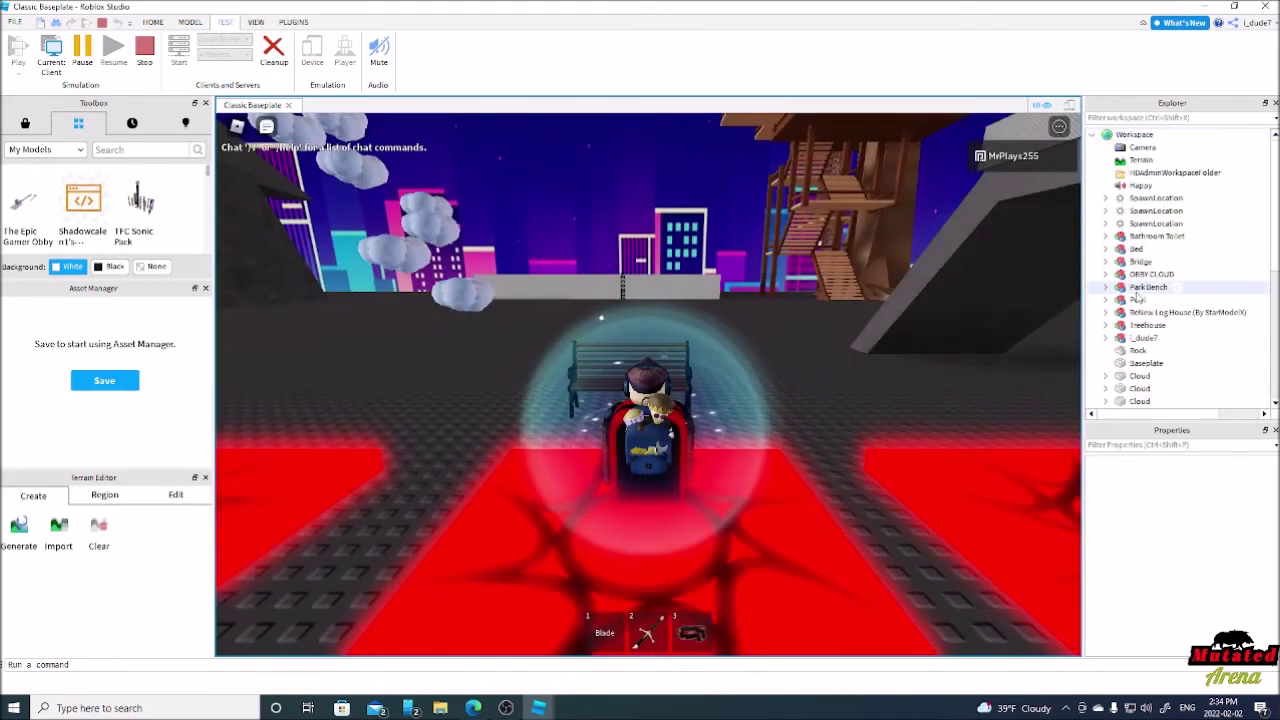
click(1140, 186)
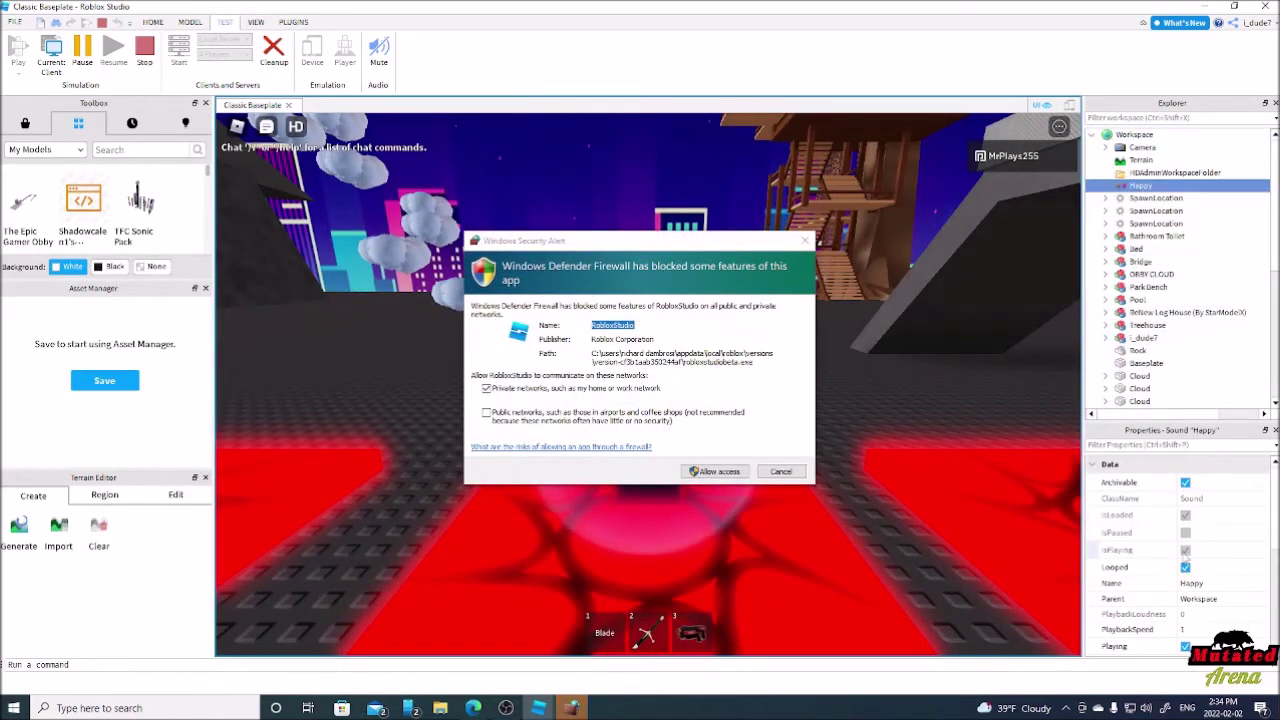
click(1185, 647)
click(1185, 647)
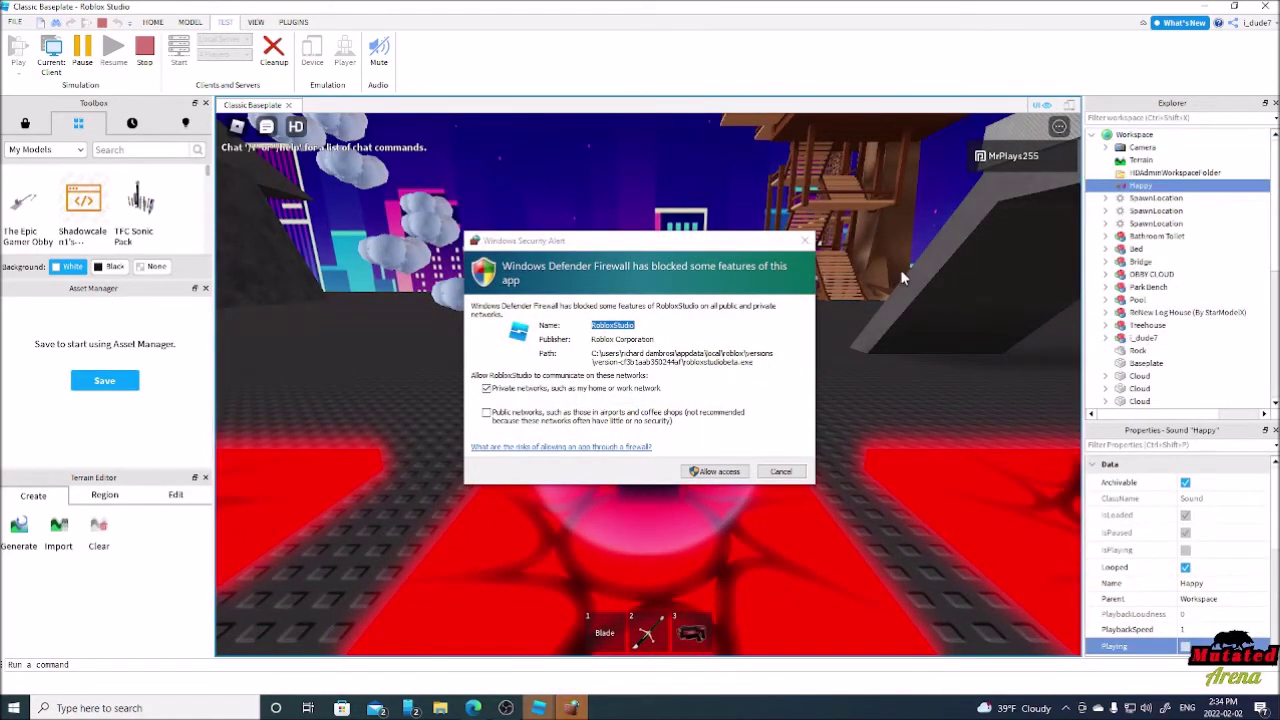
Allow RobloxStudio through Windows Defender Firewall on private networks.
right_drag(901, 270, 942, 316)
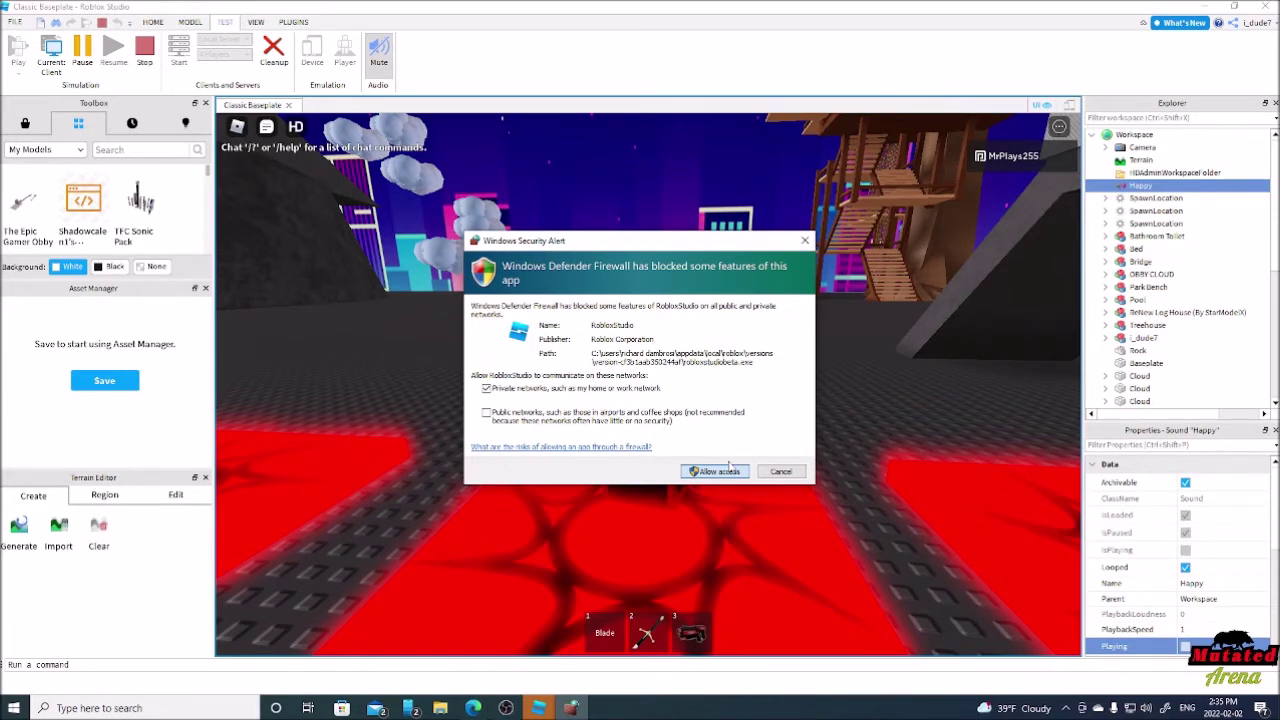
click(724, 469)
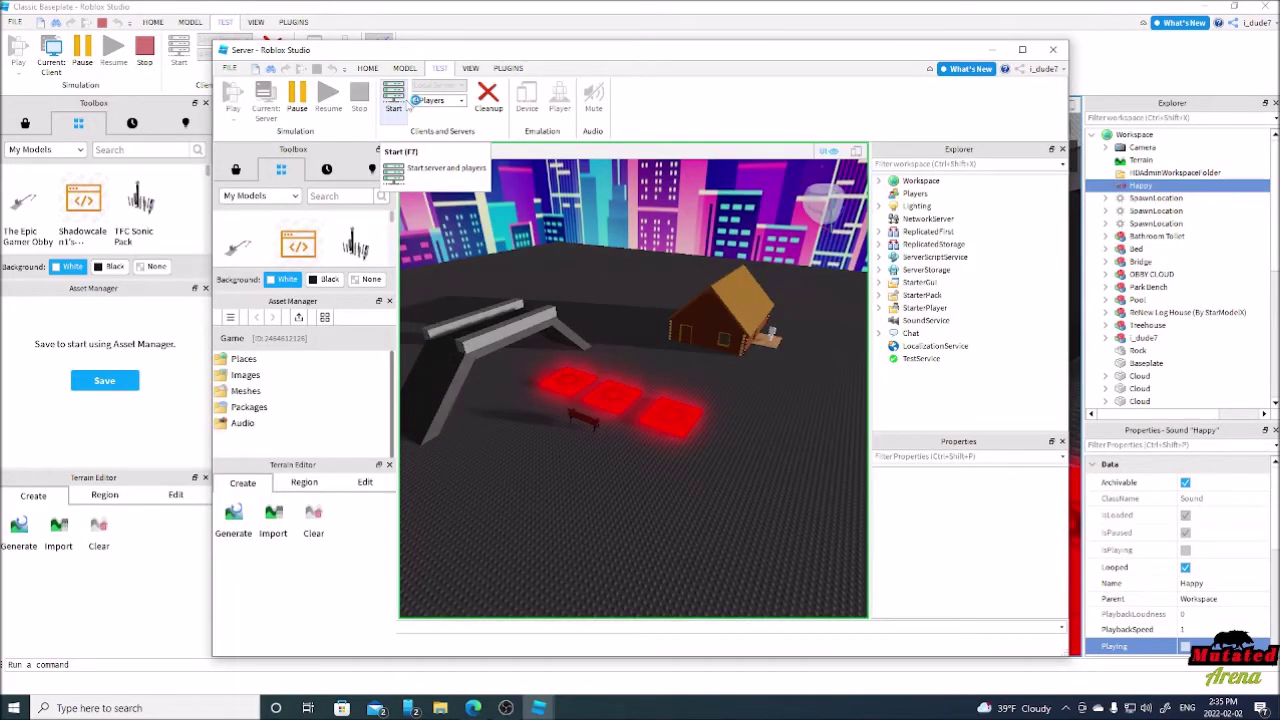
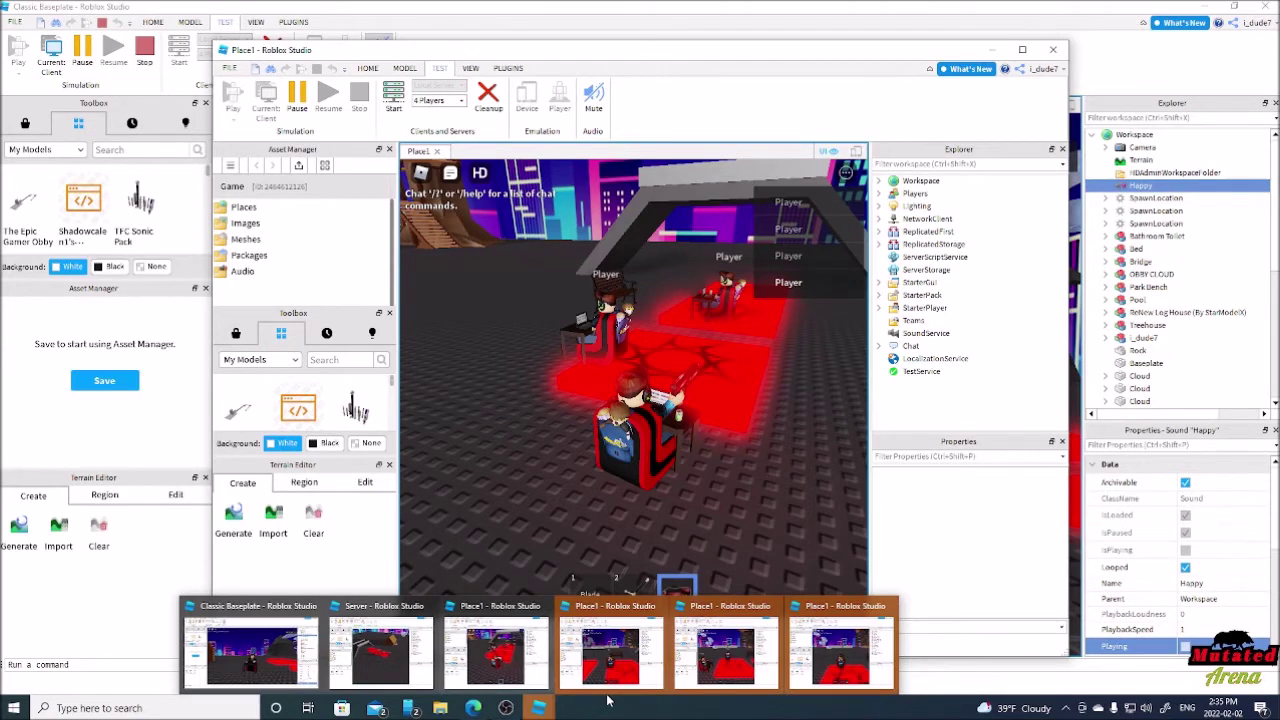
Switch to the second player client and put away the weapon held from slot 2.
click(610, 655)
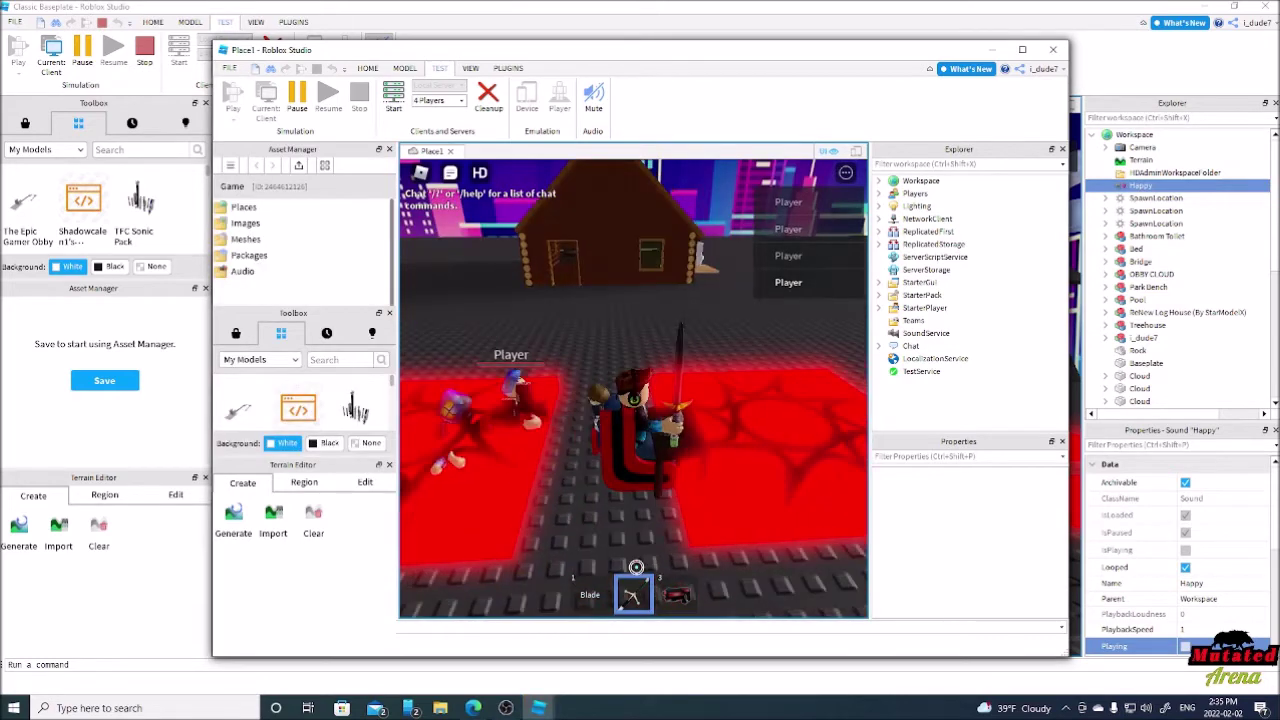
click(631, 591)
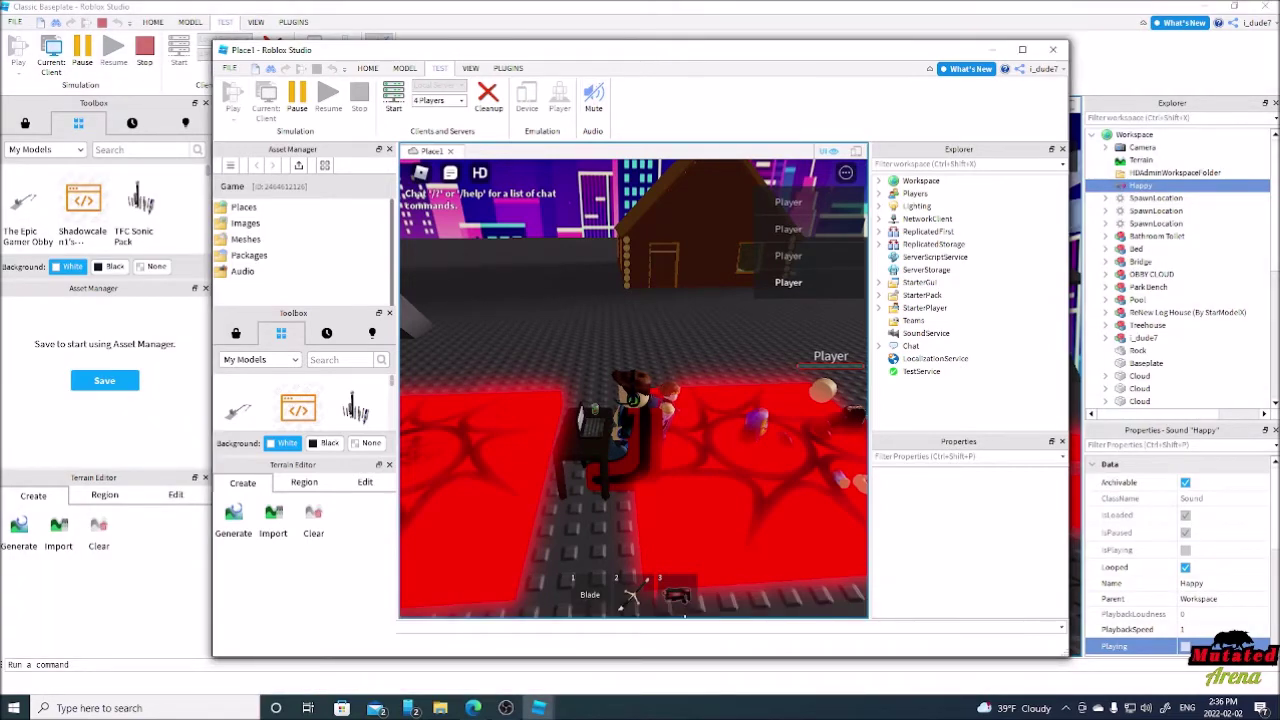
right_drag(685, 616, 646, 576)
Switch to the third player client, equip the Blade and repeatedly attack another test player.
mouse_move(538, 707)
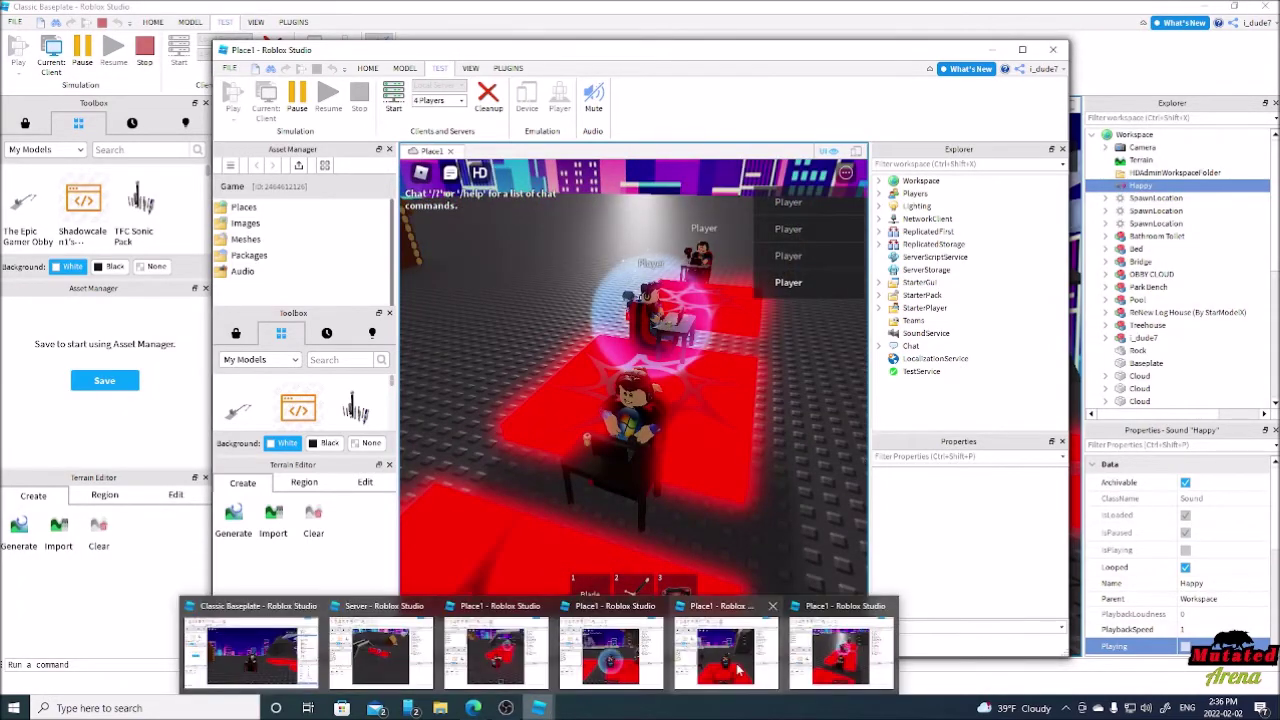
click(736, 663)
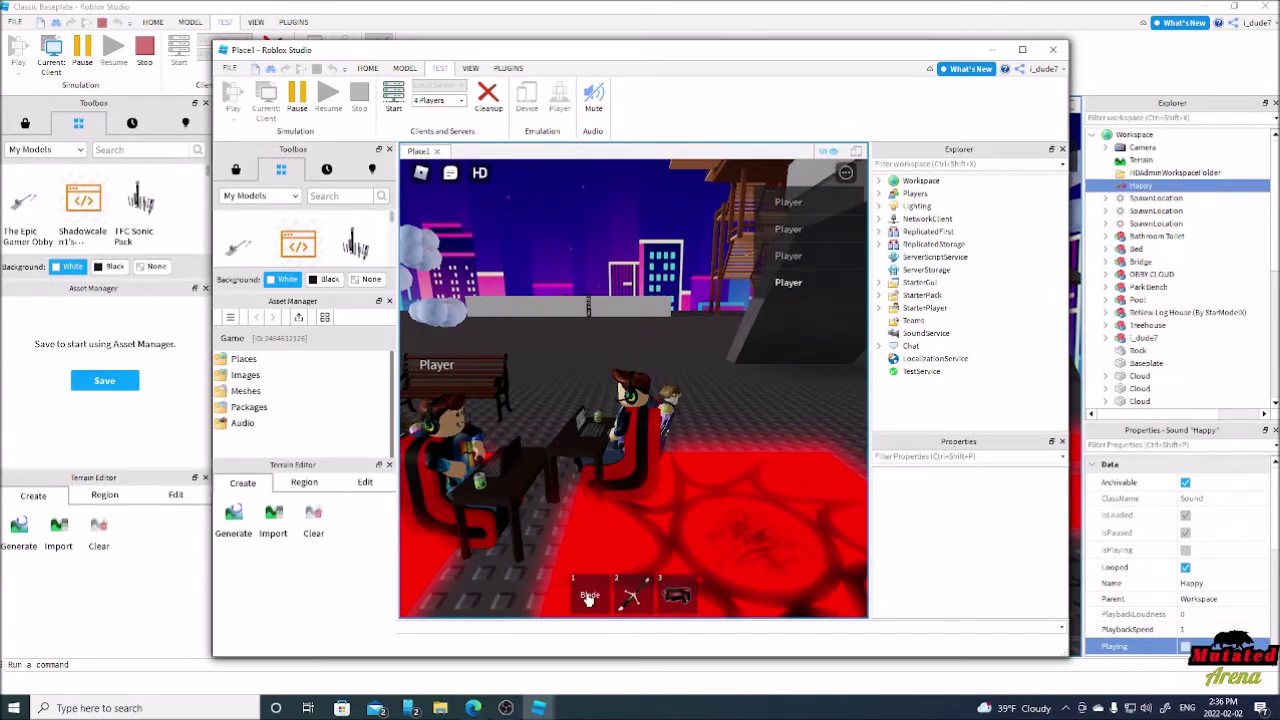
click(589, 596)
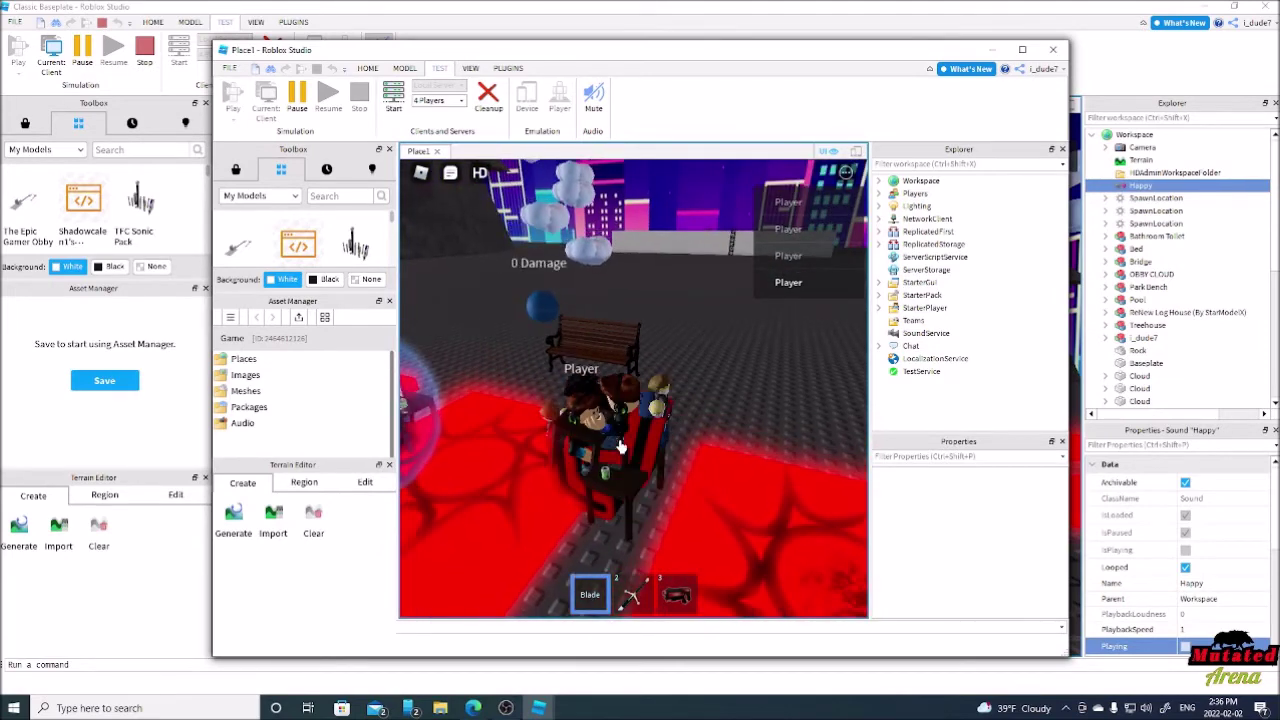
click(620, 446)
click(620, 446)
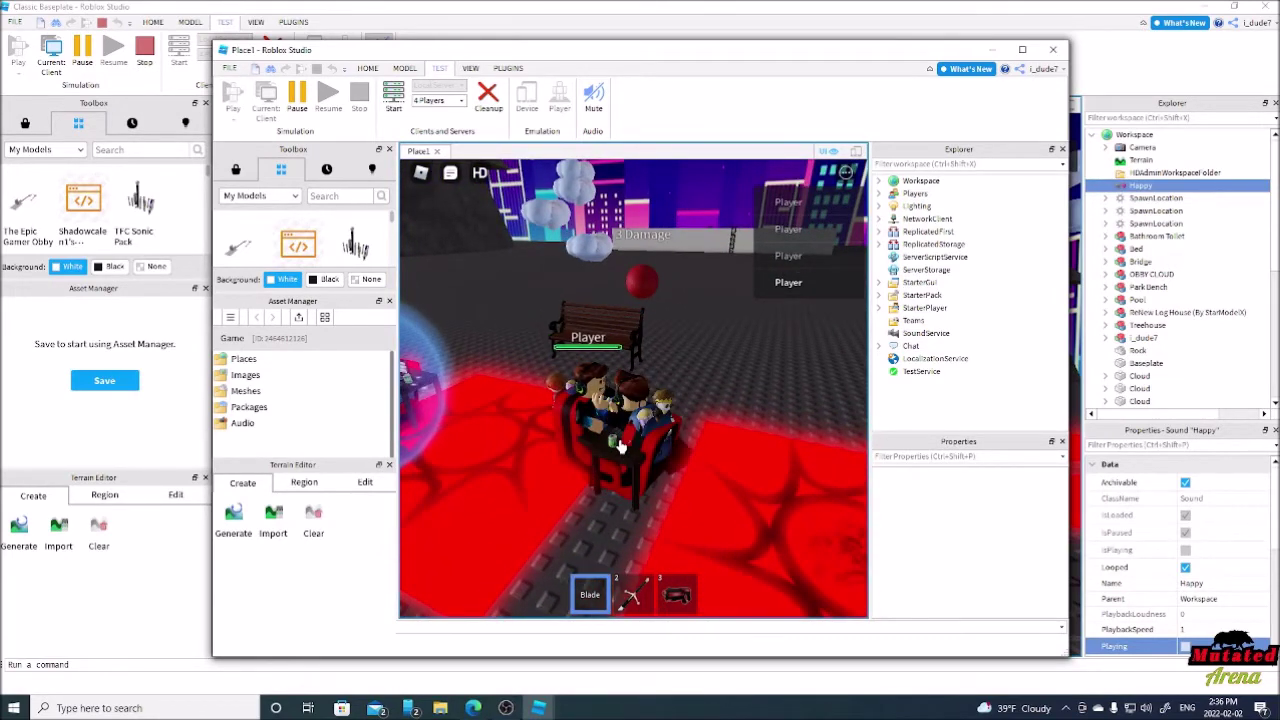
click(620, 446)
click(645, 443)
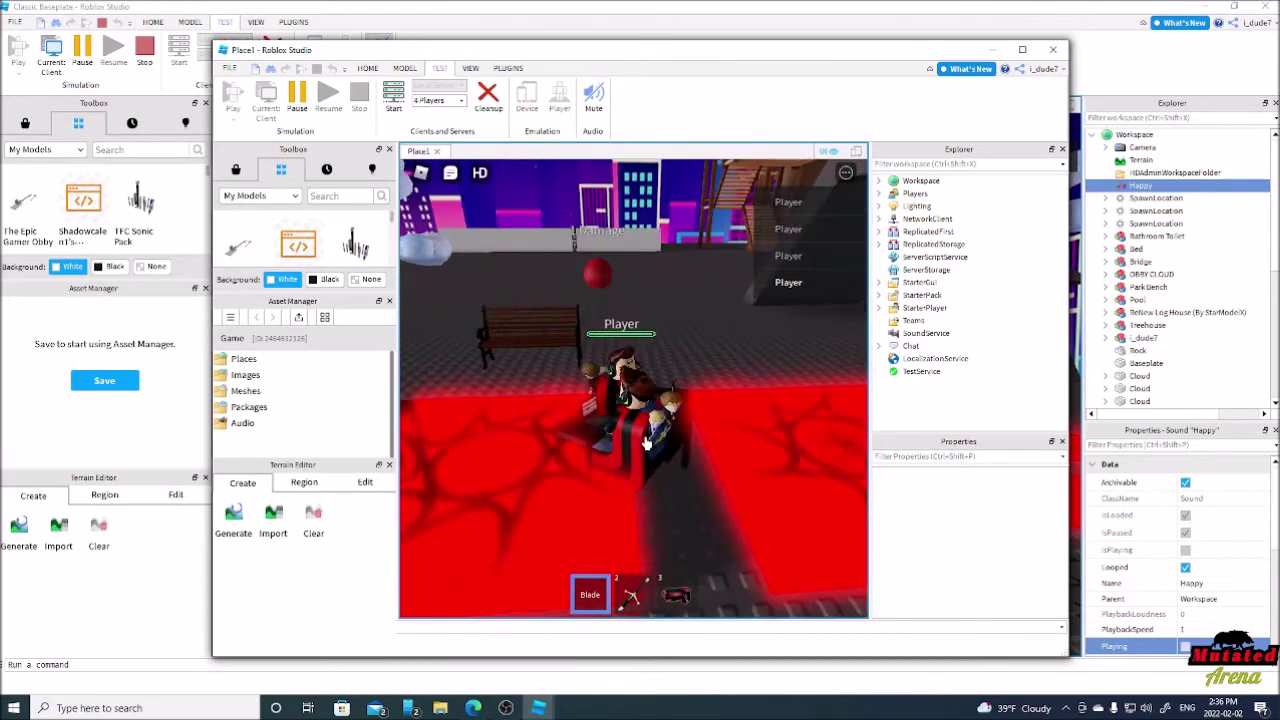
click(764, 446)
right_drag(749, 453, 749, 453)
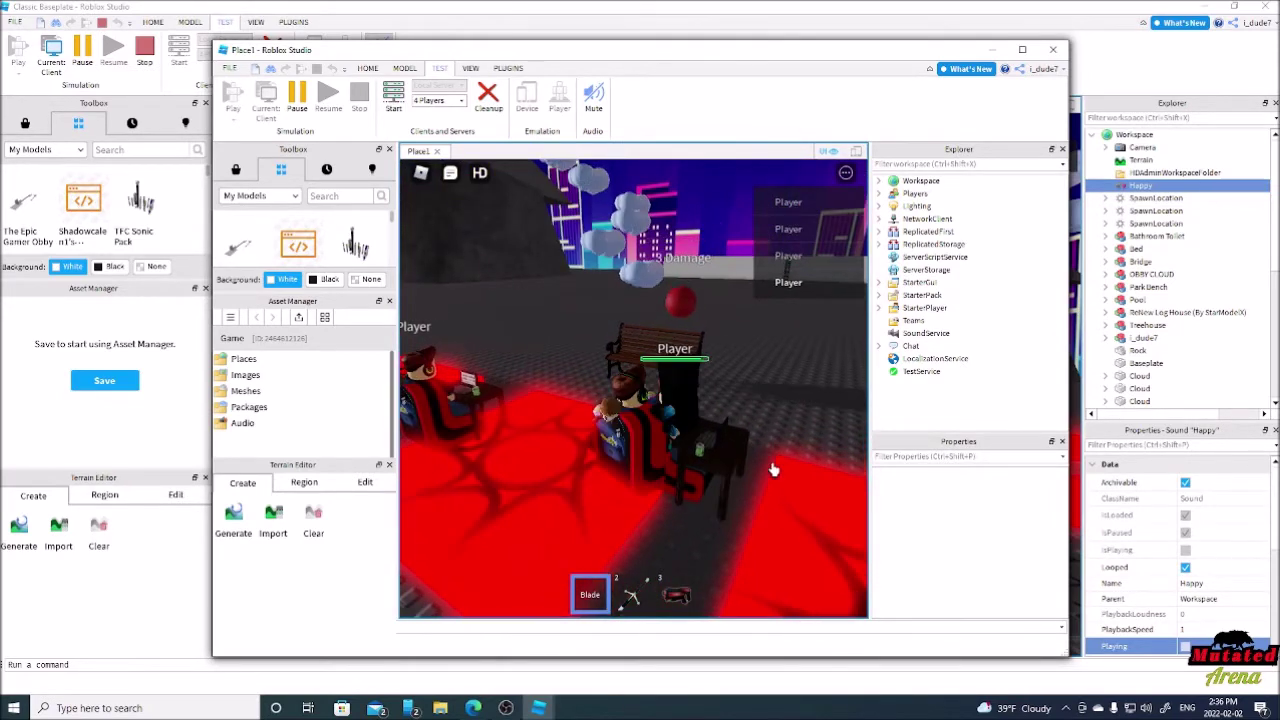
click(773, 469)
click(773, 469)
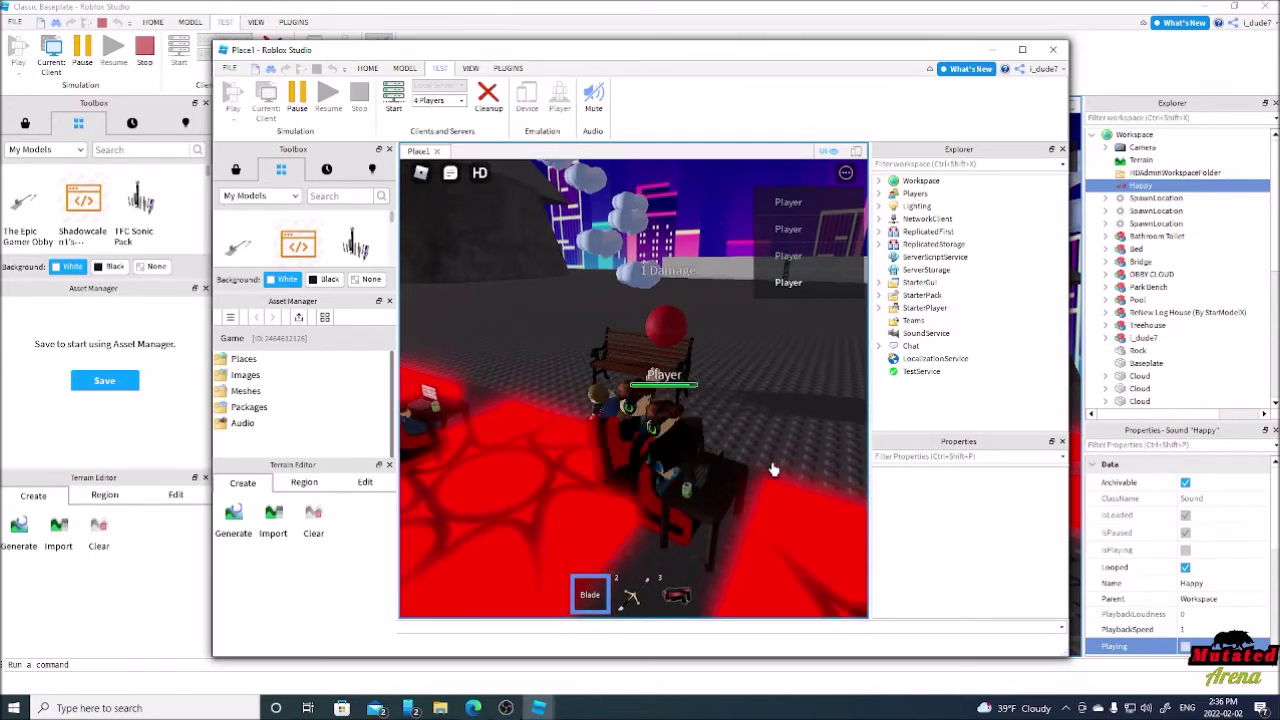
click(773, 469)
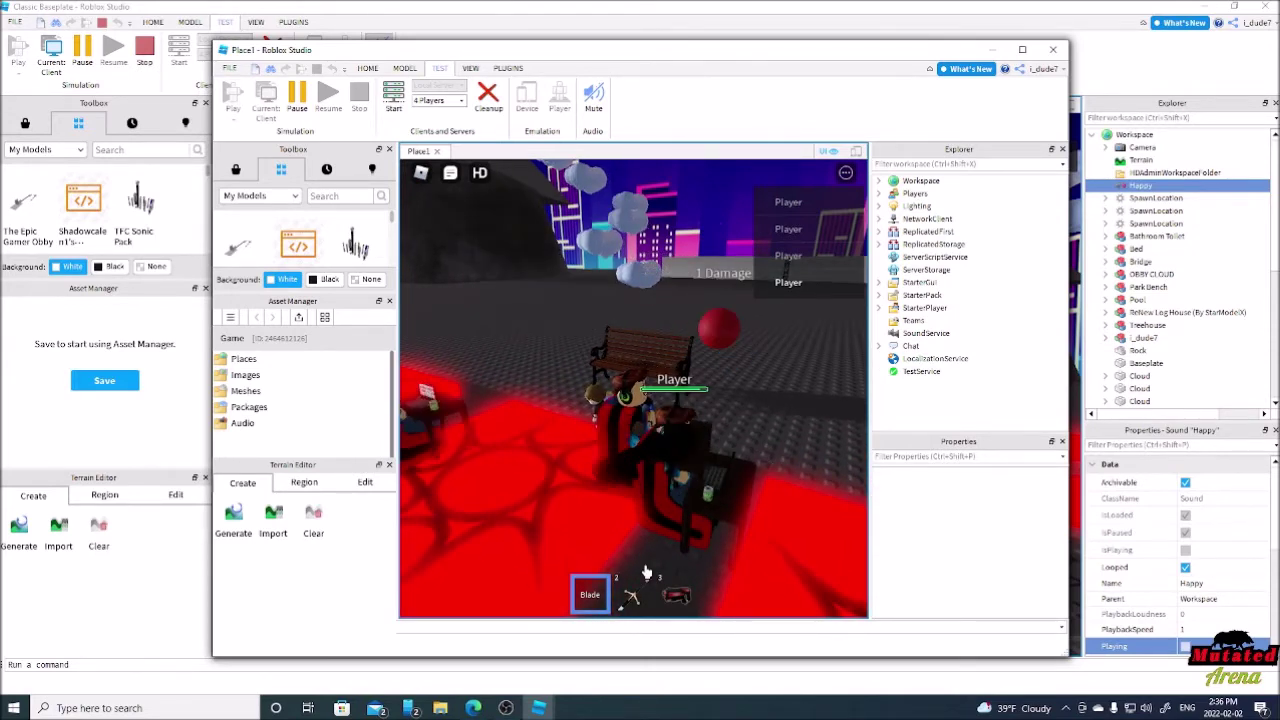
Back away from the other players, put the Blade away and open Player1's options from the player list.
key(s)
click(600, 592)
right_drag(602, 459, 602, 459)
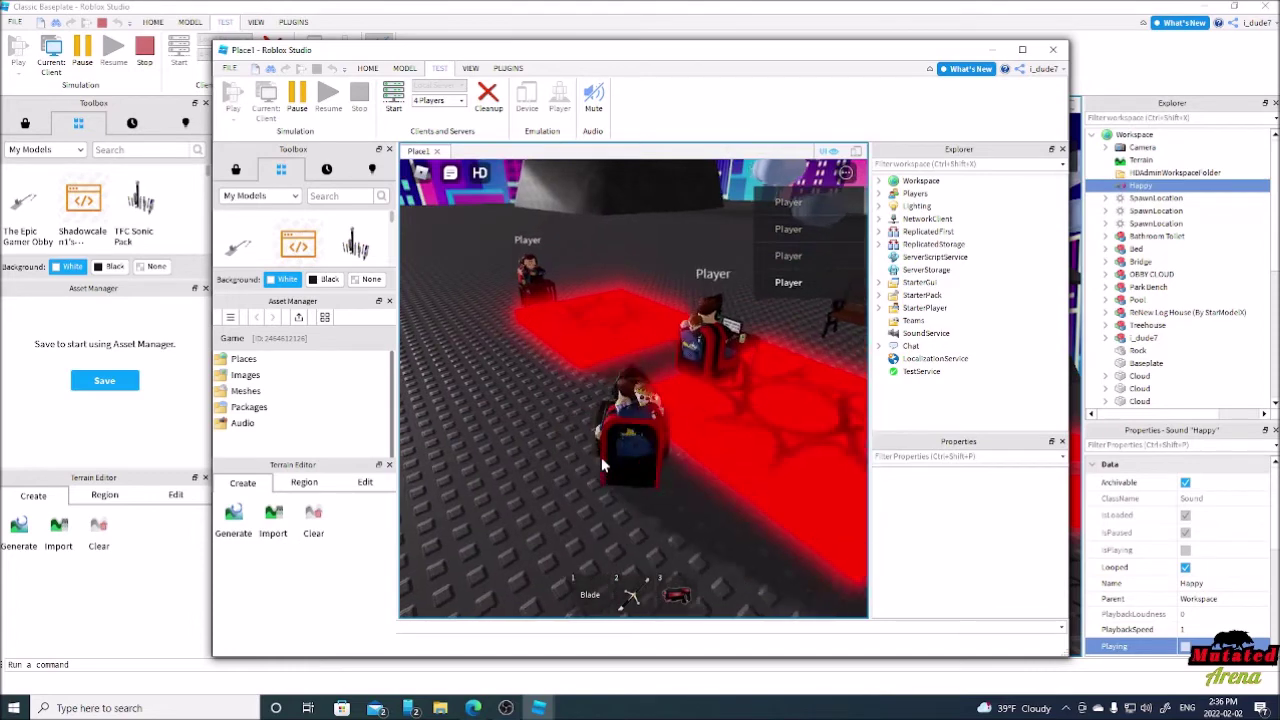
click(815, 261)
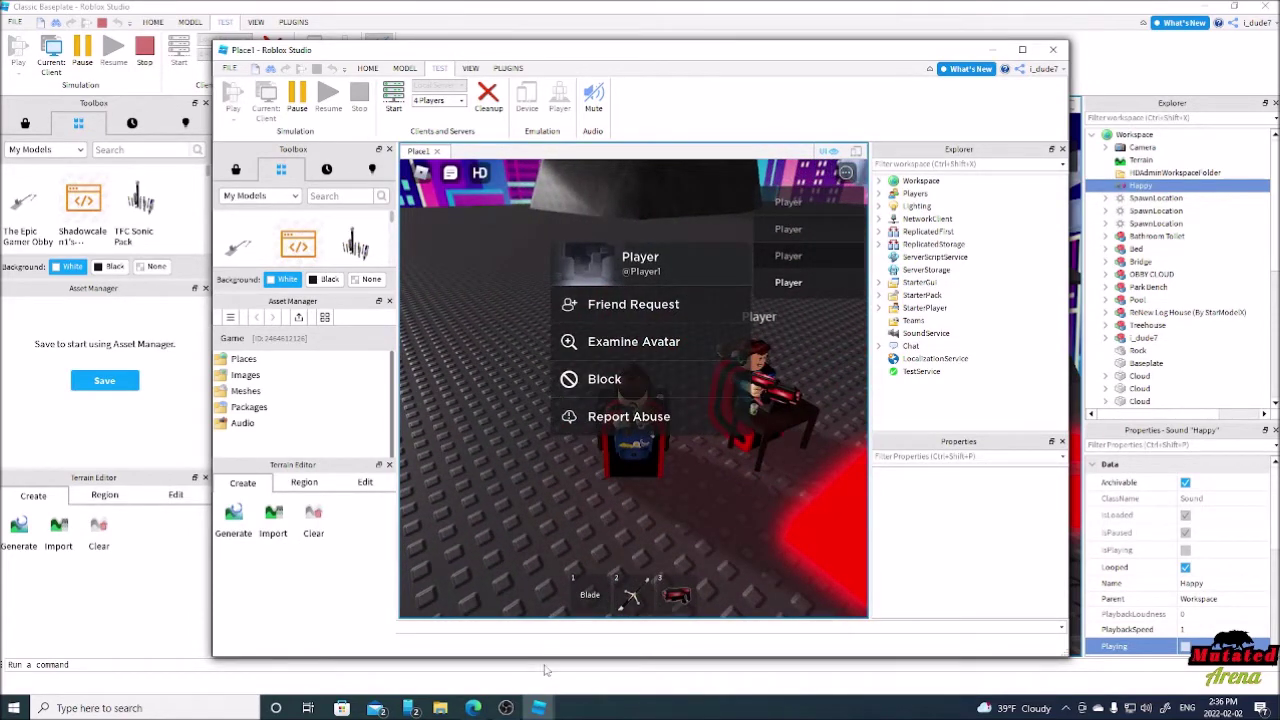
Switch to the first player client and examine the options for Player3, Player2 and Player1 in the player list.
mouse_move(538, 706)
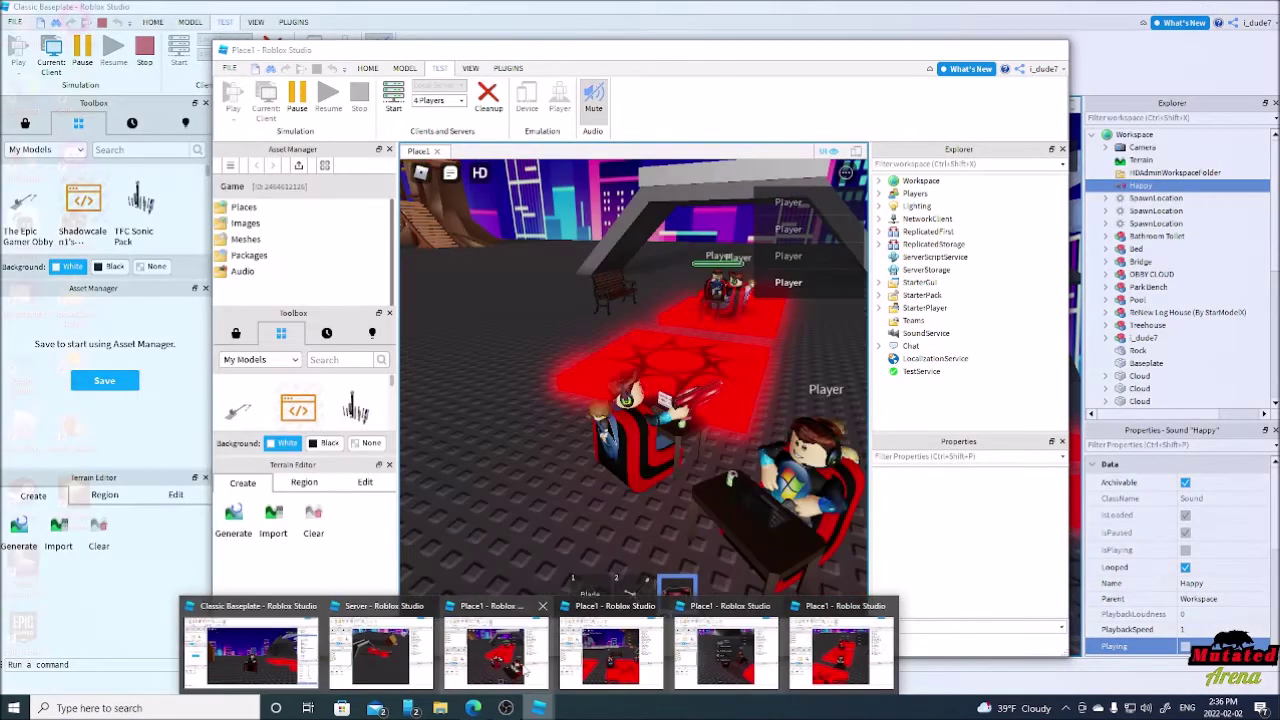
click(525, 671)
click(789, 279)
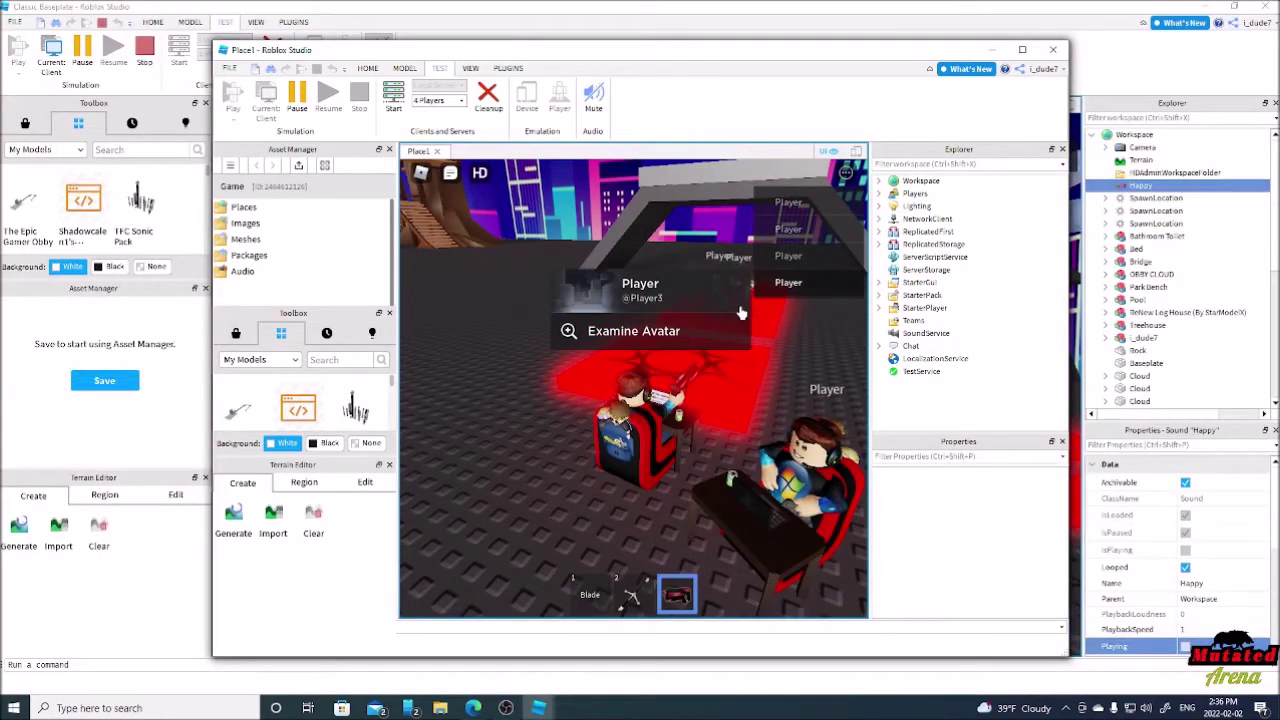
click(775, 258)
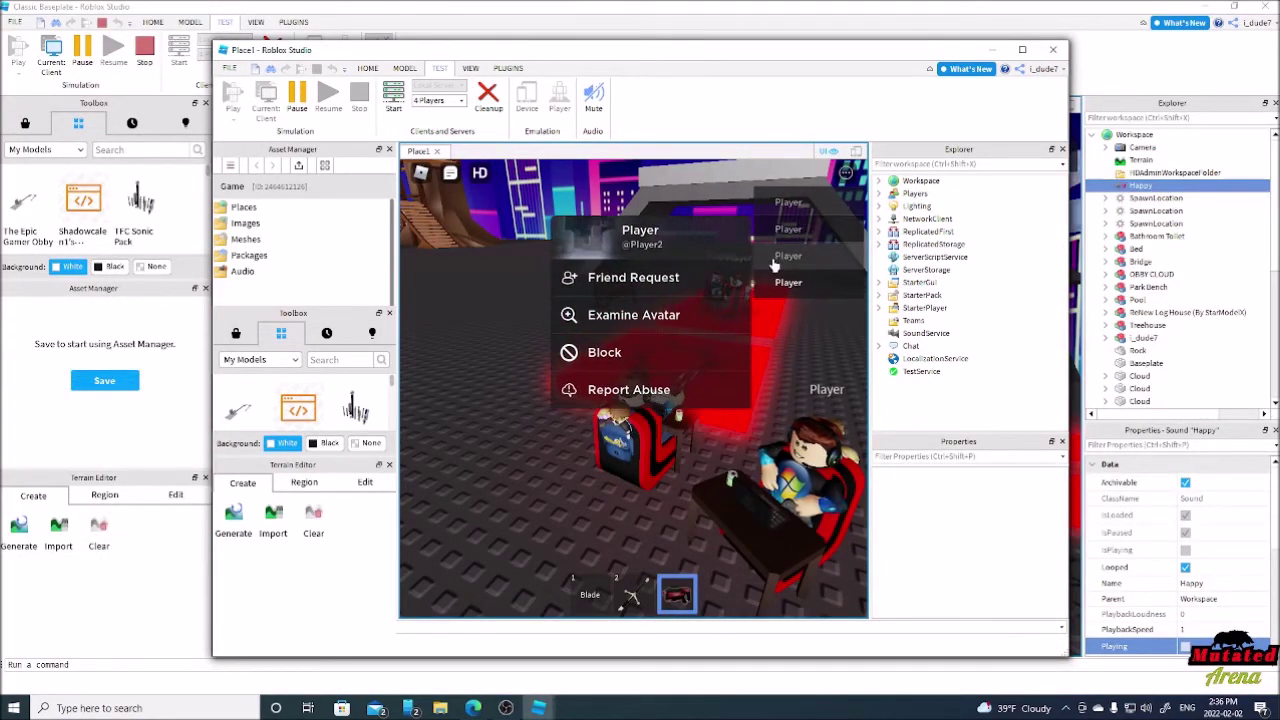
click(776, 263)
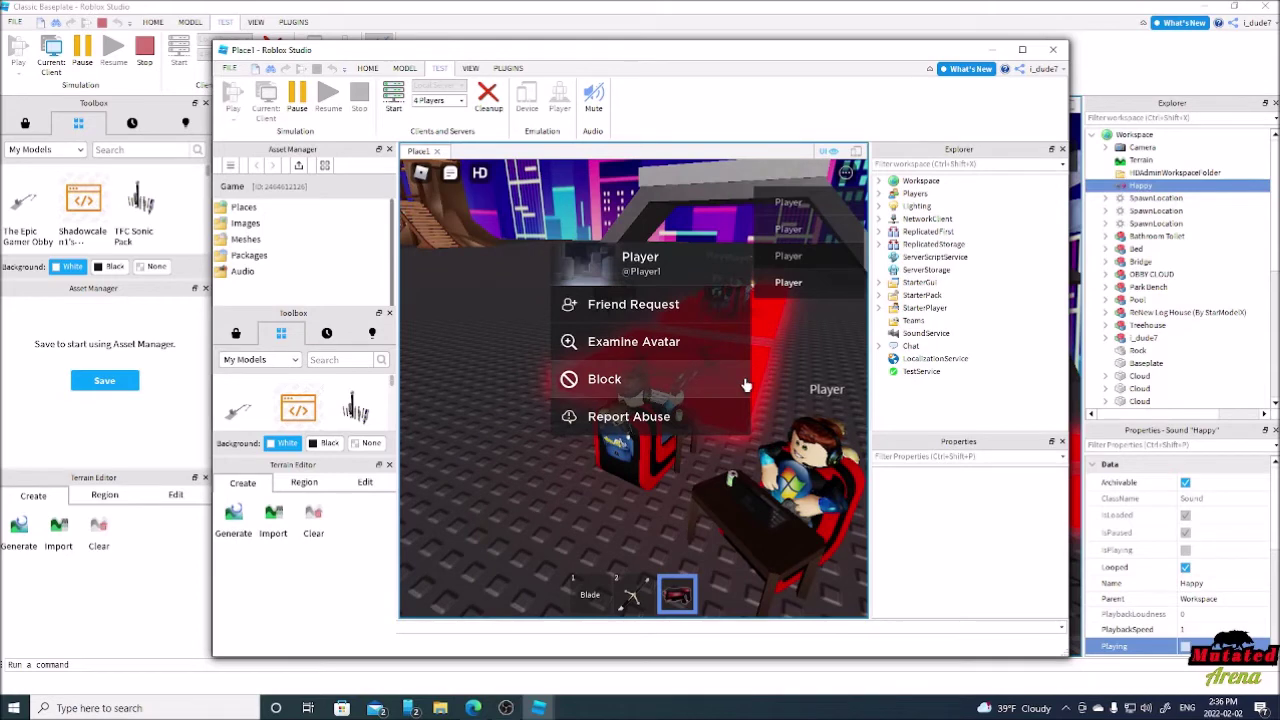
Close the player options, put away the weapon from slot 3 and walk the avatar past the bench.
click(811, 366)
right_drag(811, 366, 737, 414)
key(s)
click(683, 599)
right_drag(681, 480, 679, 471)
key(a)
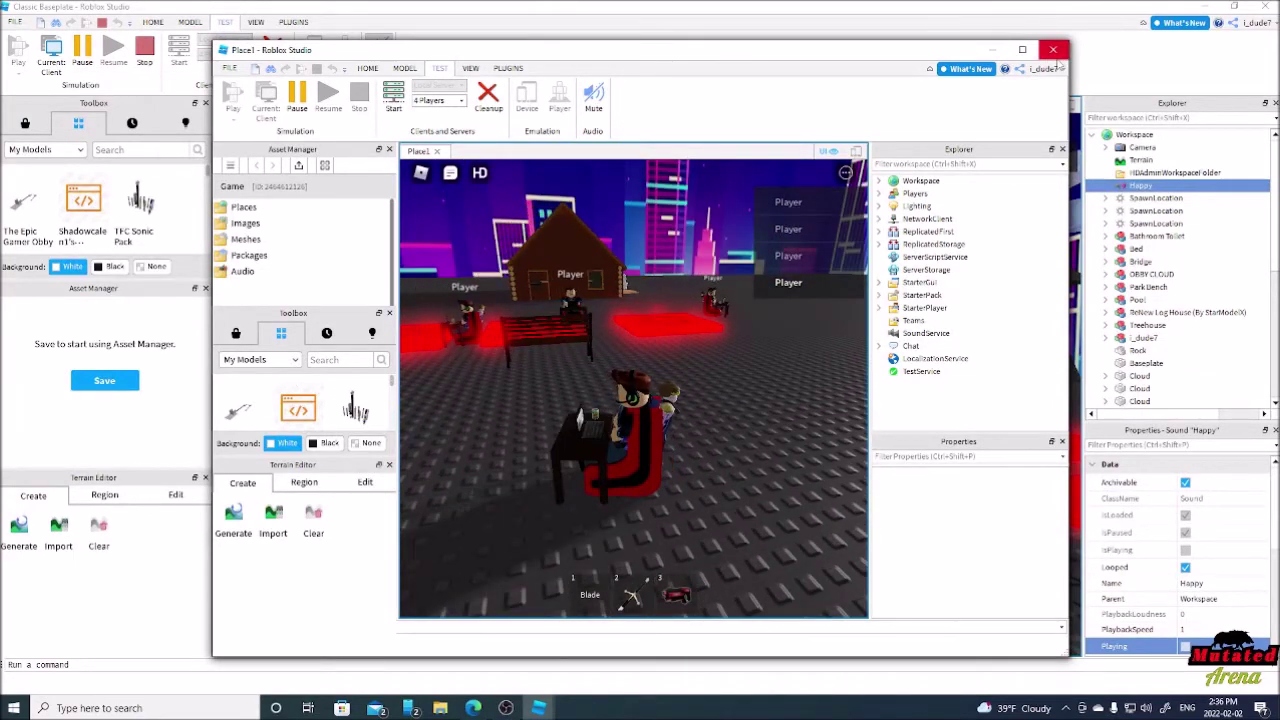
Close two player client windows and open Player1's options from the player list in a remaining client.
click(1057, 58)
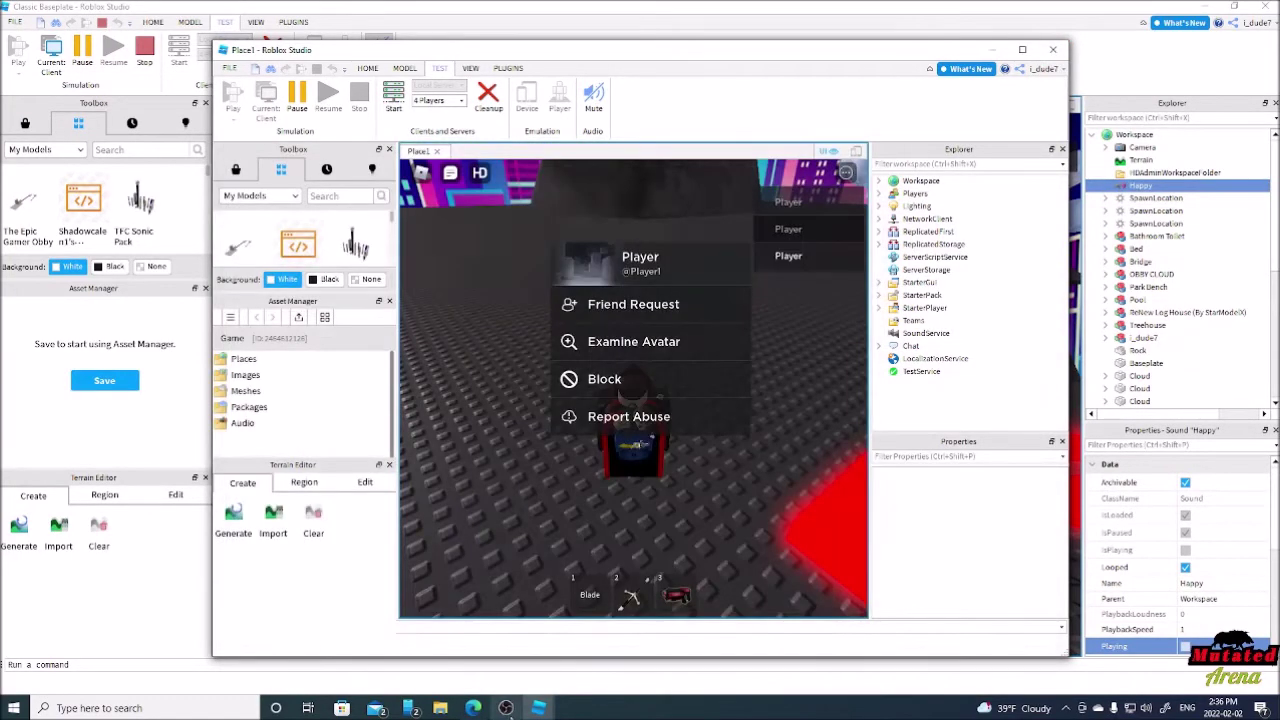
click(1052, 50)
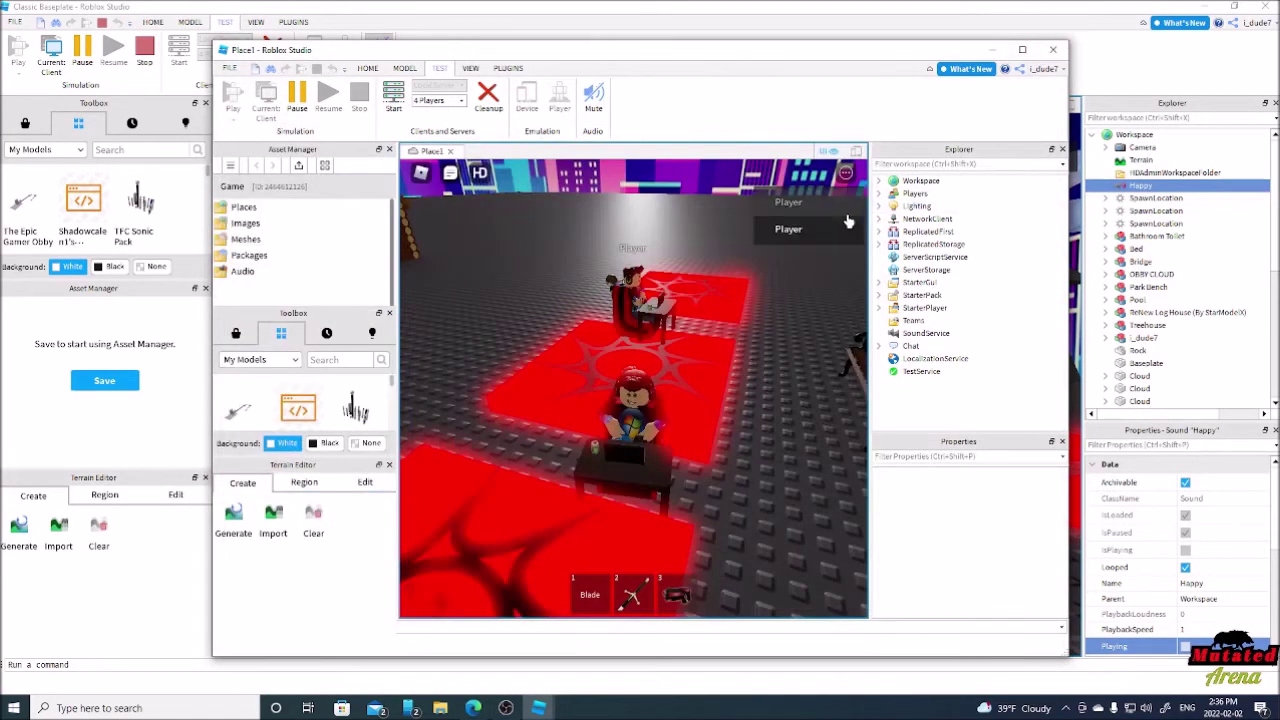
click(847, 232)
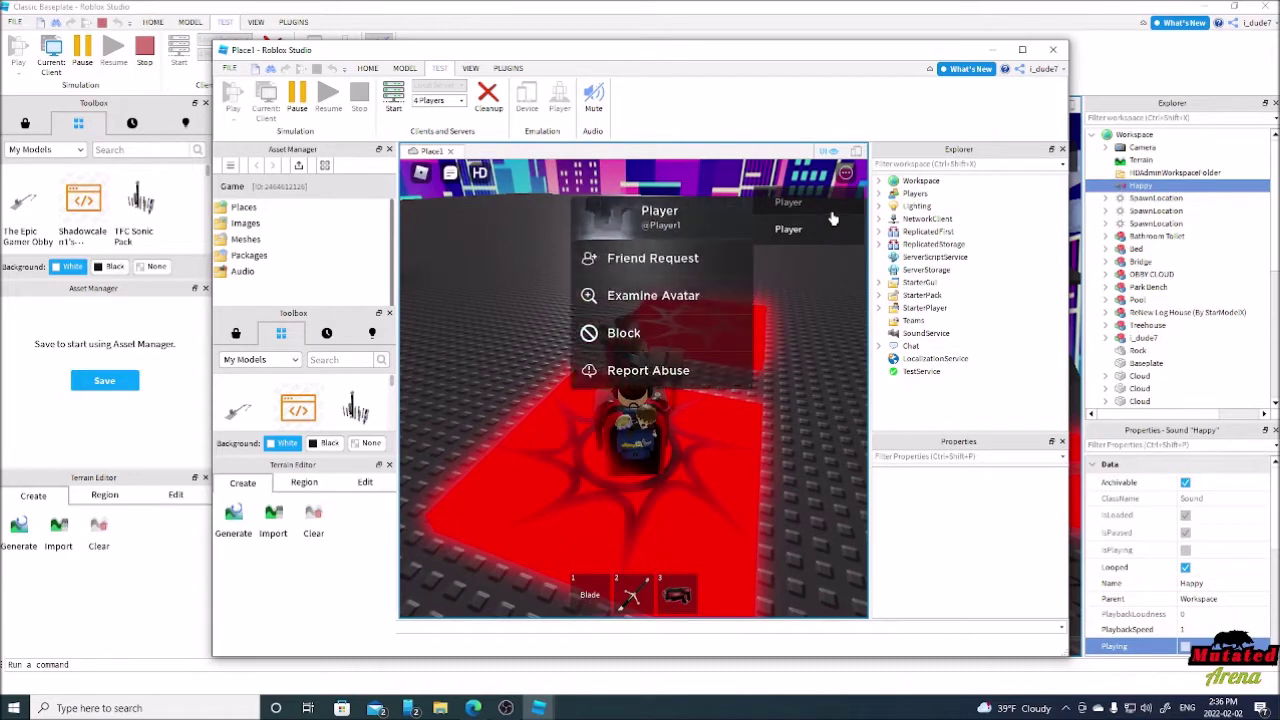
Check the options in the player list, switch to the other player client and close both remaining client windows.
click(834, 206)
click(830, 206)
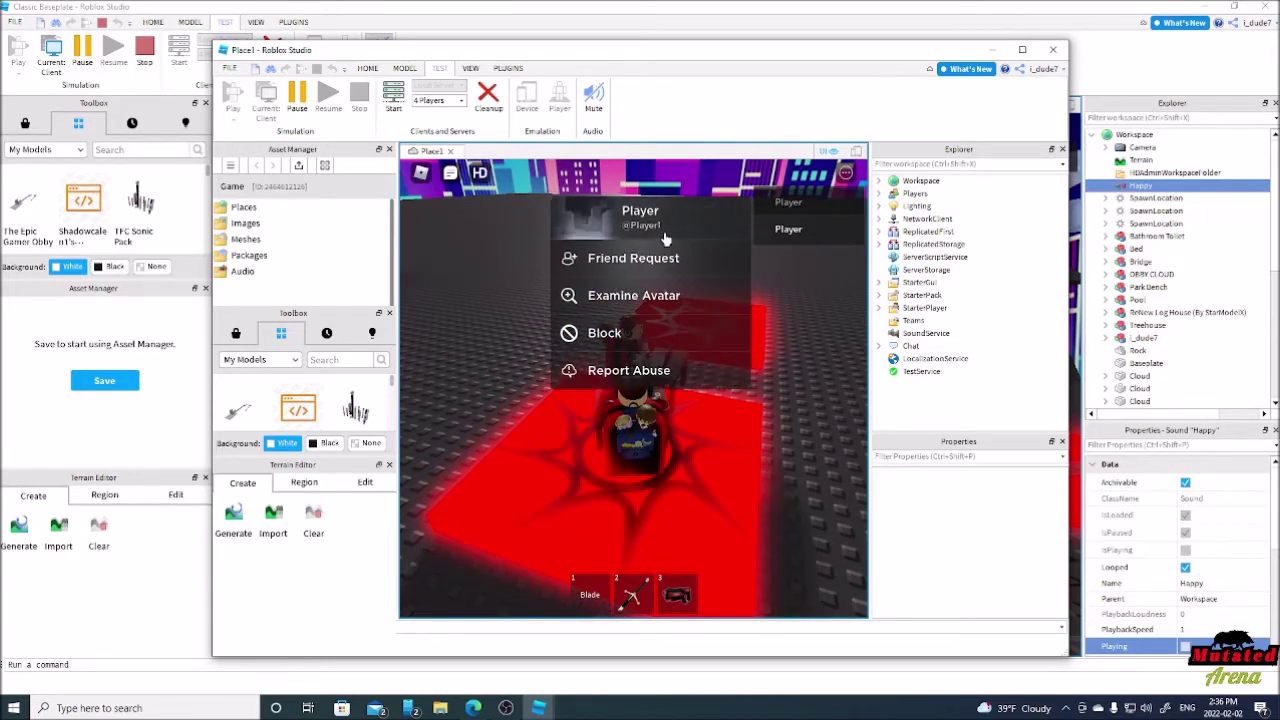
click(552, 712)
click(612, 655)
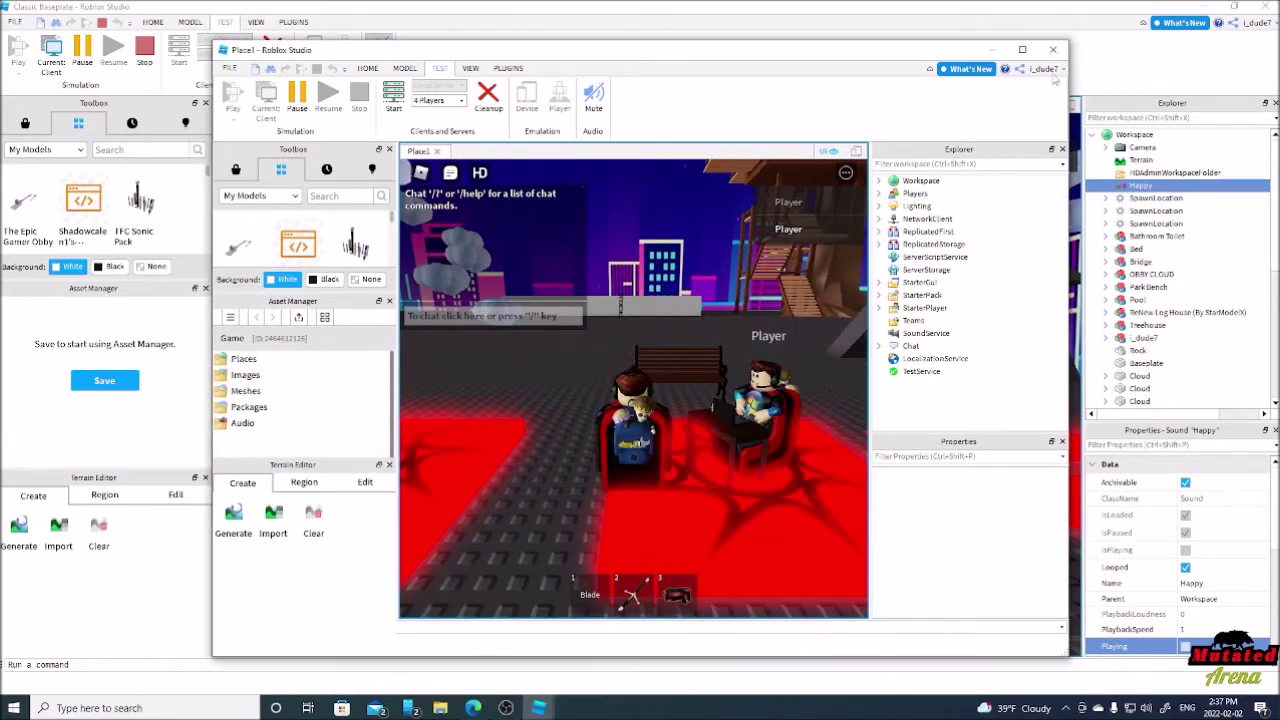
click(1053, 49)
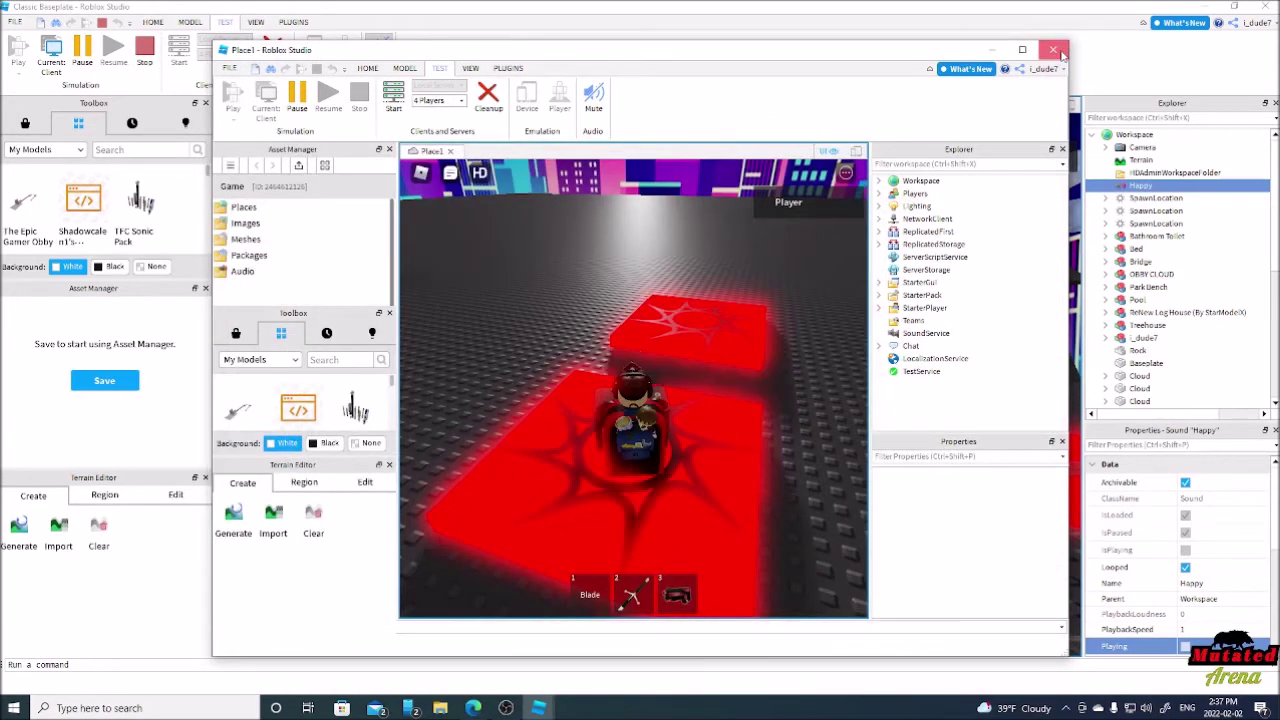
click(1055, 49)
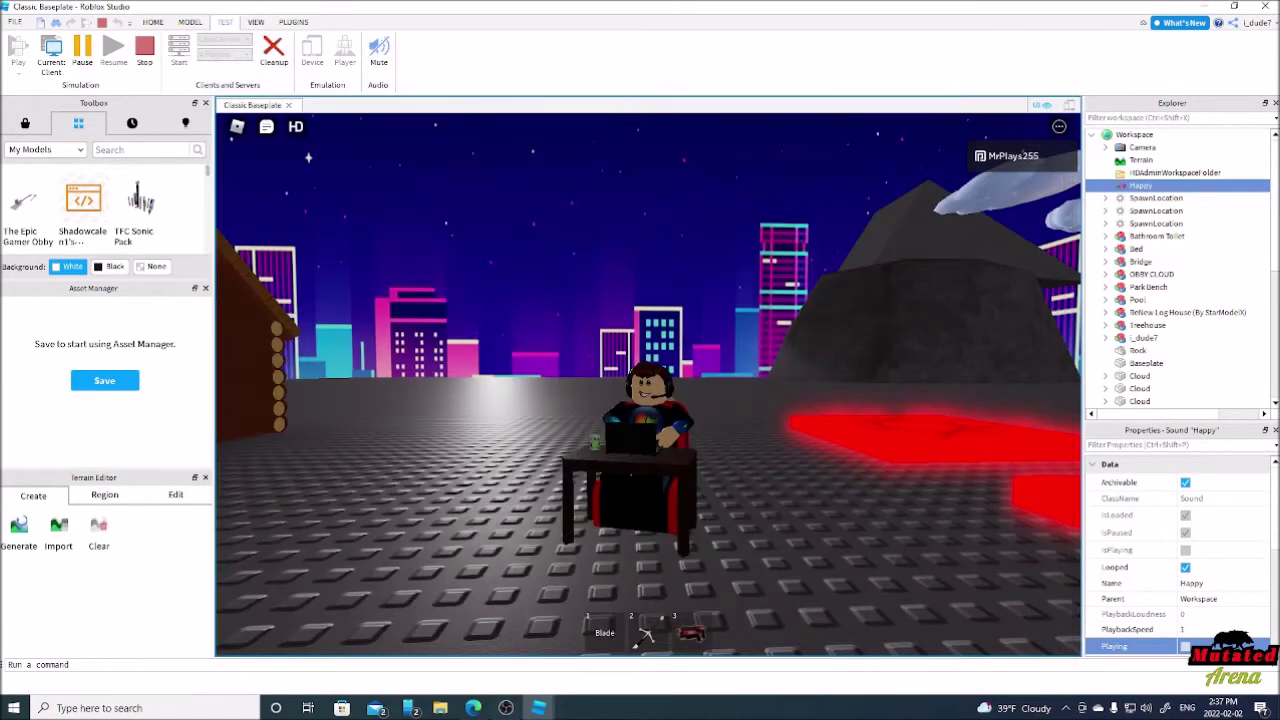
Close the local test's Server window with cleanup and stop the Classic Baseplate play-test.
mouse_move(546, 707)
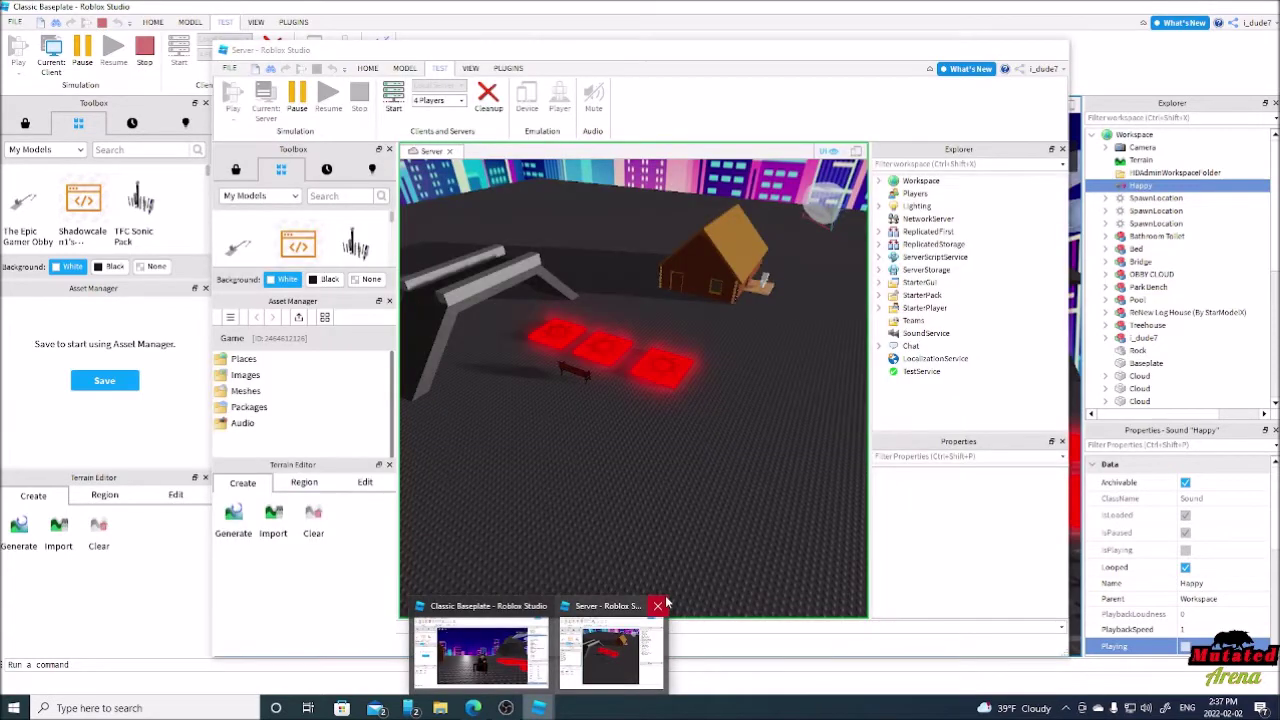
click(658, 605)
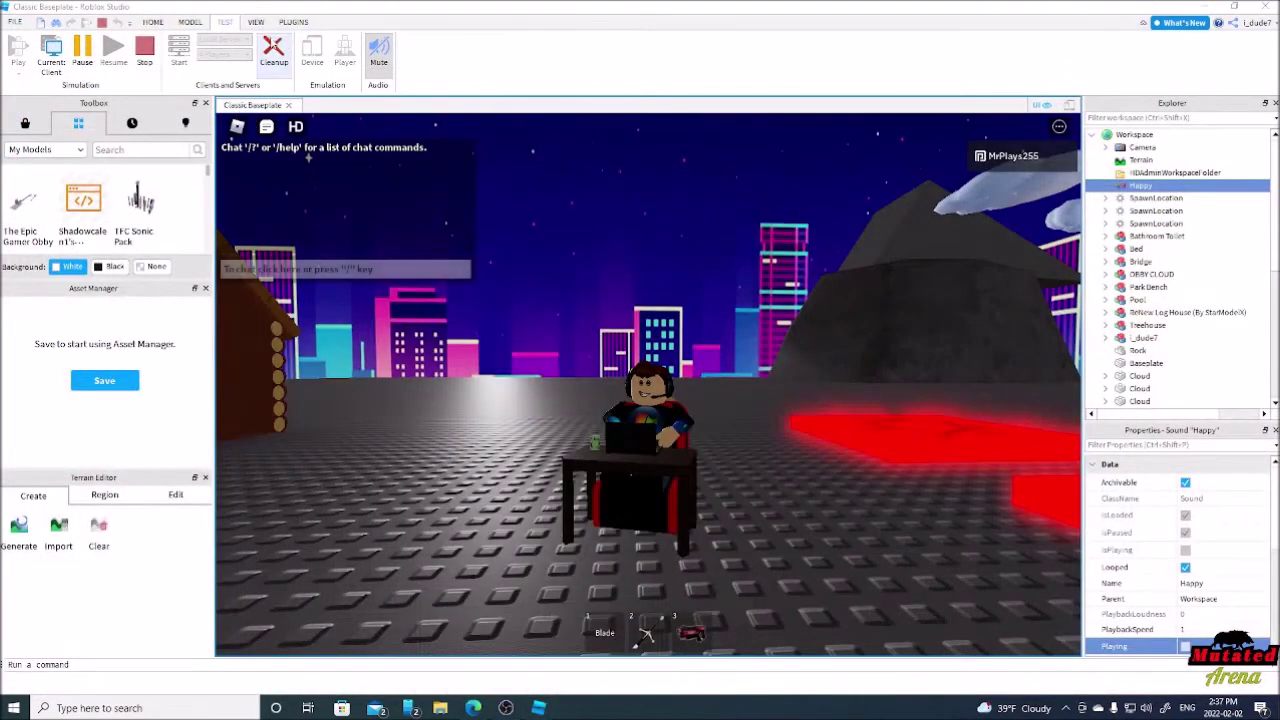
click(284, 49)
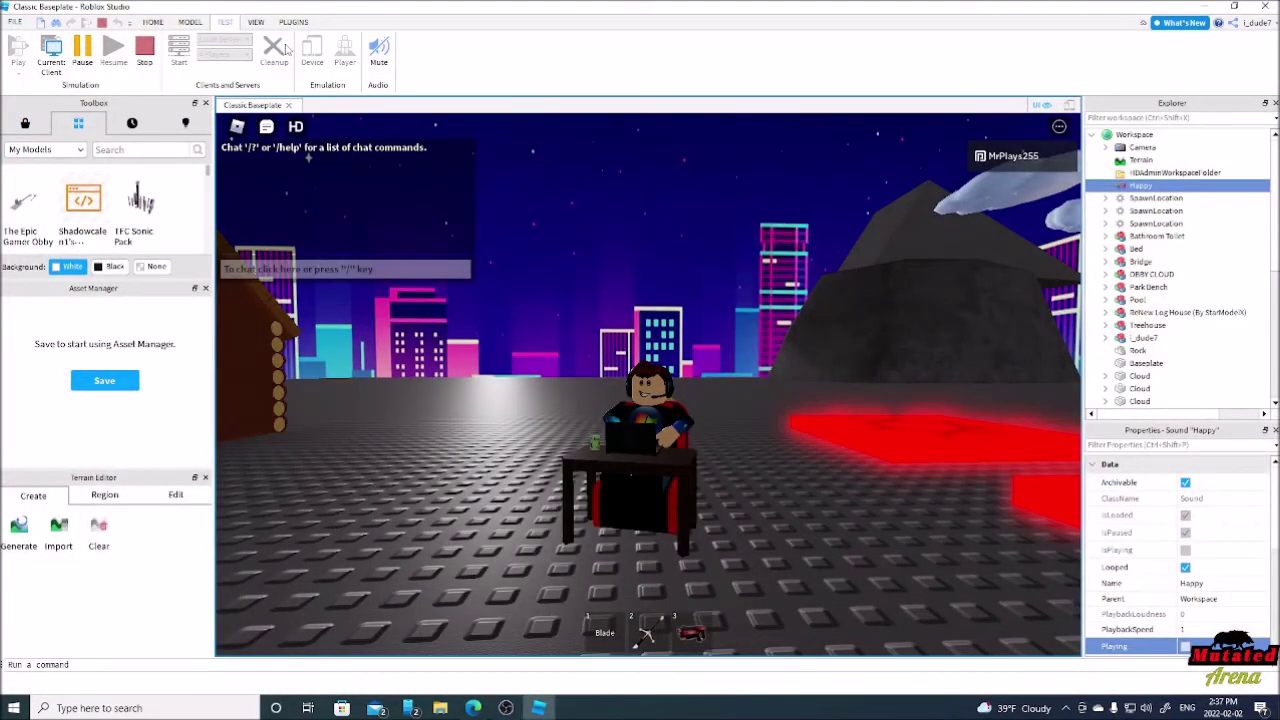
click(141, 58)
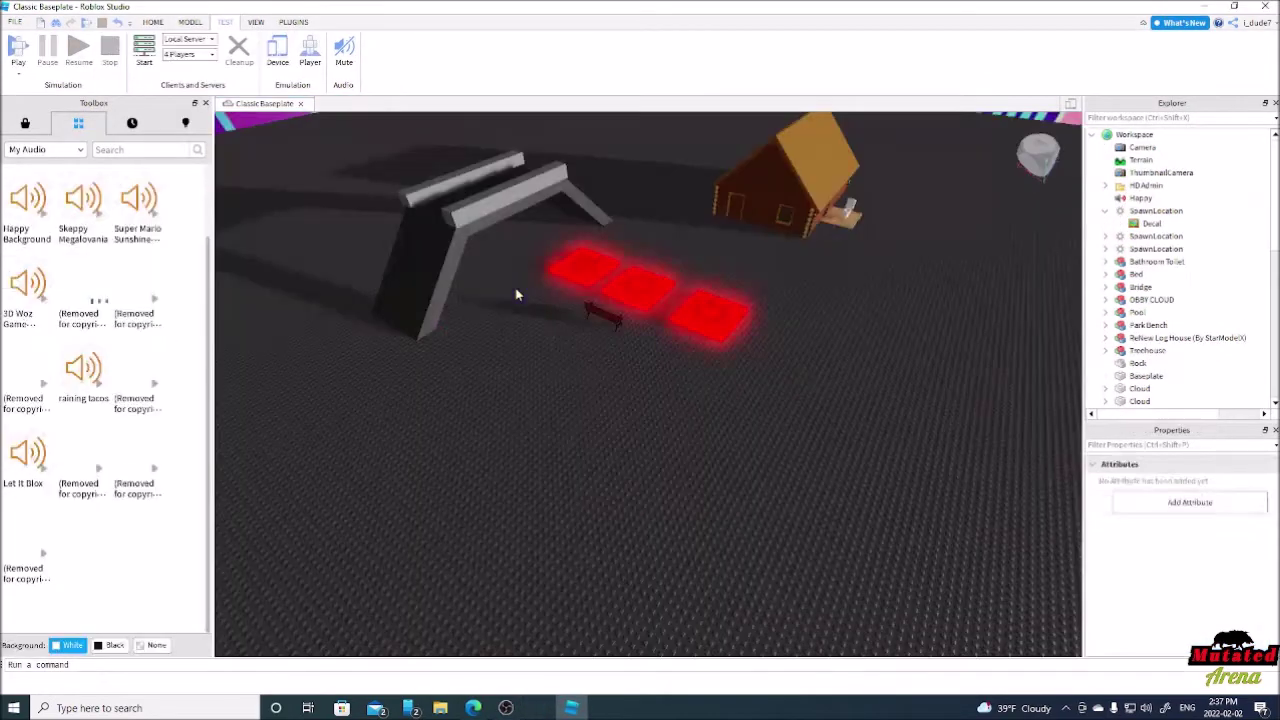
Set the local server test's player count to 1 Player.
click(200, 54)
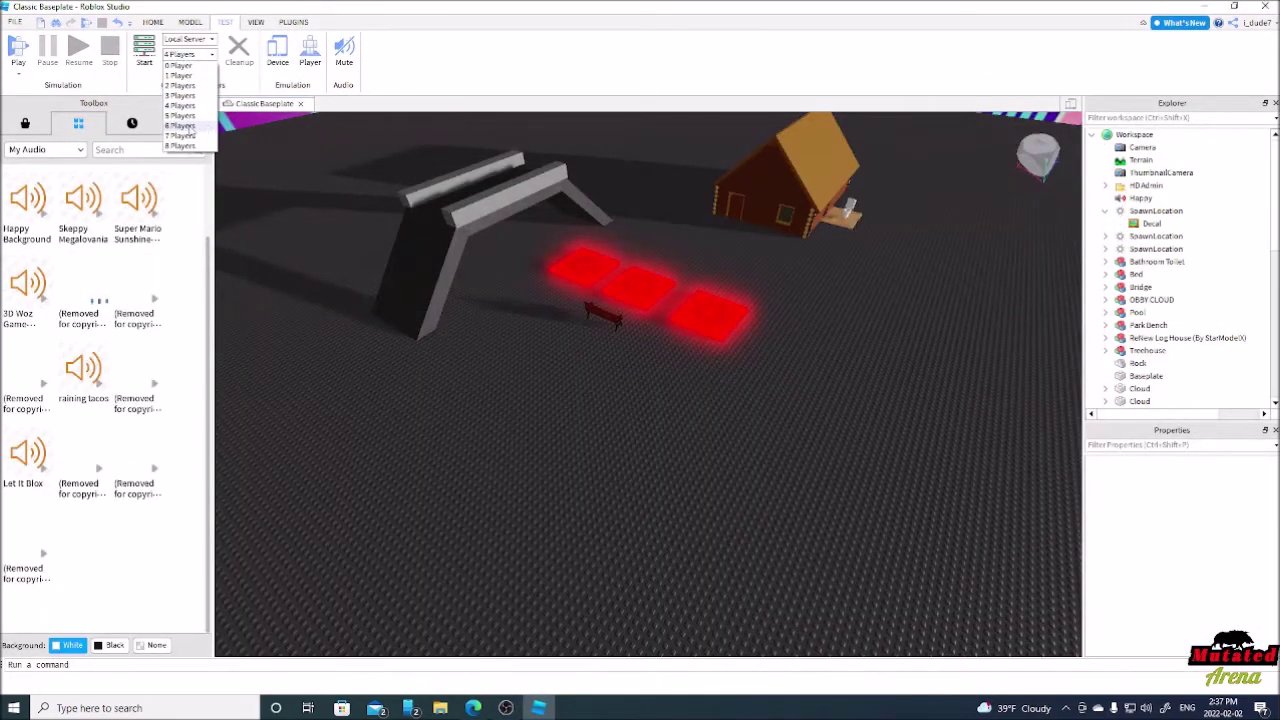
click(199, 66)
click(203, 54)
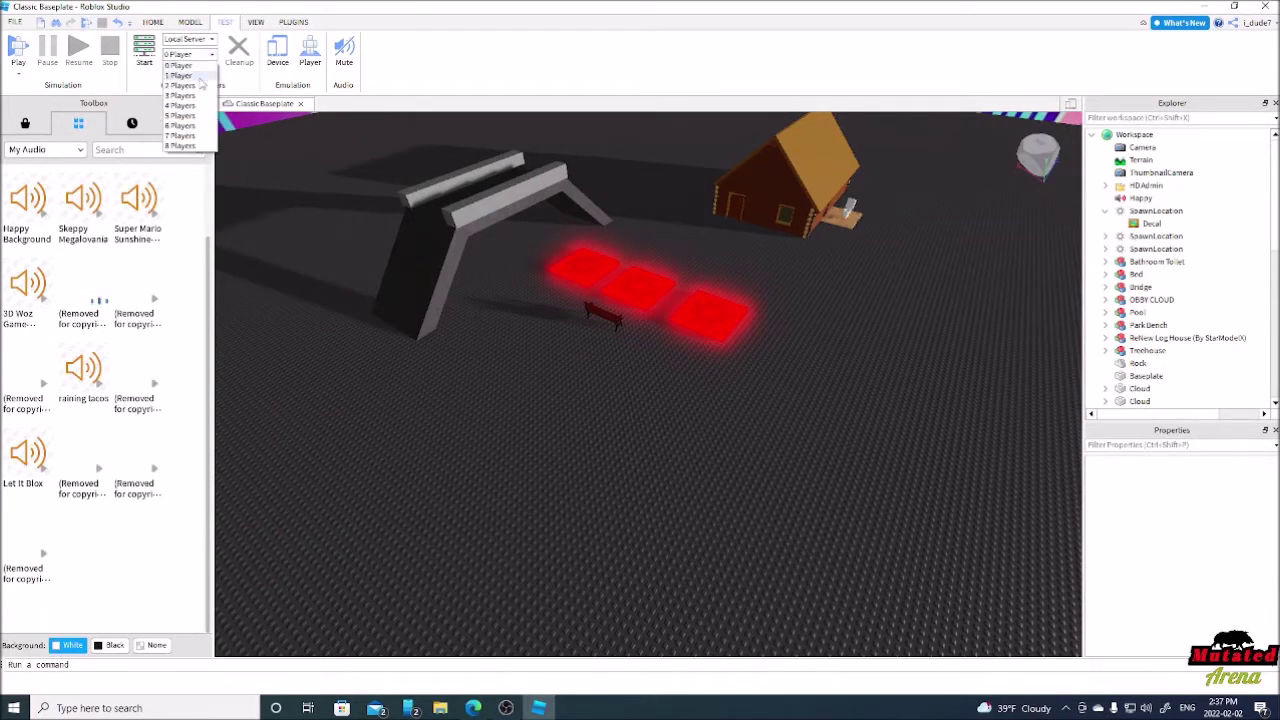
click(200, 77)
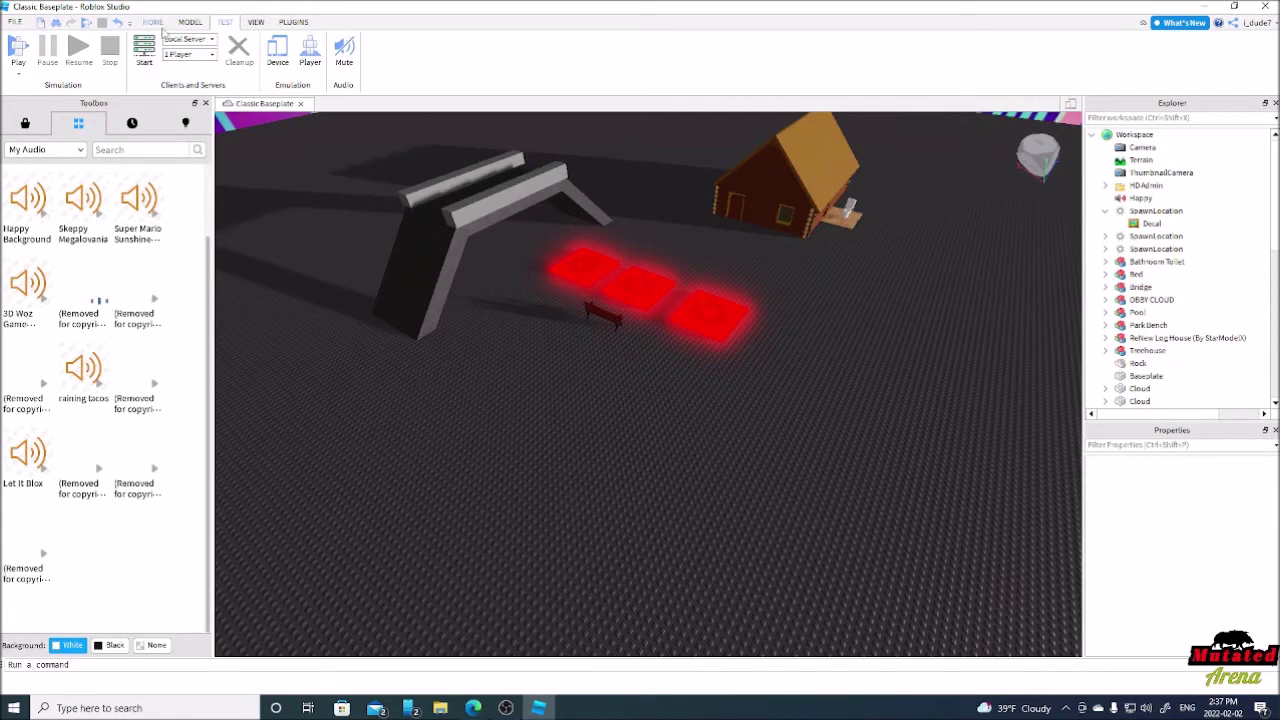
Fly the camera across the map to the log house and examine its exterior walls, door and windows.
click(155, 22)
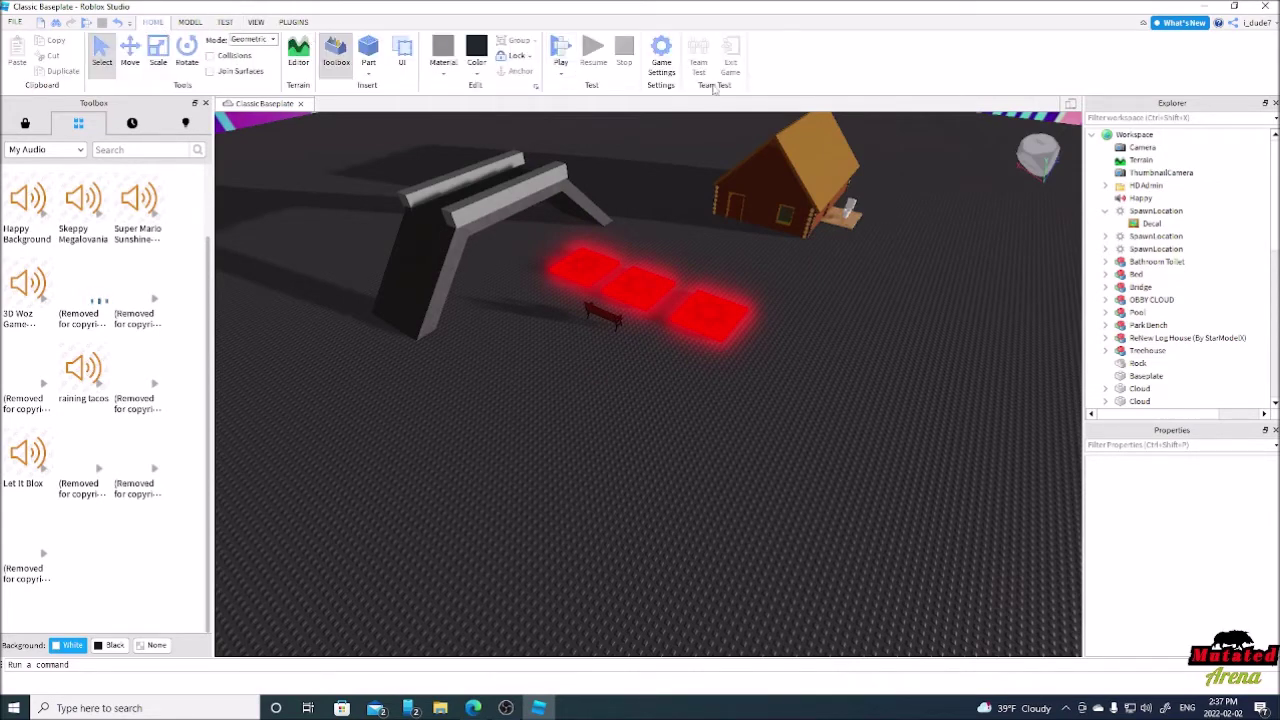
mouse_move(800, 345)
right_down()
mouse_move(781, 338)
mouse_move(797, 354)
mouse_move(828, 342)
mouse_move(803, 329)
right_up()
key(s)
key(w)
key(w)
key(w)
key(w)
key(d)
key(s)
key(a)
key(w)
key(s)
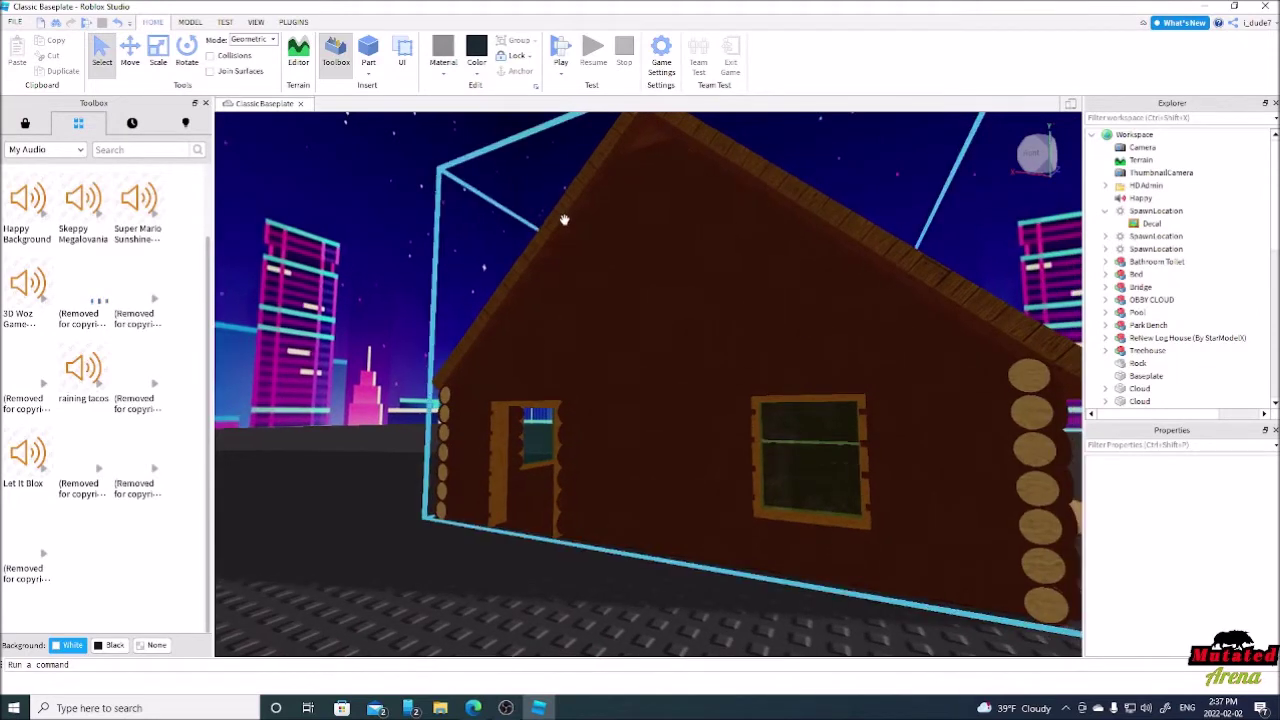
key(w)
right_drag(564, 219, 563, 226)
key(s)
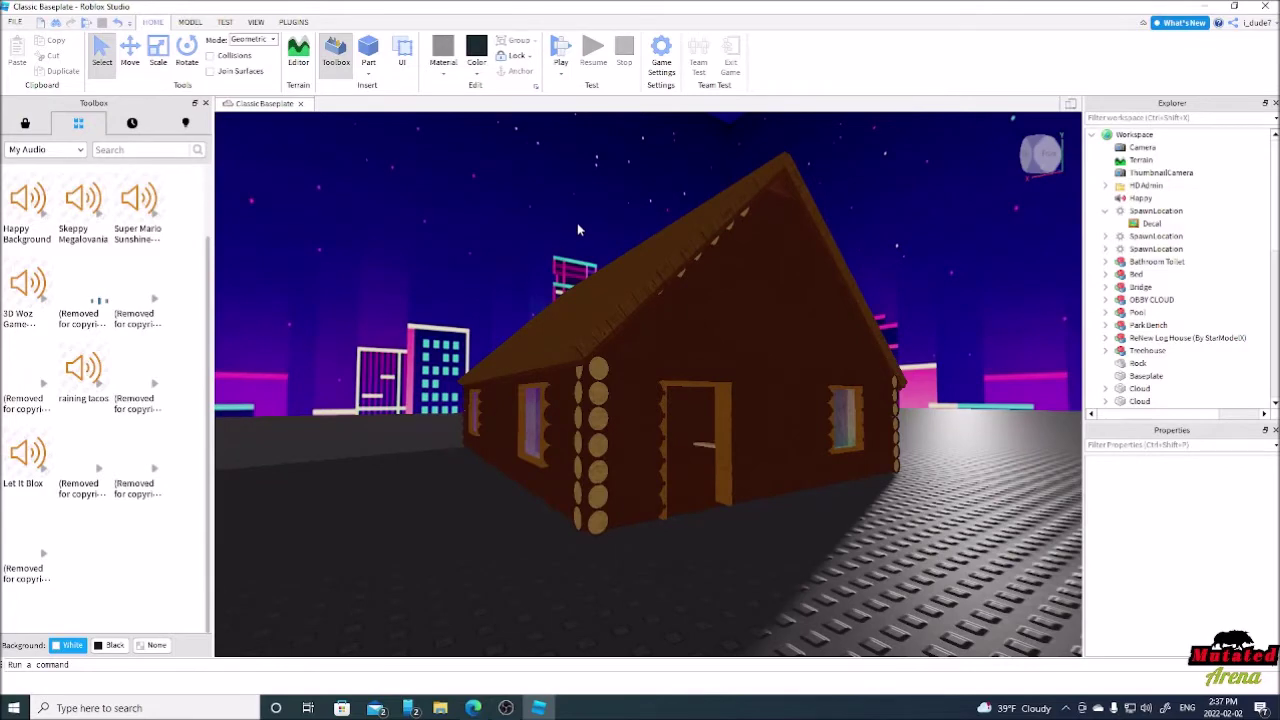
key(d)
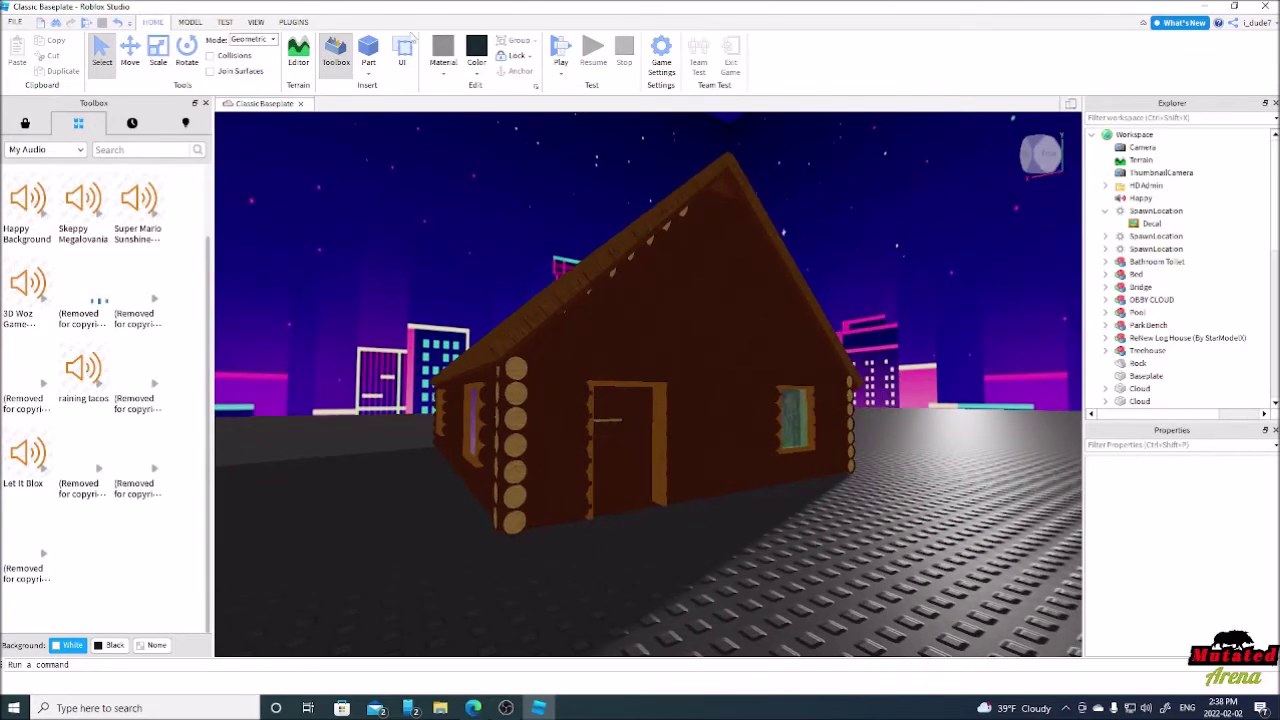
Start saving the place to Roblox, view the existing games of The Play Play Gang and choose to create a new game.
click(15, 21)
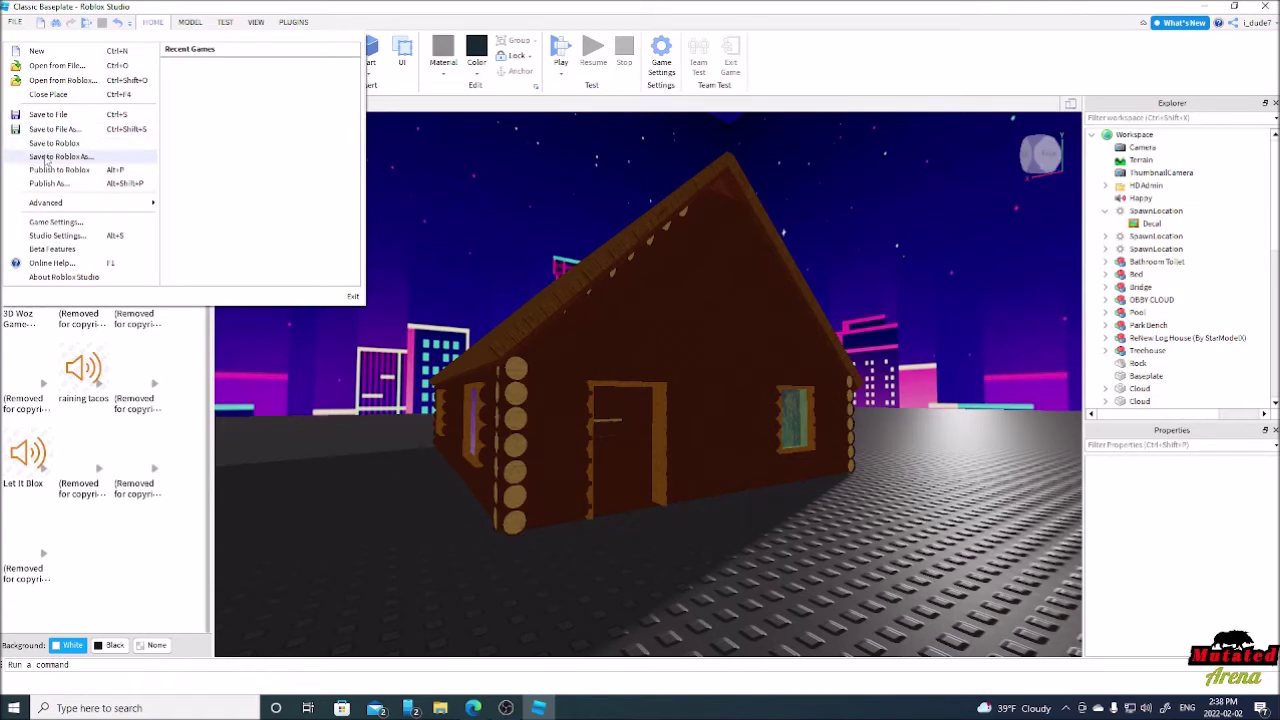
click(45, 157)
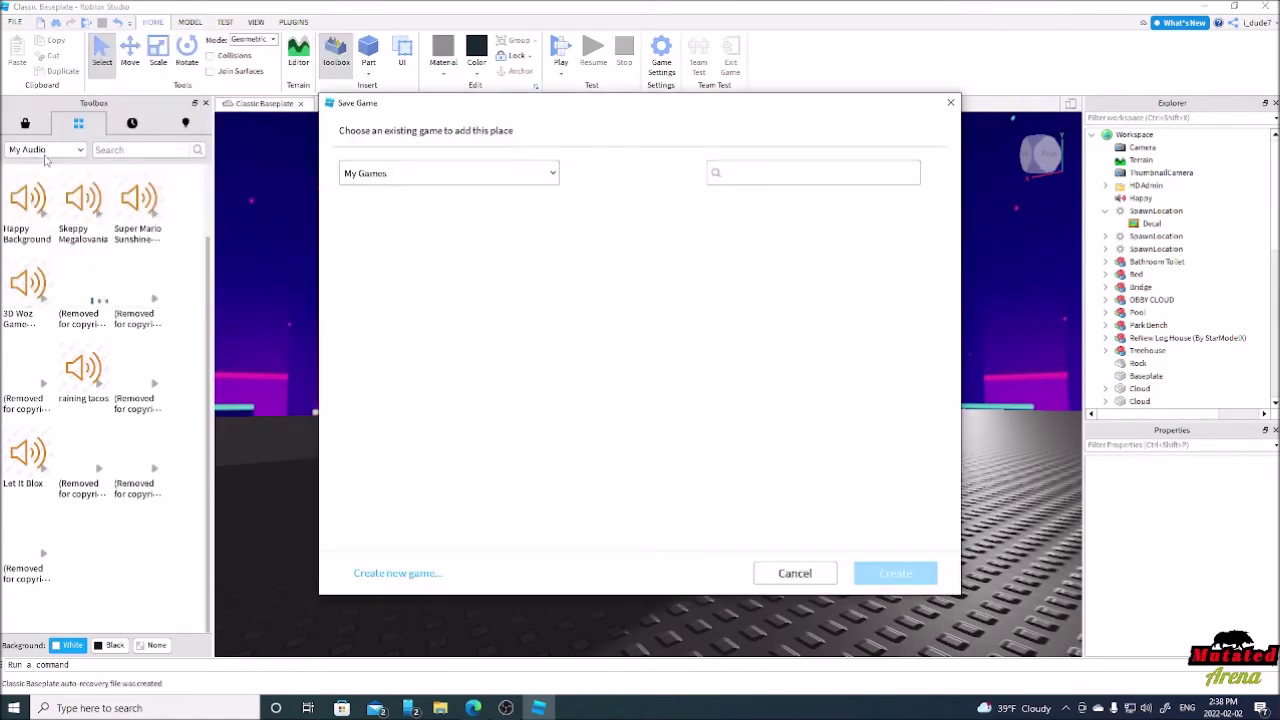
click(508, 173)
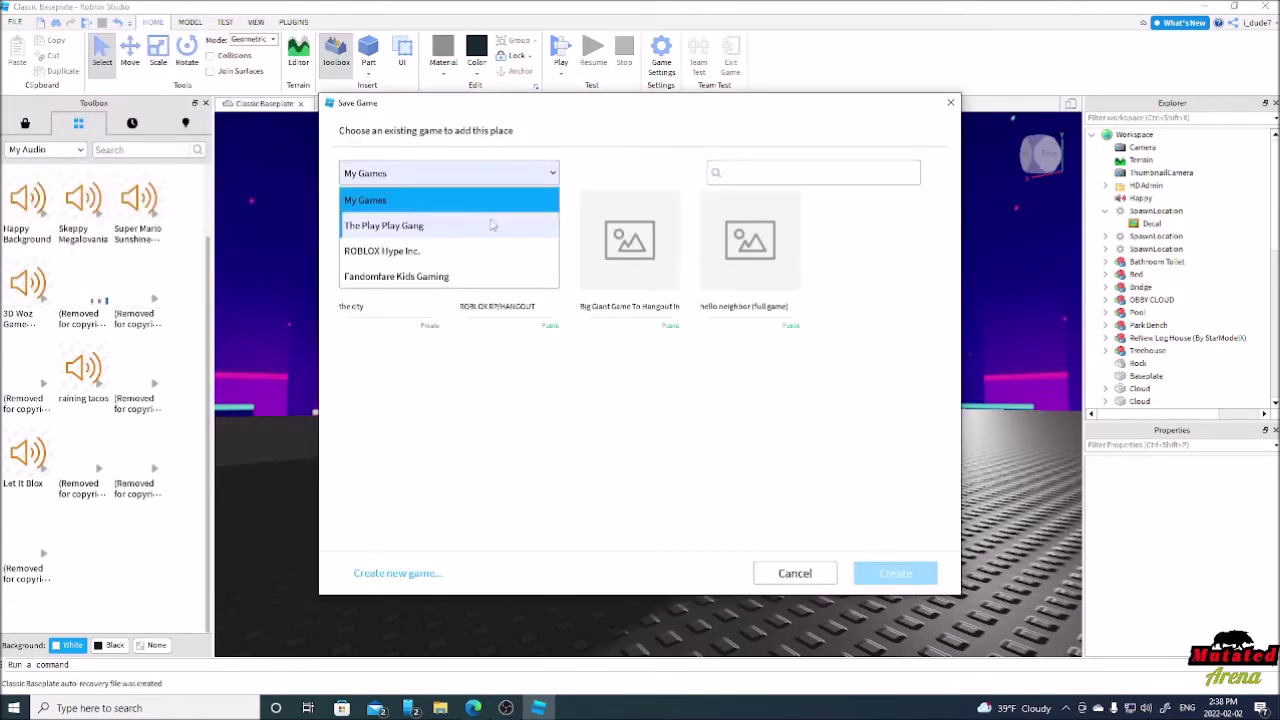
click(491, 226)
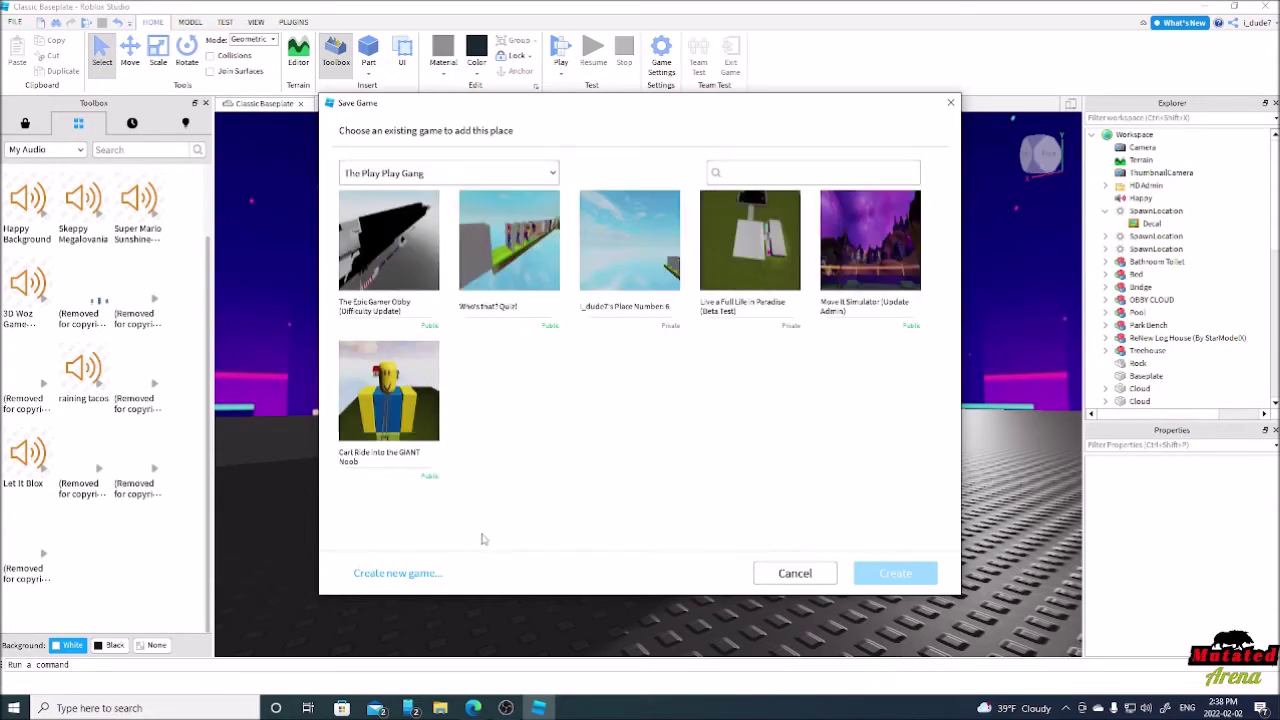
click(412, 574)
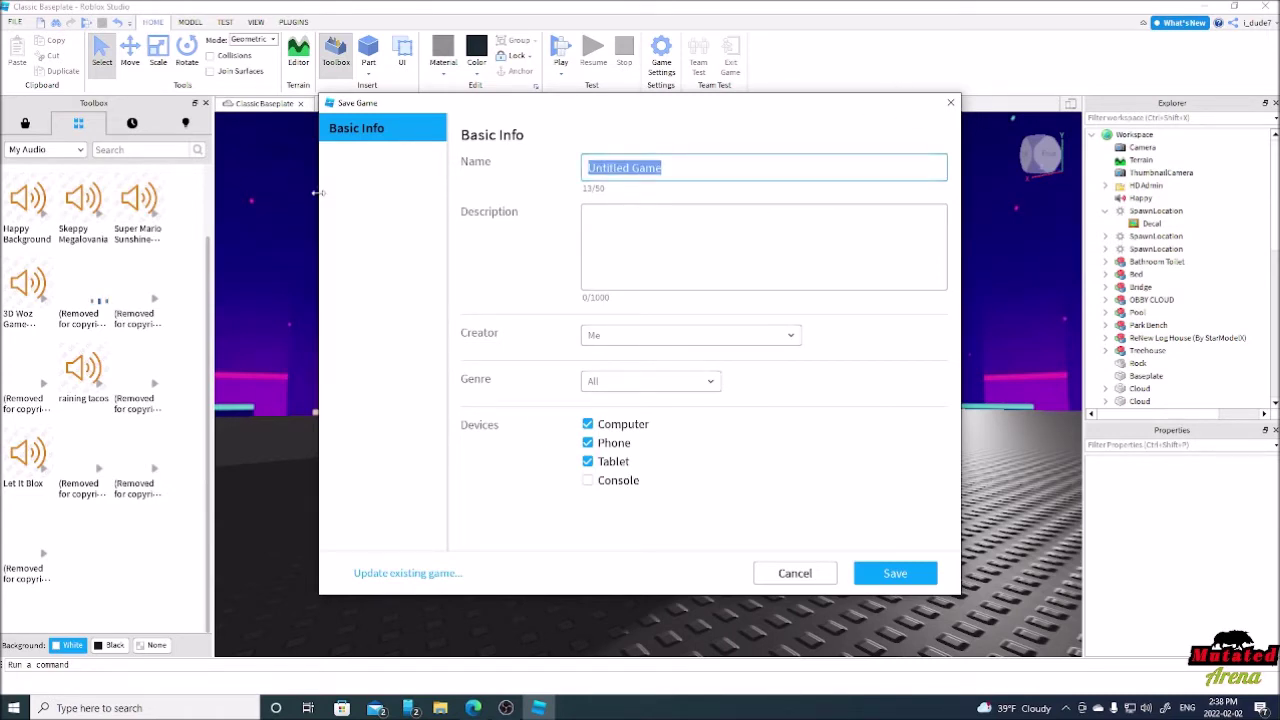
Name the new game "Cabin Life".
key(BackSpace)
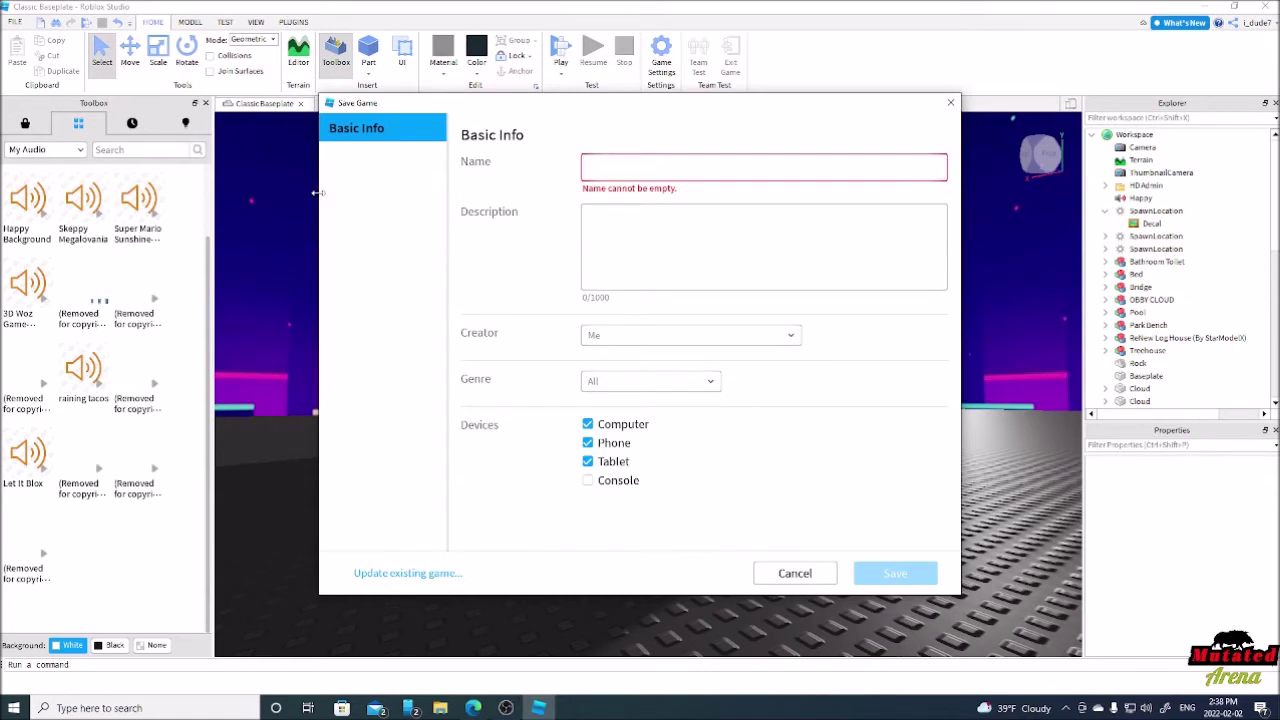
text(Cabi)
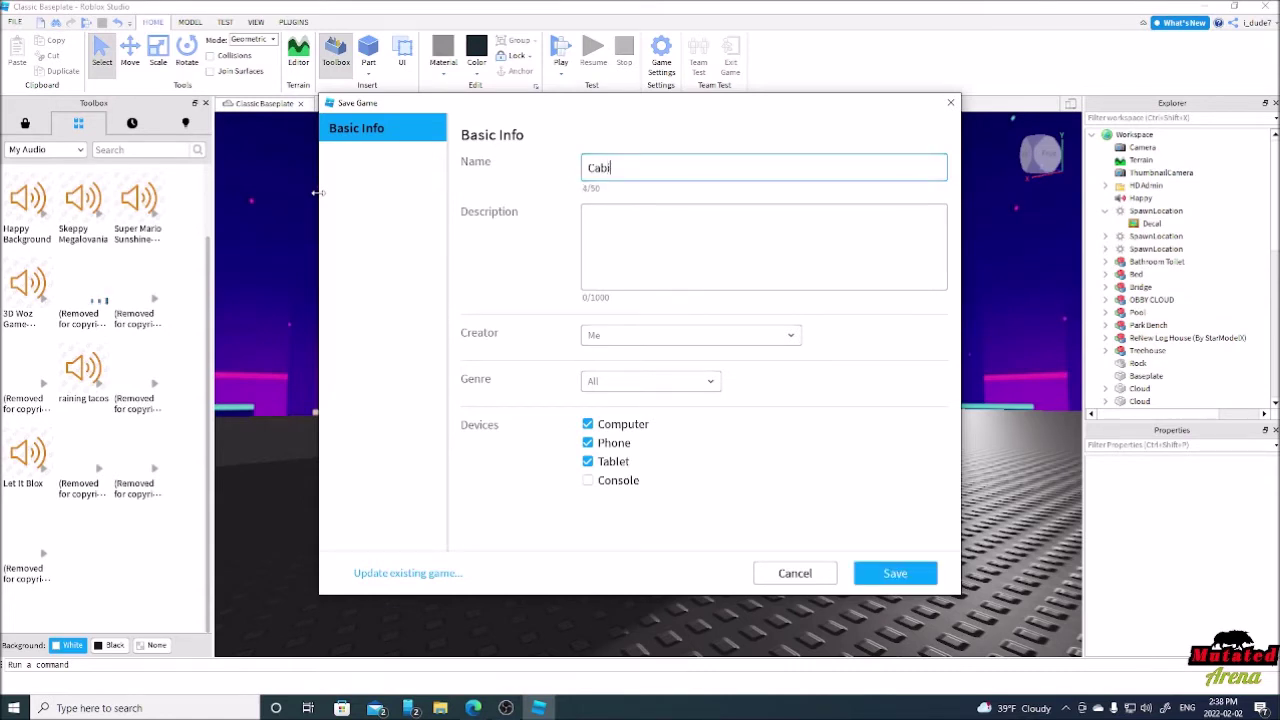
text(n Life)
key(BackSpace)
key(BackSpace)
text(fw)
key(BackSpace)
text(e)
Enter the game description "You can live in a cabin for a life. We don't care!".
click(770, 251)
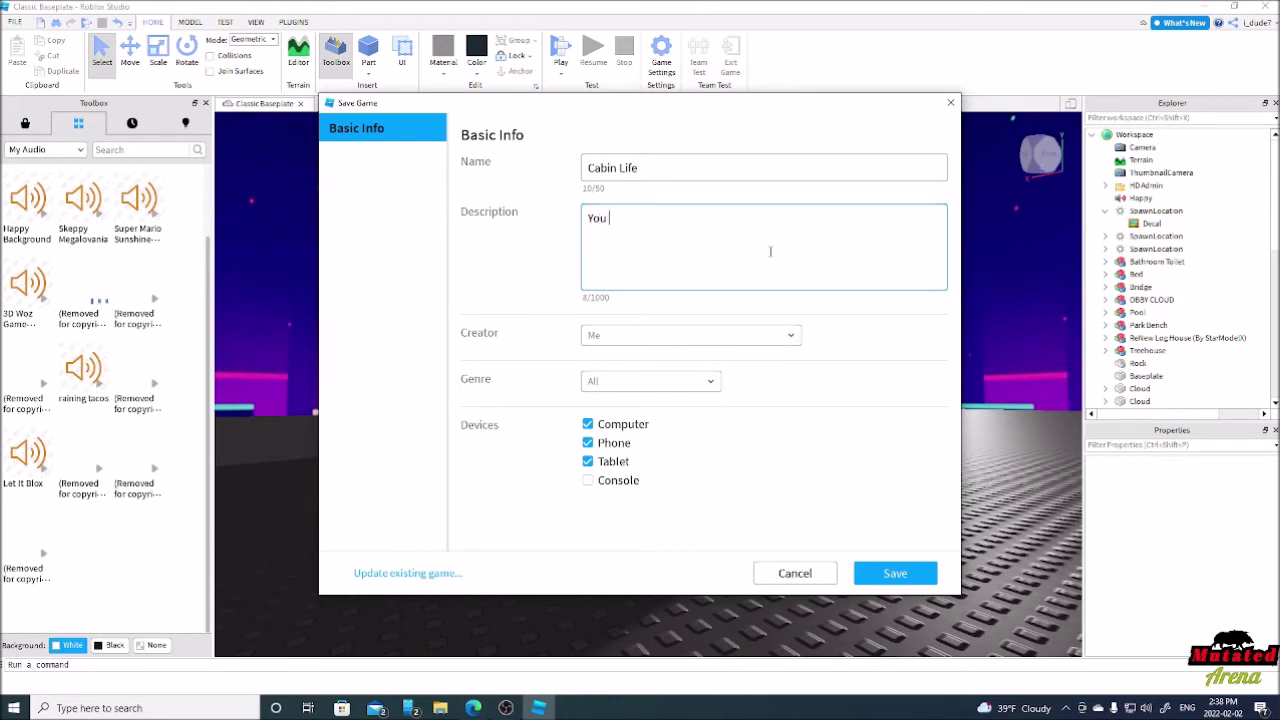
text(You can live in a cabin for a life)
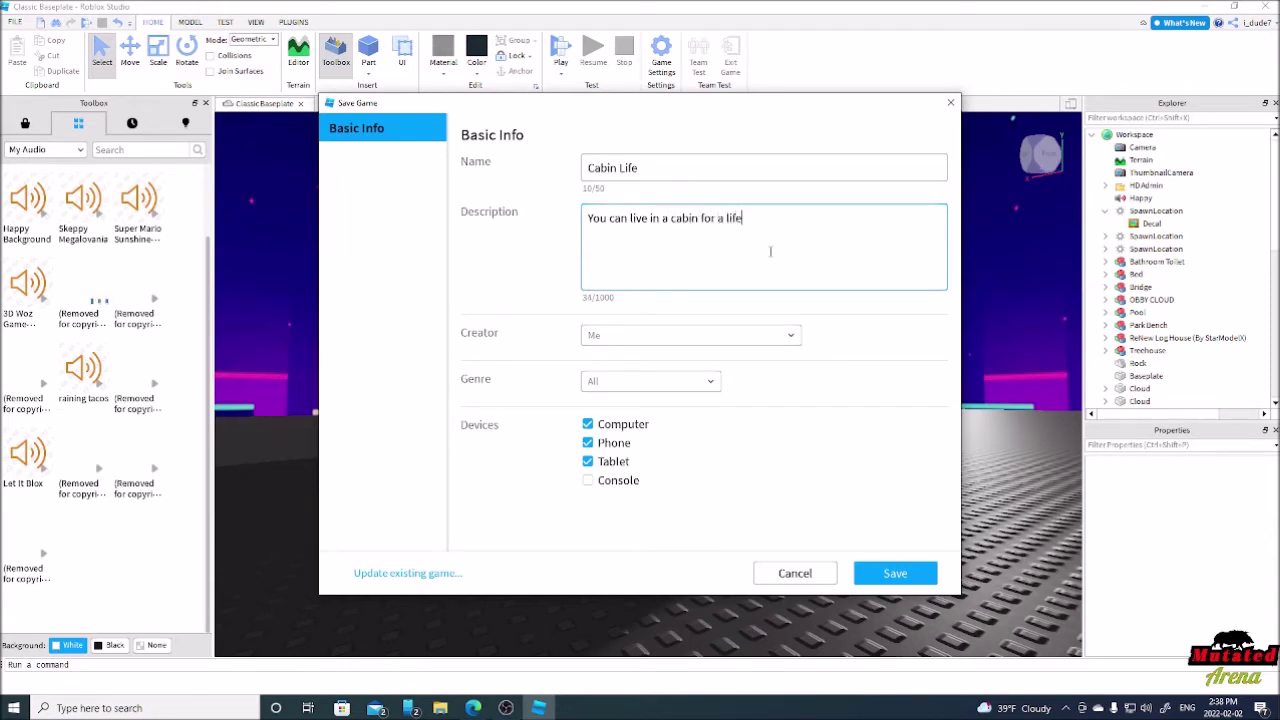
text(. We don't care!)
Set the game's creator to The Play Play Gang and its genre to Adventure.
click(714, 337)
click(709, 380)
click(645, 387)
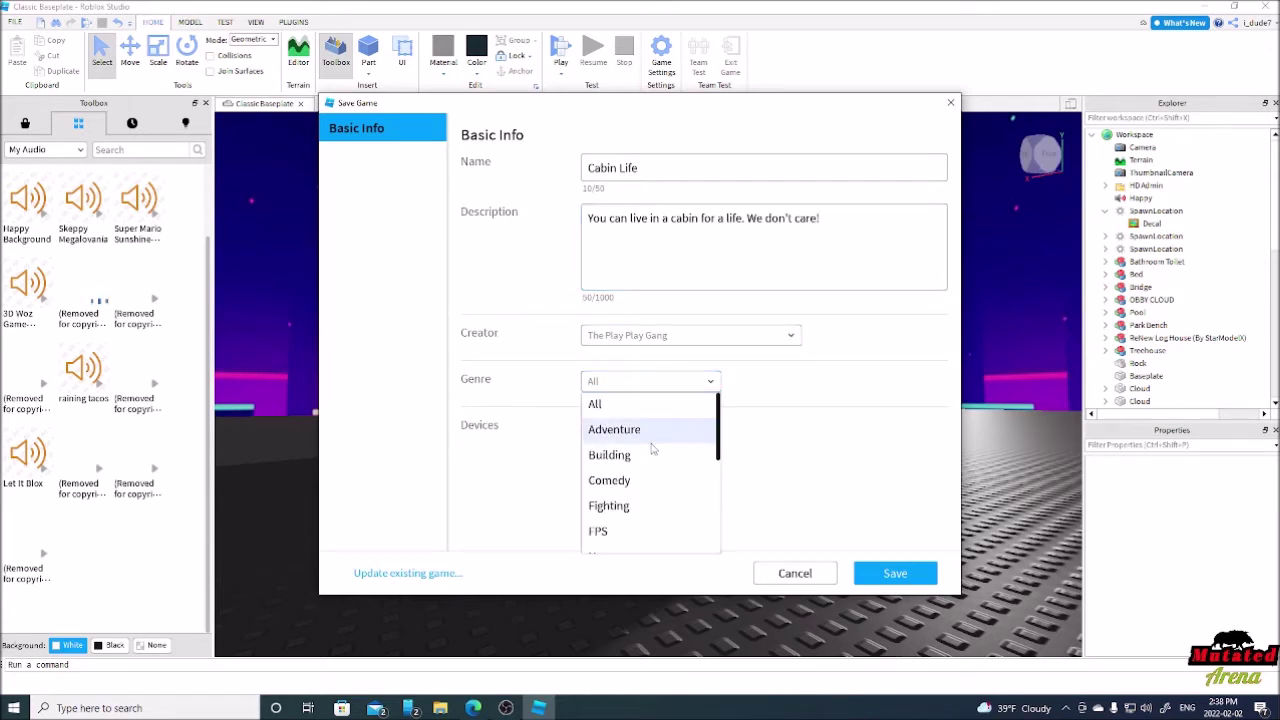
scroll(654, 472, down, 5)
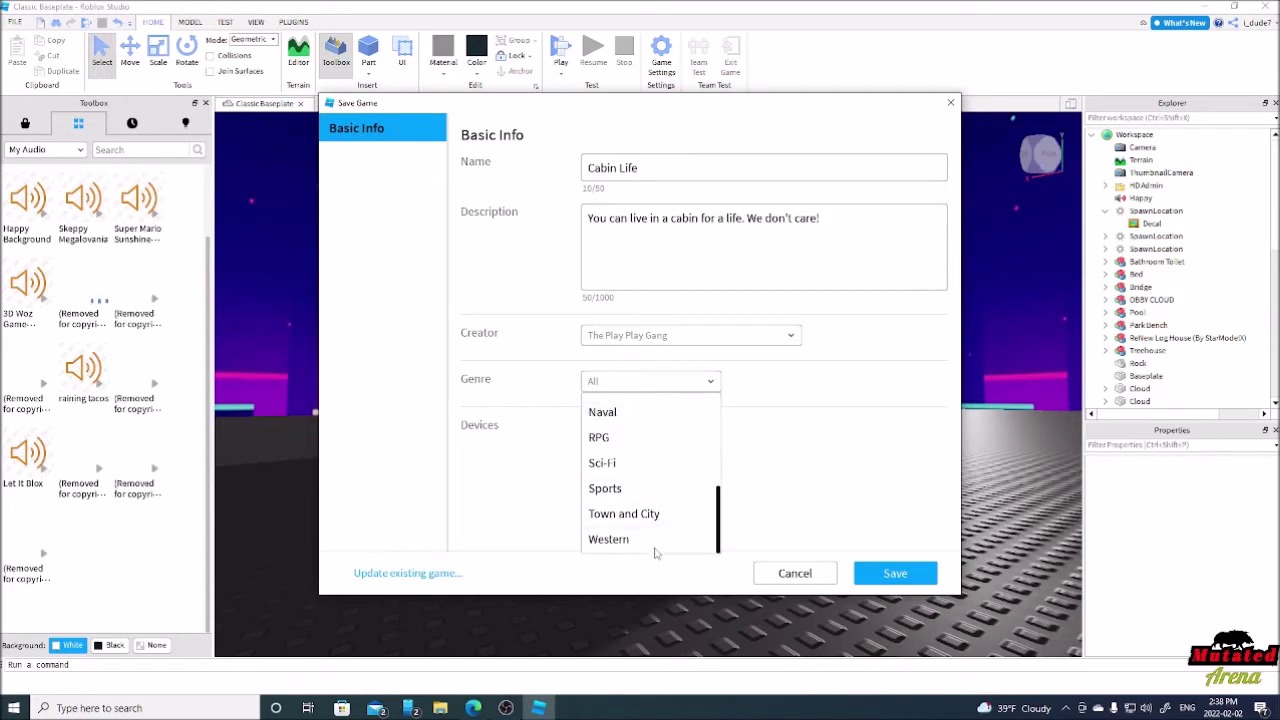
scroll(671, 518, up, 2)
scroll(671, 521, up, 3)
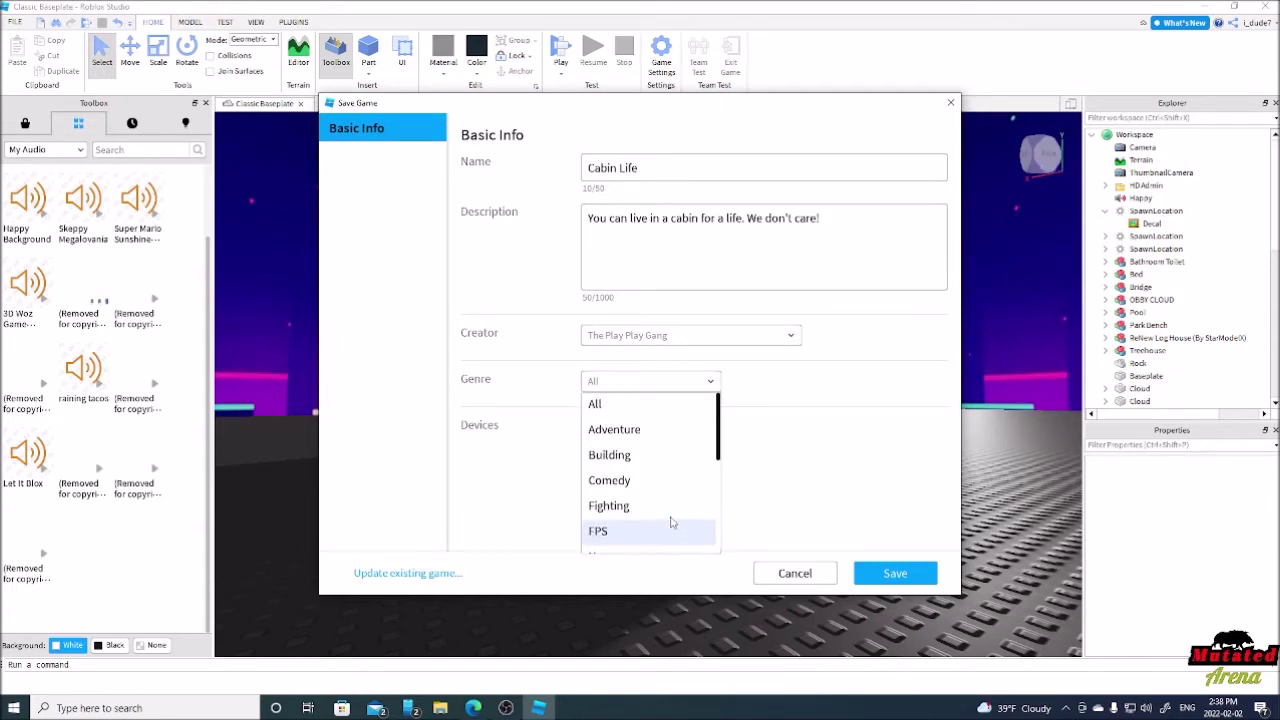
click(637, 440)
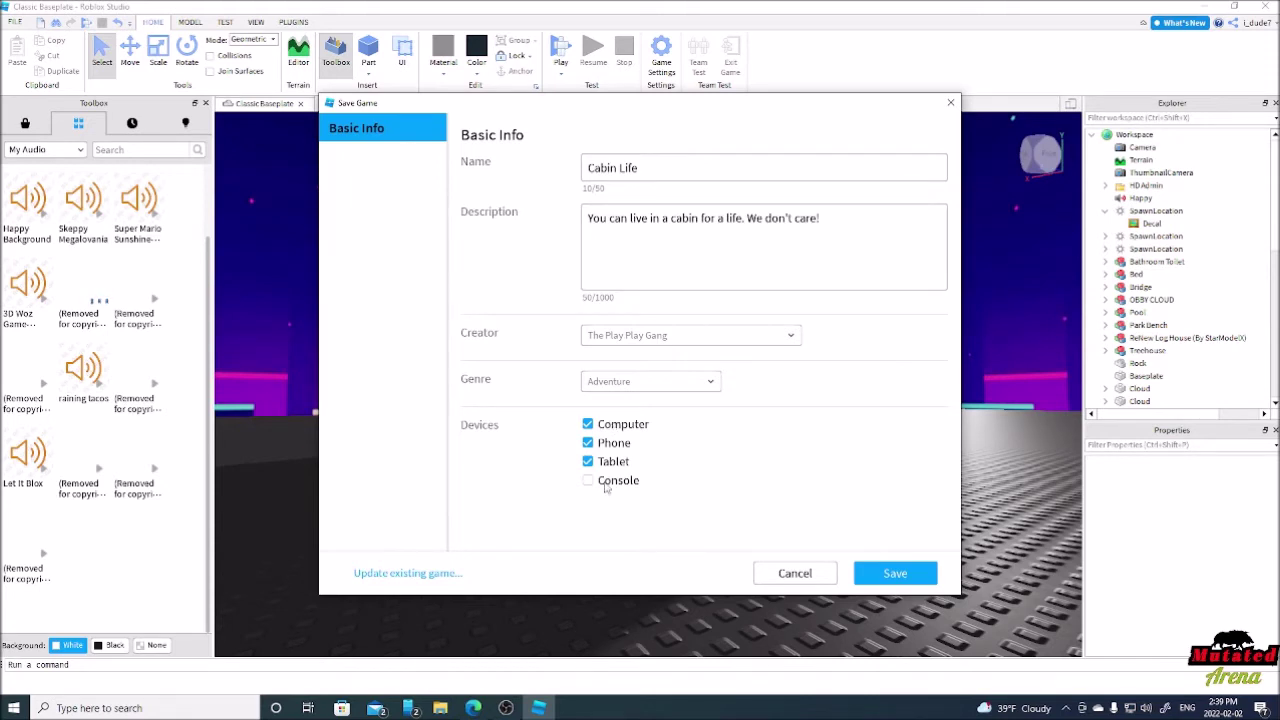
Restrict the supported devices to Computer and Phone, declining Console's content agreement, and save the new game to Roblox.
click(605, 485)
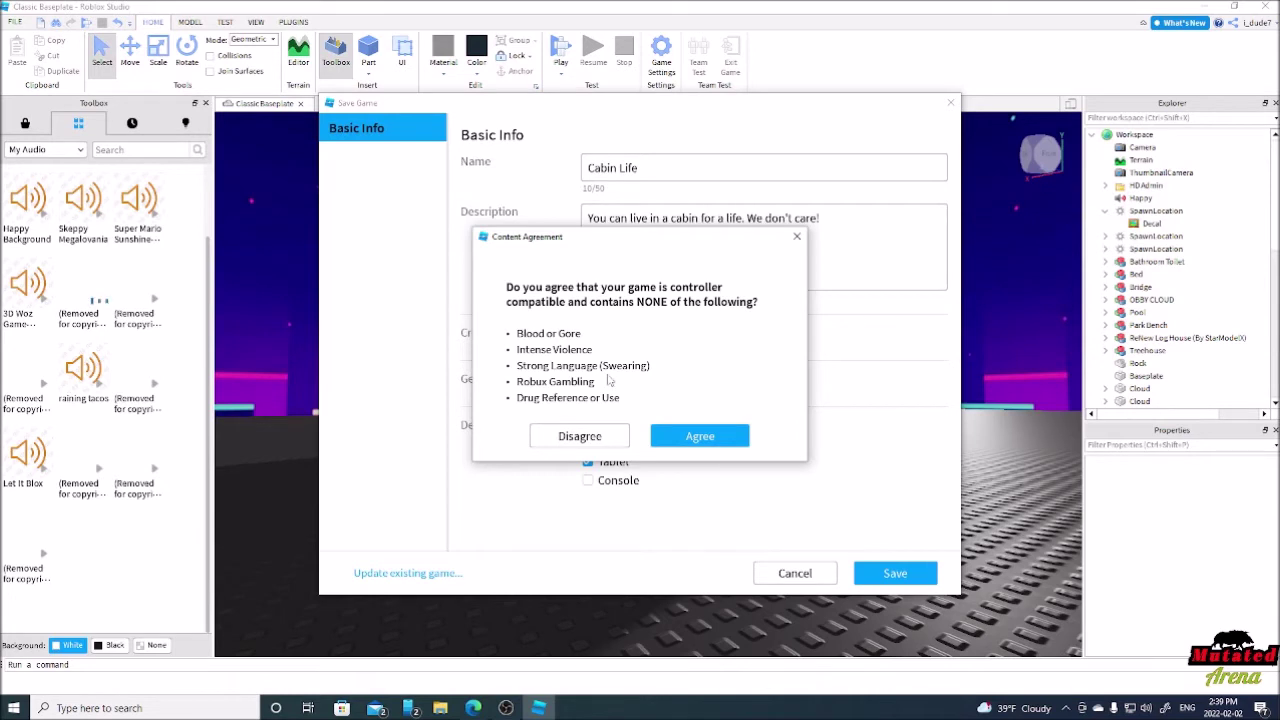
click(617, 442)
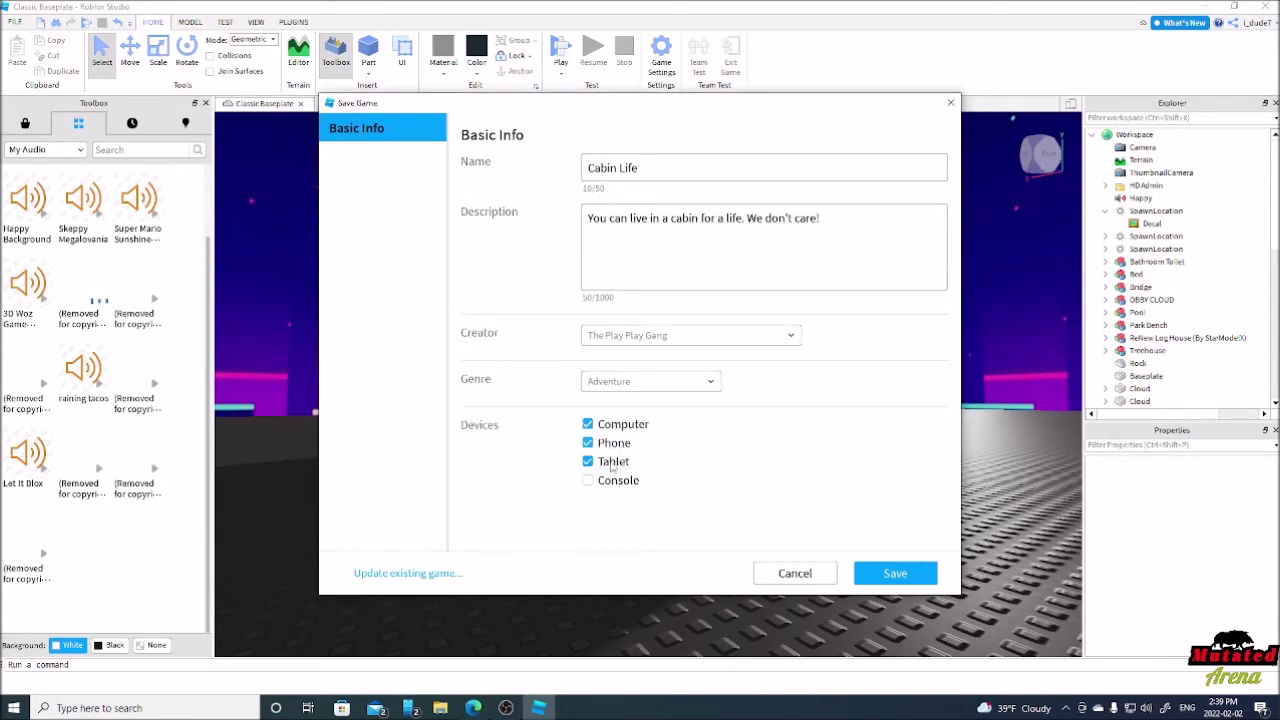
click(612, 465)
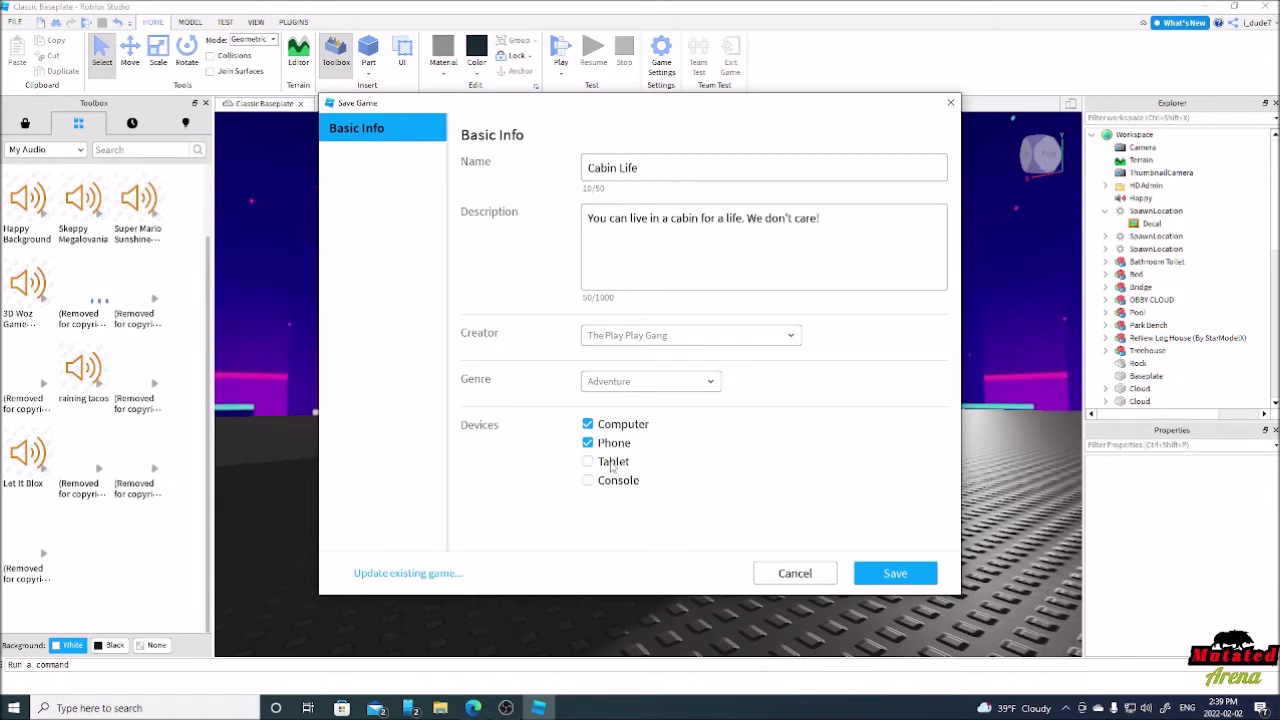
click(889, 580)
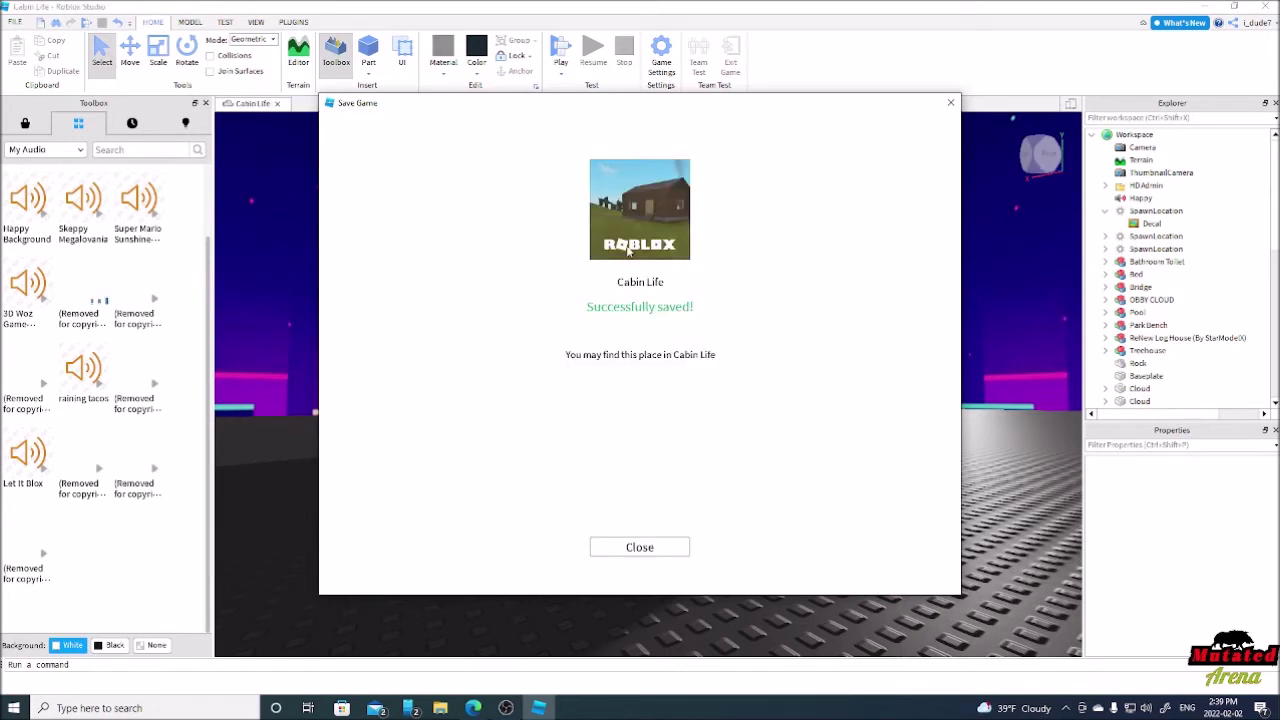
click(664, 549)
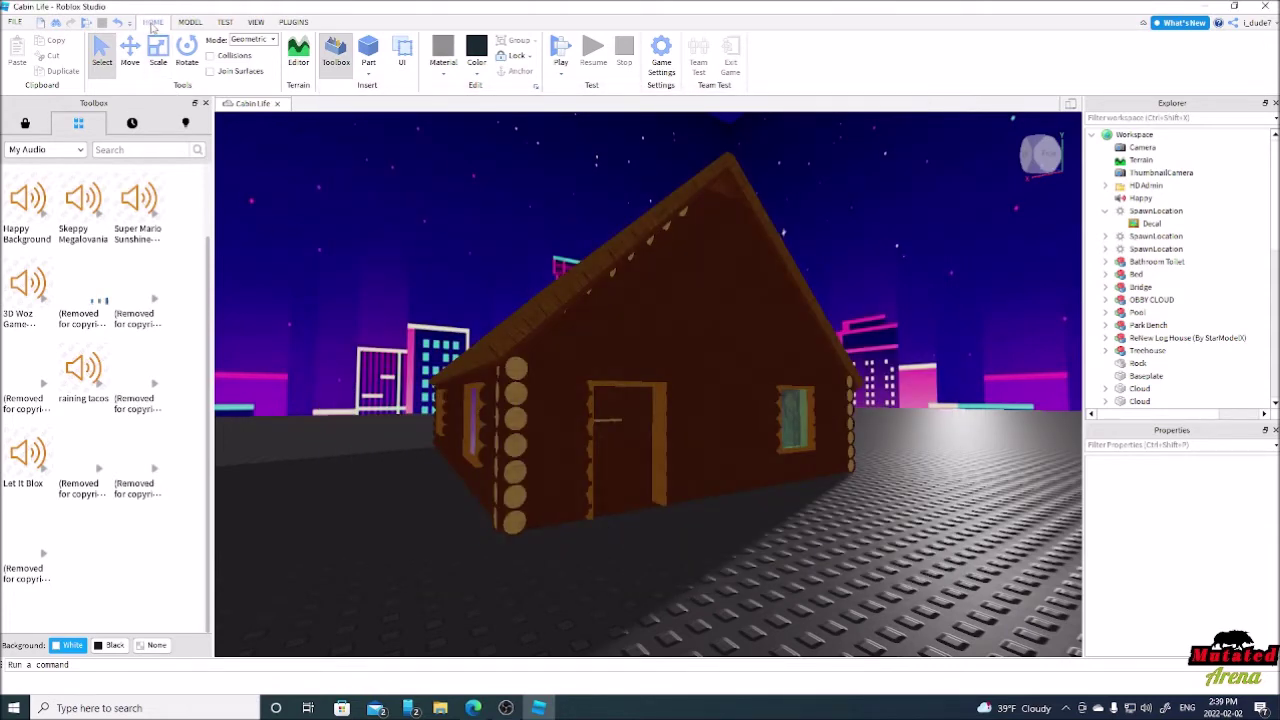
Check The Play Play Gang's existing games as targets for Publish As, and cancel without publishing.
click(14, 21)
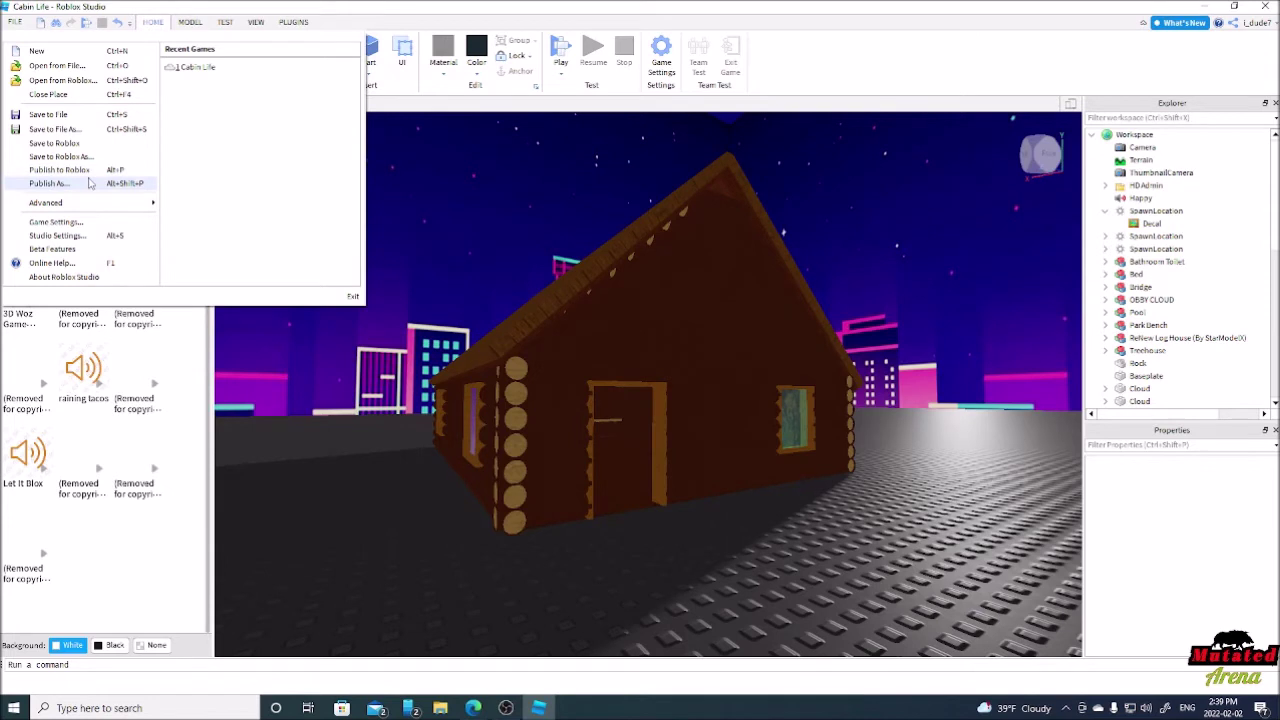
click(50, 183)
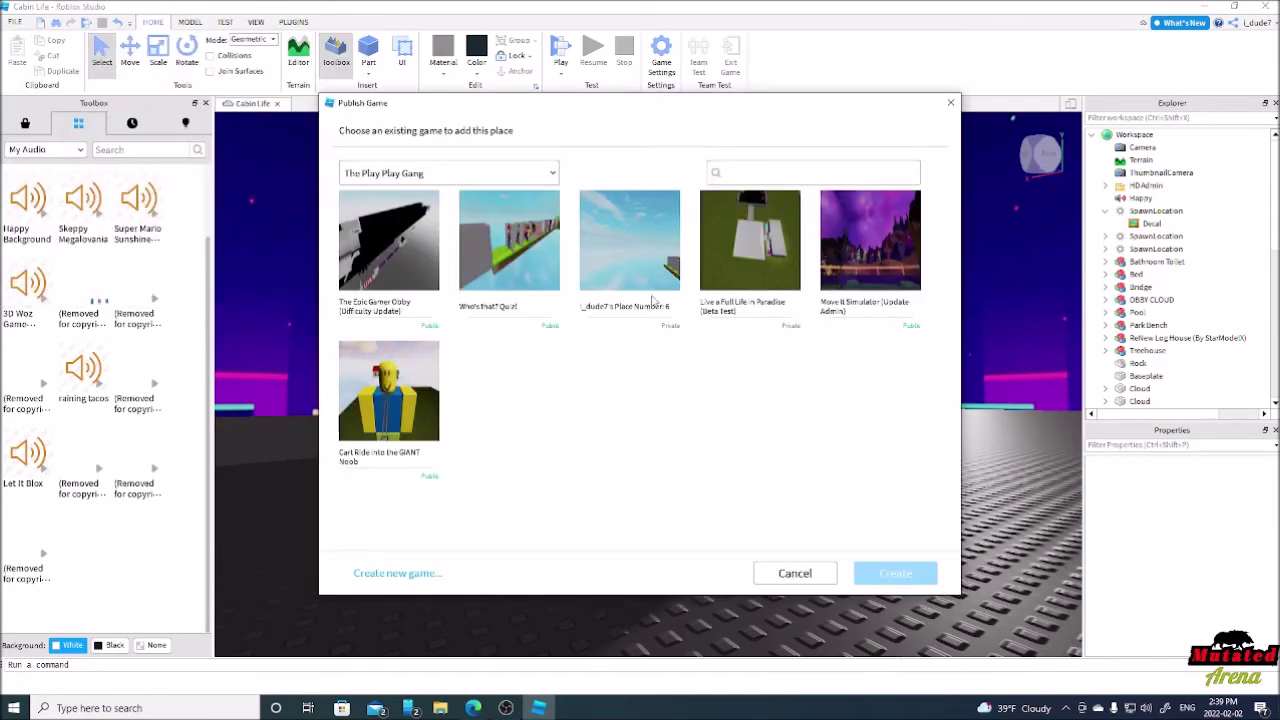
click(795, 573)
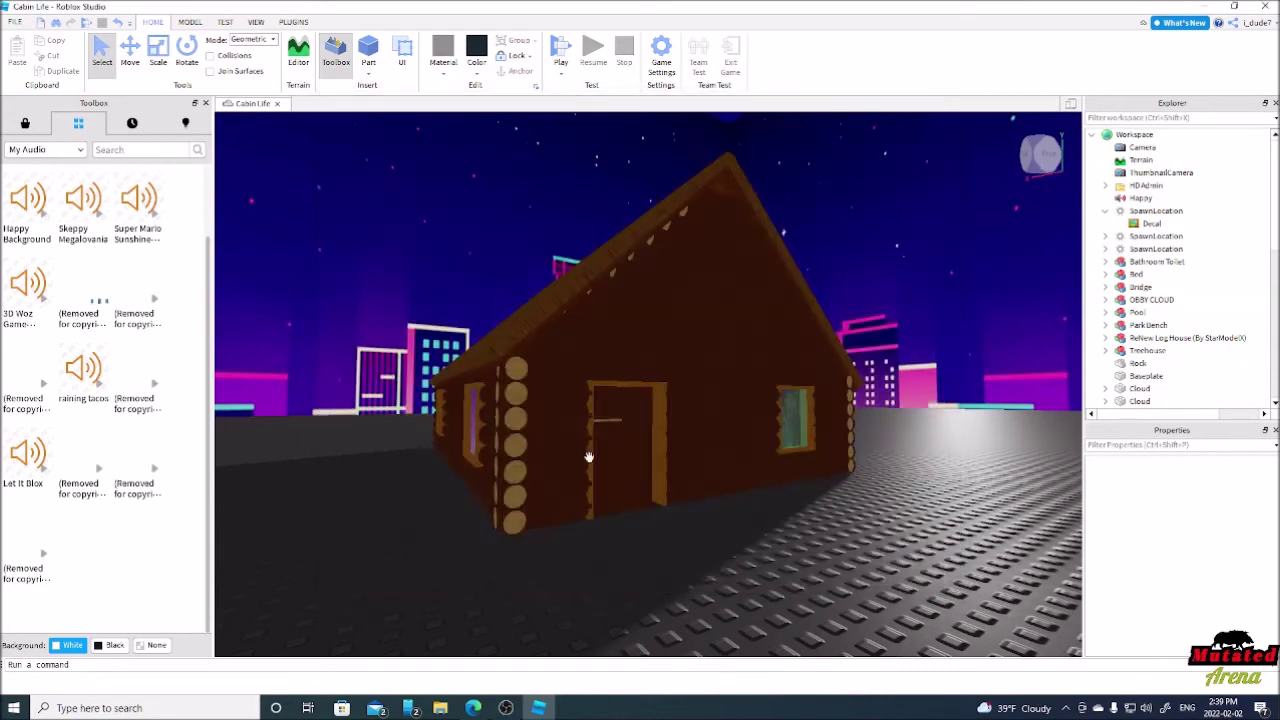
Look for Cabin Life among the Publish As targets under The Play Play Gang and My Games, and close the dialog.
click(15, 21)
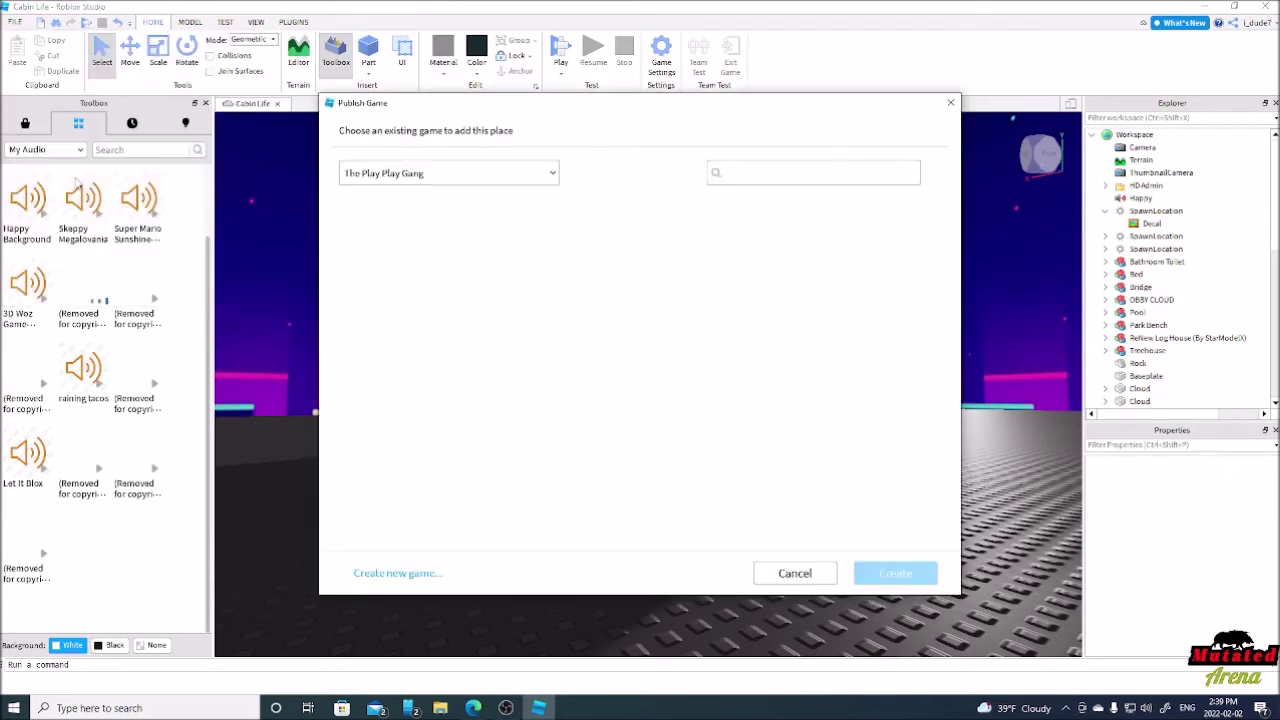
click(77, 183)
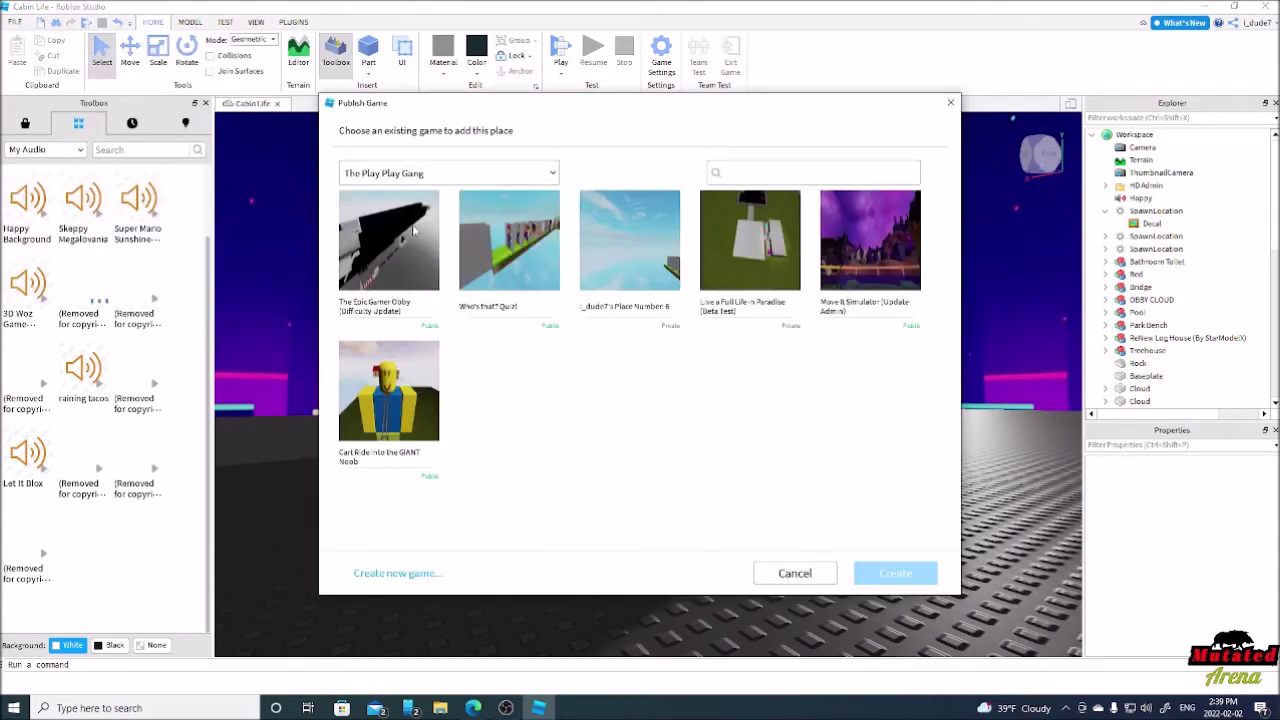
click(494, 170)
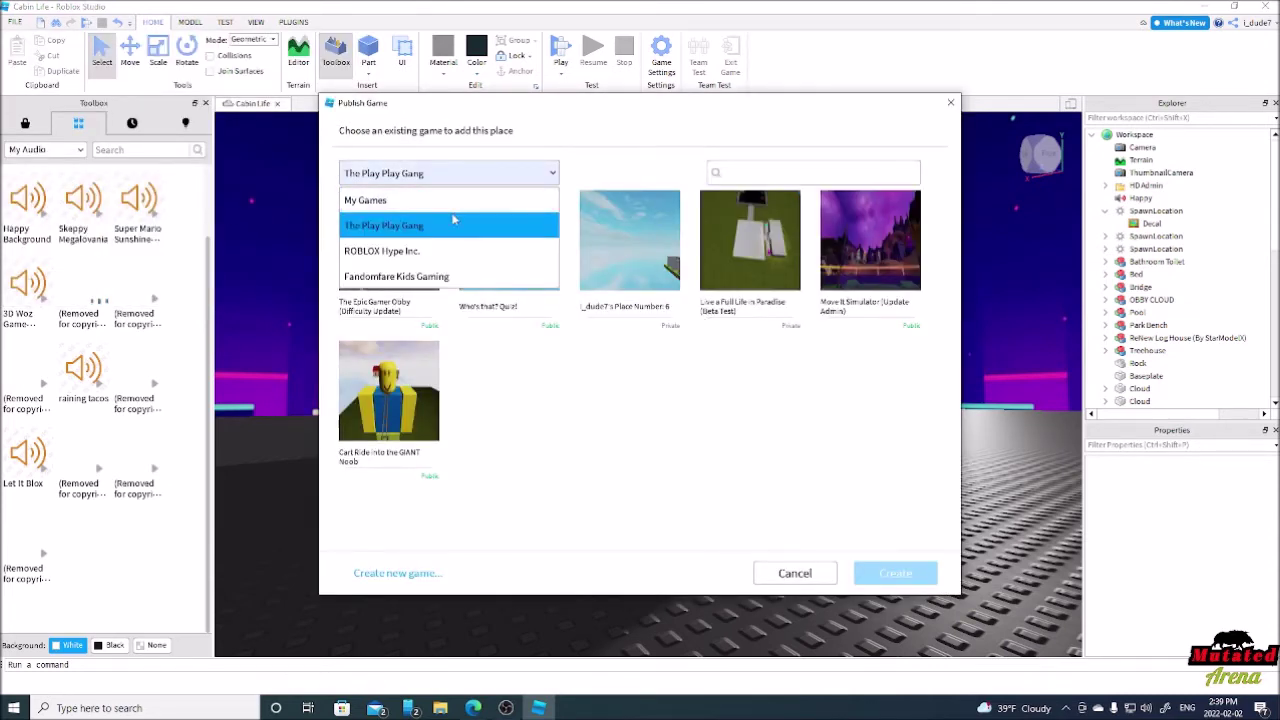
click(453, 224)
click(467, 173)
click(487, 200)
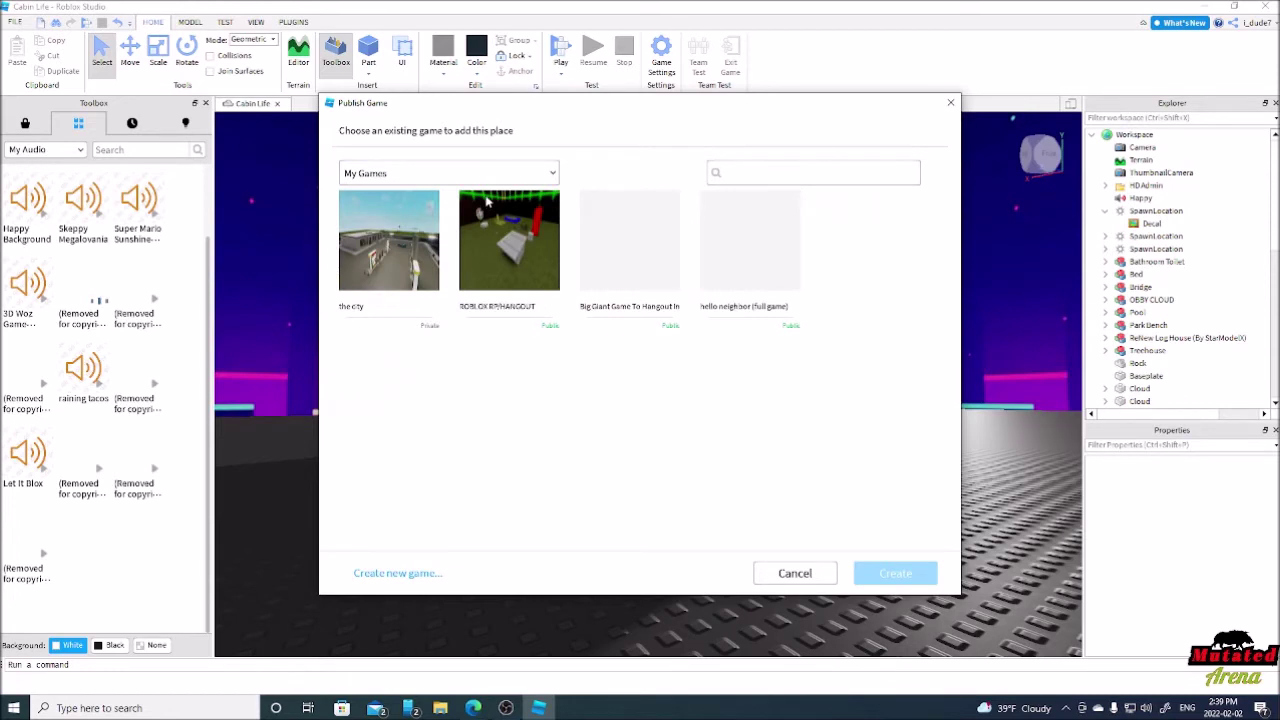
click(470, 173)
click(447, 222)
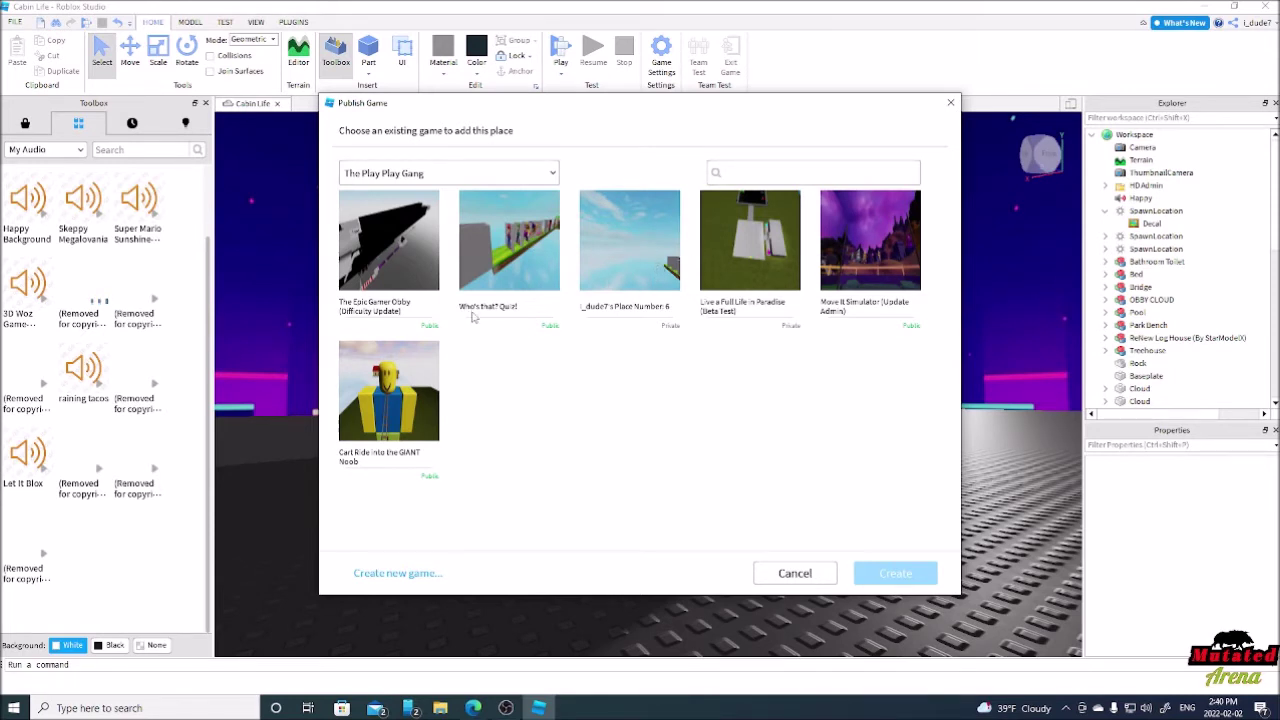
click(527, 176)
click(520, 232)
click(480, 178)
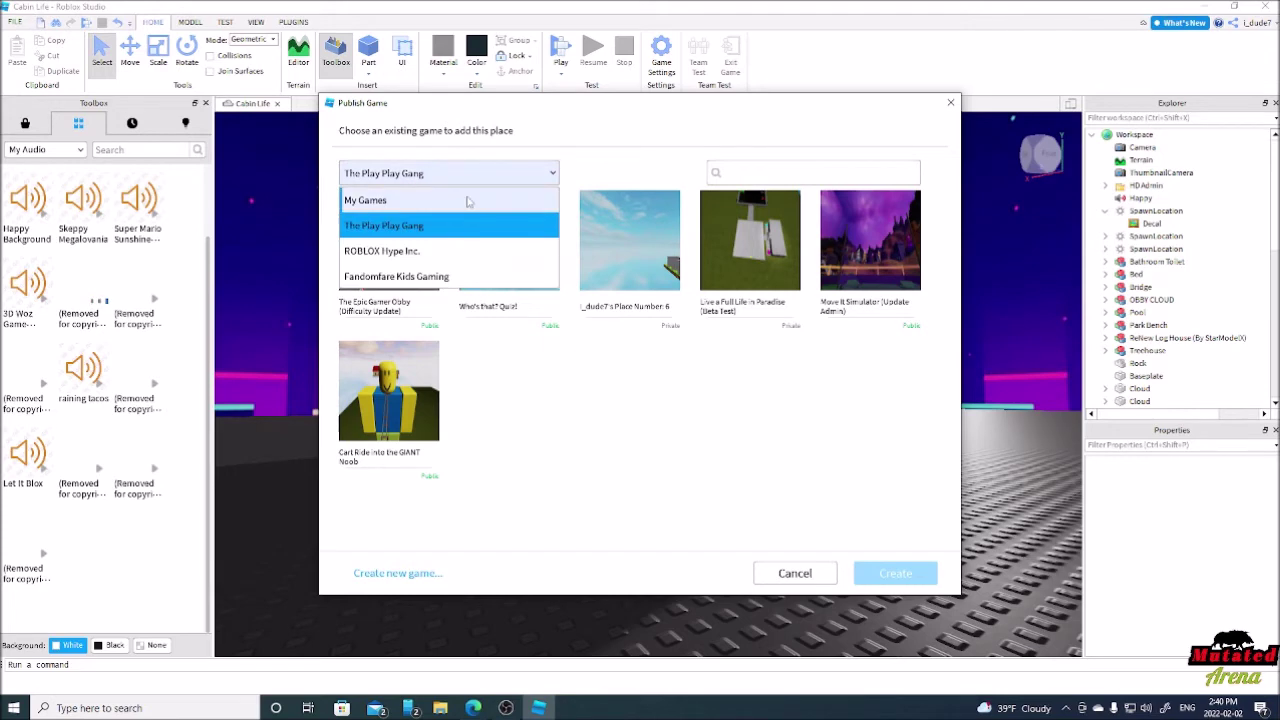
click(476, 204)
click(950, 102)
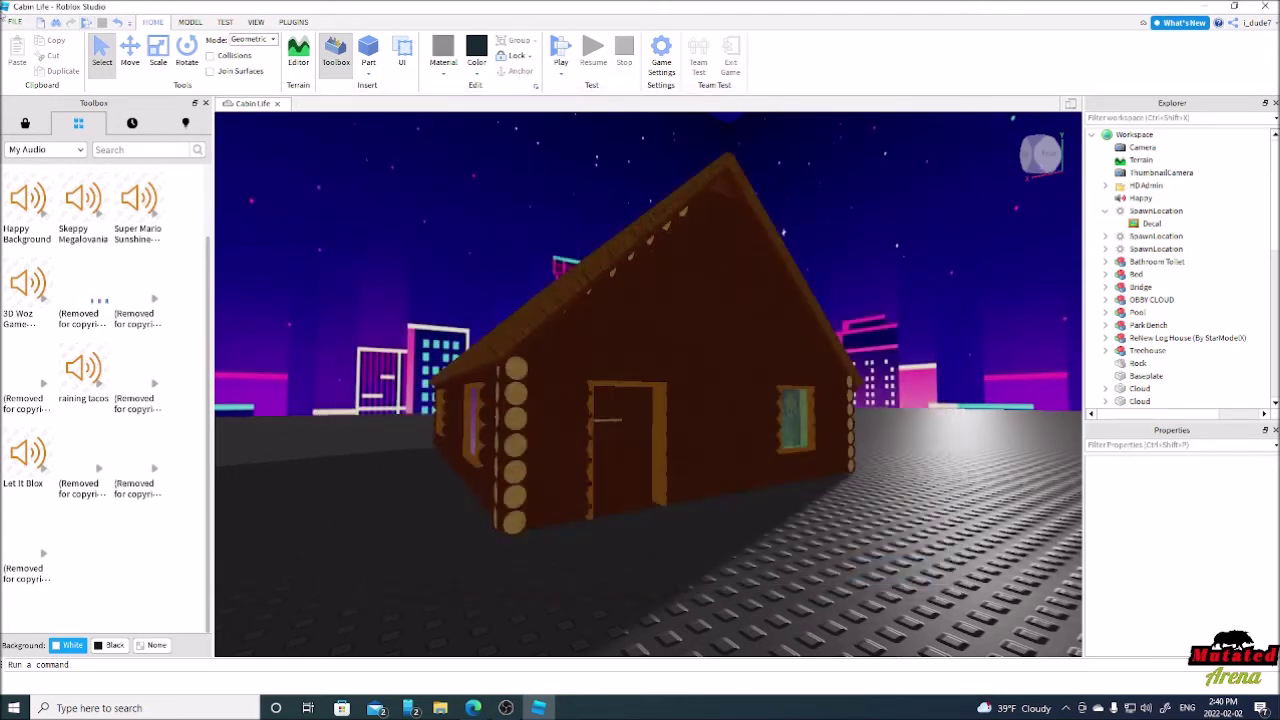
Publish the place to Roblox, and check The Play Play Gang's Publish As targets for Cabin Life before cancelling.
click(15, 21)
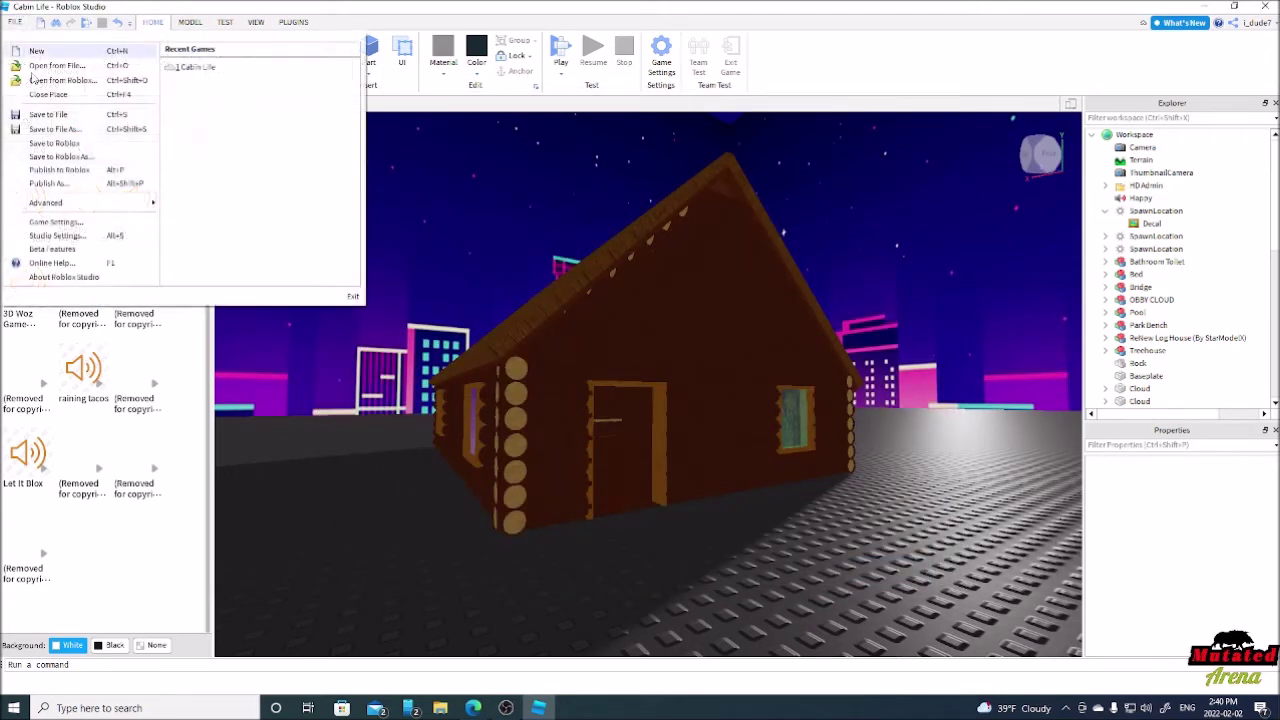
click(77, 174)
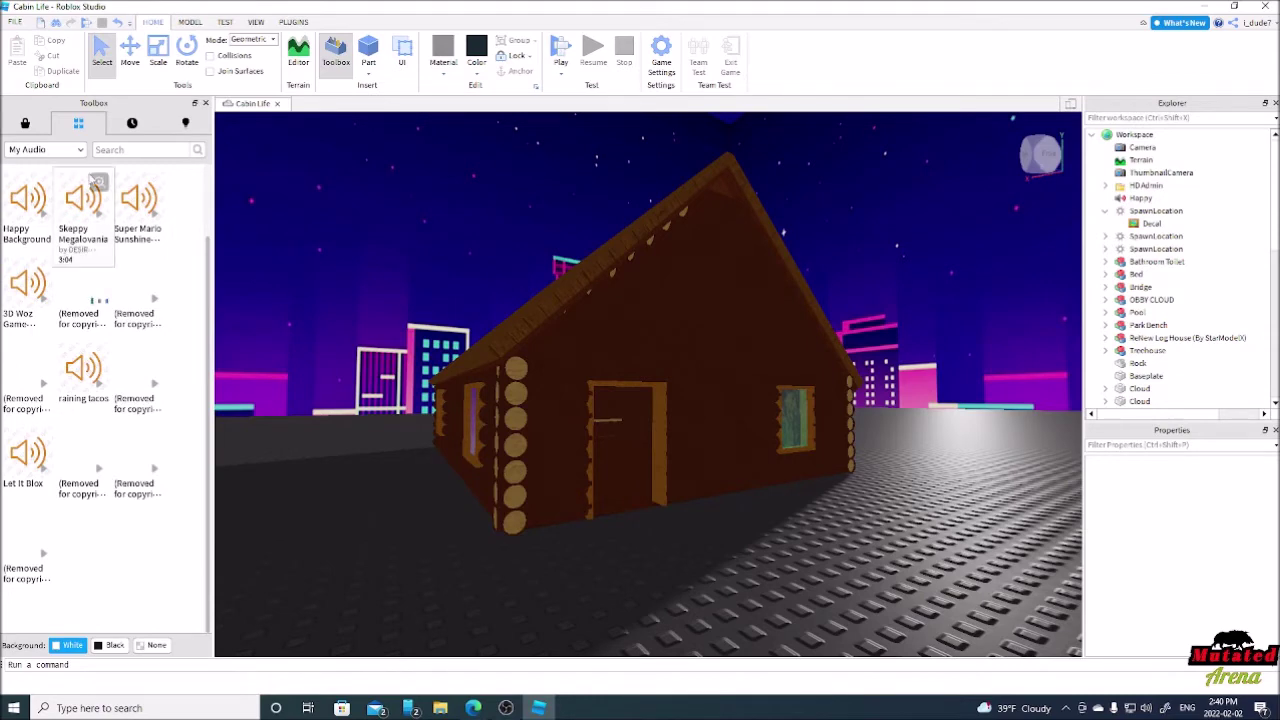
click(15, 21)
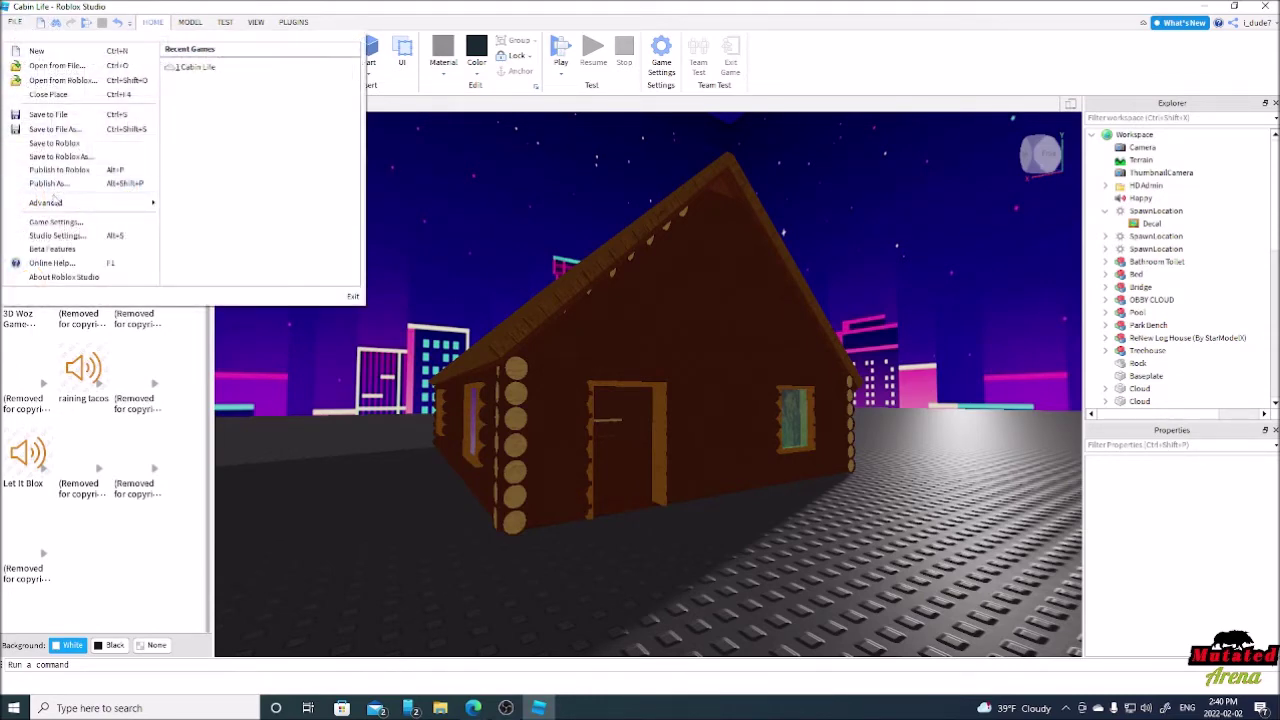
click(57, 183)
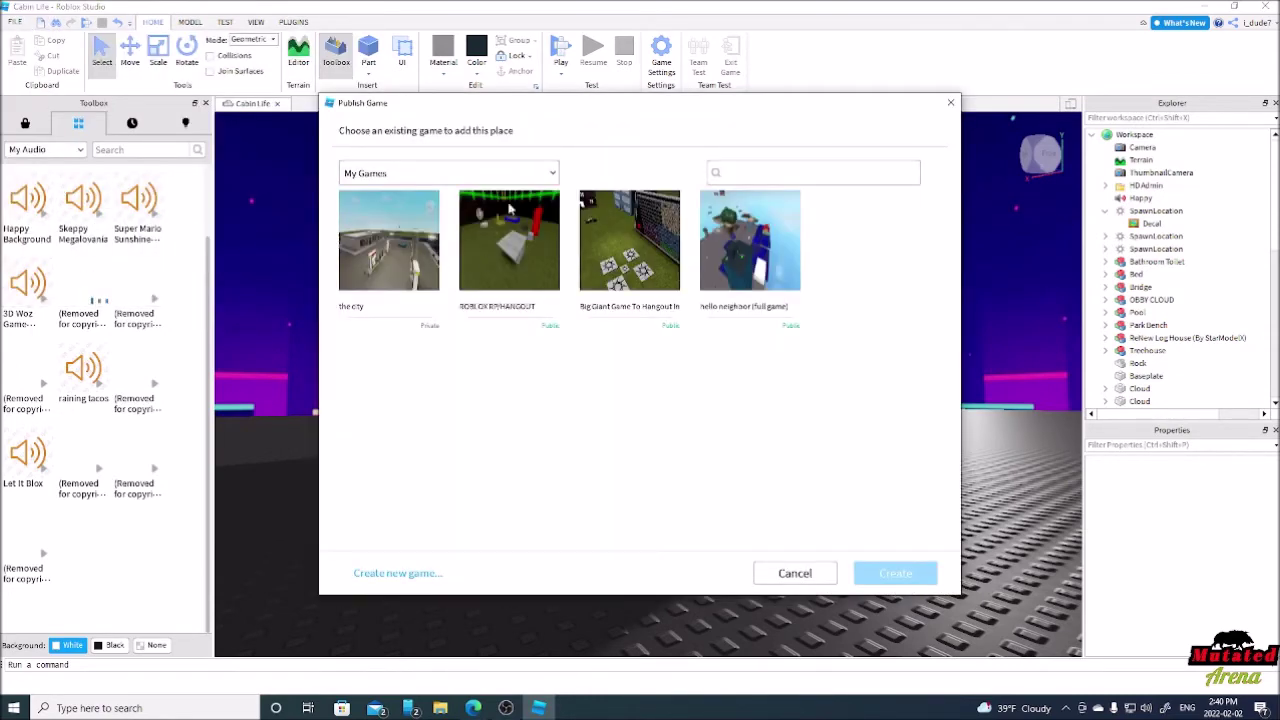
click(514, 176)
click(478, 226)
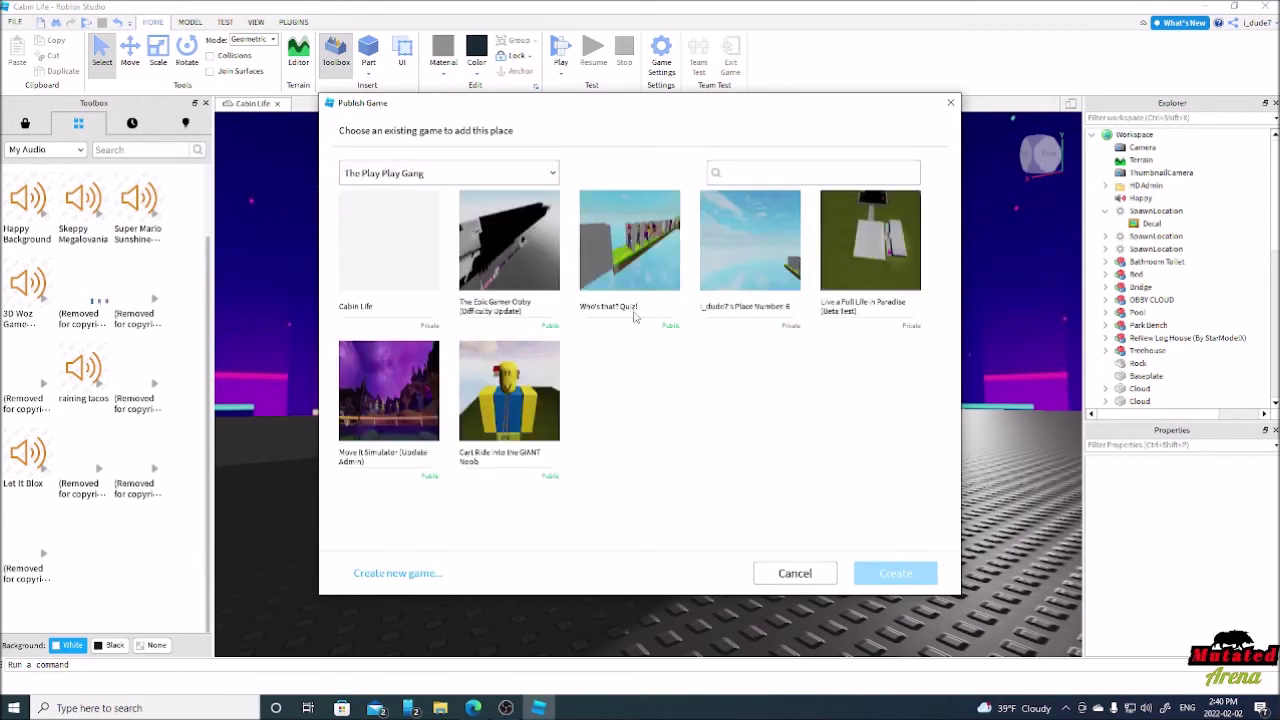
click(826, 572)
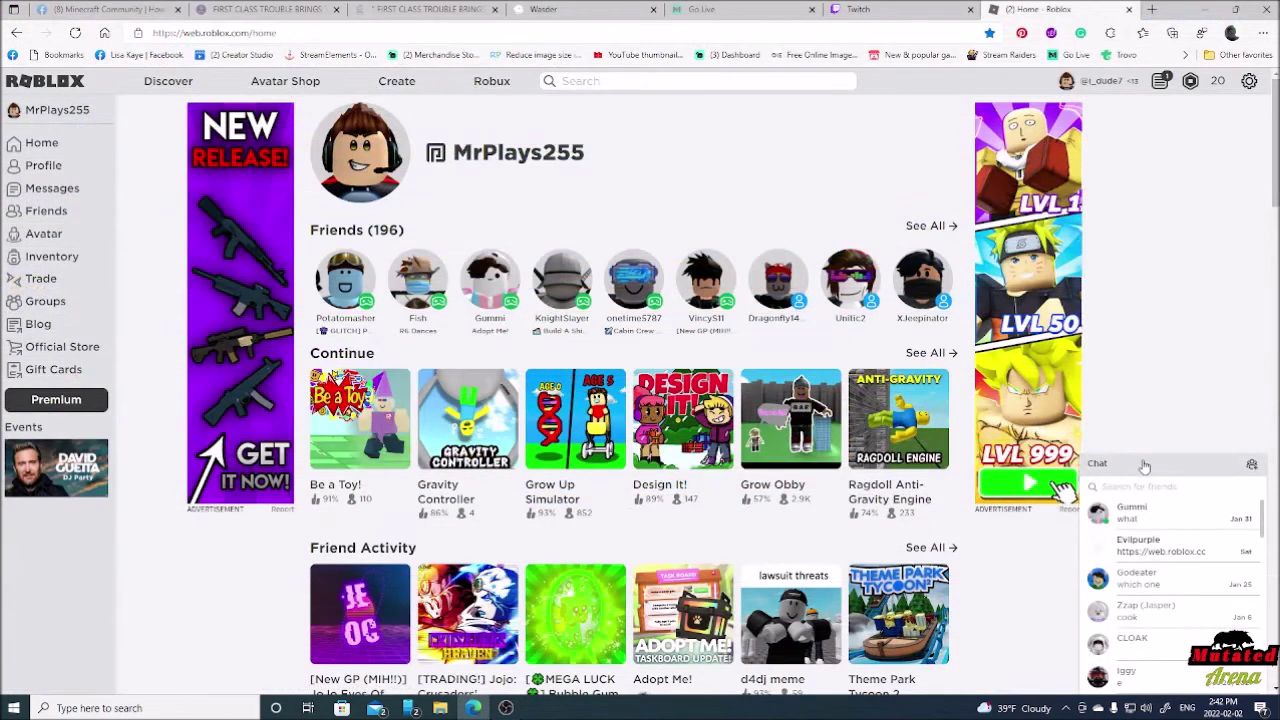
On the Roblox website in the browser, collapse the friends chat and check the account's notifications.
click(1145, 464)
click(1160, 82)
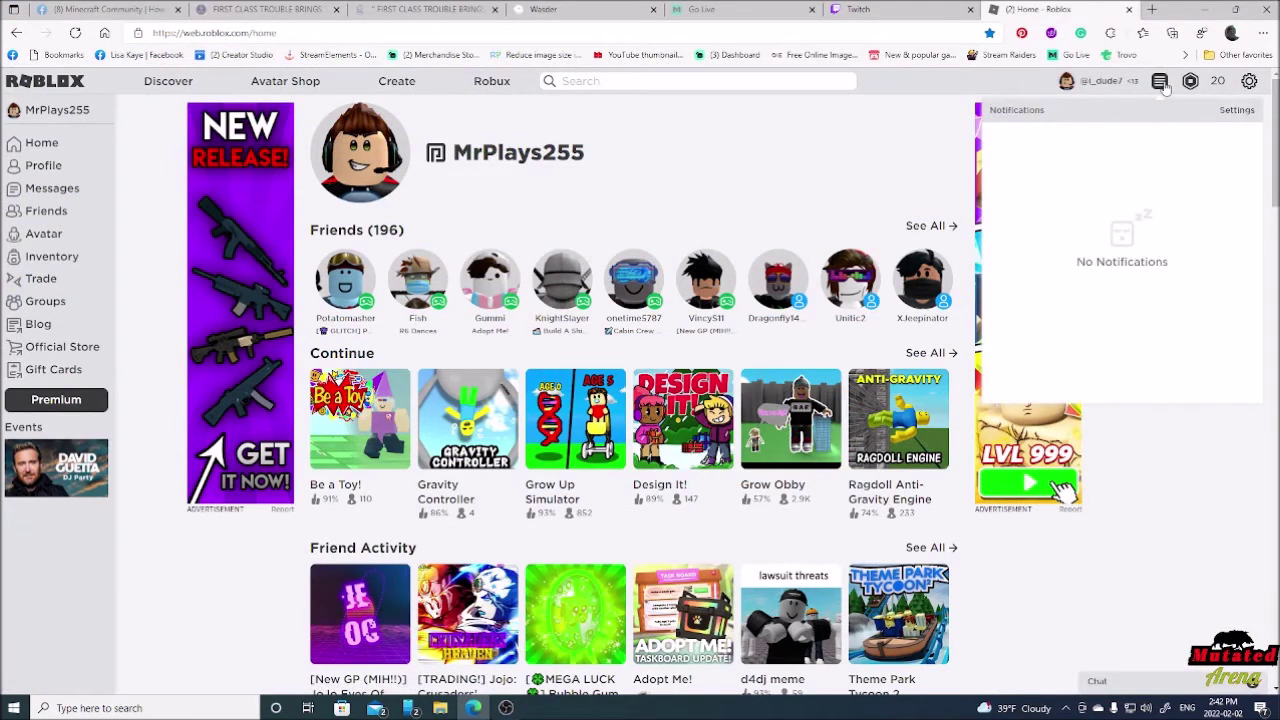
click(1161, 84)
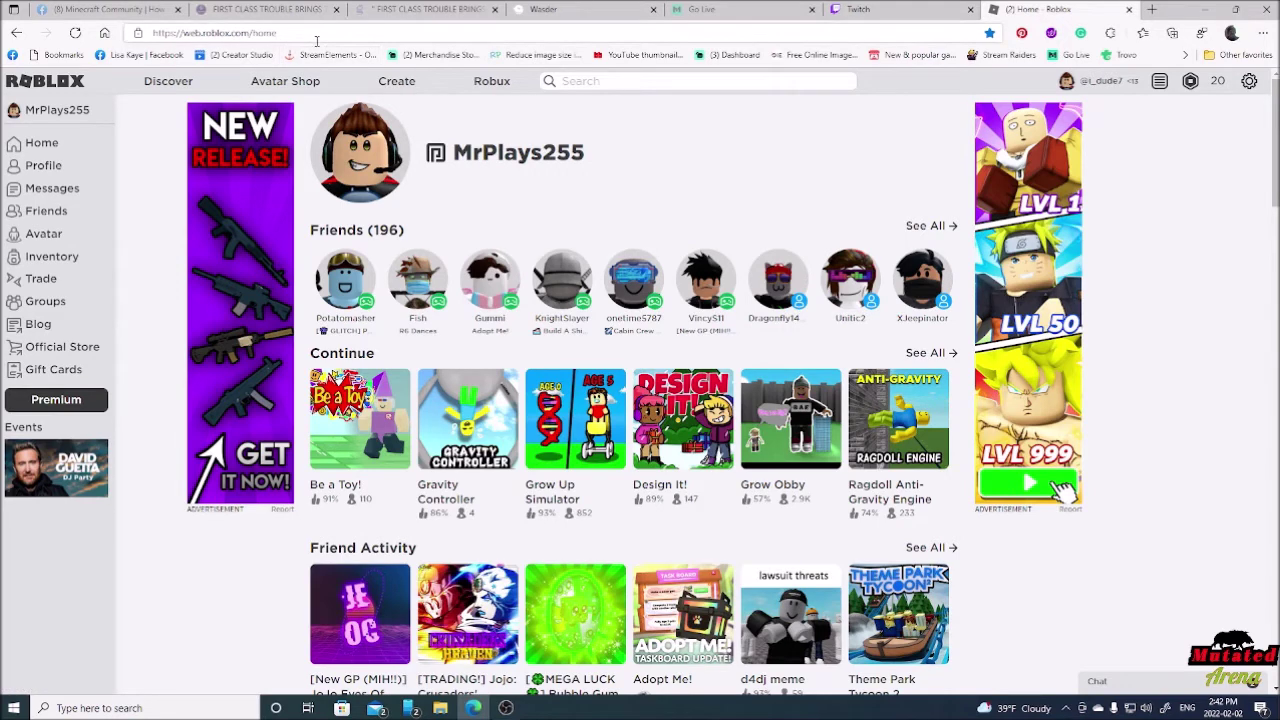
Open the website's Create page with the personal experiences, and briefly check OBS before returning to the browser.
click(402, 84)
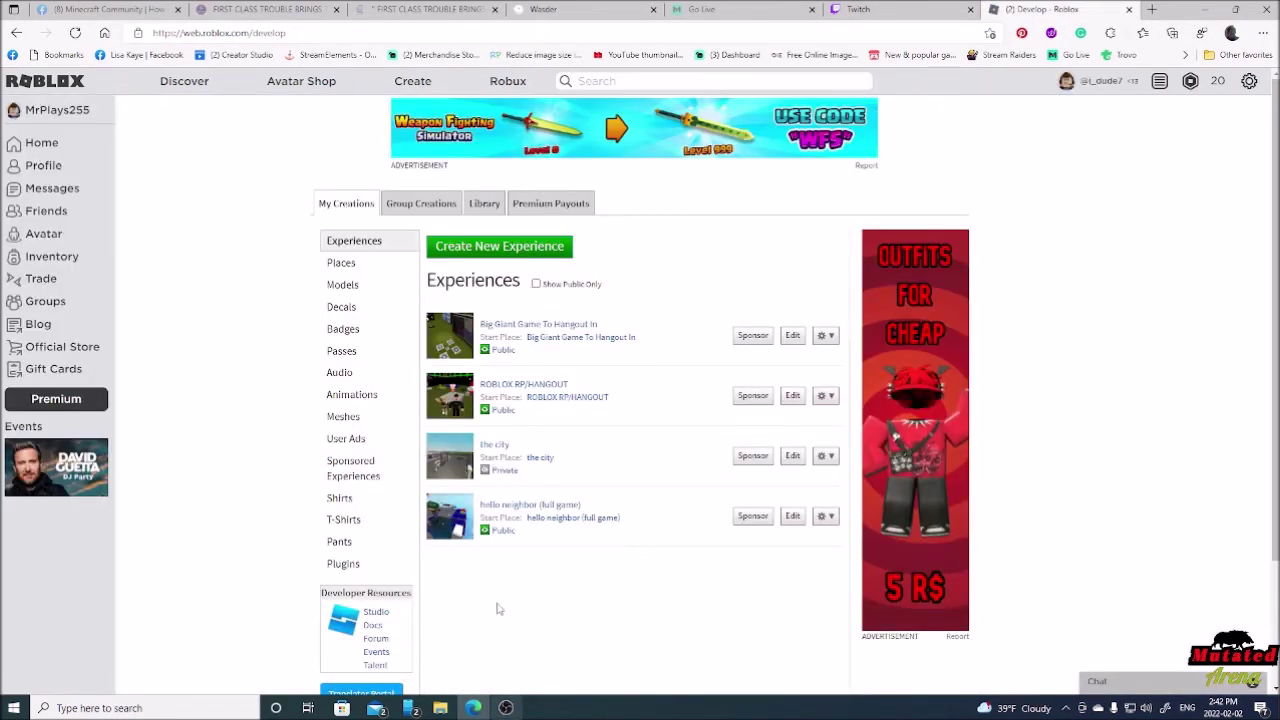
scroll(514, 666, down, 2)
click(506, 707)
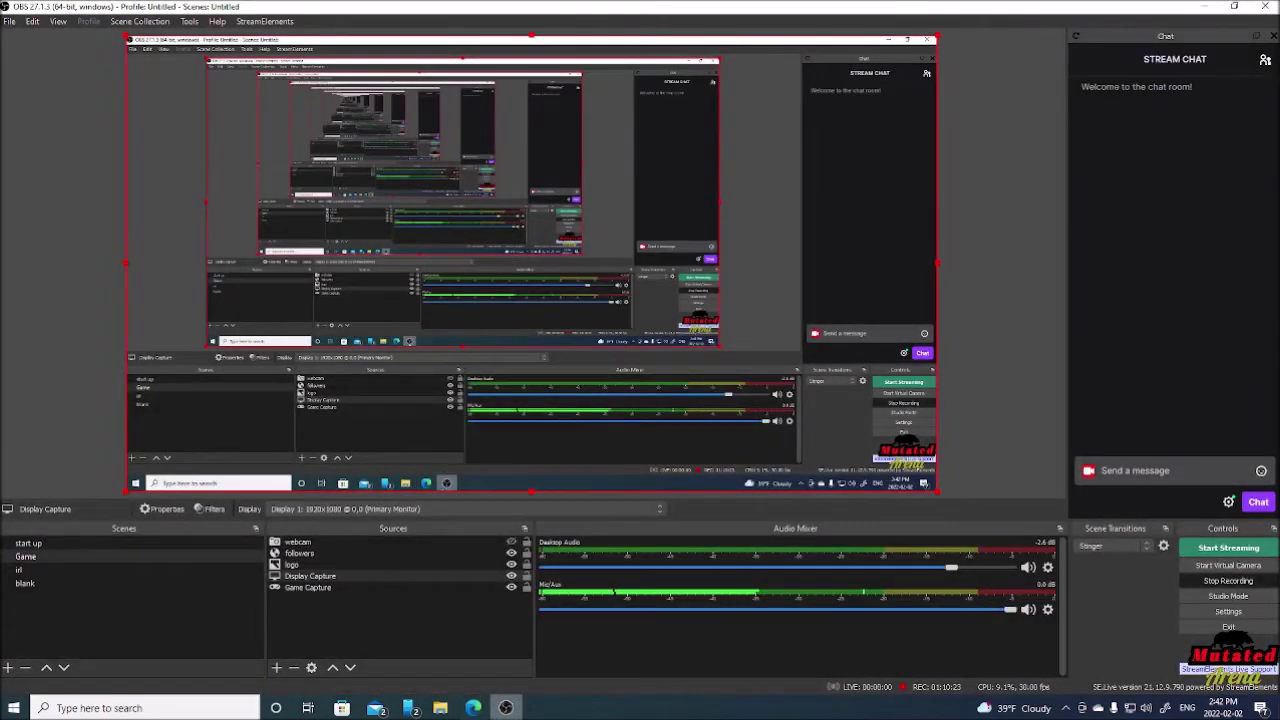
click(473, 707)
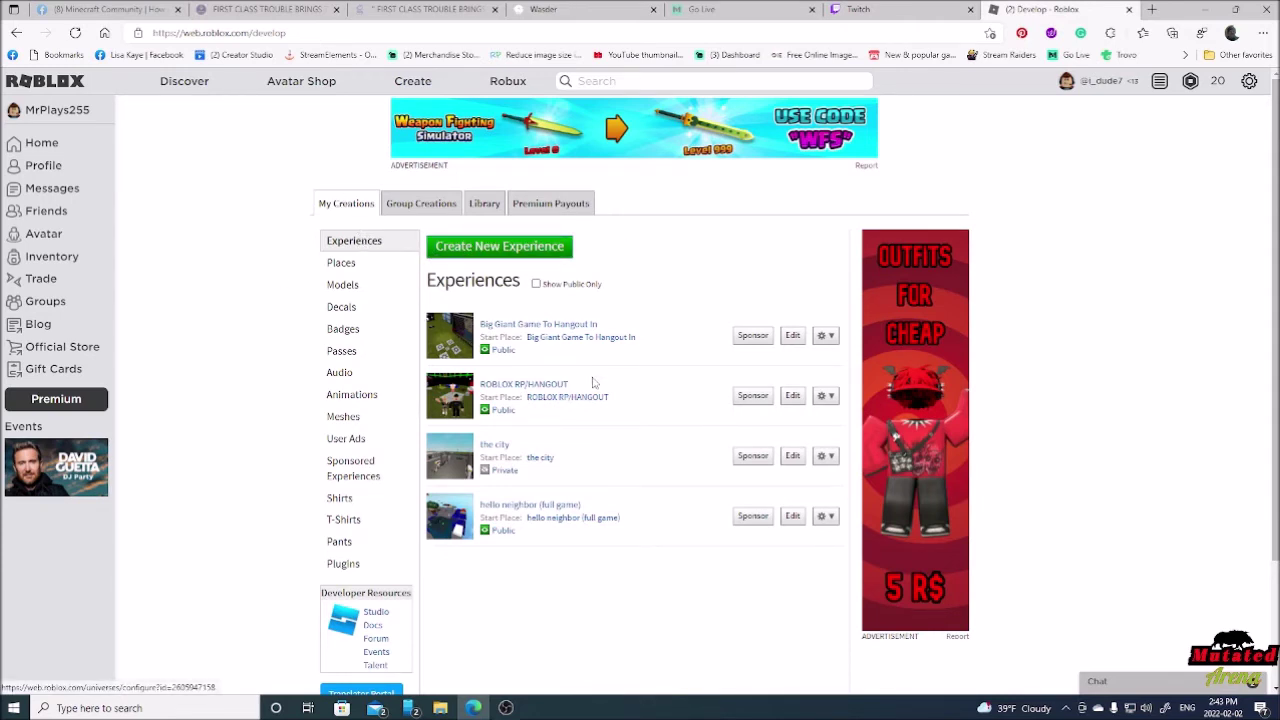
Show the group creations and select The Play Play Gang to list its experiences.
click(409, 203)
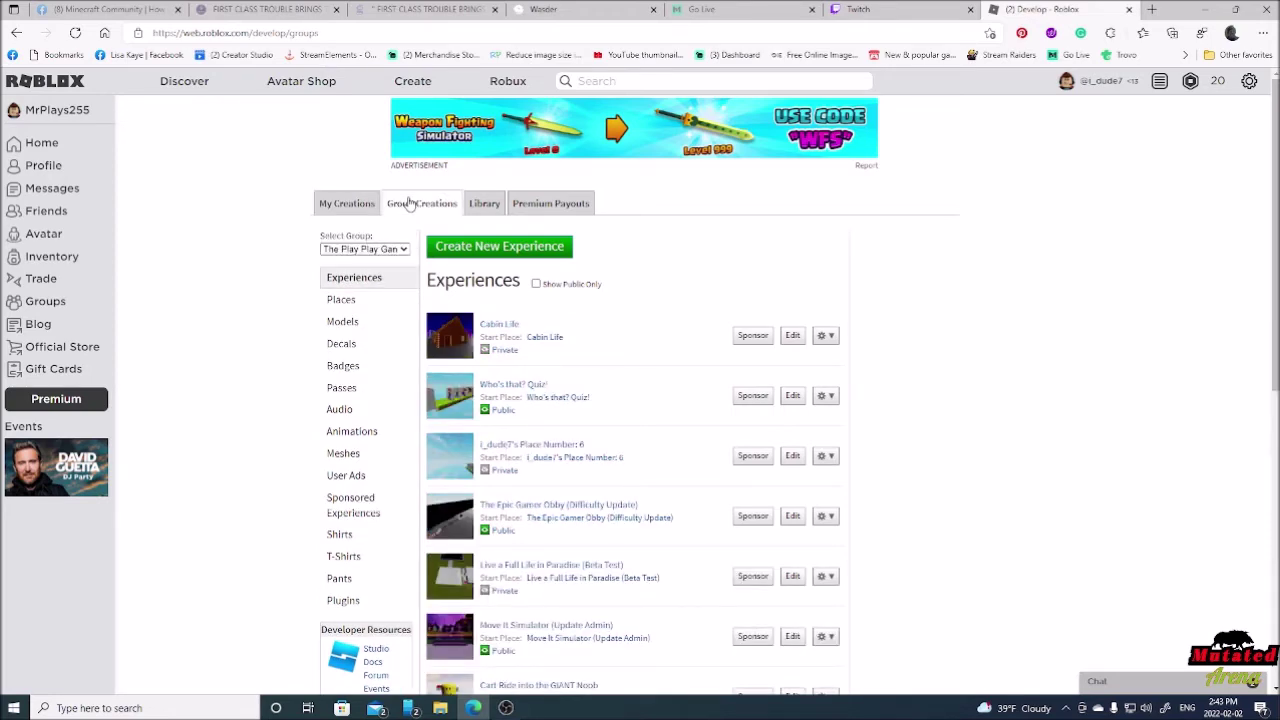
scroll(700, 330, down, 2)
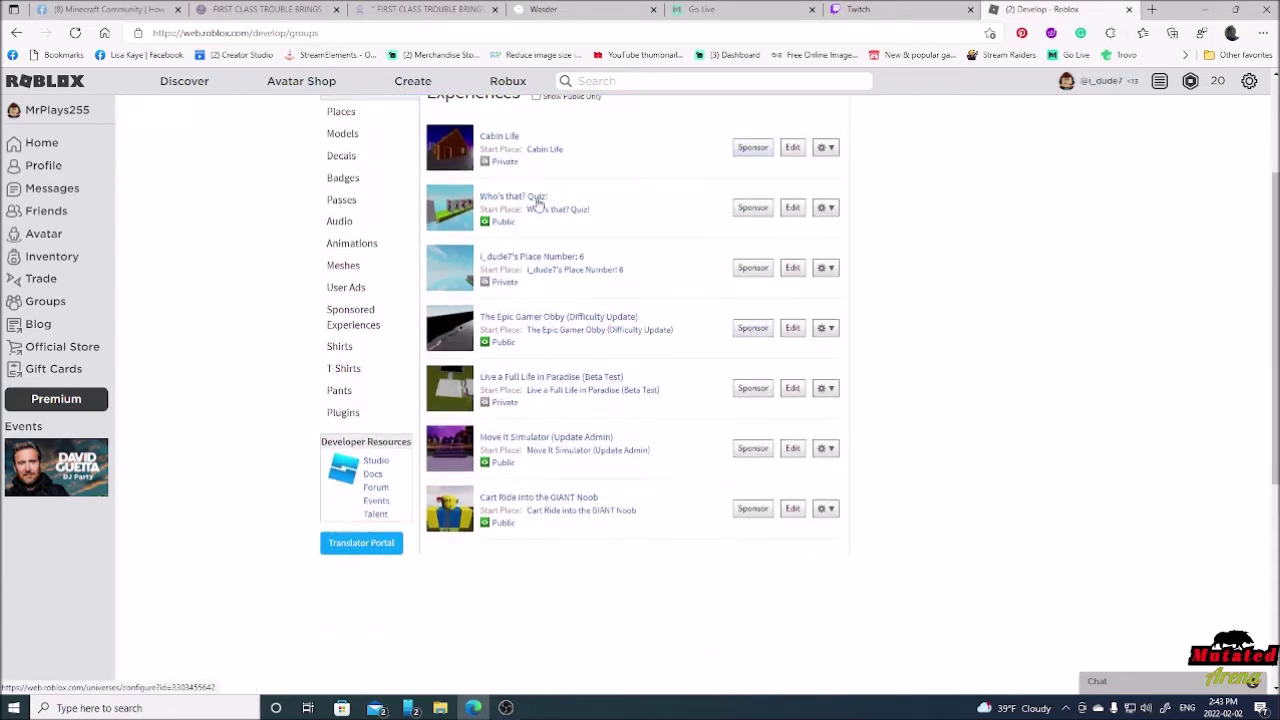
scroll(614, 294, up, 3)
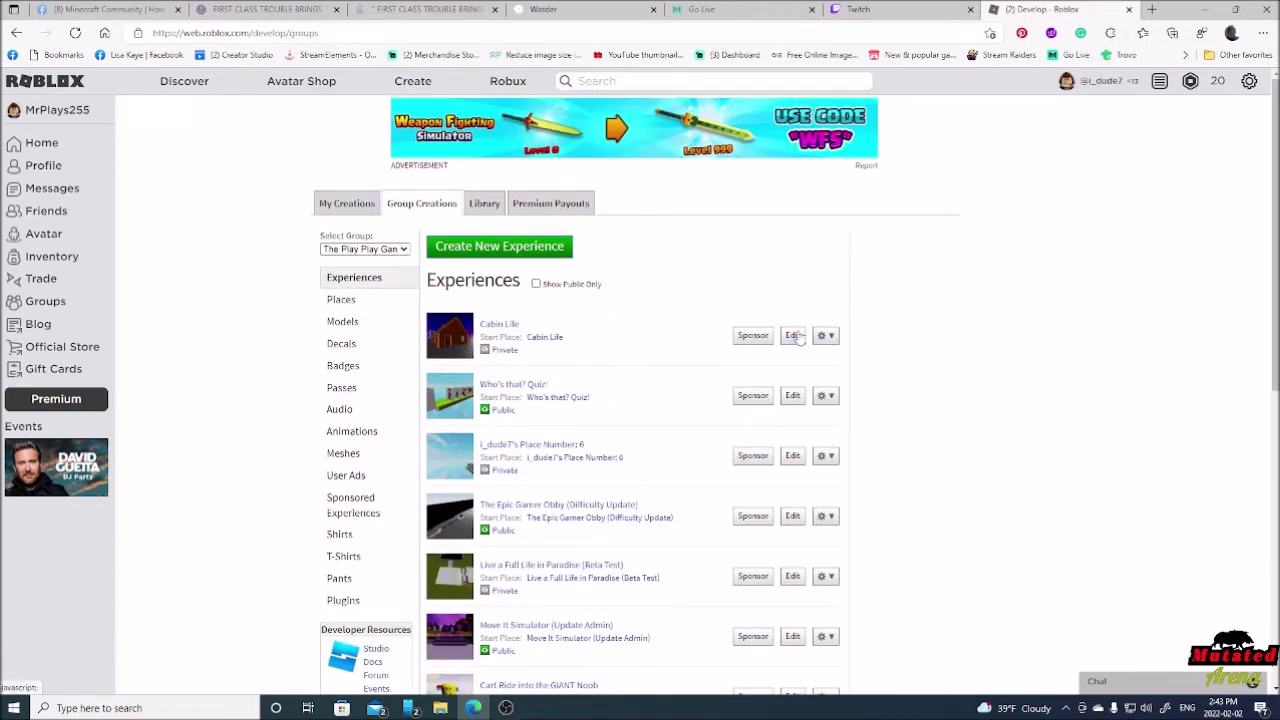
click(358, 250)
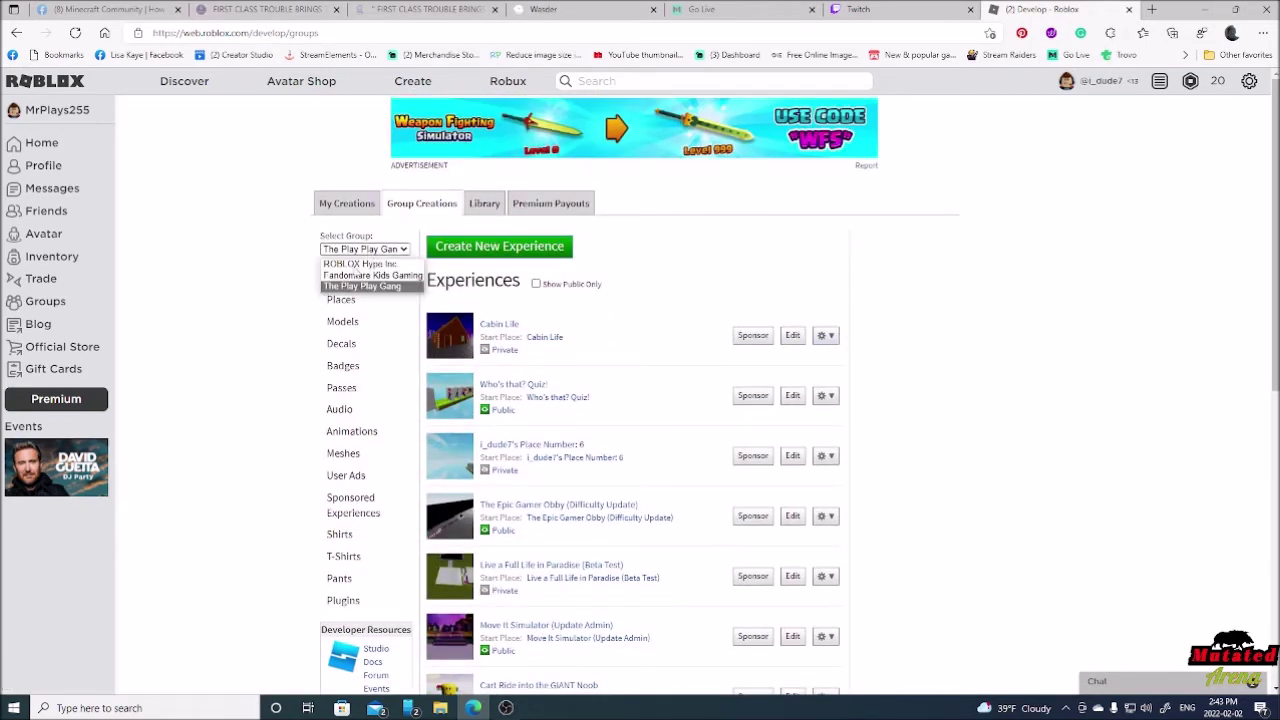
click(366, 287)
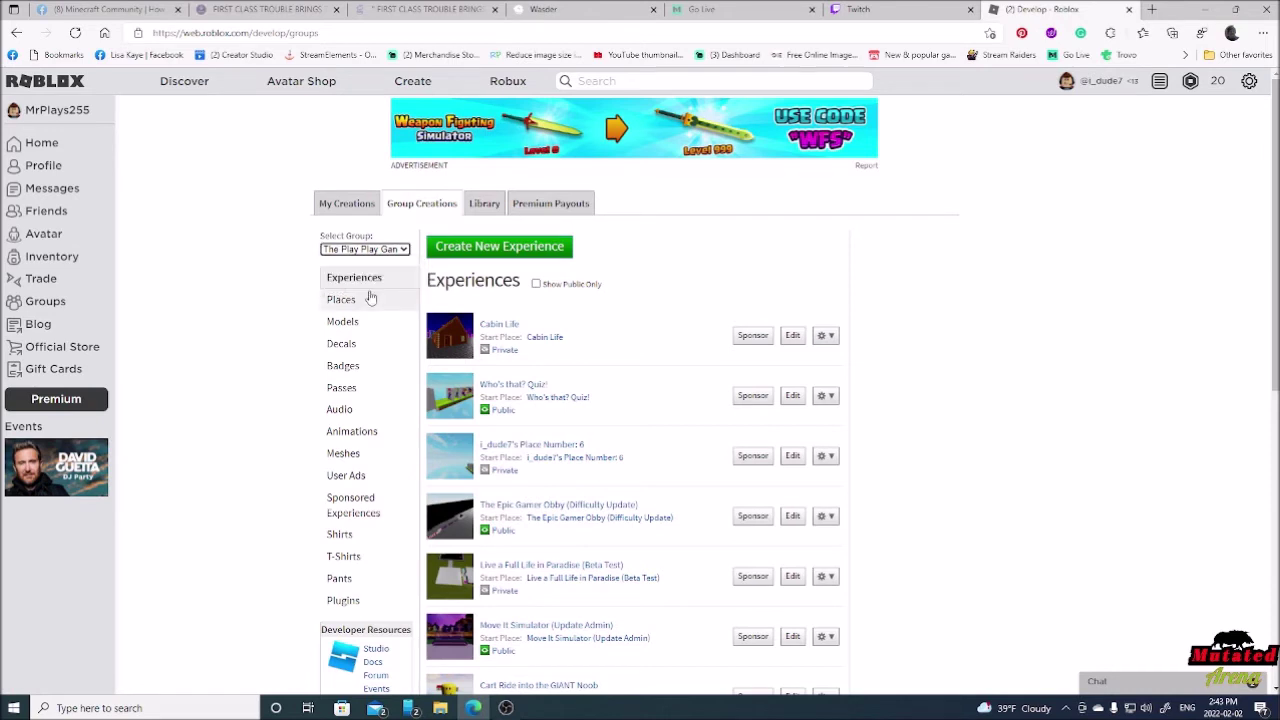
Open the experience configuration for Cabin Life and set its privacy to Public.
click(827, 336)
click(813, 375)
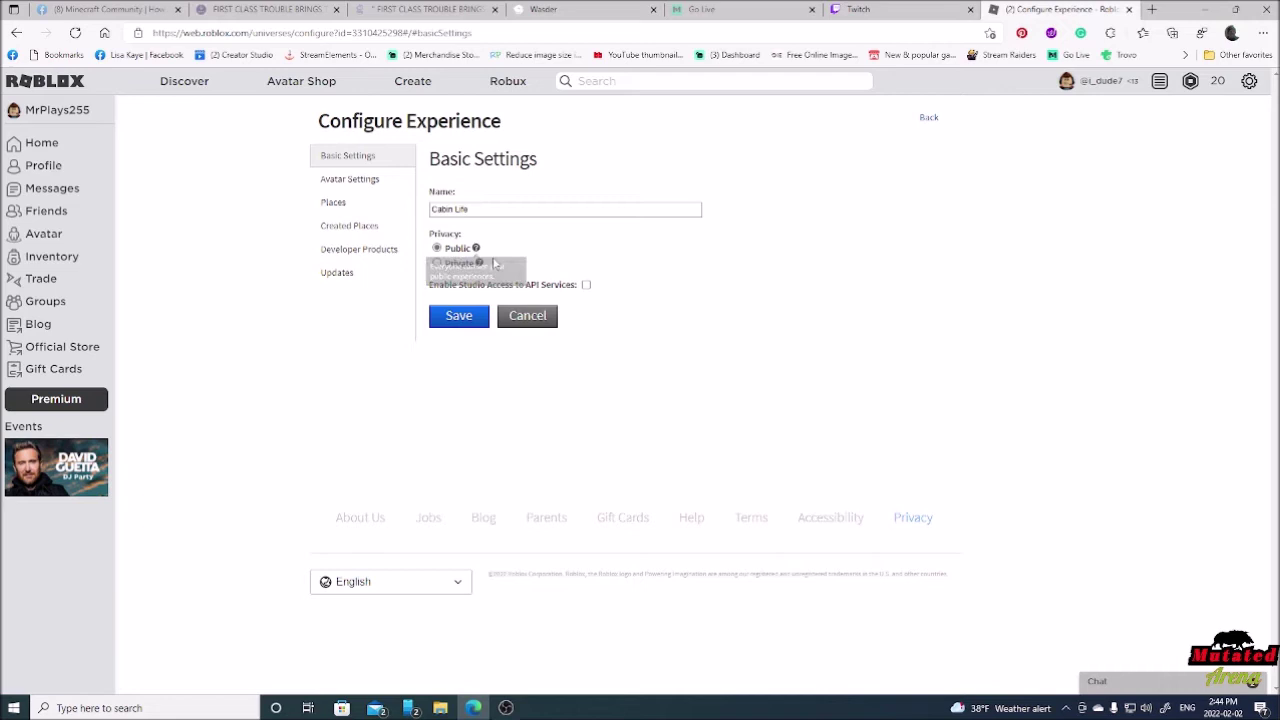
Look through the avatar settings, places, created places and developer products of Cabin Life.
click(380, 178)
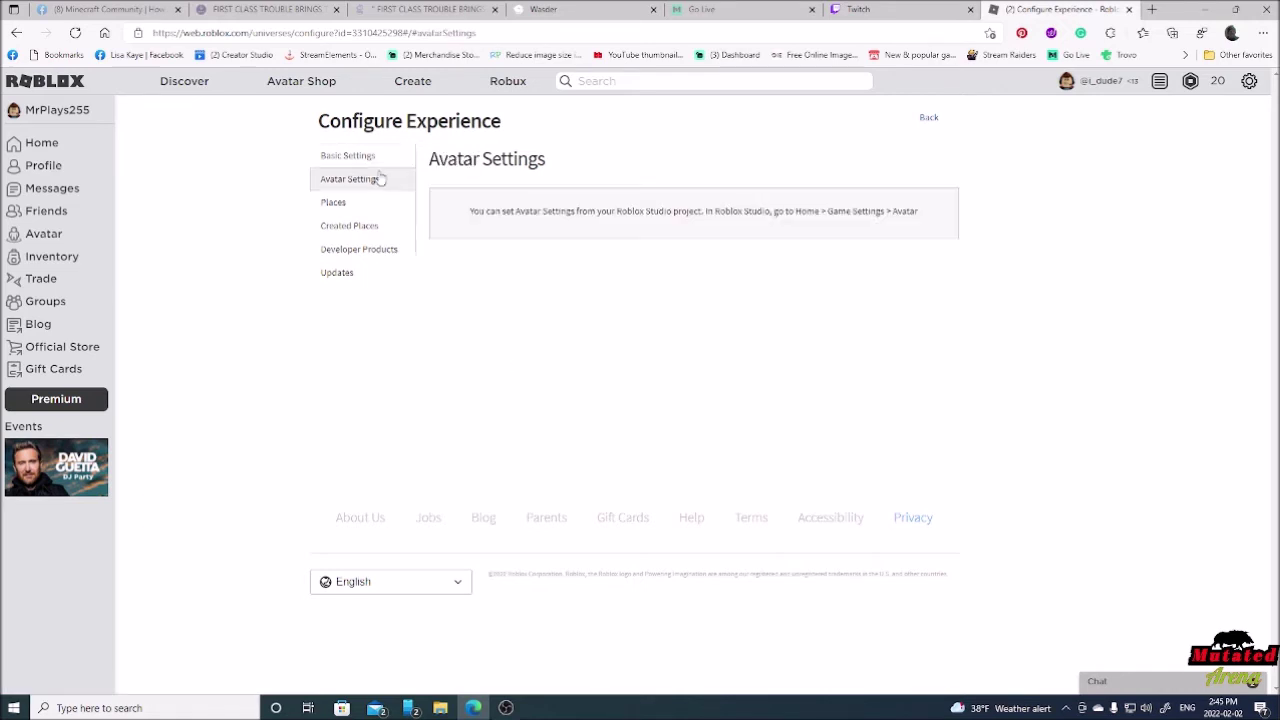
click(388, 200)
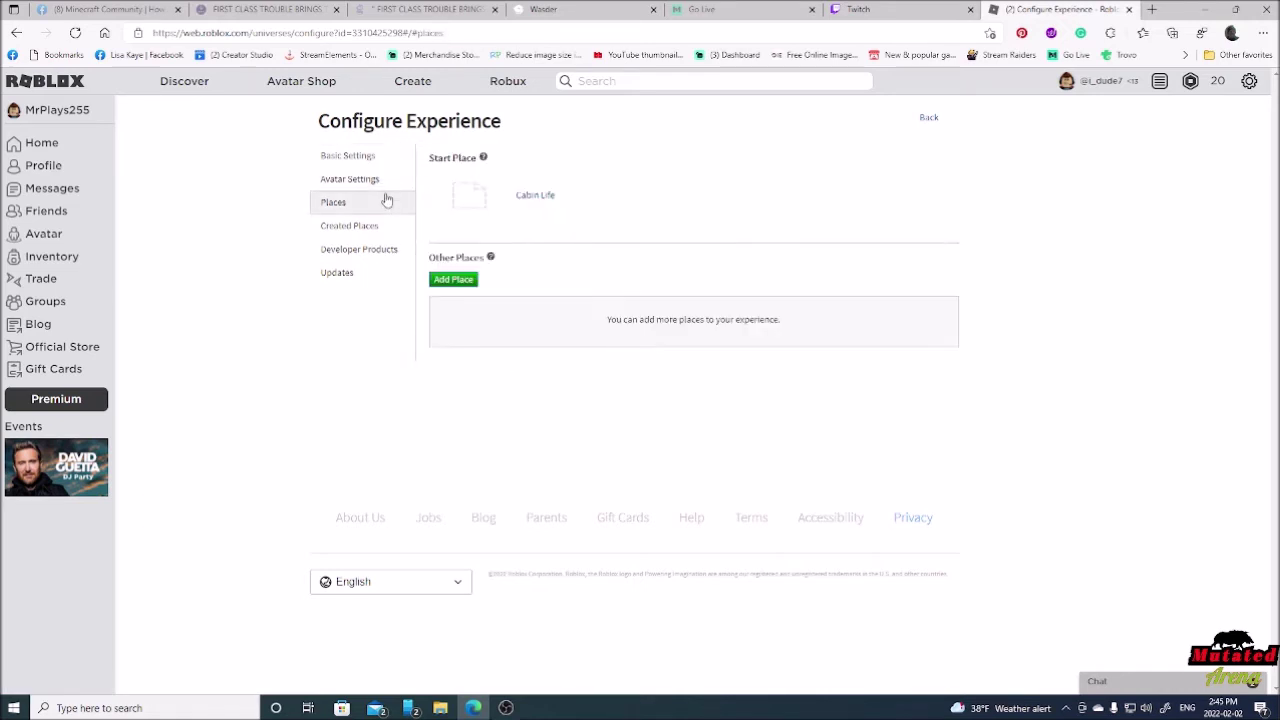
click(378, 228)
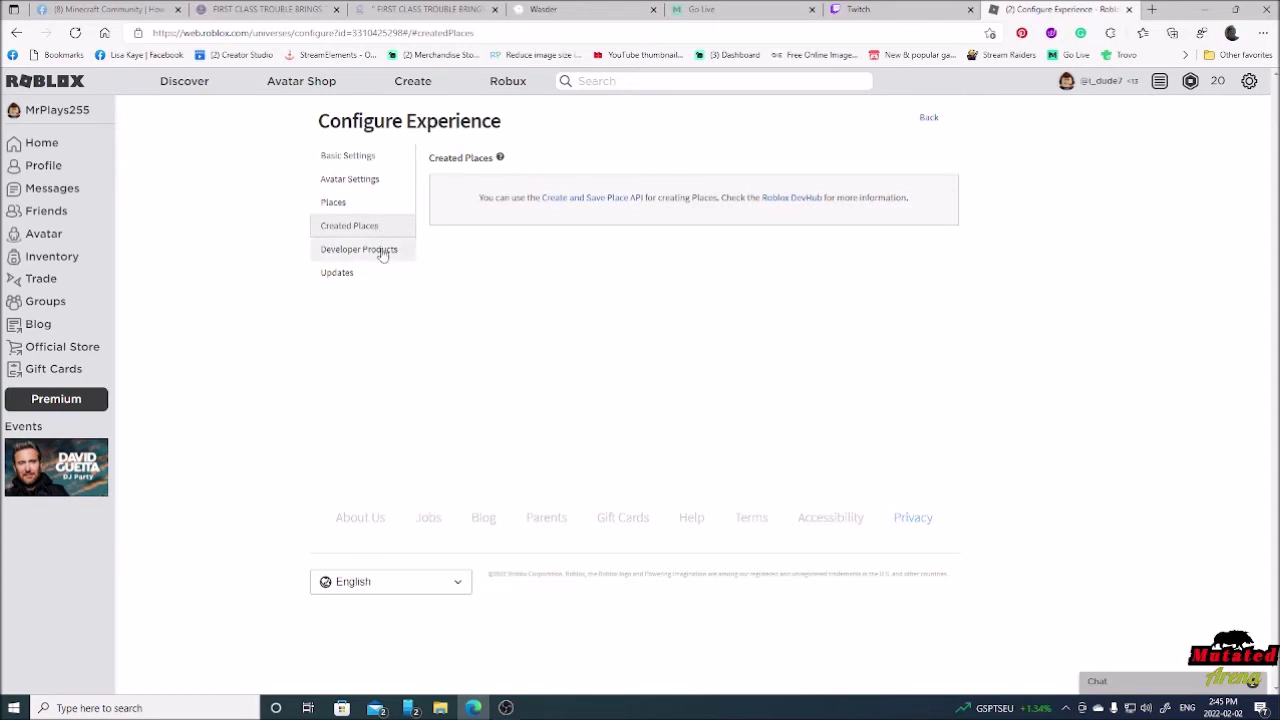
click(383, 250)
Send the experience update message "released" for Cabin Life.
click(383, 272)
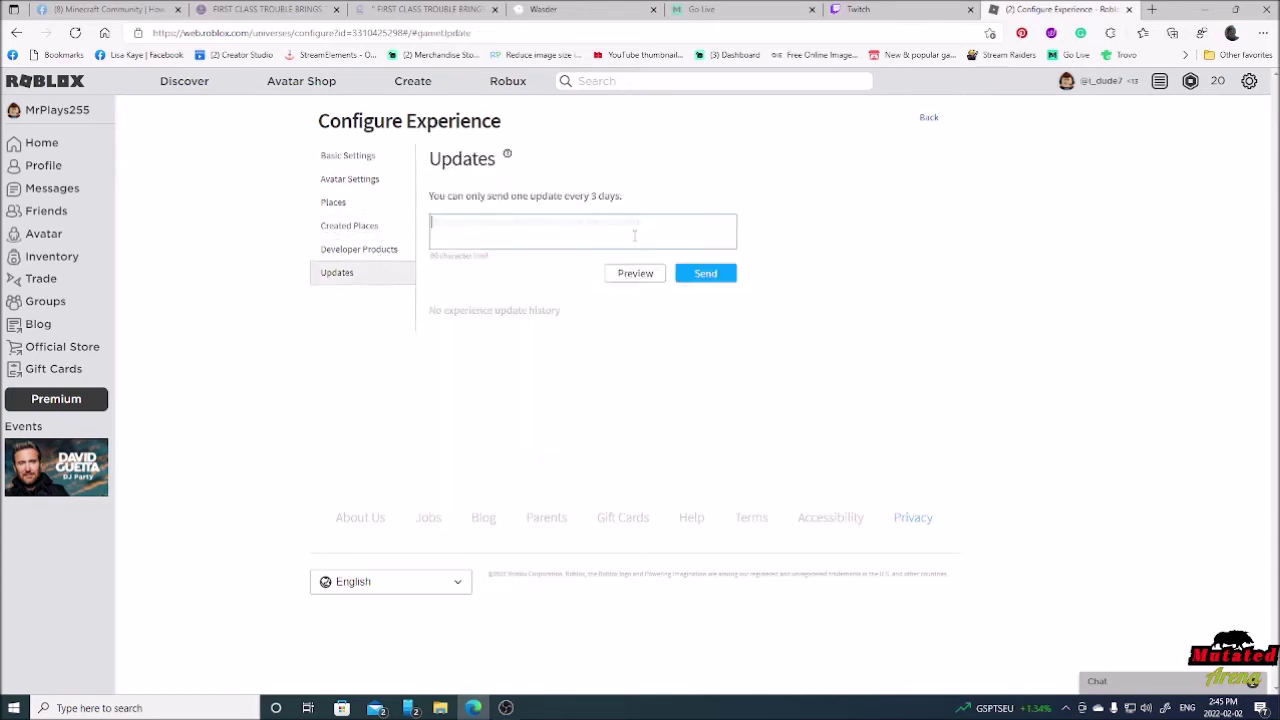
text(N)
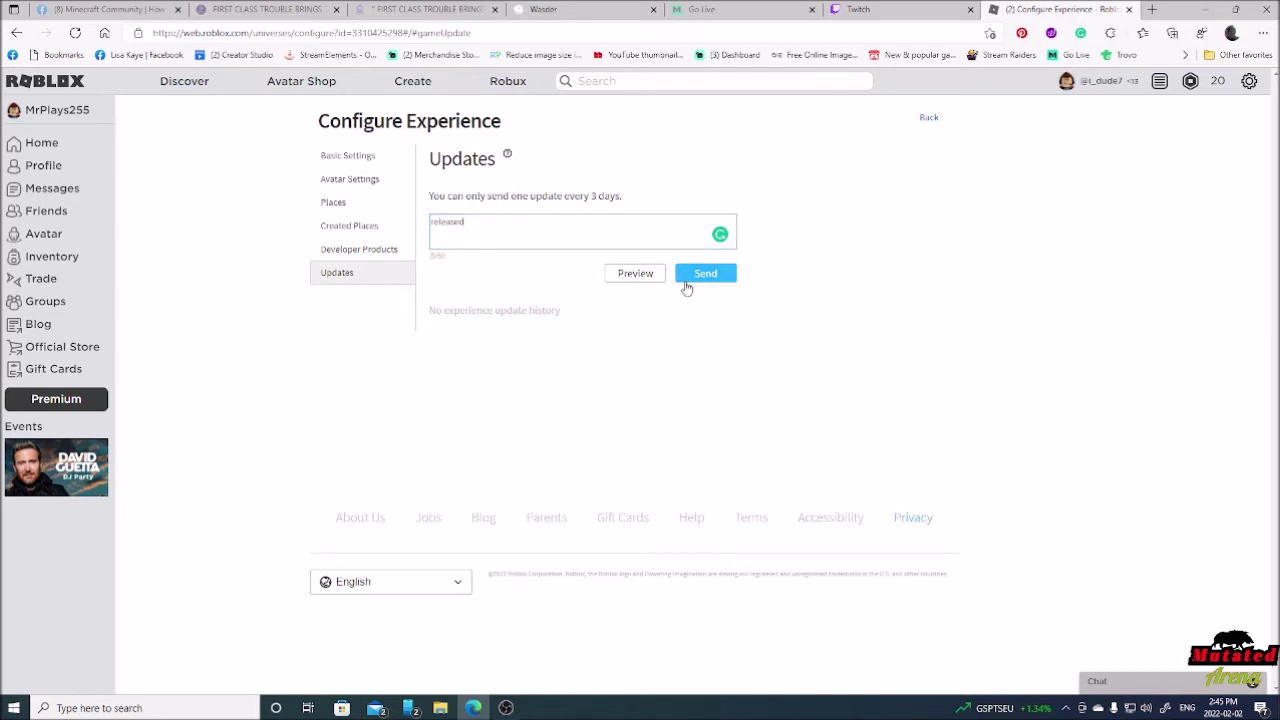
click(686, 288)
click(600, 420)
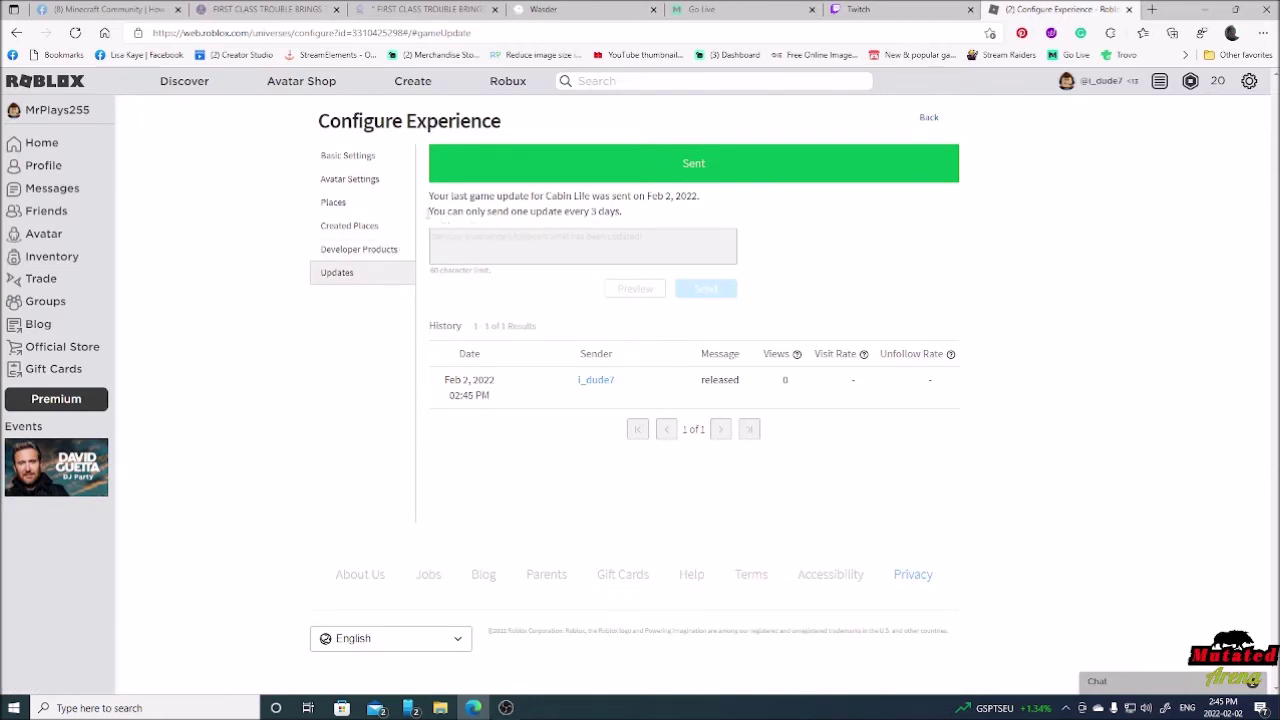
Save Cabin Life's basic settings with the Public privacy option.
click(345, 157)
click(459, 315)
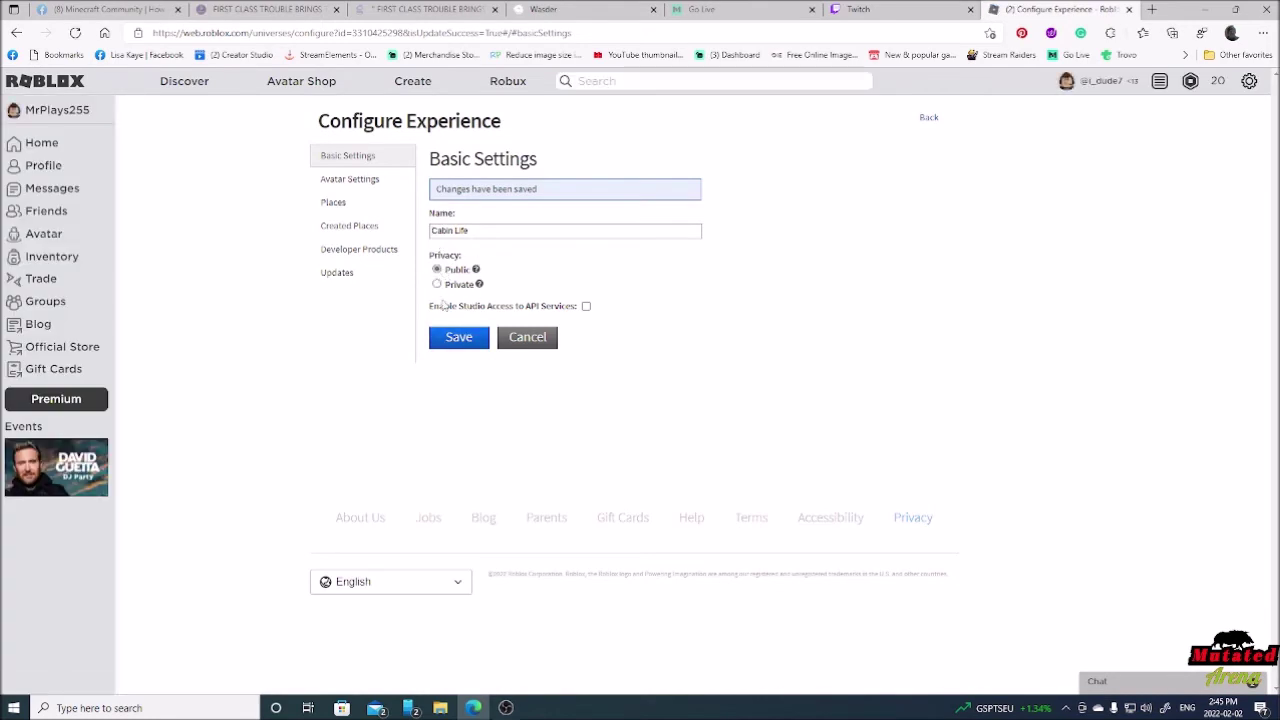
click(474, 338)
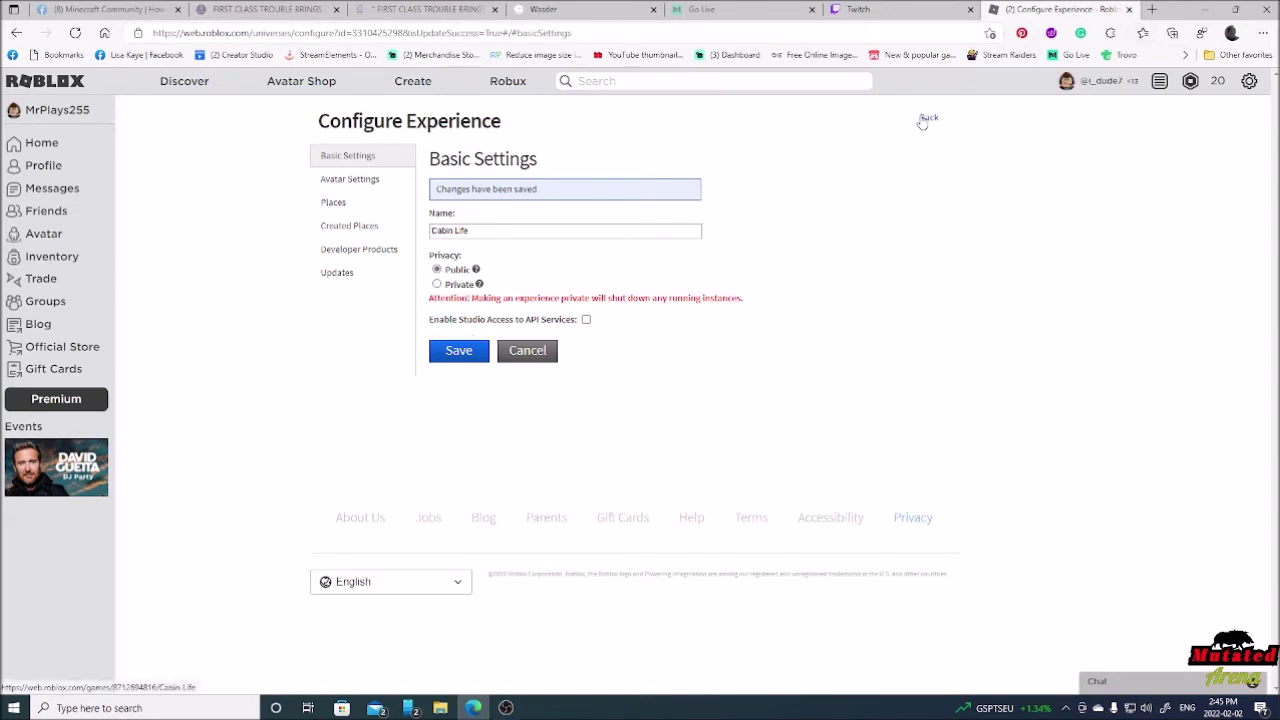
Return from the experience configuration to the Cabin Life game page and add the game to the favorites.
click(926, 118)
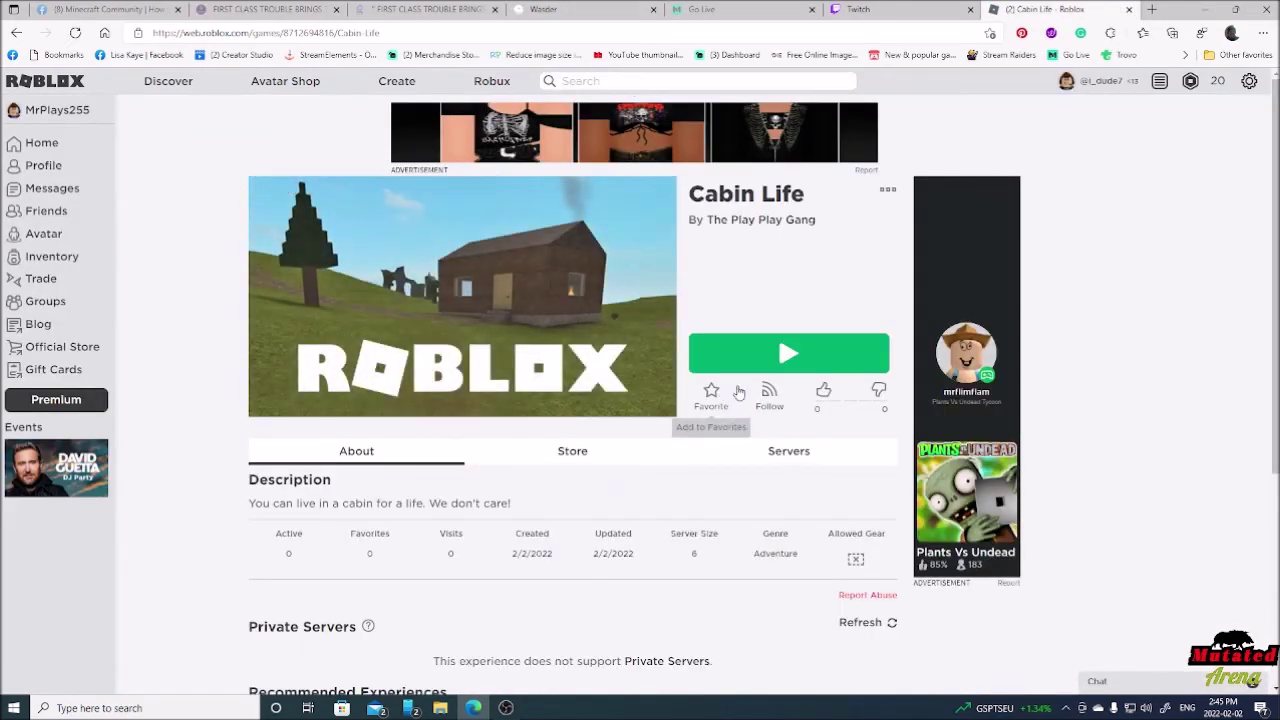
click(720, 395)
scroll(775, 517, down, 2)
scroll(847, 321, up, 2)
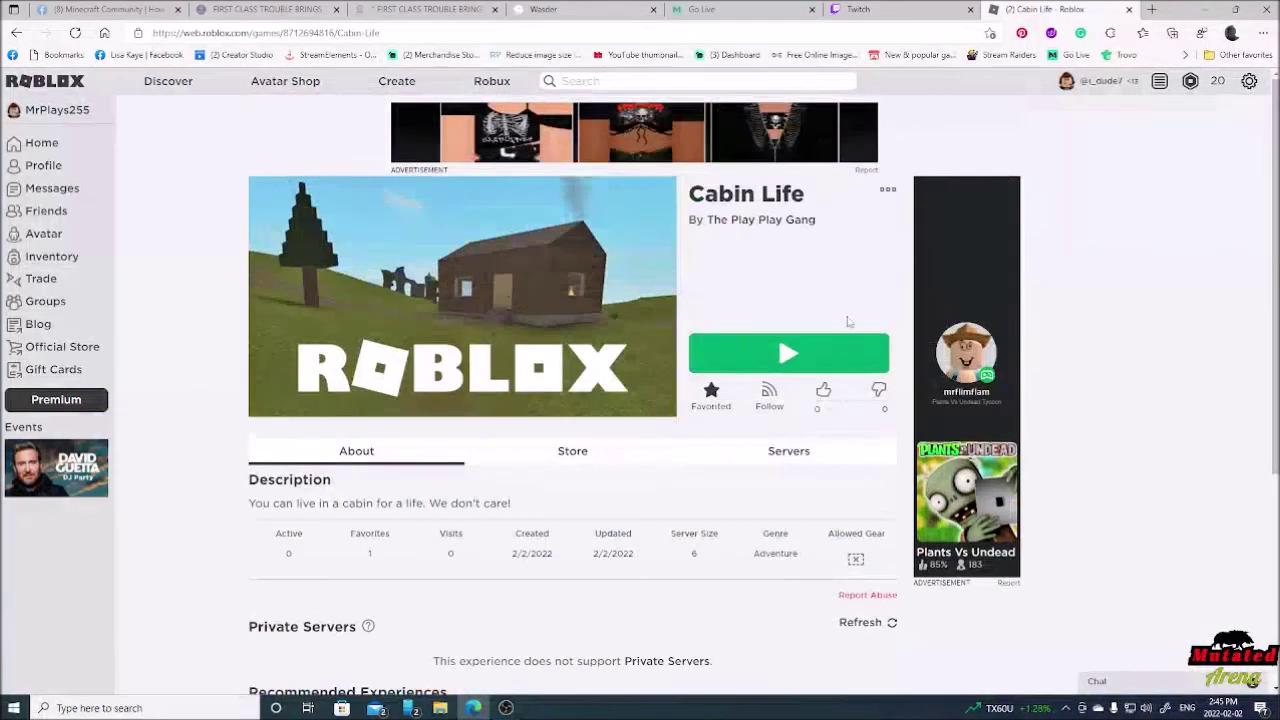
Open the place configuration for Cabin Life and set its icon to an auto generated image.
click(886, 192)
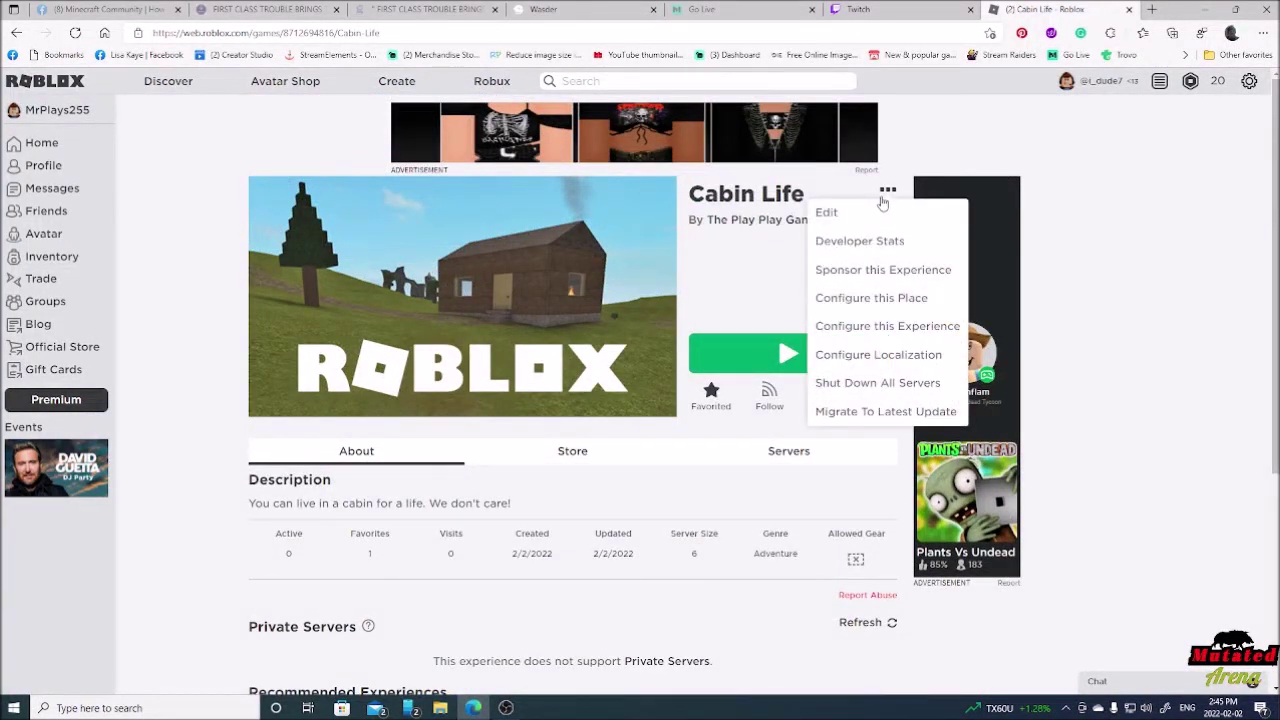
click(922, 298)
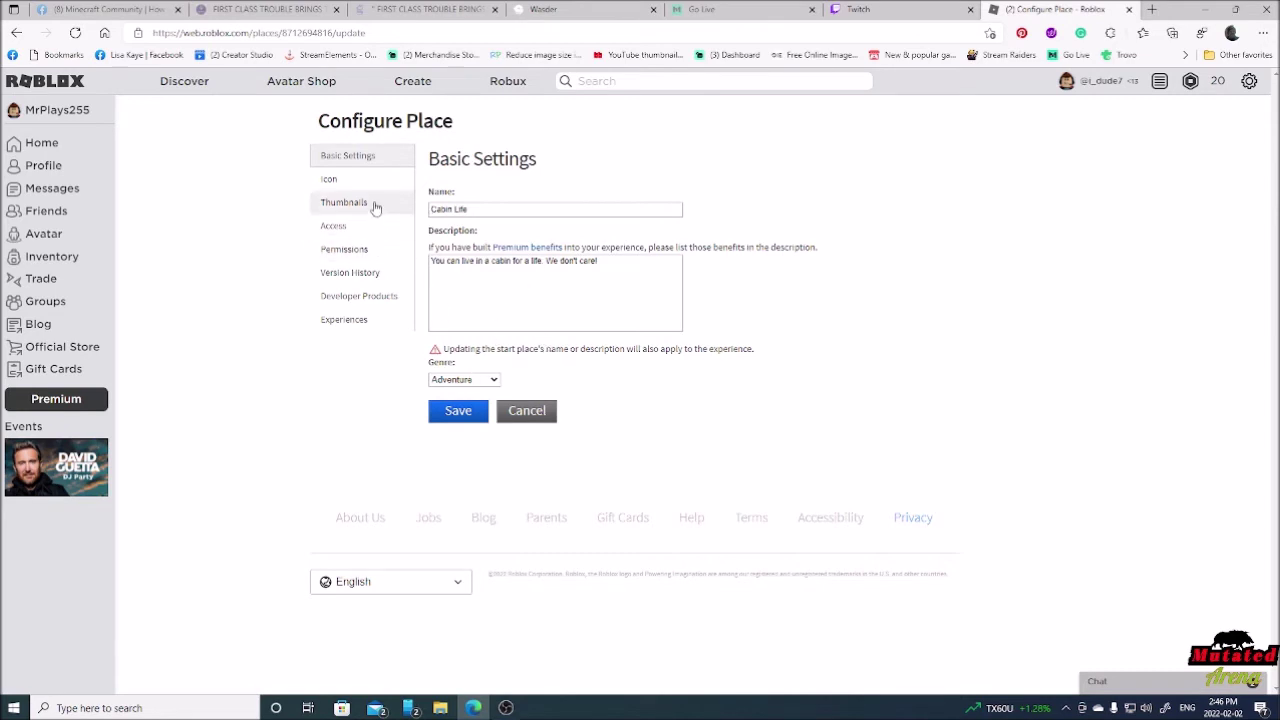
click(335, 179)
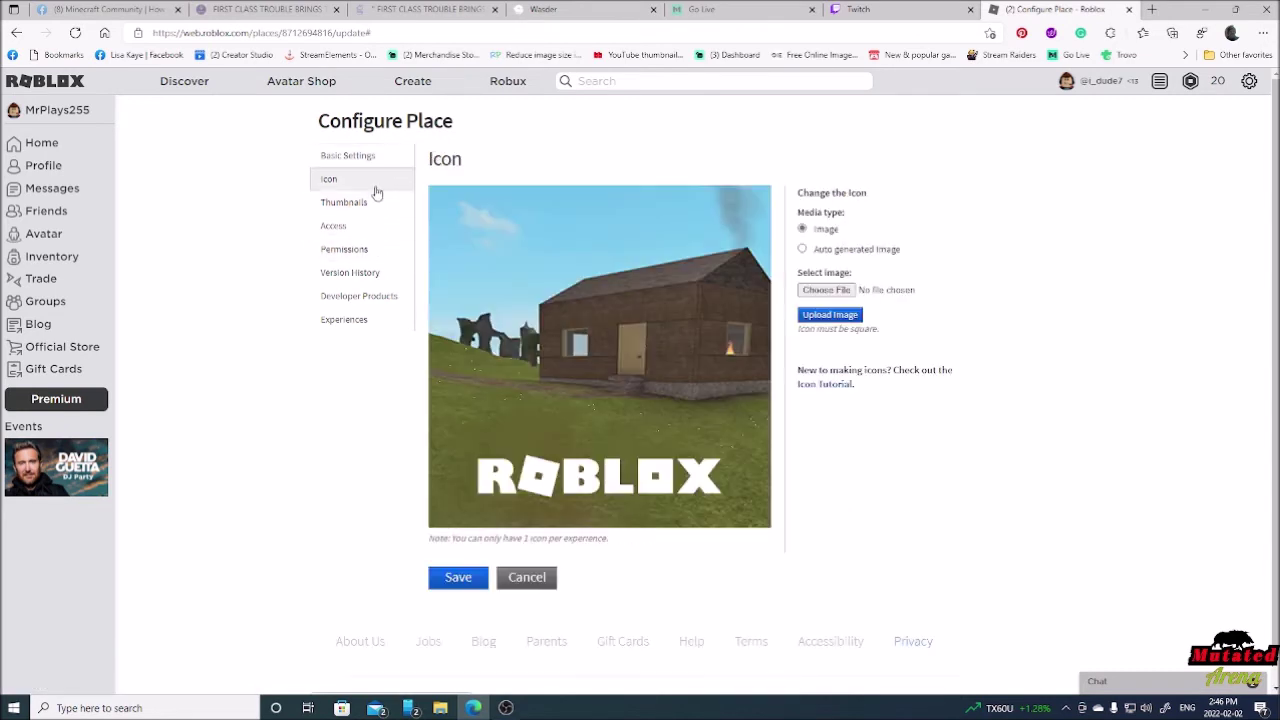
click(820, 250)
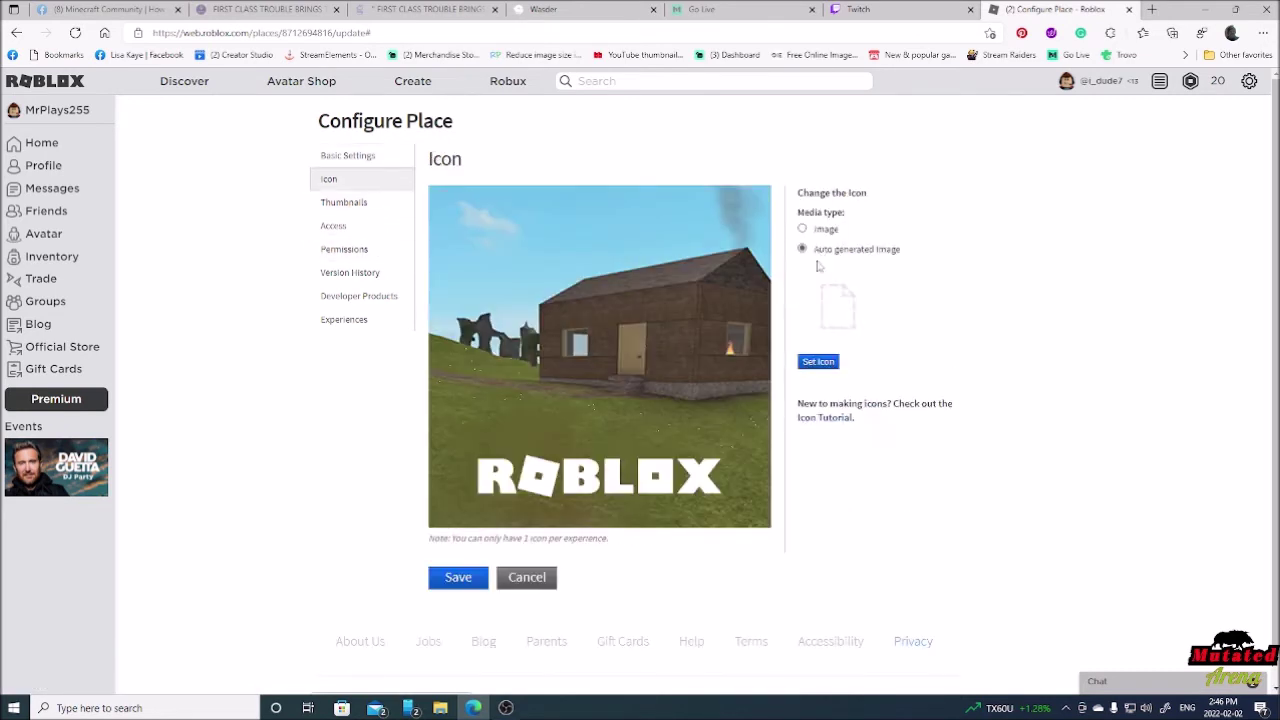
click(808, 371)
click(597, 440)
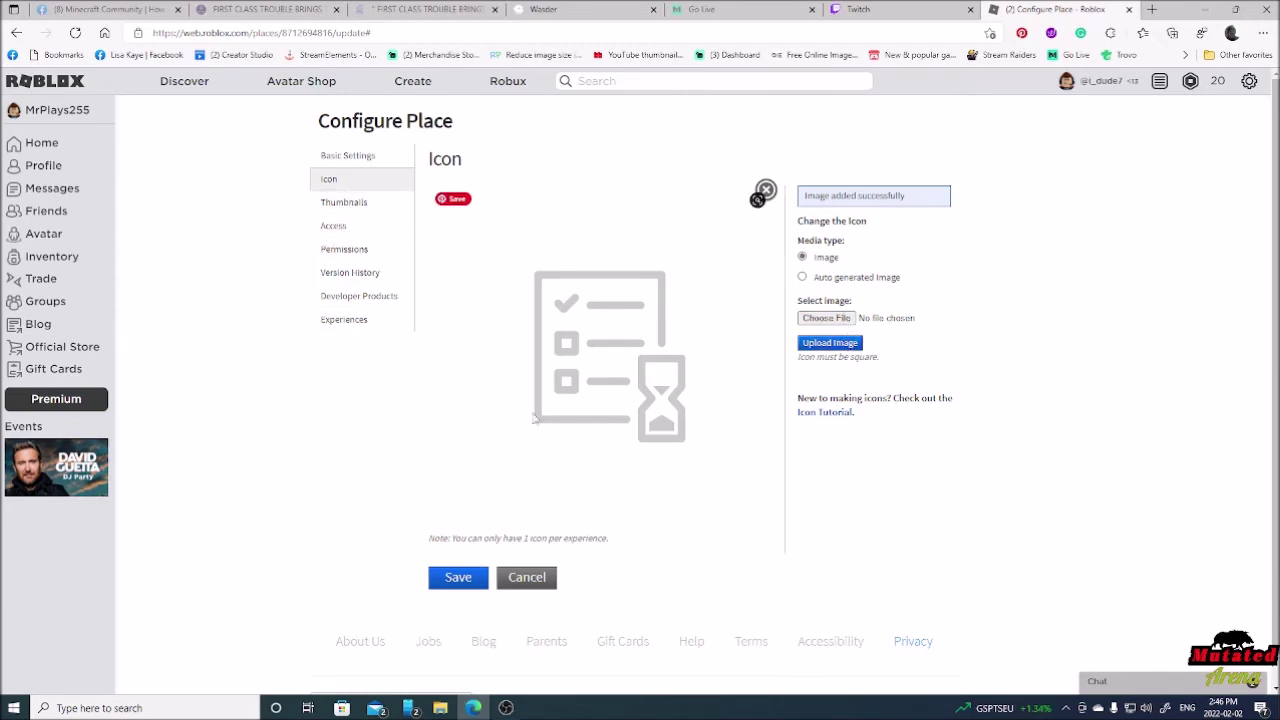
Submit an auto generated image as a new thumbnail for Cabin Life.
click(343, 203)
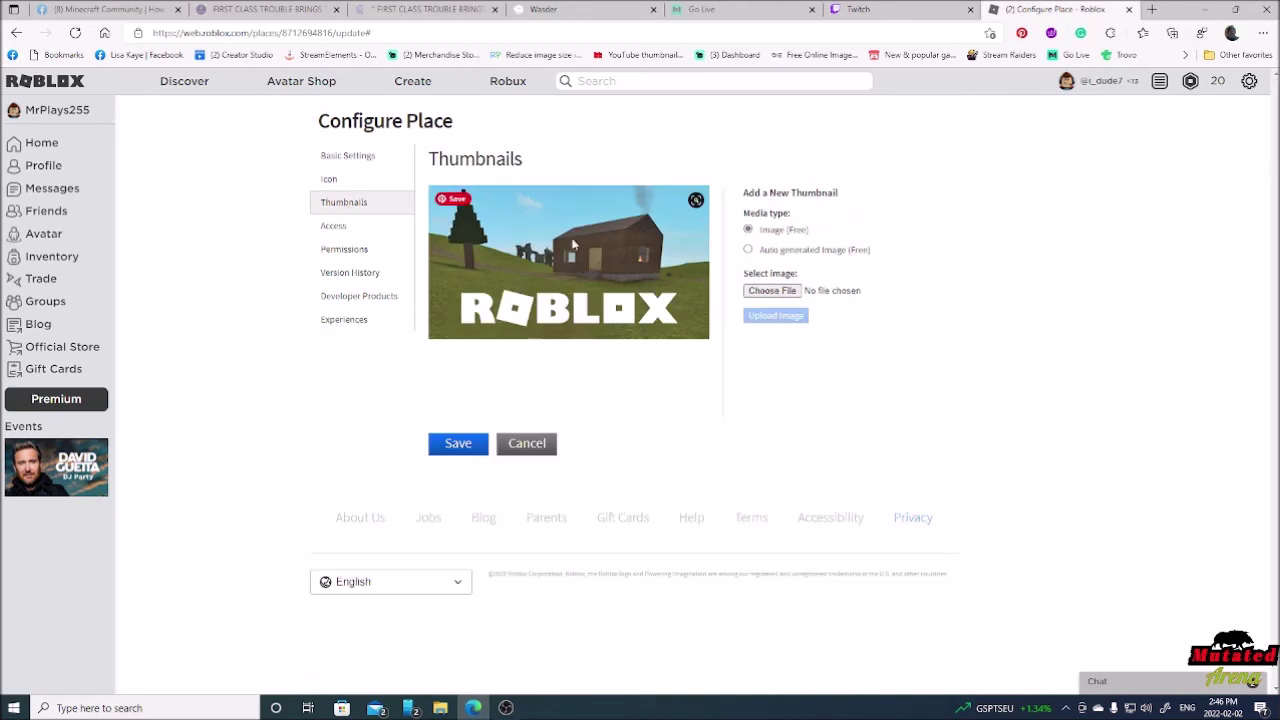
click(816, 250)
click(777, 328)
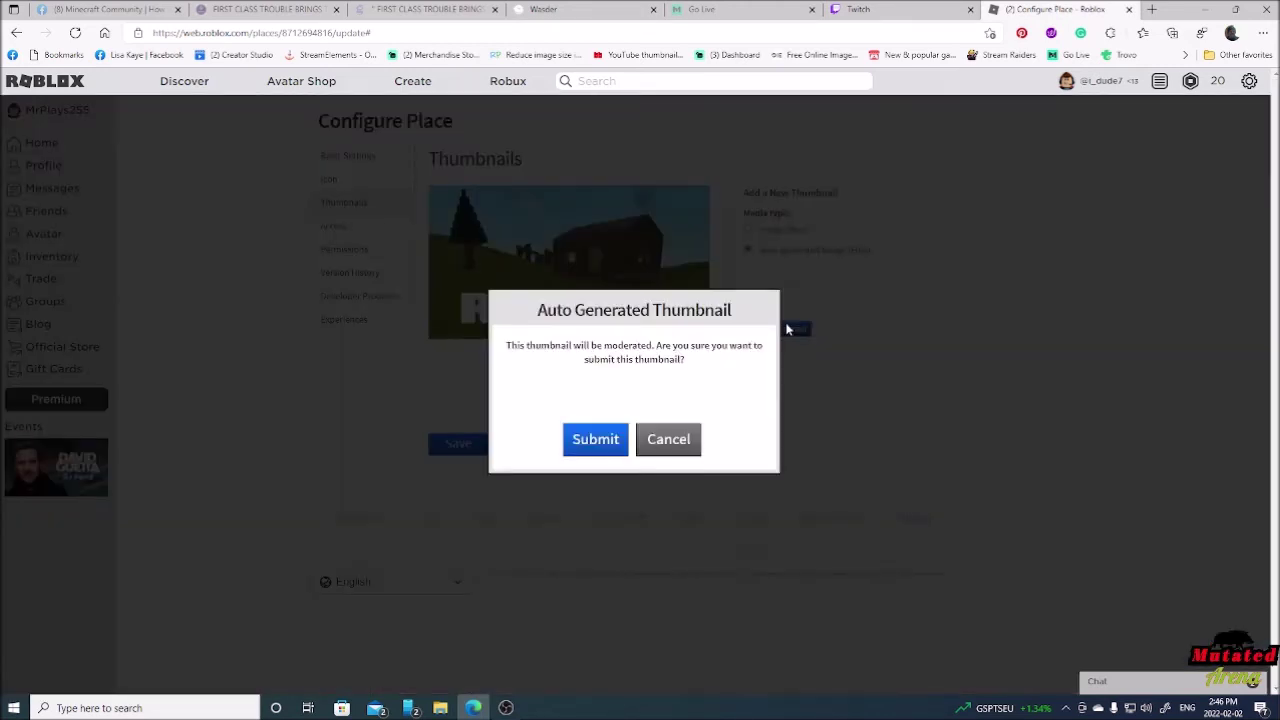
click(593, 447)
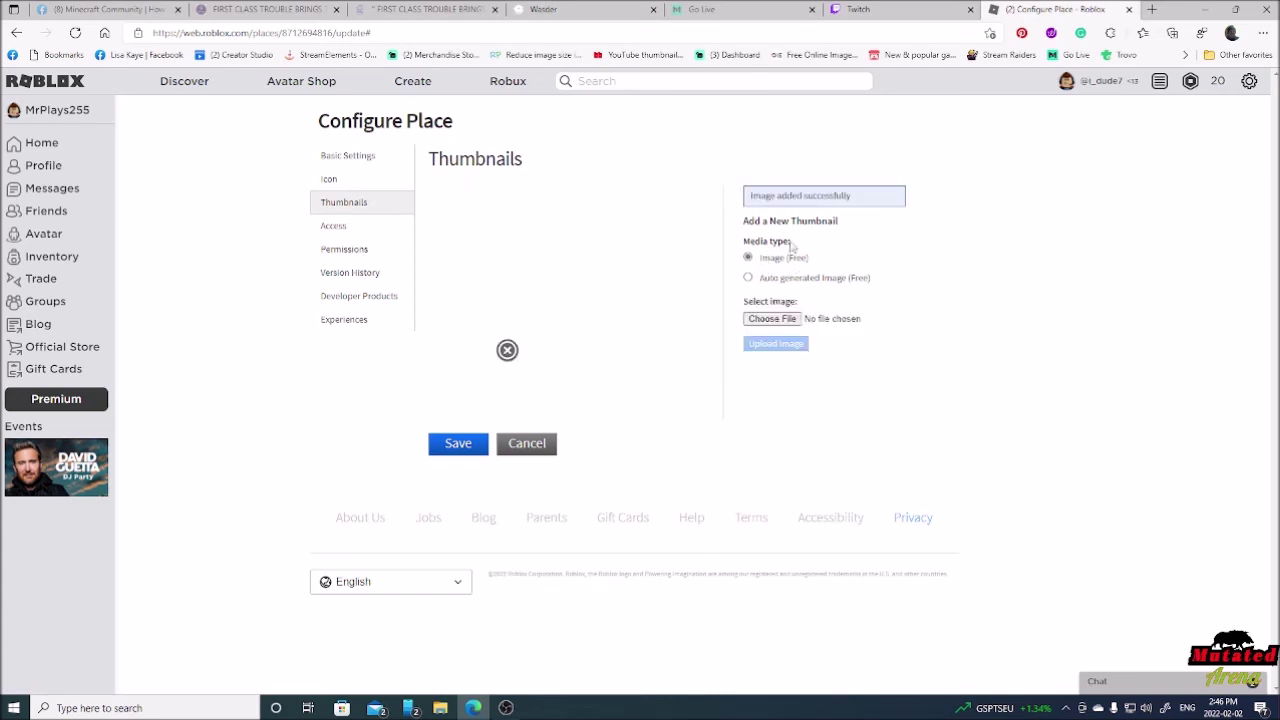
Upload the image Iron block.jpg from the Downloads folder as another thumbnail.
click(760, 321)
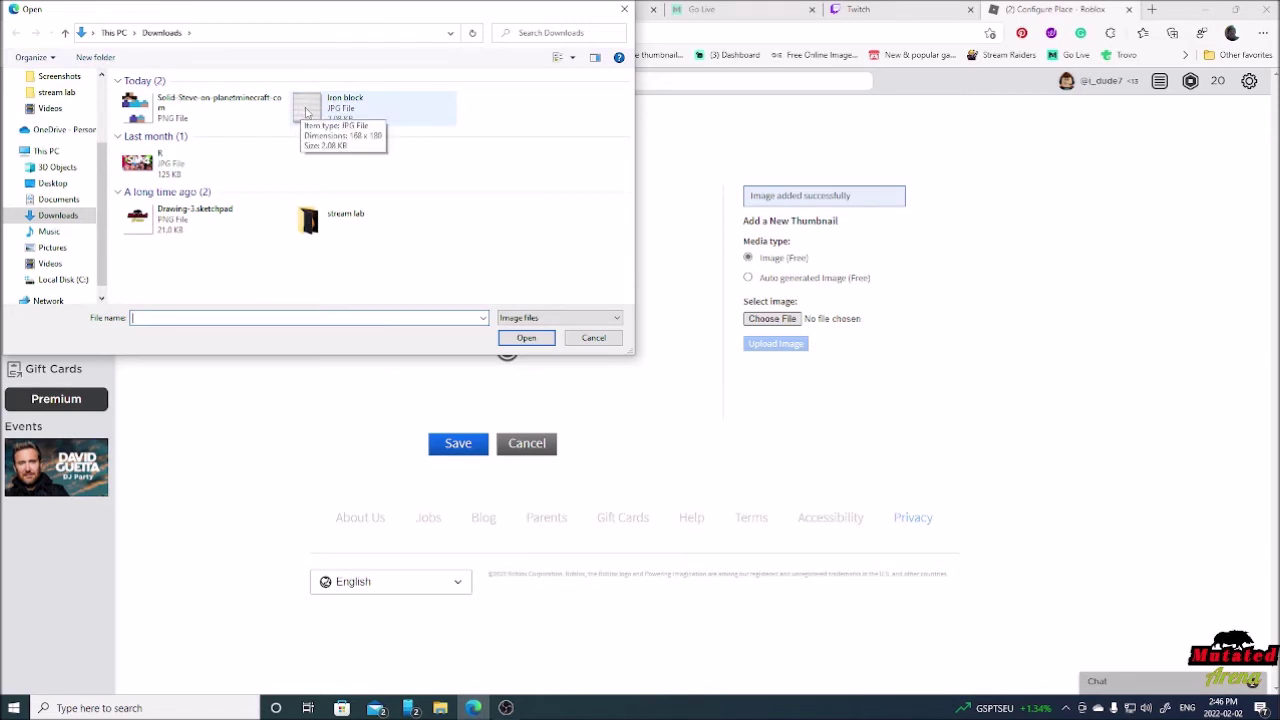
click(306, 111)
click(526, 338)
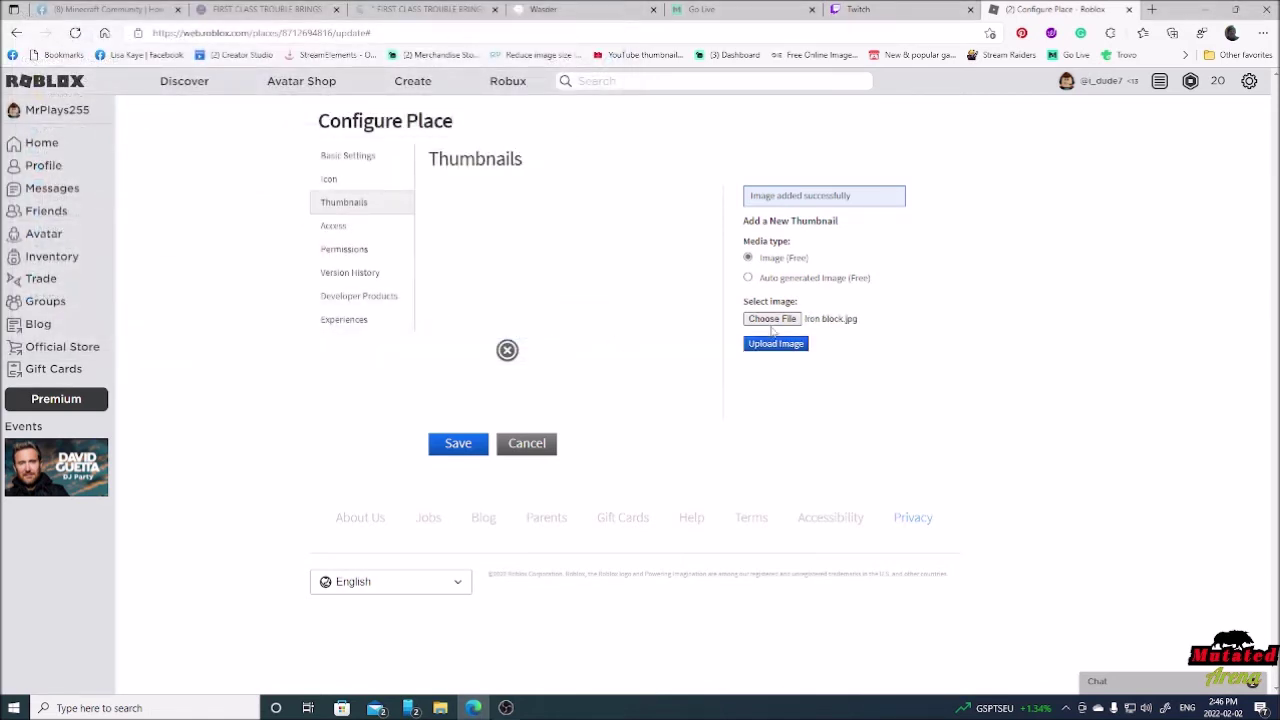
click(770, 342)
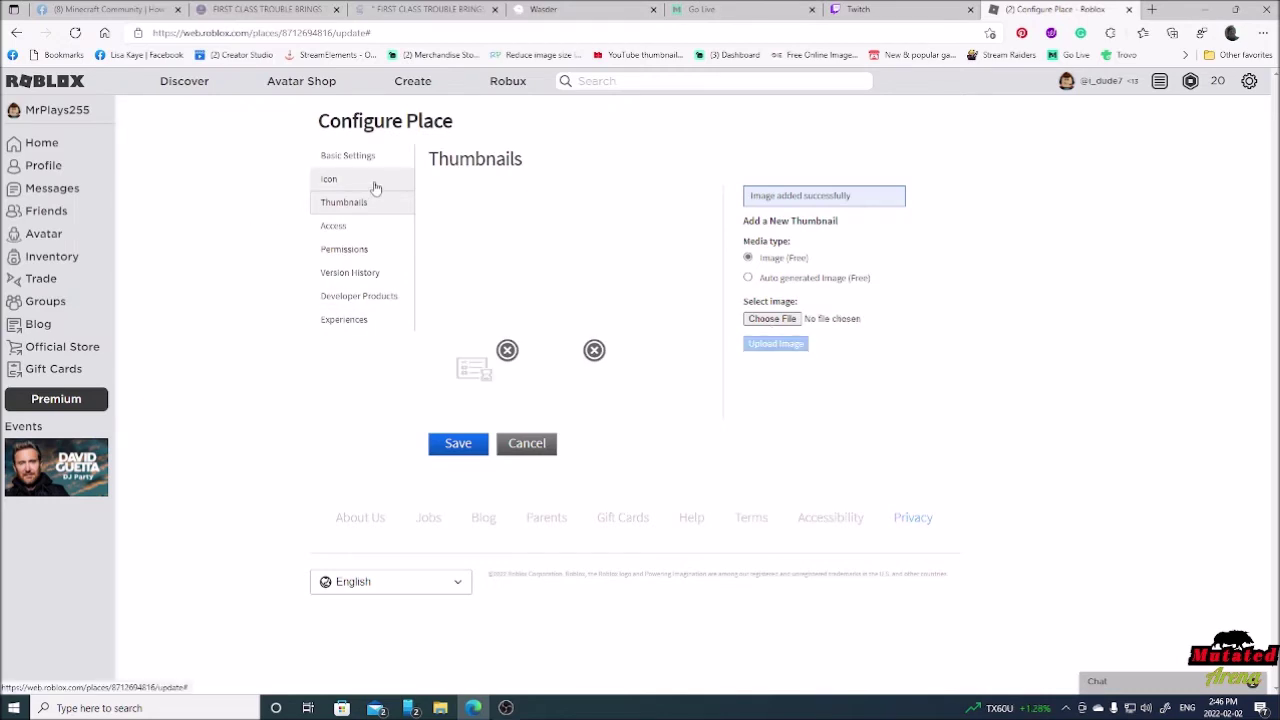
Set the maximum visitor count in the place's access settings to 15.
click(378, 228)
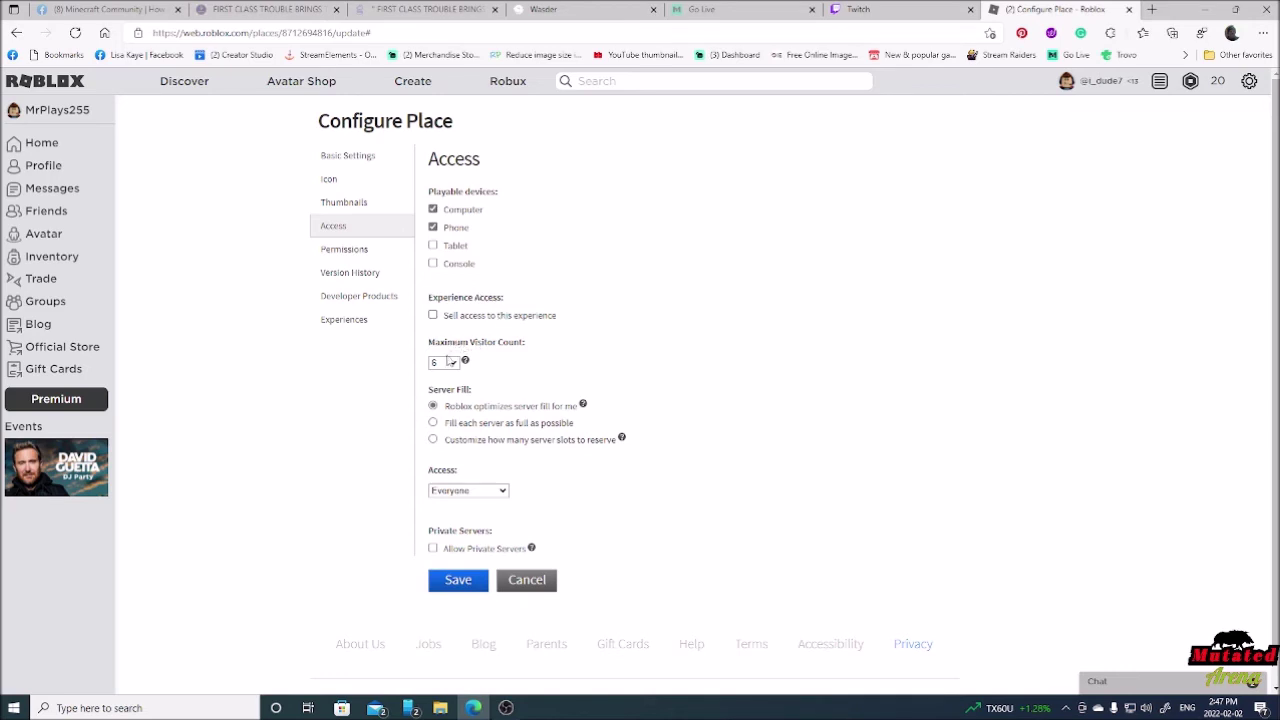
click(449, 362)
scroll(437, 418, down, 4)
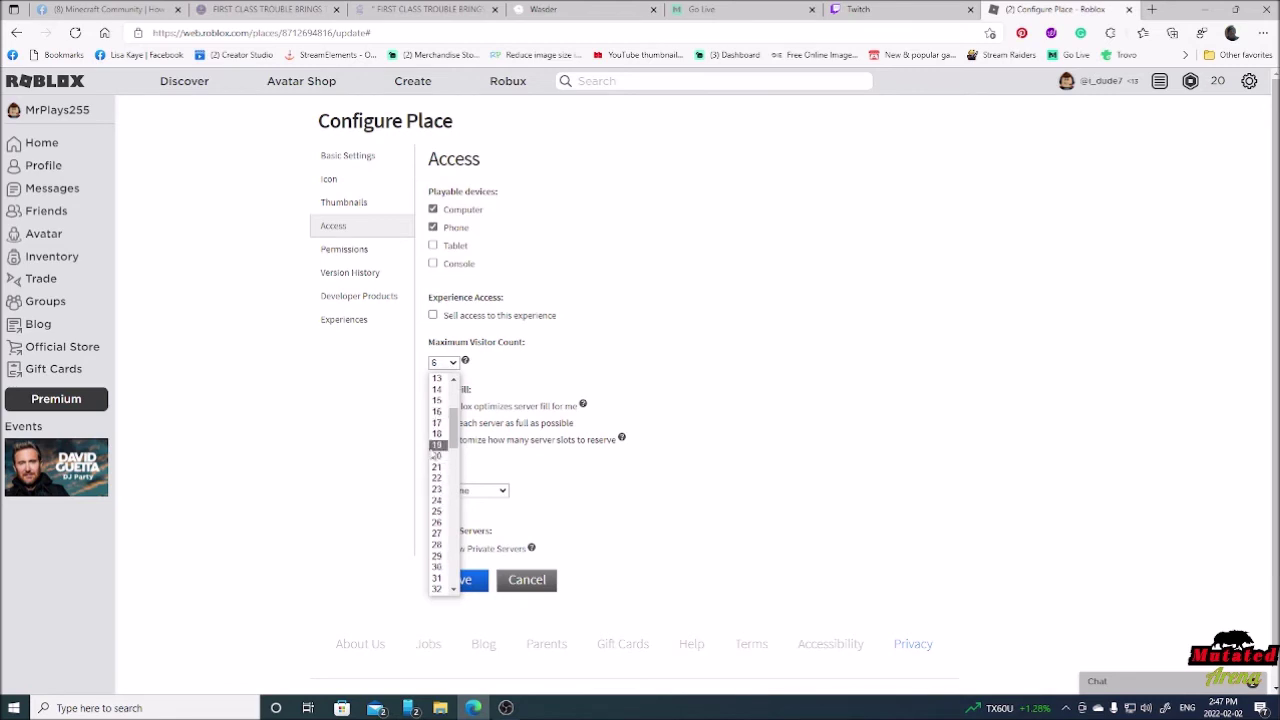
click(437, 400)
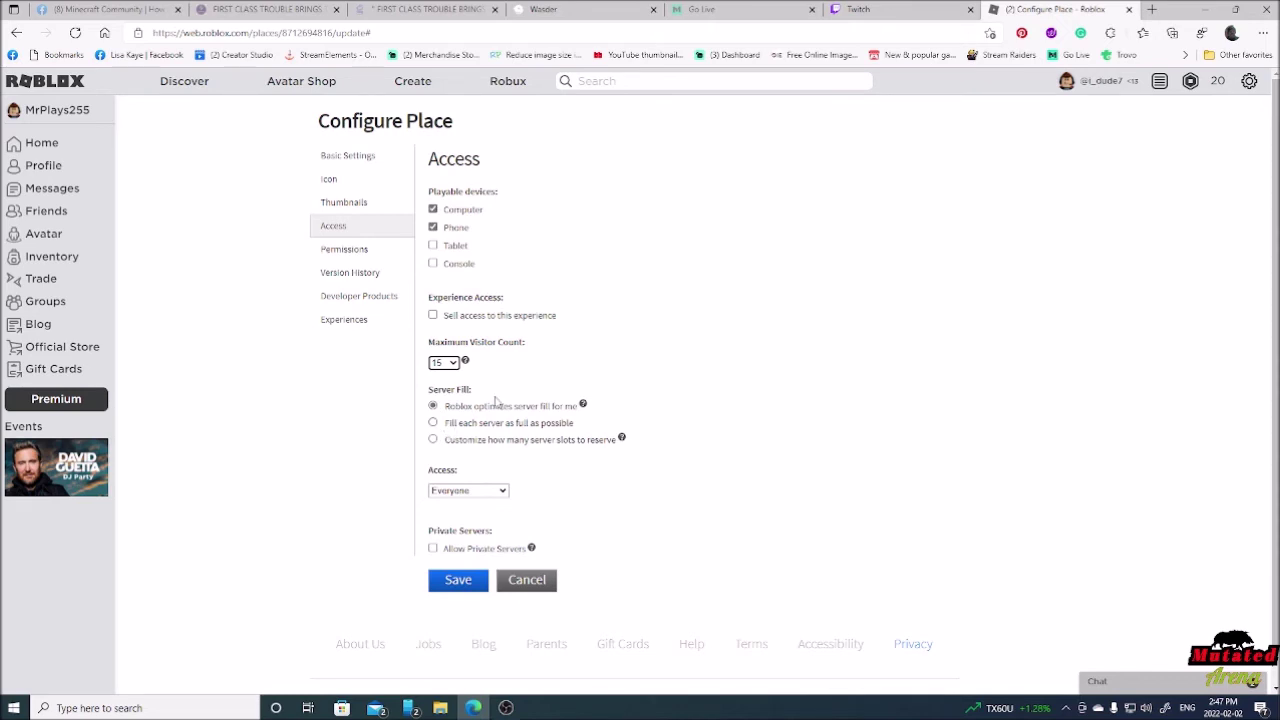
Try the full-server and custom reserved slots options for server fill, and return to "Roblox optimizes server fill for me".
mouse_move(583, 405)
click(508, 424)
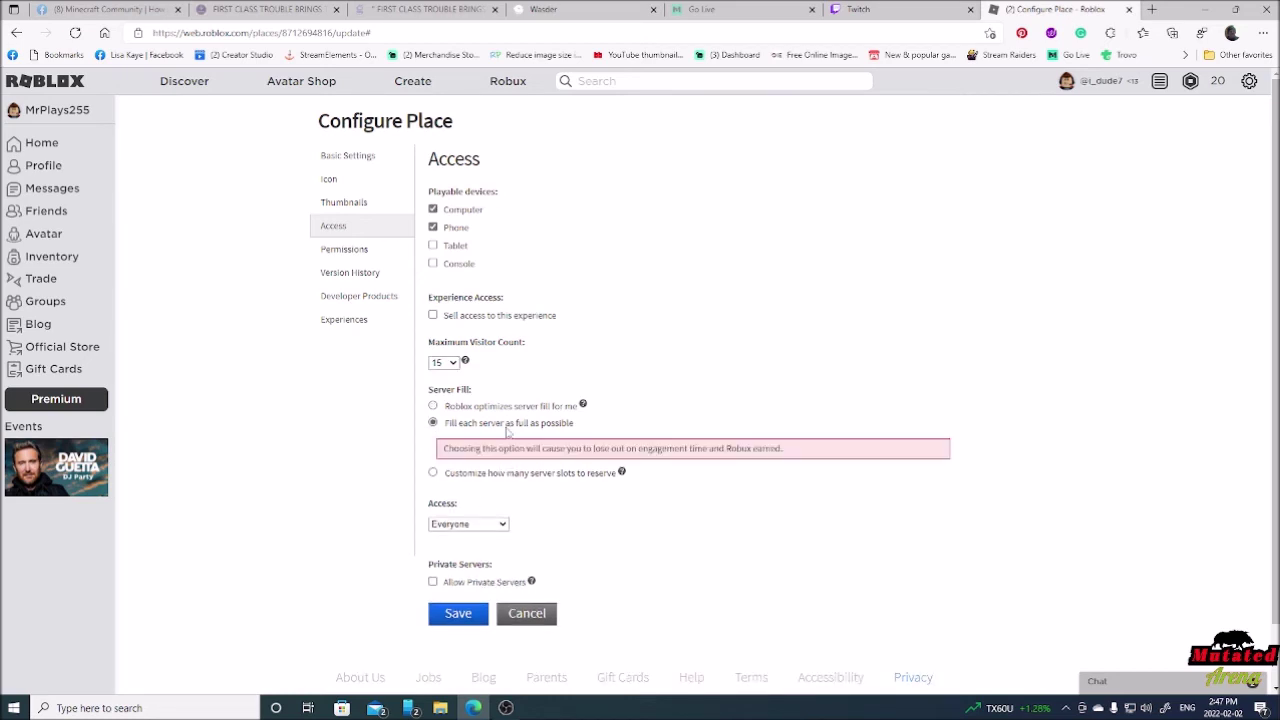
click(606, 476)
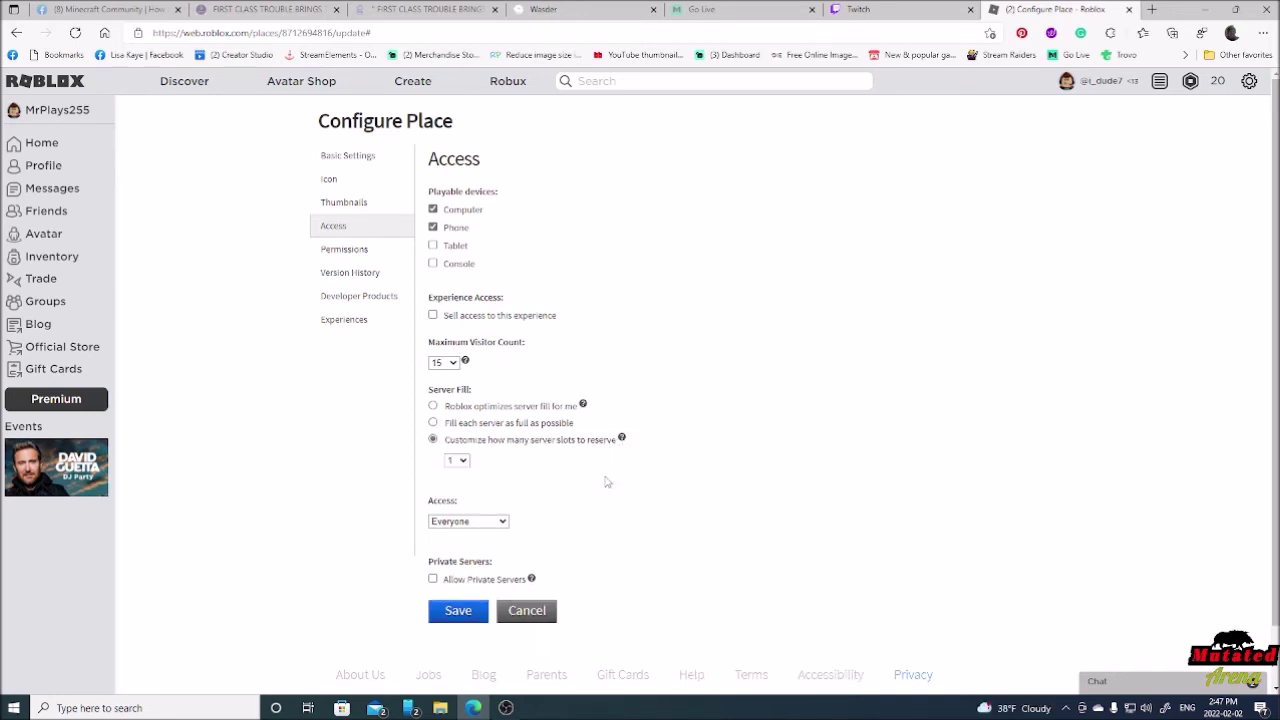
mouse_move(620, 440)
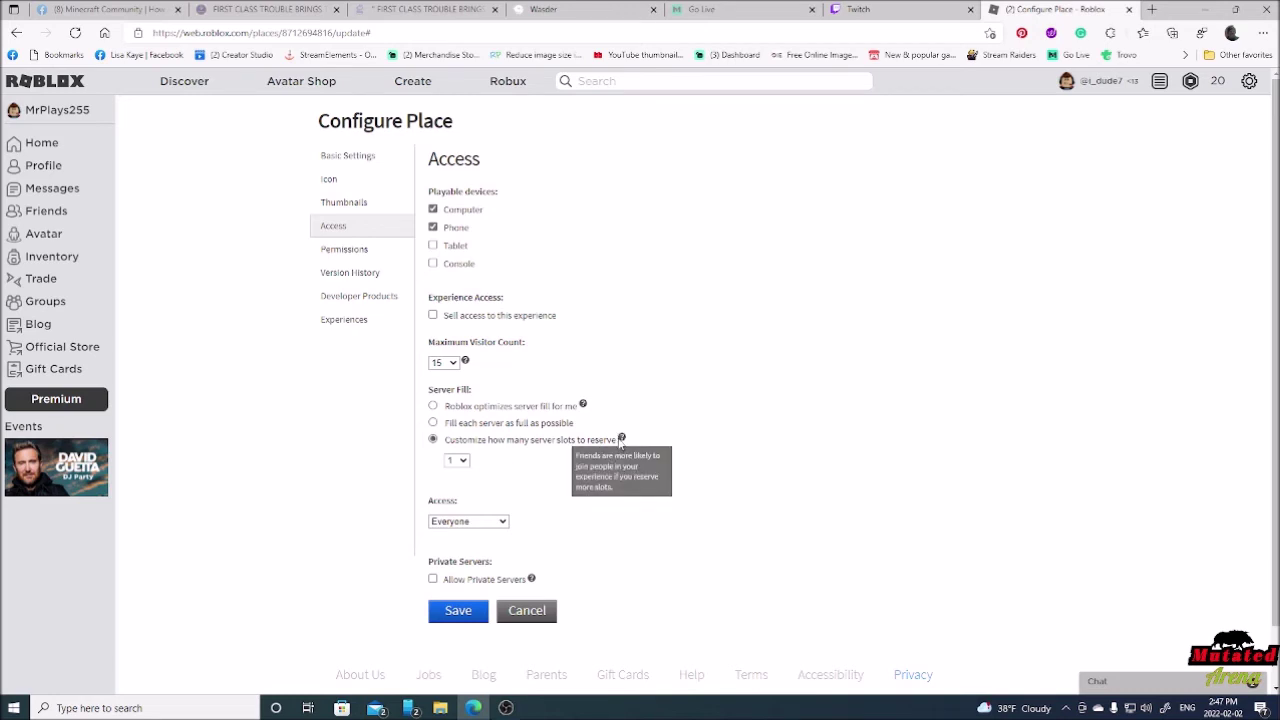
click(510, 406)
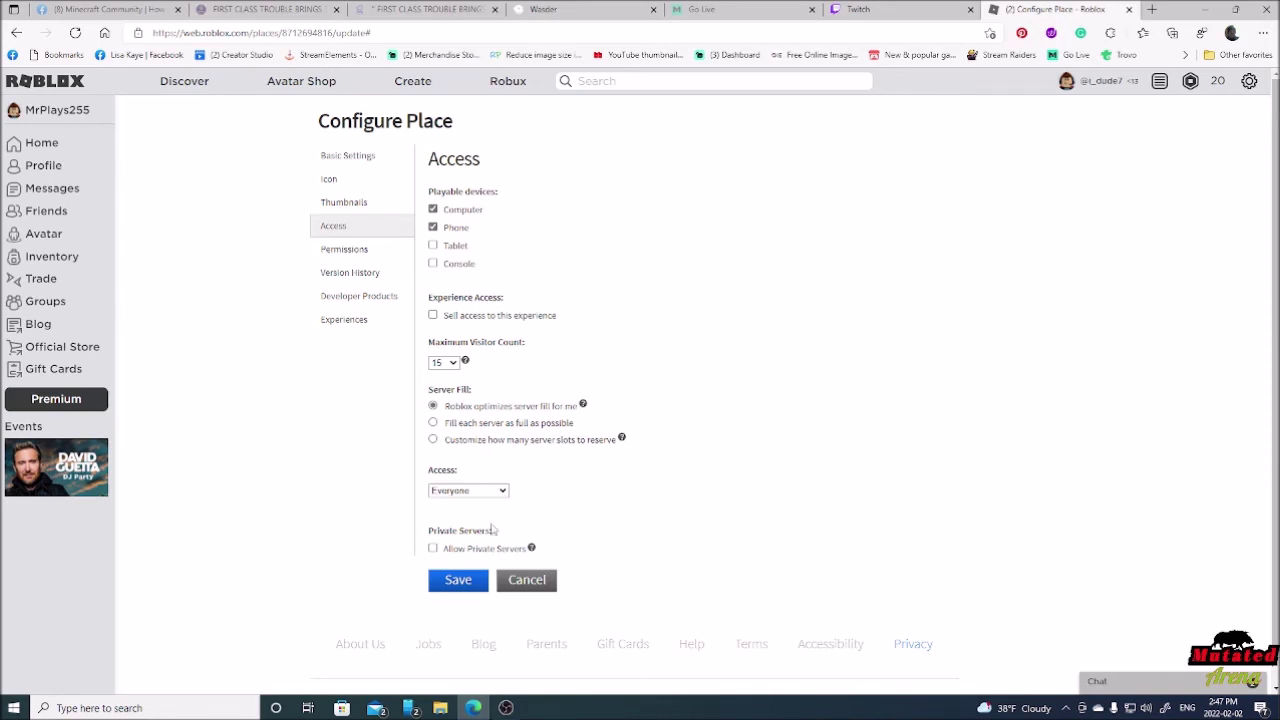
Try restricting the place's access to Group Members and set it back to Everyone.
click(486, 492)
click(483, 491)
click(481, 490)
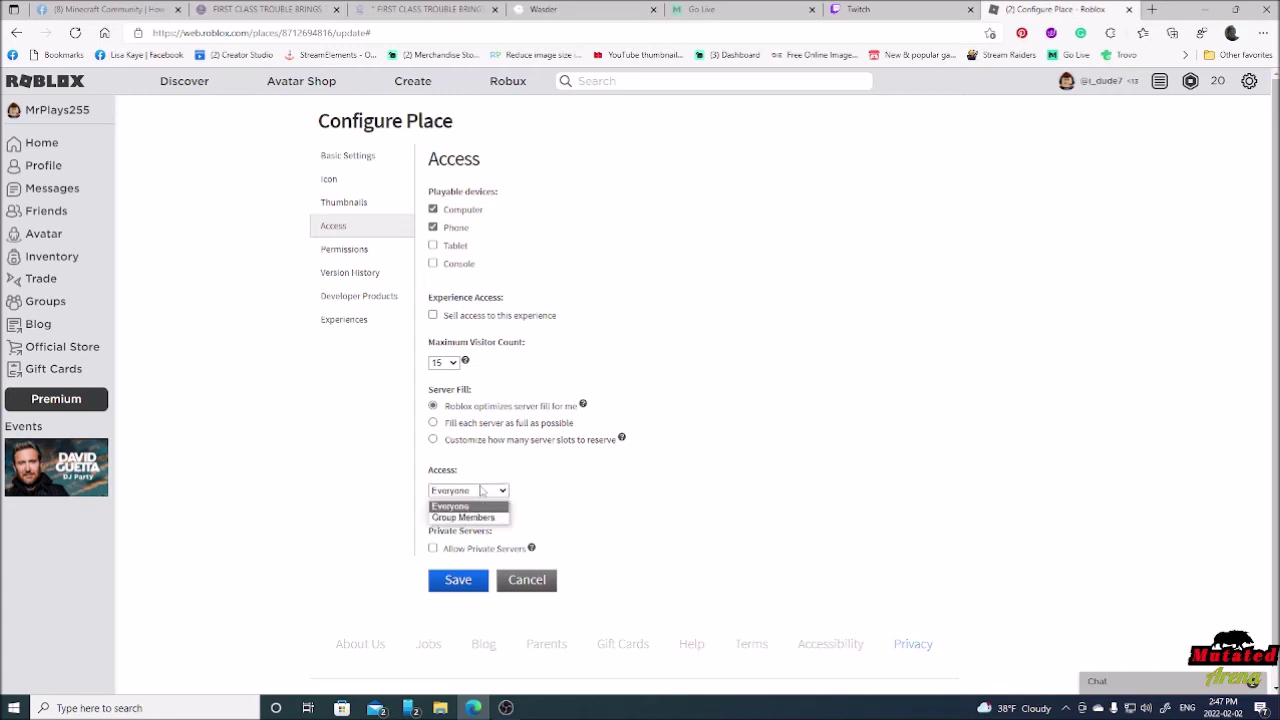
click(485, 519)
click(485, 494)
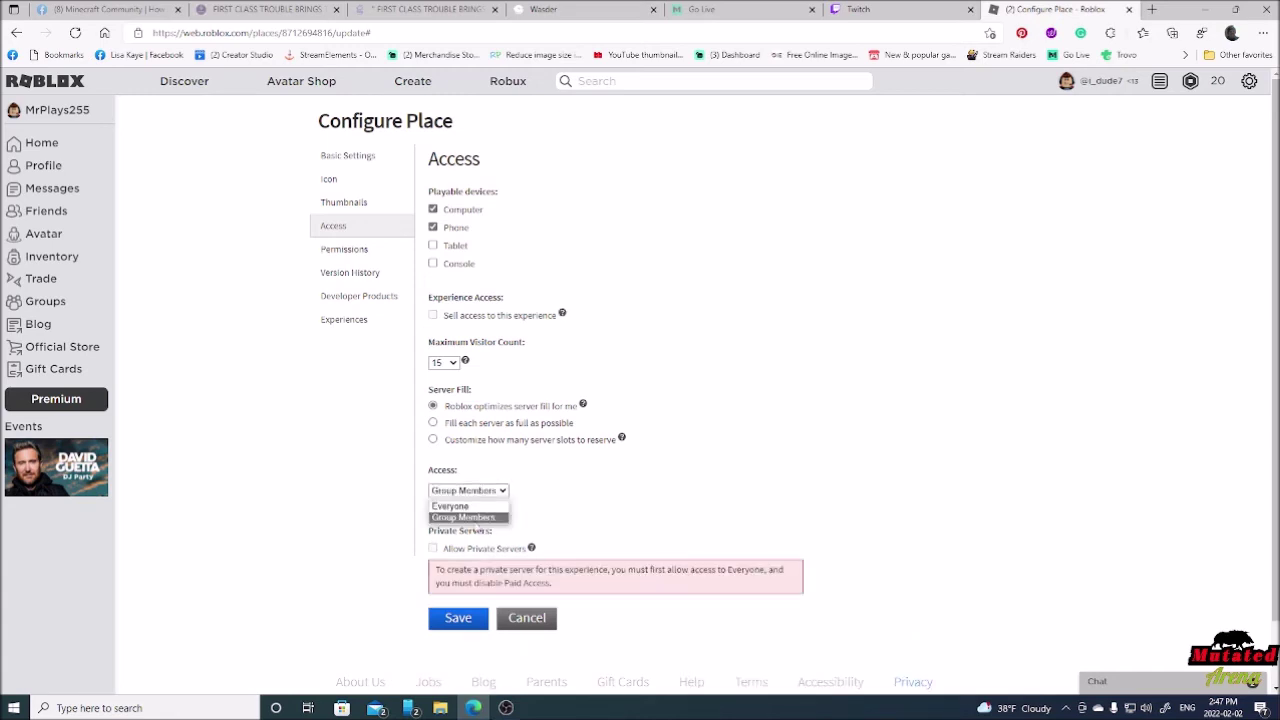
click(478, 508)
click(467, 491)
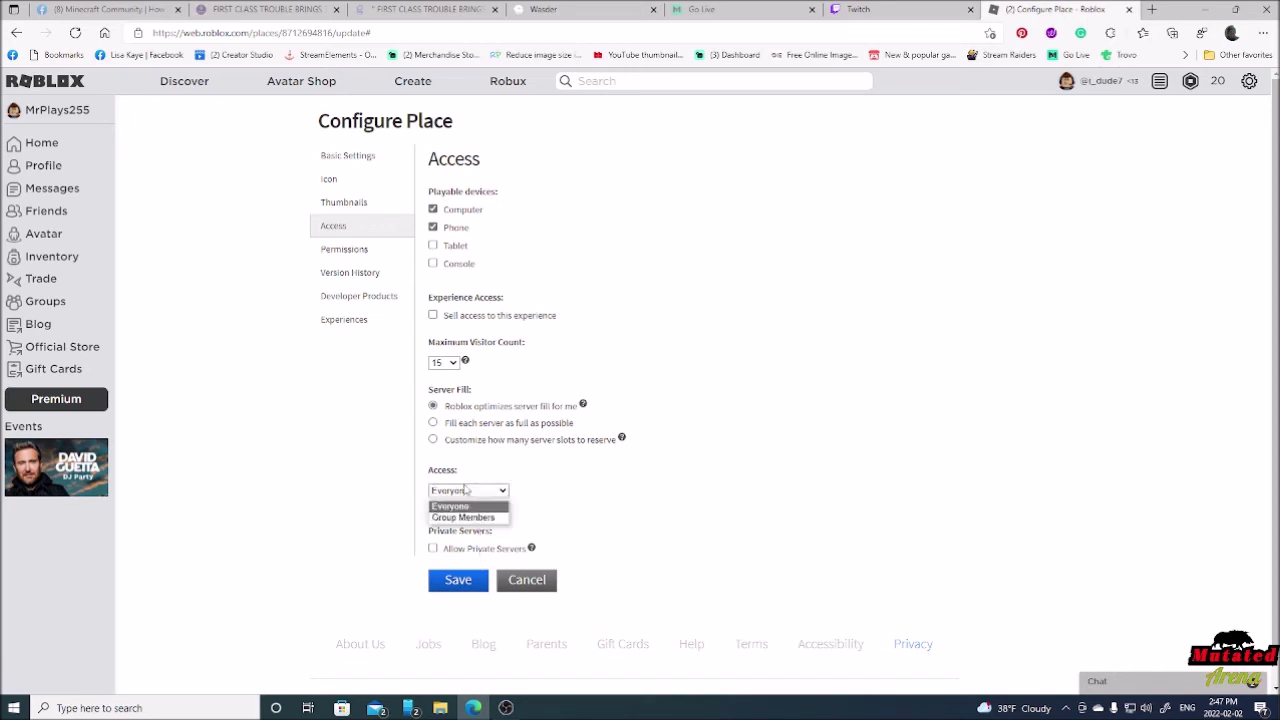
click(474, 518)
click(475, 493)
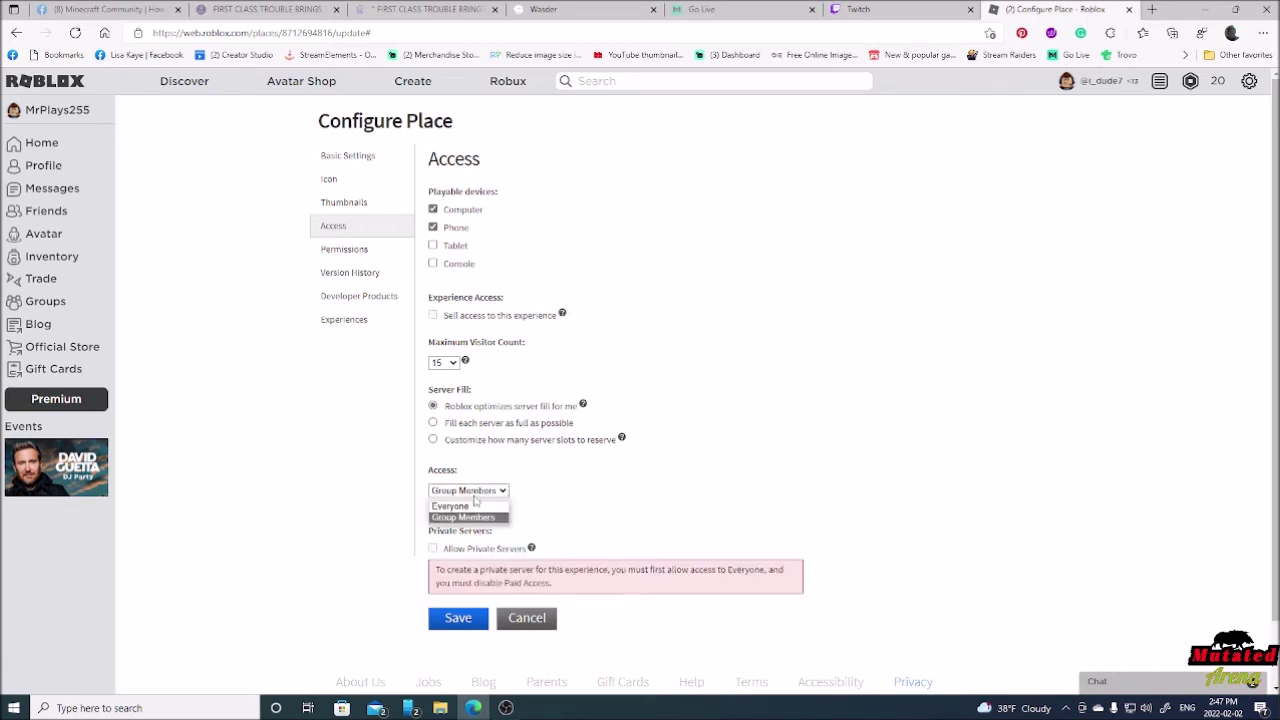
click(475, 506)
Allow paid private servers at a price of 10 Robux and save the place configuration.
click(505, 549)
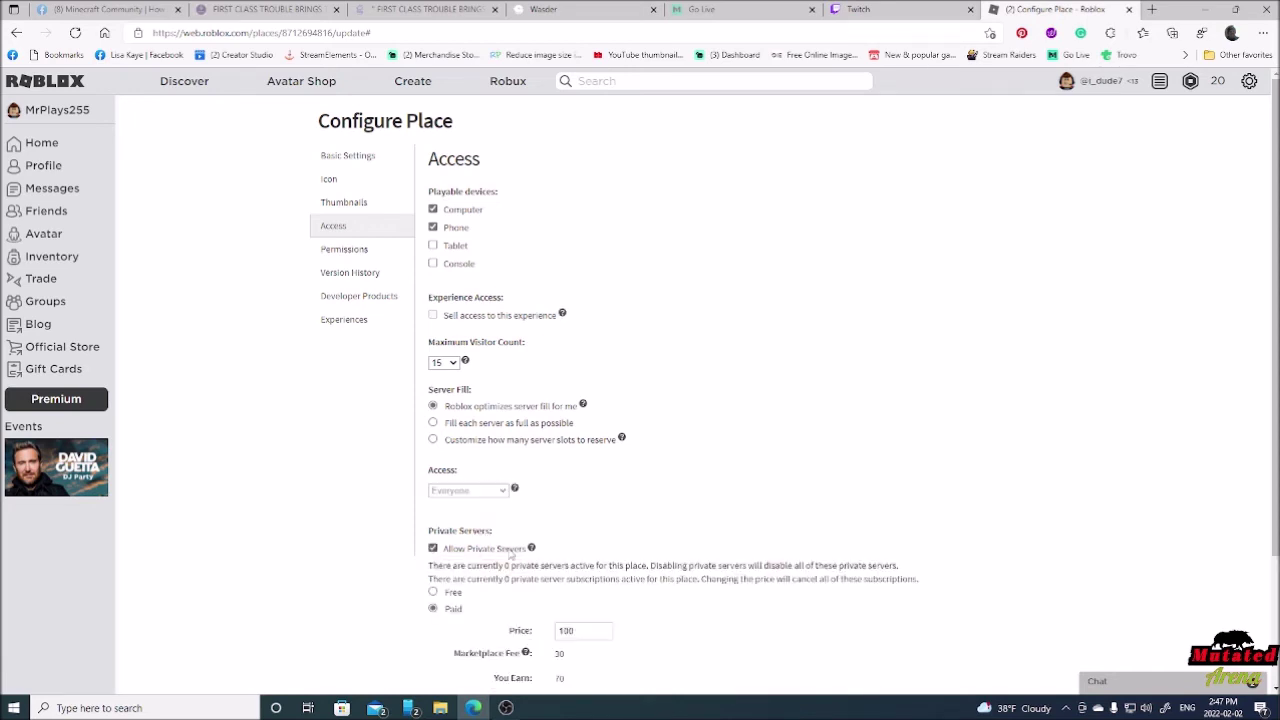
scroll(520, 540, down, 2)
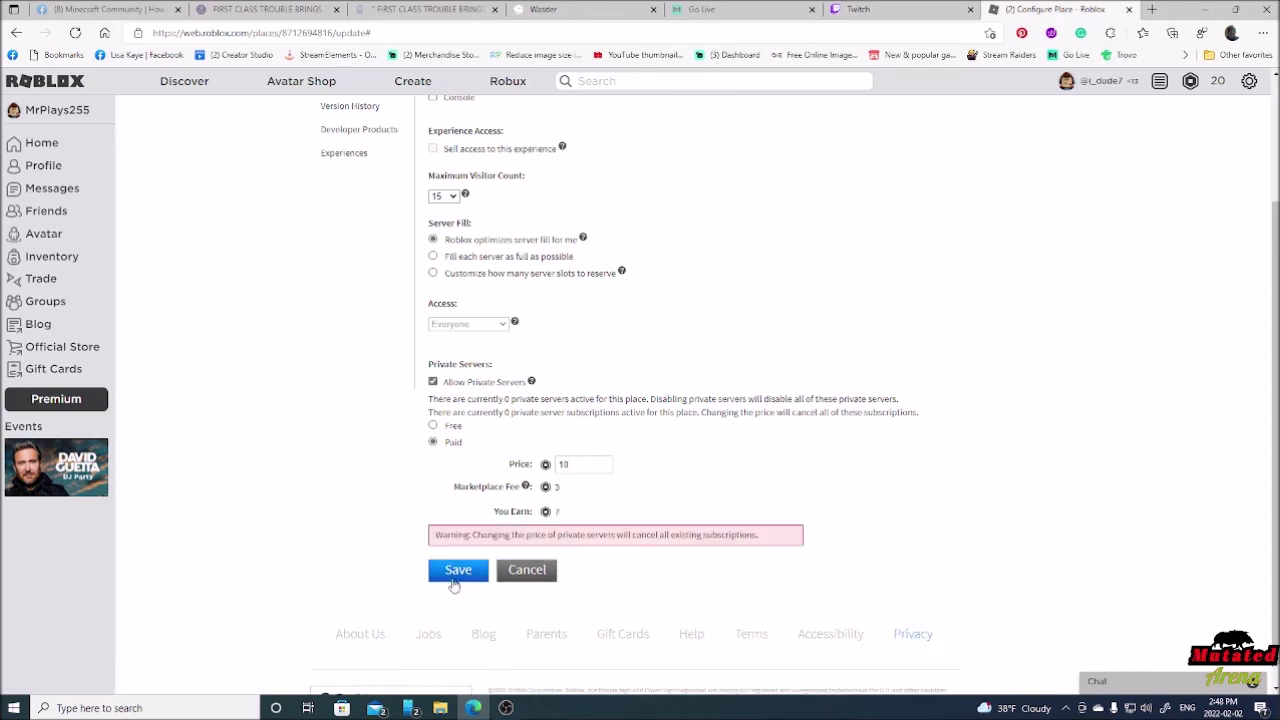
click(453, 576)
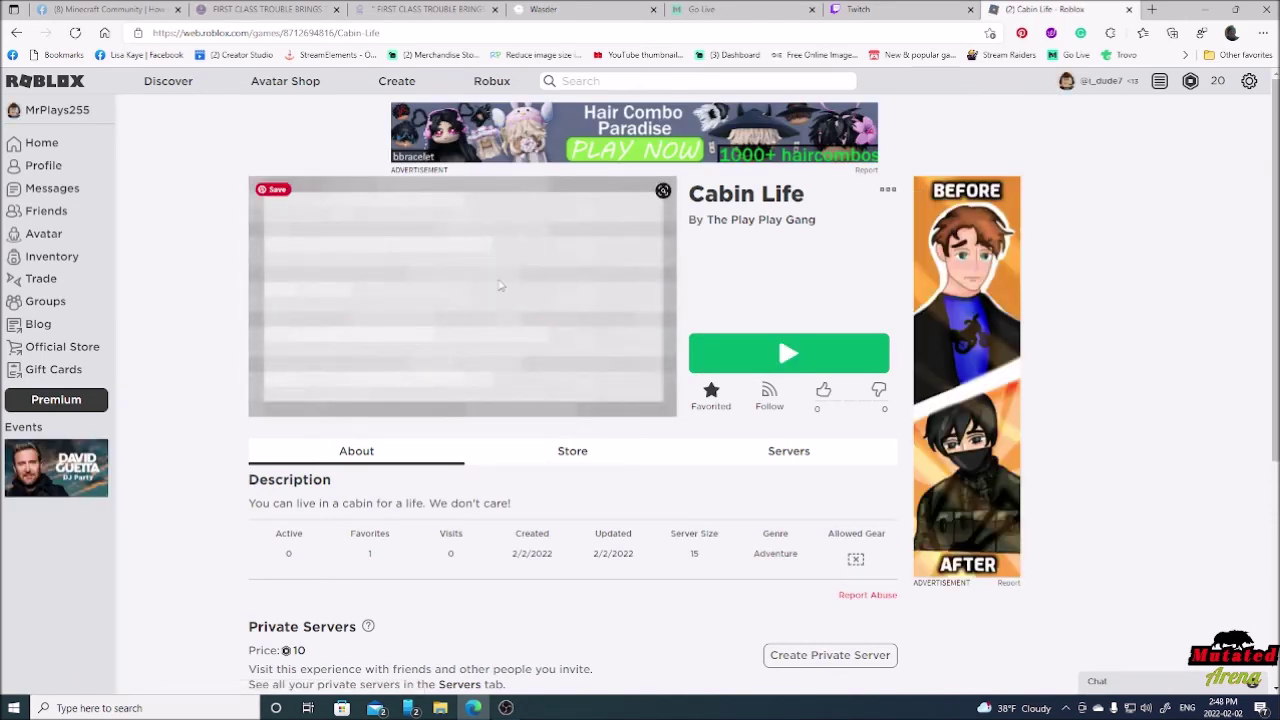
Reopen the place configuration for Cabin Life and check its thumbnails and icon.
click(887, 190)
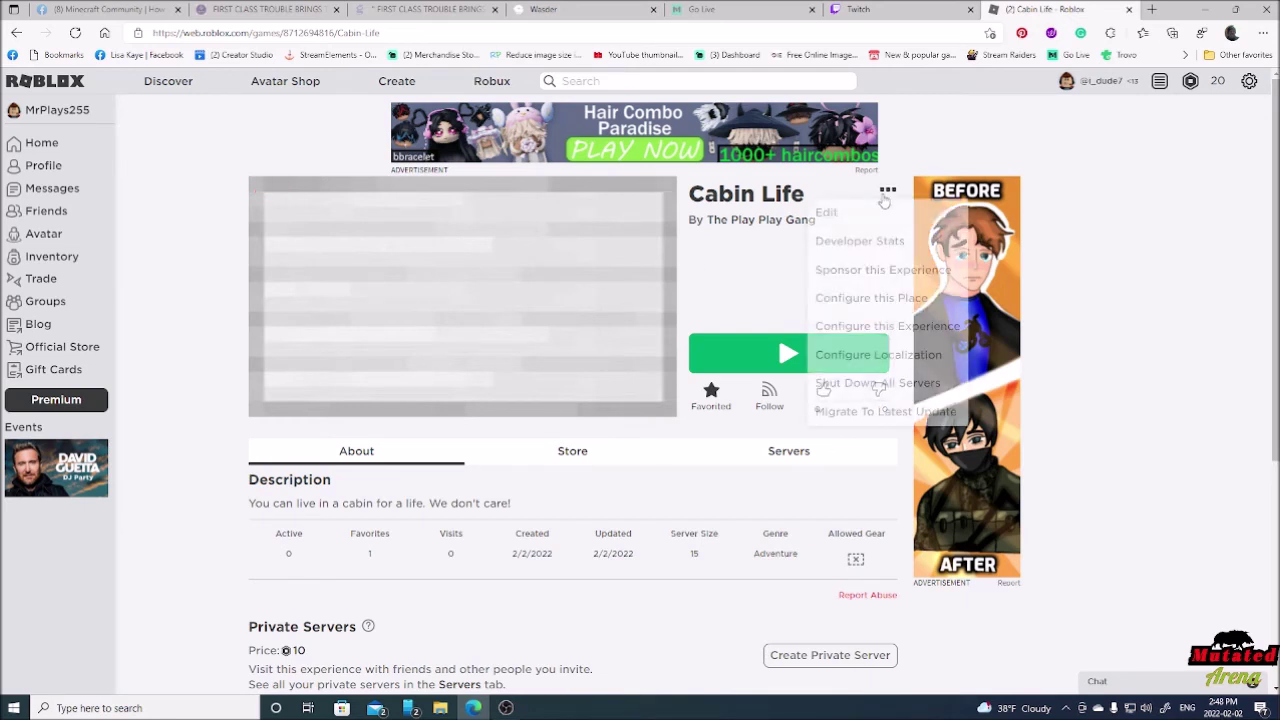
click(884, 298)
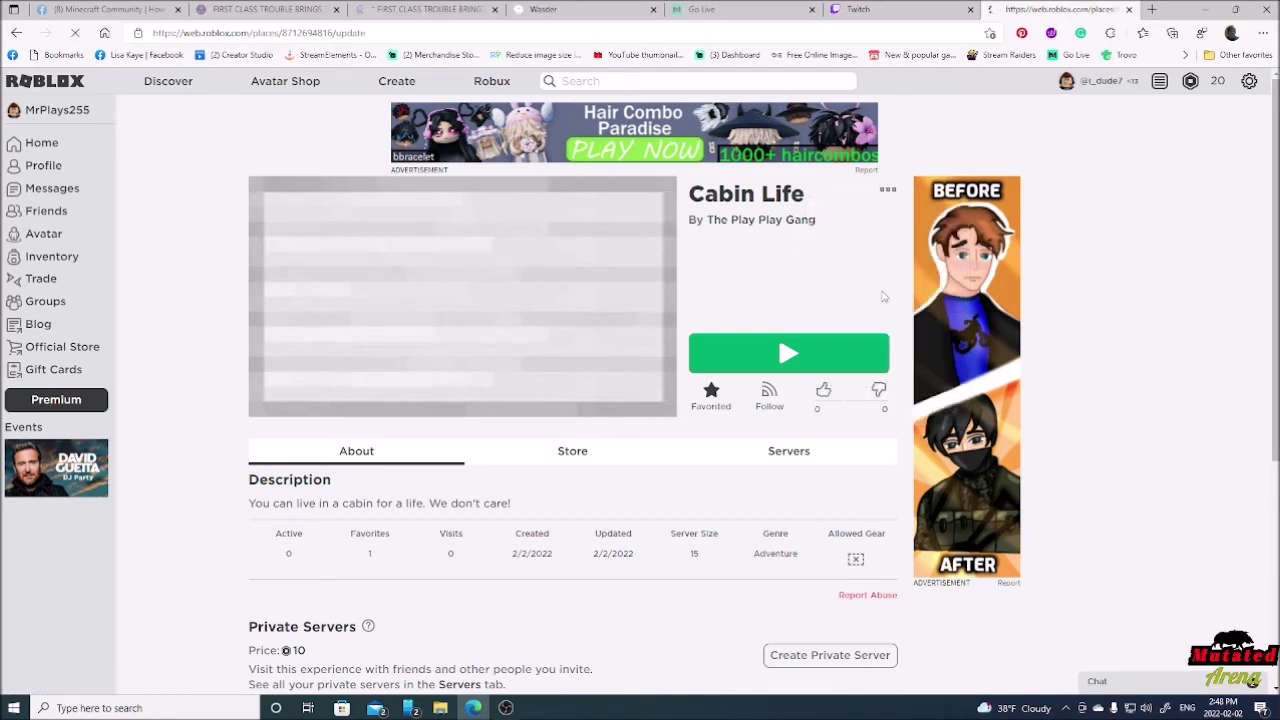
click(406, 203)
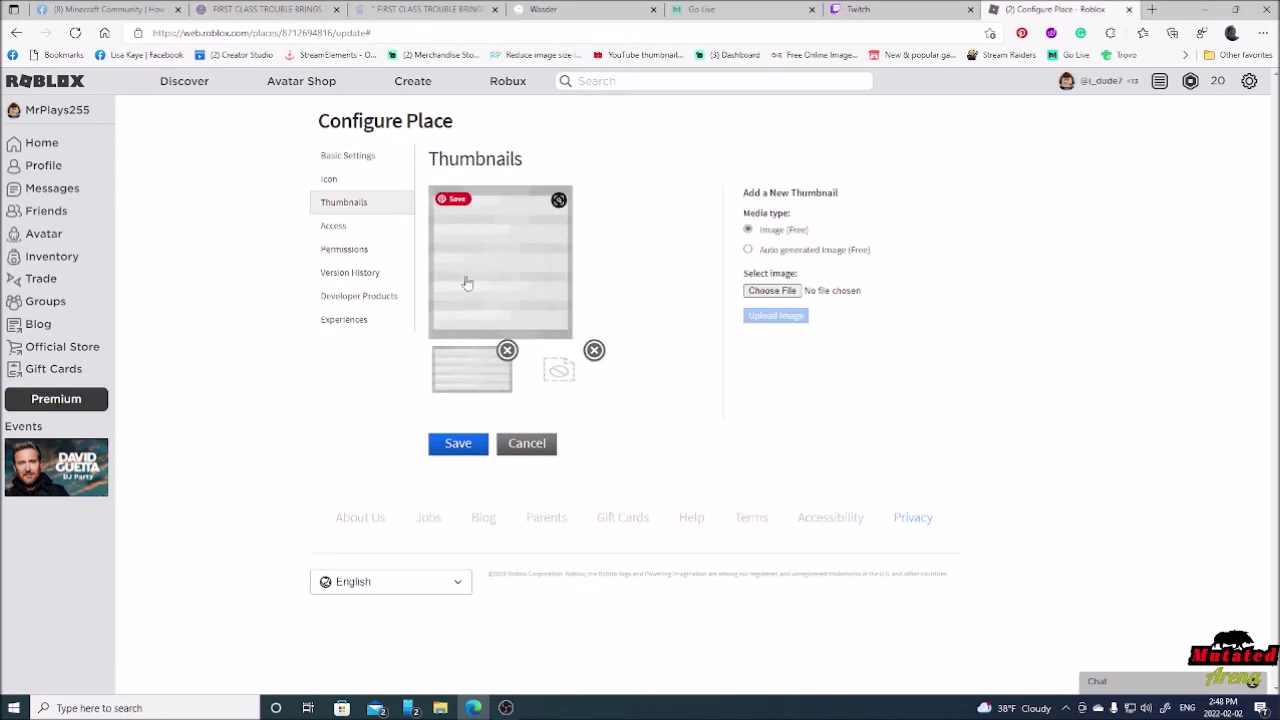
click(551, 376)
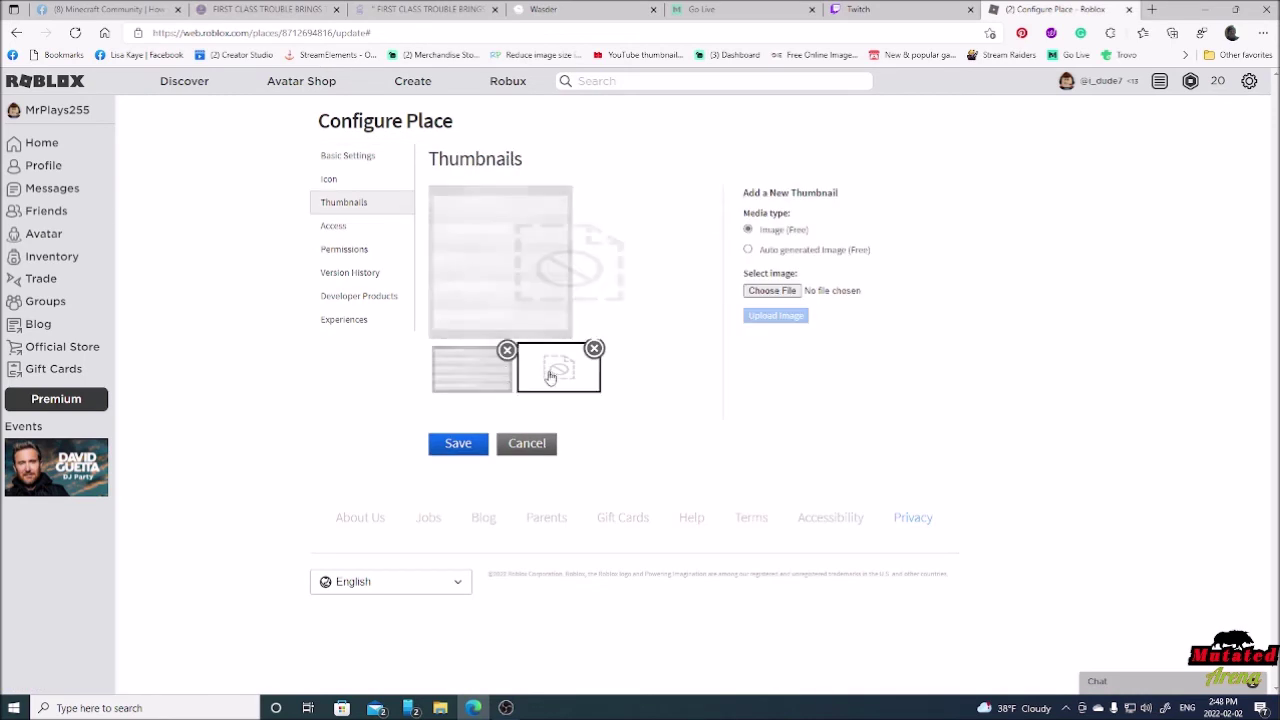
click(327, 179)
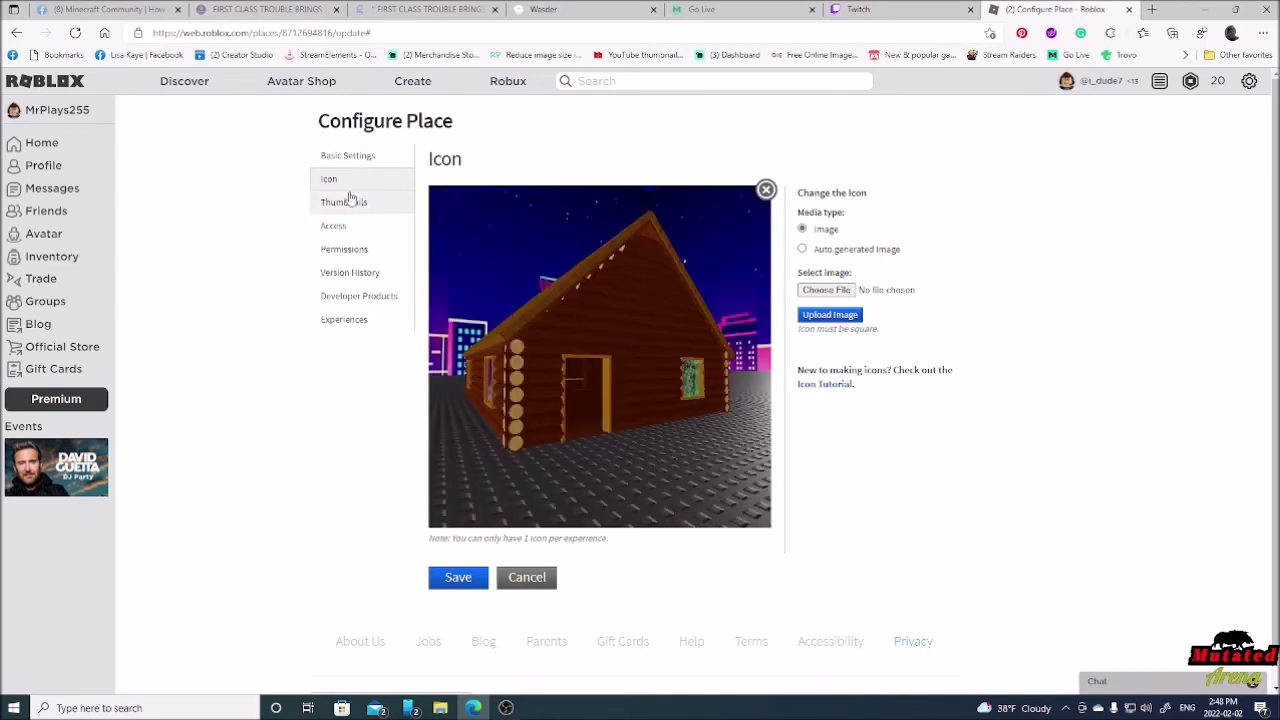
Delete the unavailable placeholder thumbnail next to the iron block image.
click(349, 201)
click(591, 349)
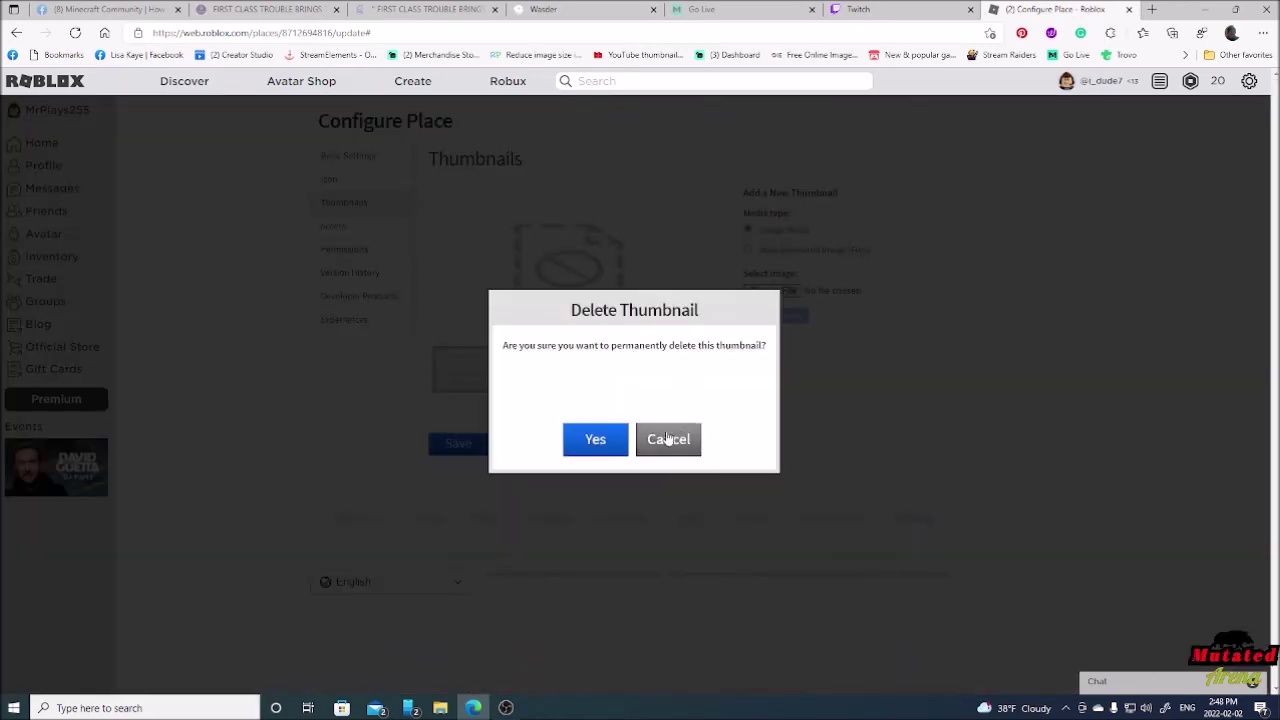
click(595, 439)
Submit a replacement auto generated thumbnail and save the place configuration.
click(770, 250)
click(776, 330)
click(597, 445)
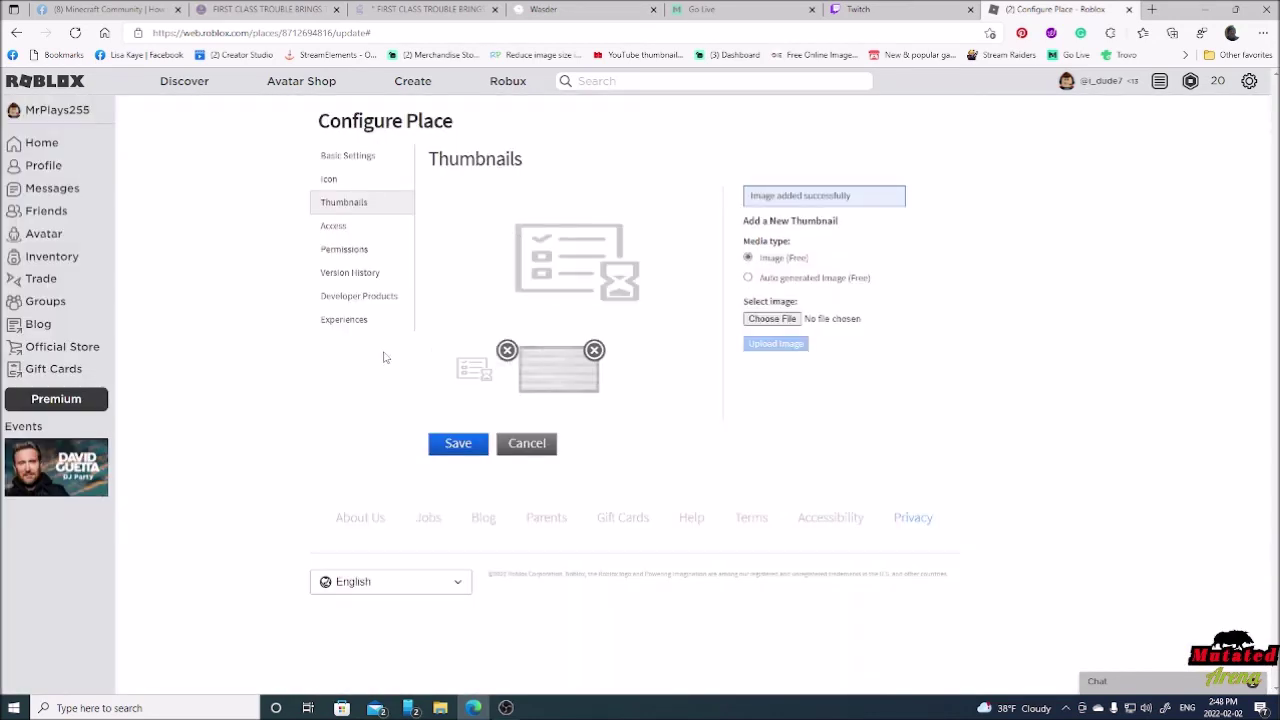
click(456, 446)
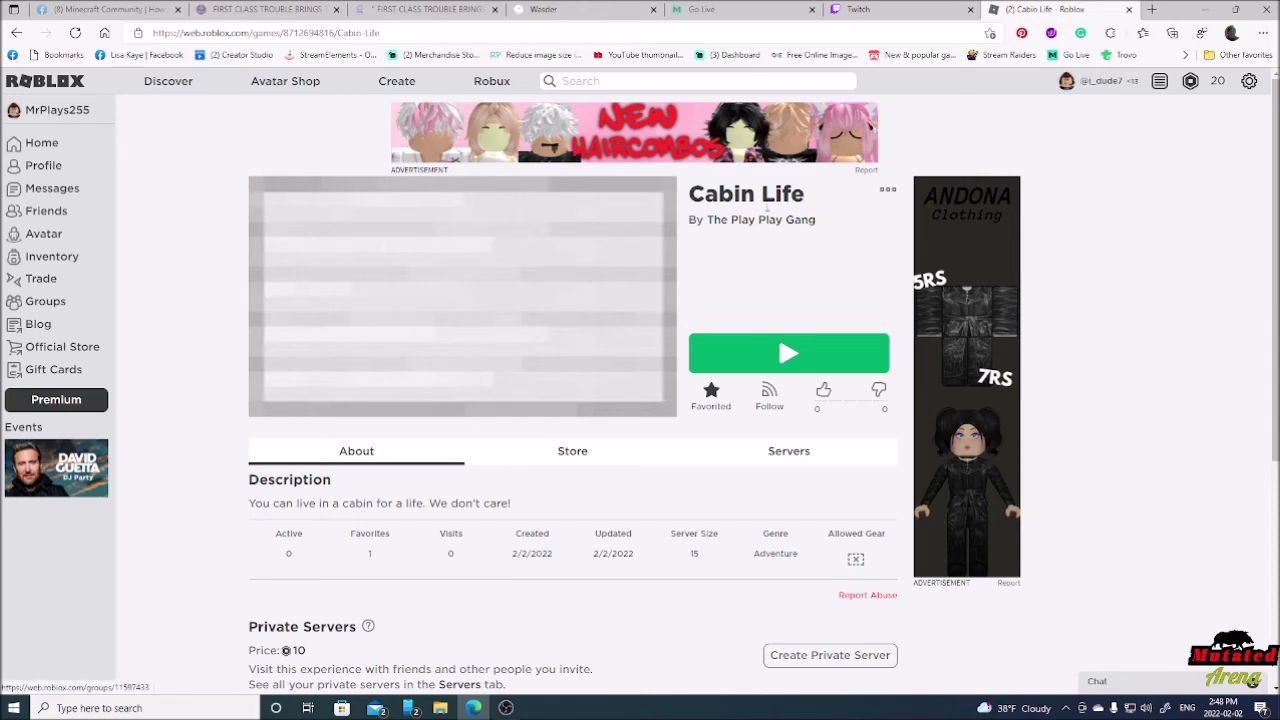
Copy the Cabin Life page's web address and open The Play Play Gang group page.
click(413, 32)
key(ctrl+c)
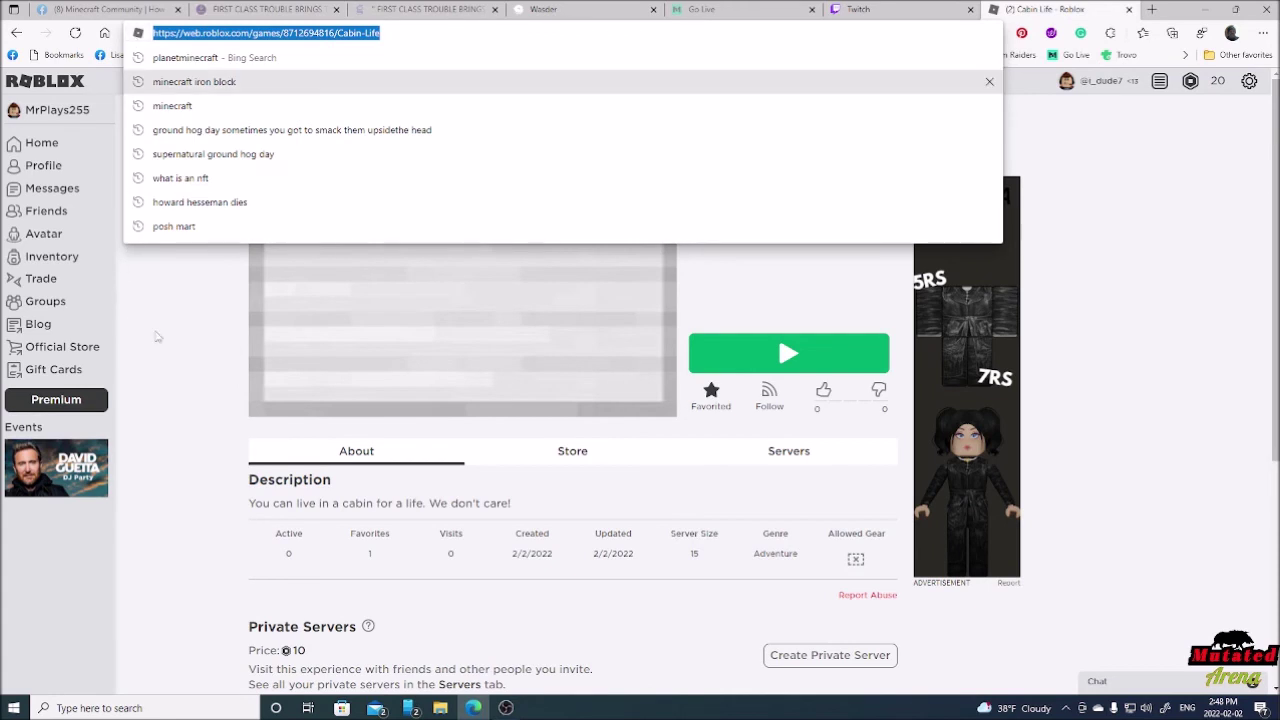
click(726, 244)
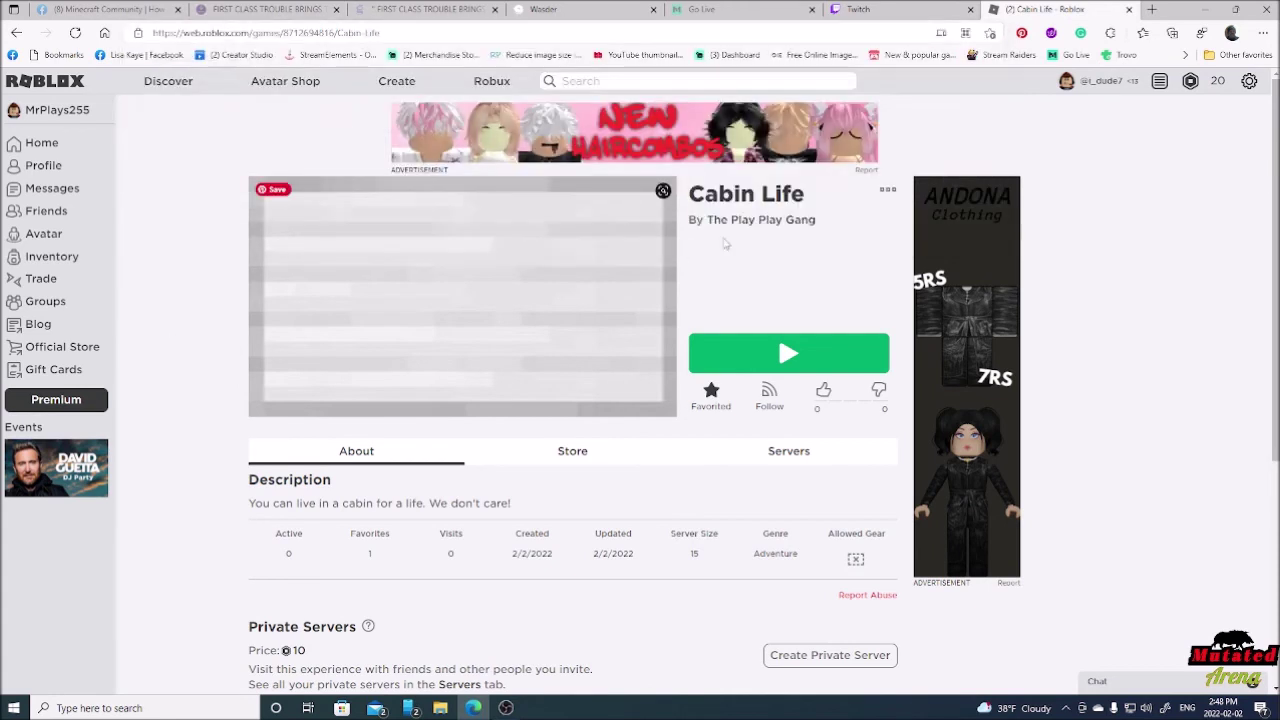
click(812, 221)
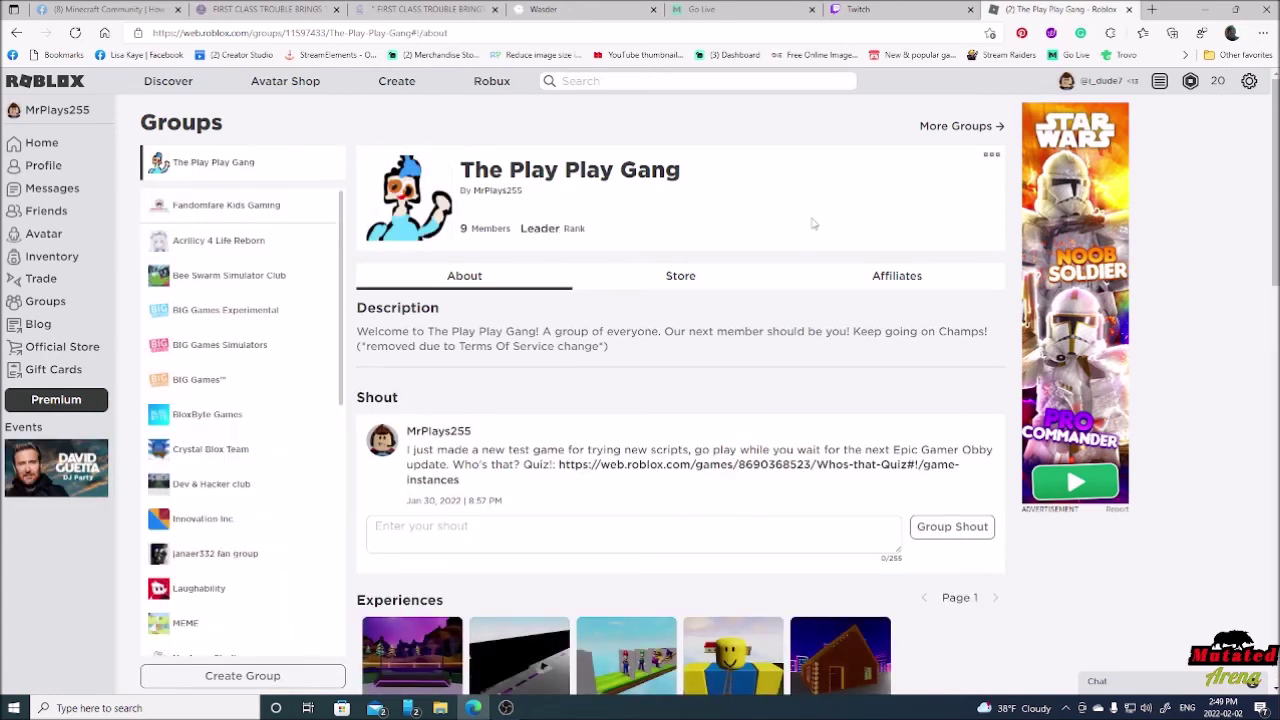
click(582, 538)
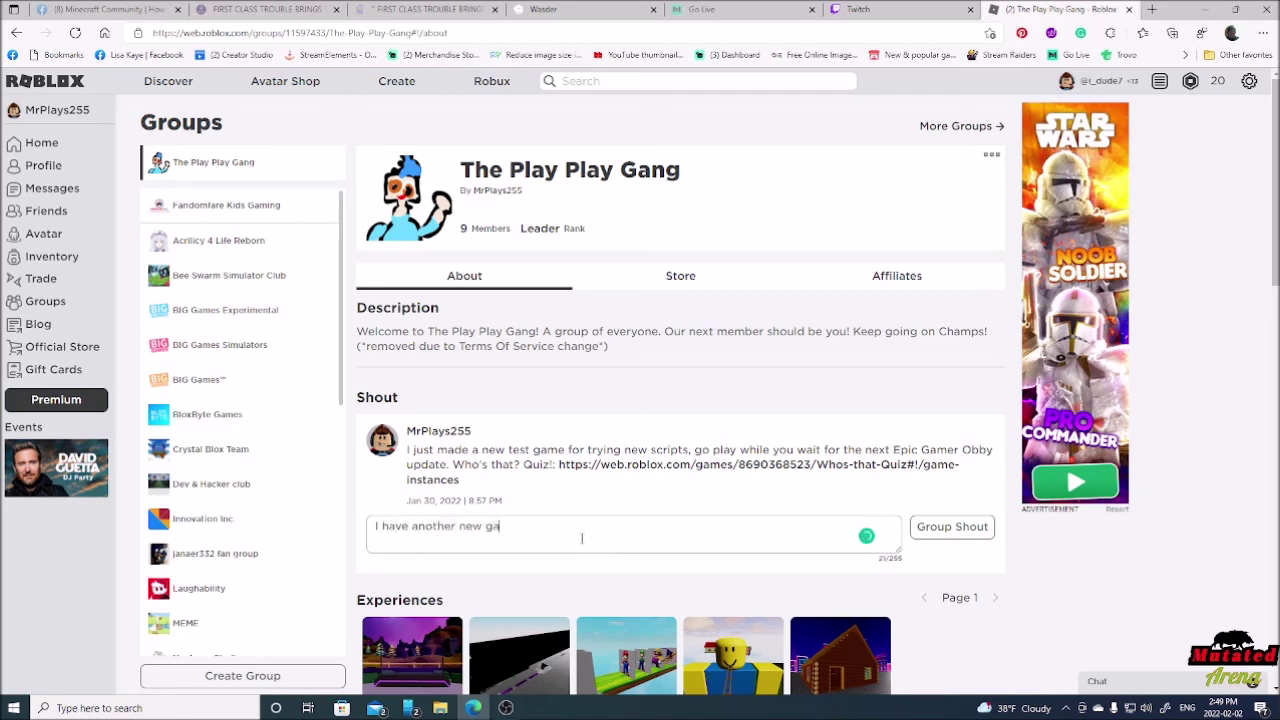
key(ctrl+v)
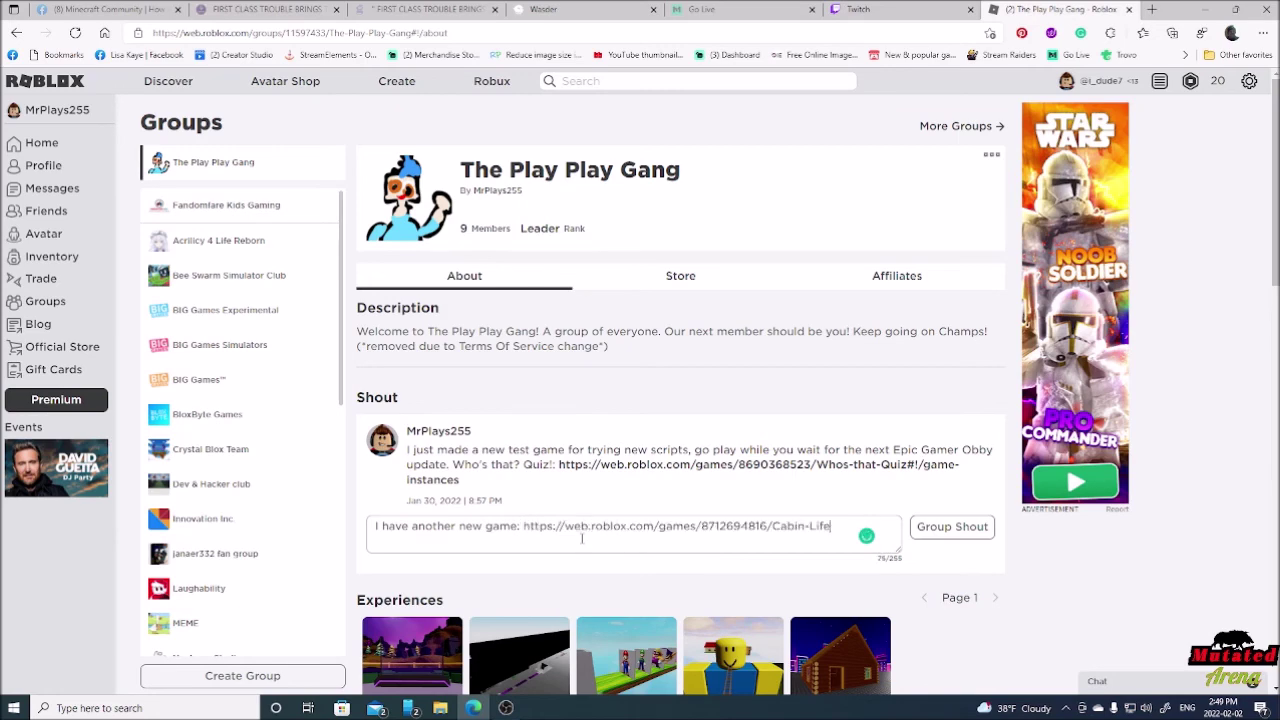
click(960, 526)
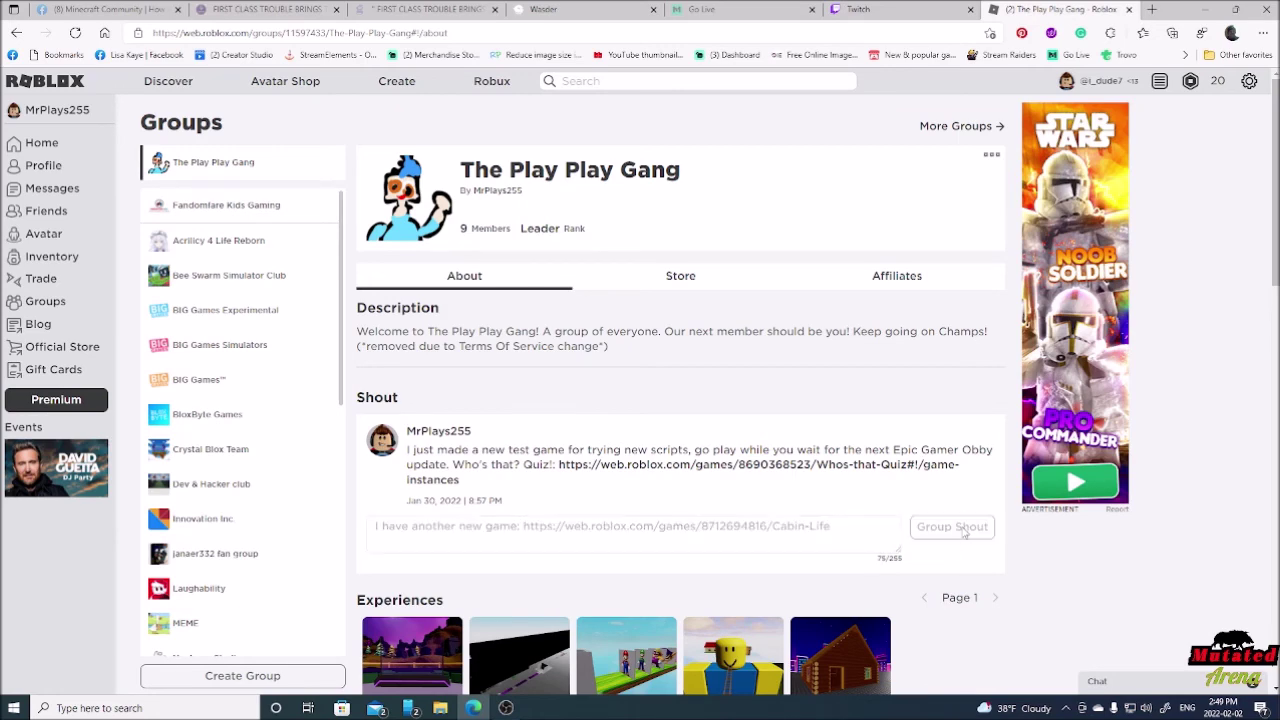
Return to the Cabin Life page from the group's list of experiences.
scroll(862, 520, down, 3)
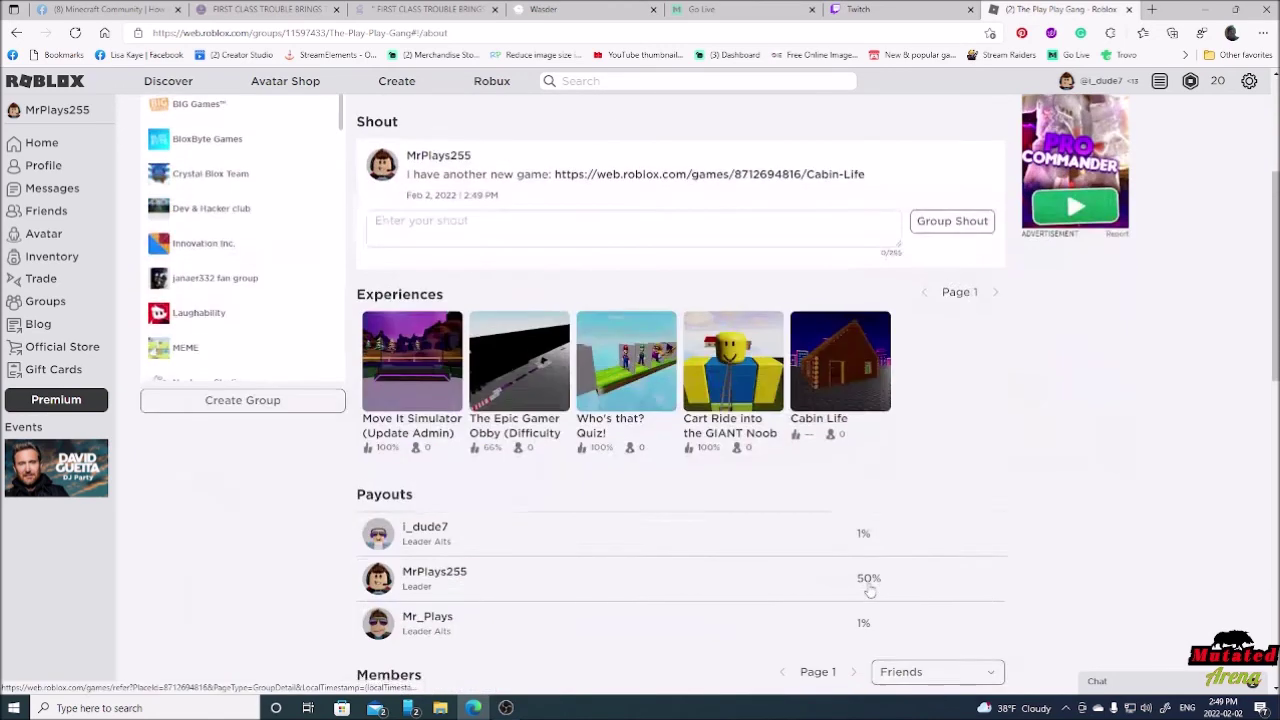
click(857, 369)
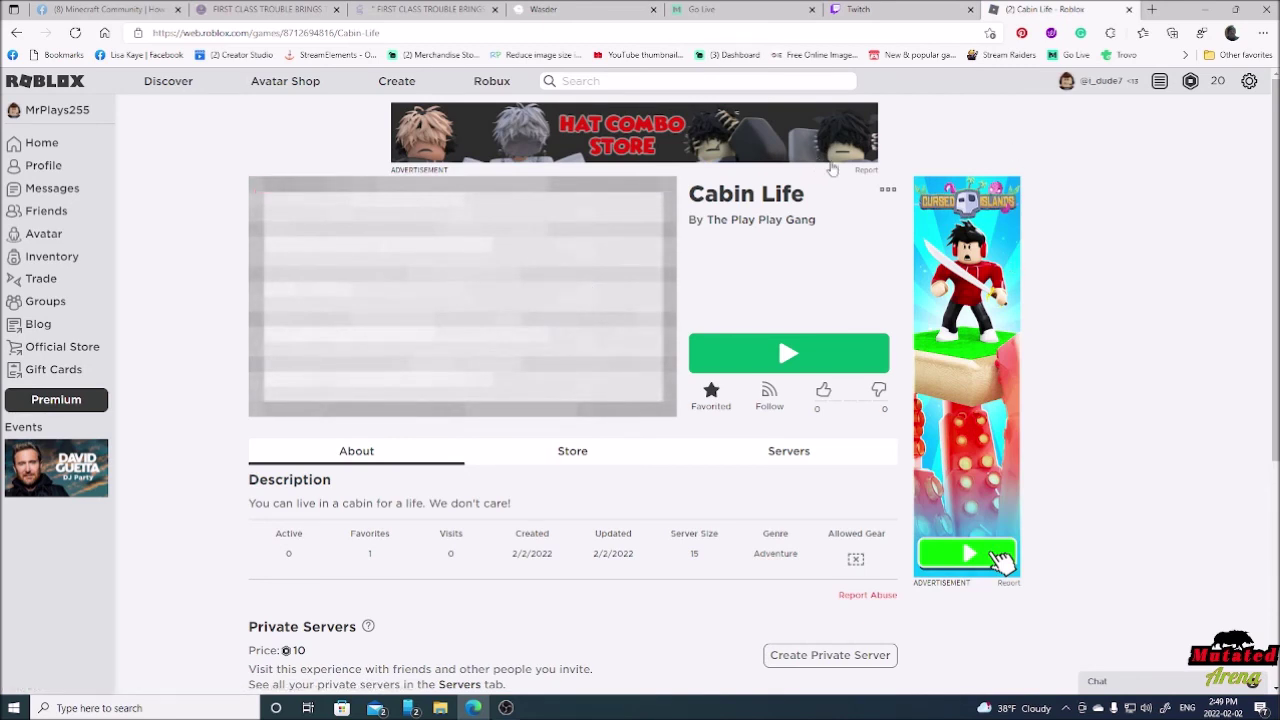
click(888, 192)
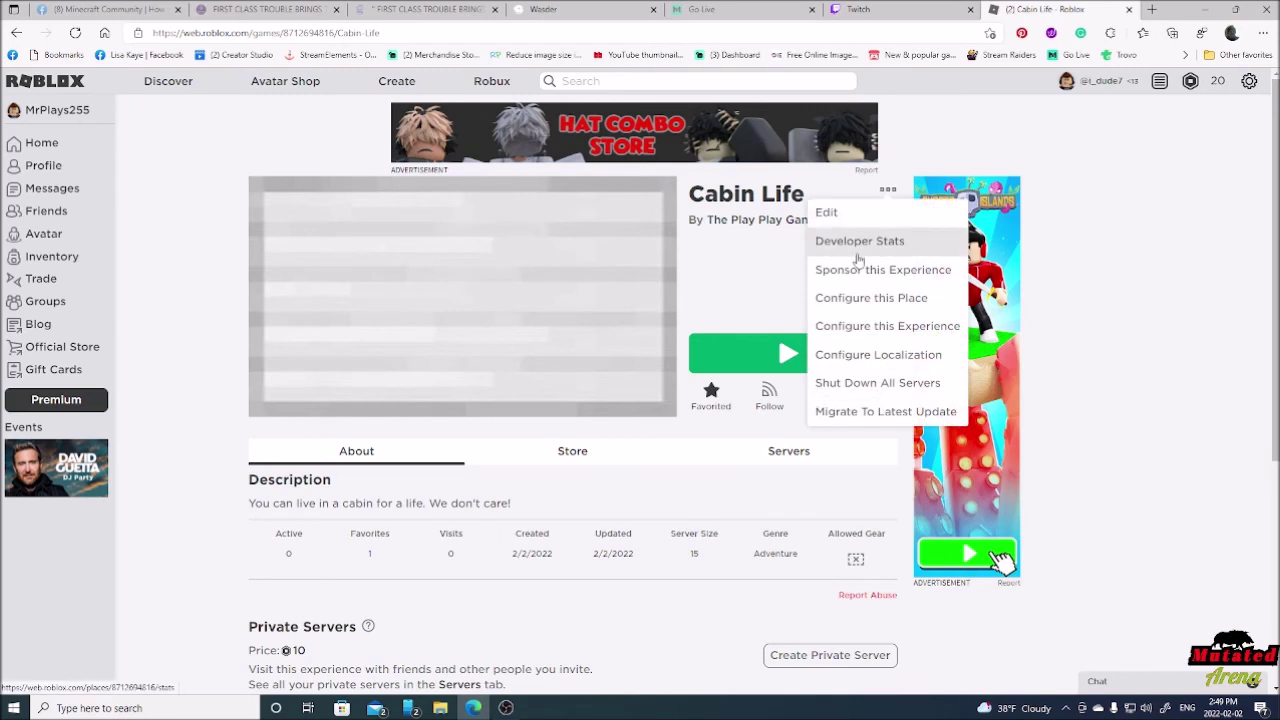
click(860, 326)
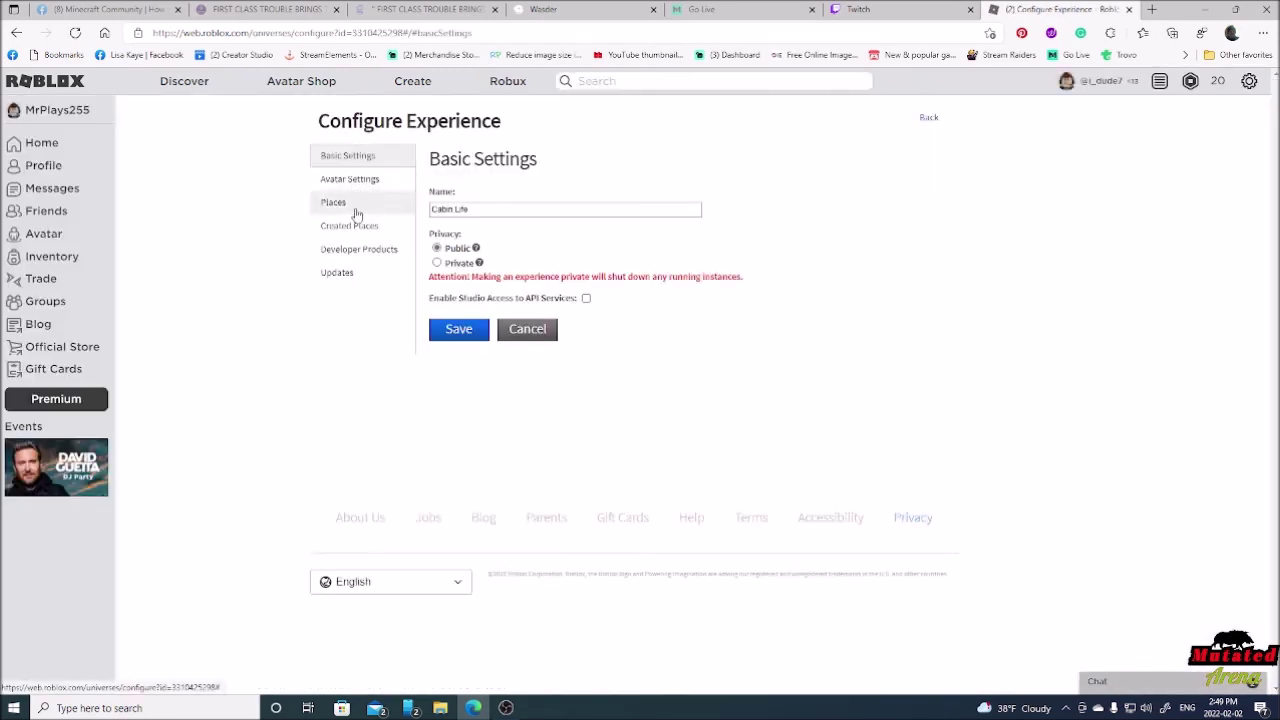
click(930, 120)
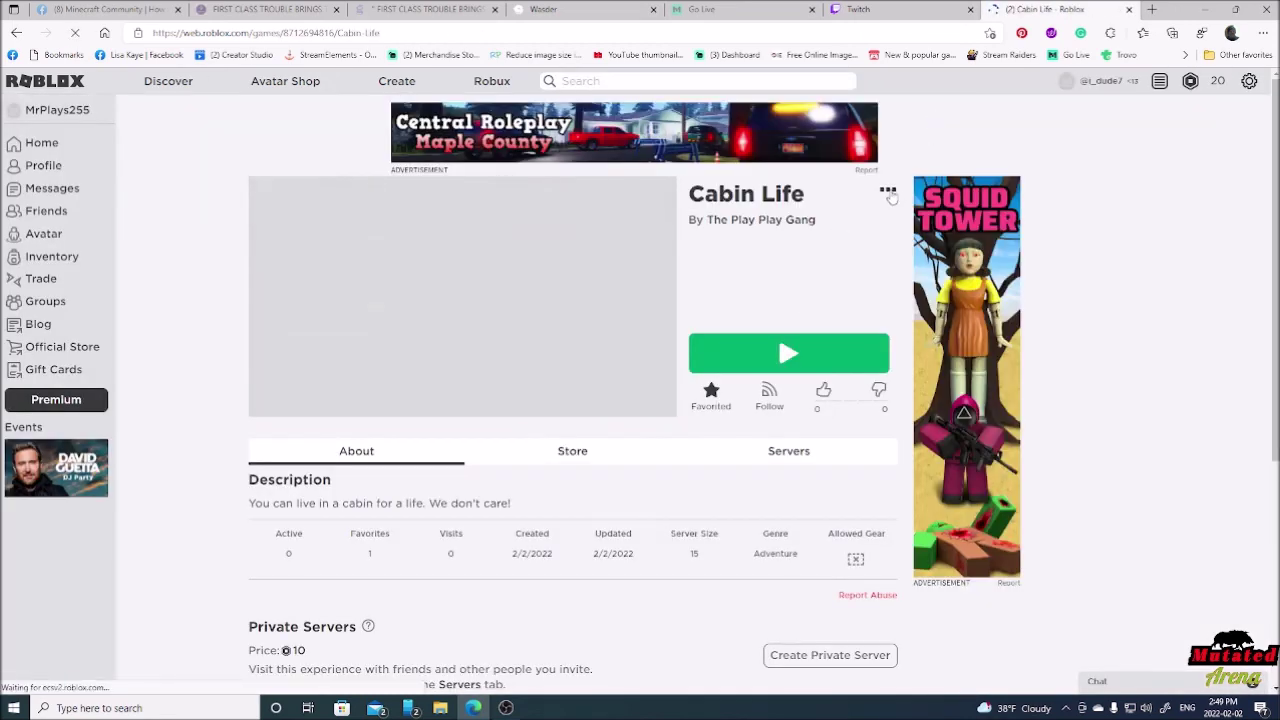
click(888, 190)
click(887, 326)
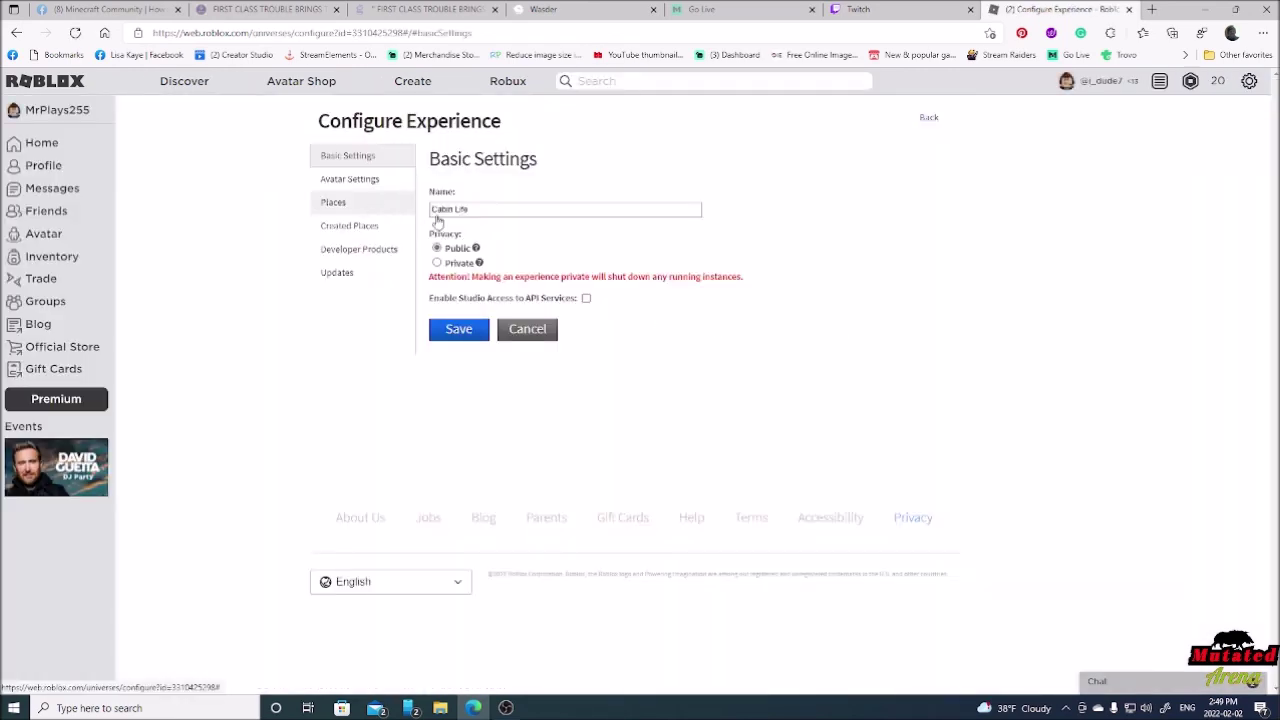
click(929, 118)
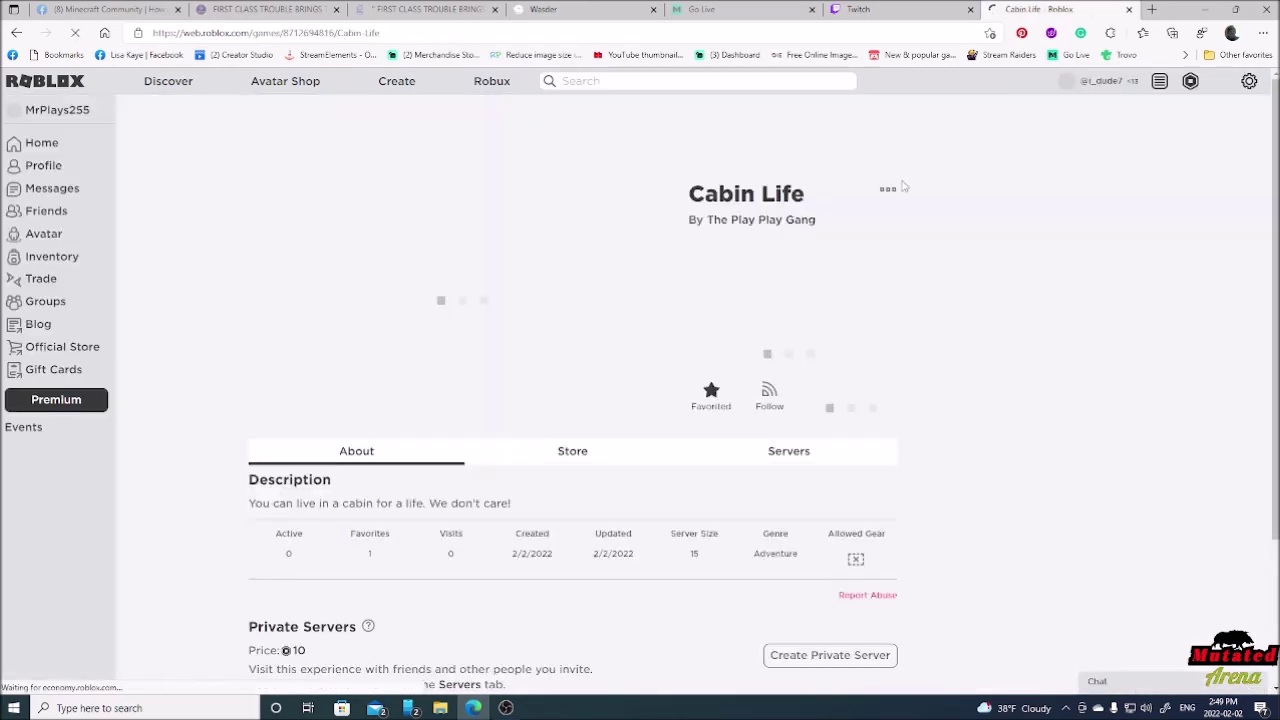
Open the thumbnails in Cabin Life's place configuration, check them and save the configuration.
click(887, 189)
click(870, 297)
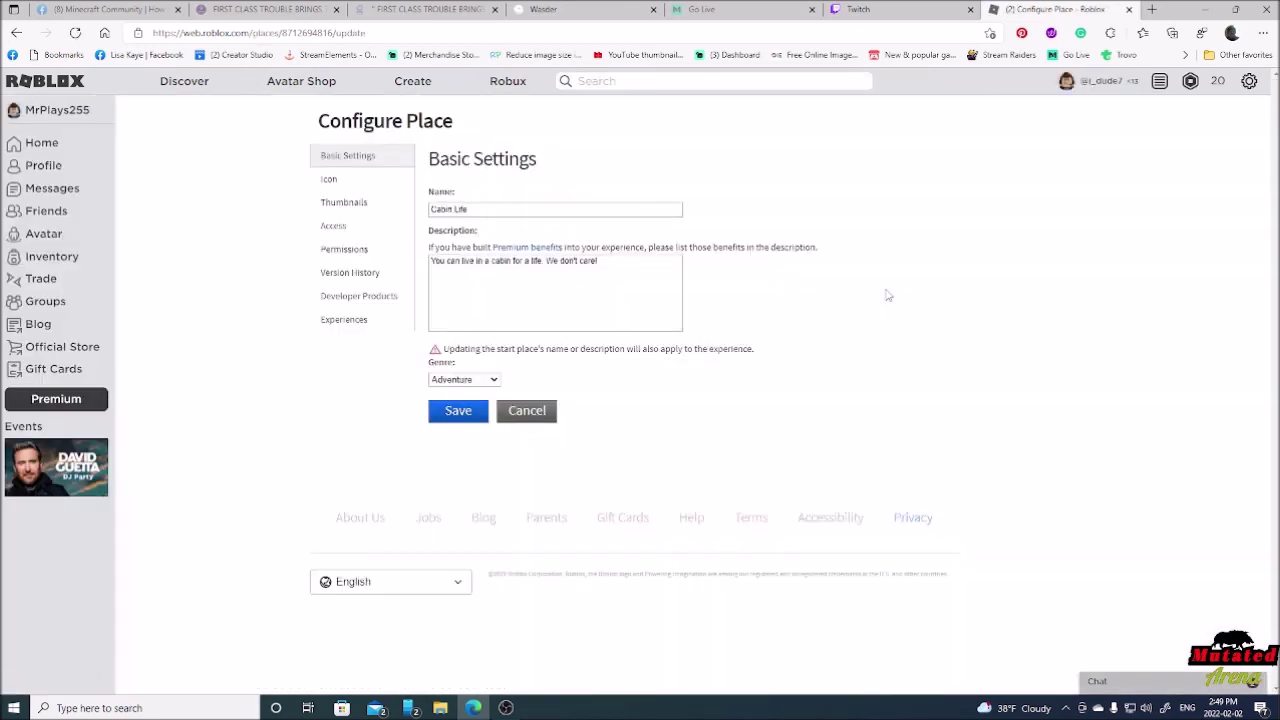
click(396, 207)
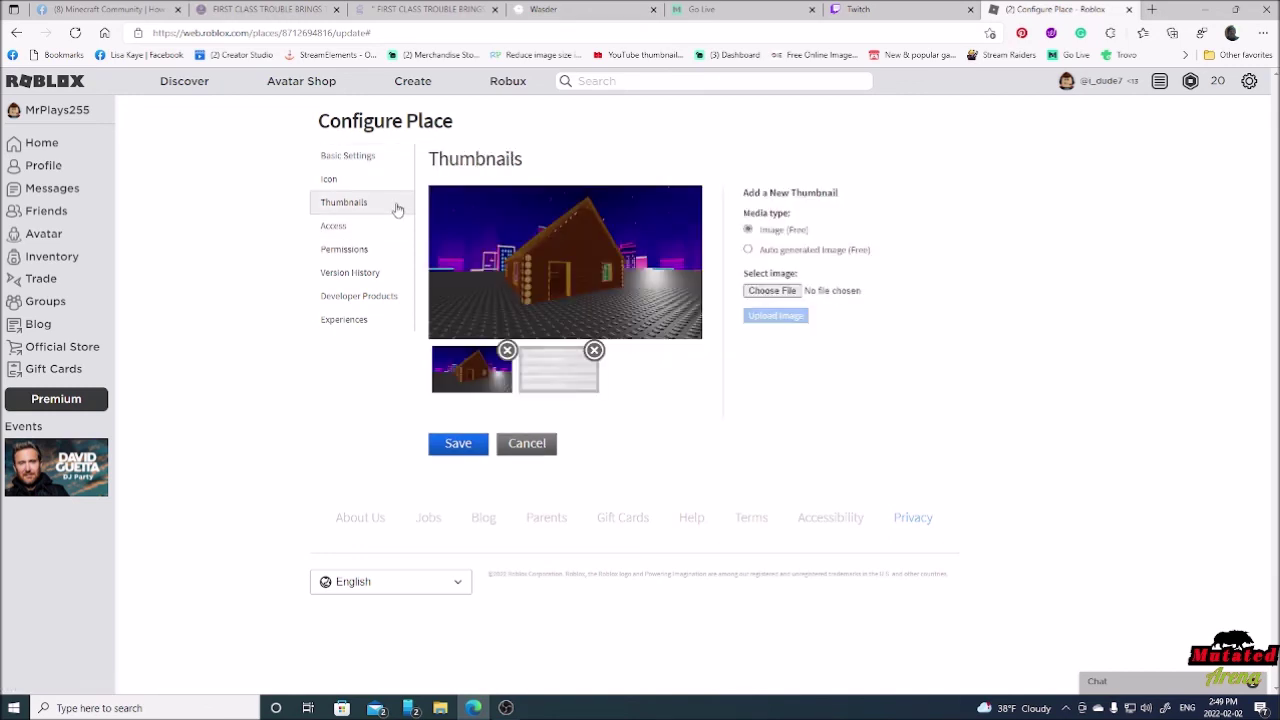
click(472, 450)
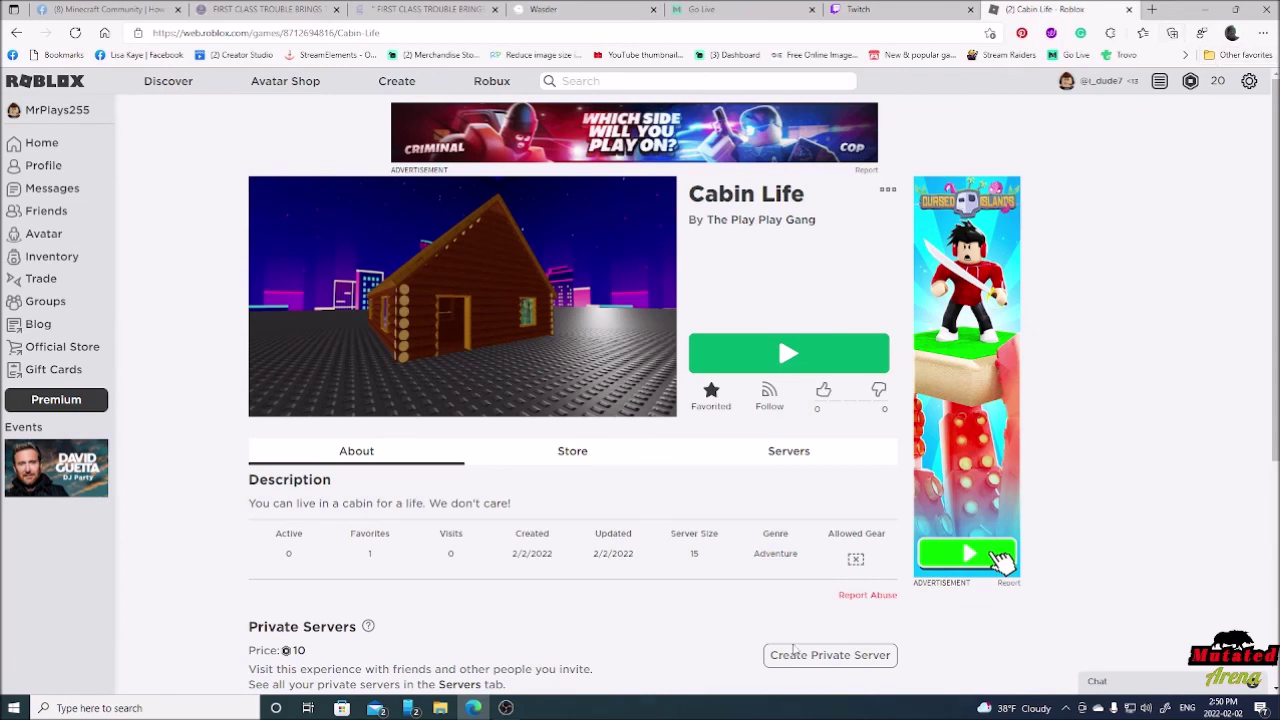
click(507, 708)
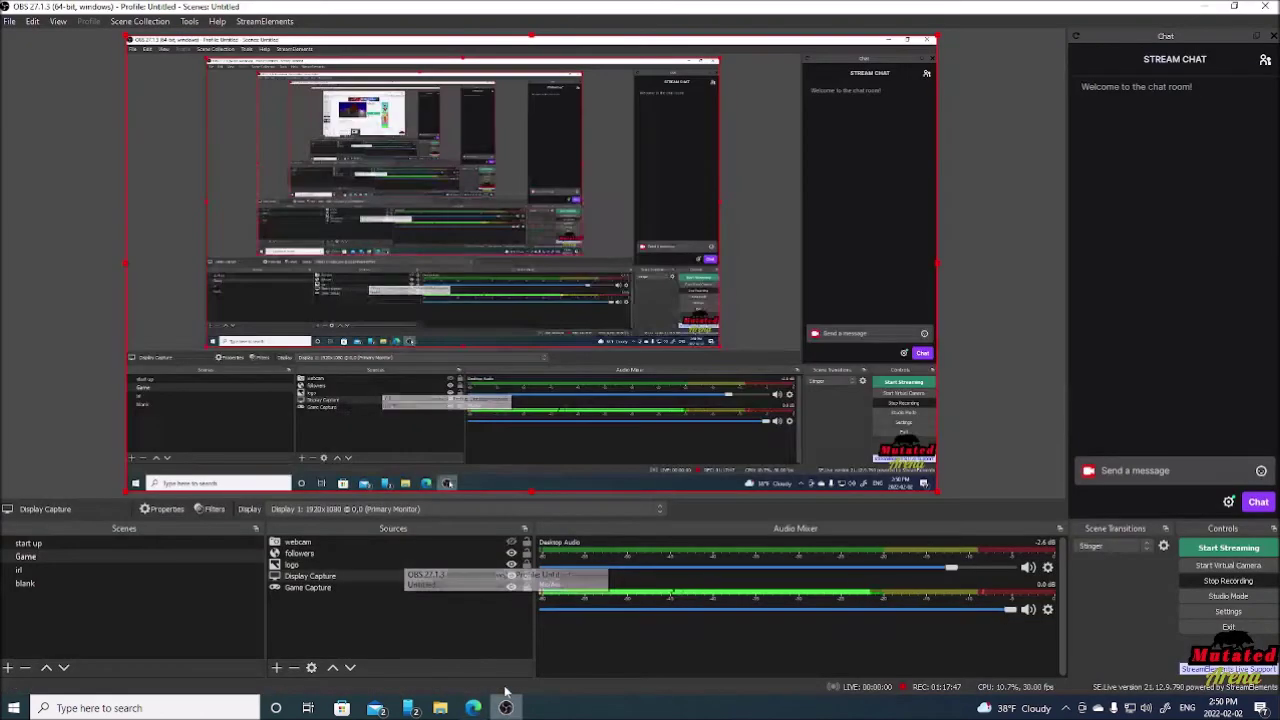